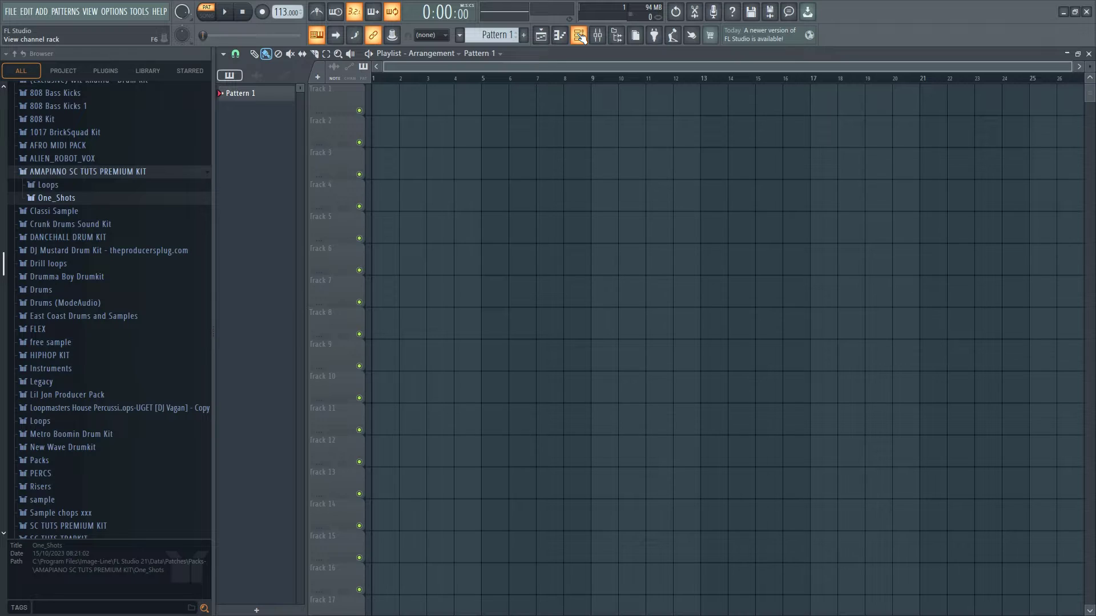
Bring up the channel rack over the playlist.
click(581, 36)
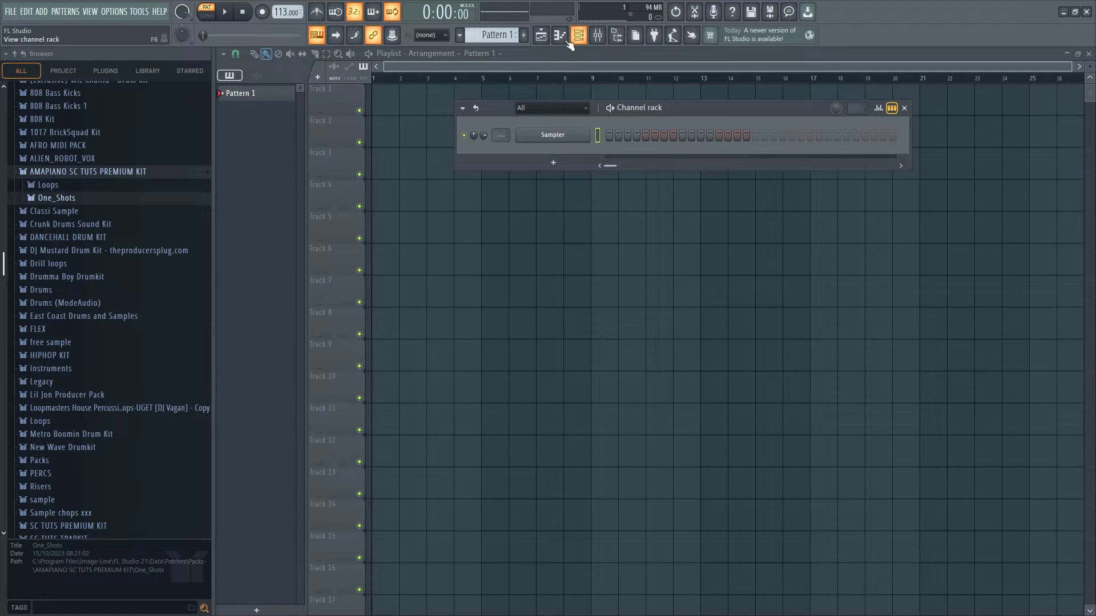
click(580, 37)
click(581, 38)
click(581, 40)
click(581, 40)
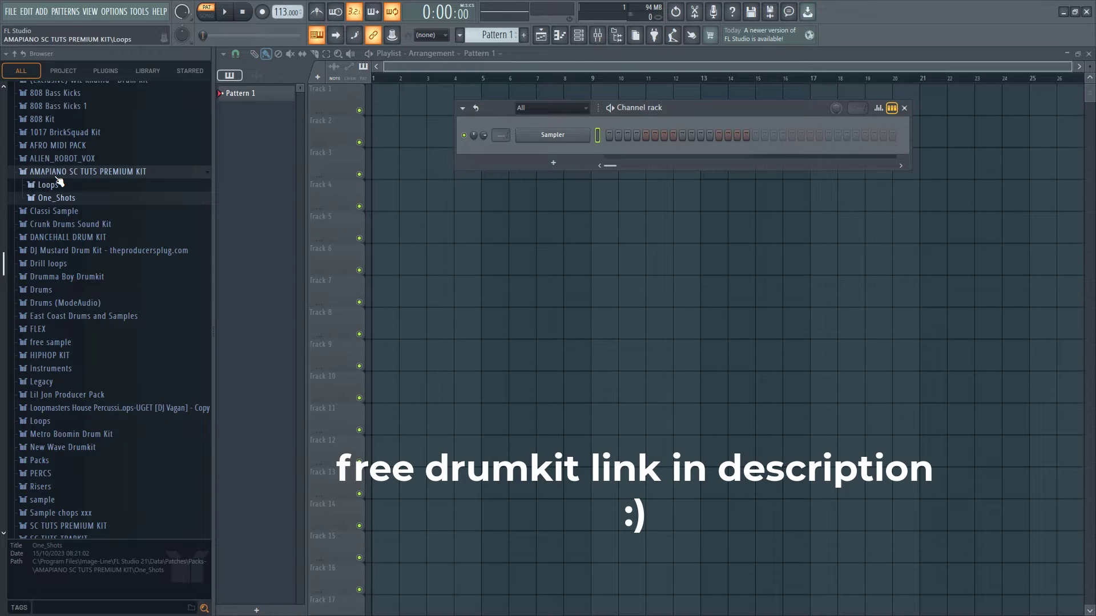
Open the One_Shots folder of AMAPIANO SC TUTS PREMIUM KIT and expand its Snare folder.
click(130, 191)
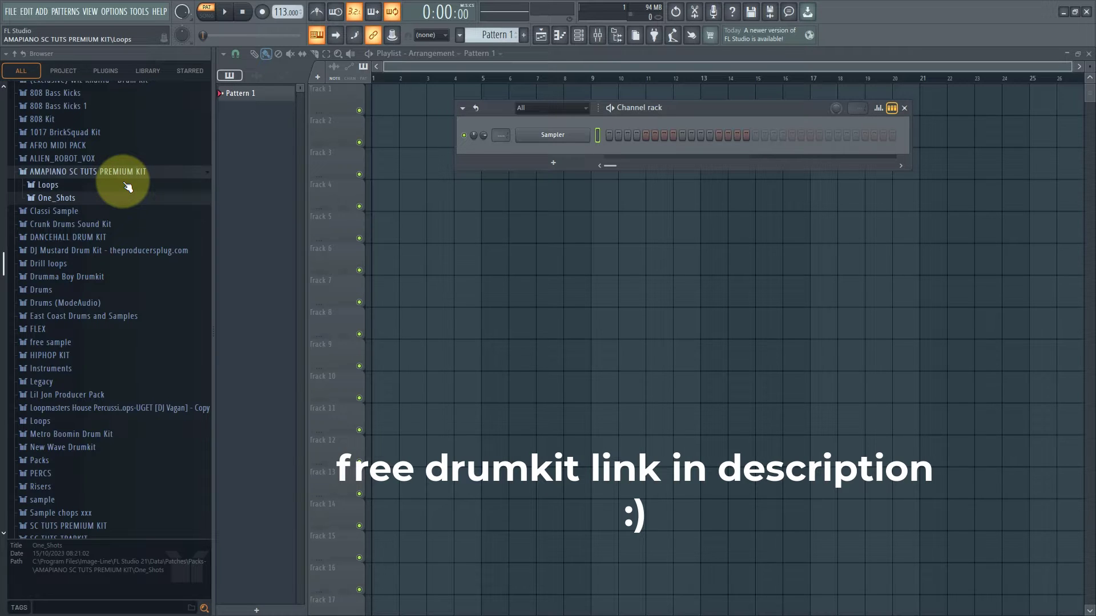
click(73, 201)
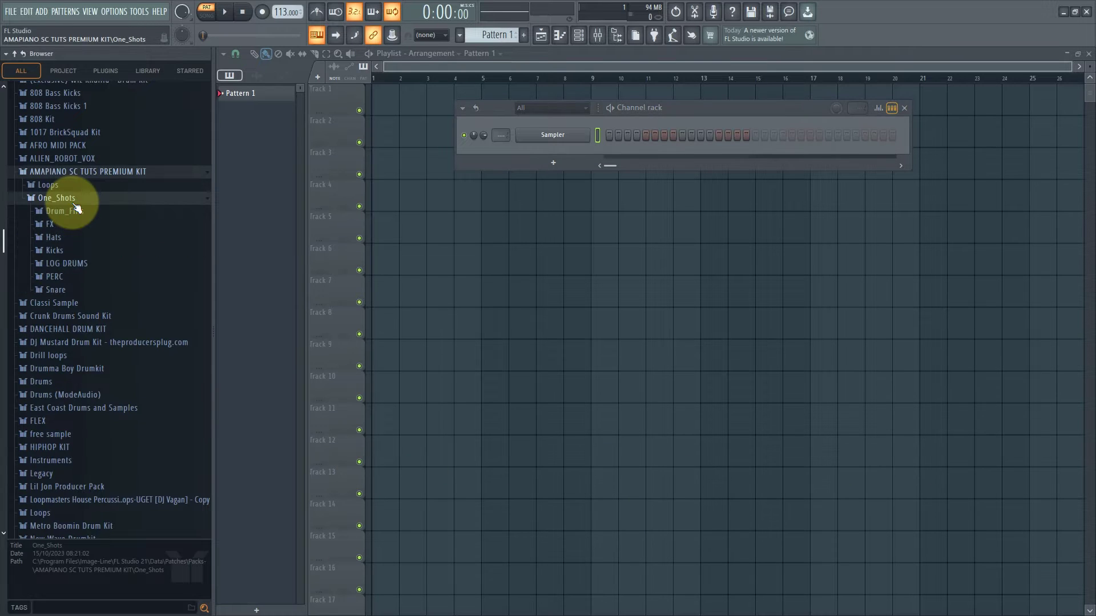
click(67, 278)
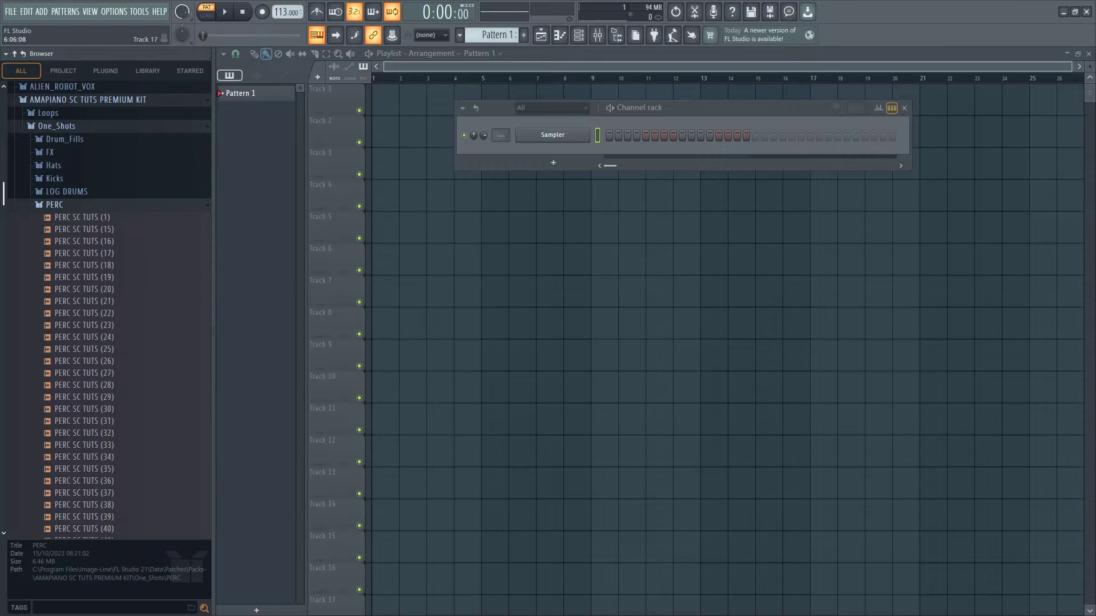
click(84, 217)
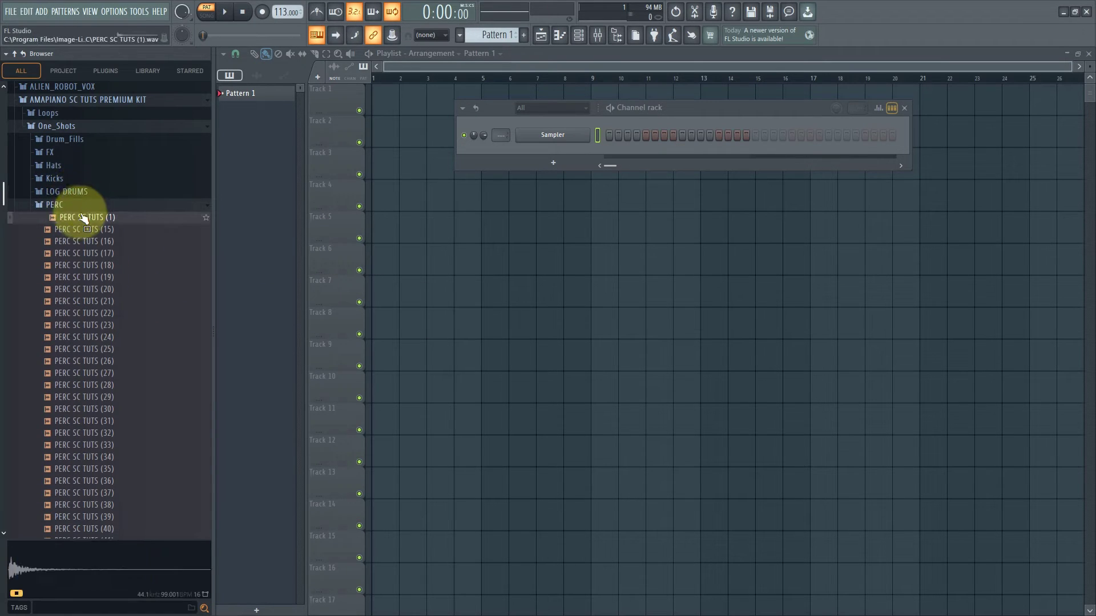
click(83, 206)
click(91, 218)
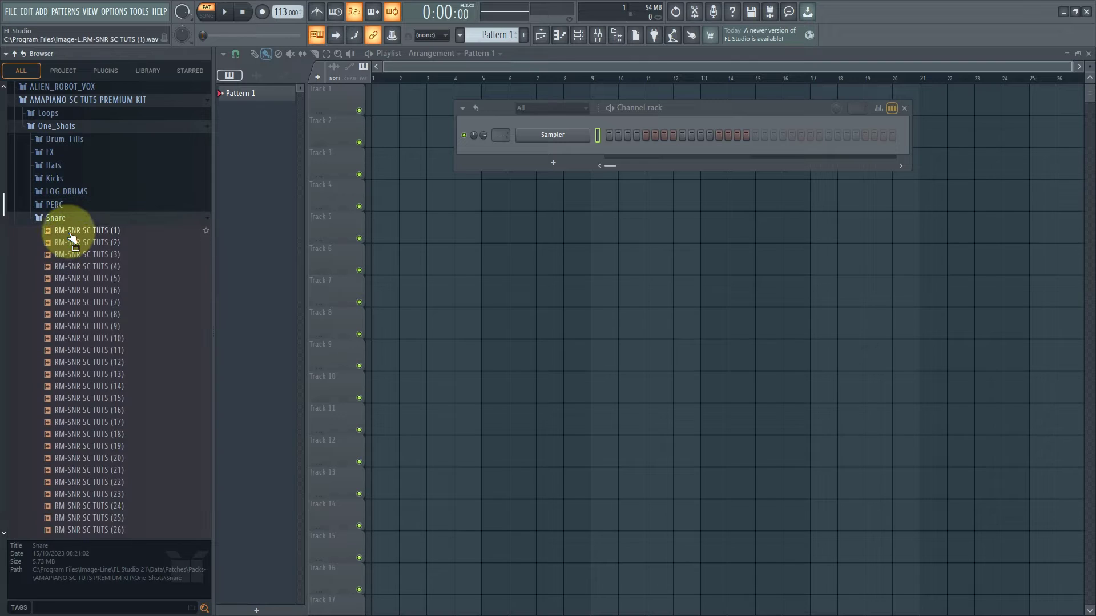
Audition several snare one-shots and load RM-SNR SC TUTS (16) into the channel rack as a new channel.
click(74, 231)
click(74, 242)
click(77, 254)
click(79, 267)
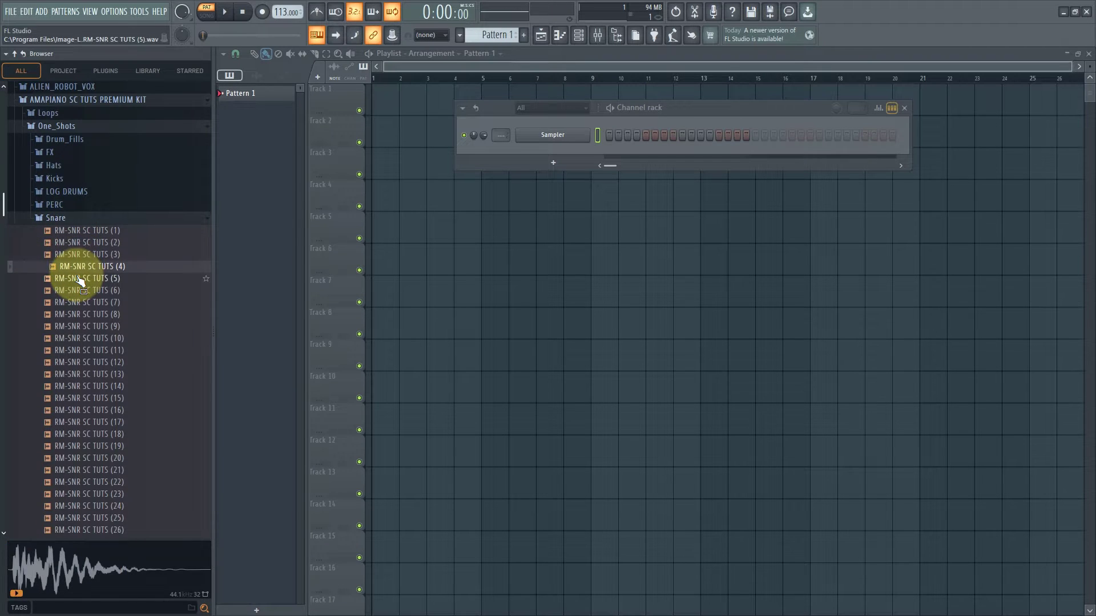
click(80, 279)
scroll(79, 280, up, 2)
click(79, 363)
click(79, 387)
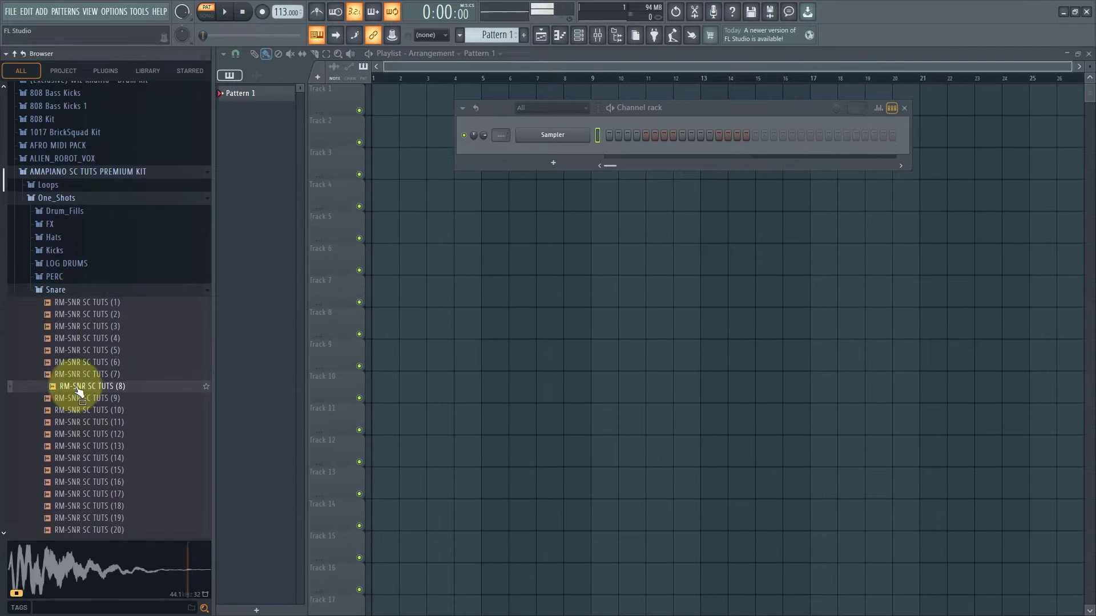
click(84, 423)
scroll(83, 399, down, 6)
click(83, 257)
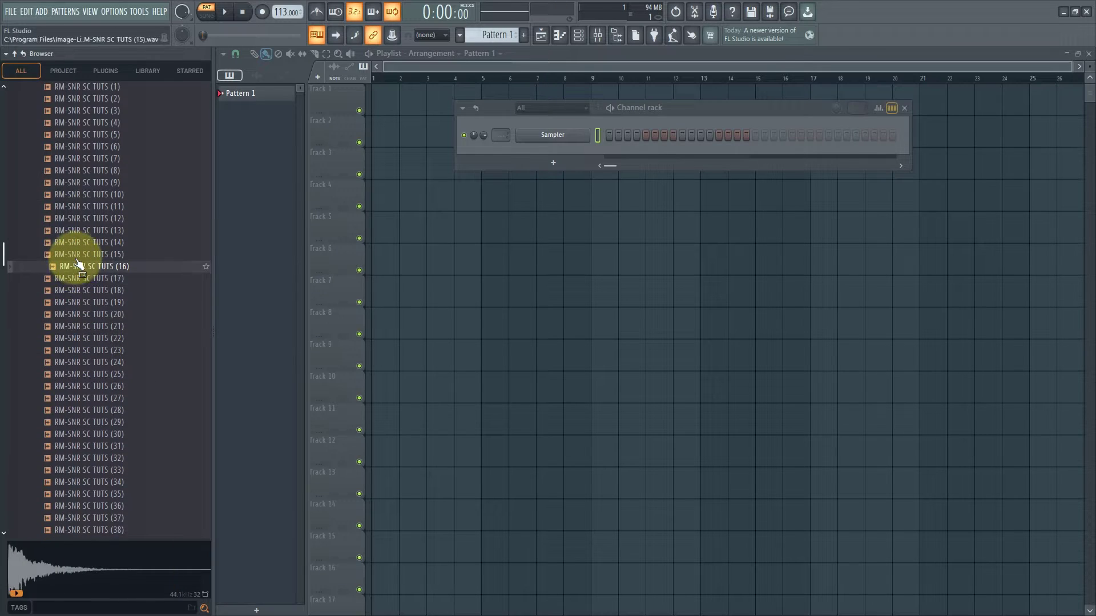
drag(86, 267, 536, 146)
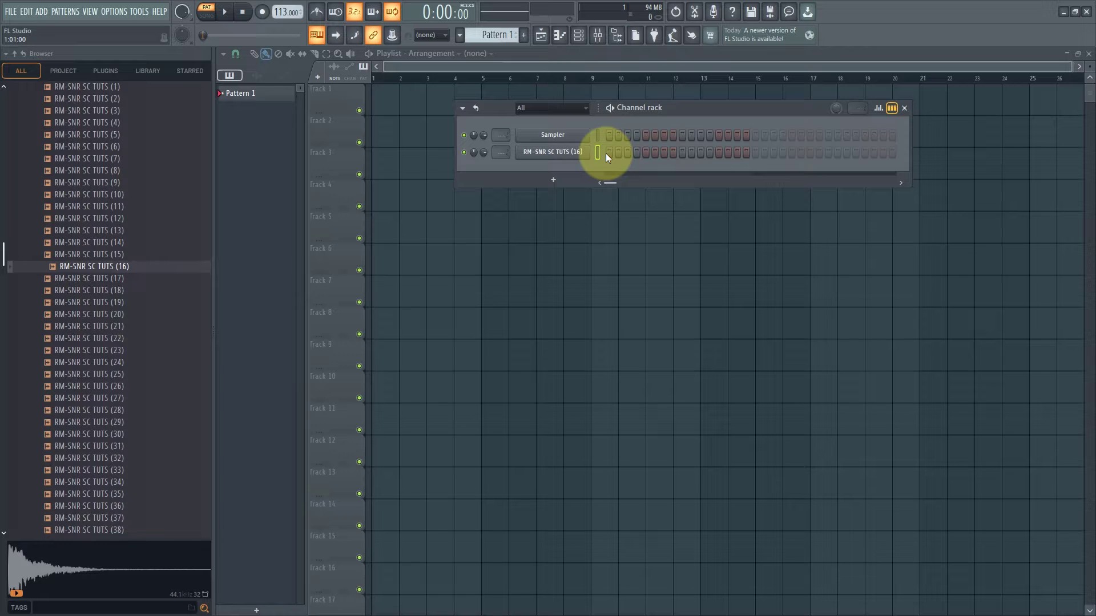
Program snare hits on steps 1, 4, 7 and 13 while the pattern plays, and reposition the channel rack.
key(space)
click(636, 153)
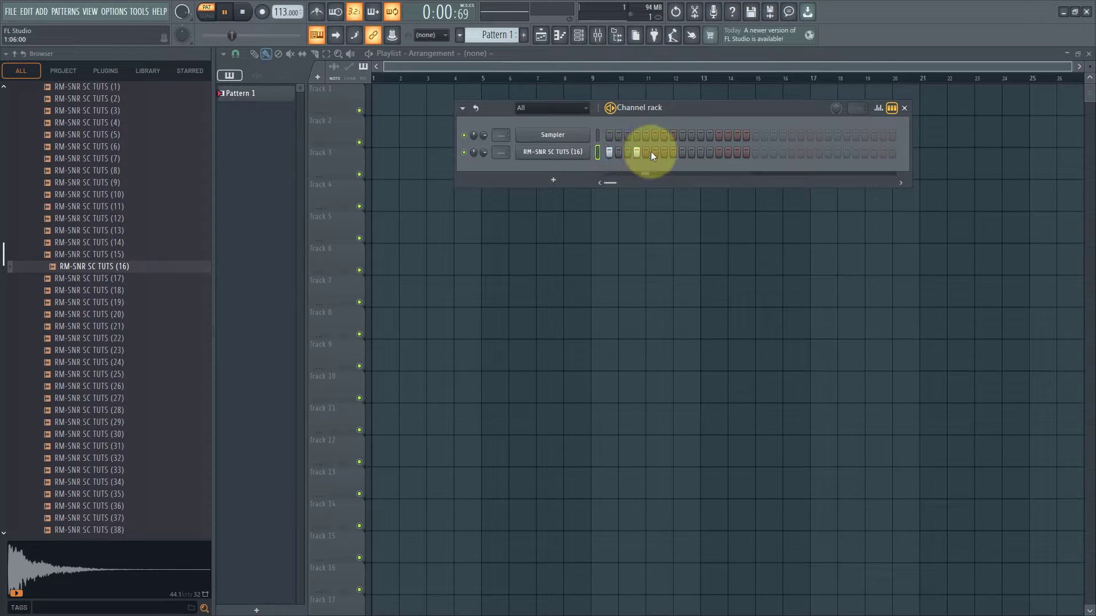
click(664, 152)
click(718, 152)
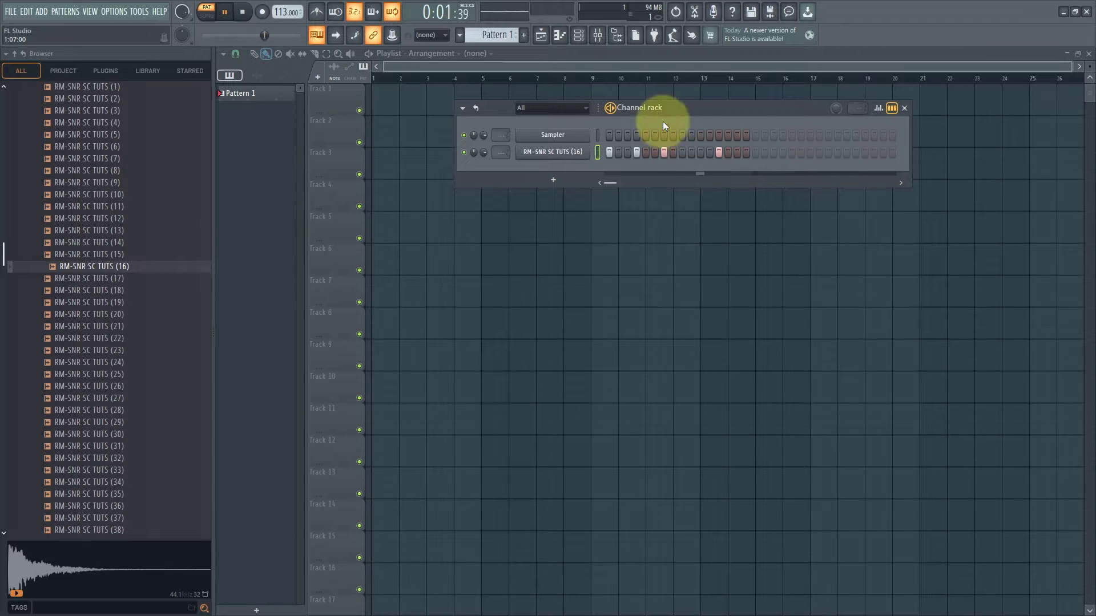
drag(659, 110, 582, 161)
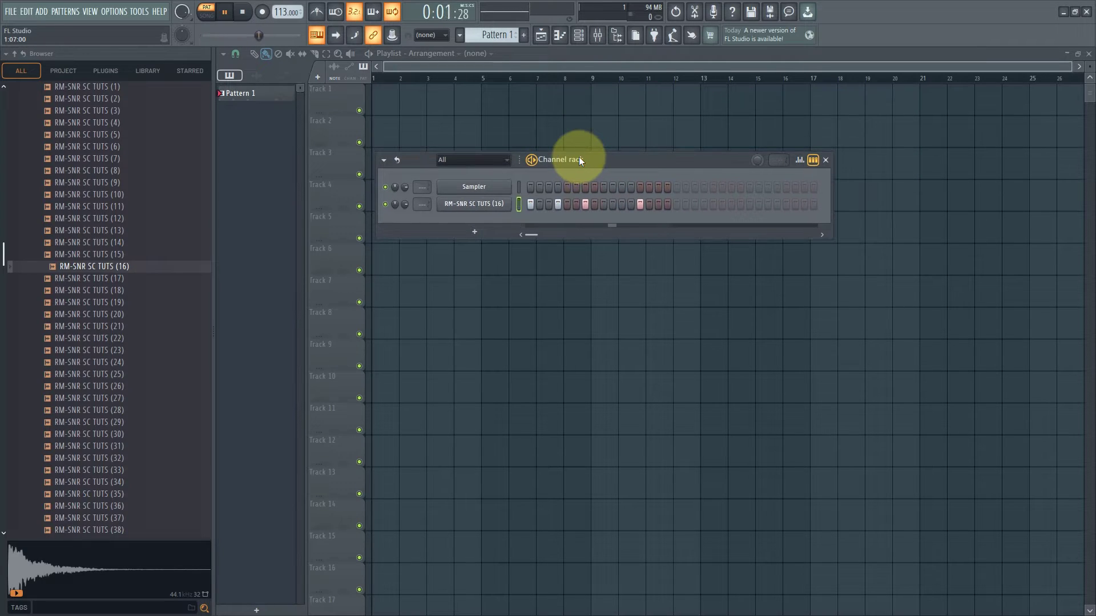
key(space)
Load PERC SC TUTS (24), (27), (34) and (44) from the PERC folder as new channels in the rack.
scroll(135, 208, up, 8)
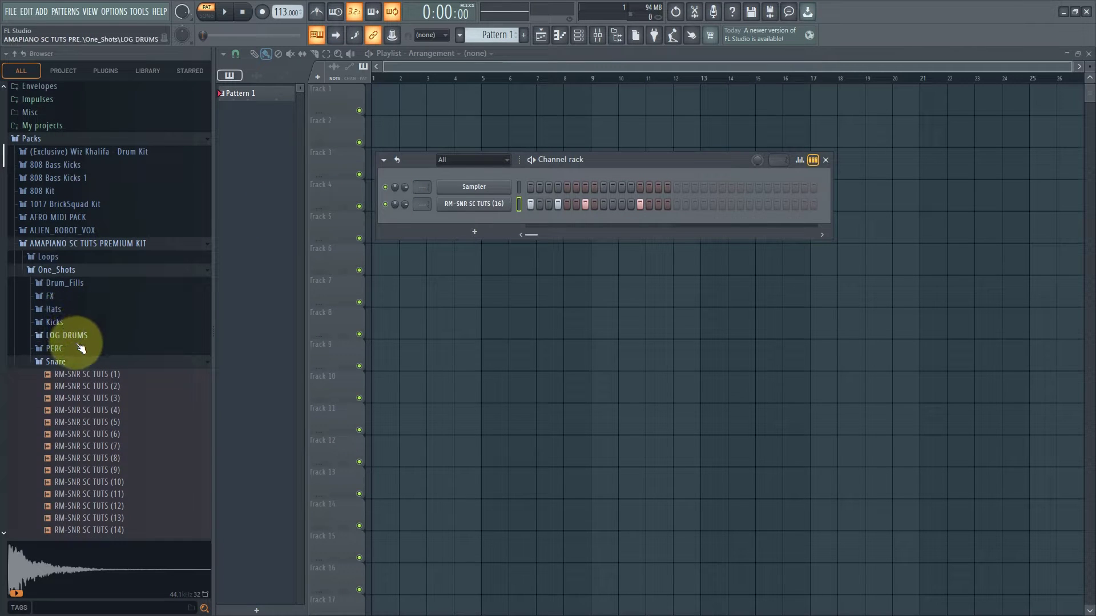
click(82, 348)
drag(86, 241, 445, 226)
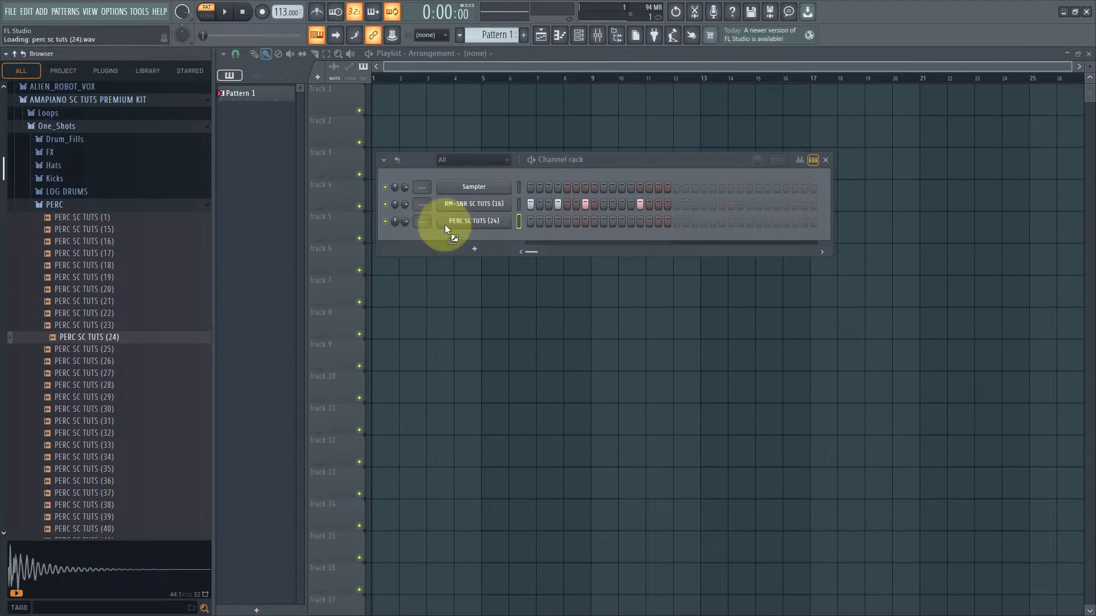
click(91, 351)
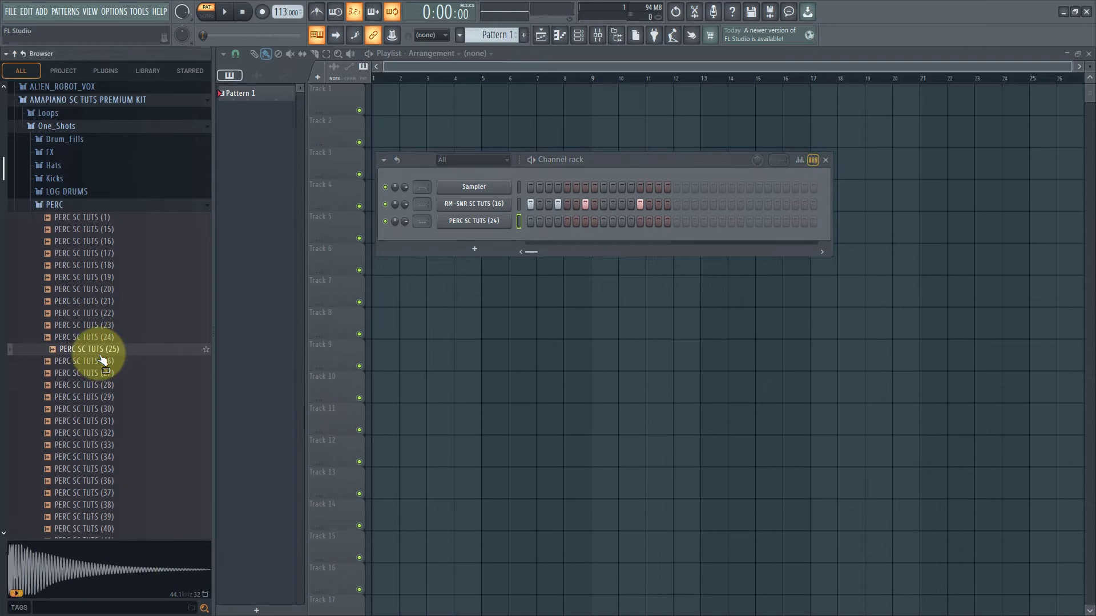
drag(103, 361, 479, 236)
drag(92, 435, 422, 264)
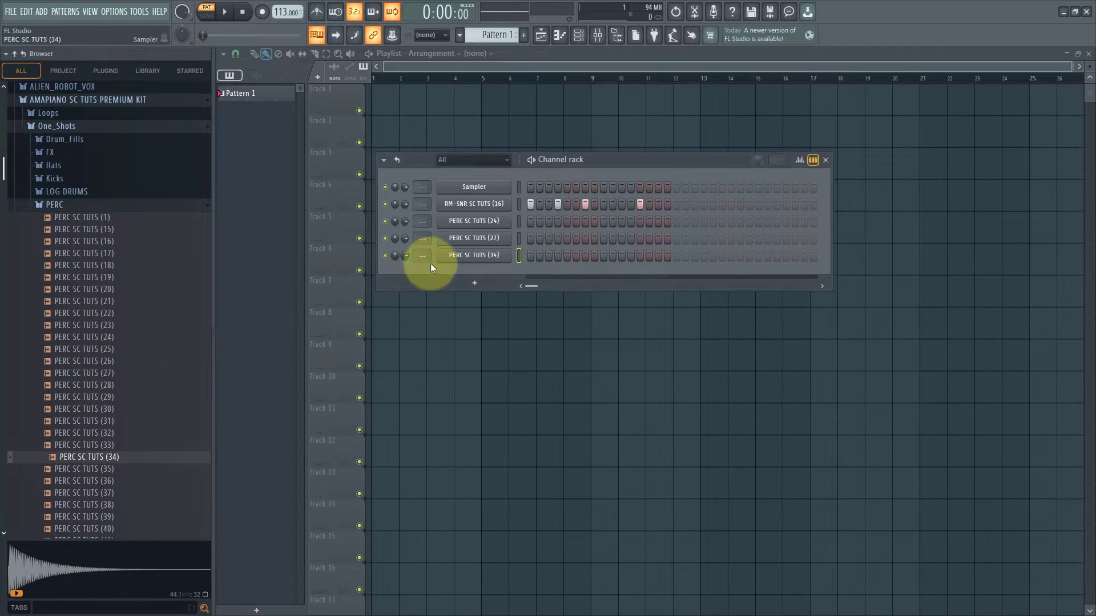
scroll(86, 442, down, 4)
click(84, 410)
drag(84, 414, 459, 278)
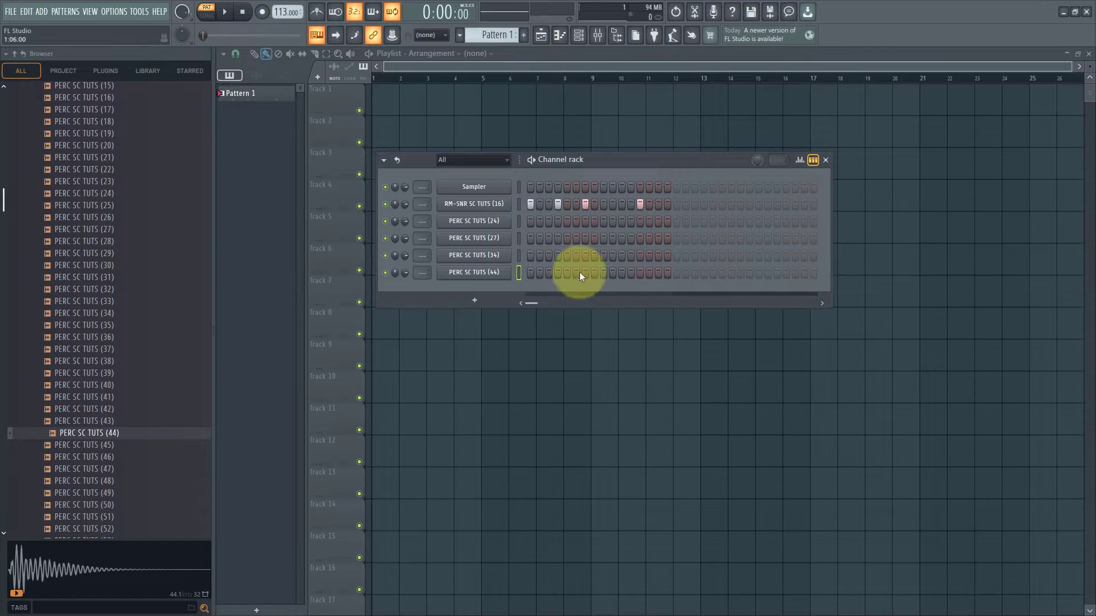
Replace the snare hits on steps 4 and 7 with PERC SC TUTS (24) on step 4 and PERC SC TUTS (27) on step 7.
click(557, 221)
click(557, 205)
key(space)
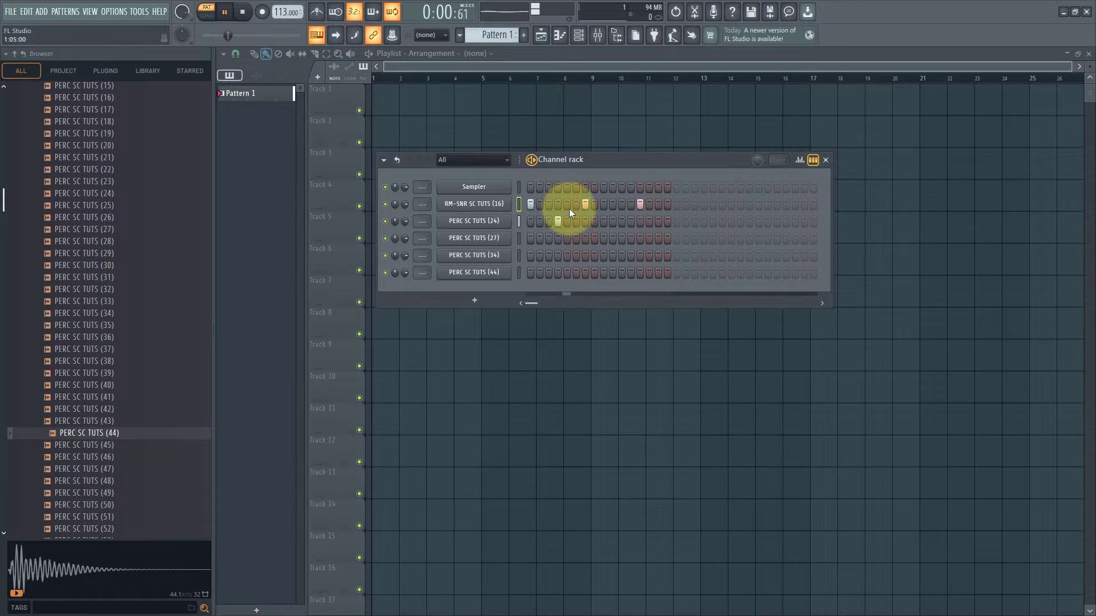
click(584, 206)
click(587, 237)
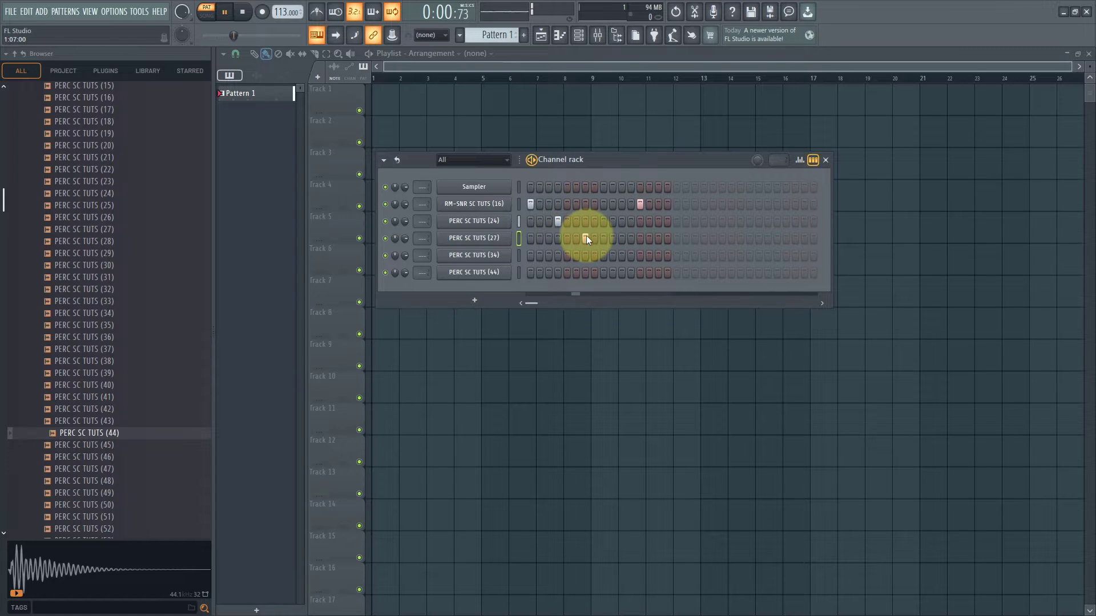
Replace the snare hit on step 13 with PERC SC TUTS (44), trying PERC SC TUTS (34) there first, and play the pattern.
click(640, 205)
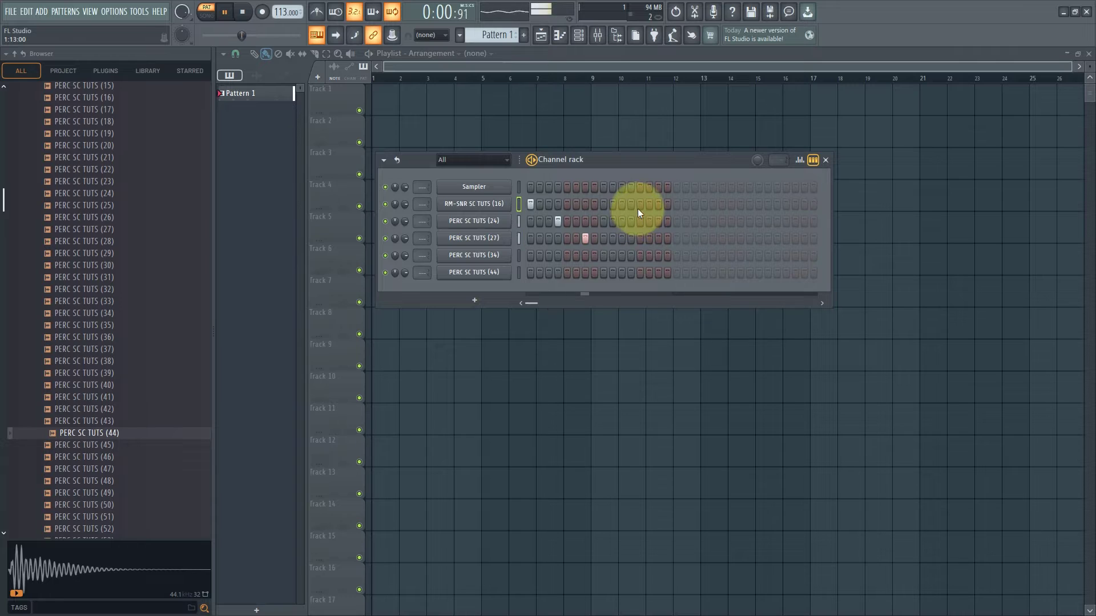
click(640, 255)
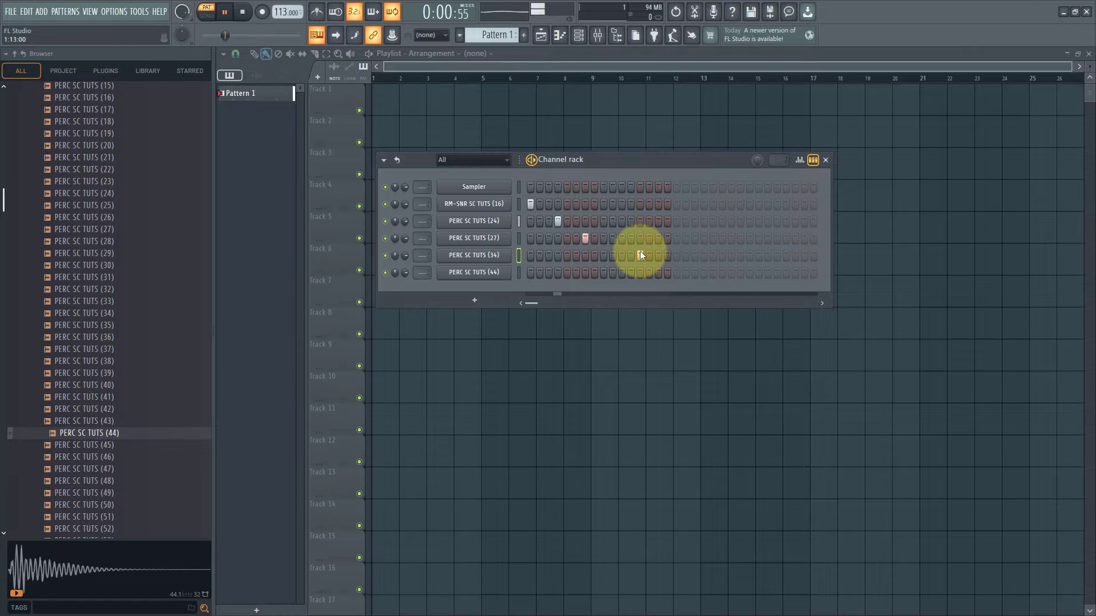
click(639, 254)
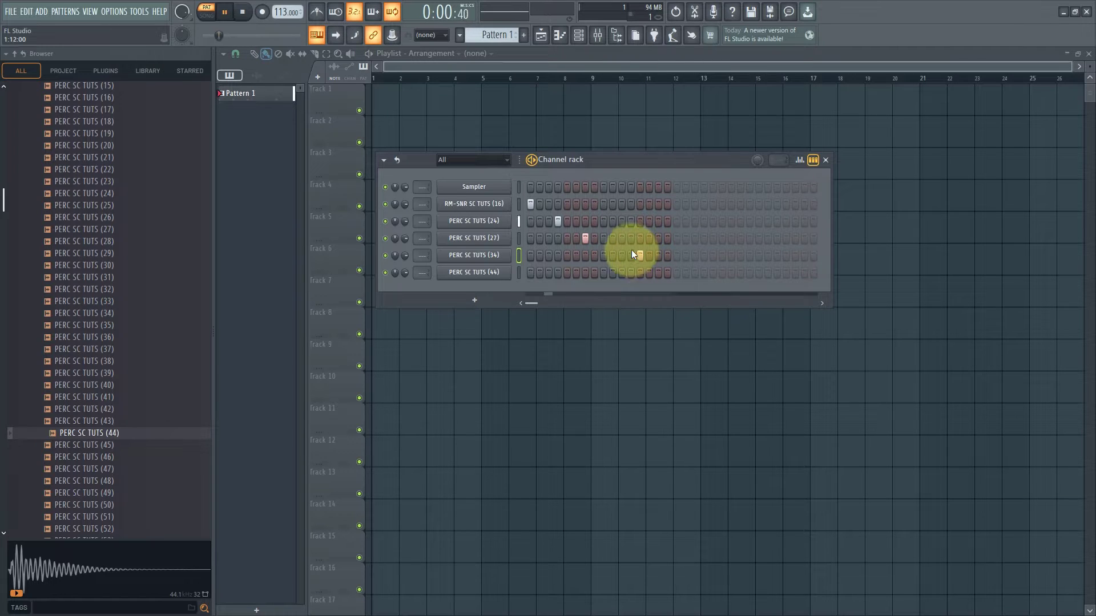
right_click(639, 257)
key(space)
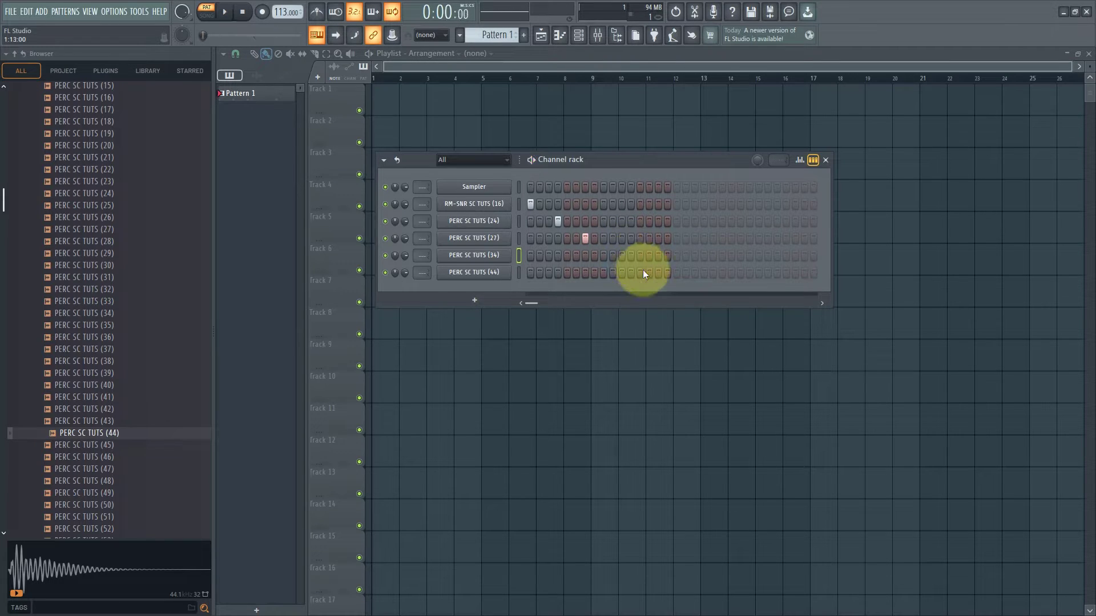
click(638, 275)
key(space)
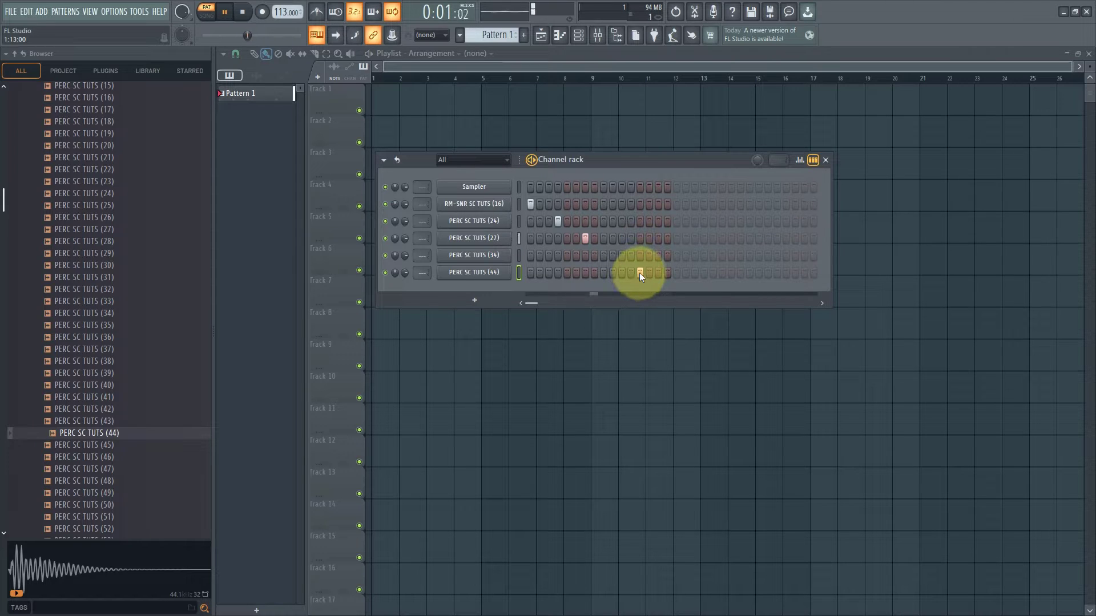
key(space)
Swap the two percussion hits so PERC SC TUTS (27) plays on step 4 and PERC SC TUTS (24) on step 7, and listen.
right_click(586, 238)
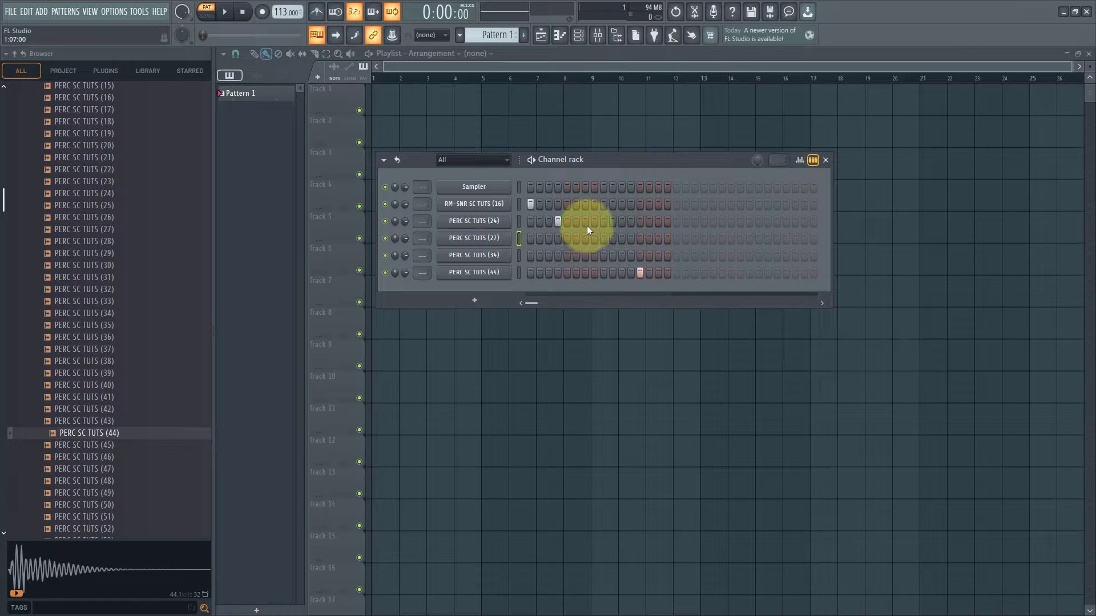
click(586, 222)
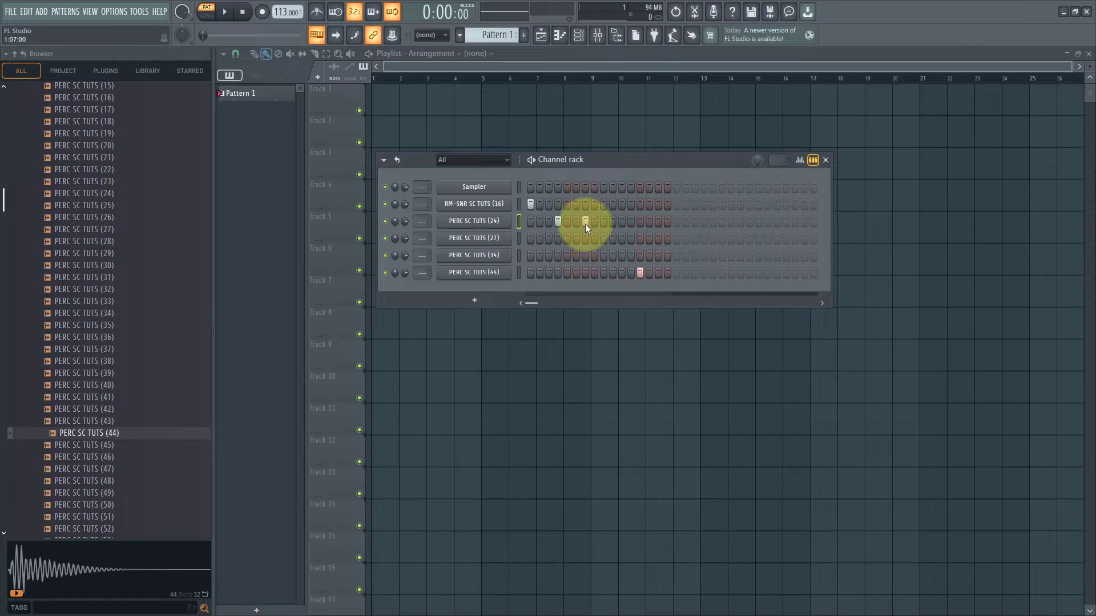
click(558, 239)
key(space)
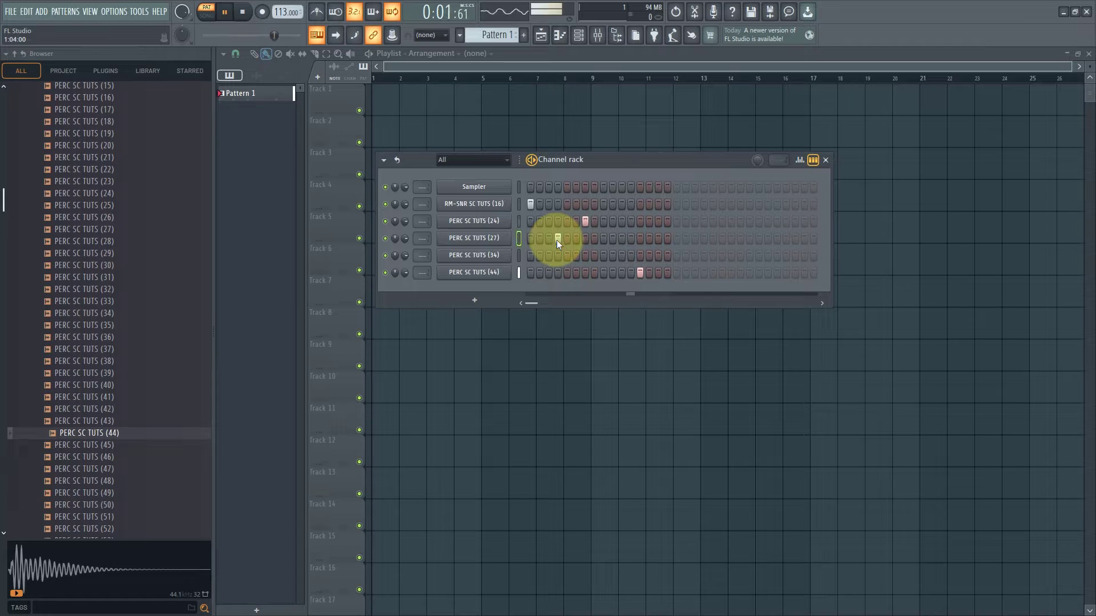
key(space)
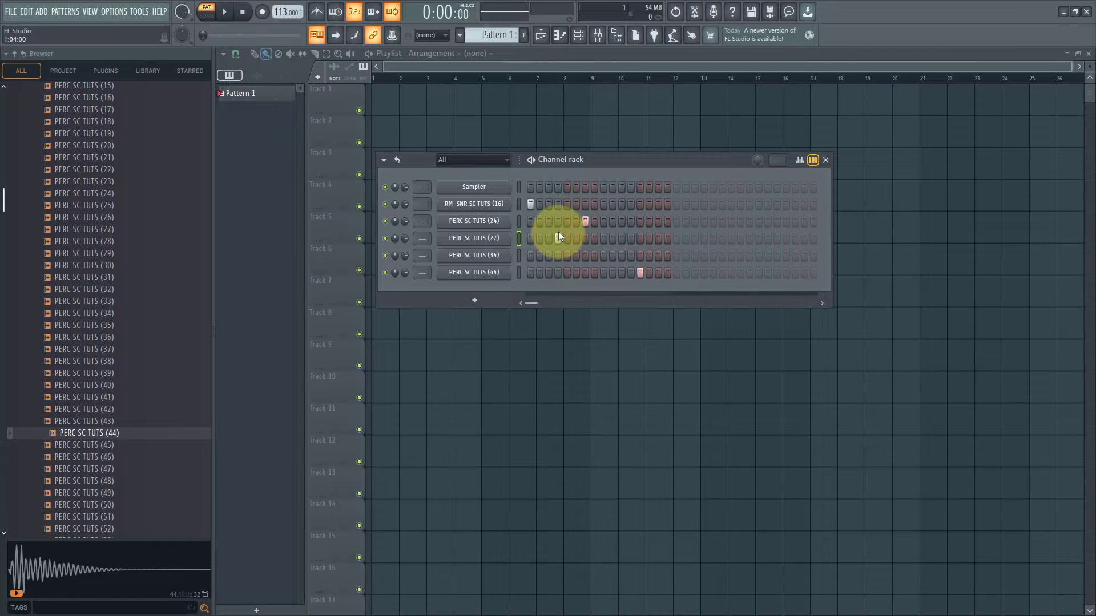
Restore the snare hits on steps 4 and 13, keep step 7 of the snare empty, and listen to the pattern.
click(558, 205)
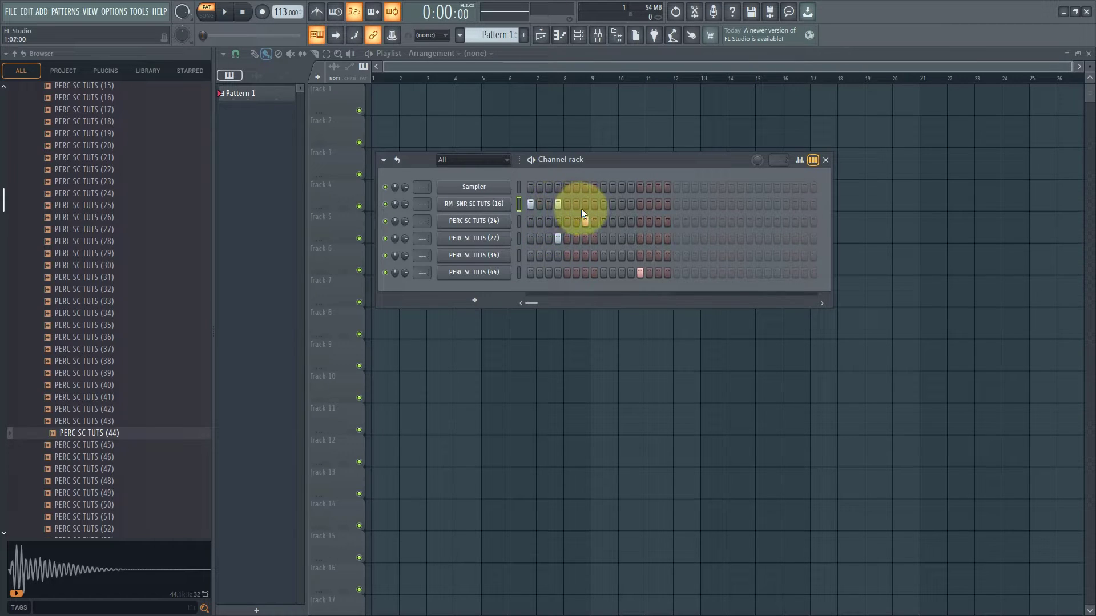
click(639, 205)
key(space)
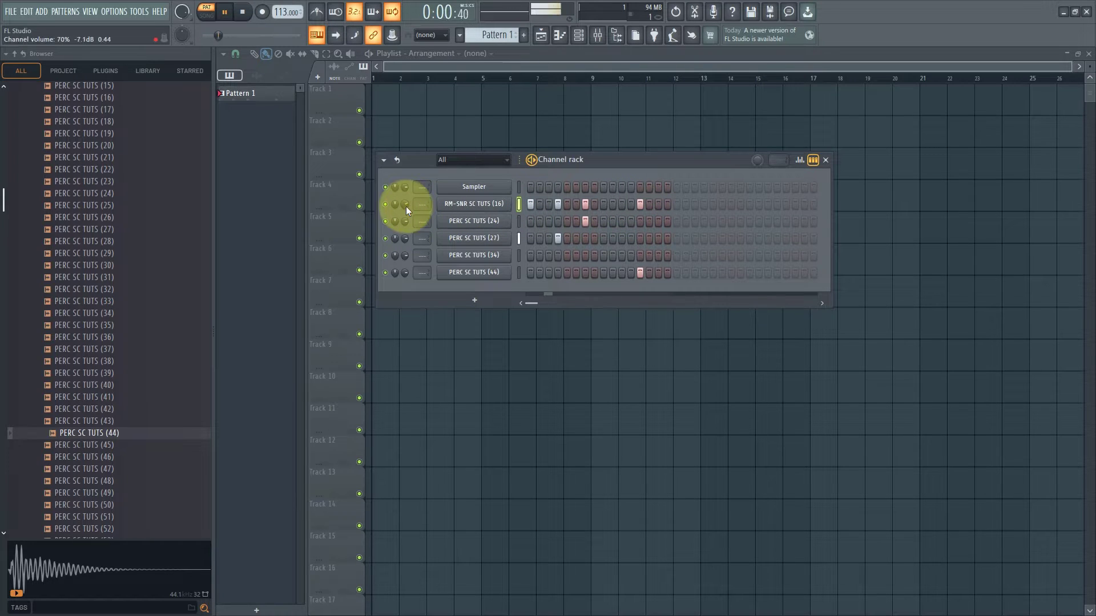
click(586, 205)
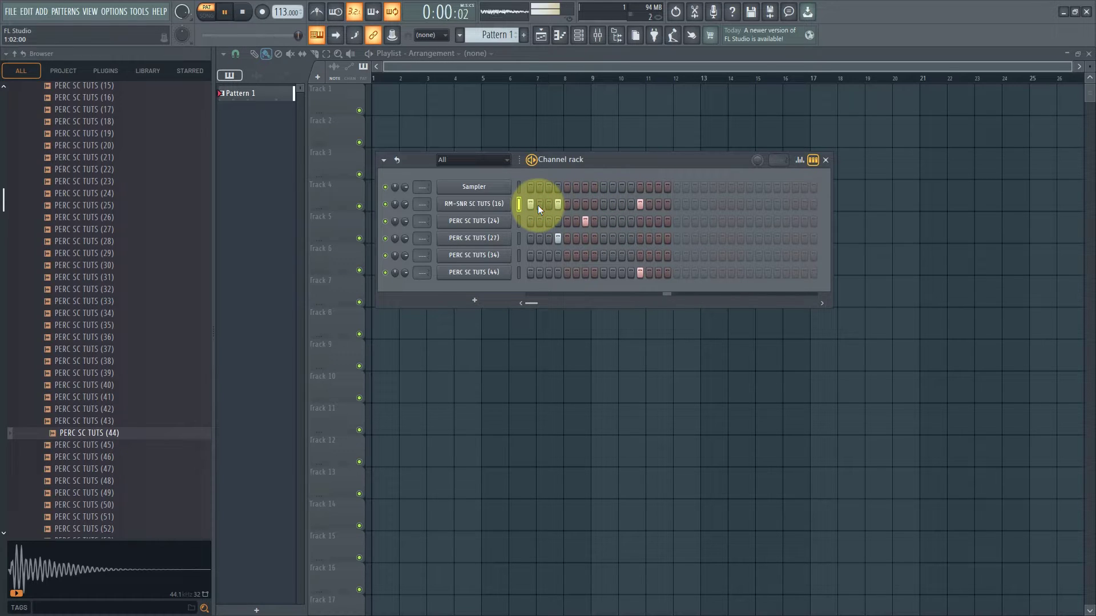
key(space)
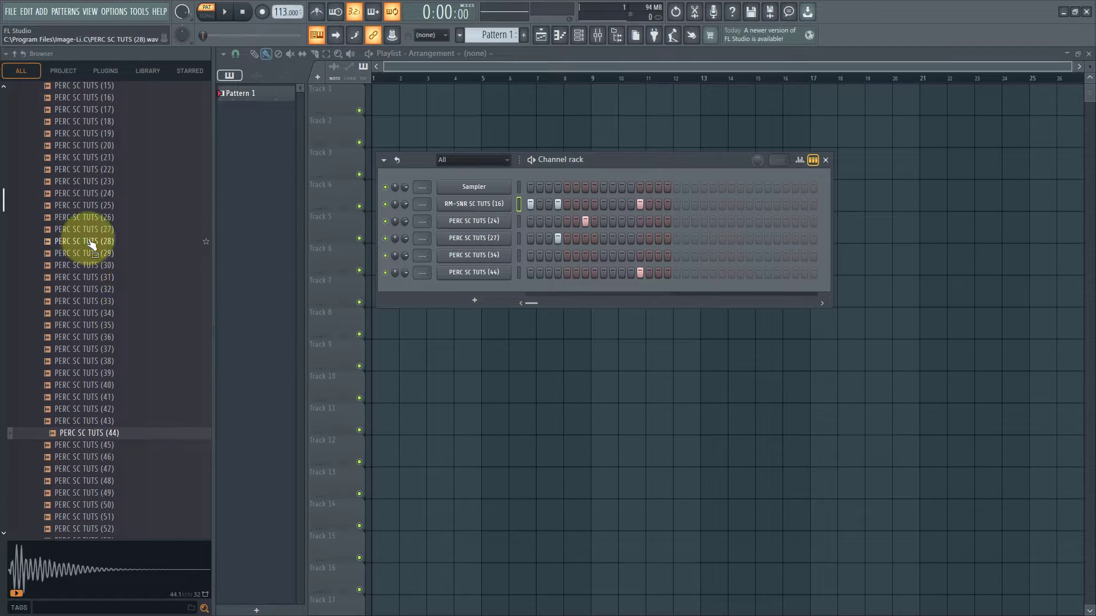
Audition the kit's kick one-shots and add KICK SC TUTS (16) to the channel rack as a new channel.
scroll(88, 243, up, 4)
click(69, 178)
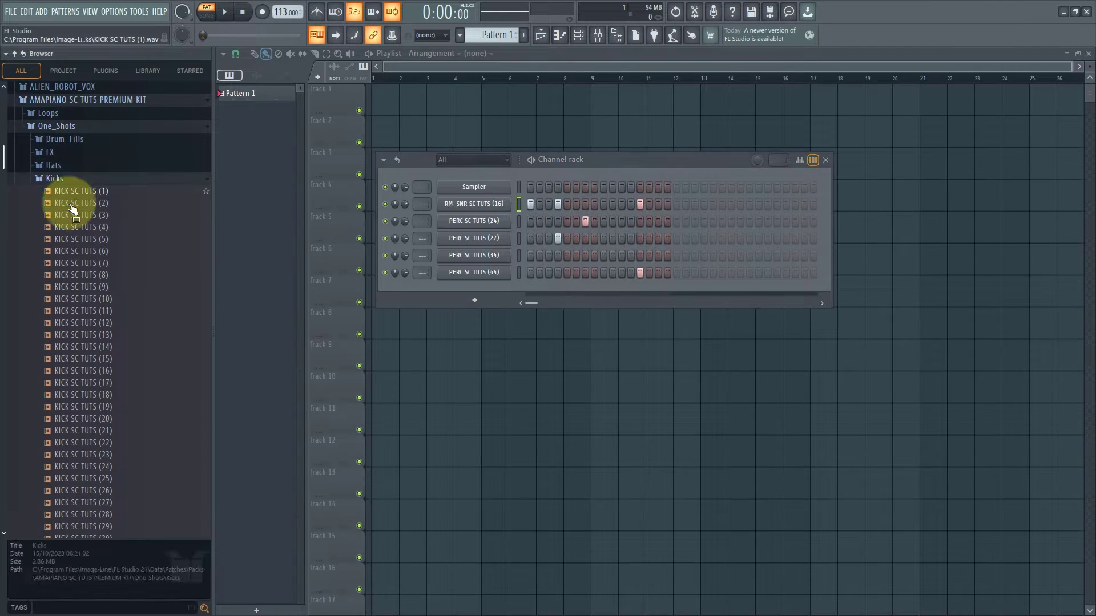
click(80, 227)
click(80, 275)
click(78, 335)
click(79, 407)
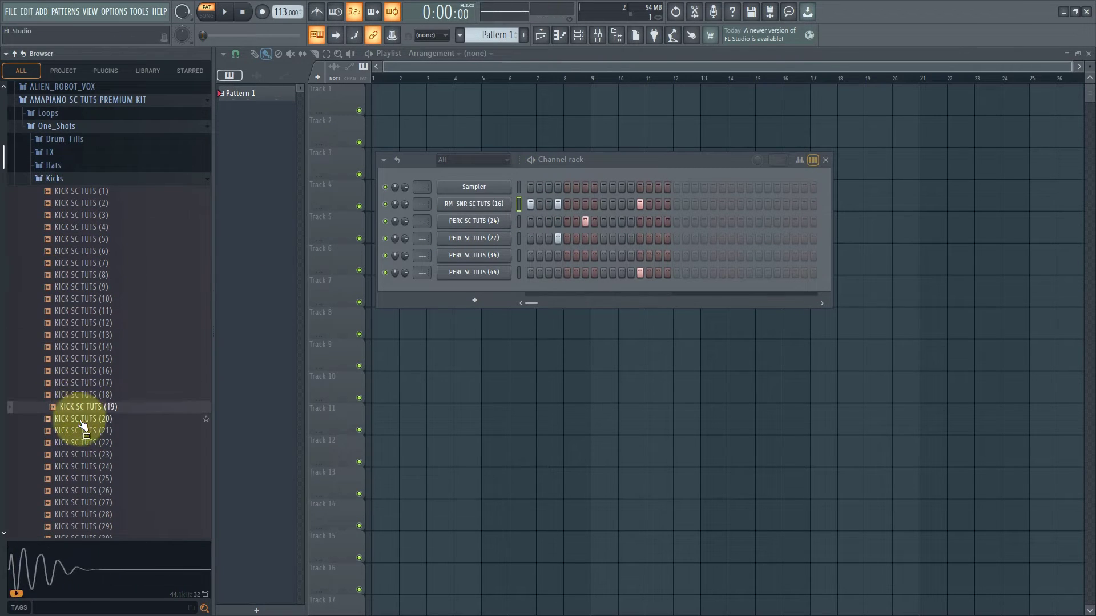
click(80, 419)
click(75, 192)
click(81, 216)
click(80, 204)
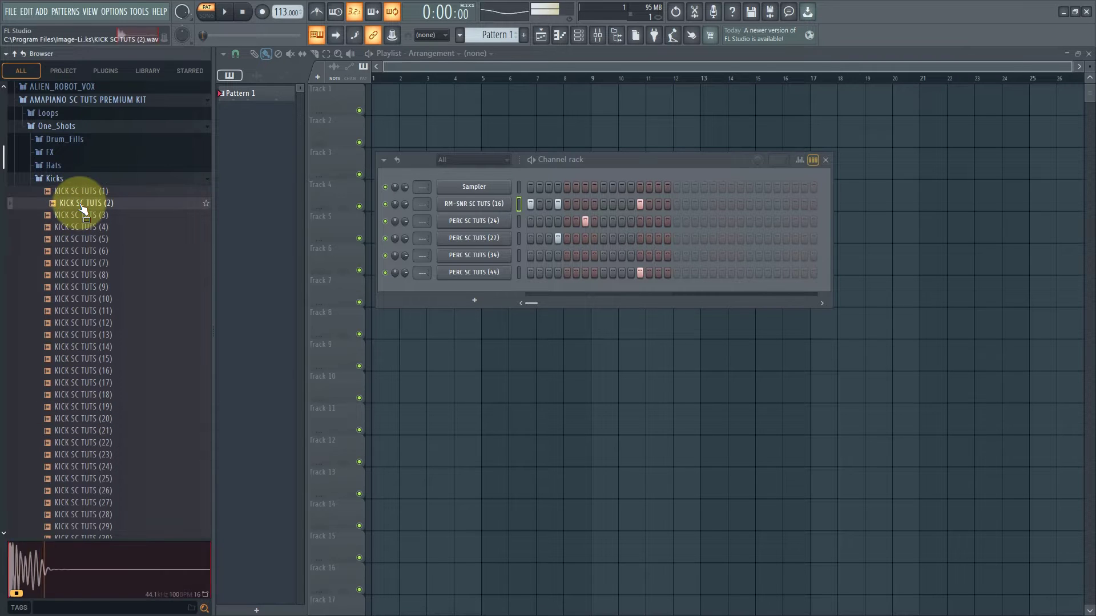
click(79, 240)
click(78, 228)
click(79, 262)
click(79, 286)
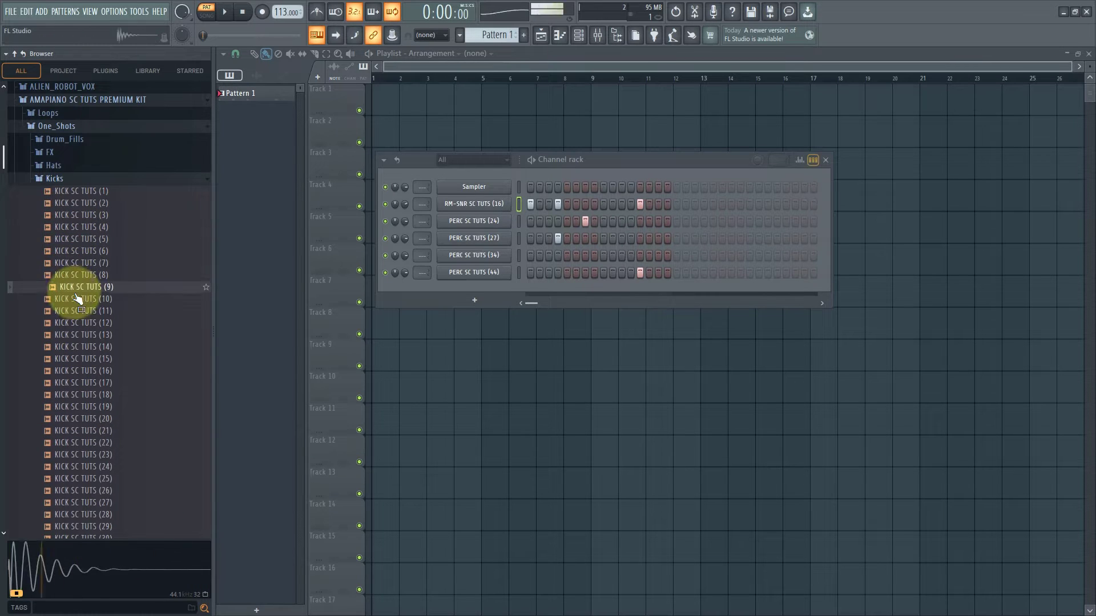
click(79, 370)
scroll(80, 342, down, 4)
drag(93, 228, 448, 291)
Fill every 4 steps of the KICK SC TUTS (16) channel and play the pattern.
right_click(449, 289)
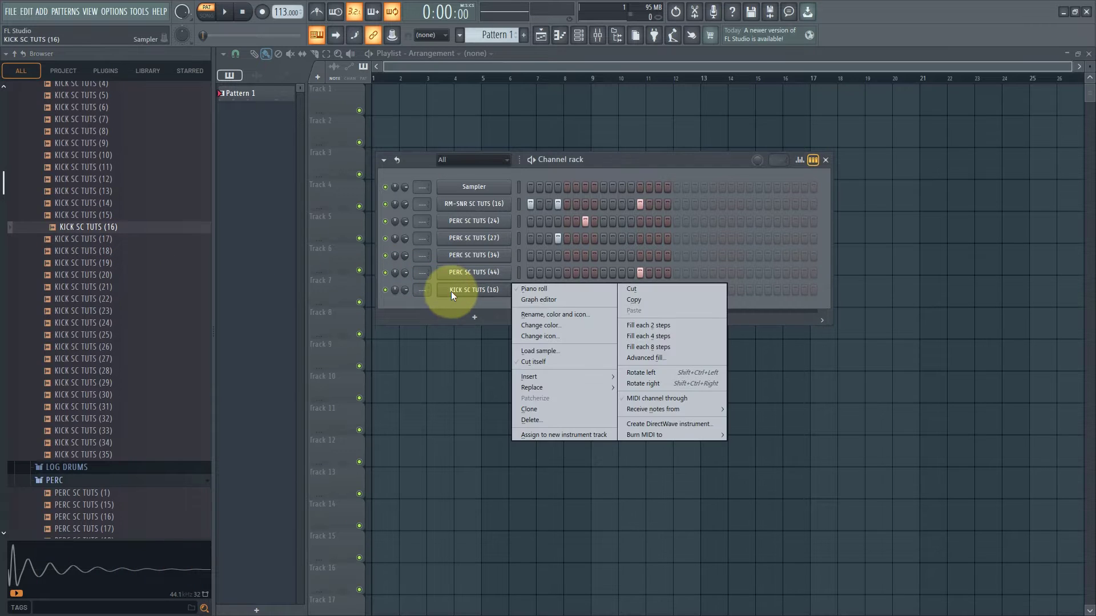
click(657, 334)
key(space)
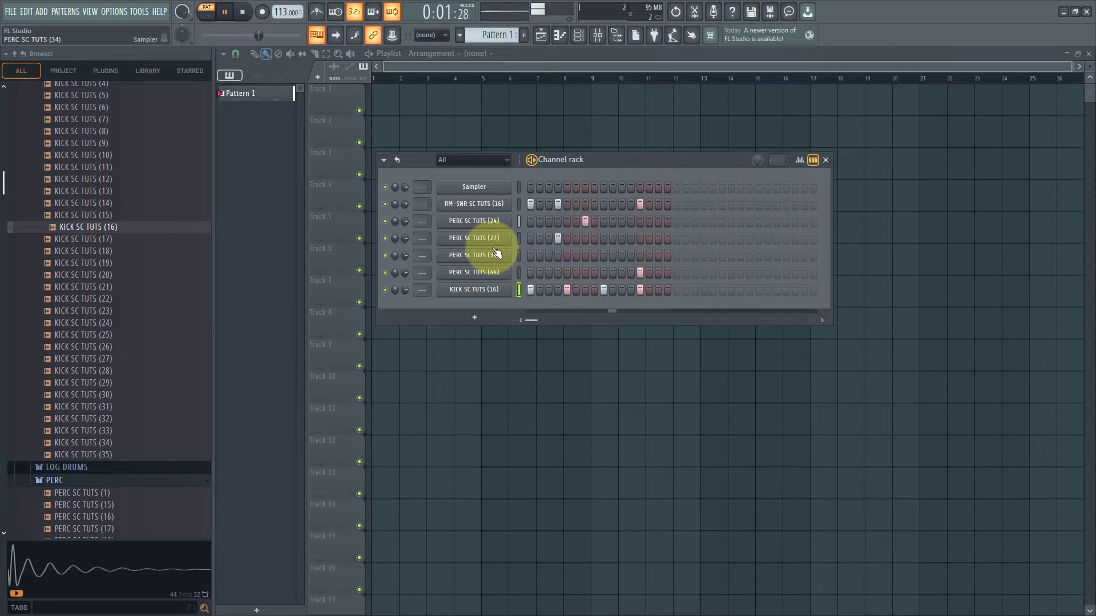
Remove the snare hit on step 4, set the percussion channels' volume to about 70%, and play the pattern.
click(559, 205)
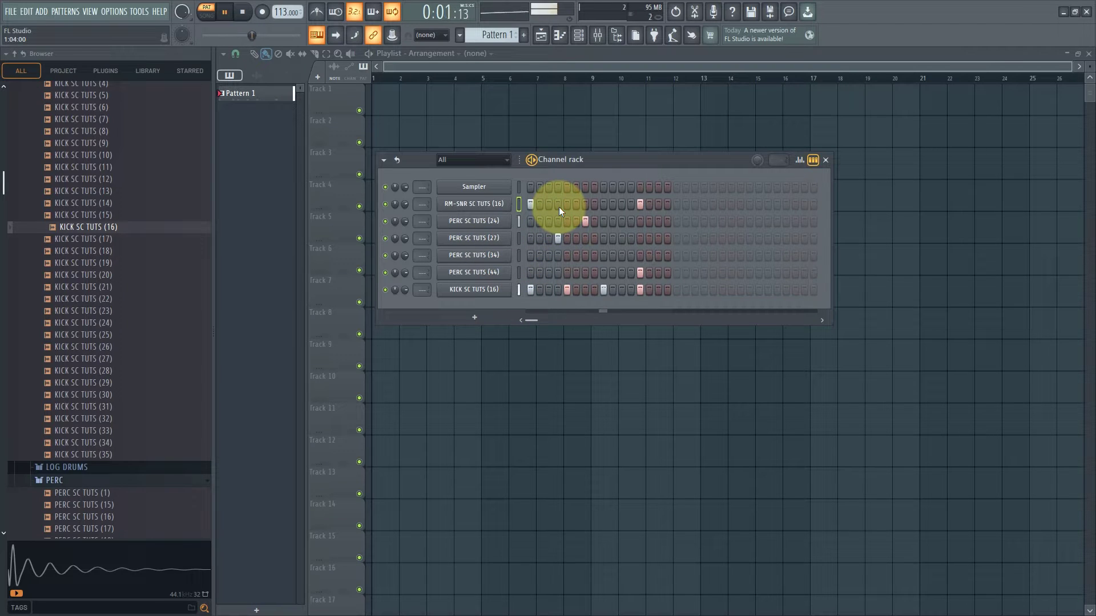
key(space)
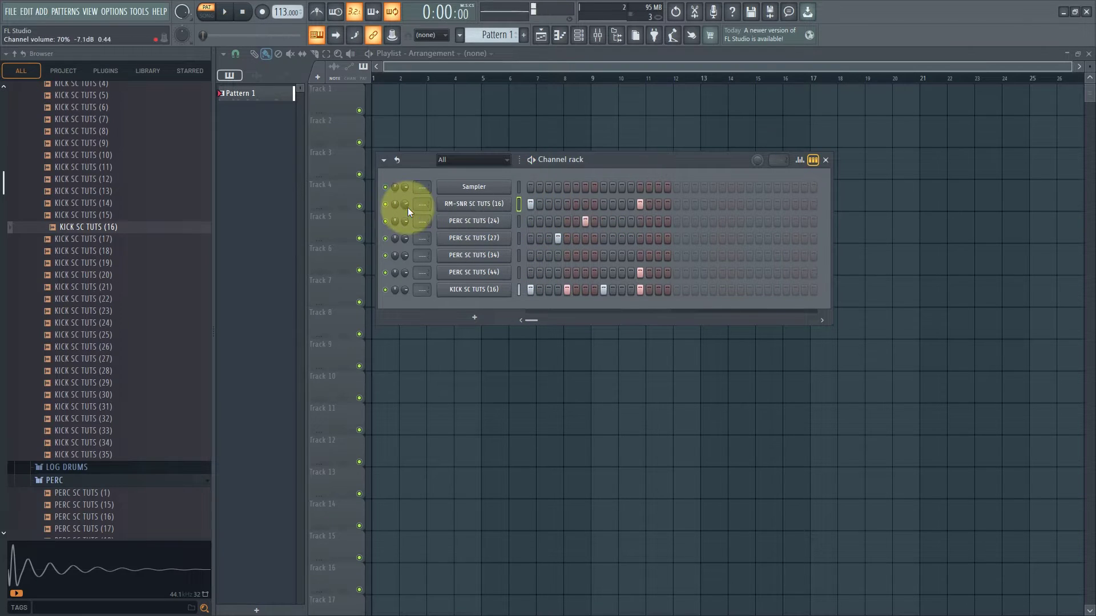
drag(405, 222, 408, 275)
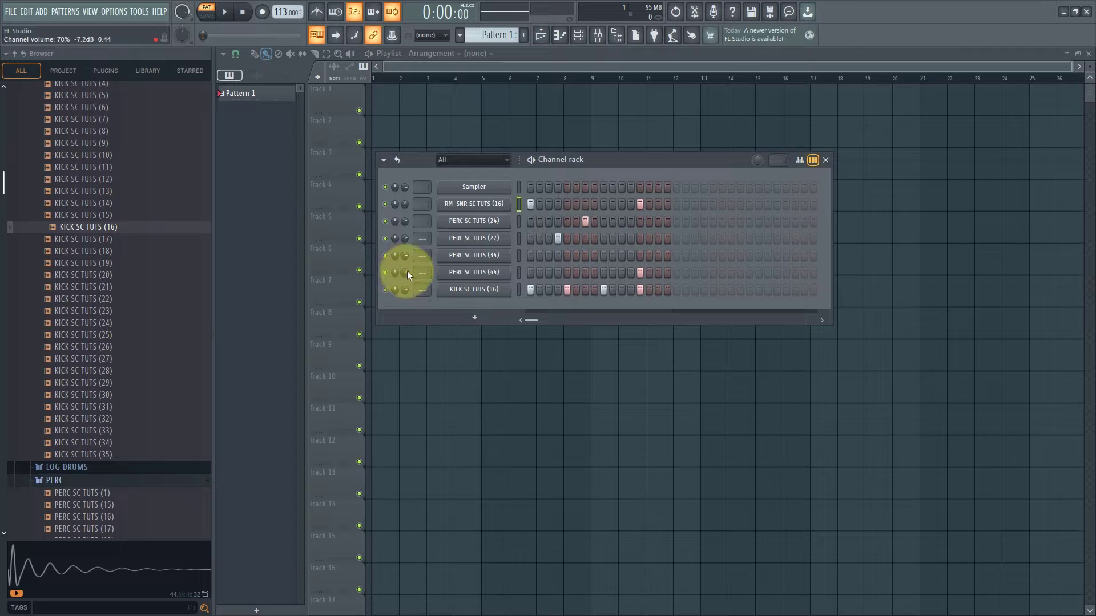
key(space)
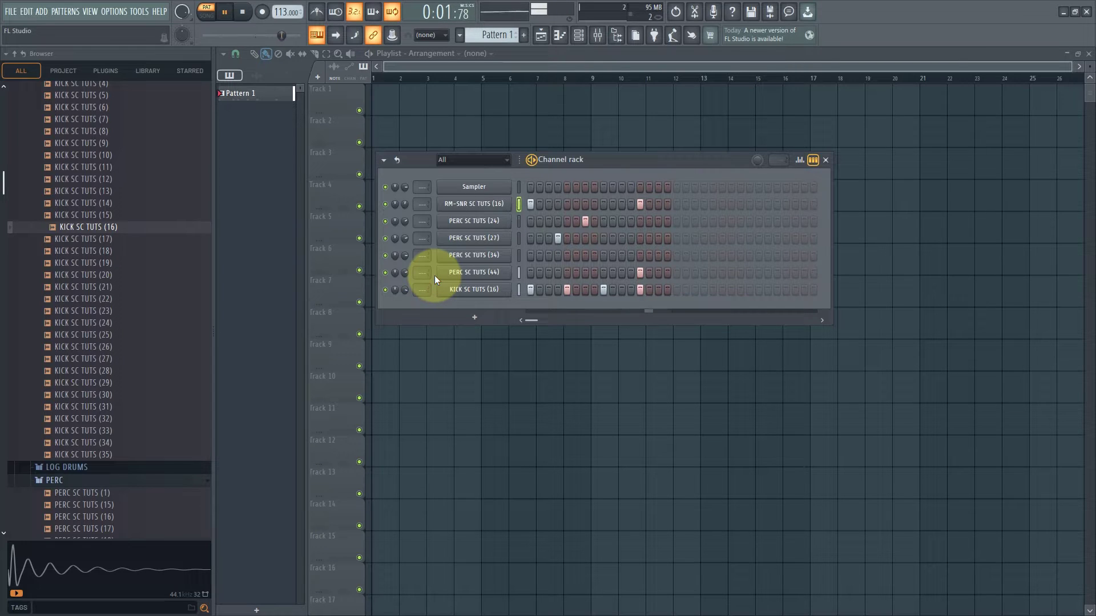
Try the pattern without the snare hit on step 13, restore the hit, and stop playback.
click(637, 206)
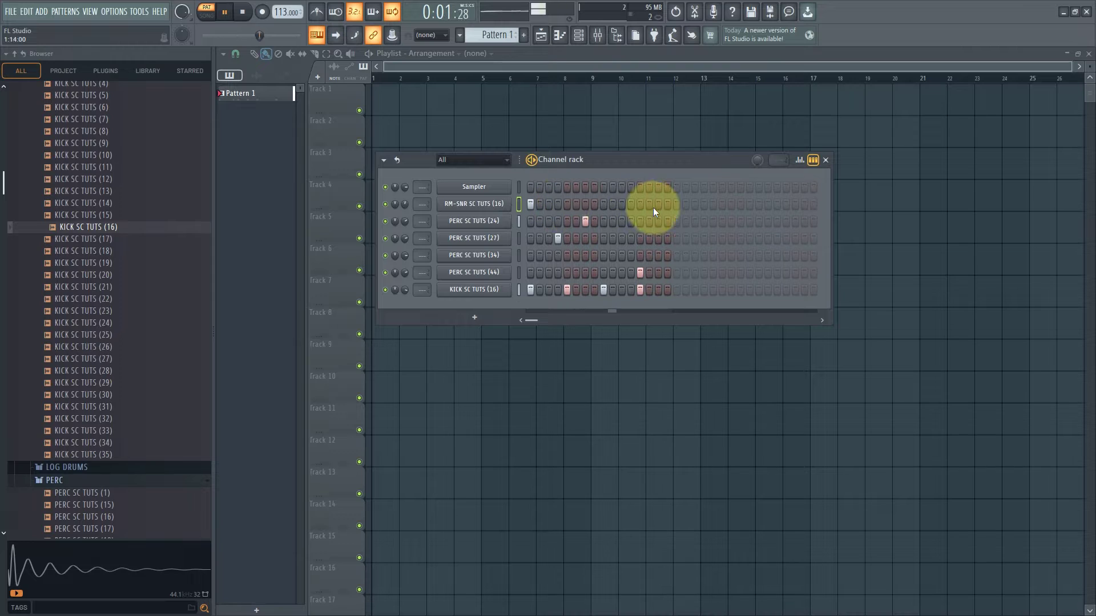
click(639, 203)
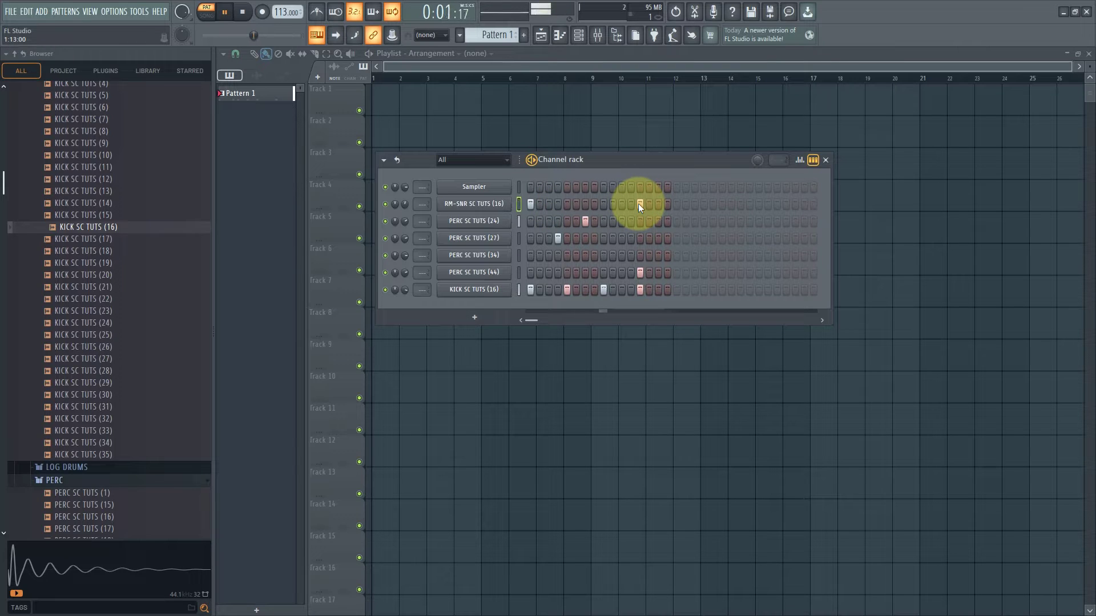
key(space)
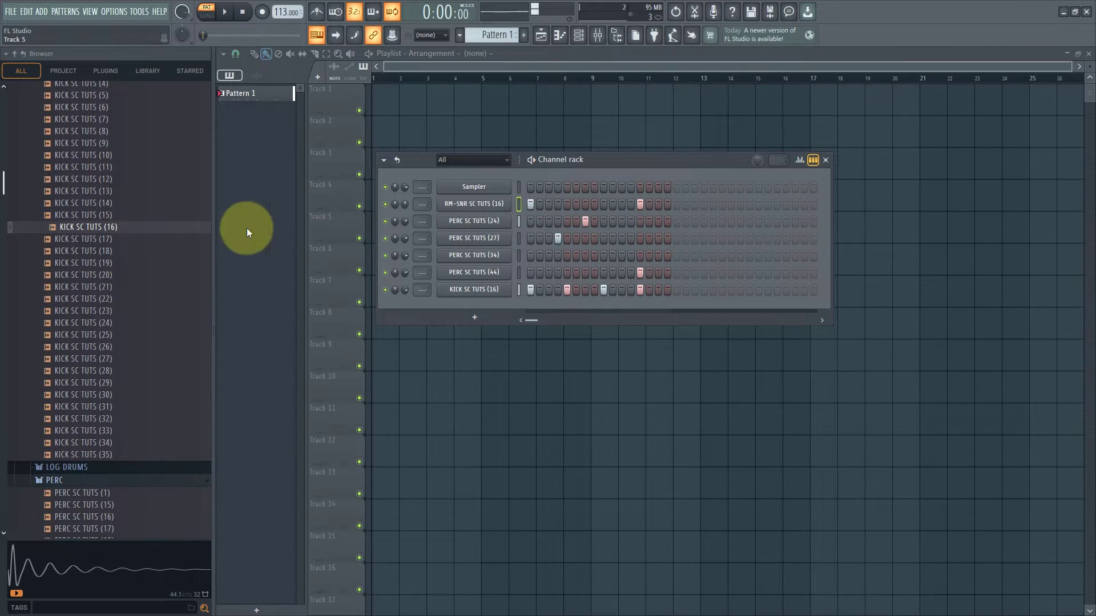
Place four Pattern 1 clips in a row on Track 1 of the playlist, from bar 1 through bar 4.
scroll(98, 196, up, 6)
drag(386, 102, 460, 110)
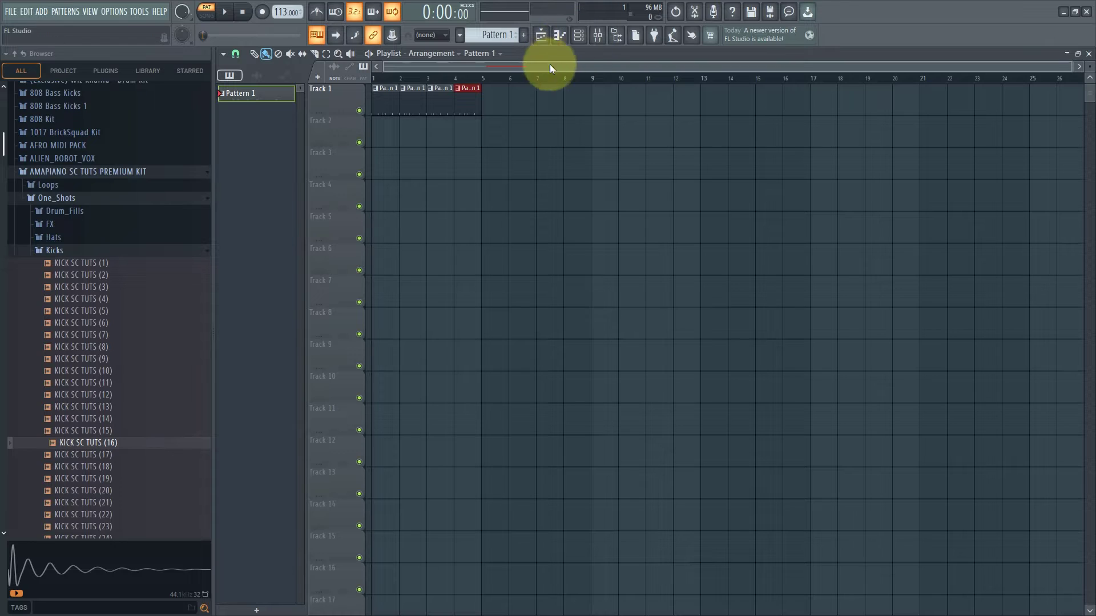
click(542, 37)
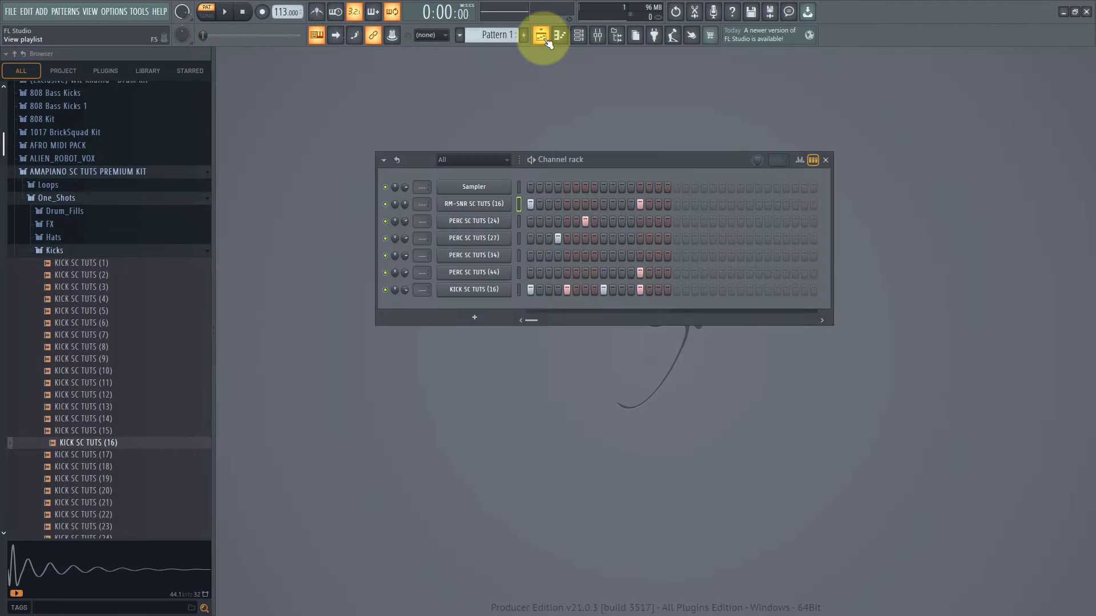
click(545, 39)
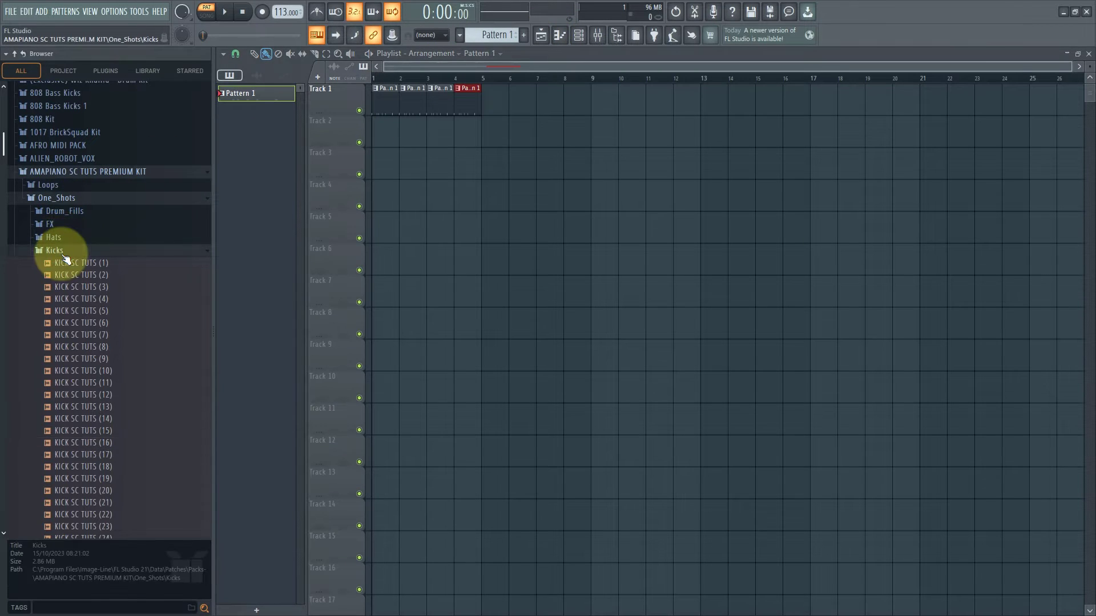
Close the Kicks folder, bring up the channel rack, and audition the kit's hat one-shots up to HATS SC TUTS (16).
click(66, 251)
click(67, 237)
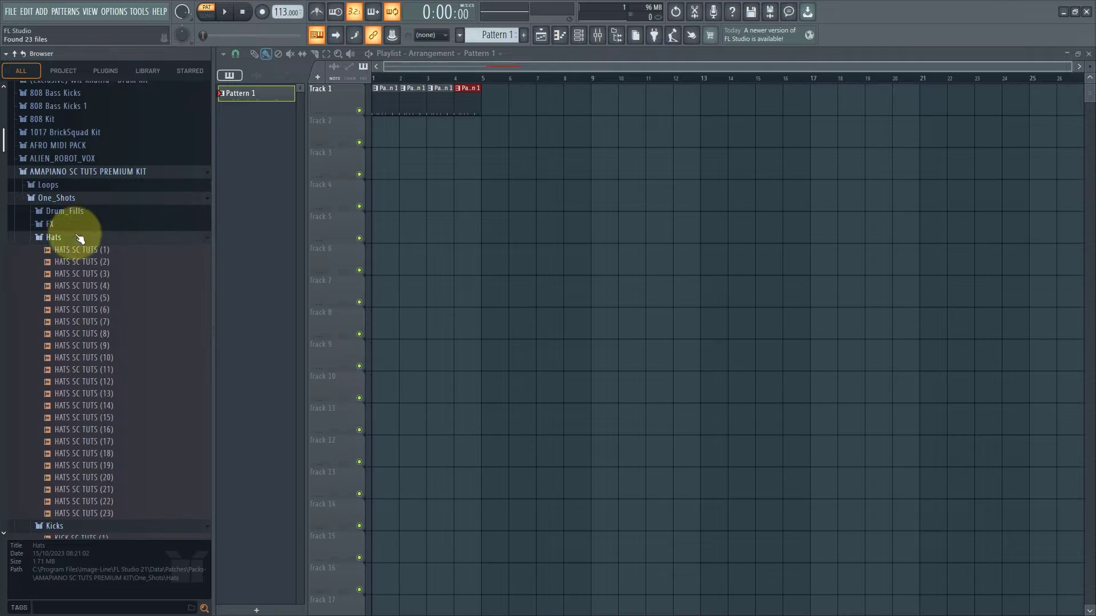
click(564, 43)
drag(76, 311, 79, 317)
click(78, 298)
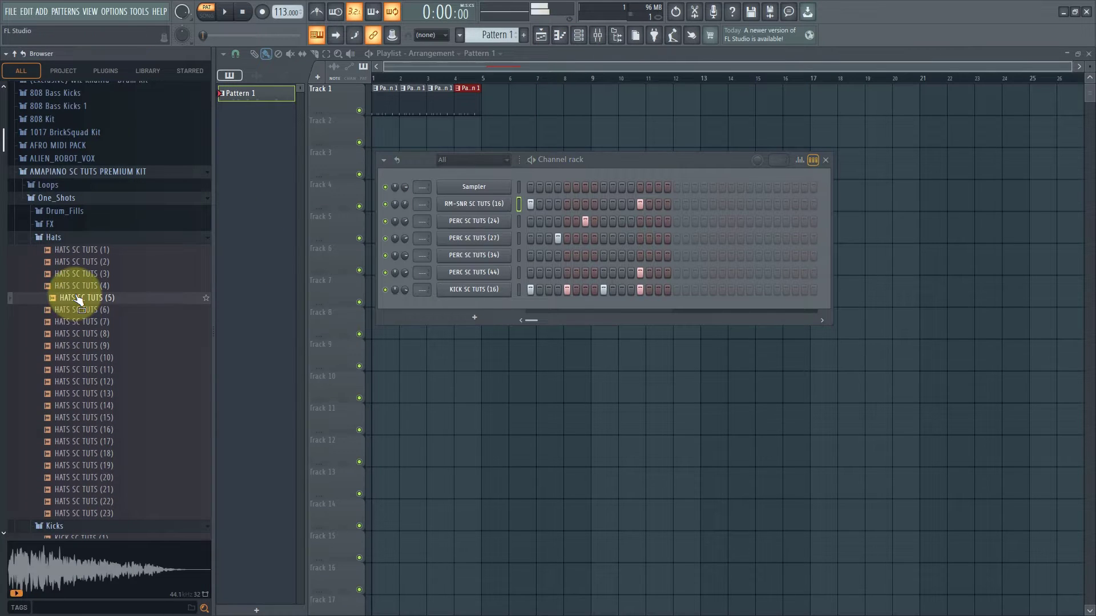
click(88, 359)
click(89, 395)
click(95, 369)
click(98, 382)
scroll(97, 382, up, 5)
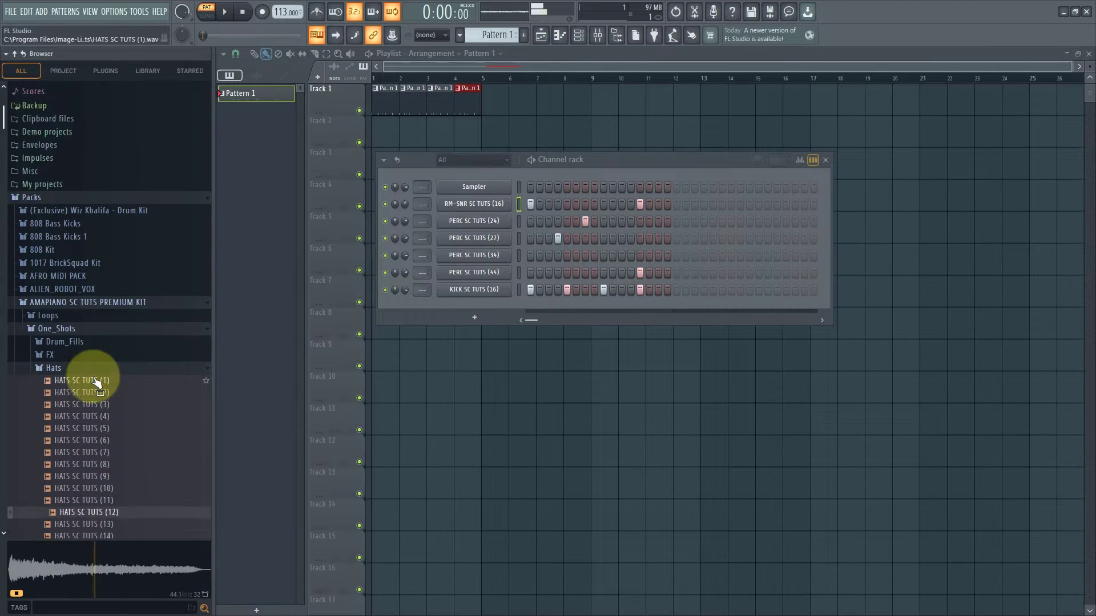
scroll(93, 405, down, 7)
click(103, 335)
click(106, 359)
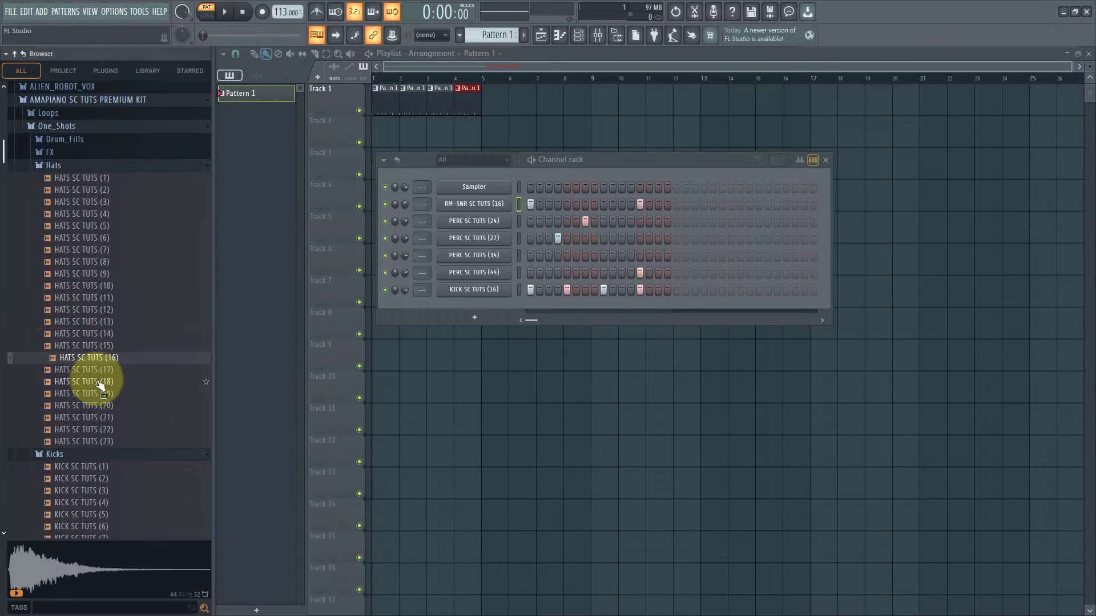
Compare the hat samples from HATS SC TUTS (16) to (21) and add HATS SC TUTS (20) to the channel rack.
click(100, 381)
click(98, 360)
click(94, 372)
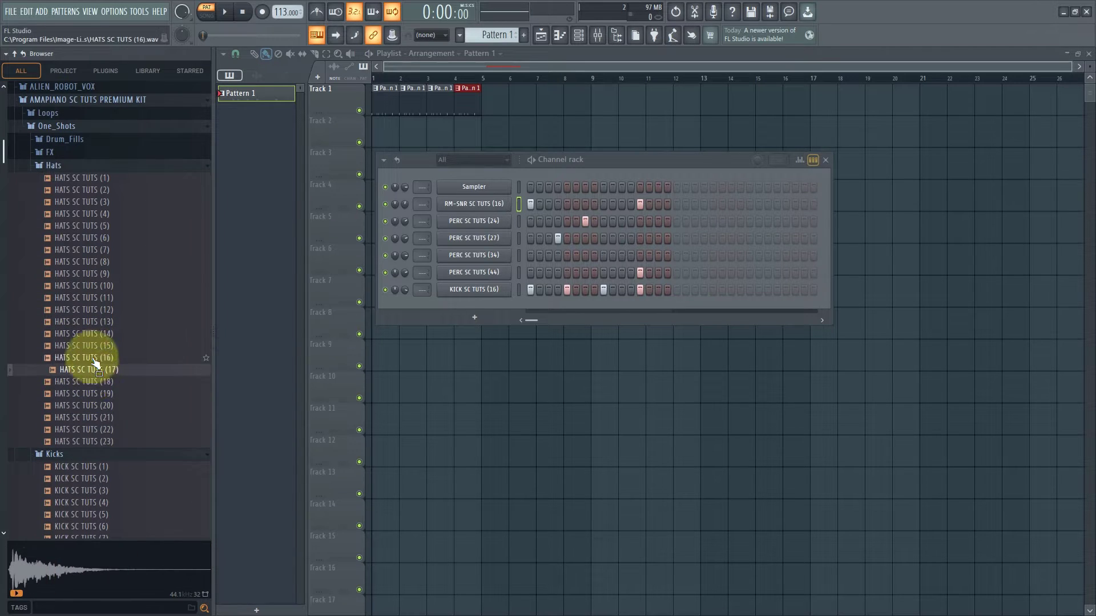
click(90, 358)
click(80, 393)
click(82, 419)
click(81, 393)
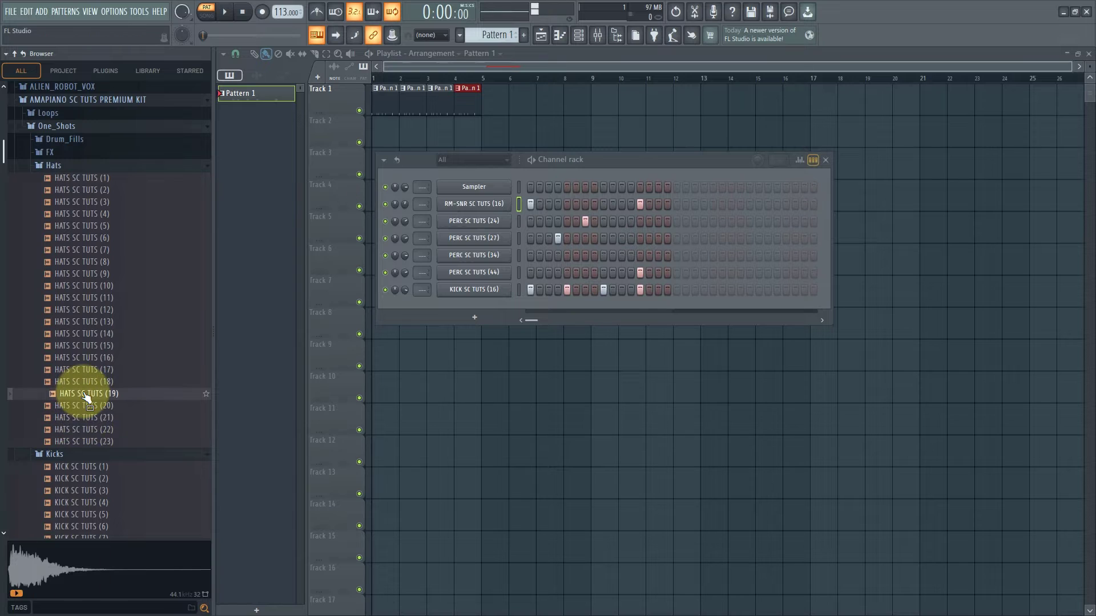
click(90, 418)
click(88, 410)
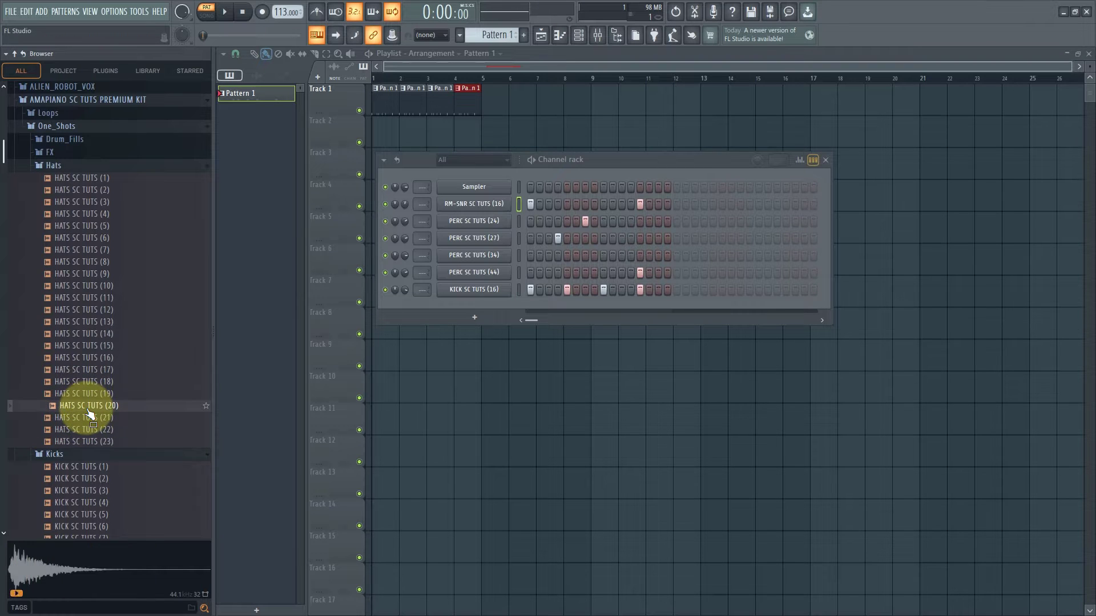
drag(88, 411, 524, 311)
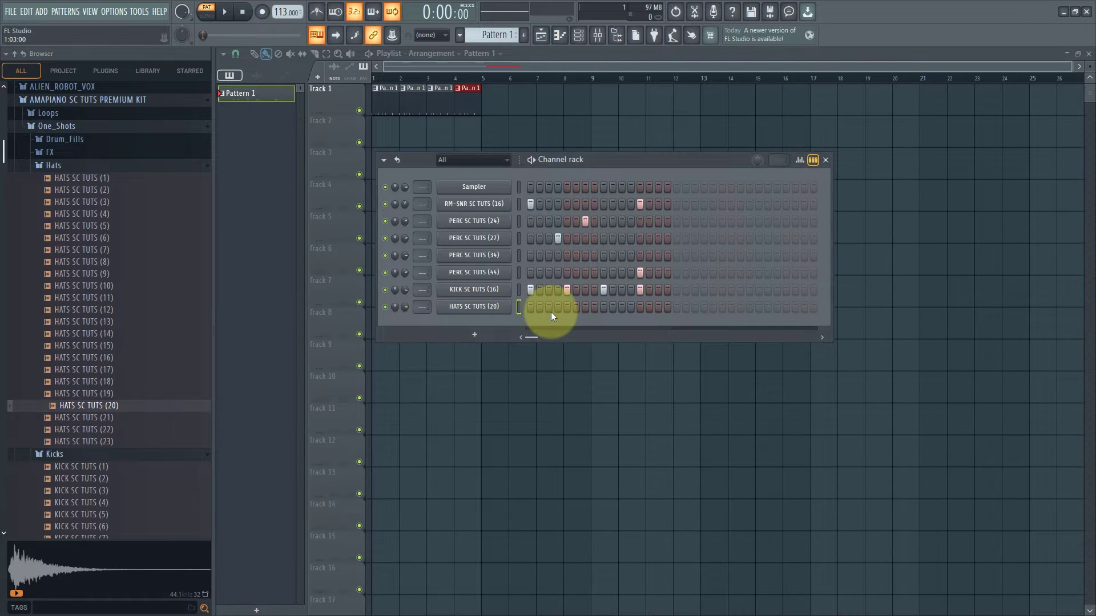
Add hat hits on steps 3 and 11 of HATS SC TUTS (20) and listen to the pattern.
click(549, 307)
key(space)
click(622, 307)
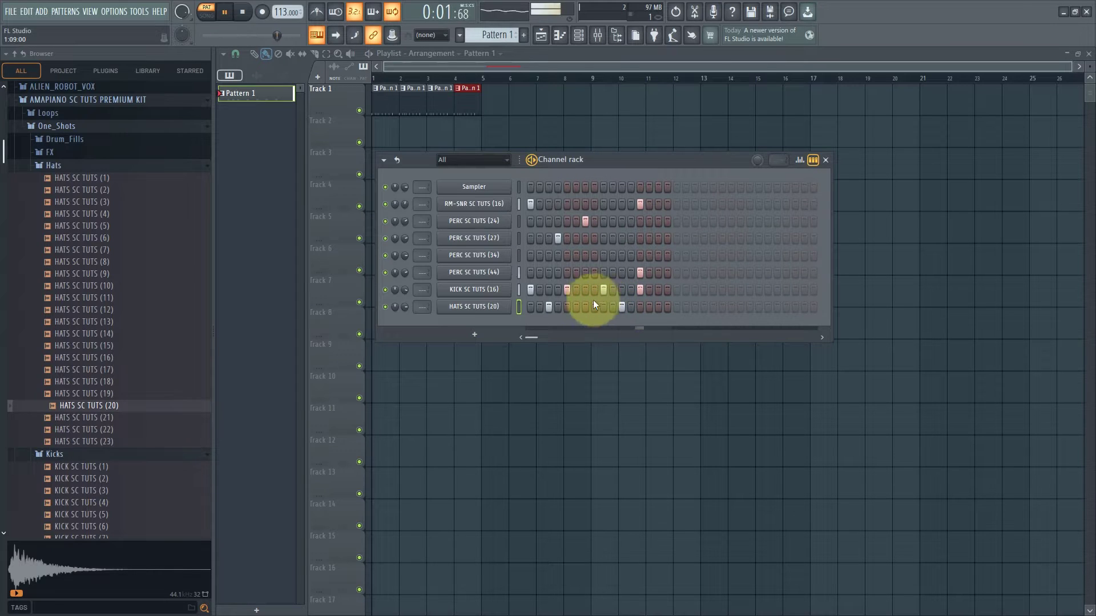
click(75, 166)
key(space)
Close the Kicks and PERC folders and open the top loops in the kit's Loops folder.
click(57, 178)
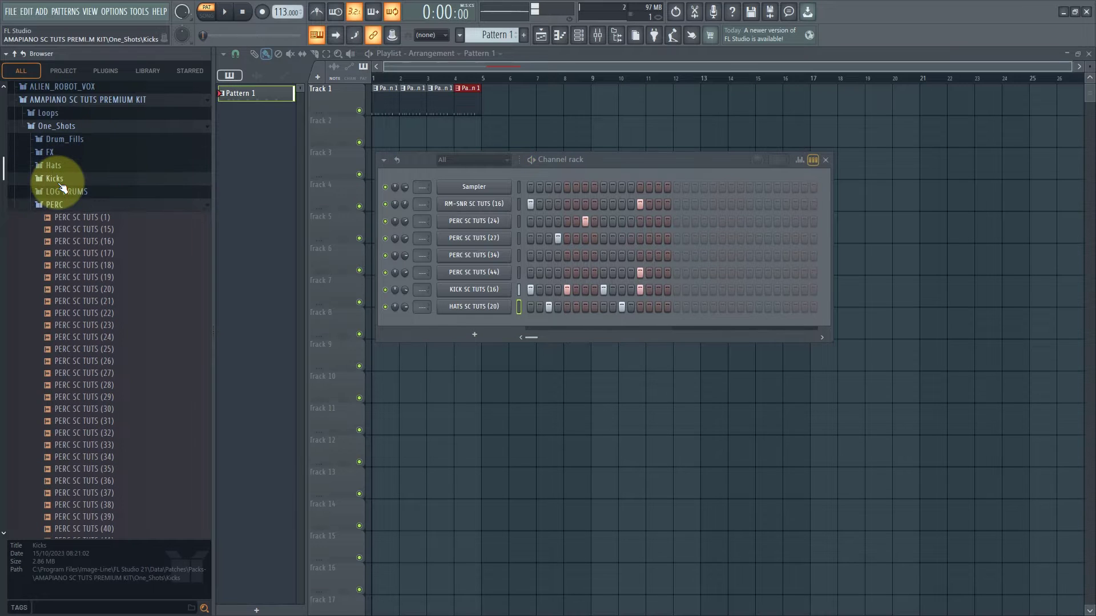
click(56, 218)
scroll(63, 227, down, 15)
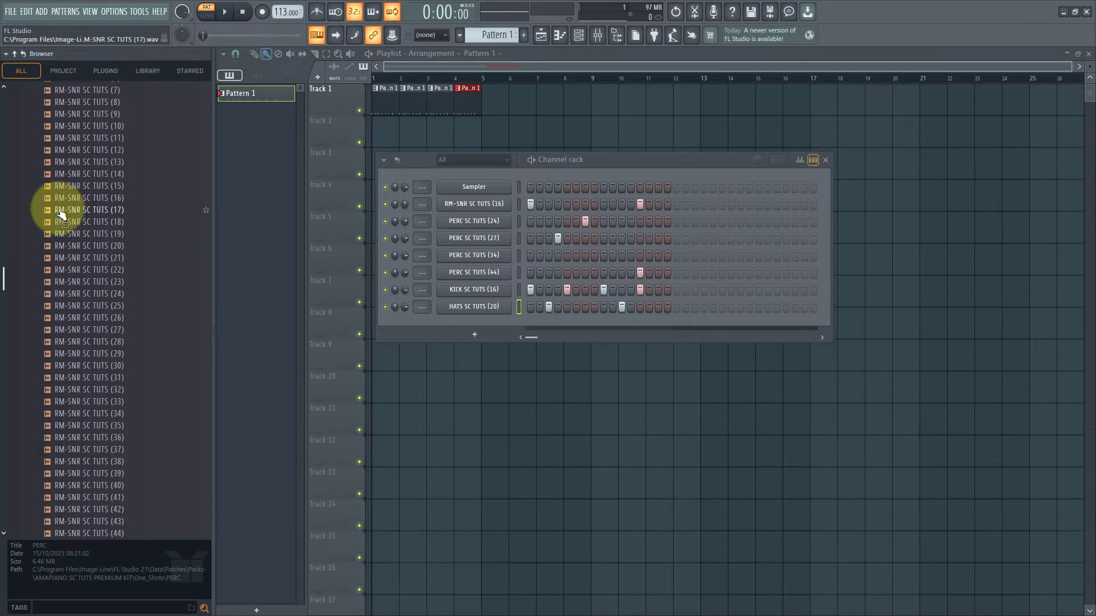
scroll(61, 214, up, 15)
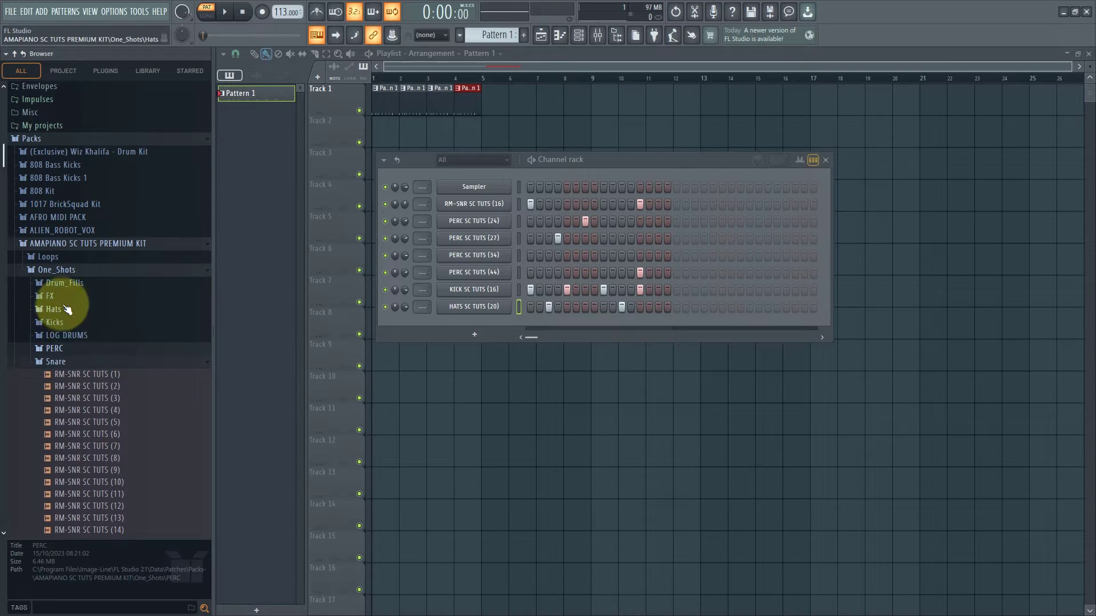
click(64, 257)
click(72, 284)
scroll(70, 296, down, 5)
Audition several top loops and place SC TUTS TOP LOOP (28) on Track 2 at bar 1 of the playlist.
click(81, 262)
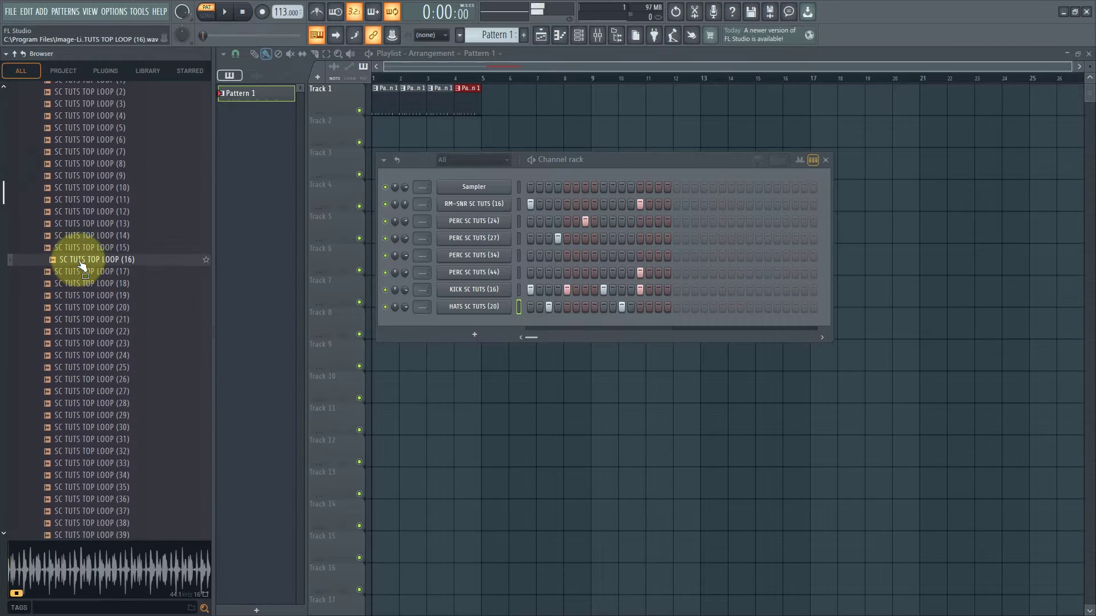
click(85, 286)
click(85, 320)
click(80, 367)
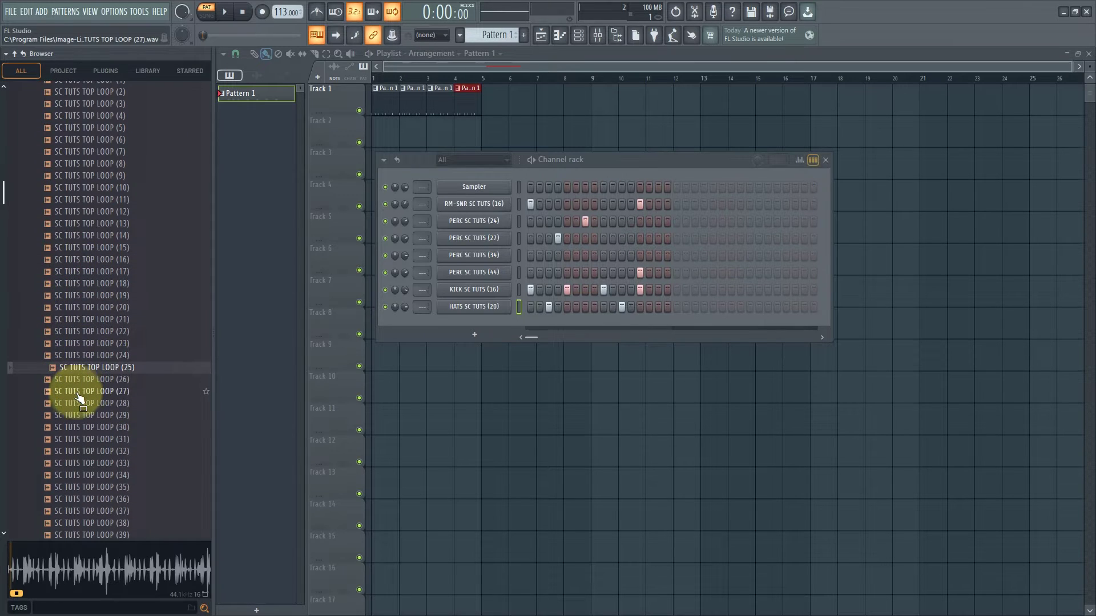
click(78, 394)
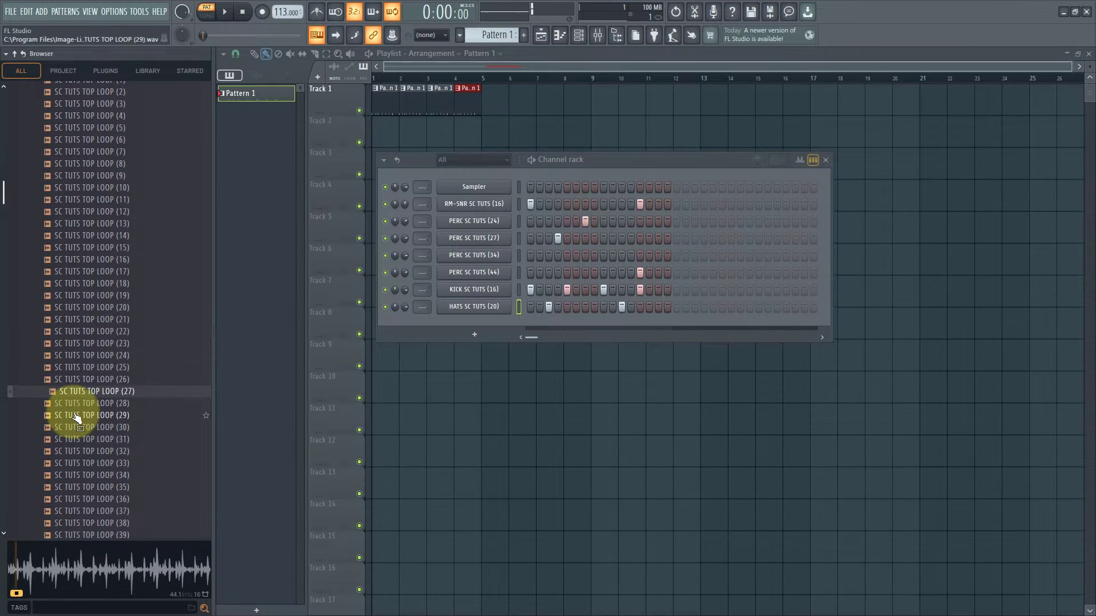
click(77, 405)
drag(74, 410, 380, 135)
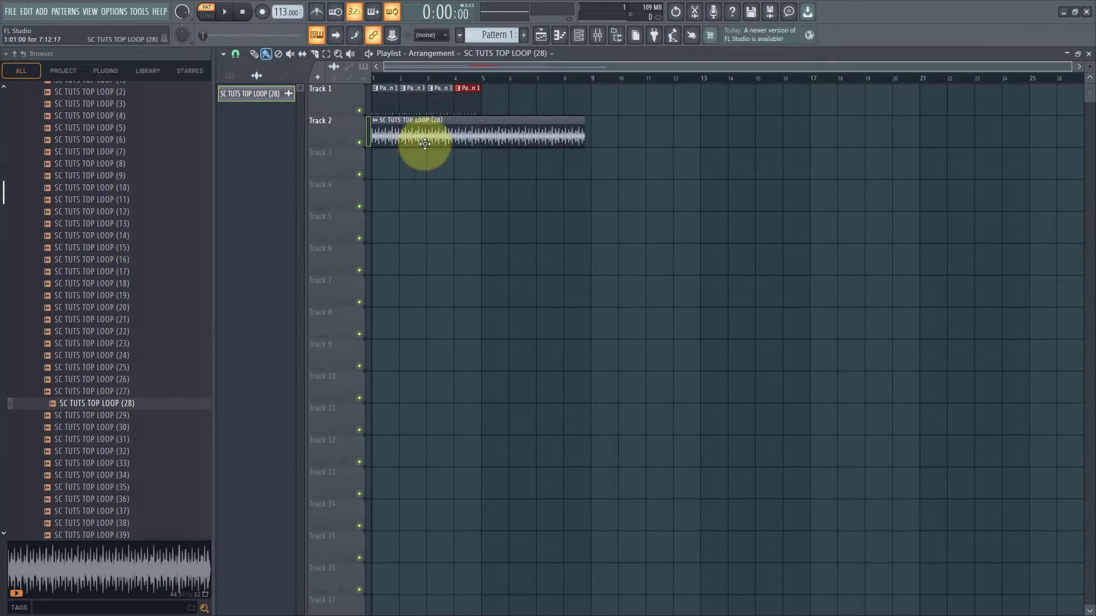
Switch playback to song mode and listen to the opening of the arrangement.
key(l)
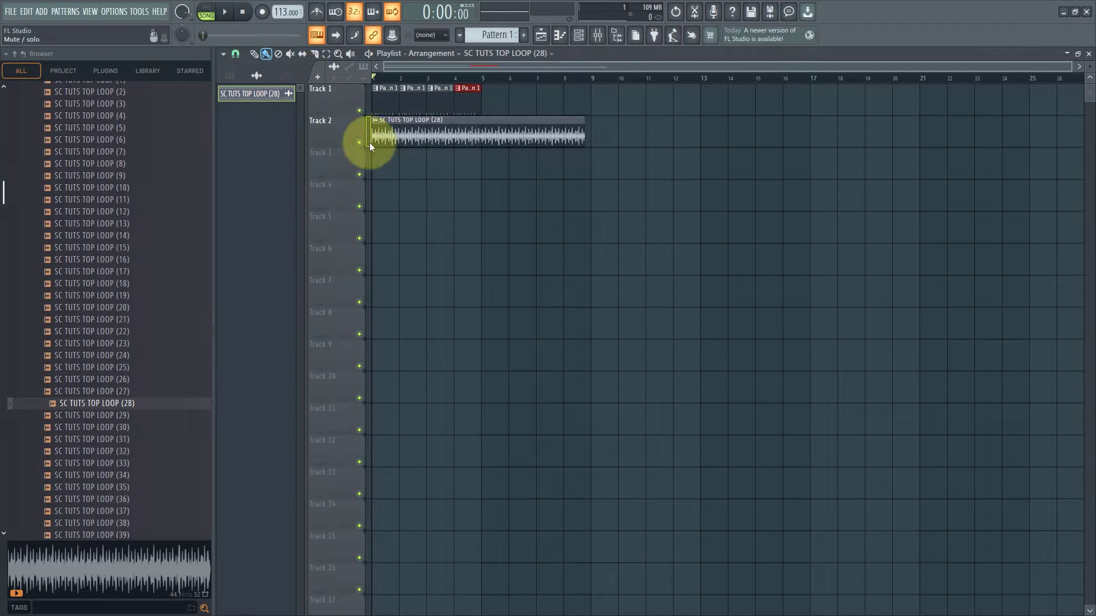
key(space)
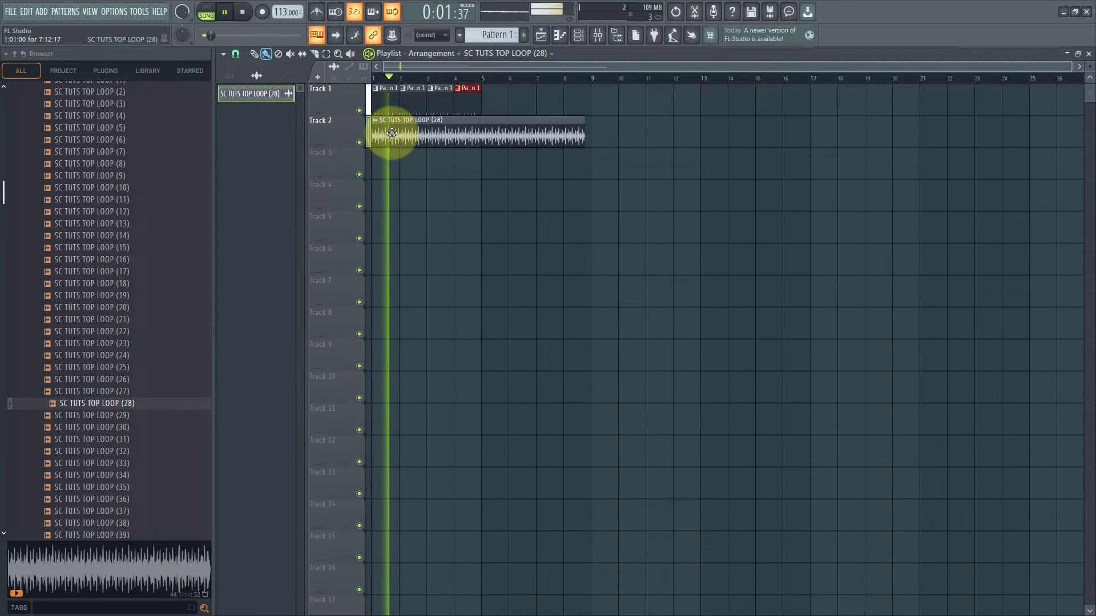
key(space)
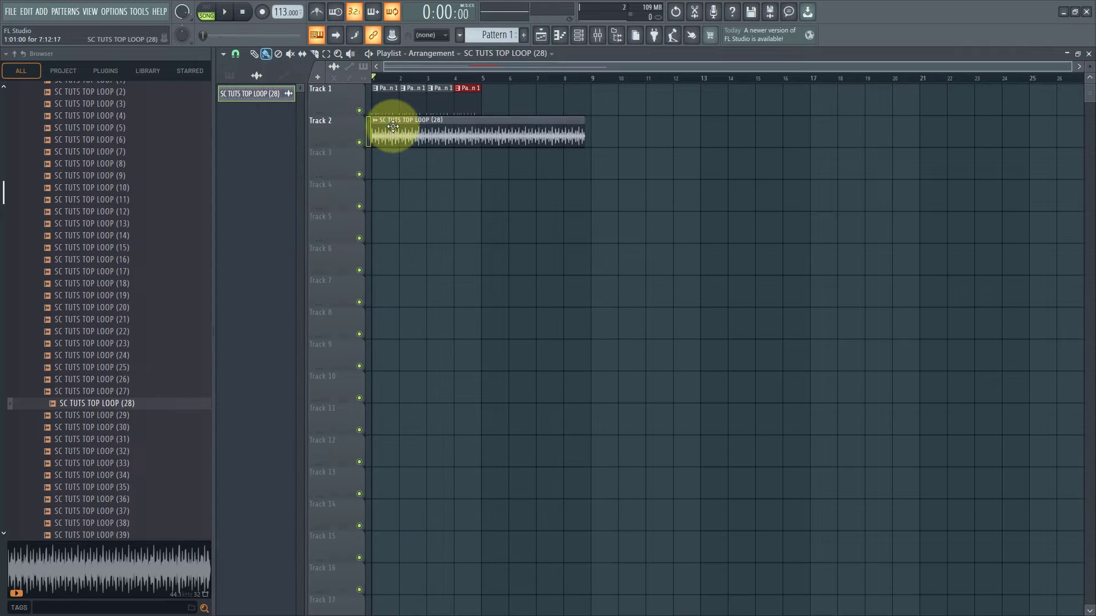
Fit the SC TUTS TOP LOOP (28) clip to 4 bars in Stretch mode and set its channel volume to 50%.
double_click(393, 125)
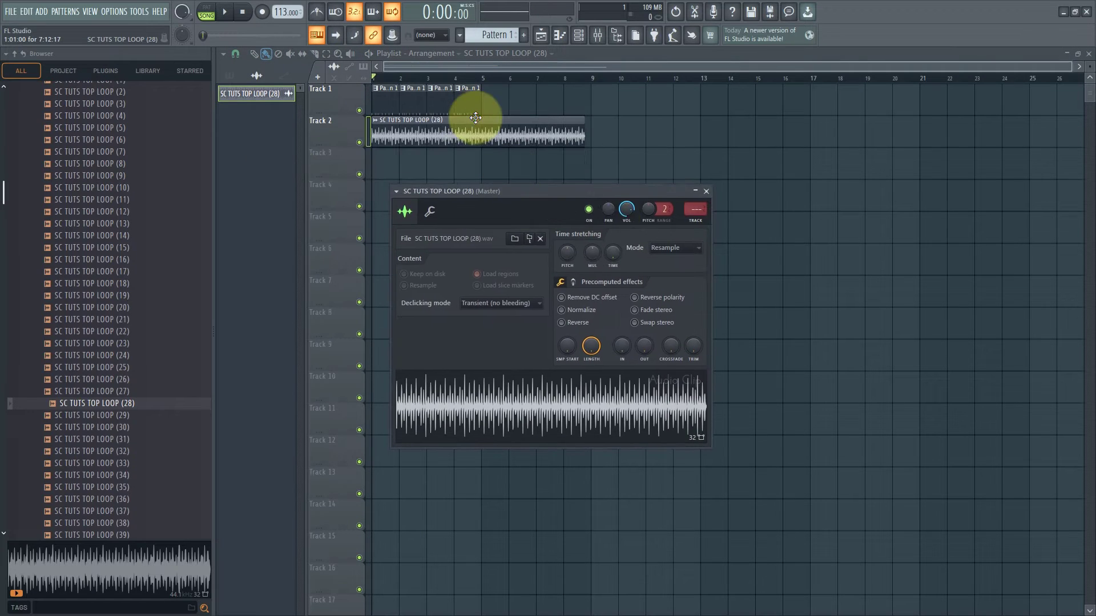
right_click(614, 251)
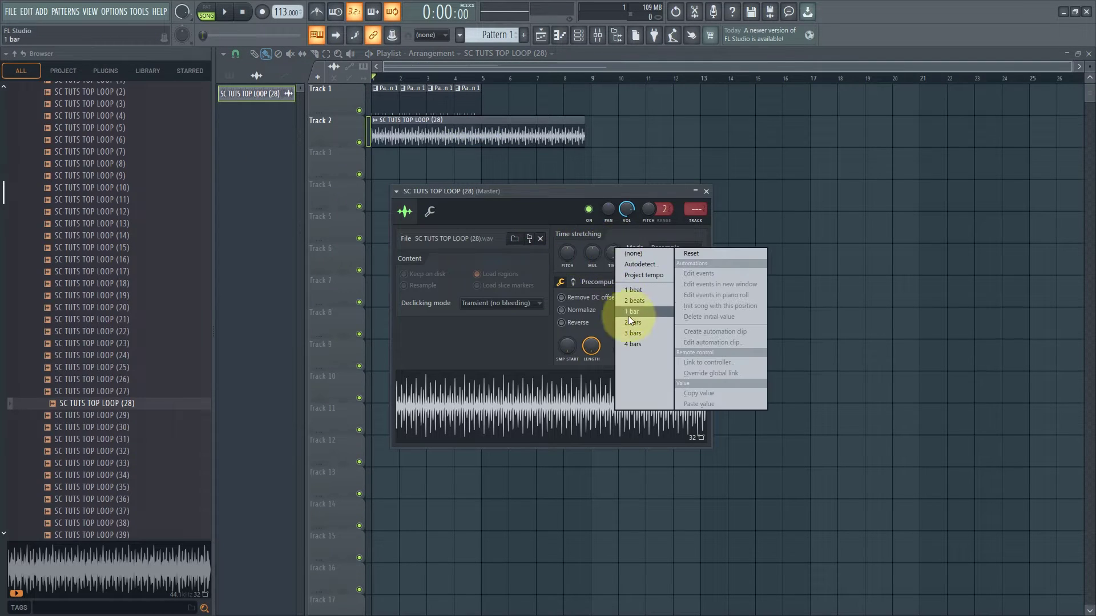
click(631, 344)
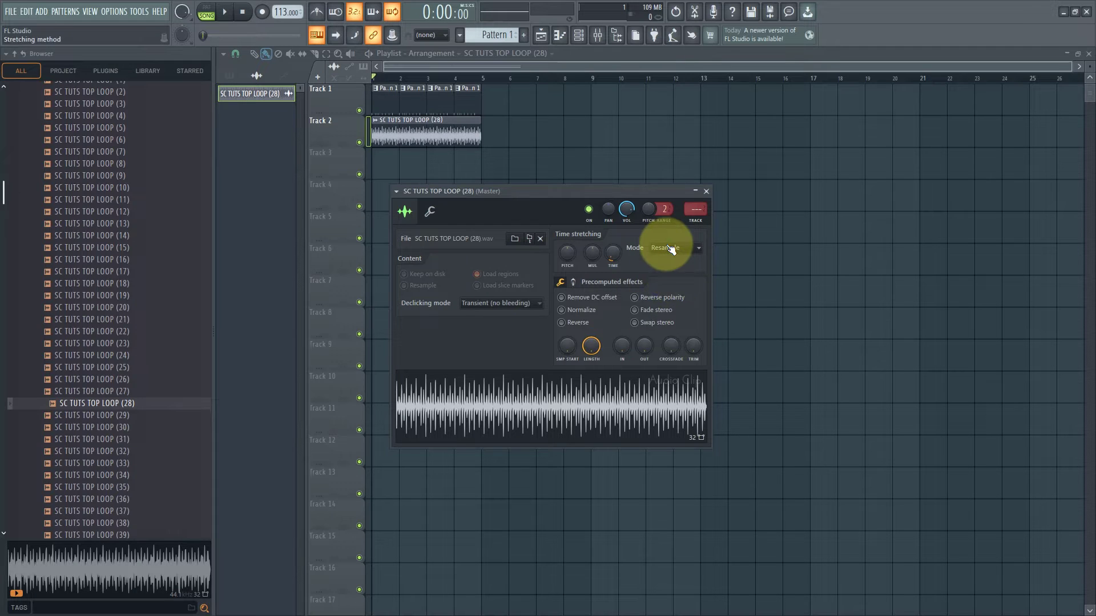
click(671, 249)
click(669, 276)
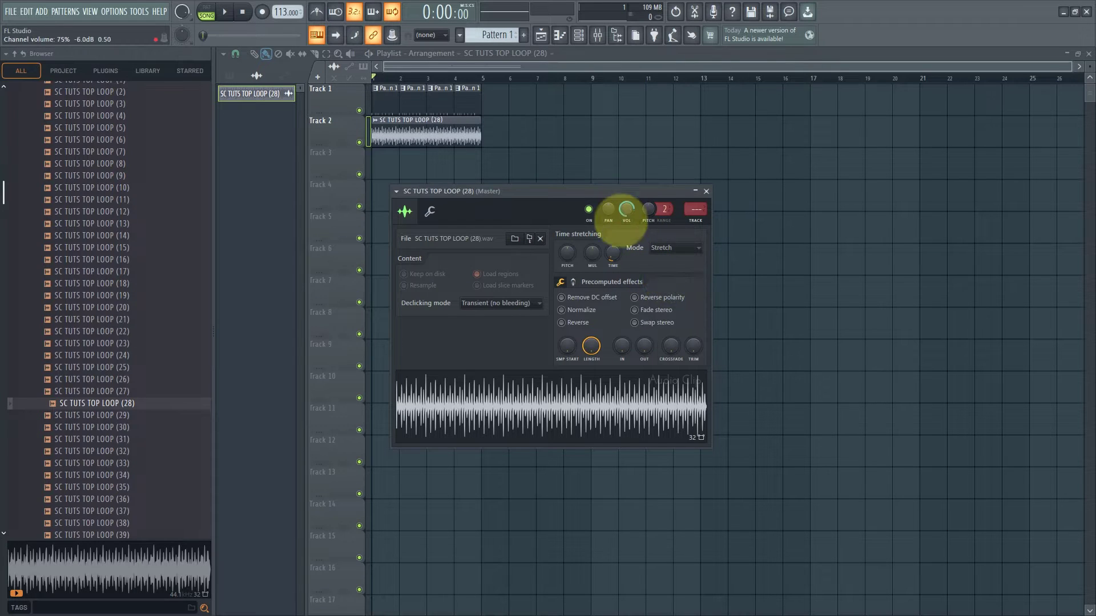
mouse_move(622, 222)
mouse_down()
mouse_move(624, 256)
mouse_move(623, 214)
mouse_up()
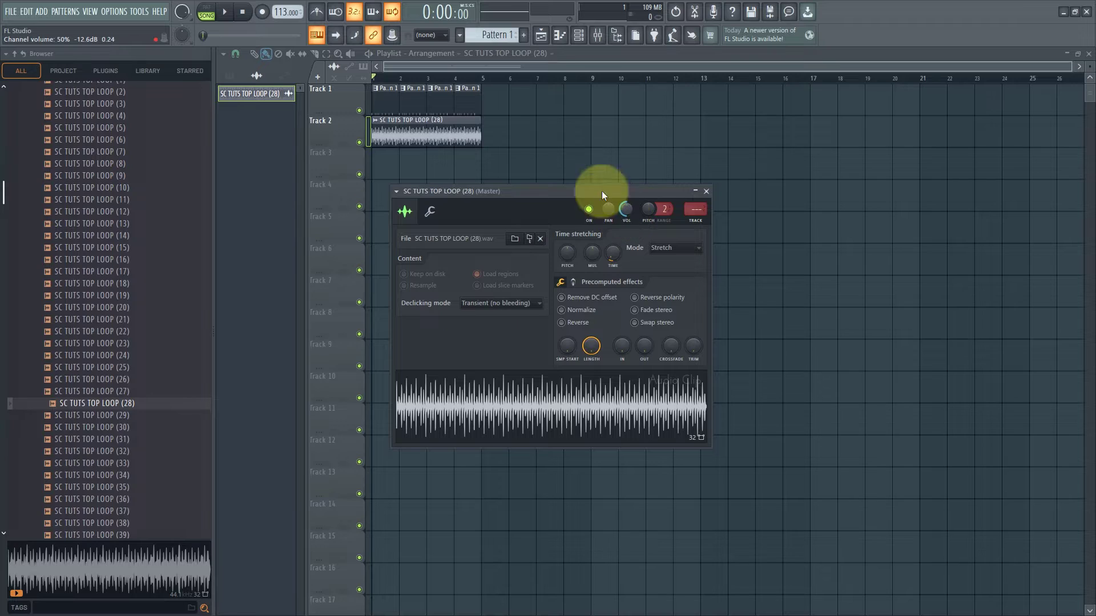
click(365, 80)
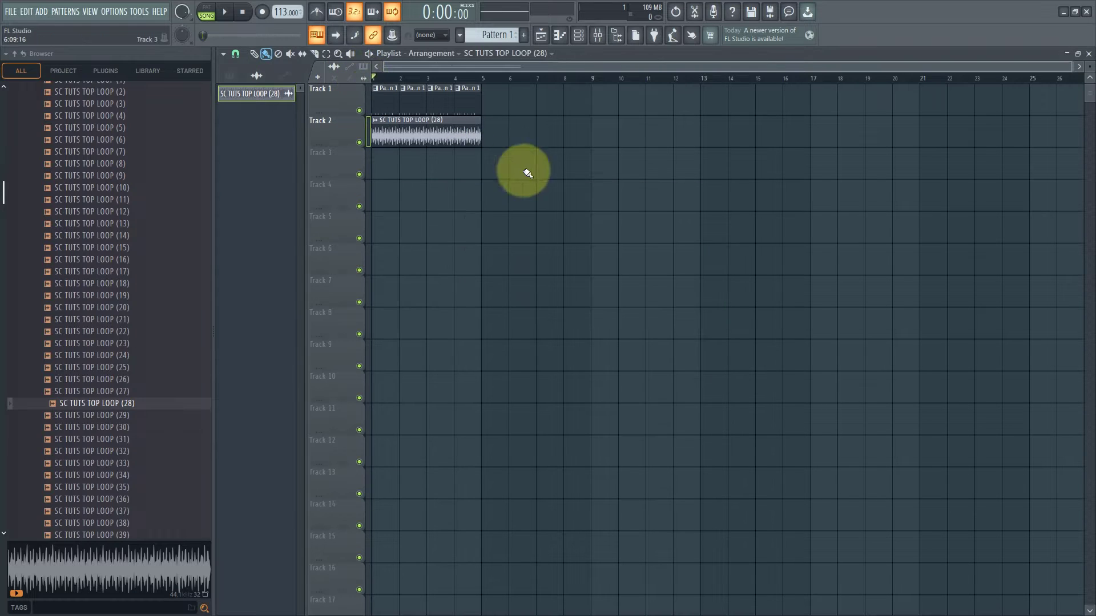
Stretch the top loop clip on Track 2 to the end of bar 8 and duplicate the Pattern 1 clips across bars 5 to 8.
drag(478, 147, 587, 152)
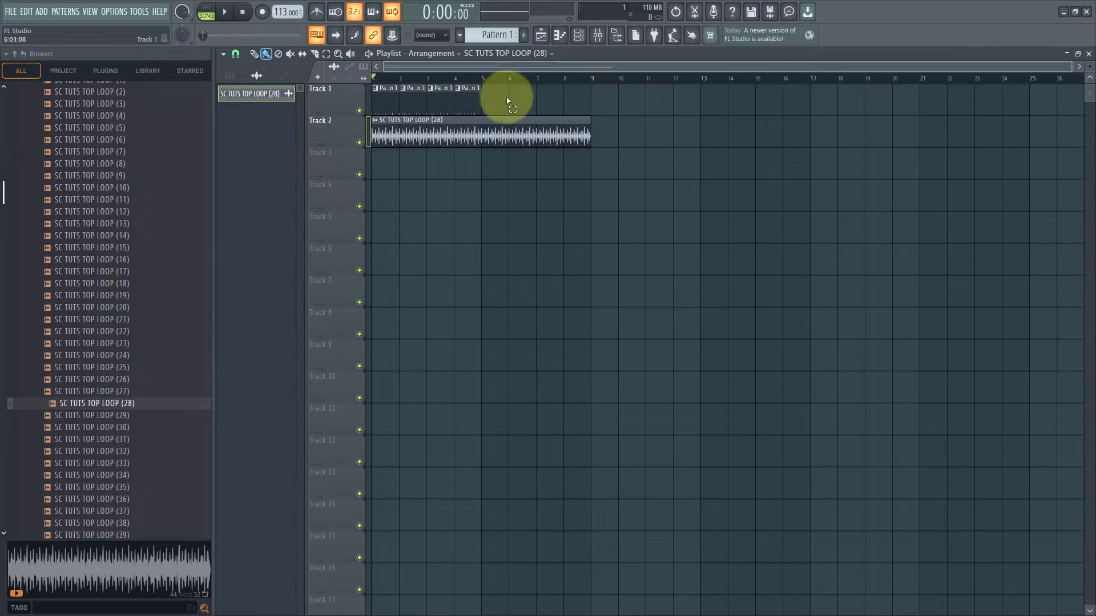
click(317, 99)
key(ctrl+b)
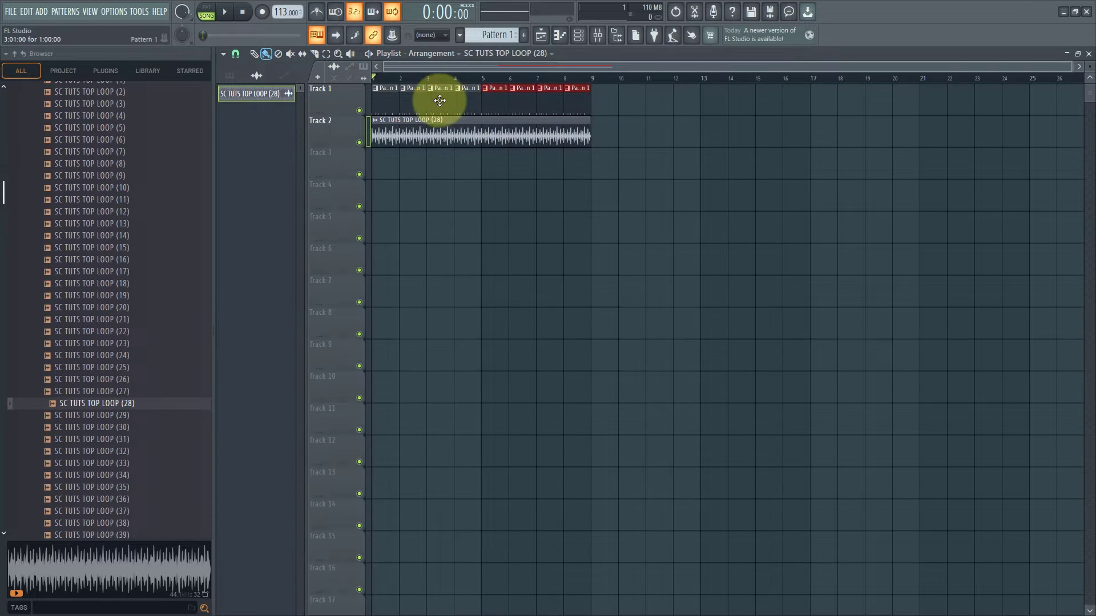
Play the arrangement and lower the SC TUTS TOP LOOP (28) channel volume to 34%.
key(space)
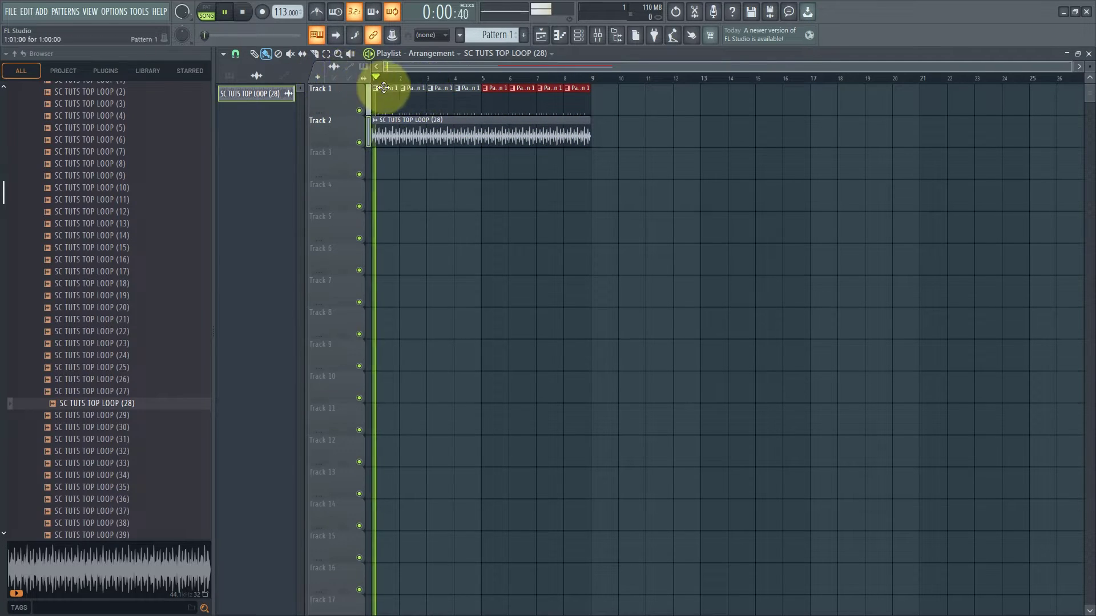
double_click(502, 140)
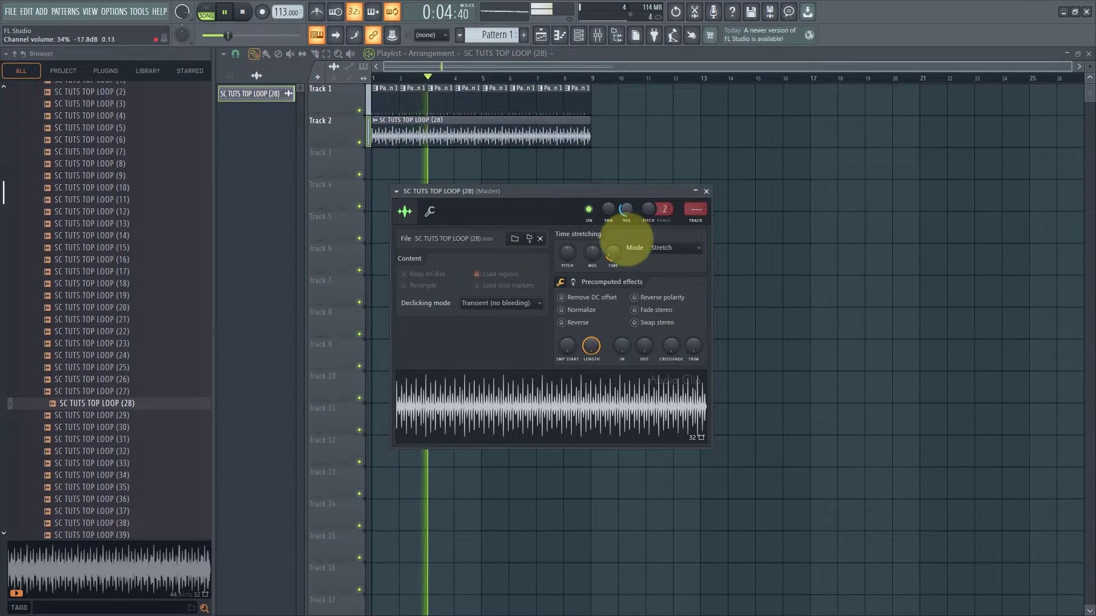
mouse_move(627, 213)
mouse_down()
mouse_move(632, 228)
mouse_move(636, 208)
mouse_up()
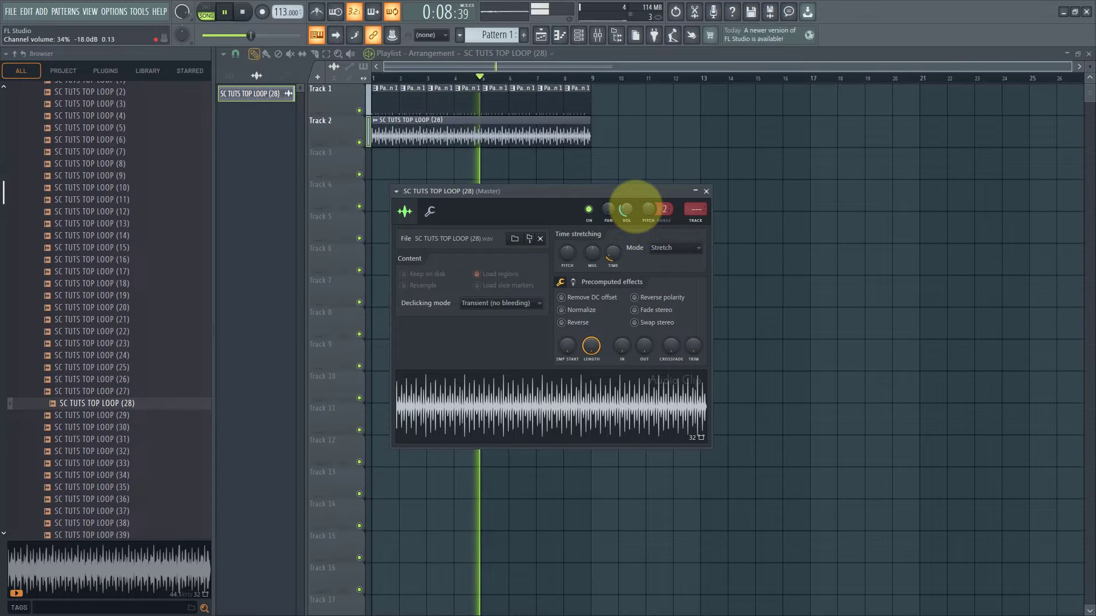
key(Escape)
double_click(473, 108)
key(space)
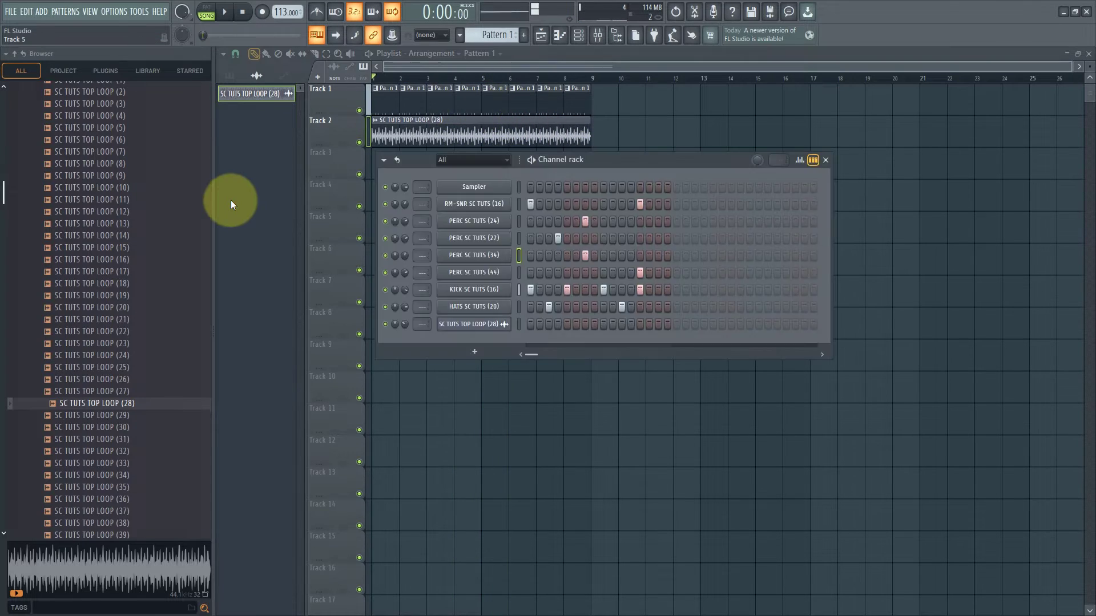
click(231, 200)
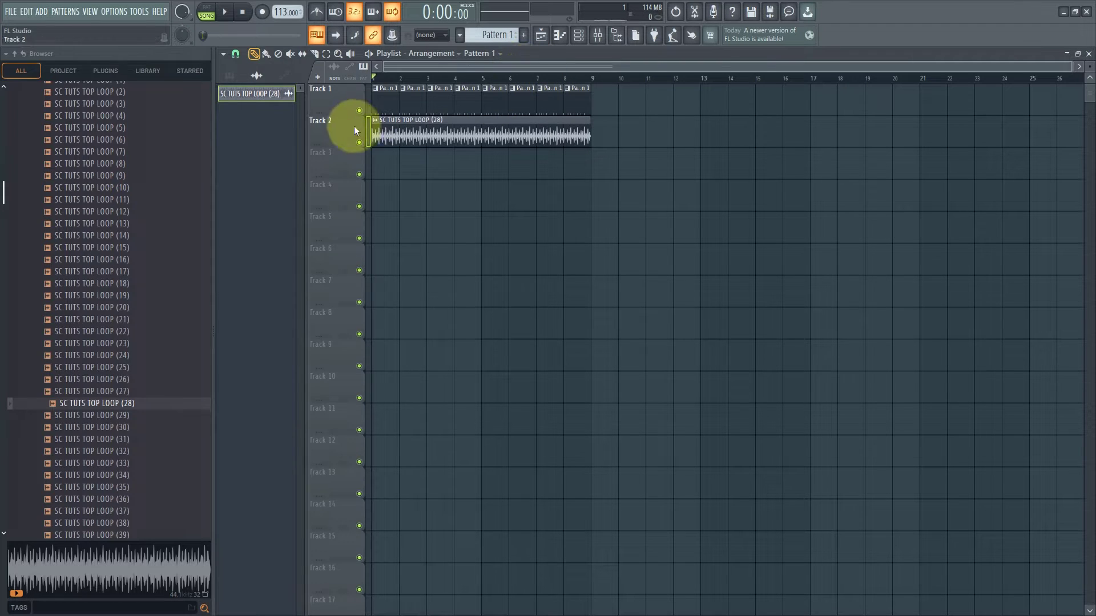
Create Pattern 2 and add an FL Keys instrument to the channel rack.
click(579, 38)
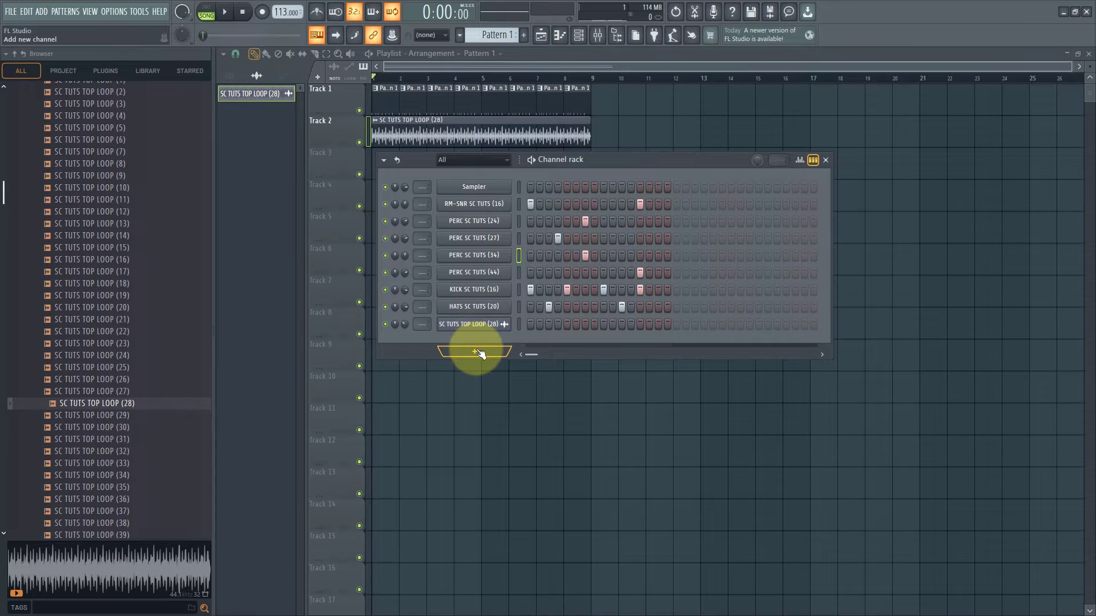
scroll(484, 35, up, 1)
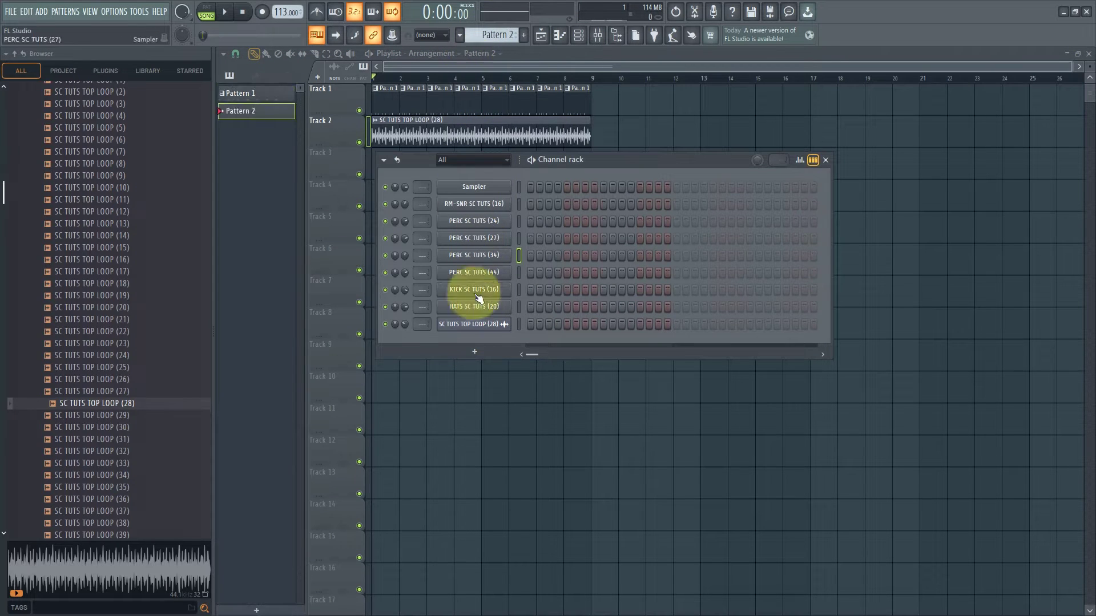
click(473, 354)
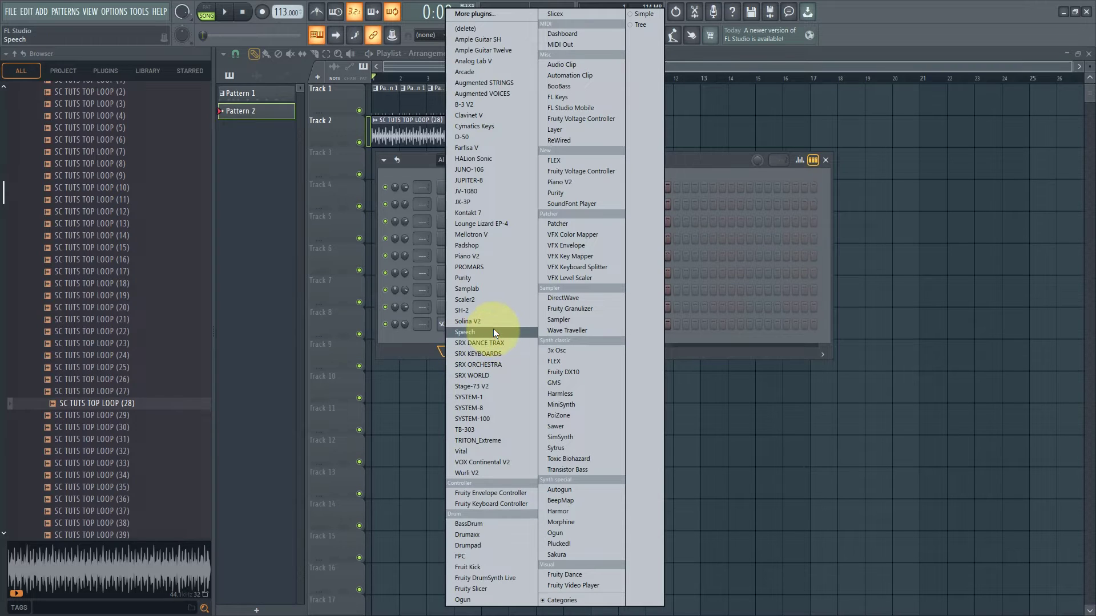
key(f)
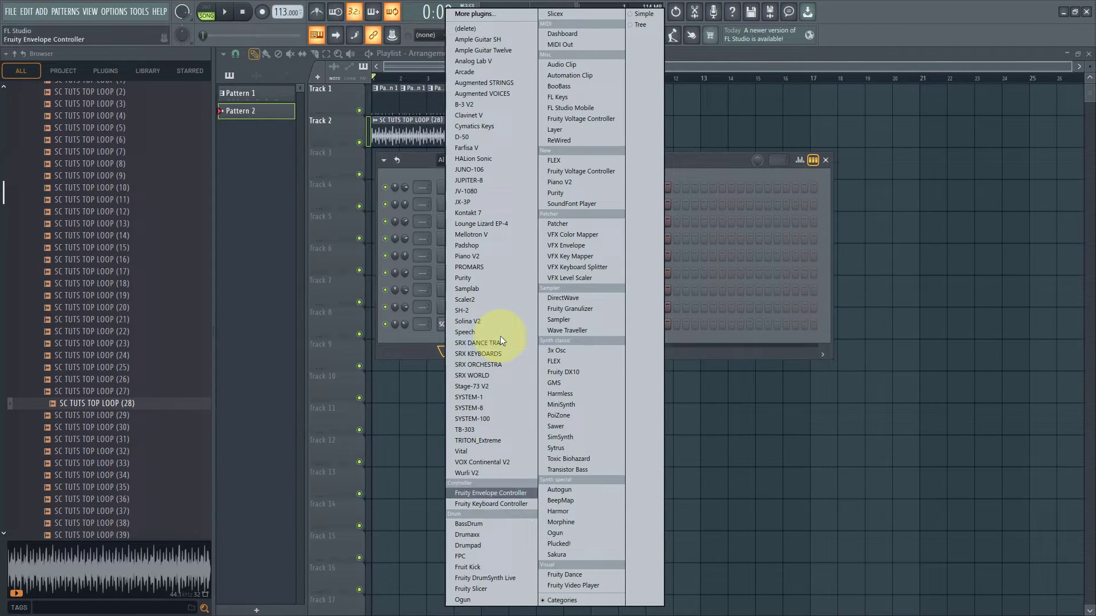
key(f)
key(f)
key(f)
key(f)
key(f)
key(f)
key(Return)
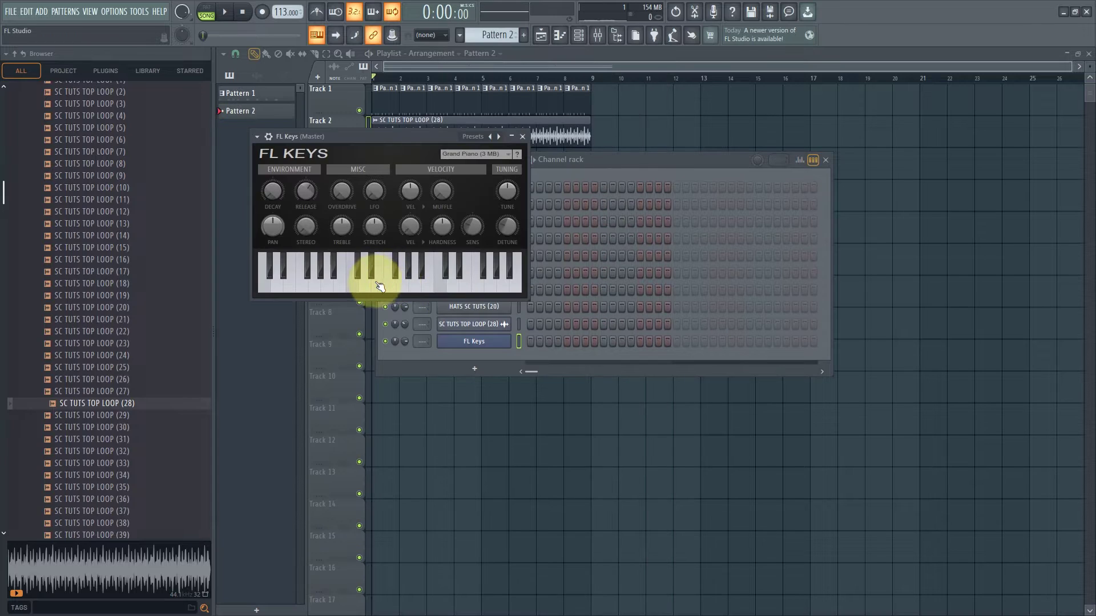
Try a note on FL Keys and load its ePiano preset.
click(403, 289)
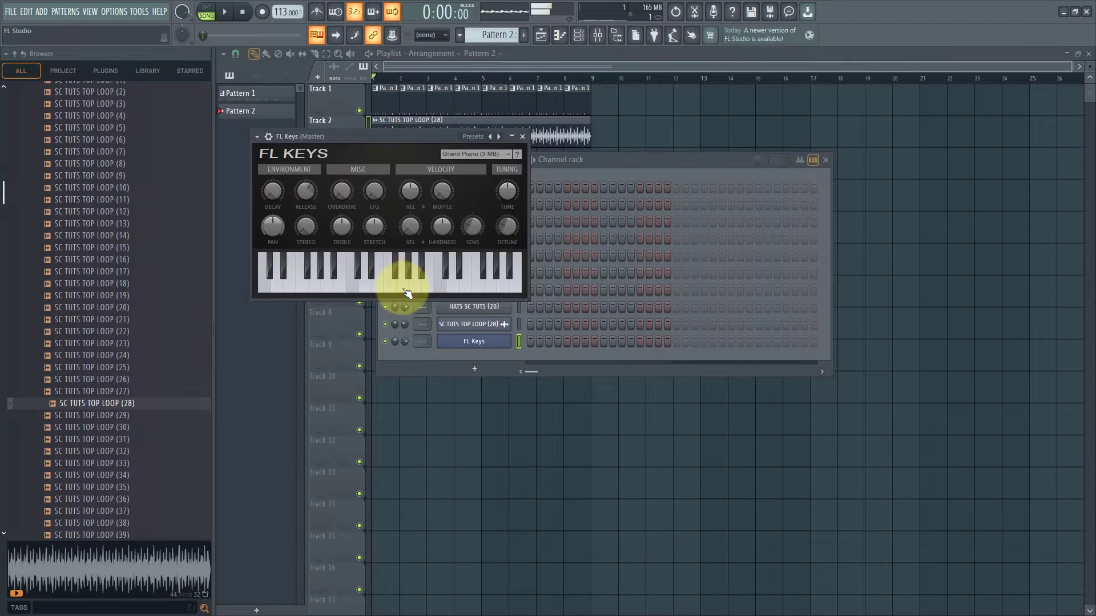
click(489, 139)
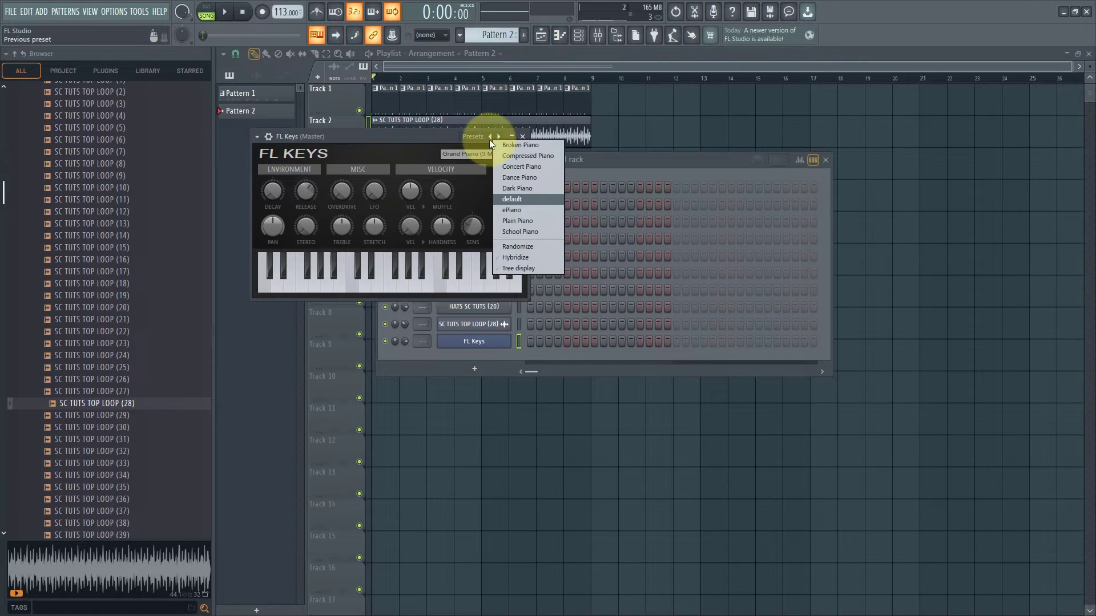
click(516, 210)
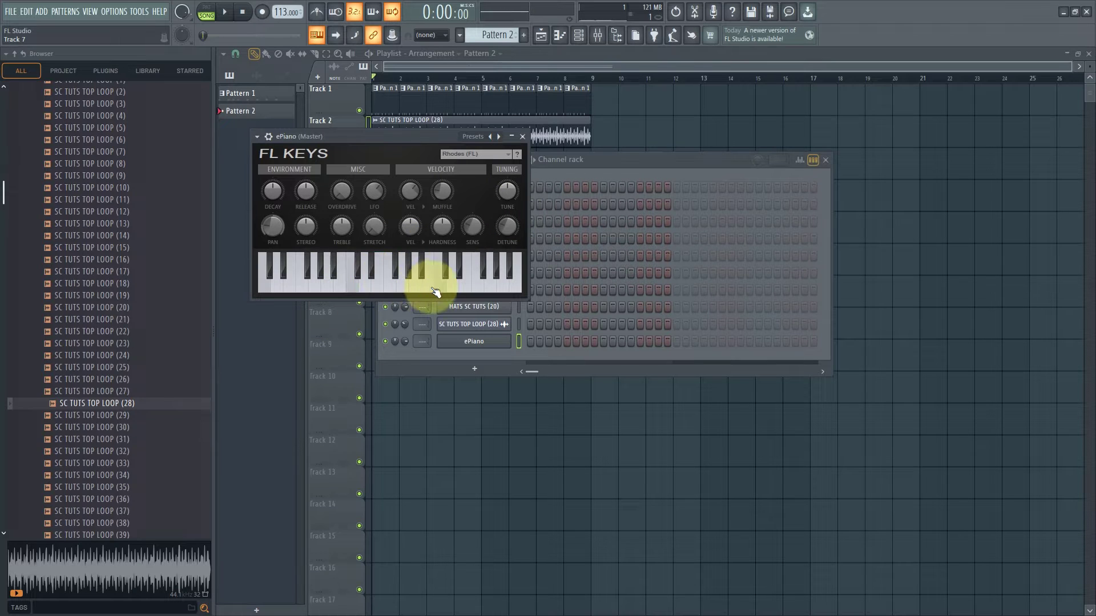
click(454, 354)
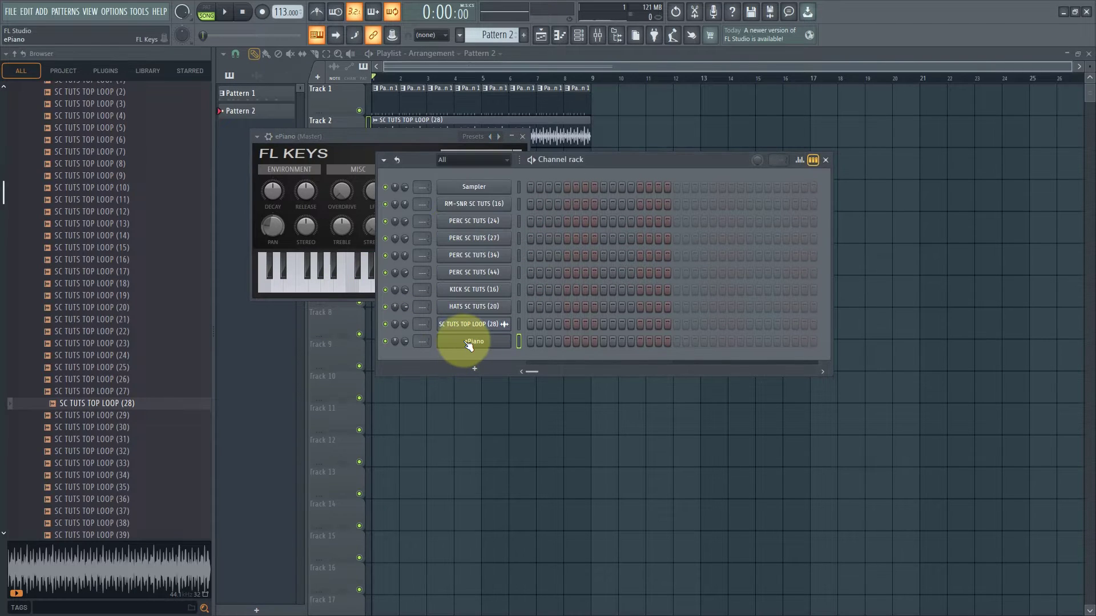
click(644, 56)
Place Pattern 2 on Track 3 at bar 1 of the playlist and open the ePiano channel's piano roll.
drag(251, 110, 330, 141)
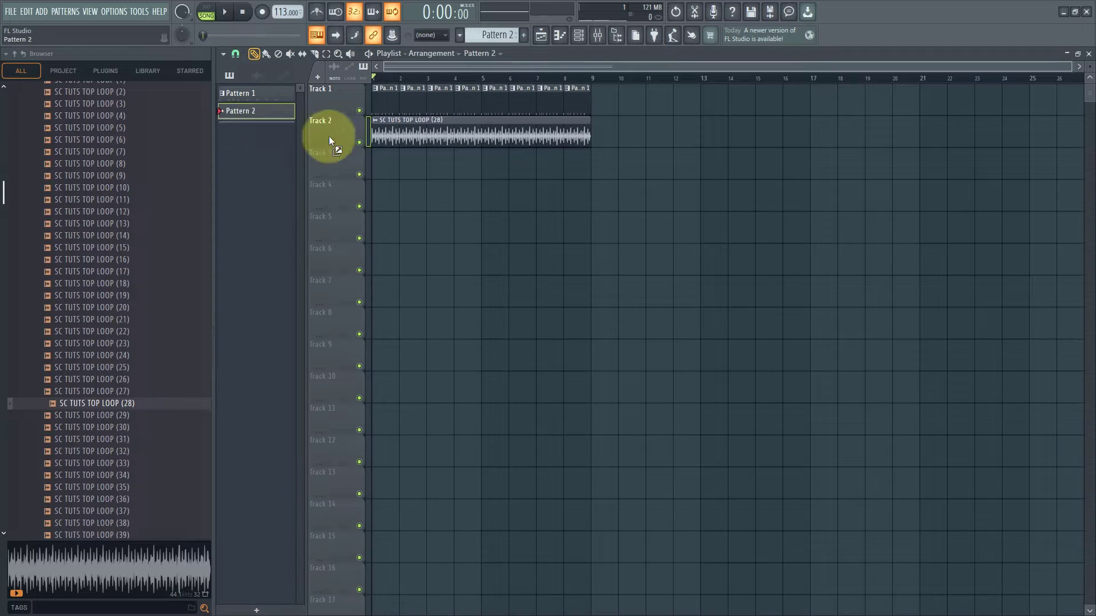
drag(392, 168, 392, 167)
click(575, 36)
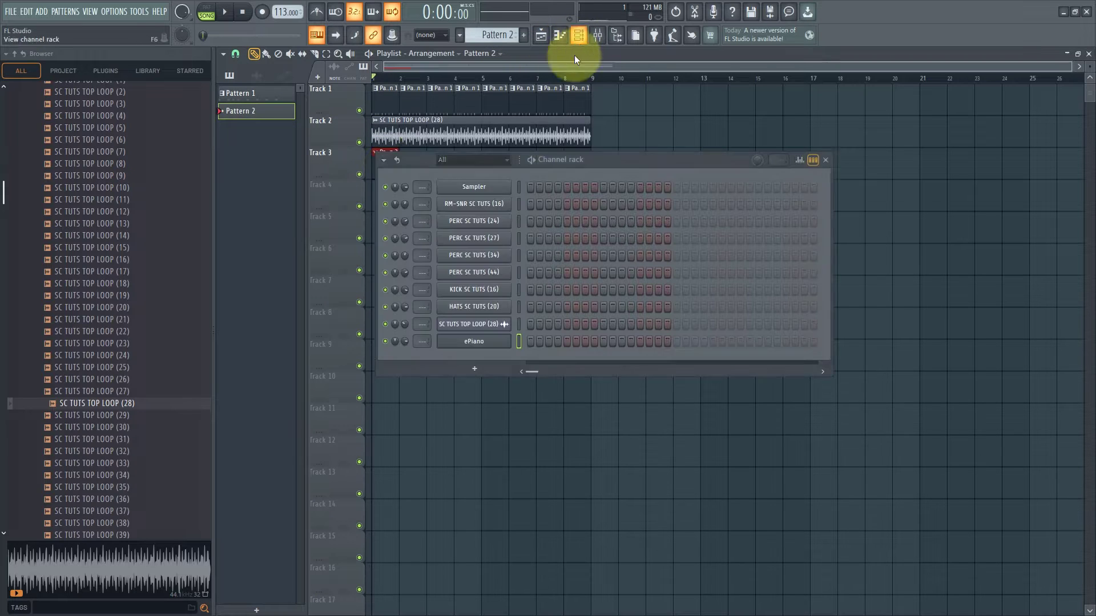
right_click(473, 339)
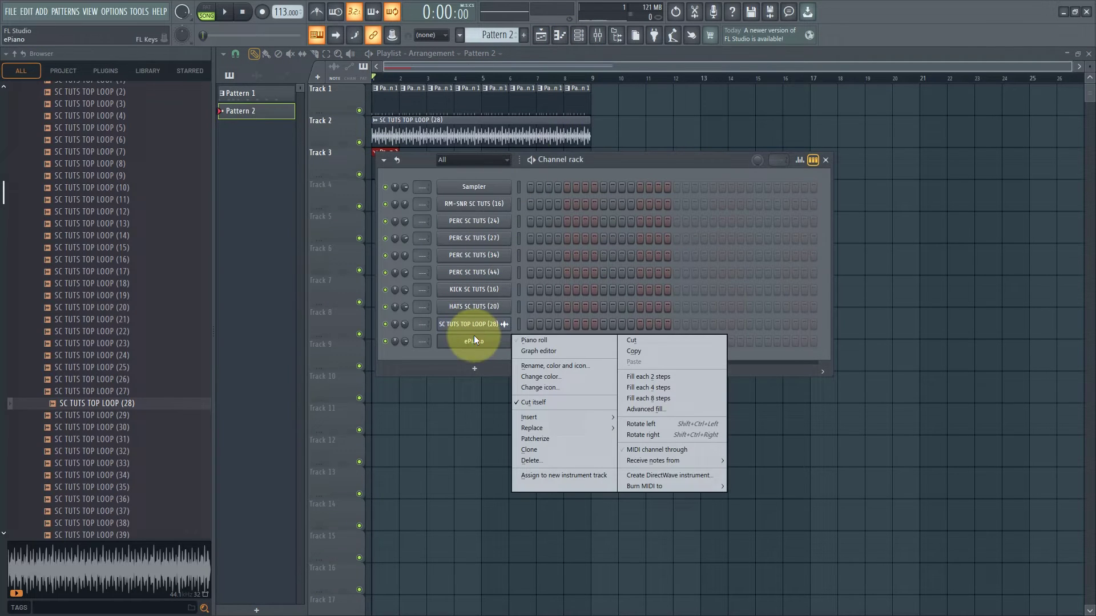
click(529, 341)
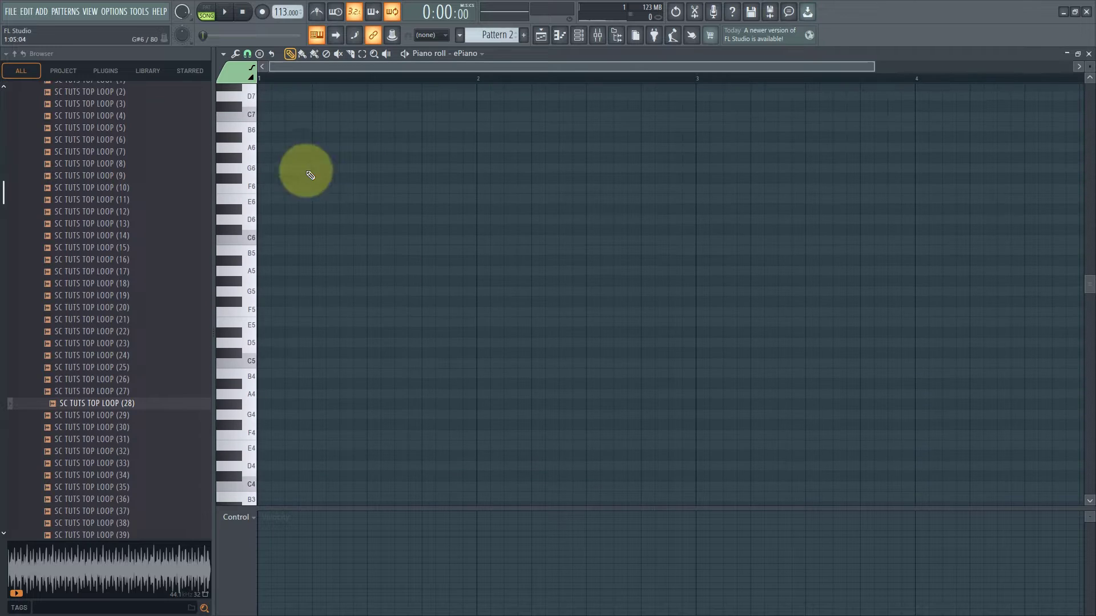
Set the piano roll's key labels to All notes.
scroll(343, 184, up, 3)
ctrl+scroll(349, 187, down, 2)
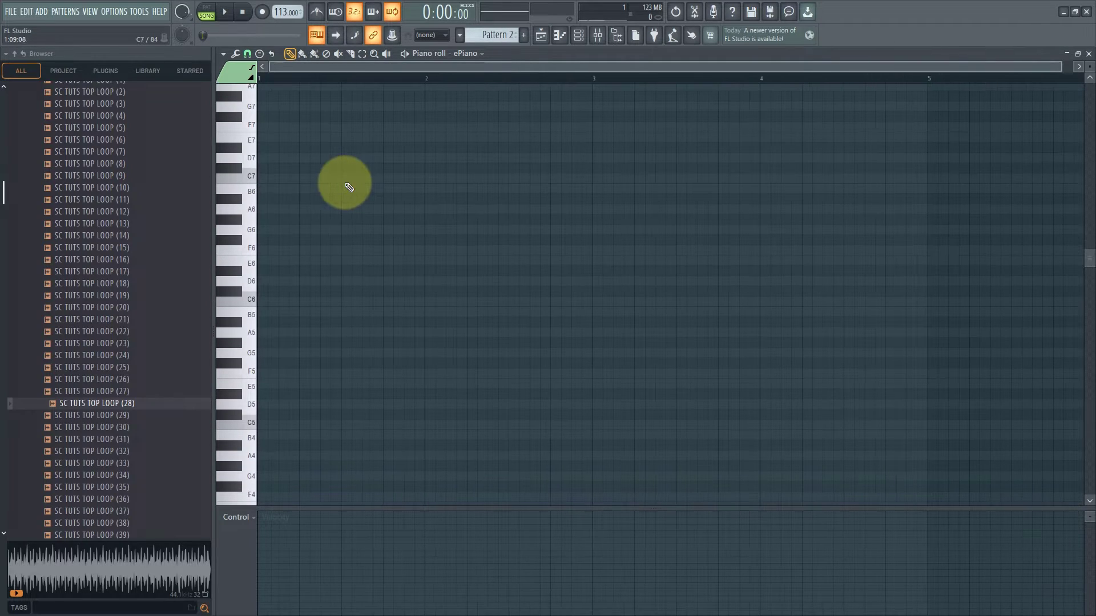
scroll(313, 177, down, 6)
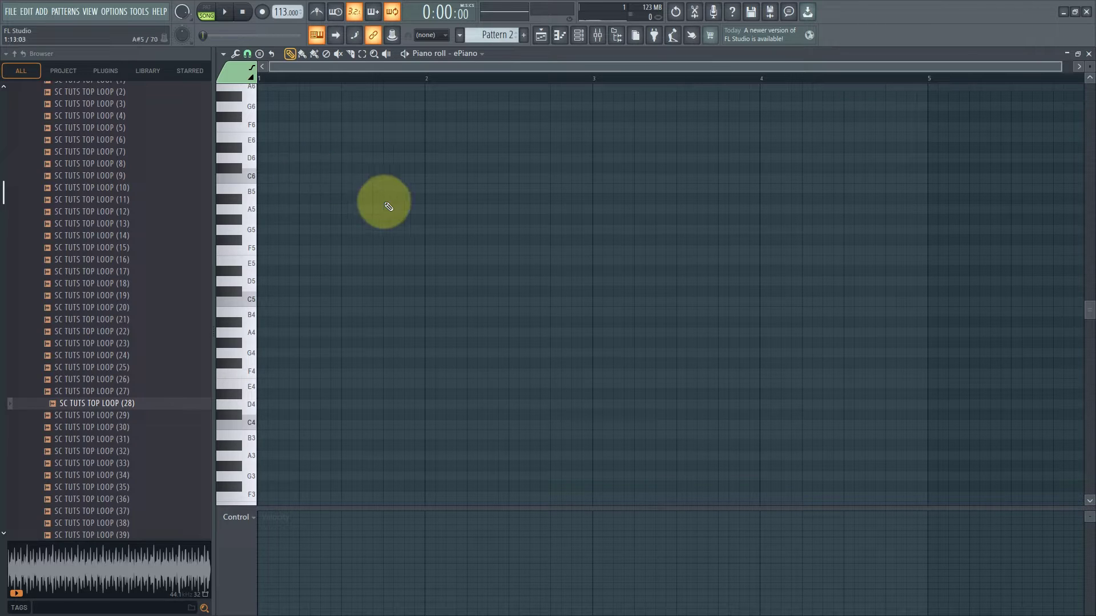
ctrl+drag(367, 188, 645, 423)
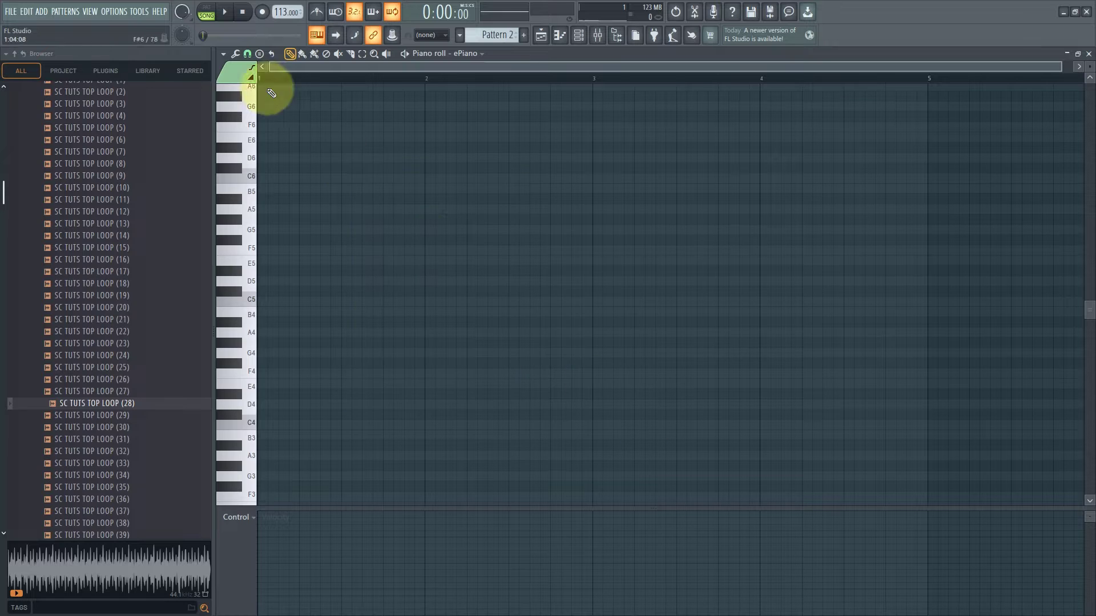
click(228, 57)
mouse_move(242, 102)
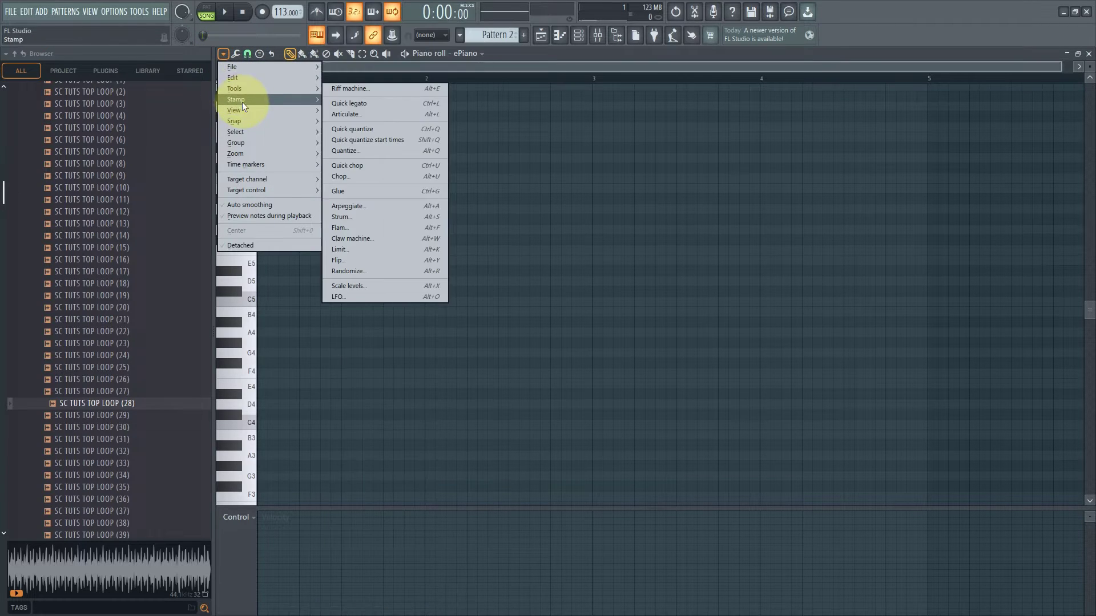
mouse_move(247, 81)
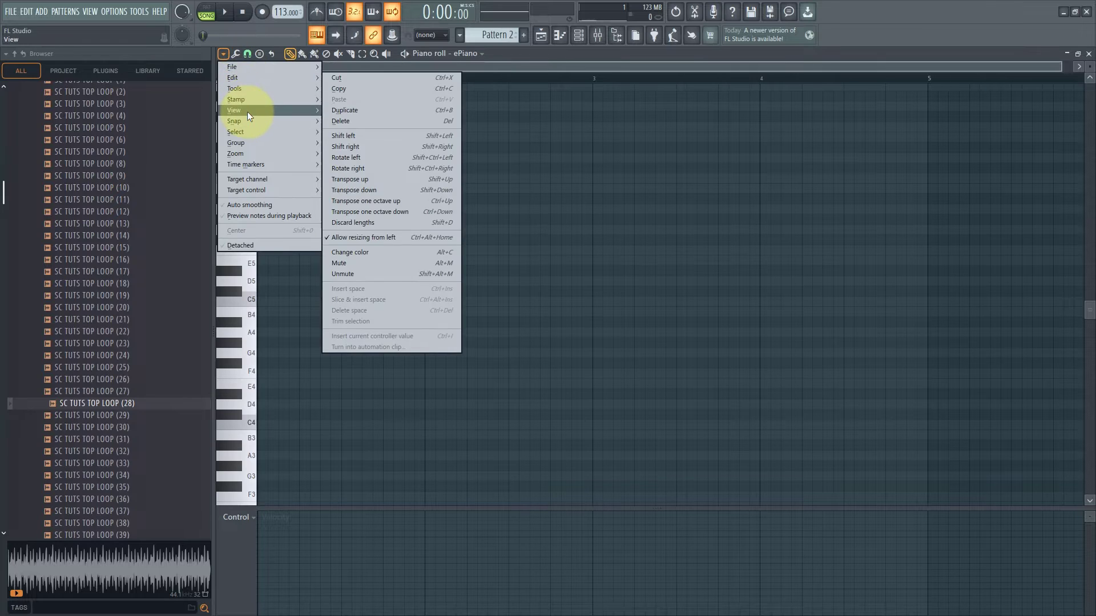
mouse_move(372, 384)
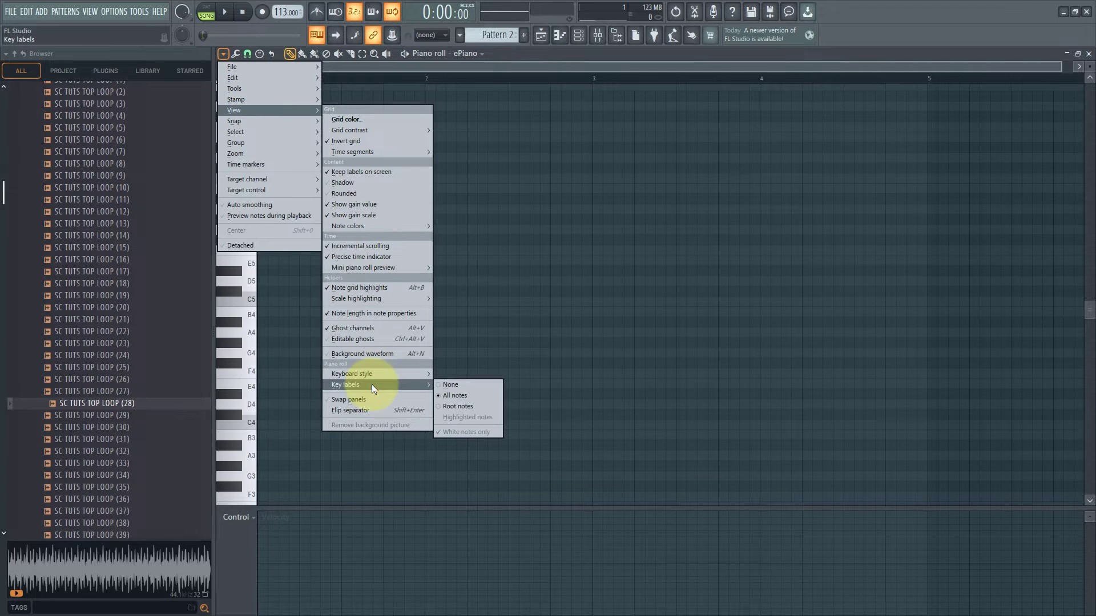
click(461, 398)
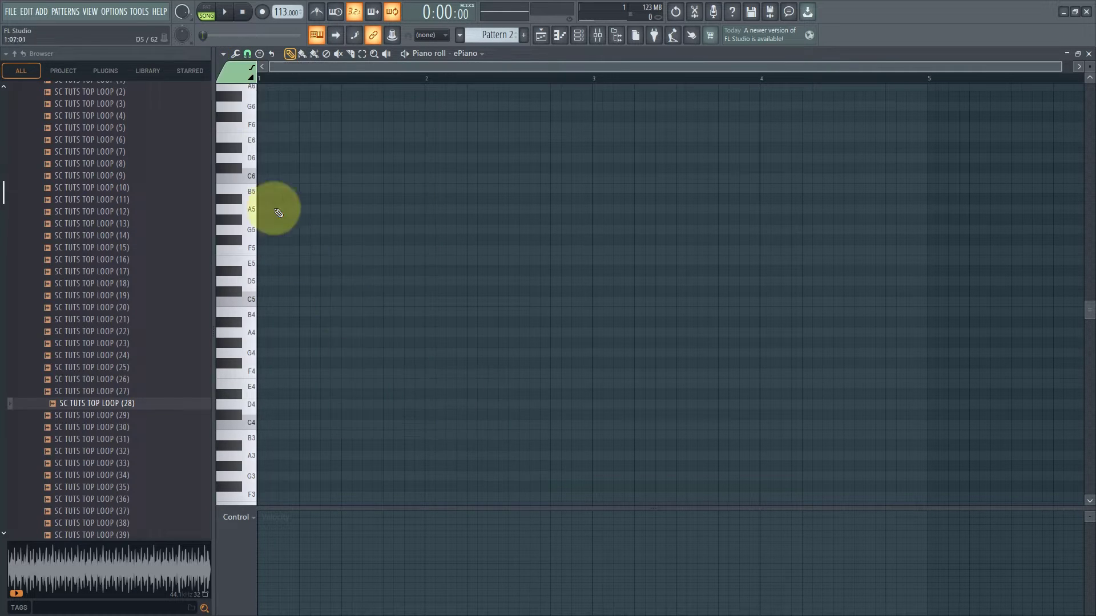
Set the piano roll's scale highlighting to C Major (Ionian).
click(223, 53)
mouse_move(247, 114)
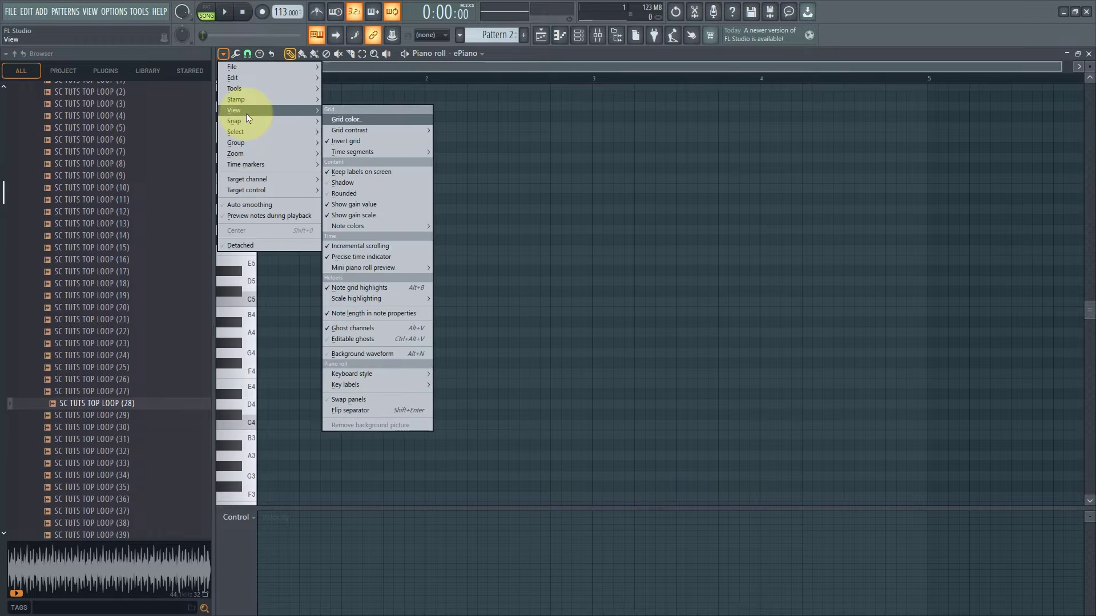
mouse_move(372, 298)
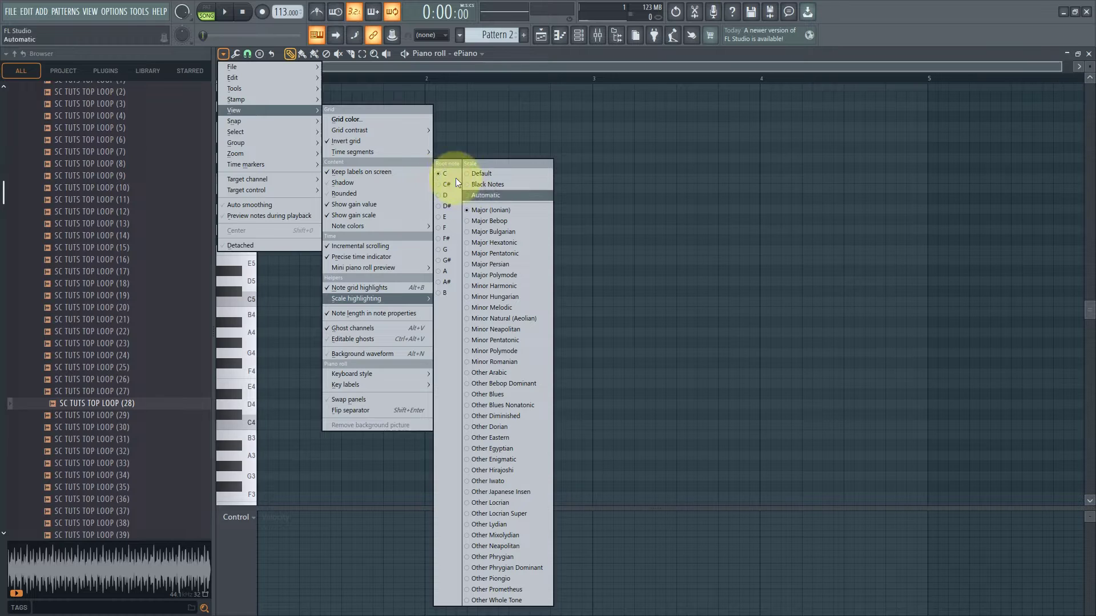
click(495, 210)
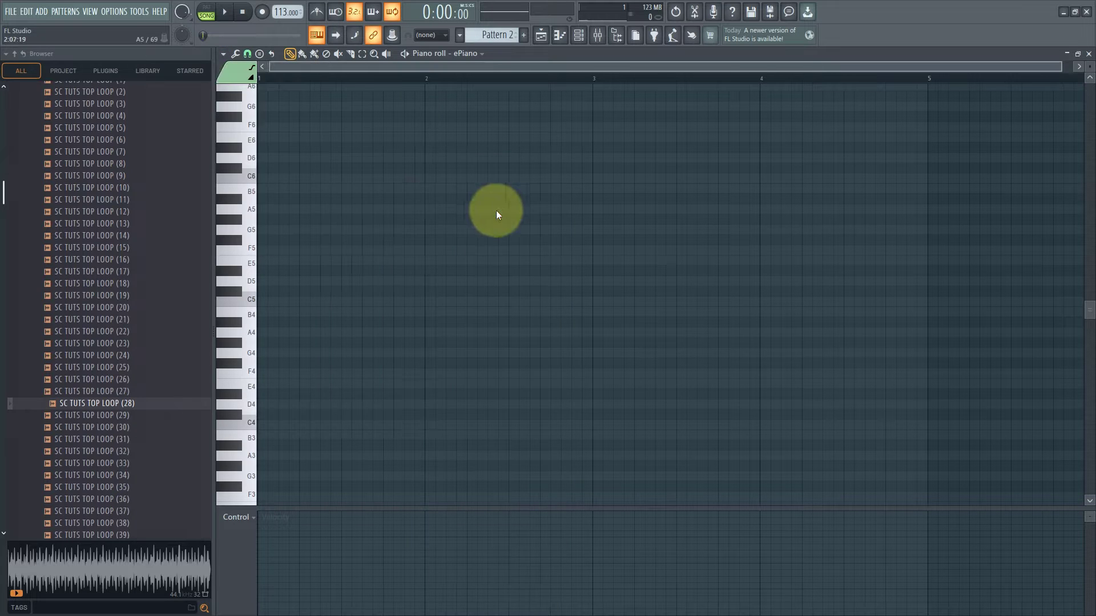
Draw a two-bar chord of F5, A5 and C6 starting at bar 1 and play it back.
drag(1088, 70, 1091, 63)
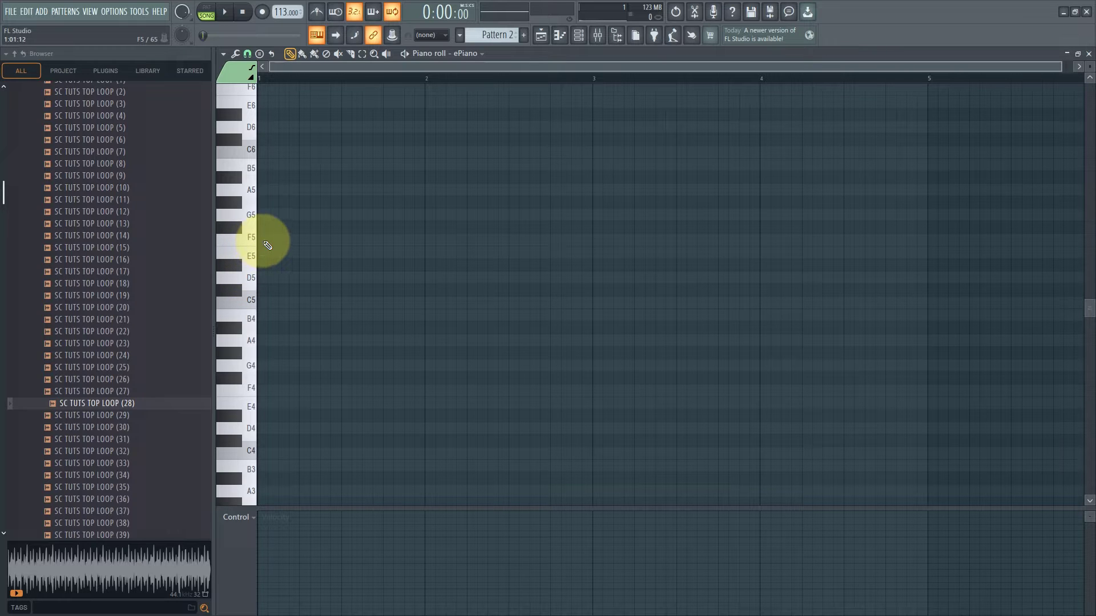
drag(274, 243, 592, 252)
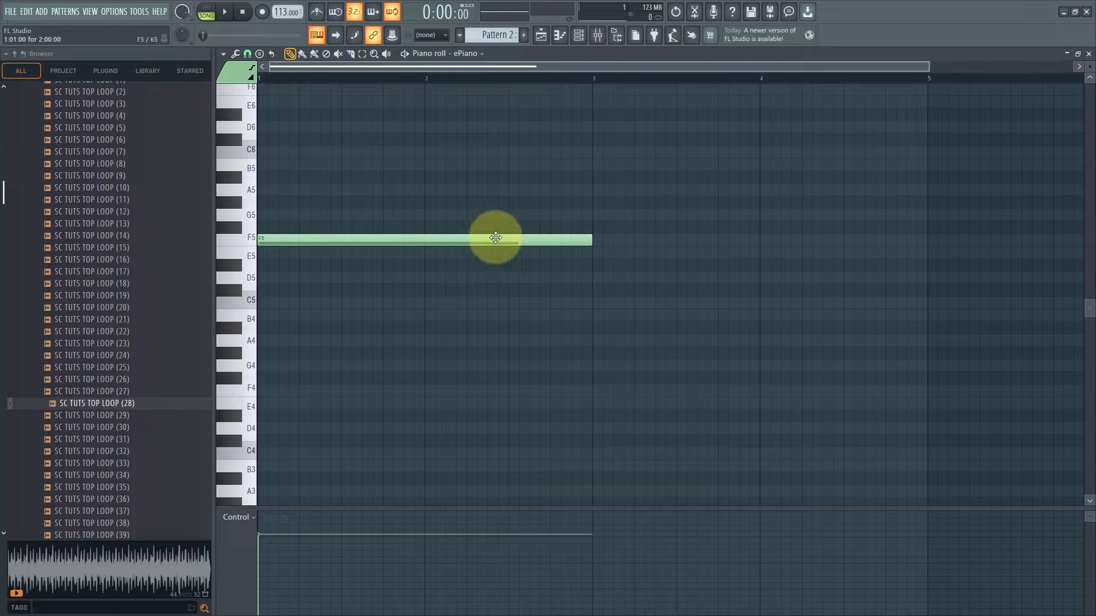
drag(281, 216, 484, 216)
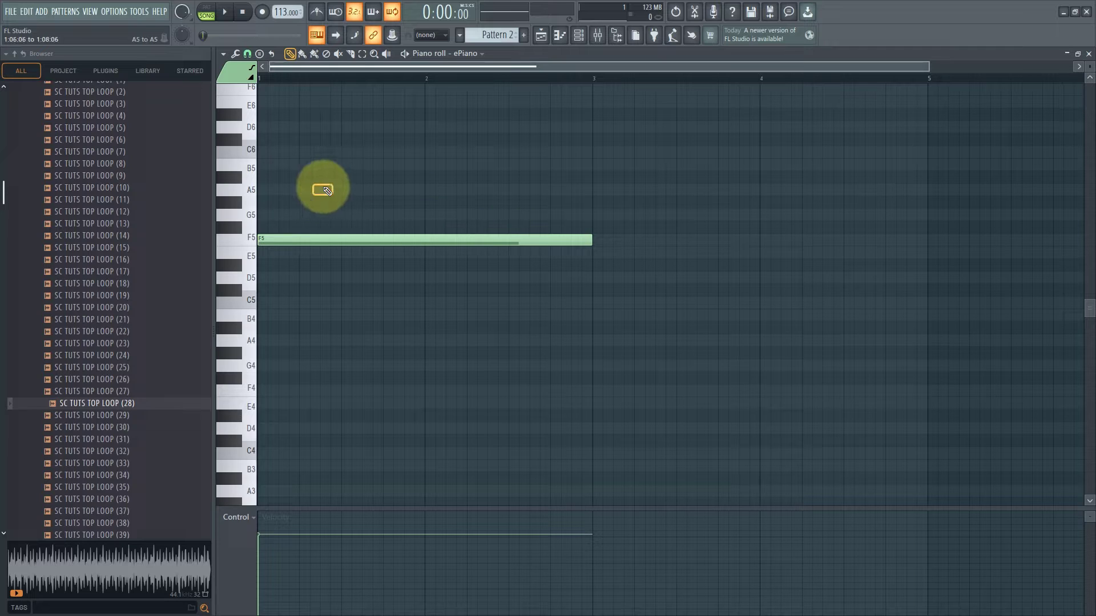
click(263, 191)
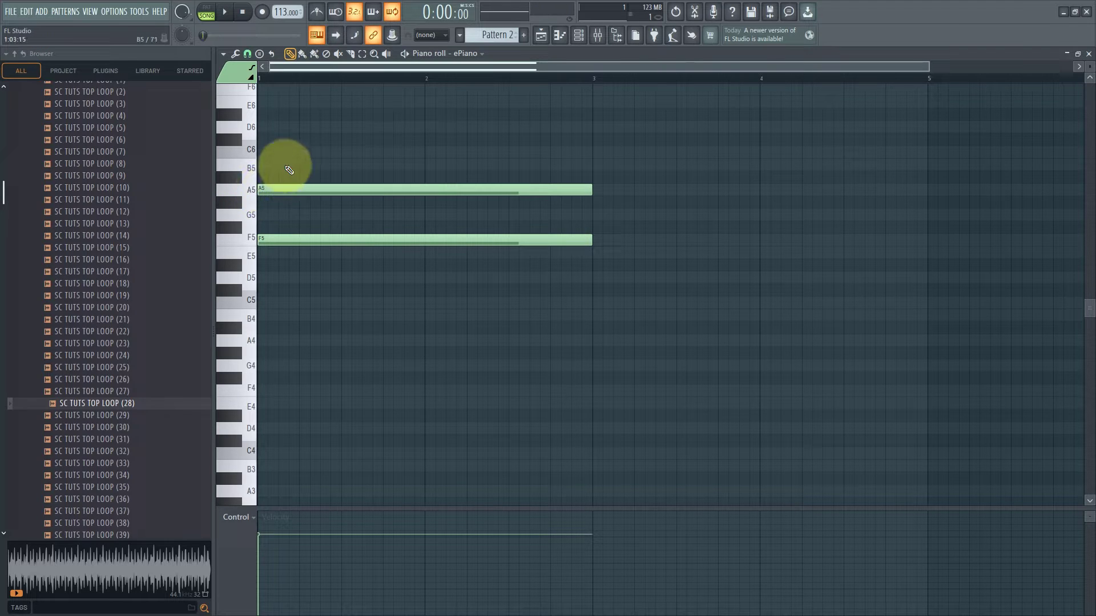
click(264, 152)
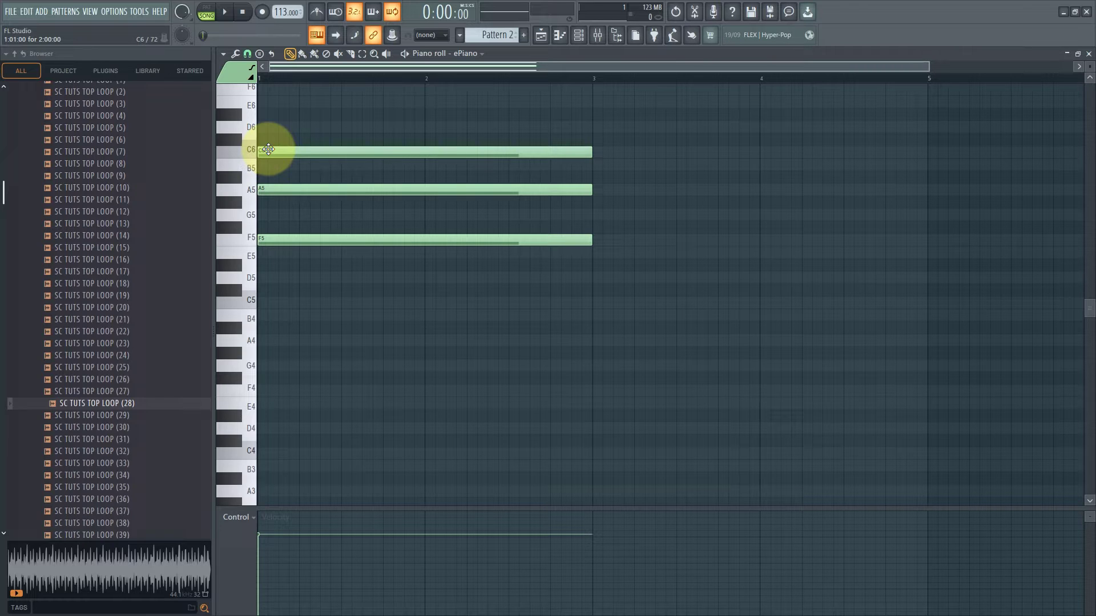
key(space)
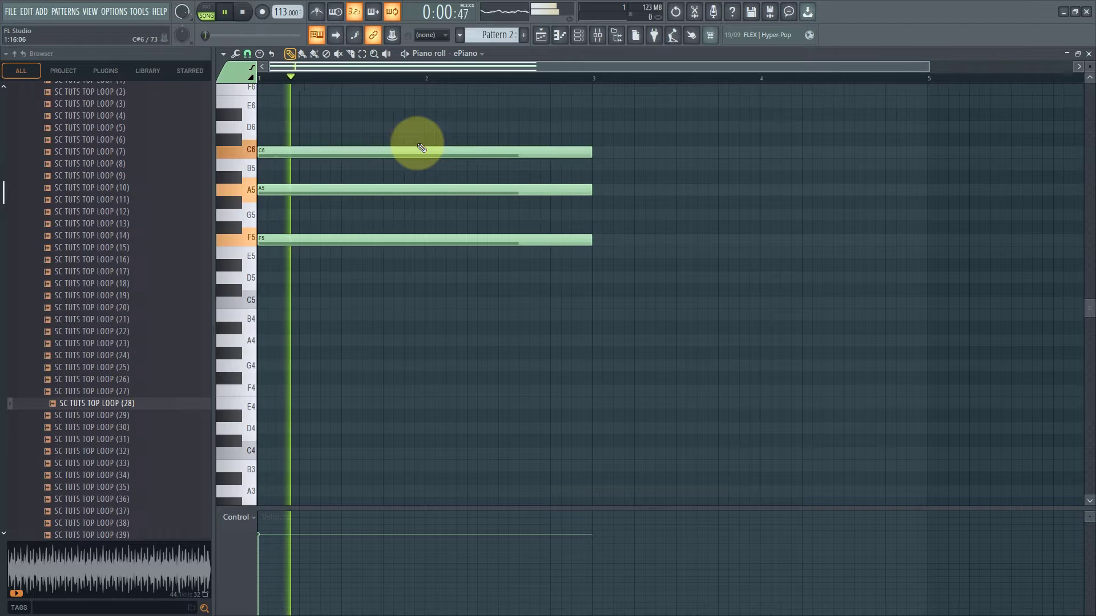
drag(471, 110, 362, 263)
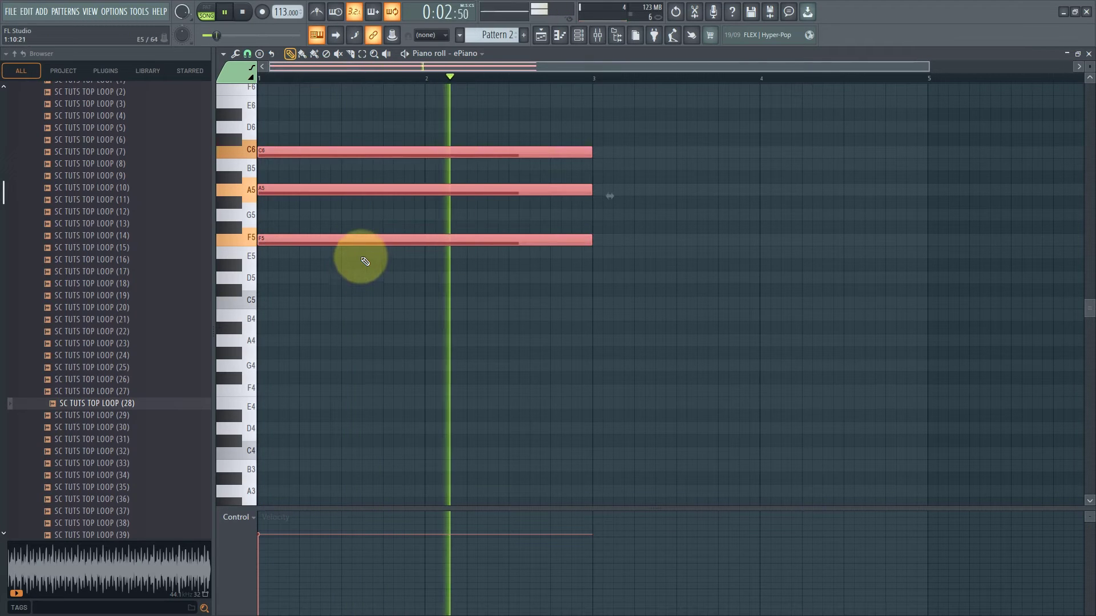
key(space)
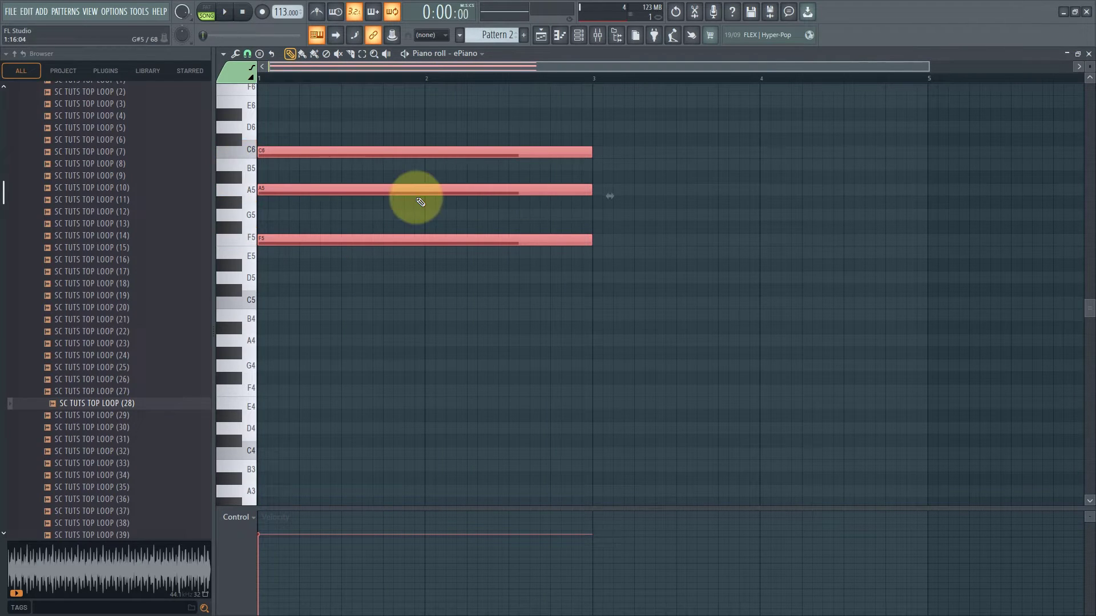
Open the SC TUTS Chart buster Midi chord pack inside the browser's PERCS folder.
scroll(571, 208, down, 1)
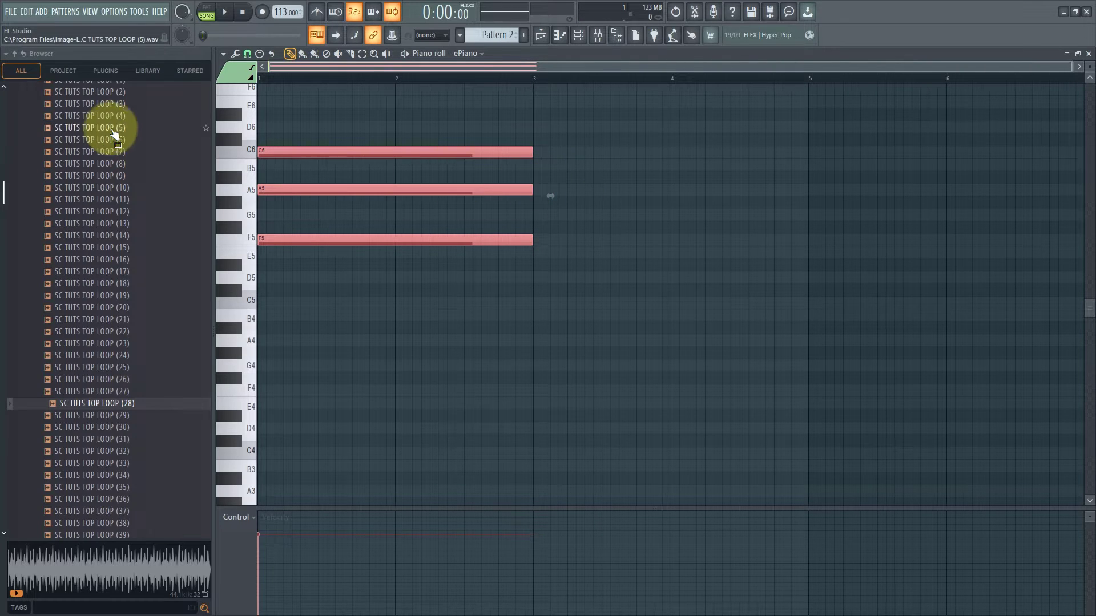
scroll(86, 134, up, 15)
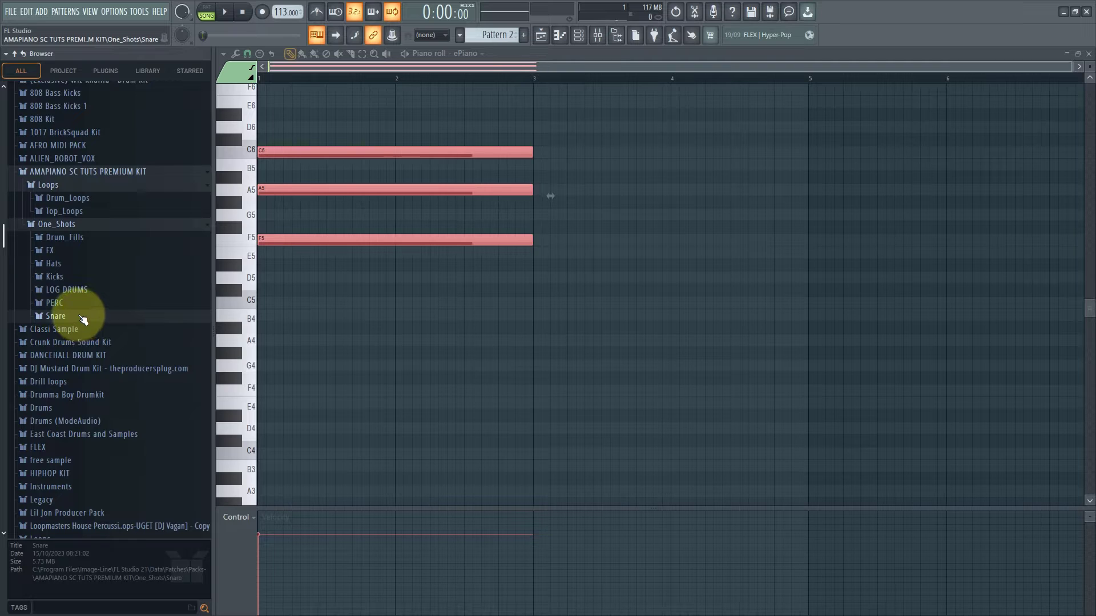
scroll(82, 320, down, 5)
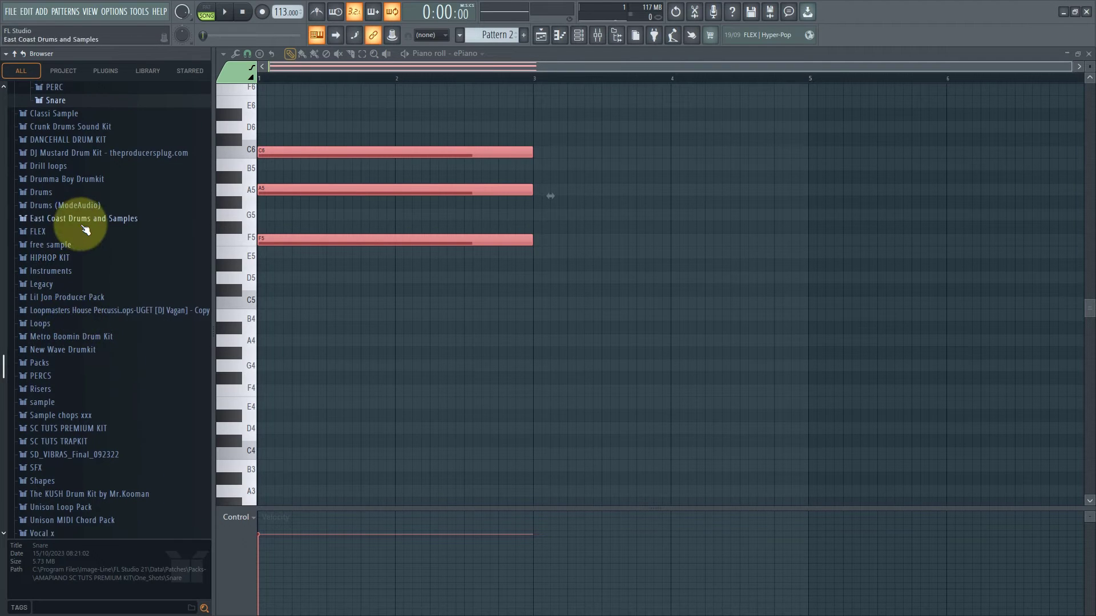
scroll(80, 238, down, 4)
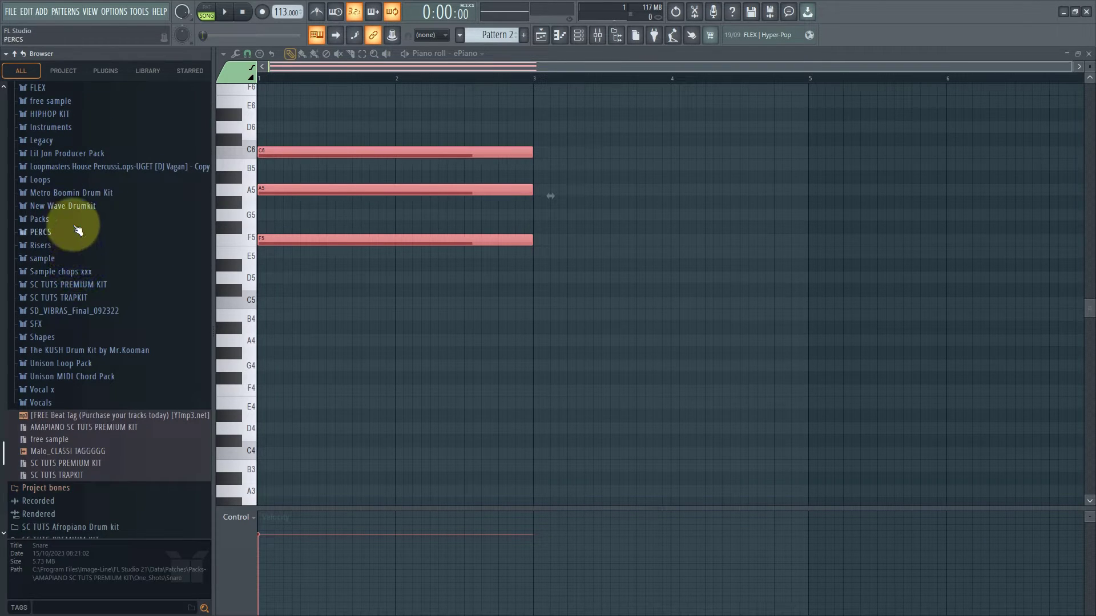
click(63, 273)
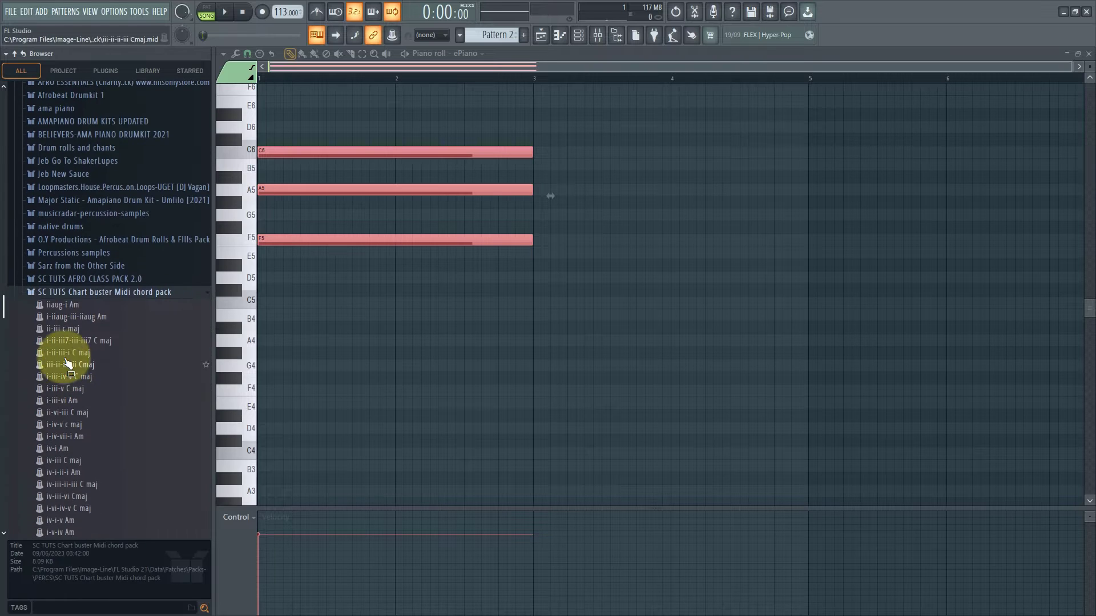
Try the i-ii-iii7-iii-iii7 C maj MIDI file in the ePiano piano roll and play it.
drag(74, 341, 320, 294)
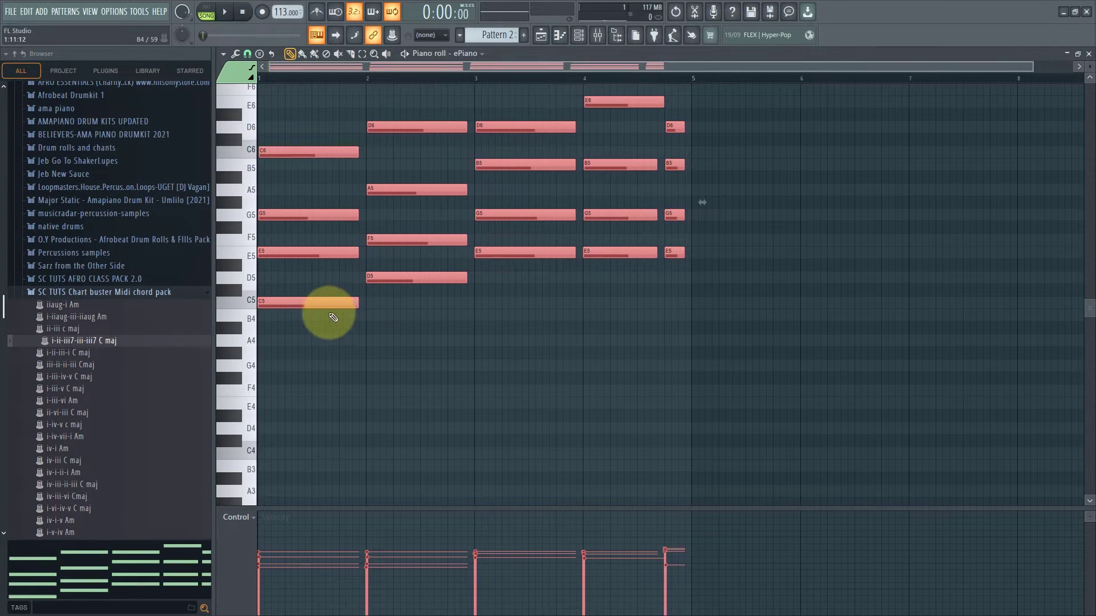
key(space)
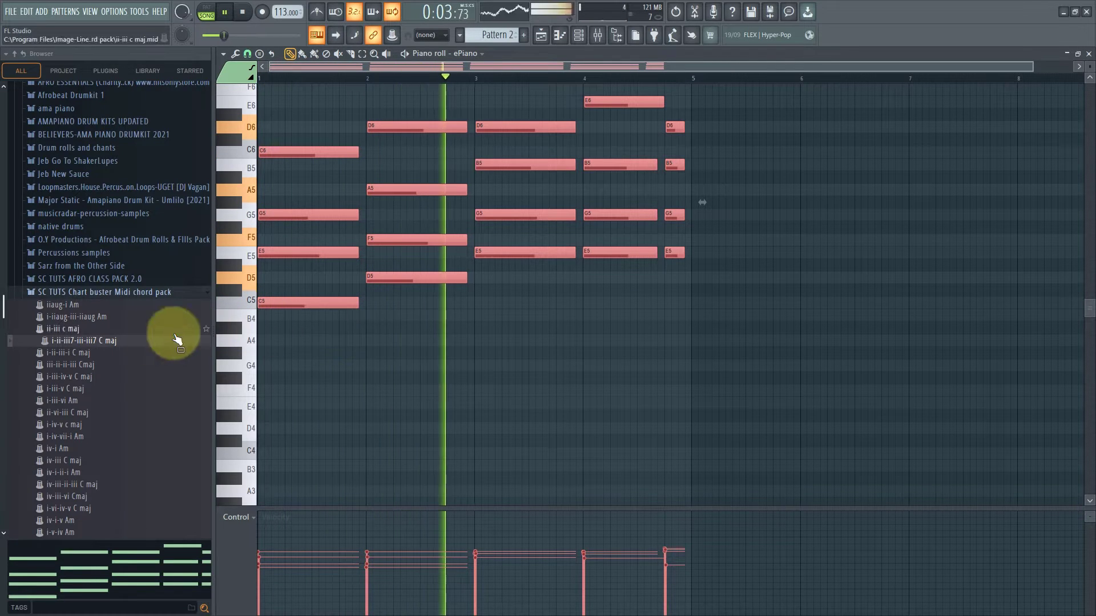
Replace the chords with the i-iii-iv-v C maj MIDI file and audition them.
drag(155, 355, 342, 347)
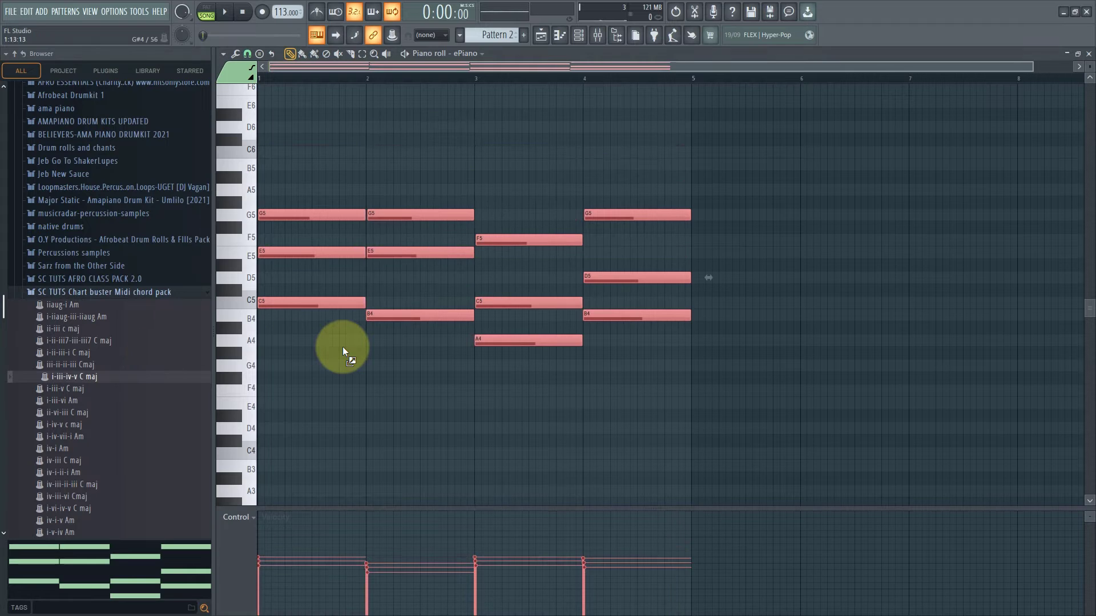
key(space)
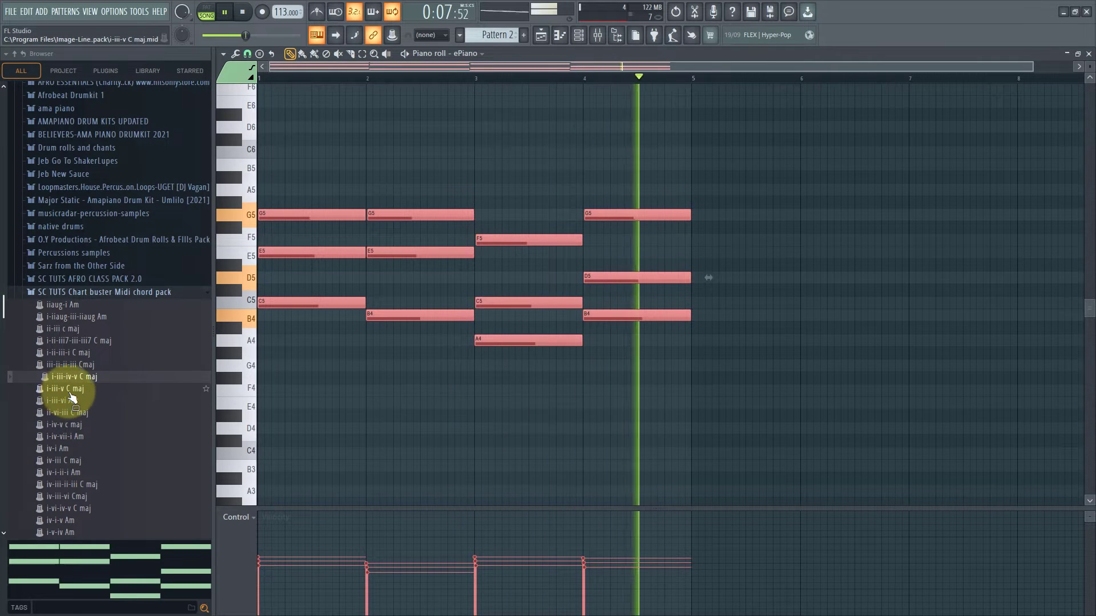
key(space)
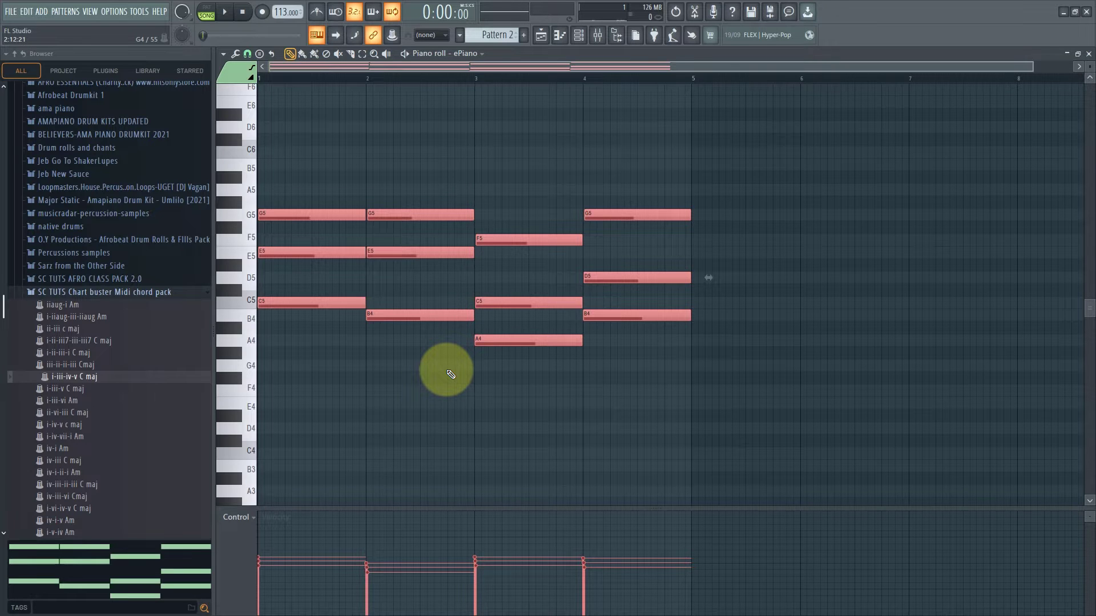
Transpose all the chords down one octave and compare them with the original octave.
key(ctrl+Down)
key(space)
scroll(451, 365, down, 2)
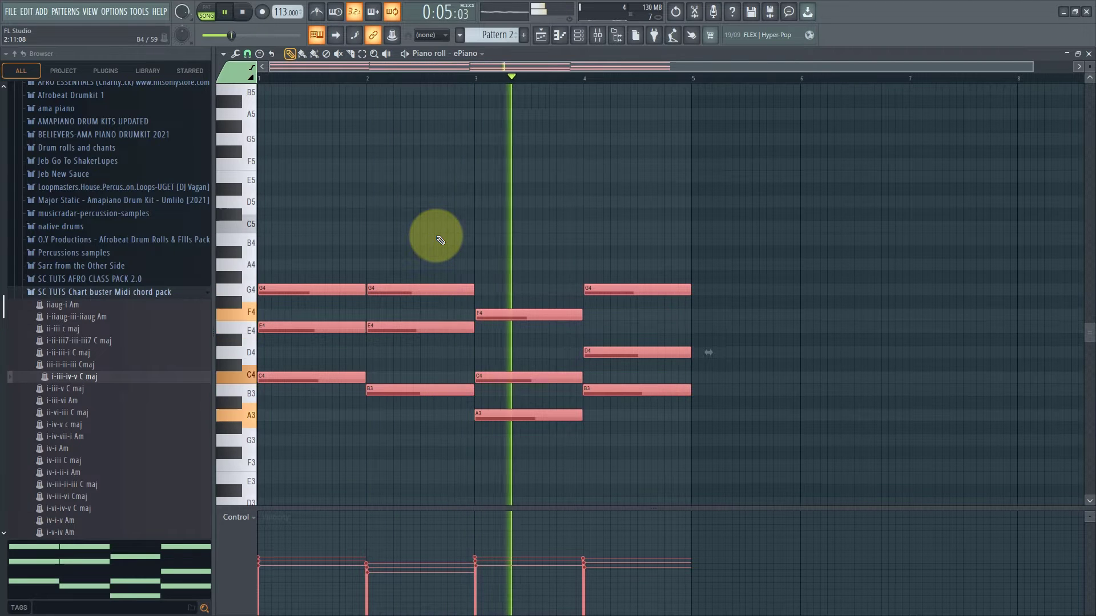
key(space)
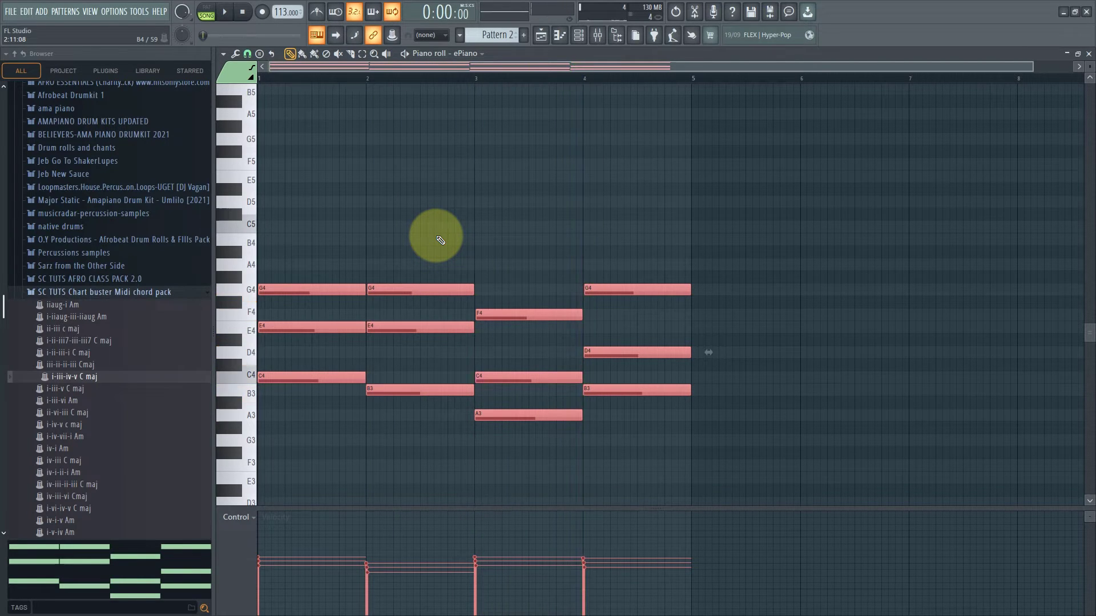
key(ctrl+Up)
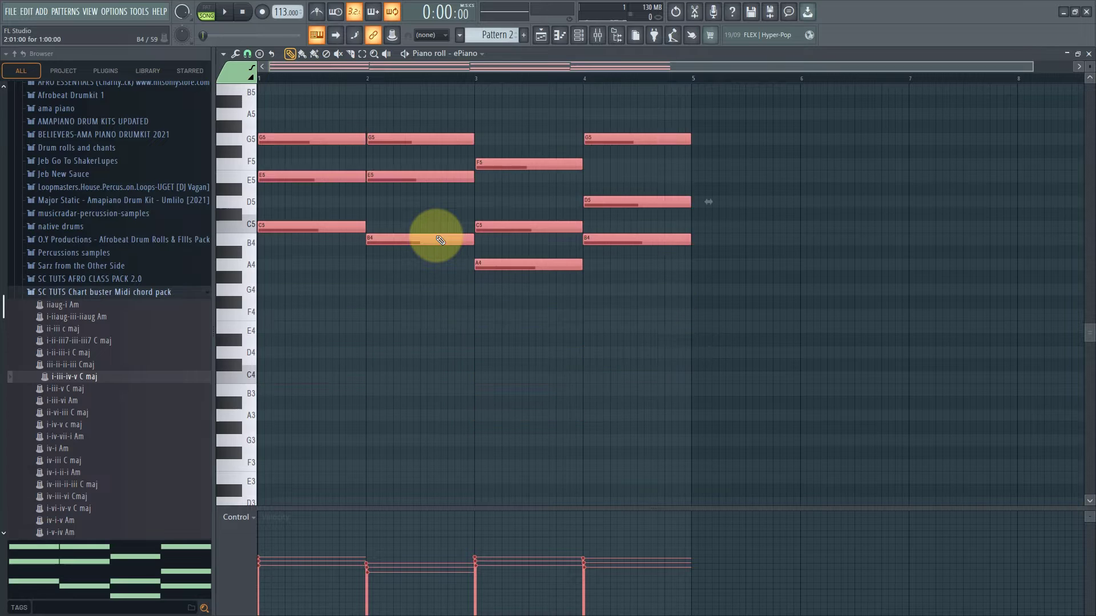
key(ctrl+Down)
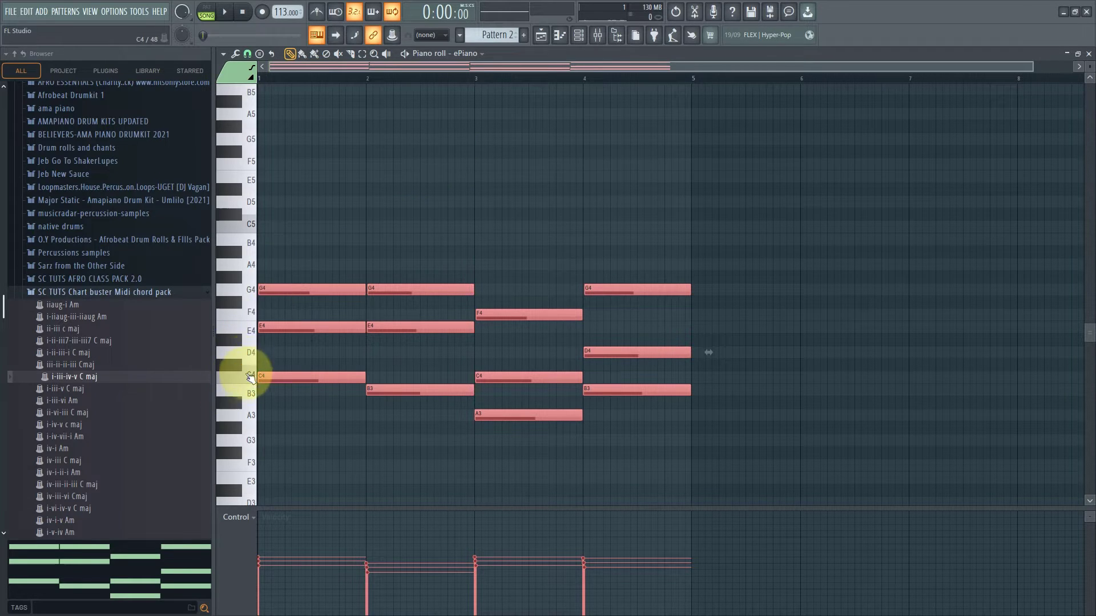
Deselect the notes and lower the velocities of all chords with the Multiply setting of level scaling.
scroll(234, 187, up, 2)
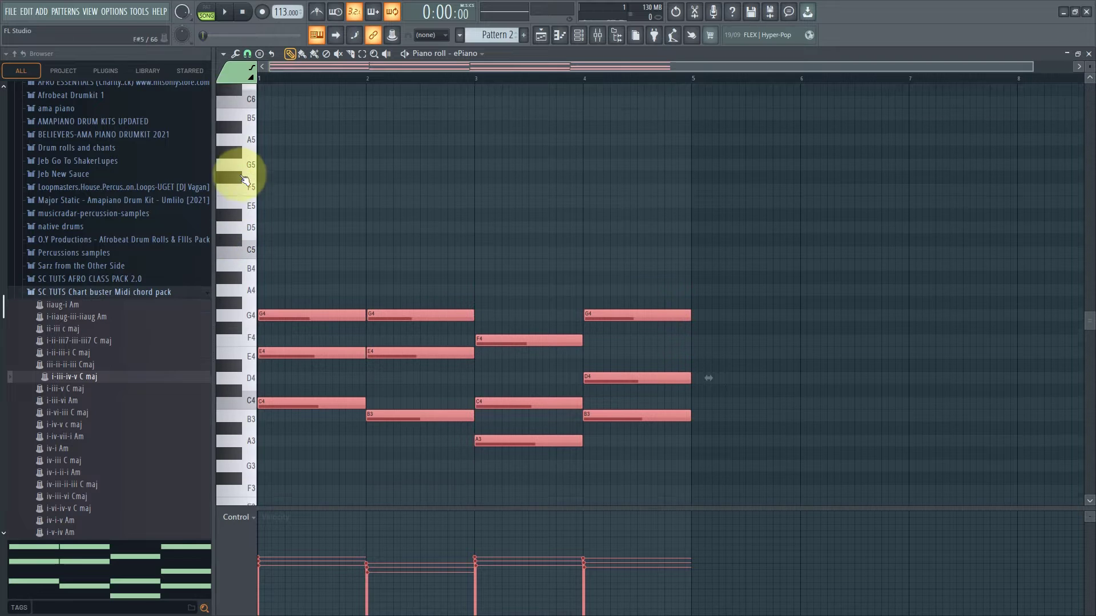
scroll(396, 198, down, 4)
click(399, 189)
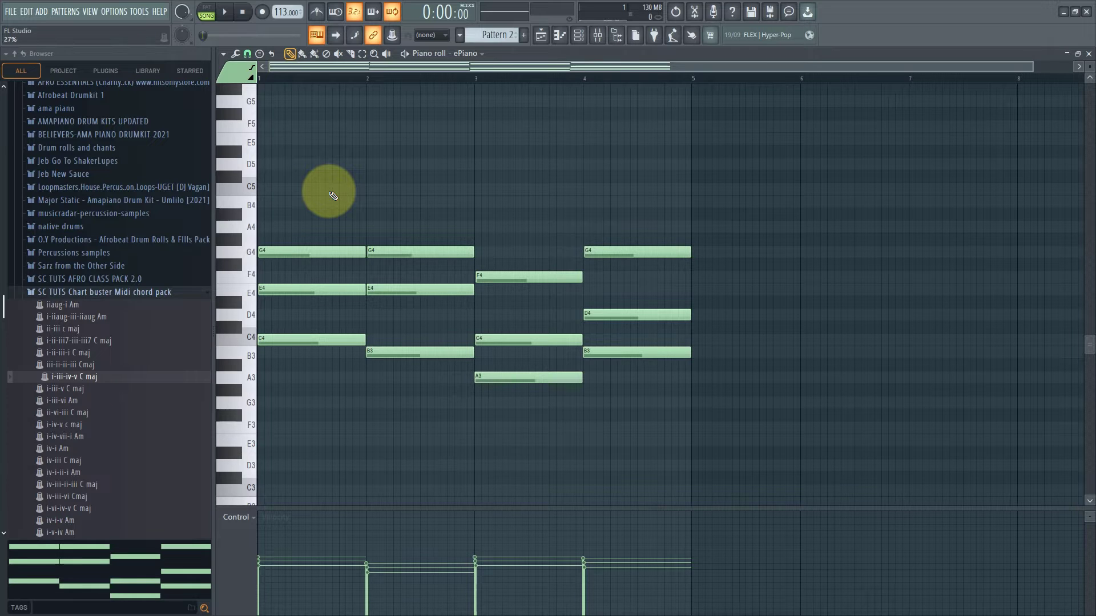
key(alt+x)
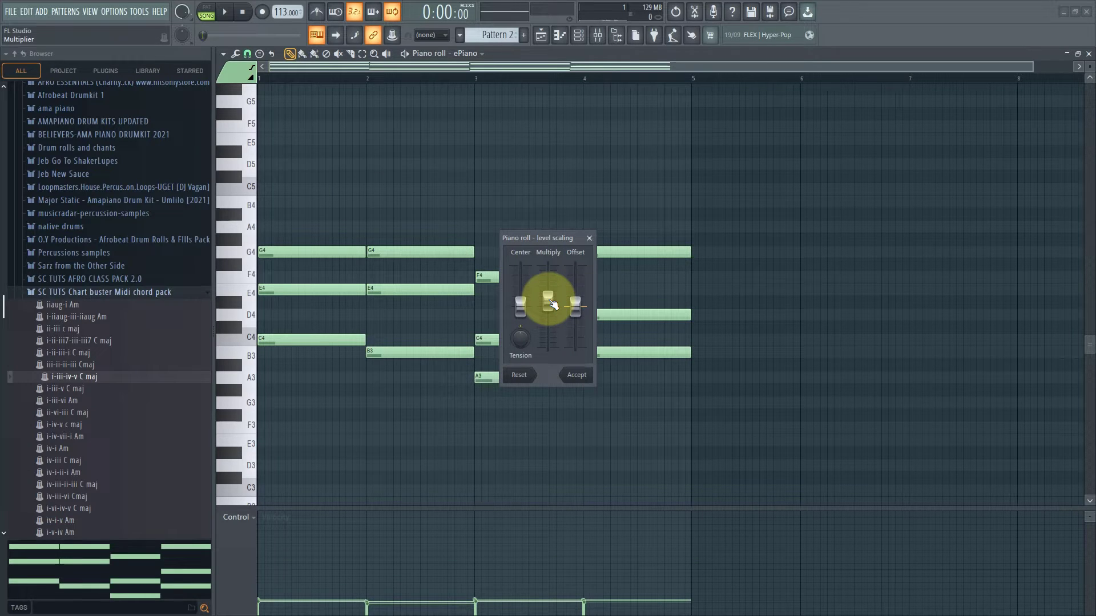
drag(552, 304, 568, 202)
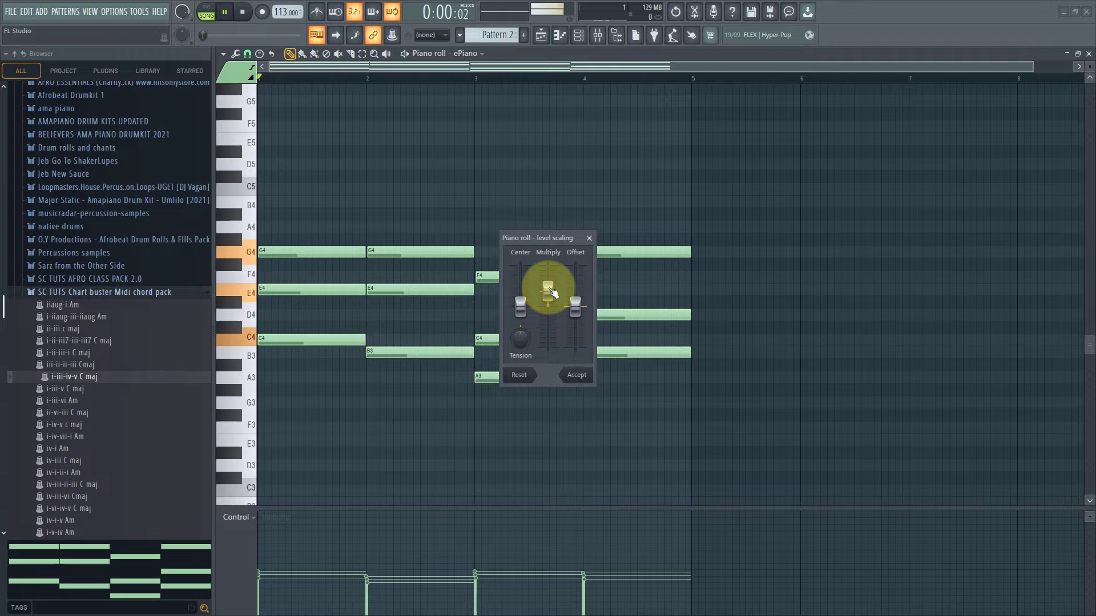
click(576, 375)
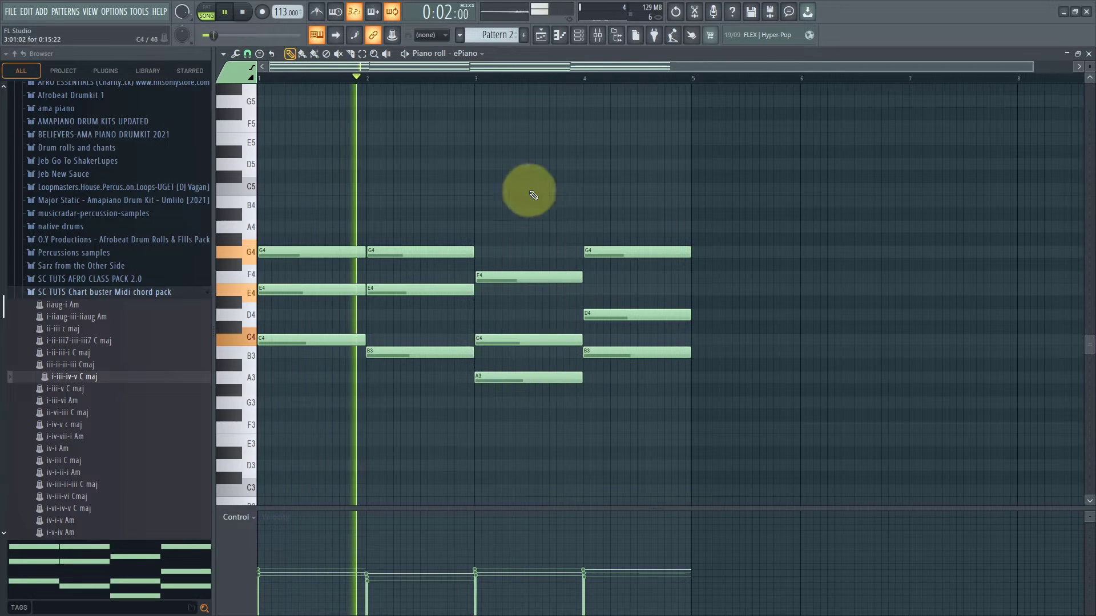
Raise the ePiano channel's volume to about 98% in the channel rack and play the chords with the beat.
click(578, 35)
key(space)
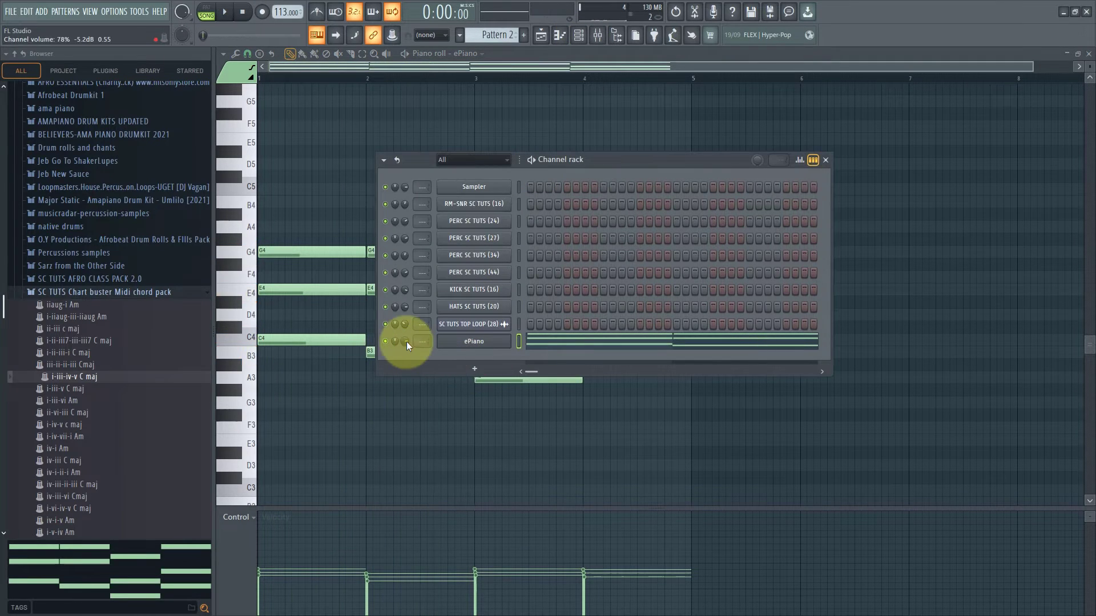
key(F6)
key(space)
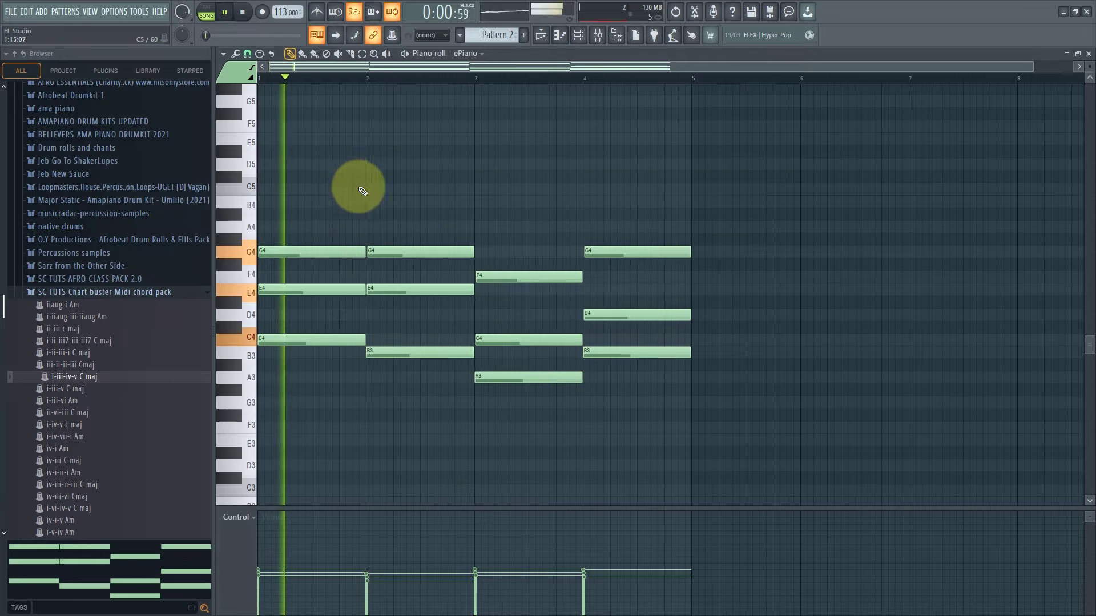
click(578, 35)
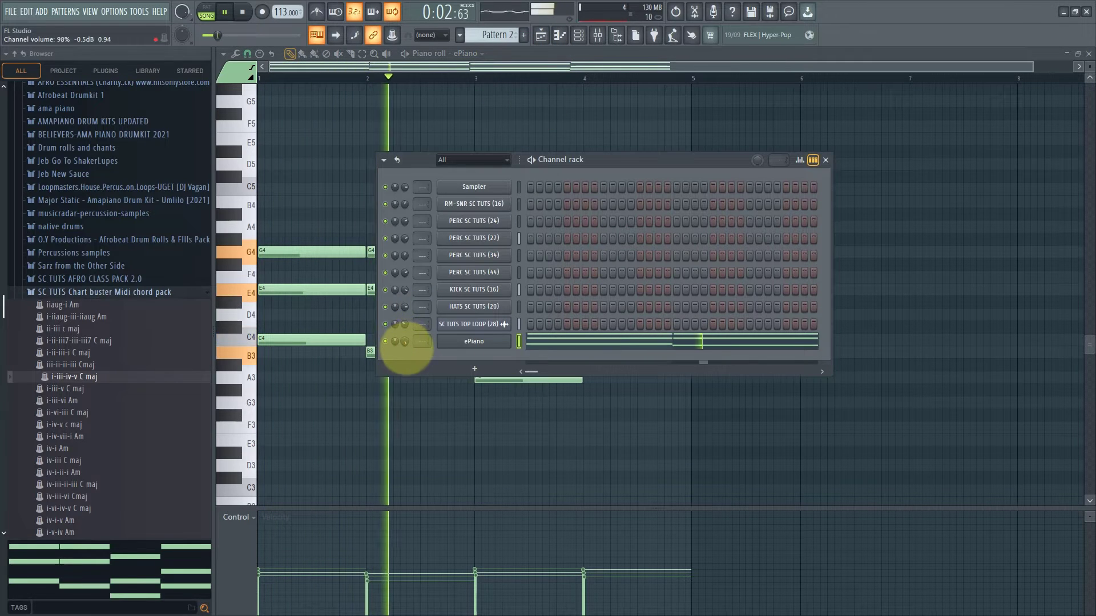
key(F6)
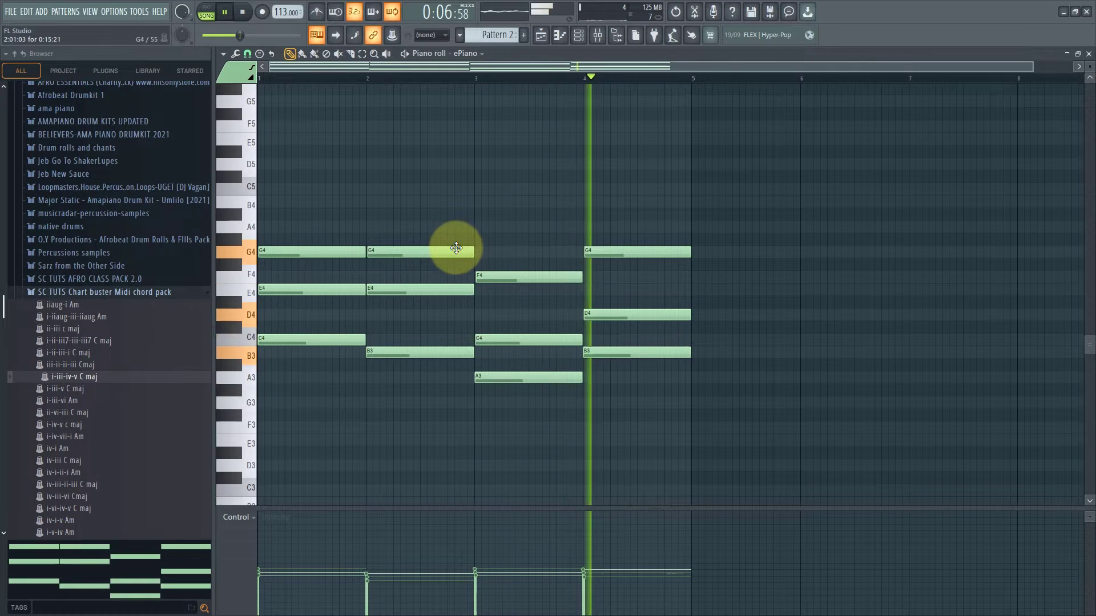
key(space)
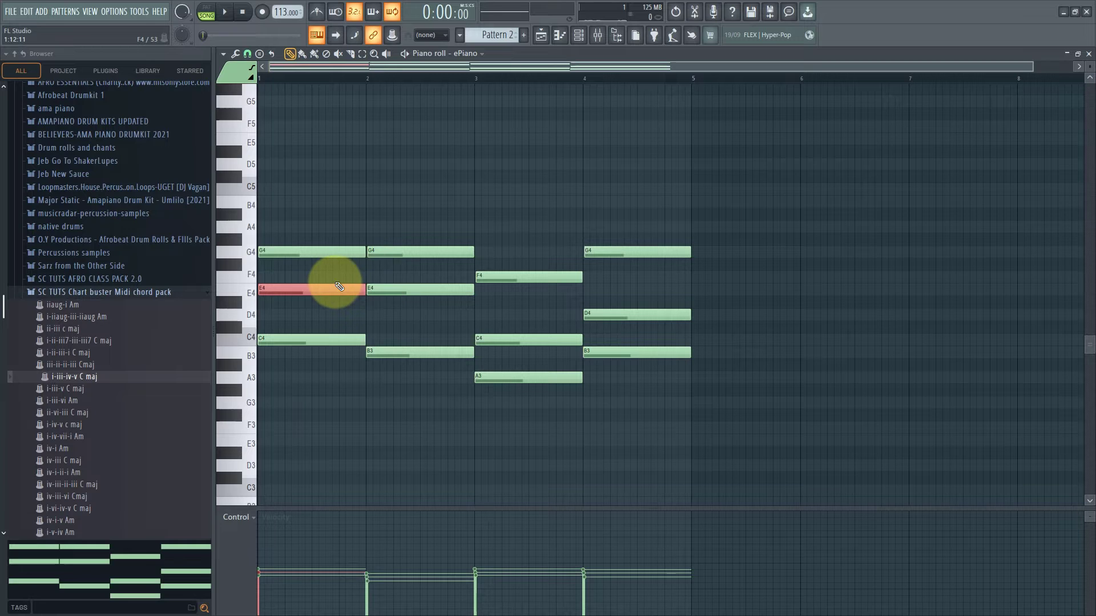
Raise the middle note of each of the four ePiano chords by one octave to open up the voicings.
key(ctrl+Up)
key(space)
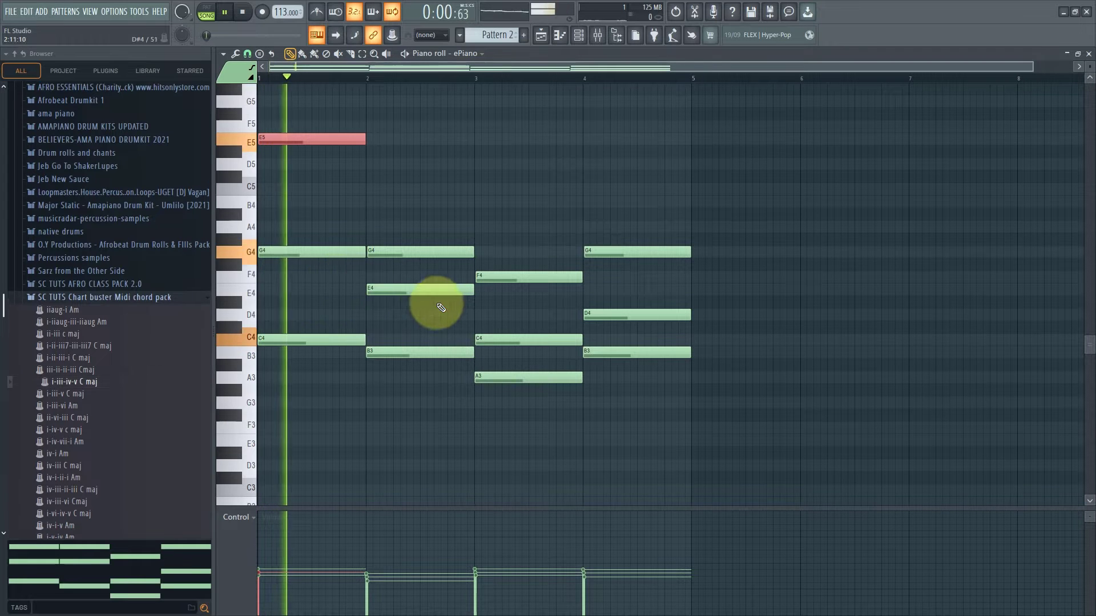
click(425, 290)
key(ctrl+Up)
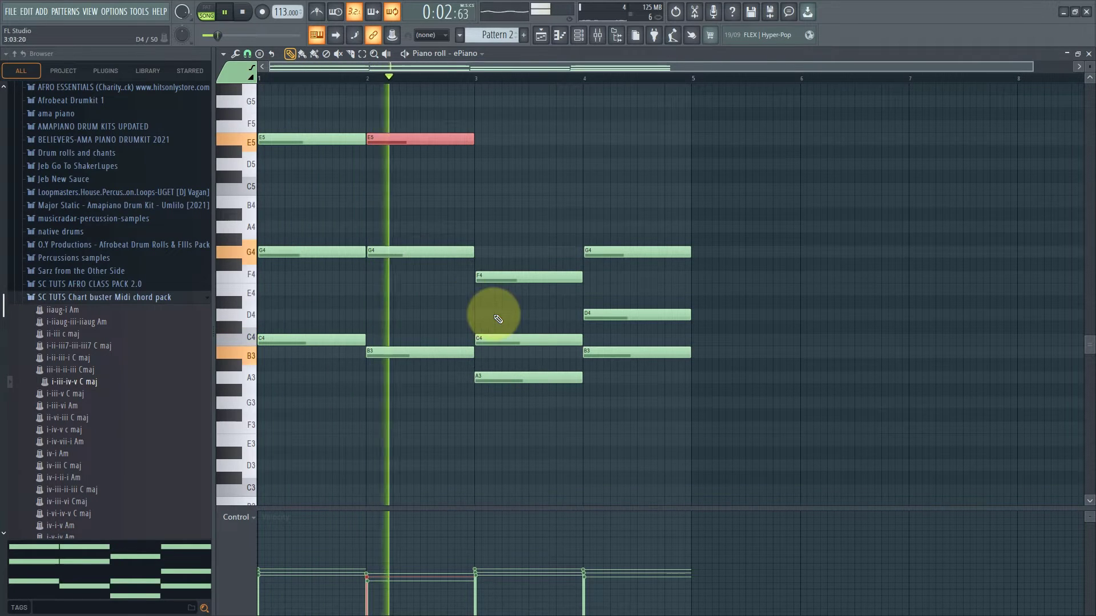
click(514, 337)
key(ctrl+Up)
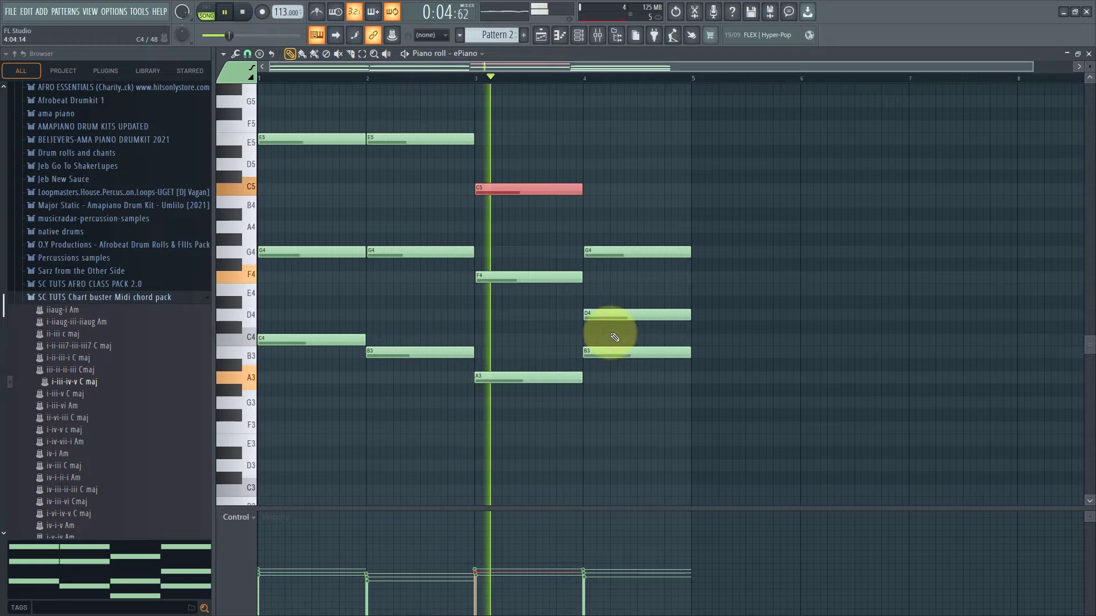
click(631, 314)
key(ctrl+Up)
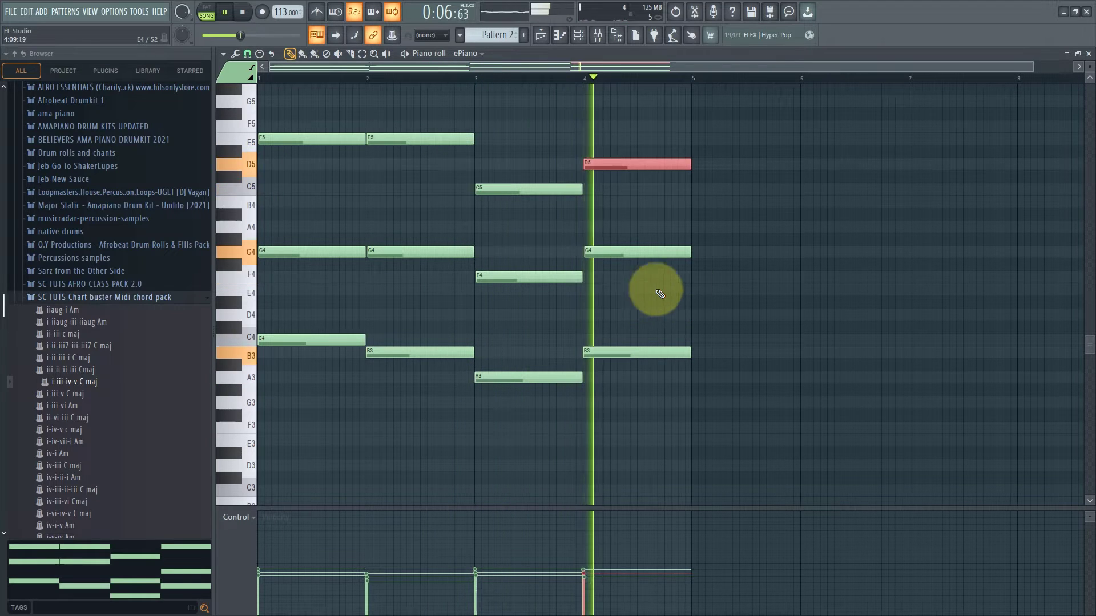
click(611, 98)
Return to the playlist and play the arrangement from the start with the revoiced chords.
click(542, 34)
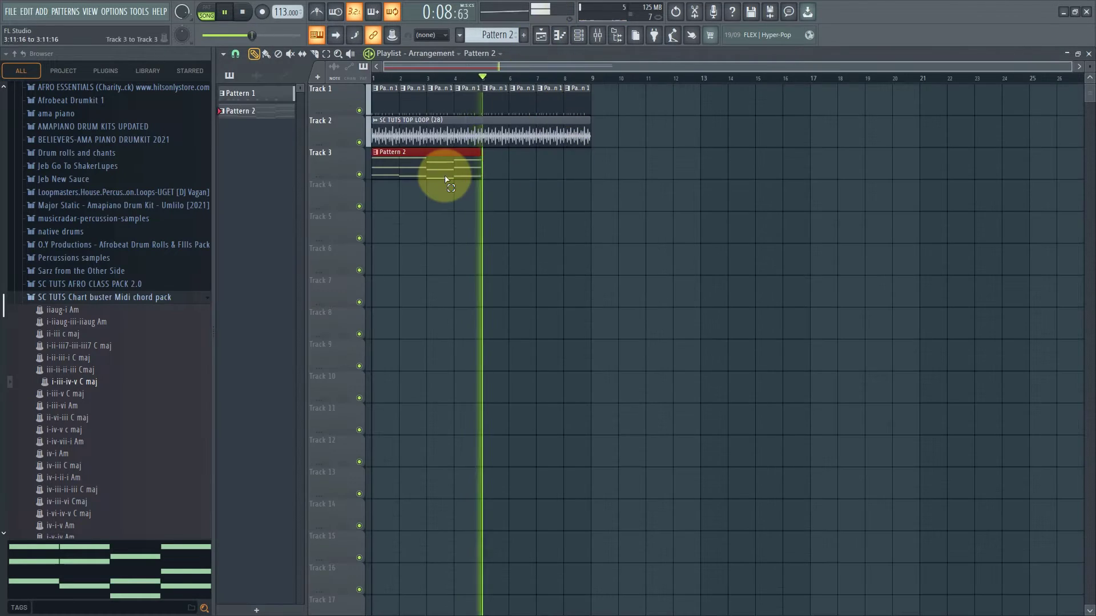
key(space)
key(space)
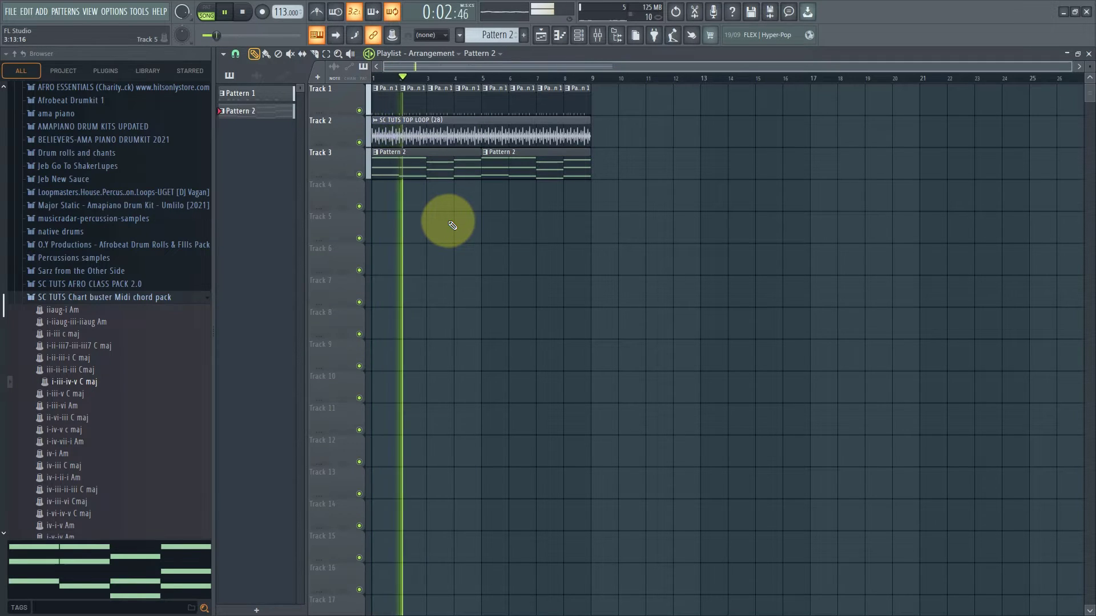
Lower the first, third and fourth chords' velocities with the Multiply setting of level scaling and play them with the beat.
double_click(375, 169)
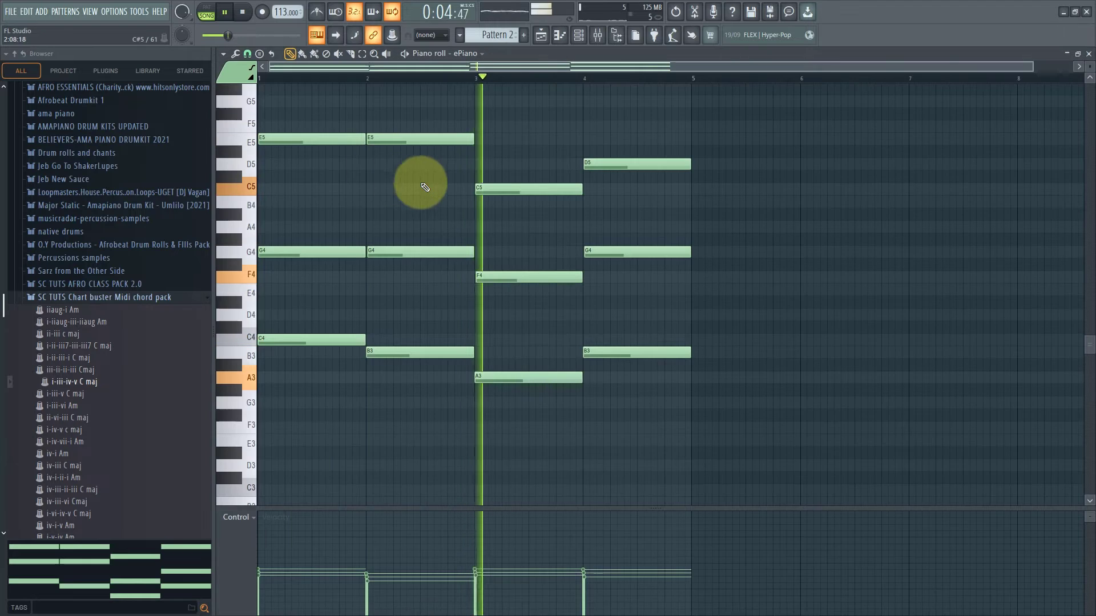
key(space)
drag(321, 108, 259, 392)
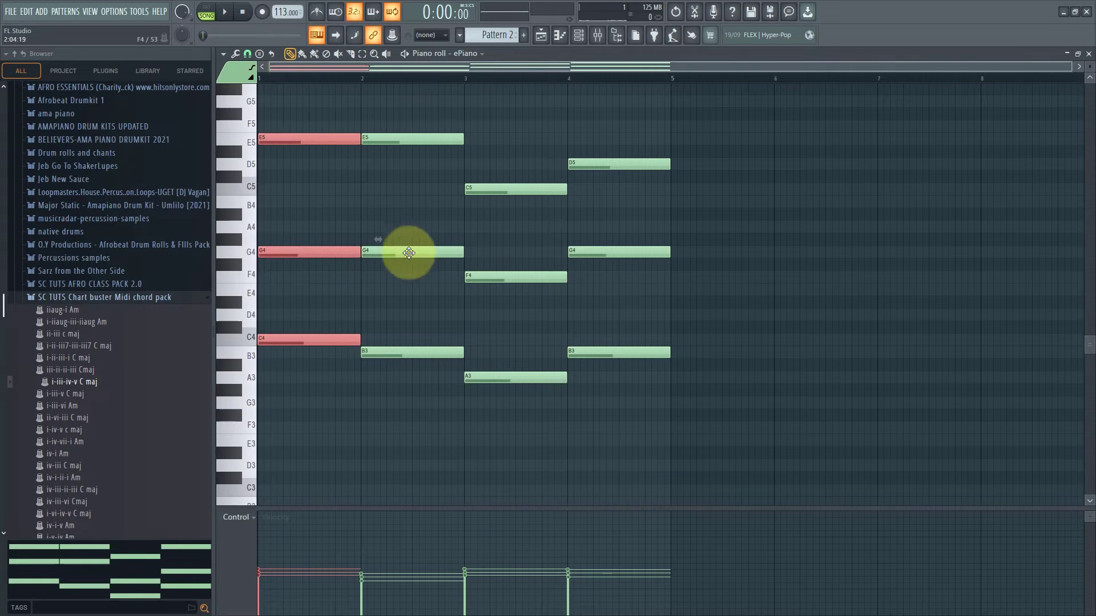
drag(487, 171, 550, 395)
drag(599, 150, 762, 406)
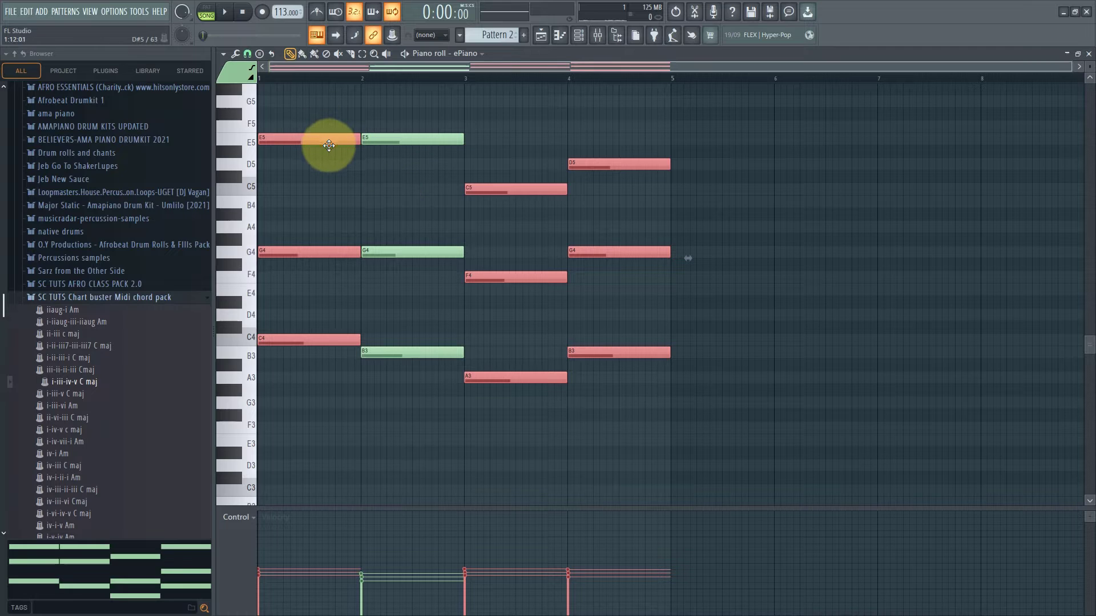
key(alt+x)
drag(553, 302, 544, 277)
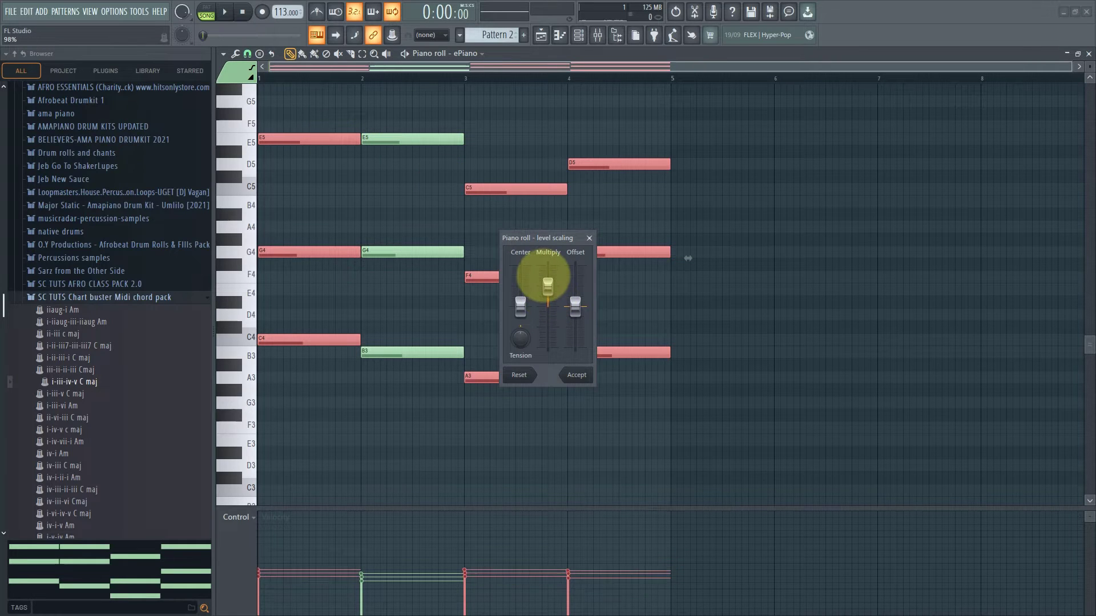
click(579, 373)
click(543, 436)
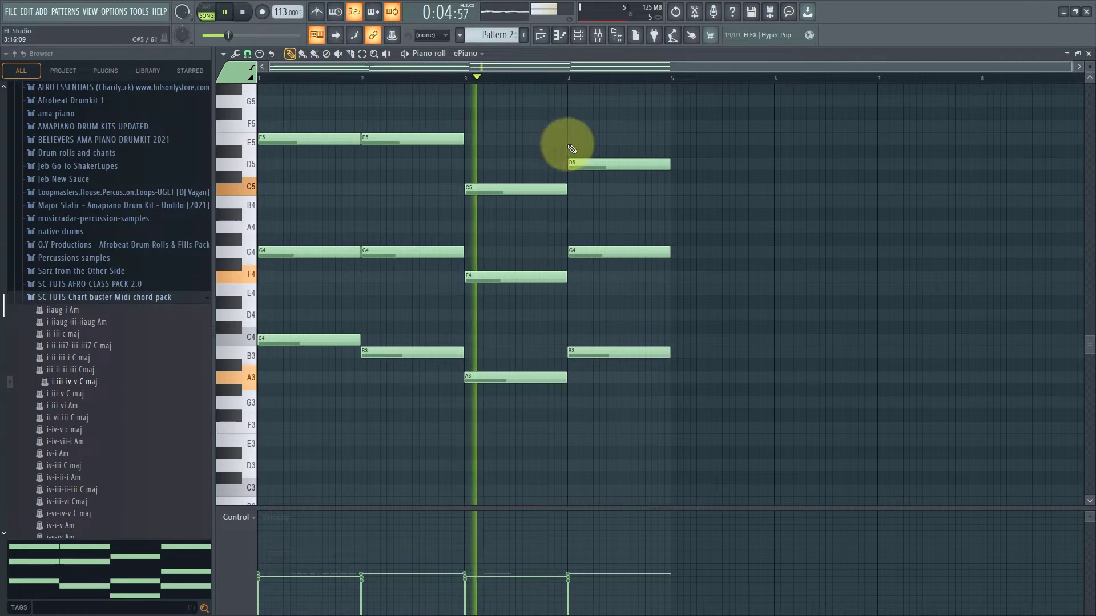
click(542, 35)
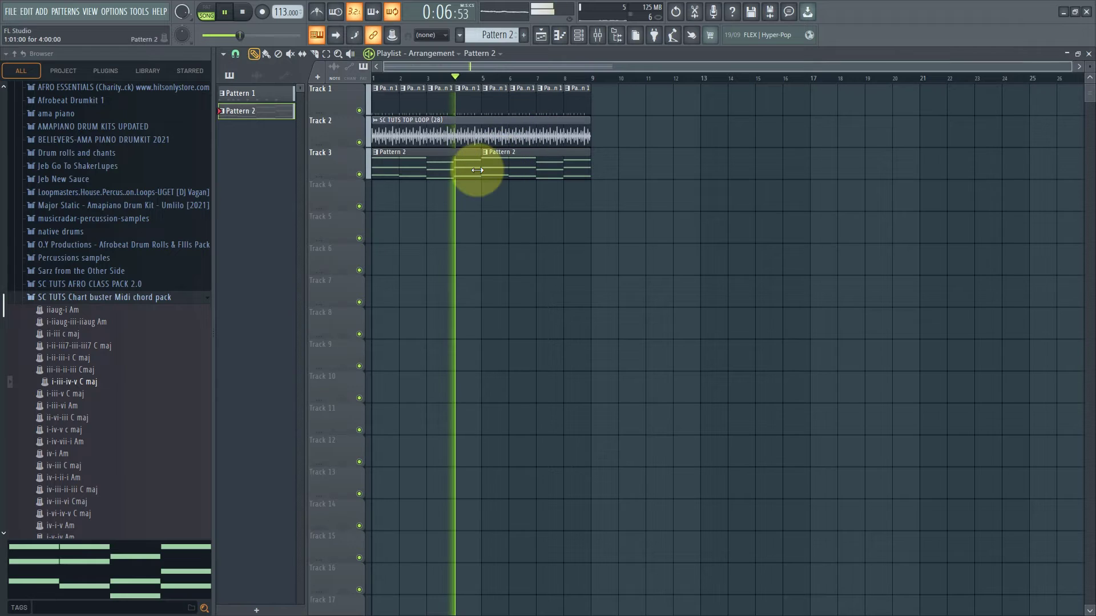
key(space)
Add a Morphine synthesizer channel to the channel rack.
click(579, 35)
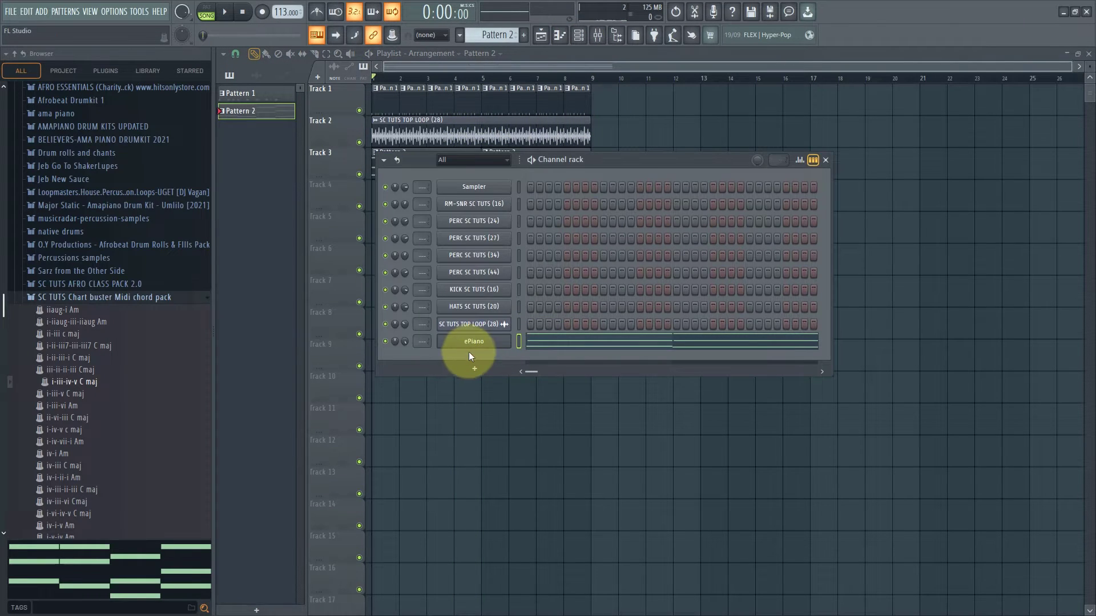
click(478, 369)
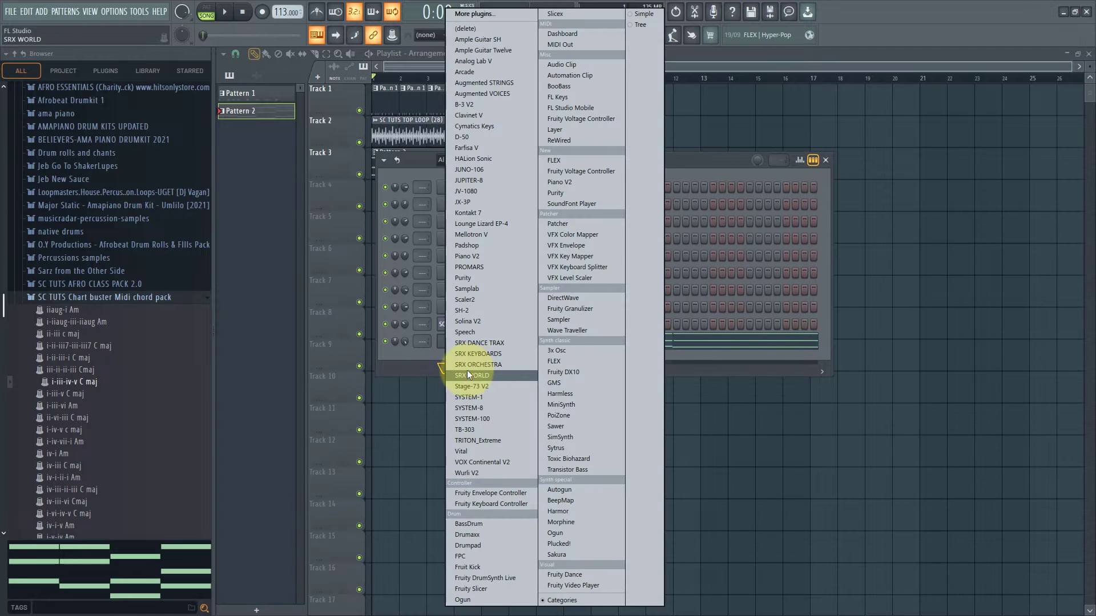
click(558, 521)
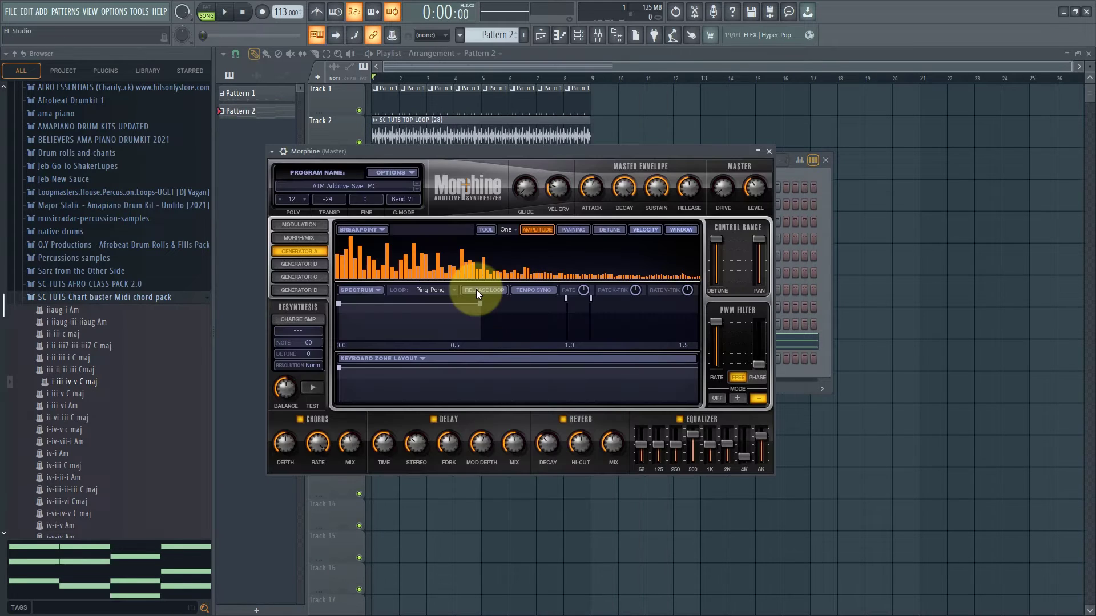
Load the KBD Aliens MC preset from Morphine's Keyboards bank and audition it.
click(362, 189)
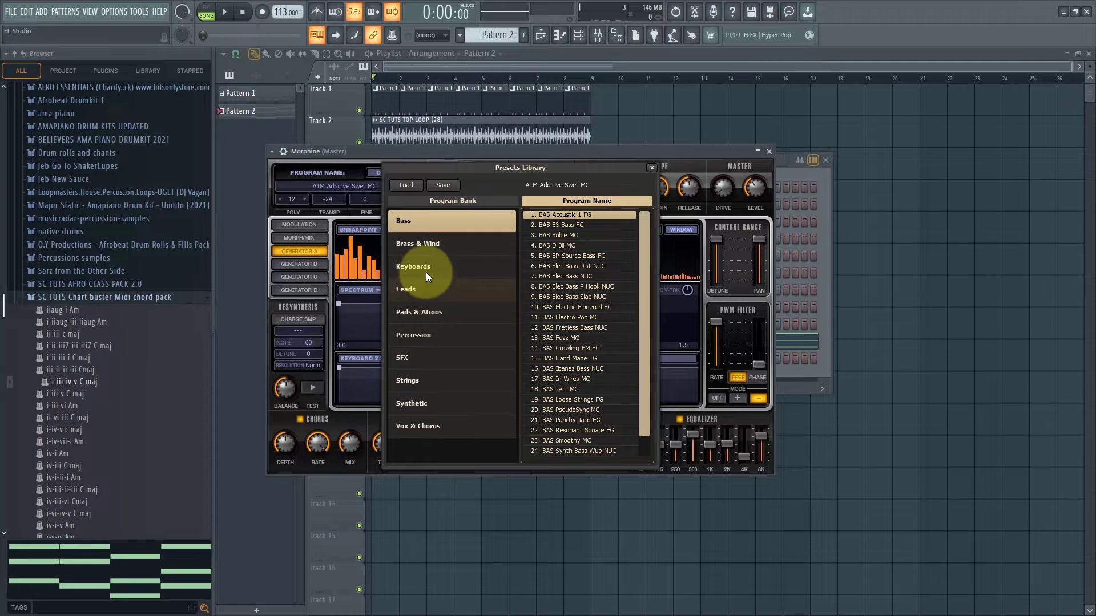
click(425, 271)
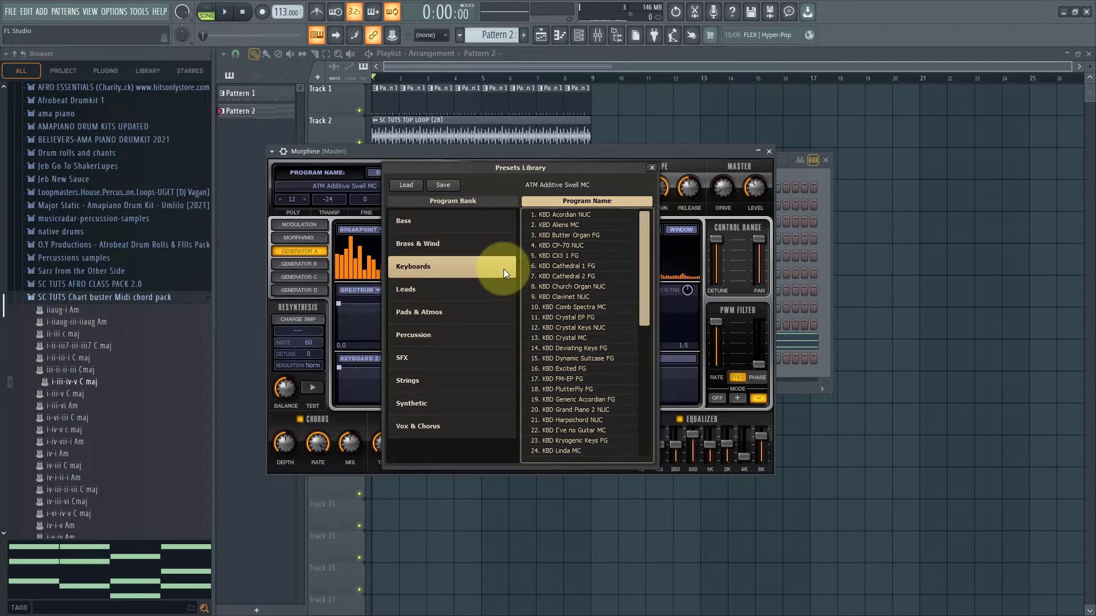
double_click(550, 226)
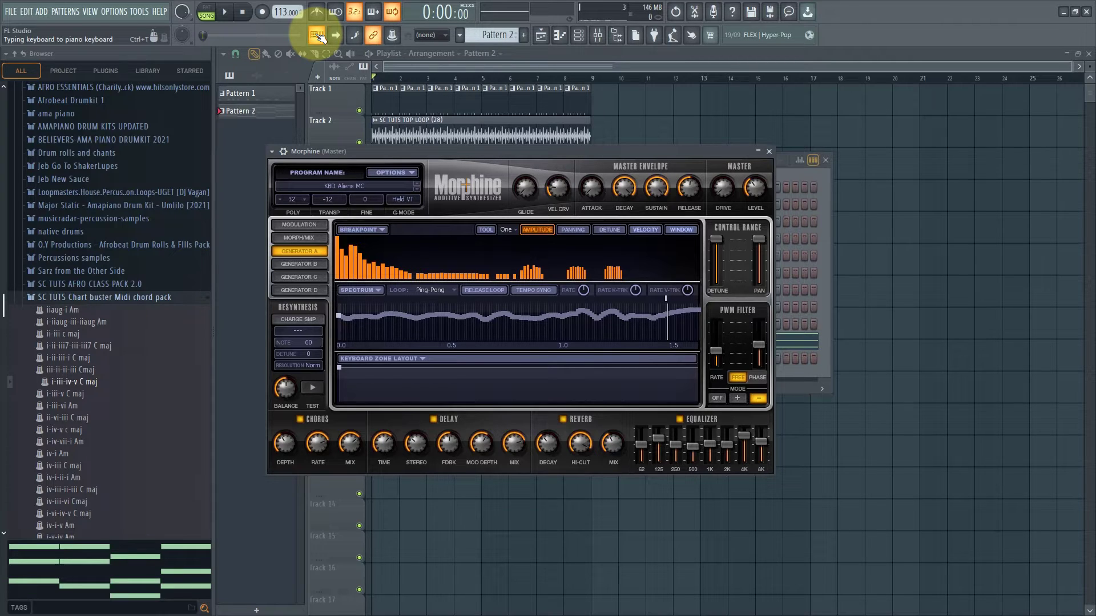
key(s)
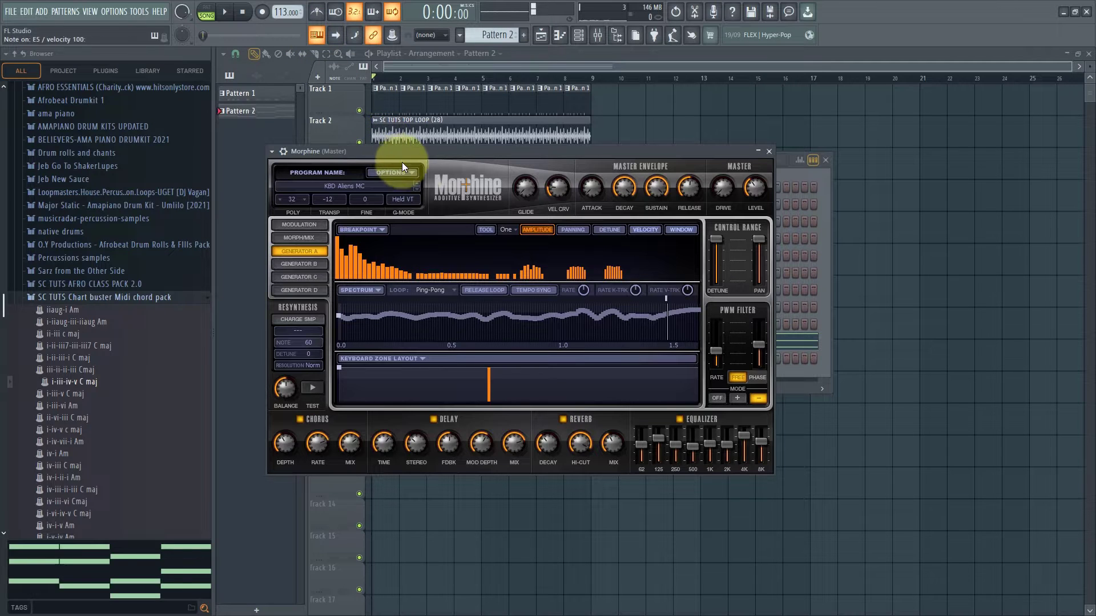
click(399, 187)
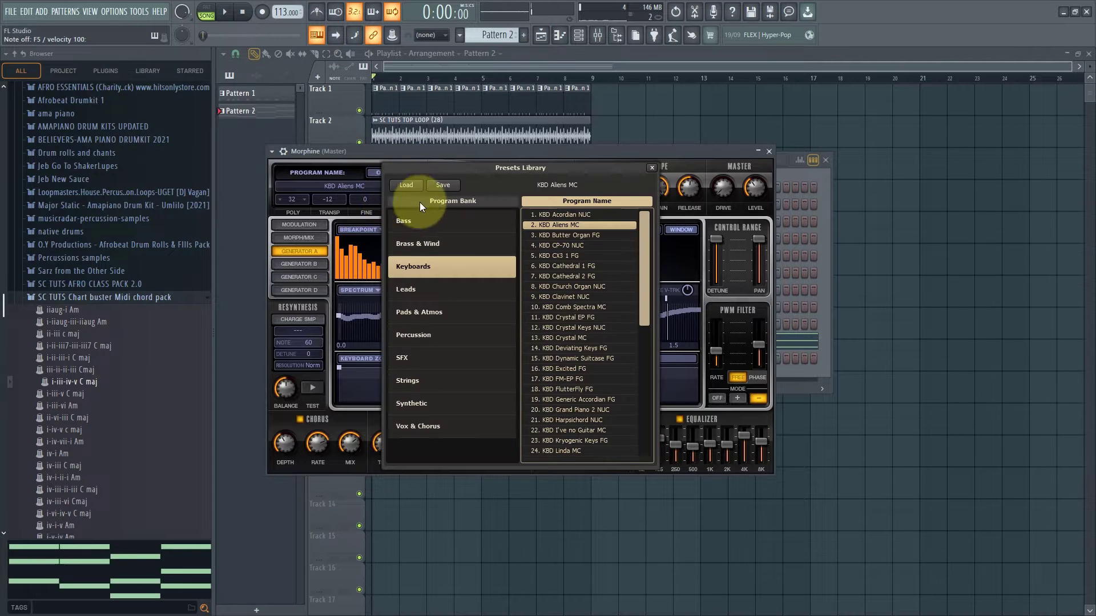
click(358, 193)
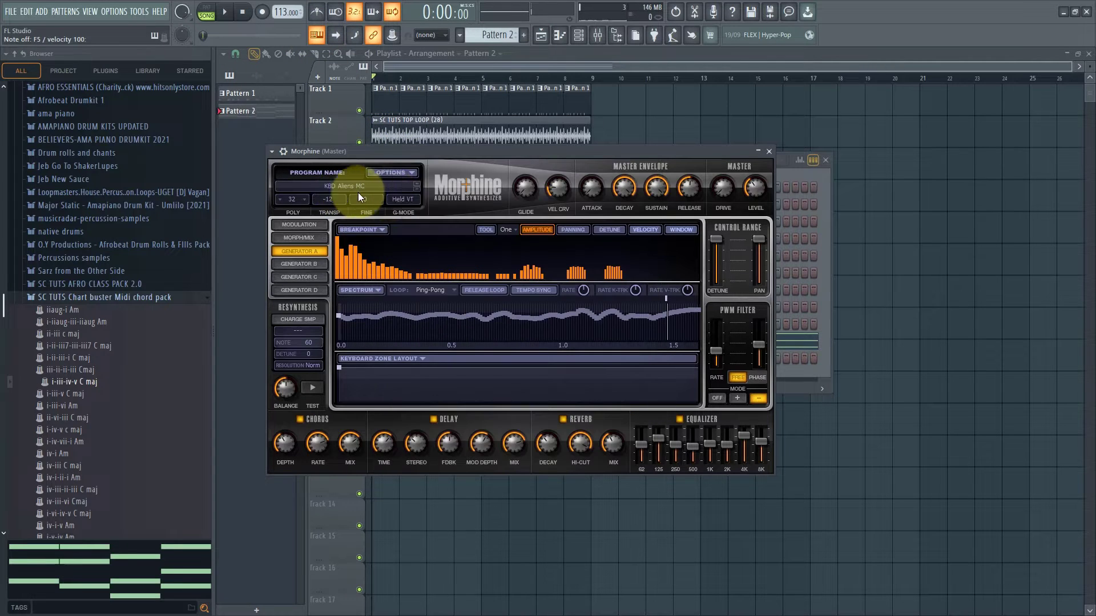
Step forward through Morphine's keyboard presets, auditioning them, and settle on KBD Crystal EP FG.
click(418, 189)
click(418, 189)
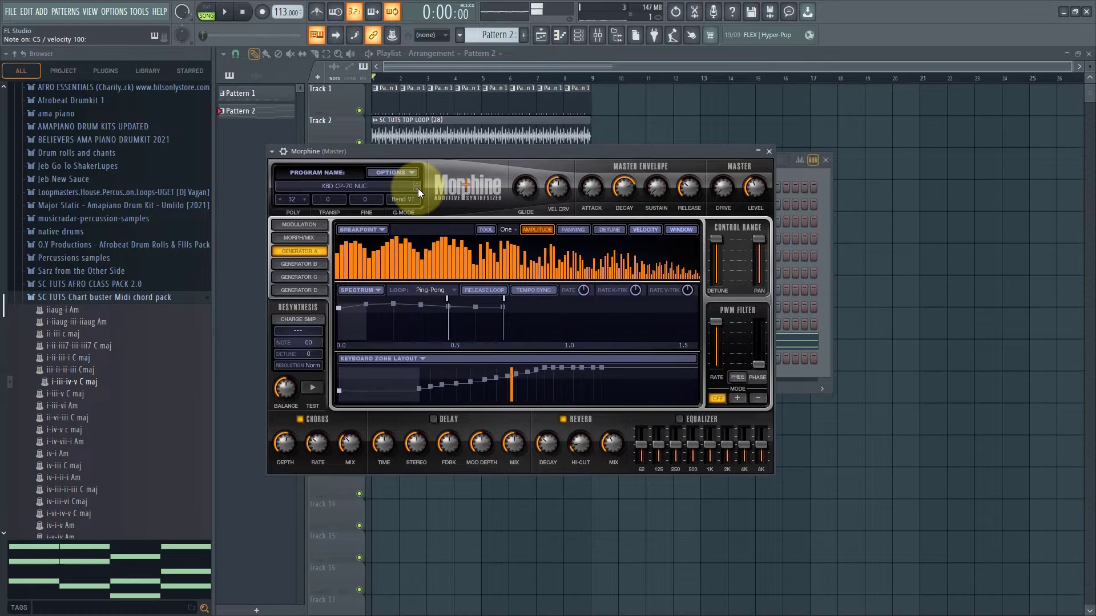
click(417, 188)
click(418, 188)
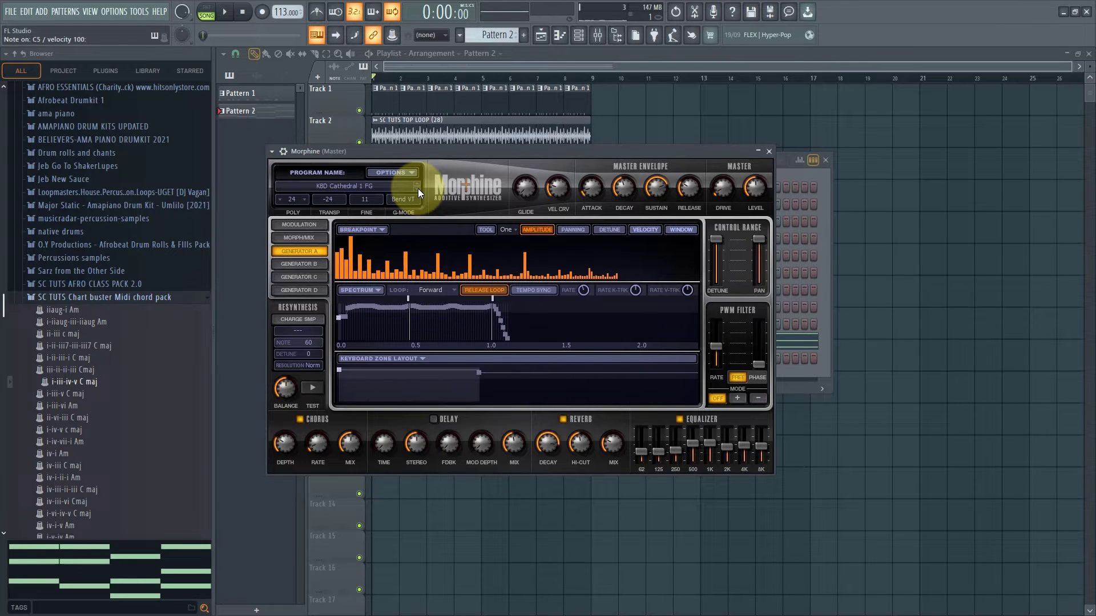
click(418, 188)
click(418, 189)
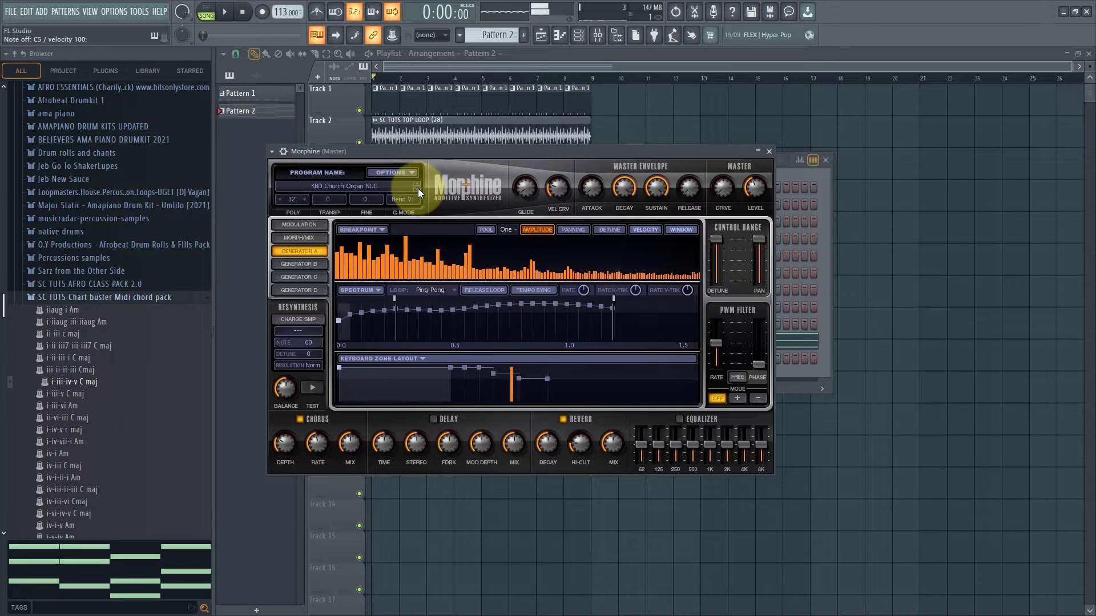
click(418, 189)
click(417, 188)
click(418, 188)
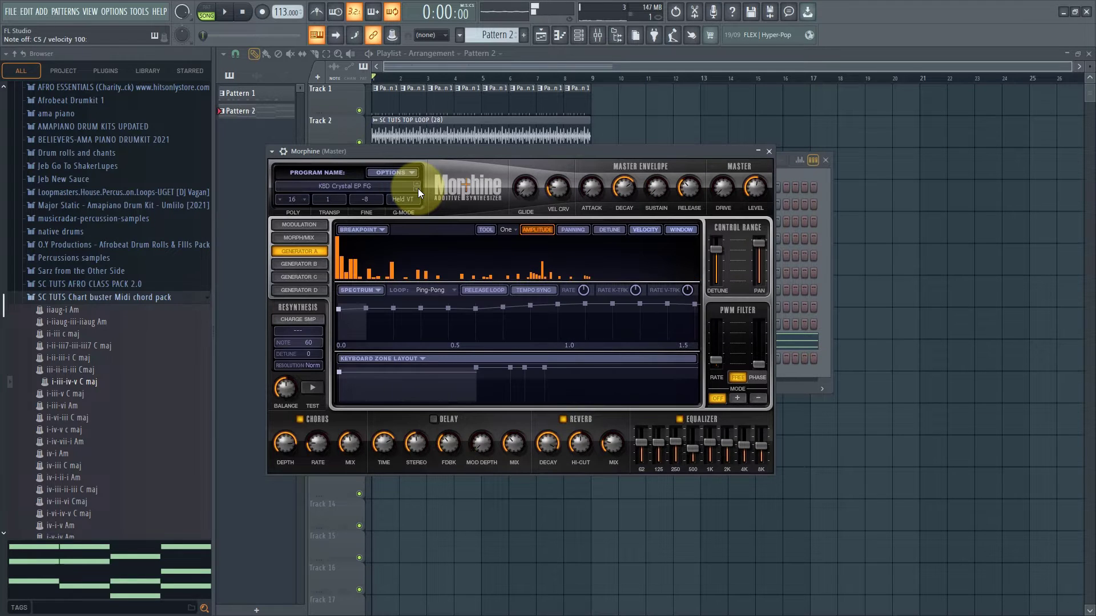
Play the beat briefly, close the Morphine window and open the Morphine channel's piano roll in Pattern 2.
key(space)
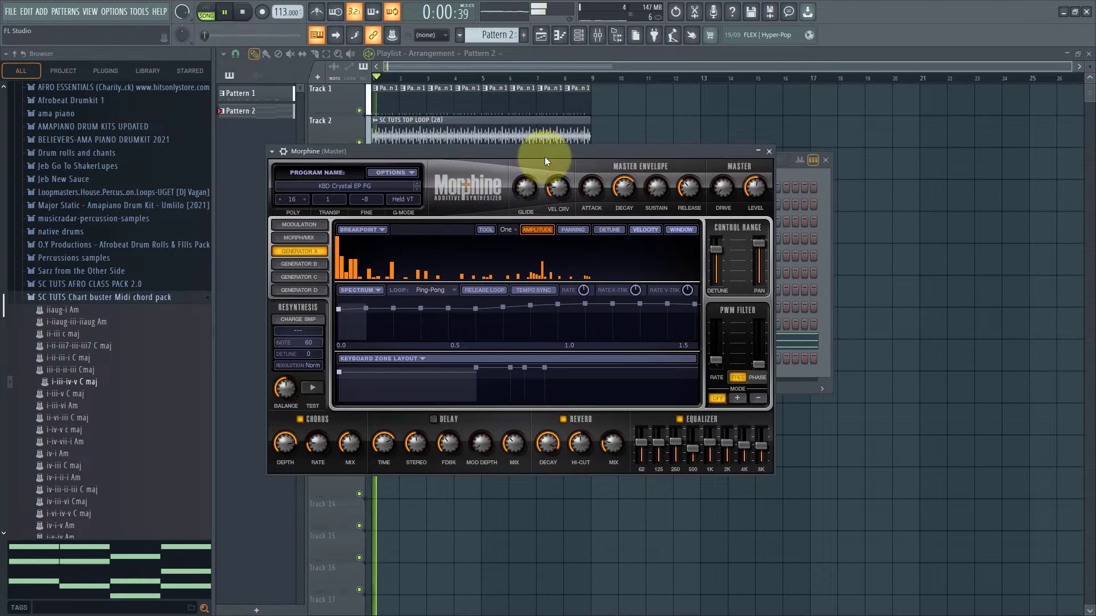
click(769, 151)
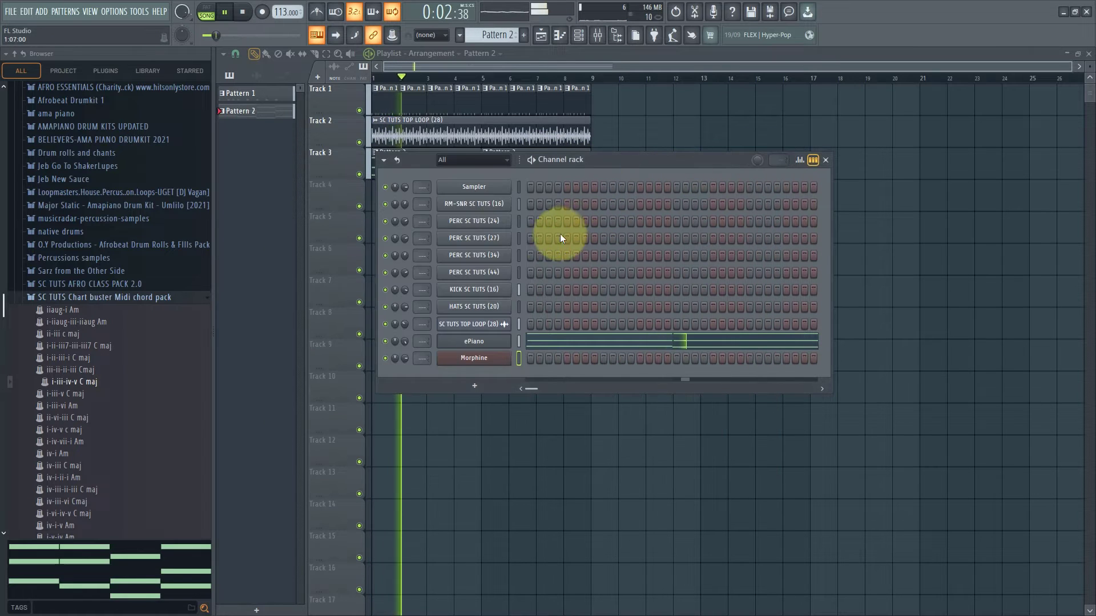
key(space)
right_click(475, 359)
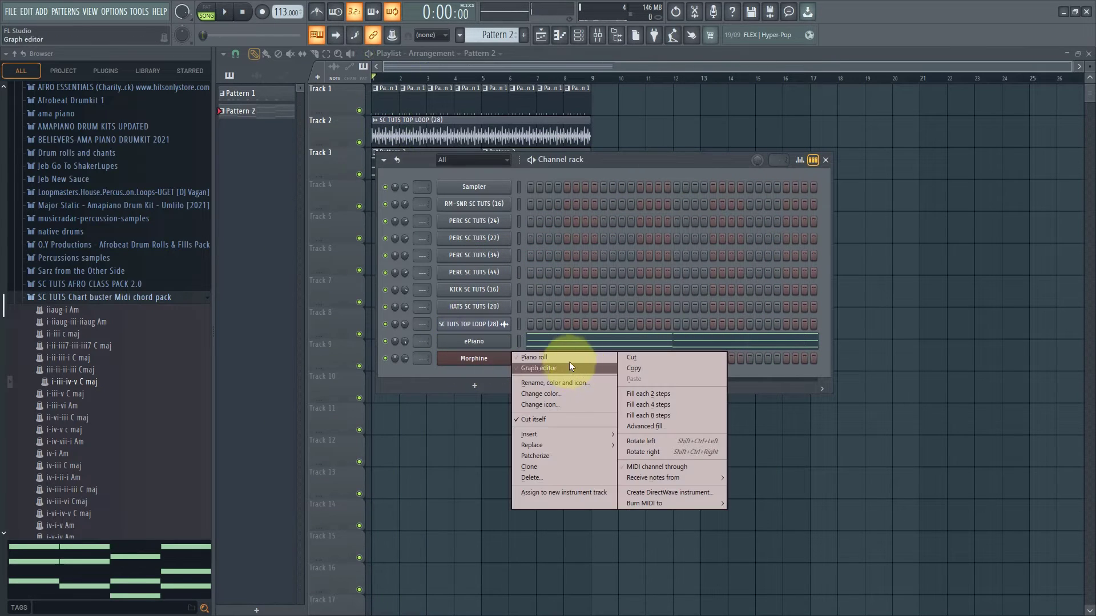
click(536, 357)
Place a C4 note on the third step of bar 1 in the Morphine piano roll and shorten it to one step.
scroll(404, 293, up, 1)
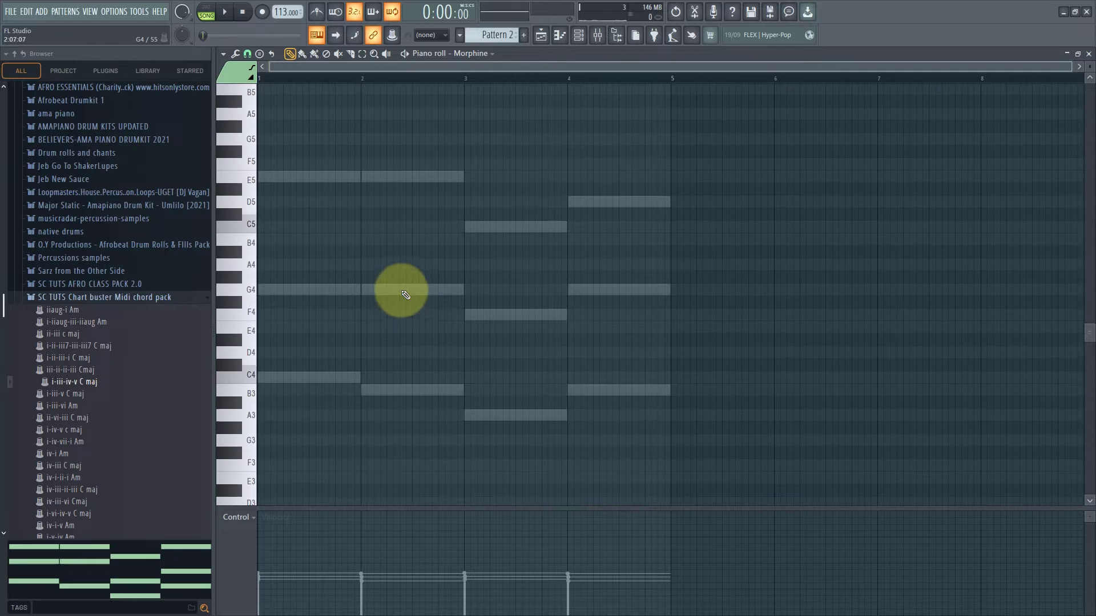
scroll(377, 283, up, 1)
scroll(362, 276, down, 2)
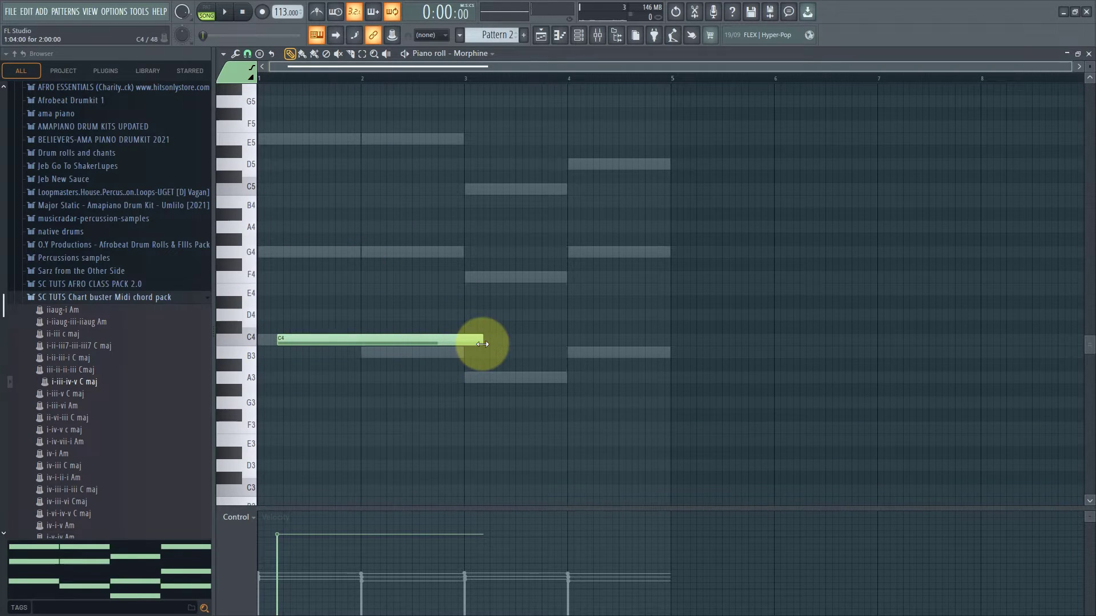
drag(429, 339, 297, 343)
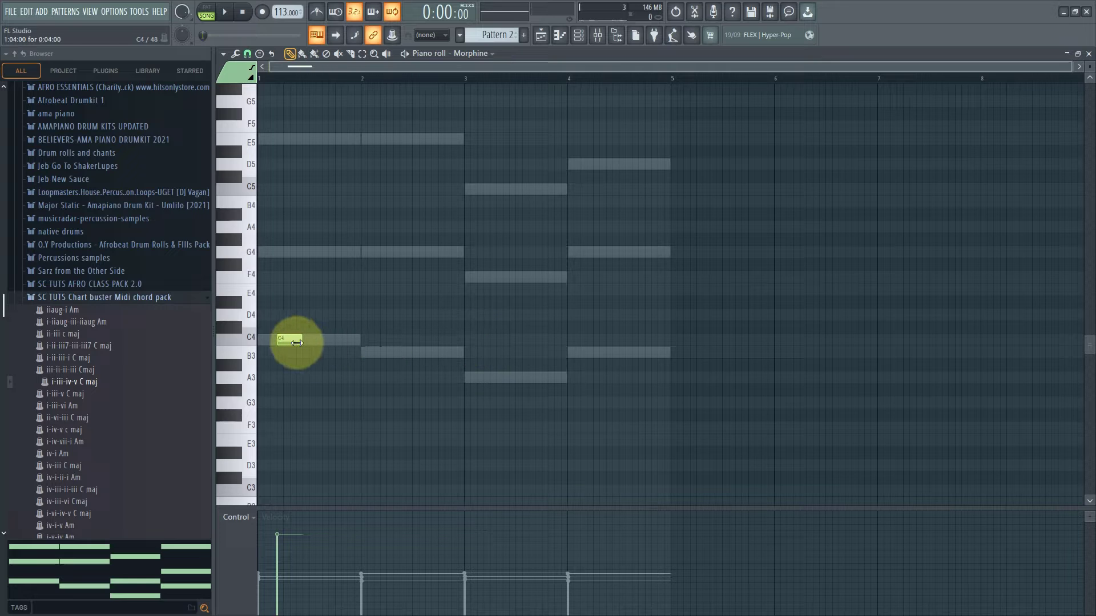
scroll(274, 337, up, 5)
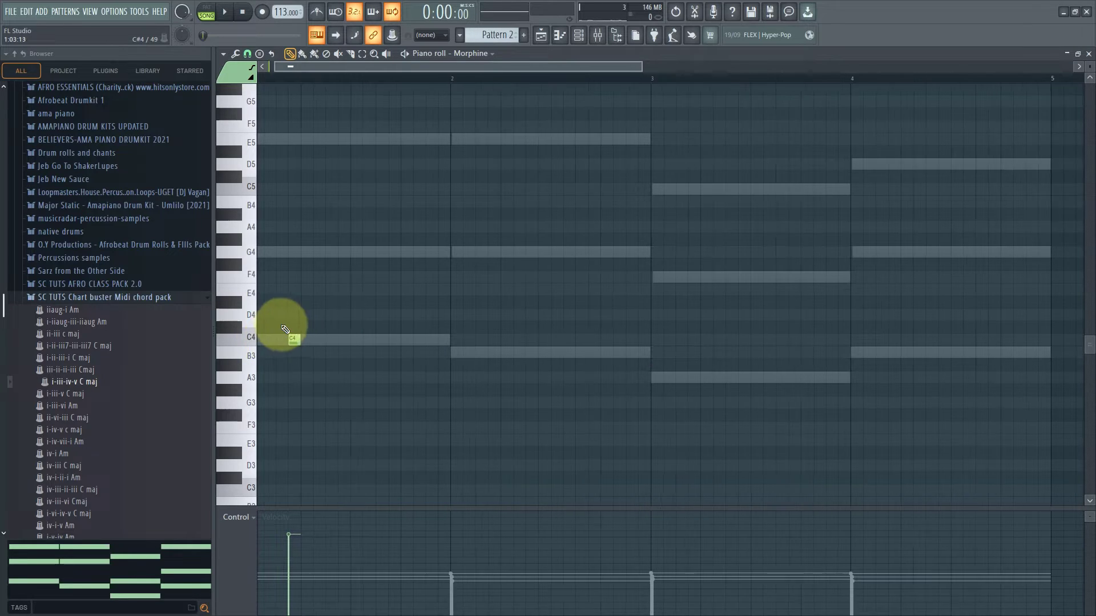
scroll(358, 174, down, 2)
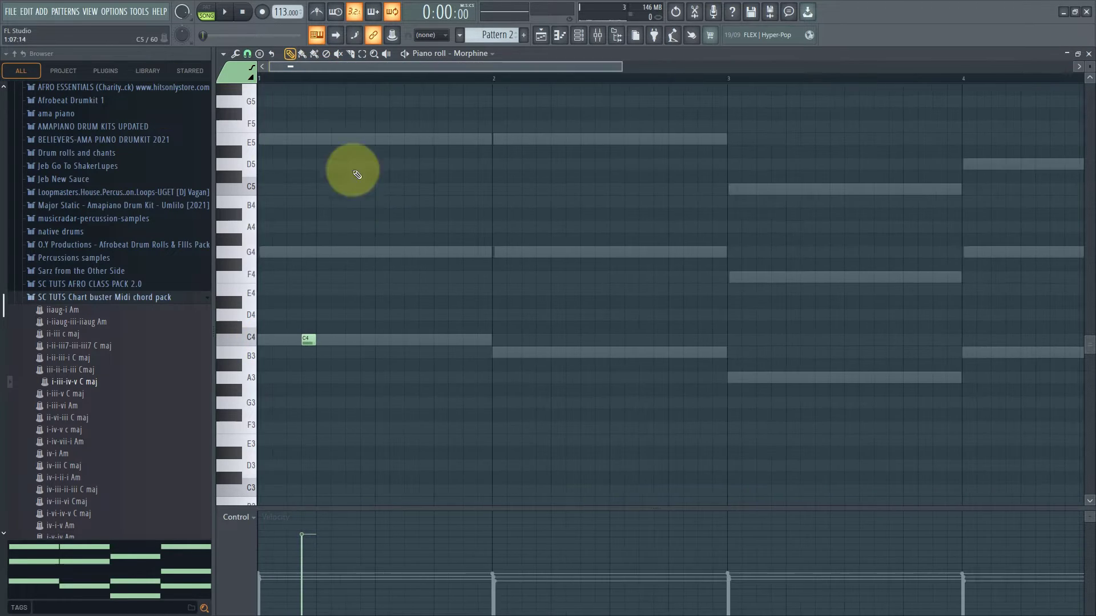
drag(494, 80, 369, 106)
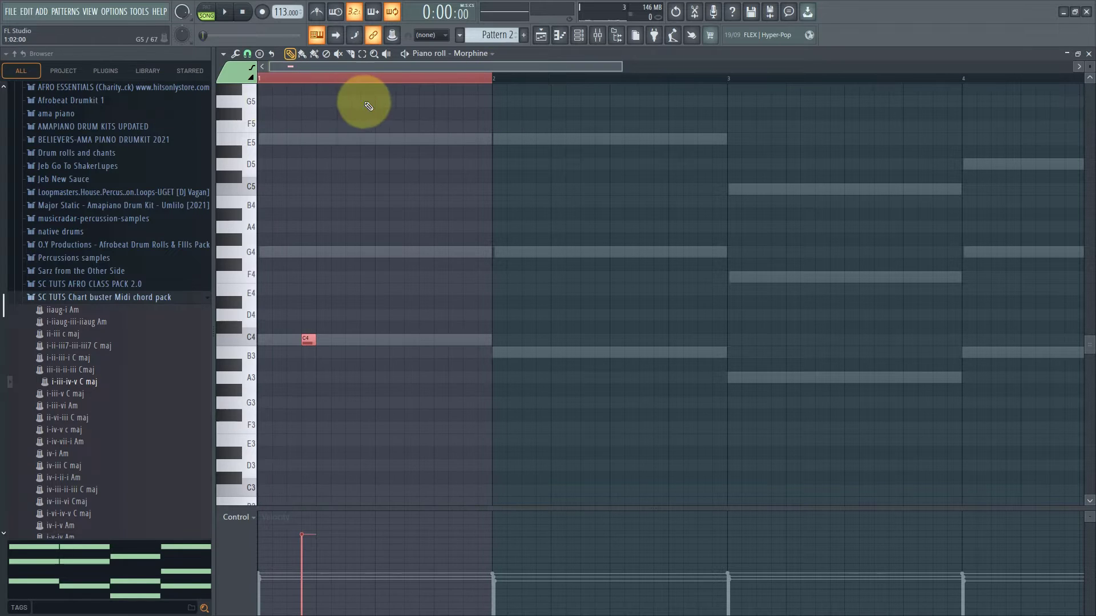
click(380, 83)
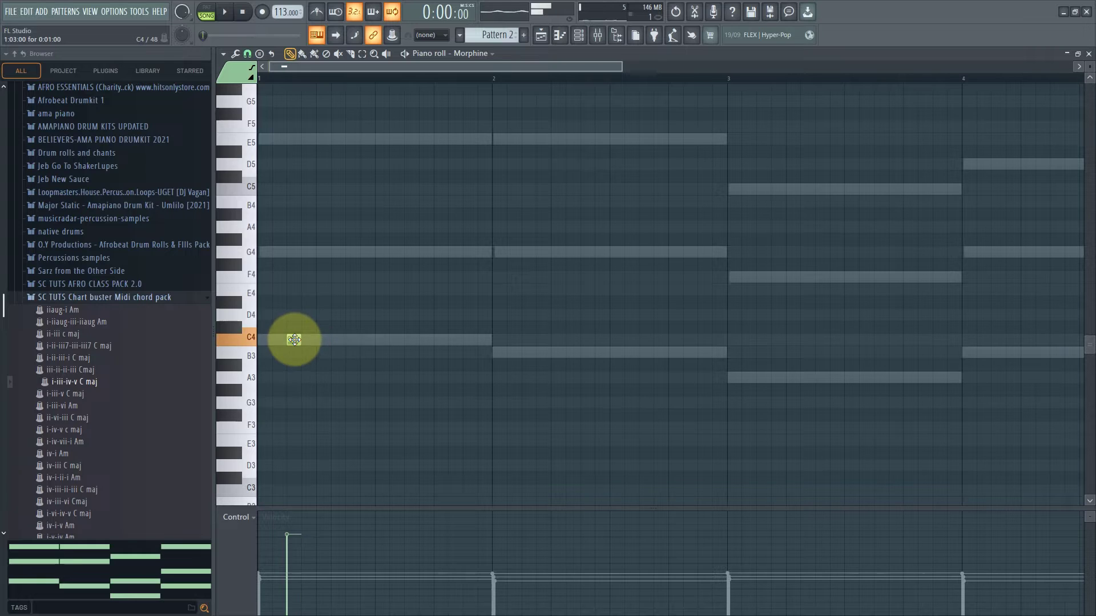
Raise the C4 note's velocity, then add a one-step C4 on step 7 of bar 1 and a B3 on step 3 of bar 2.
key(space)
drag(288, 533, 288, 521)
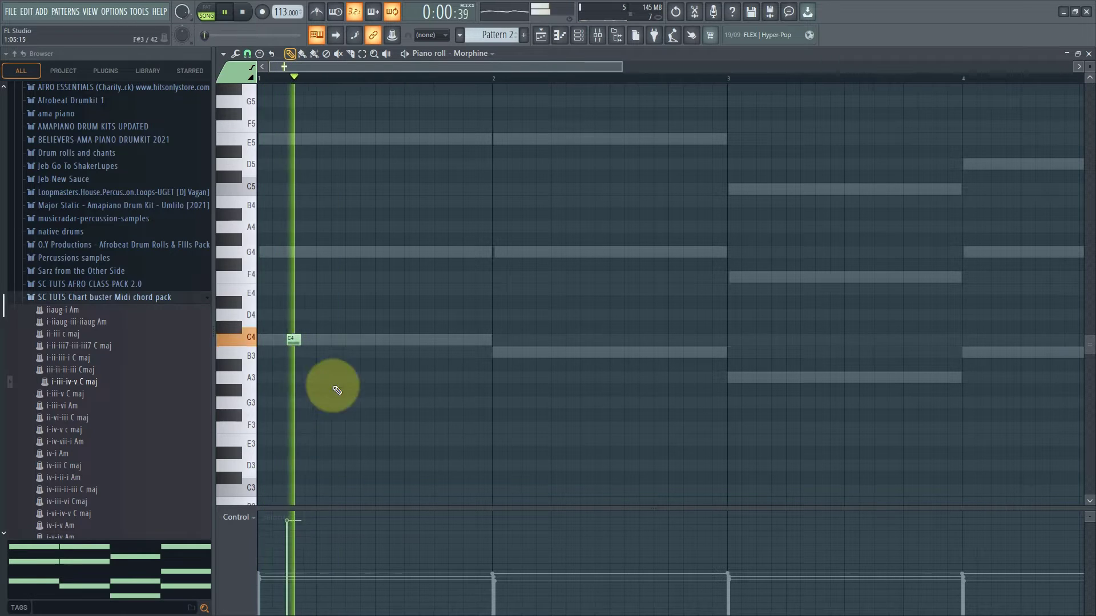
click(350, 251)
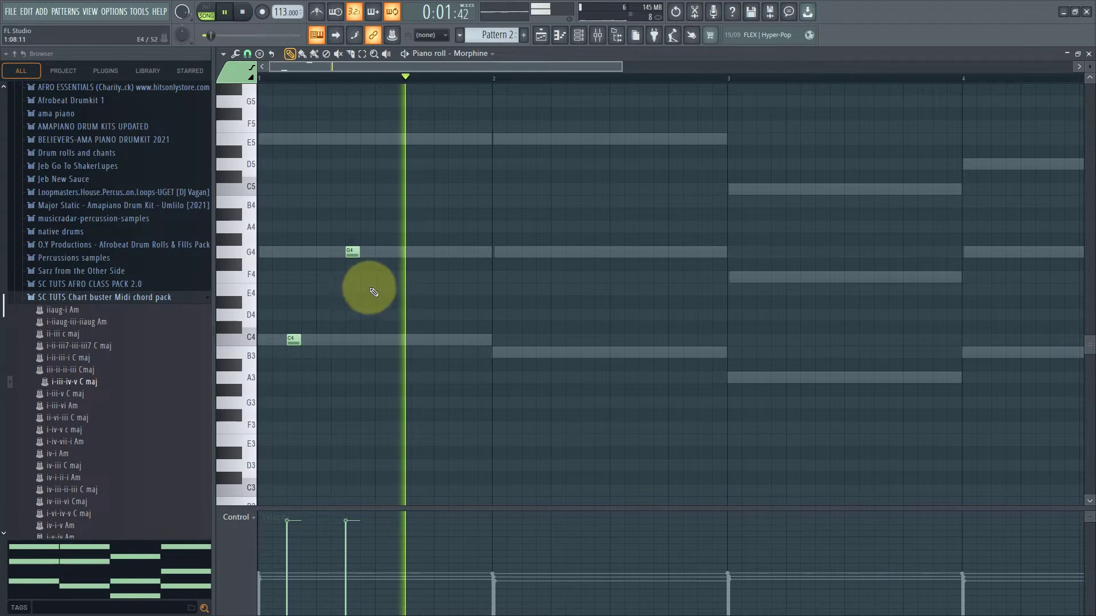
click(527, 352)
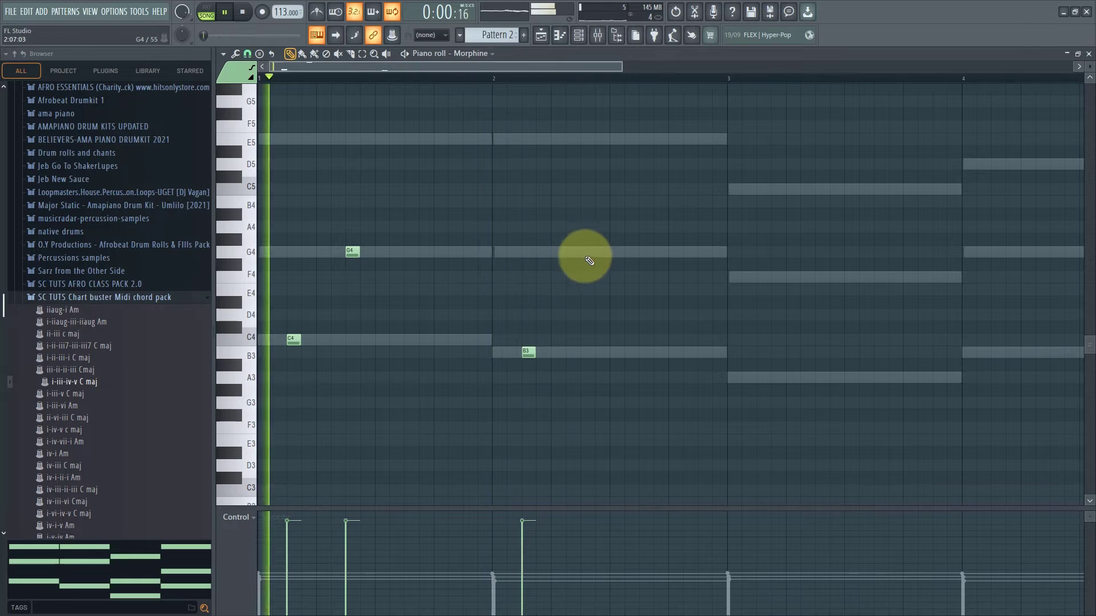
drag(350, 251, 346, 352)
key(space)
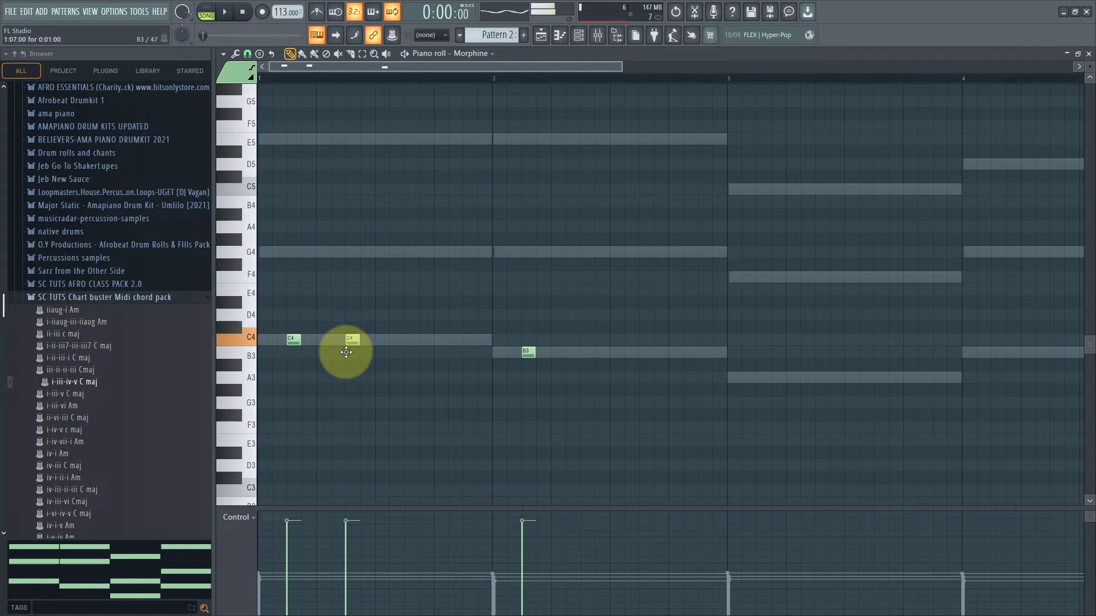
Add a one-step B3 on step 7 of bar 2 and raise the step 3 notes of bars 1 and 2 to G4.
key(space)
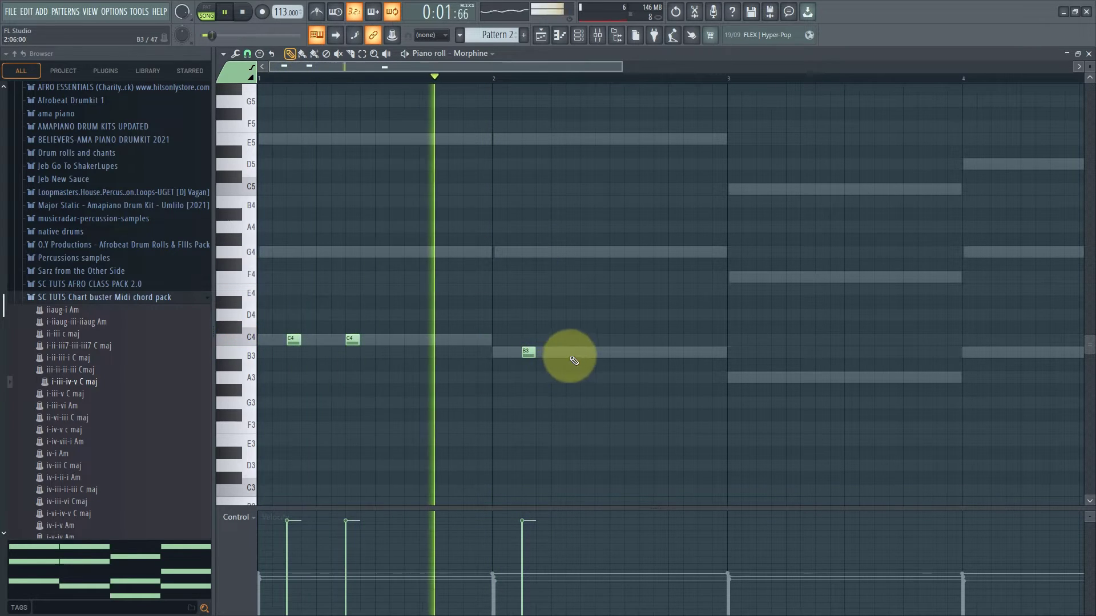
click(586, 352)
key(space)
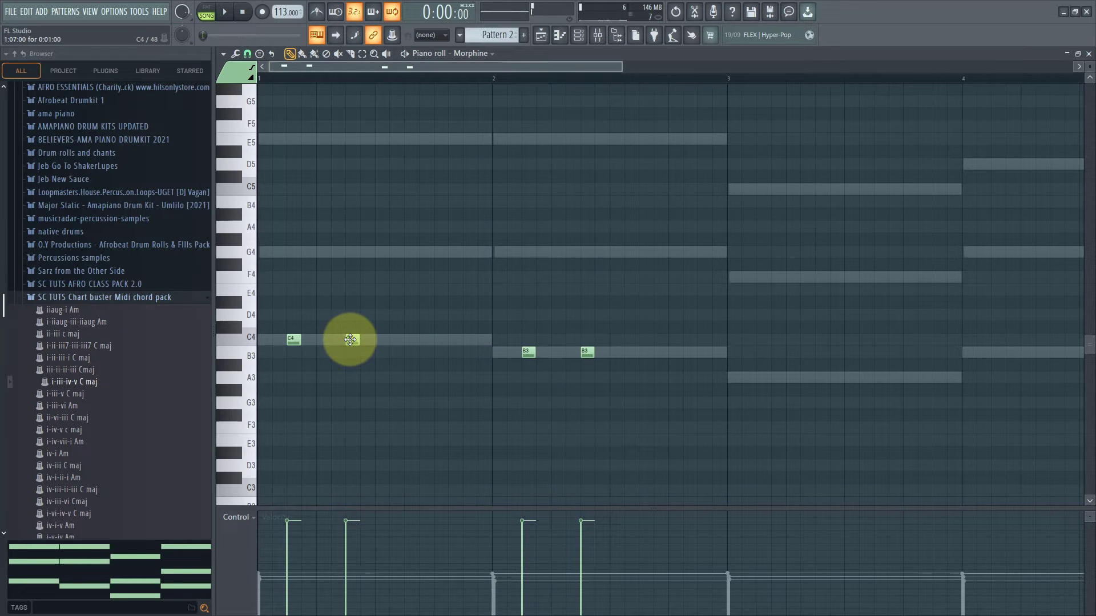
drag(291, 339, 292, 272)
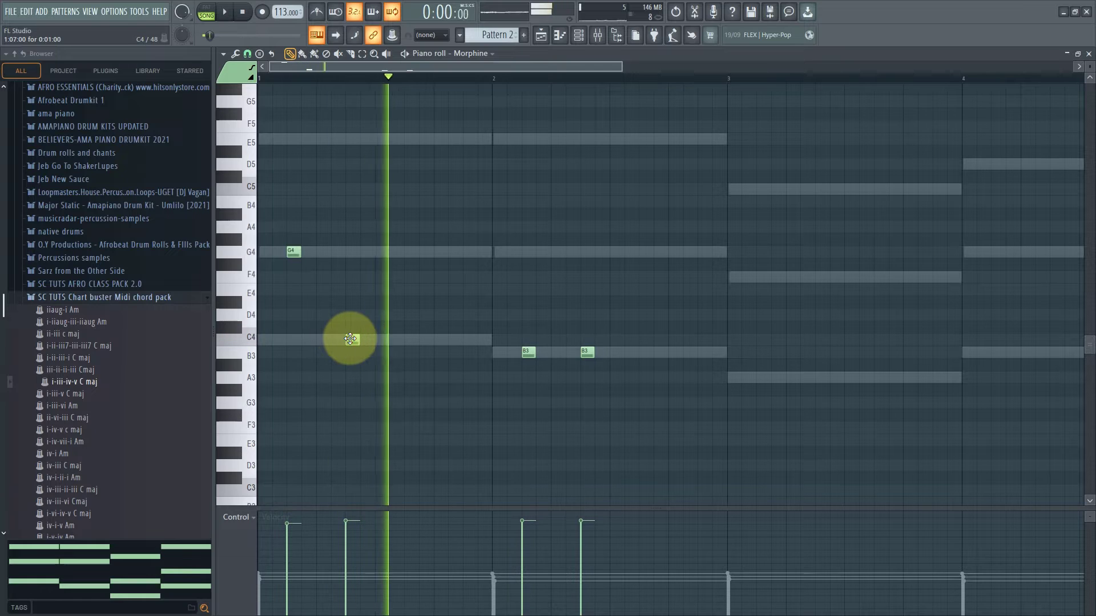
drag(533, 355, 531, 250)
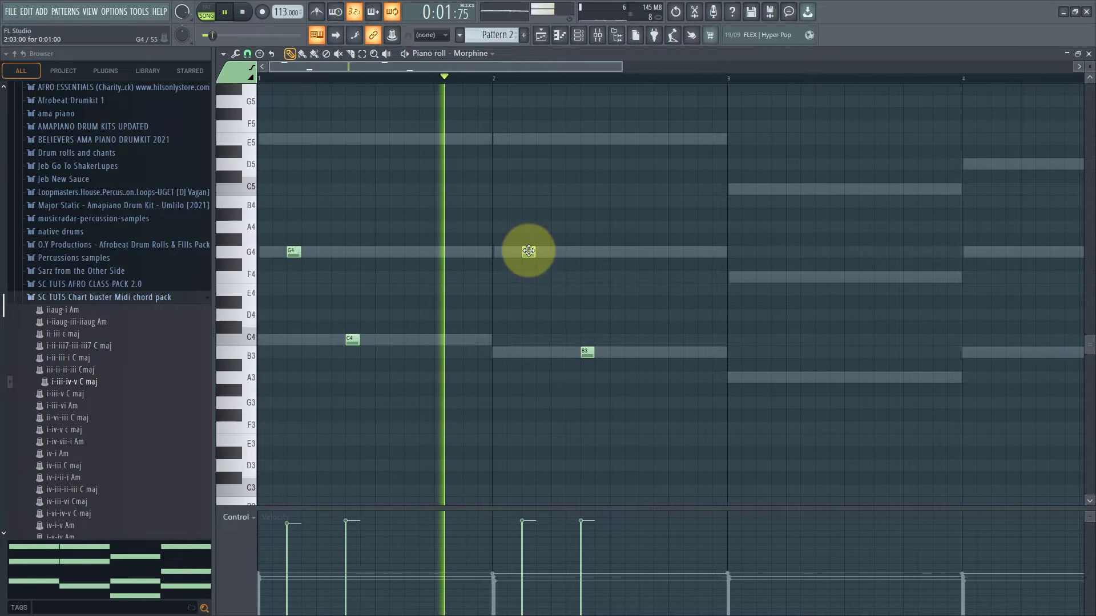
Add one-step notes to bar 3: an F4 on step 3 and an A3 on step 7.
scroll(611, 371, down, 1)
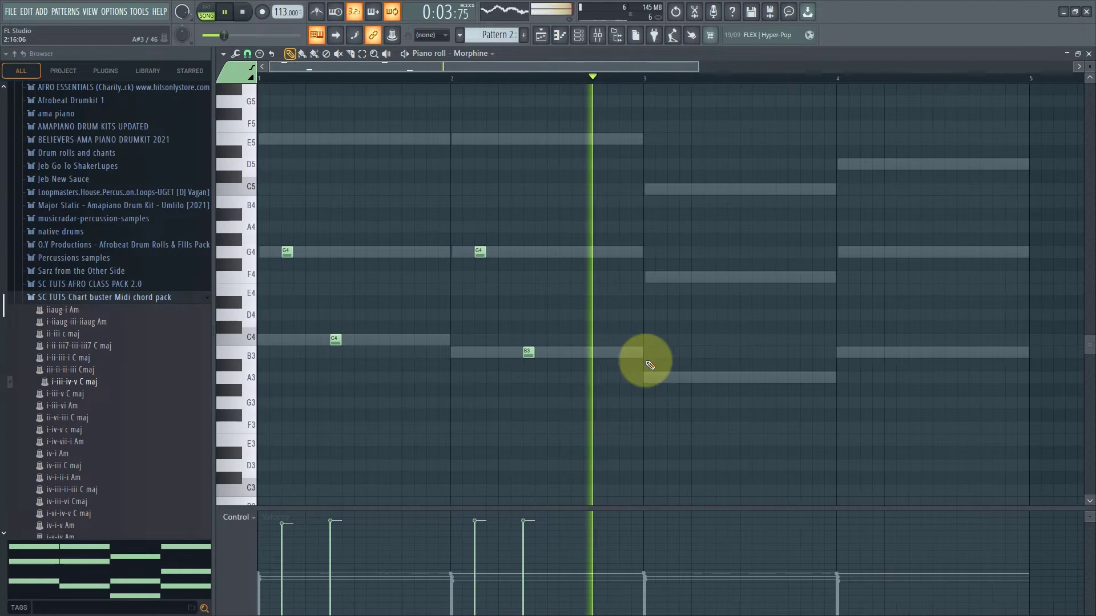
click(674, 278)
click(721, 279)
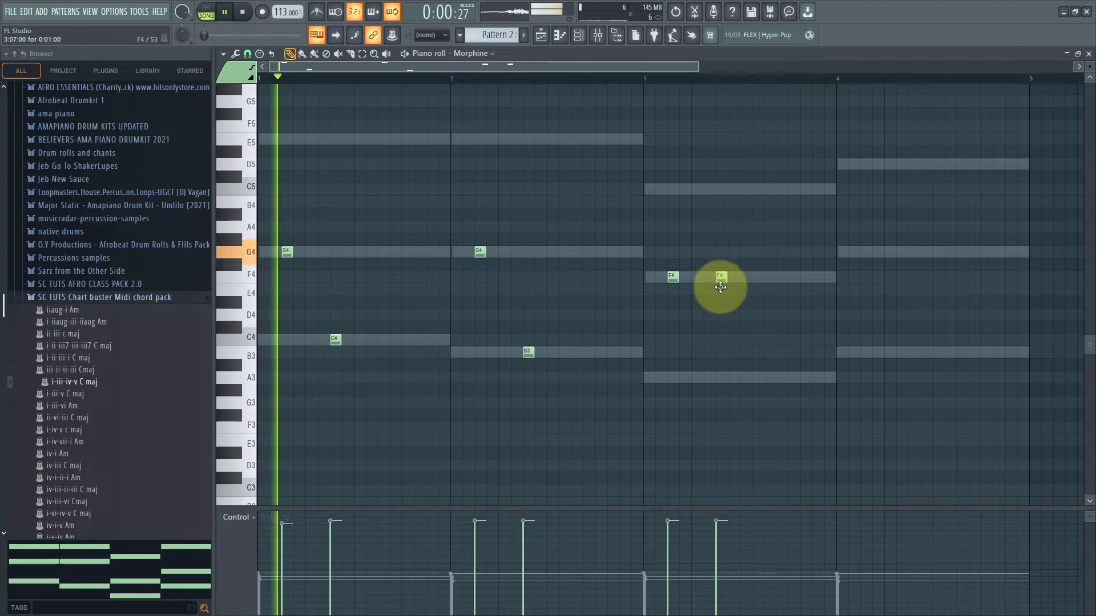
drag(721, 278, 715, 387)
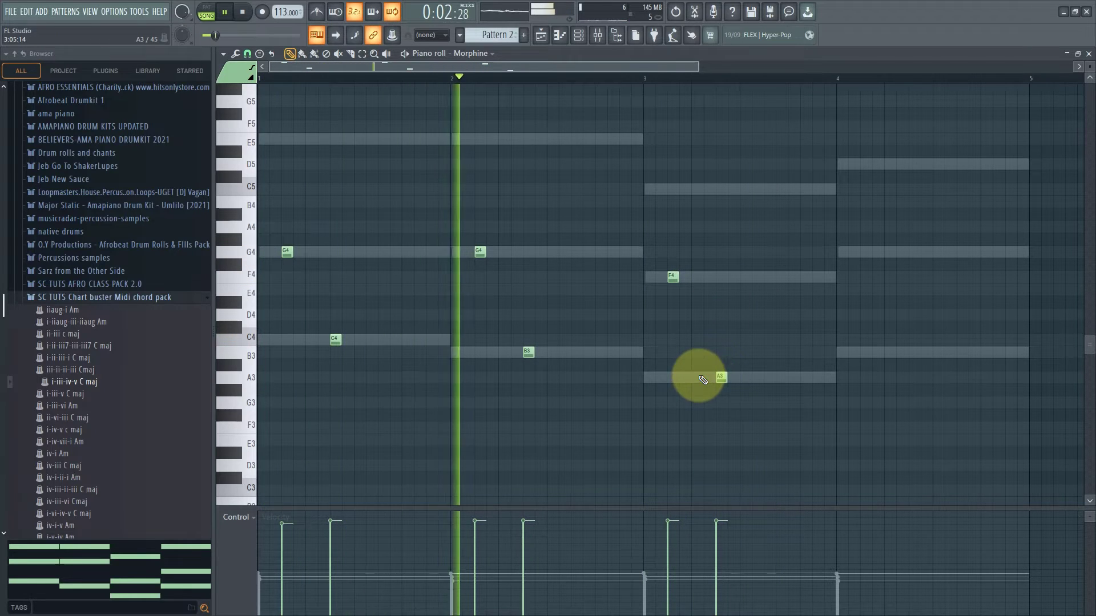
Add a G4 on step 3 and a B3 on step 7 of bar 4, and play back the melody.
scroll(699, 343, down, 1)
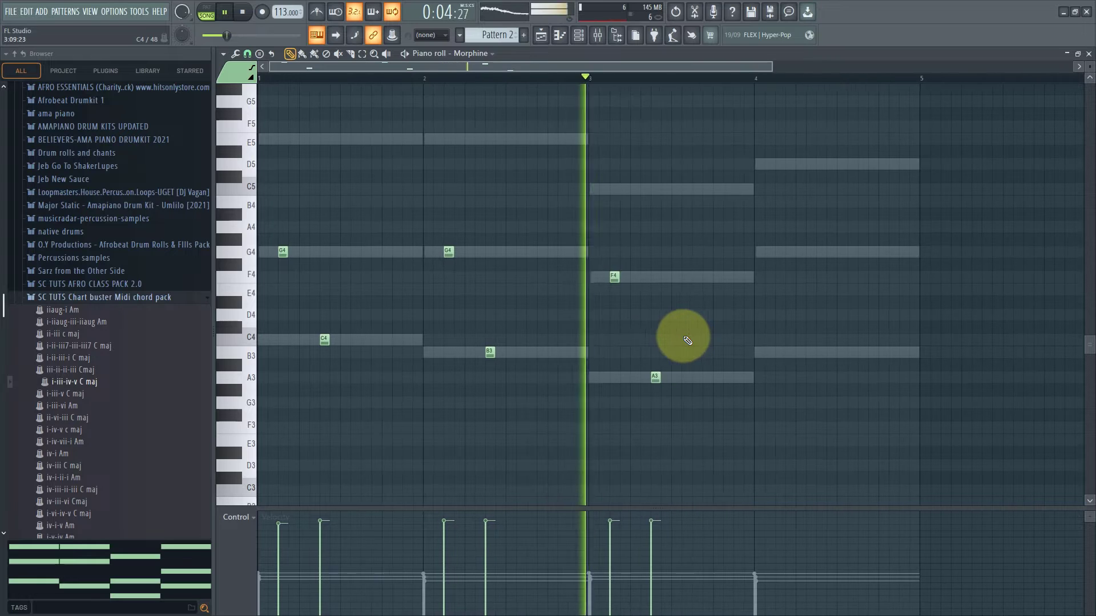
click(776, 253)
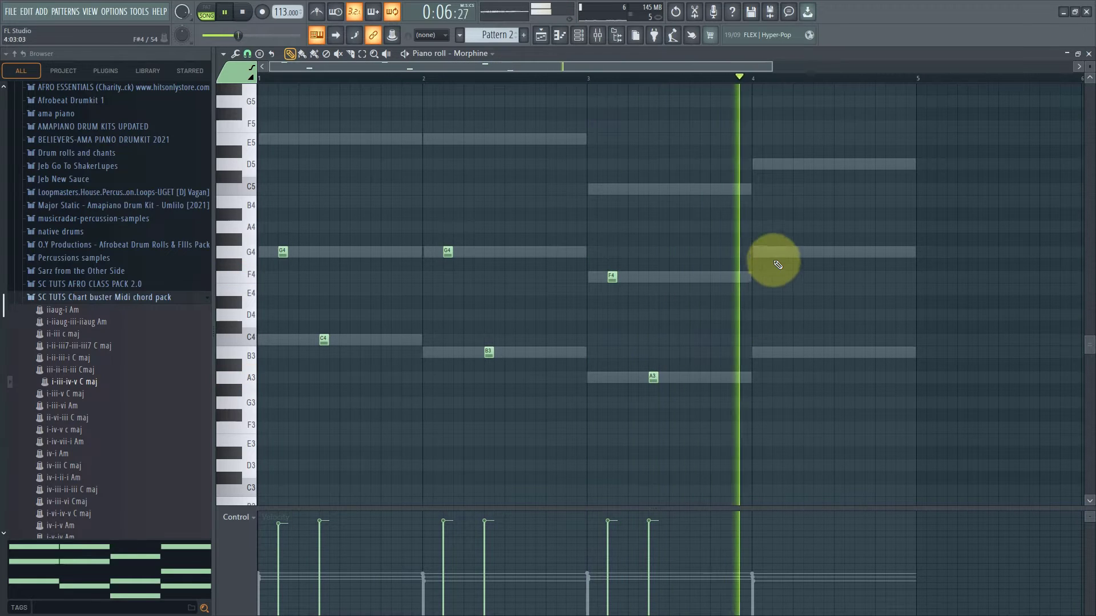
key(space)
click(824, 353)
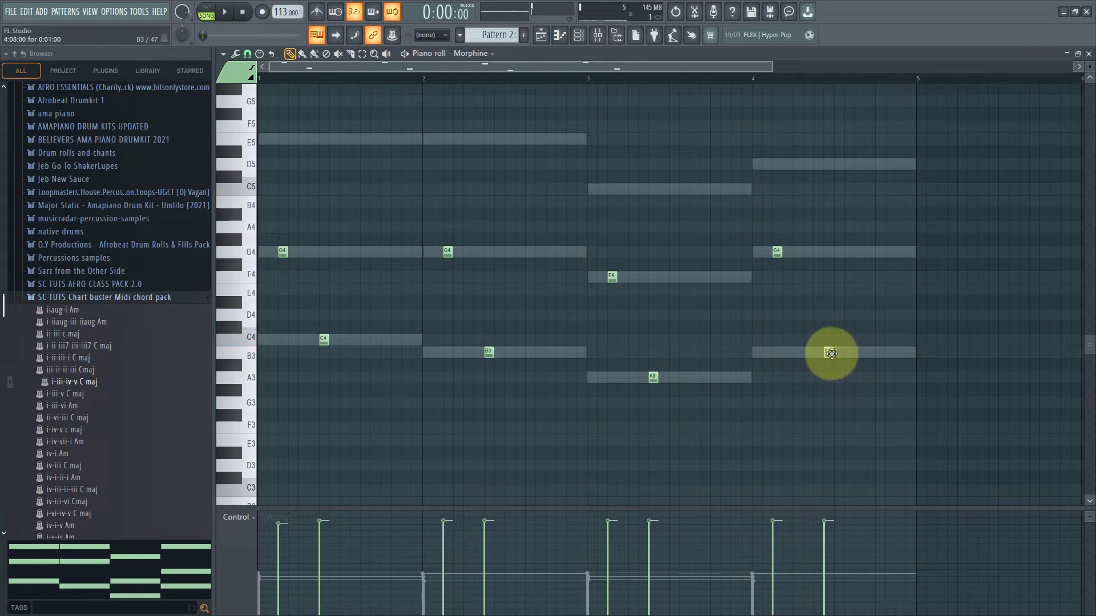
key(space)
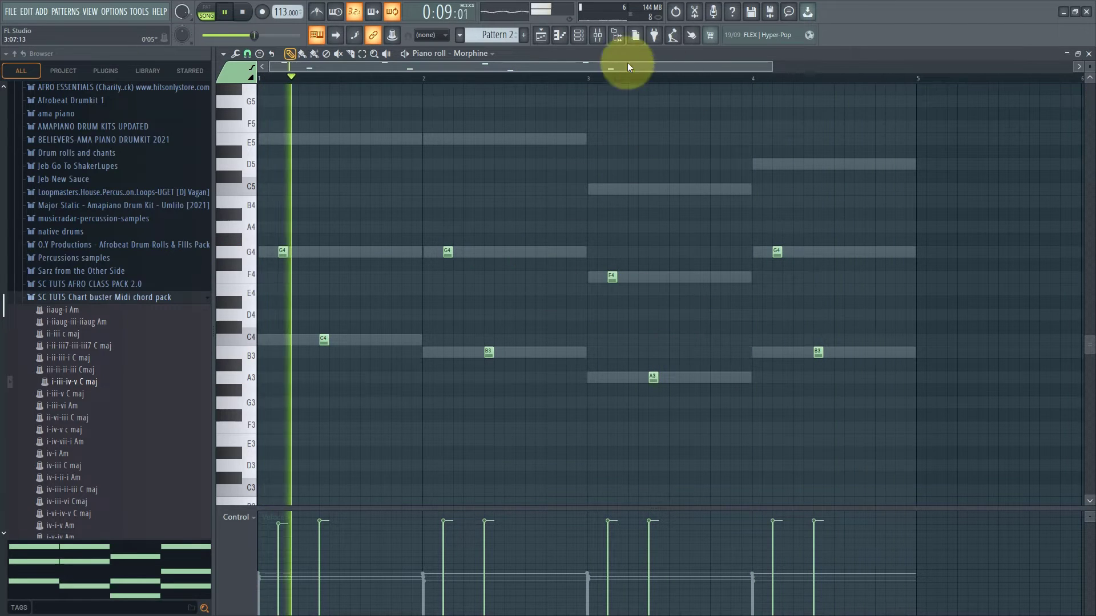
Return to the playlist and set the SC TUTS TOP LOOP (28) audio clip's channel volume to 27%.
click(579, 34)
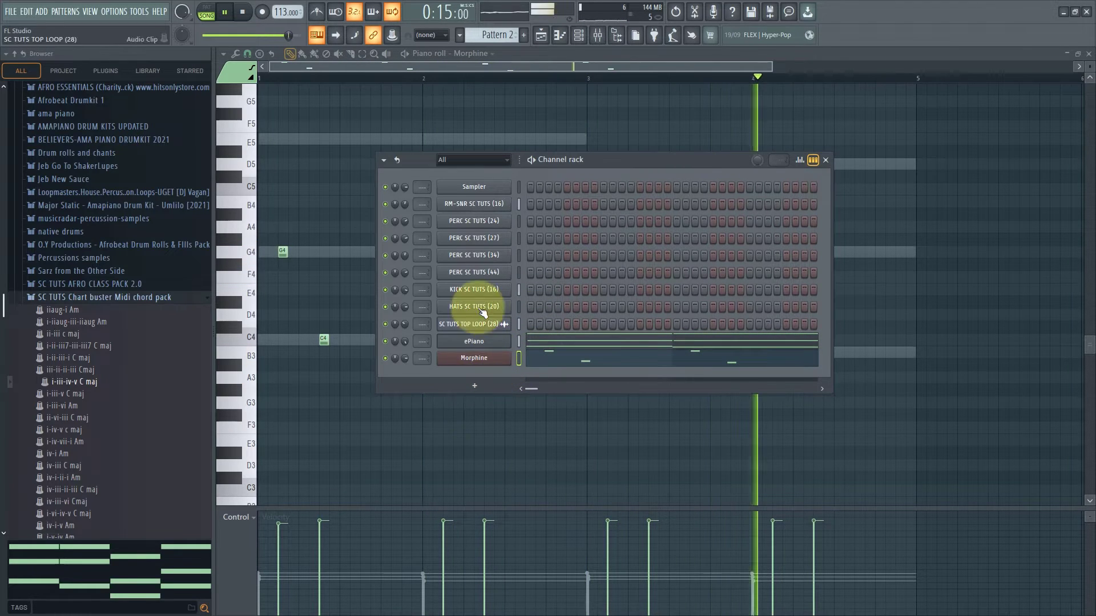
click(540, 35)
key(space)
click(403, 133)
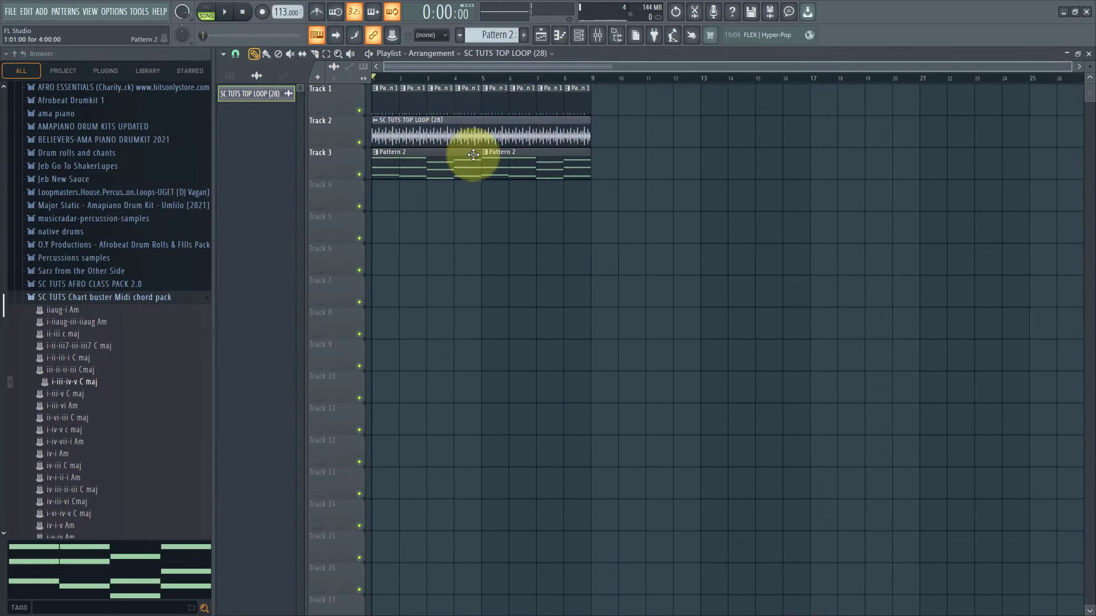
double_click(476, 118)
mouse_move(628, 208)
mouse_down()
mouse_move(631, 232)
mouse_move(631, 203)
mouse_up()
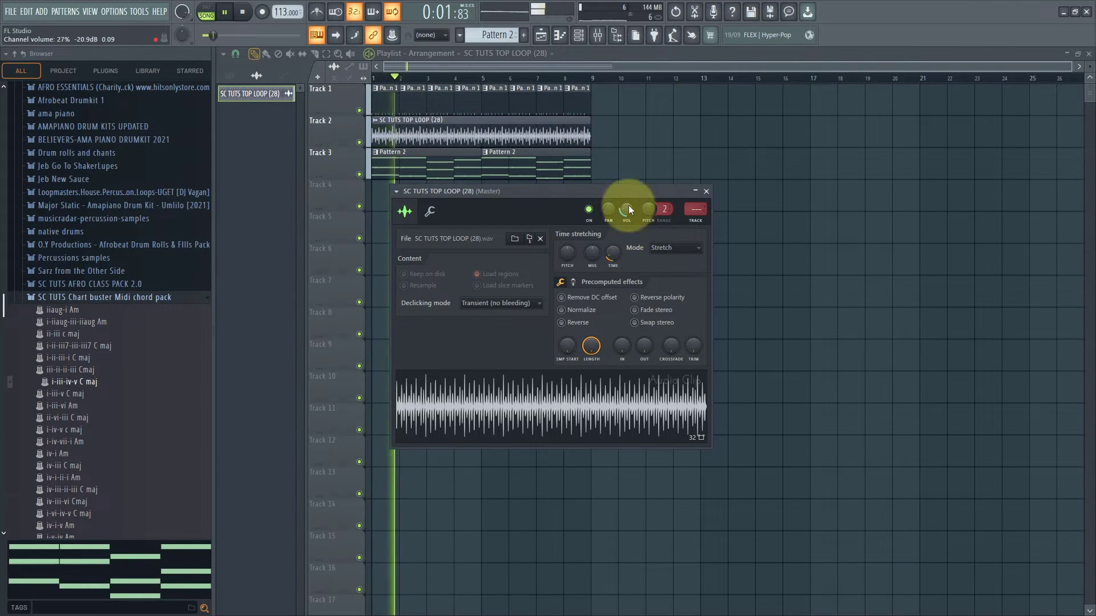
Select Pattern 2 and add a second Morphine instrument to the channel rack.
click(508, 170)
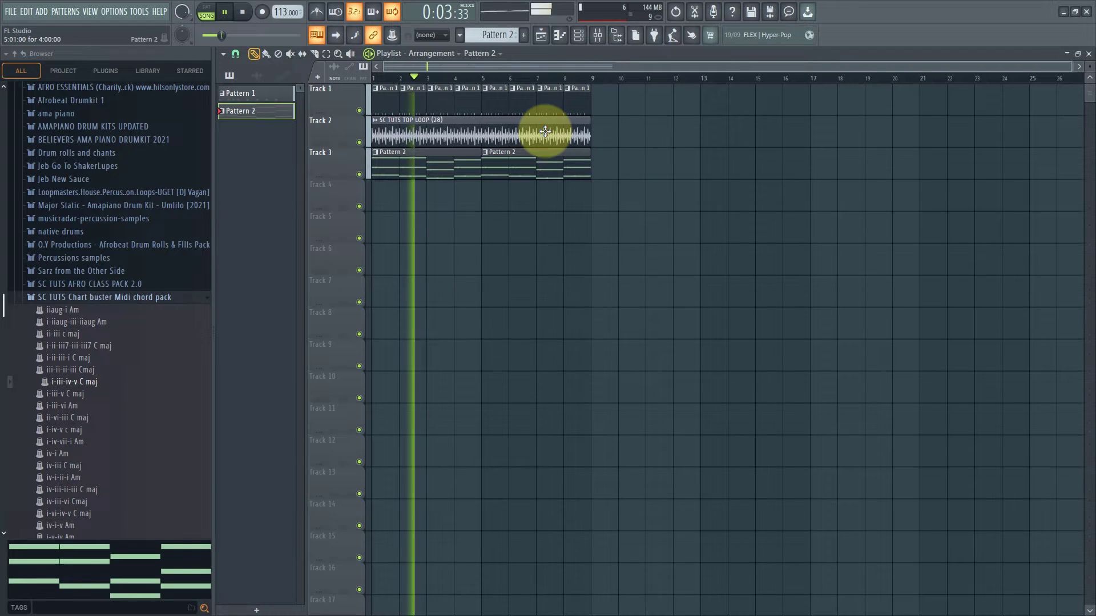
click(579, 35)
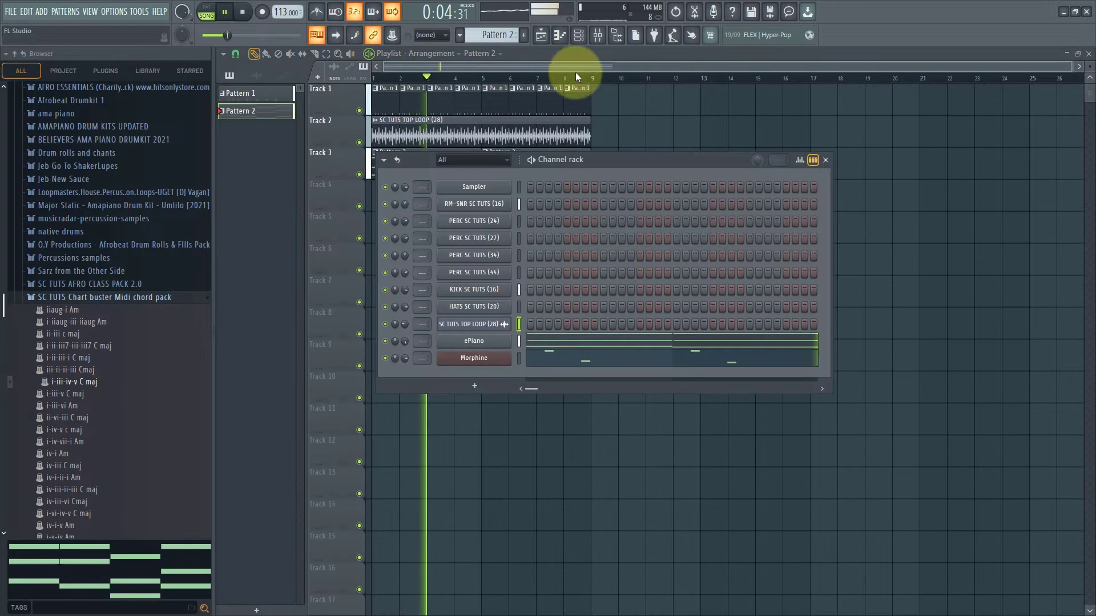
click(475, 387)
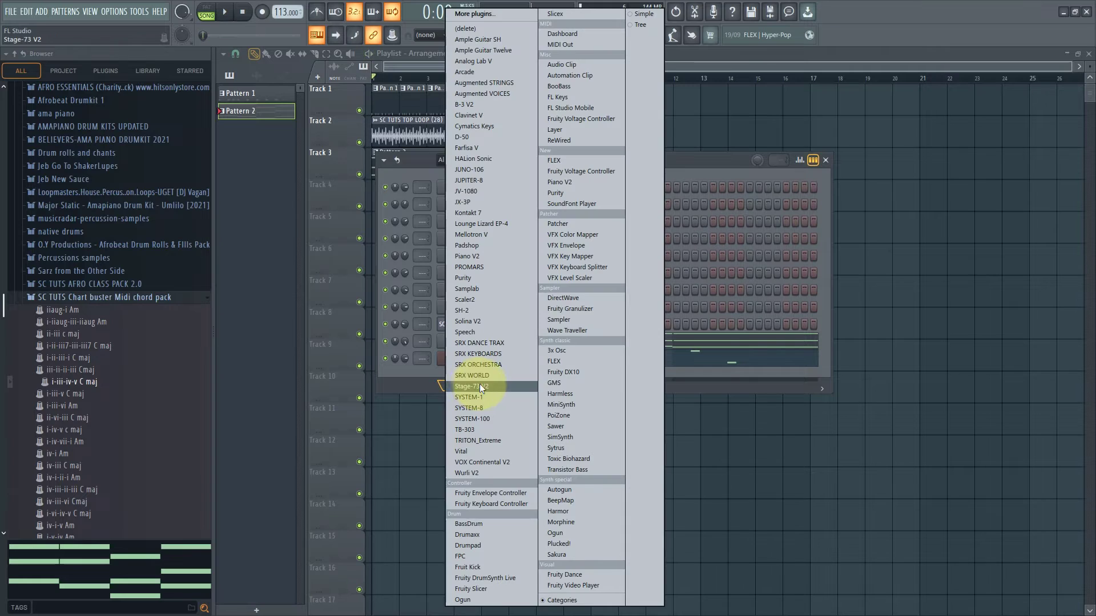
key(m)
key(m)
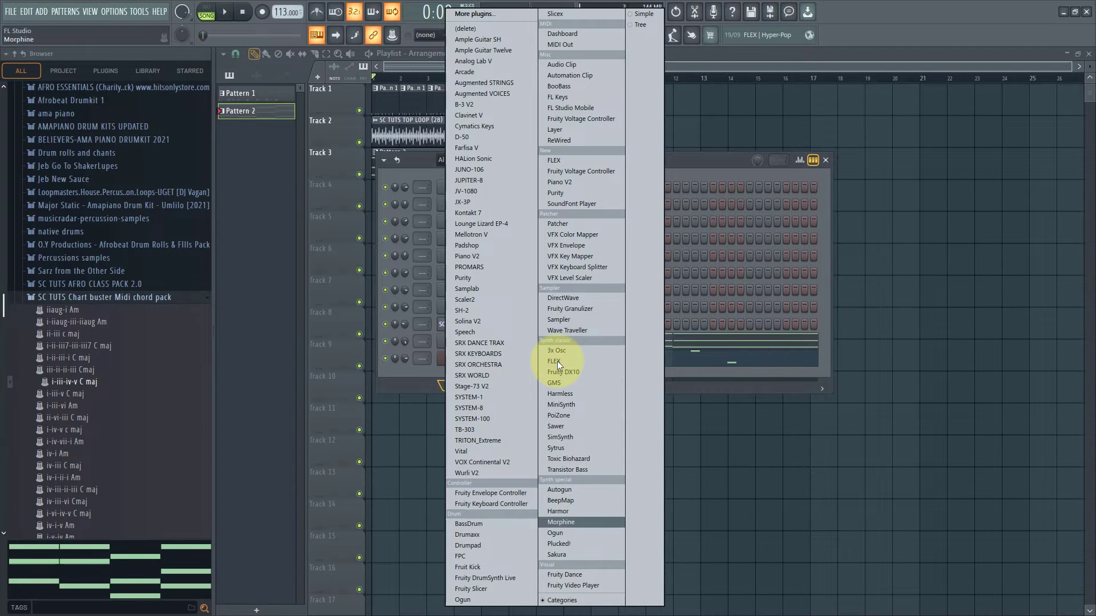
key(Return)
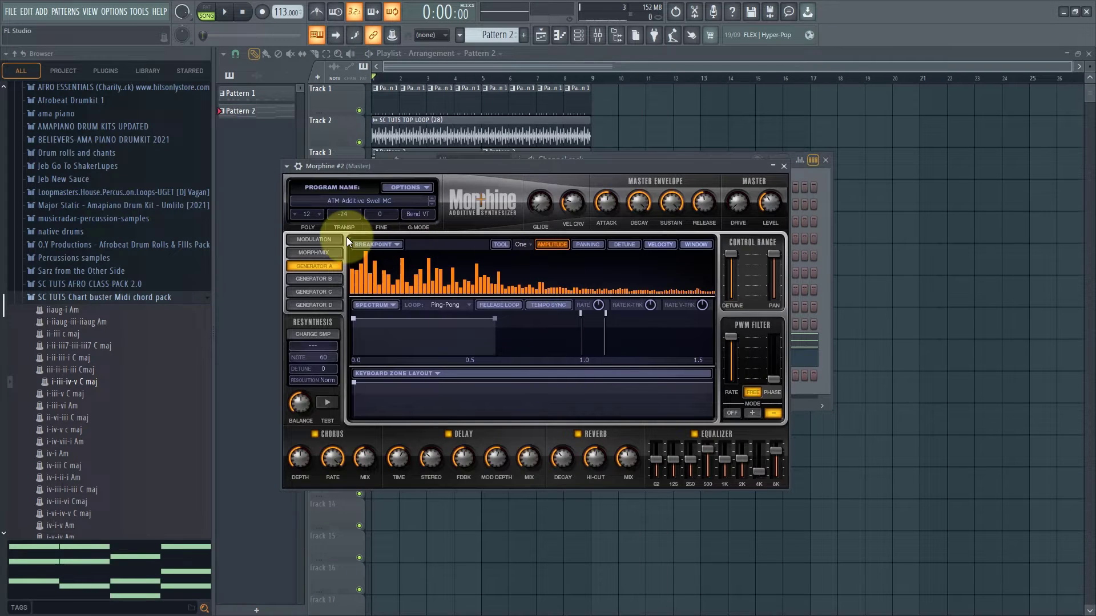
Audition KBD Excited FG from the new Morphine's Keyboards bank, and step forward to the KBD FlutterFly FG preset.
click(356, 198)
click(432, 282)
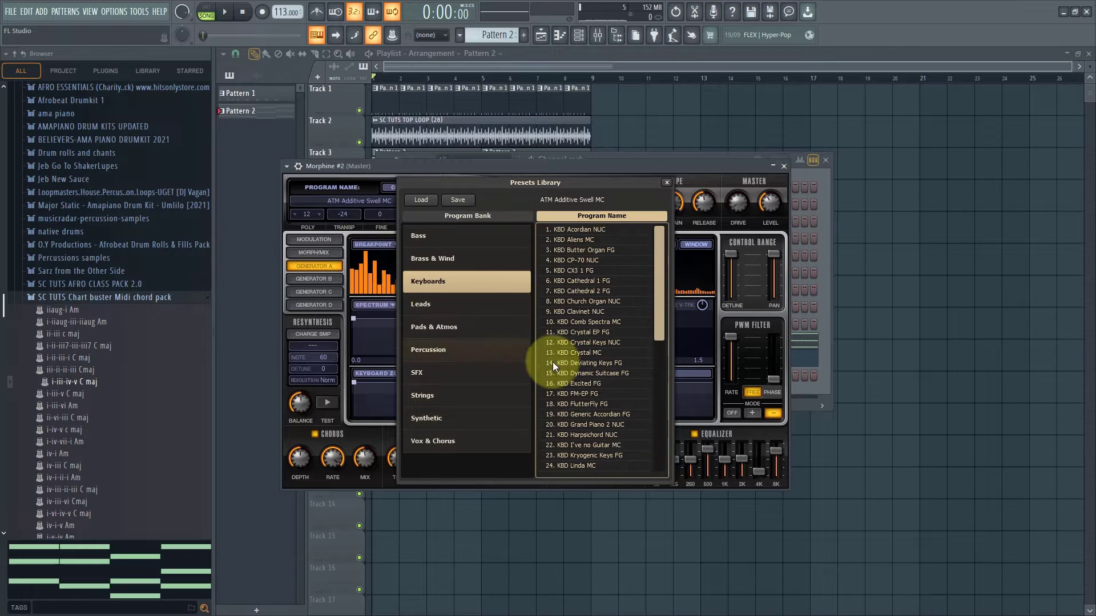
click(578, 373)
double_click(582, 386)
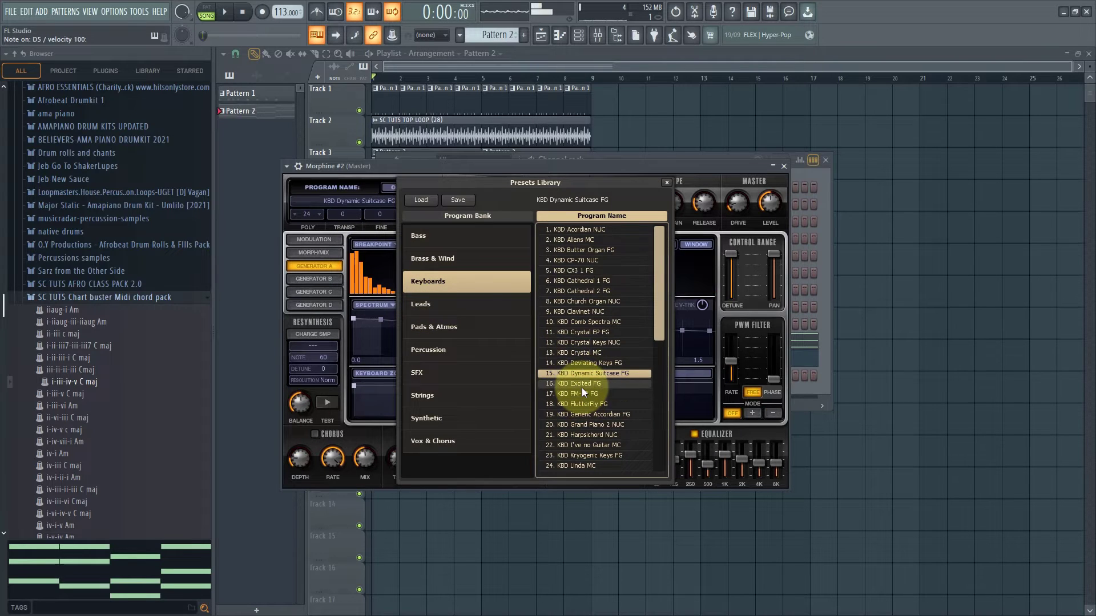
key(z)
key(x)
key(c)
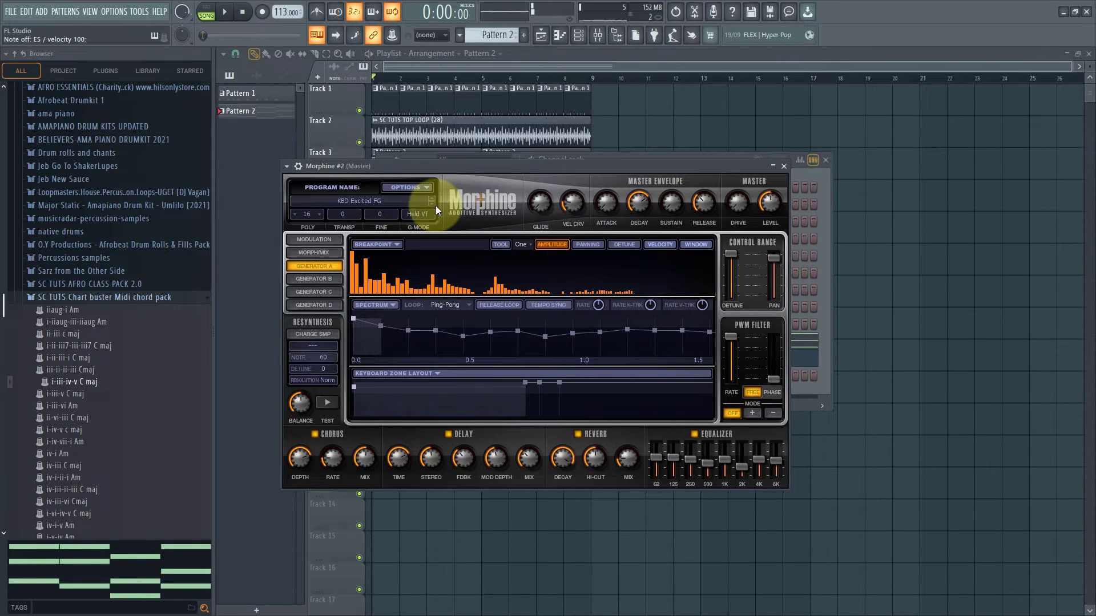
click(433, 204)
key(z)
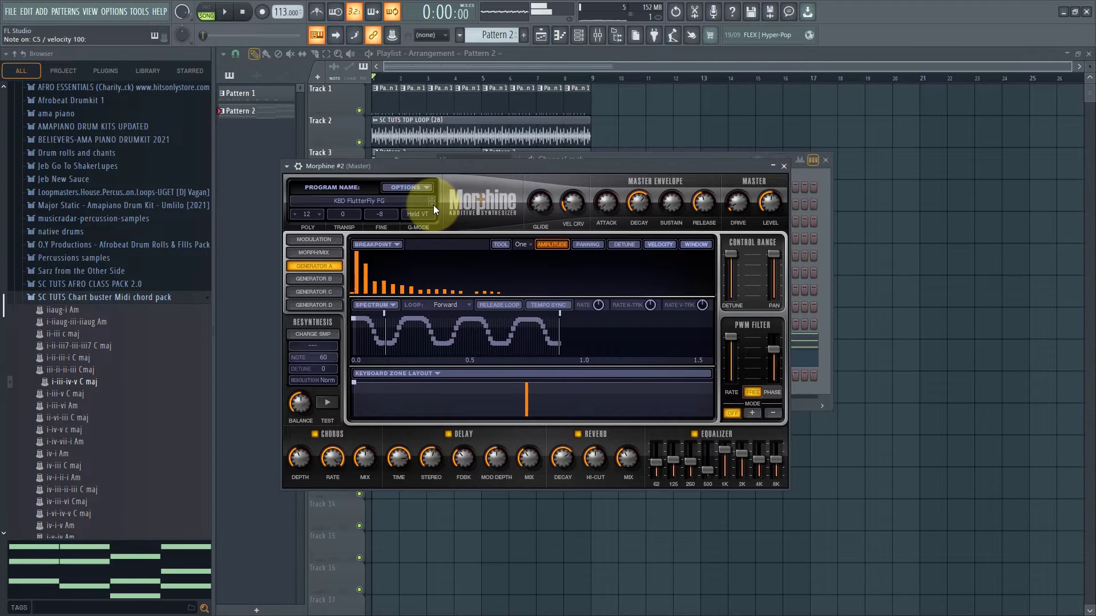
Close the Morphine #2 window, play the beat briefly and open the Morphine #2 channel's piano roll.
click(783, 166)
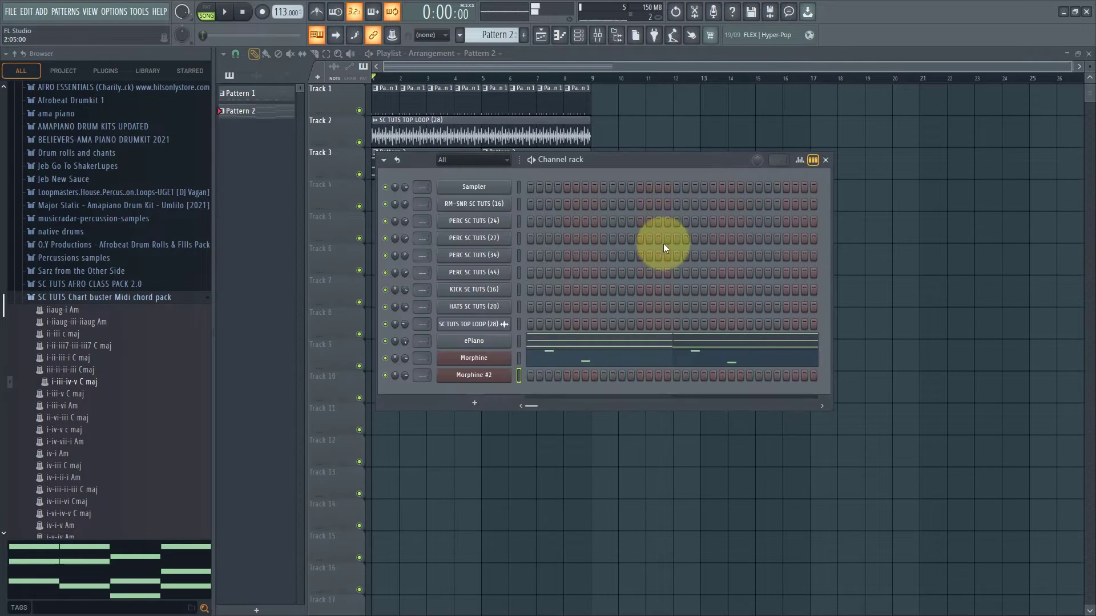
key(space)
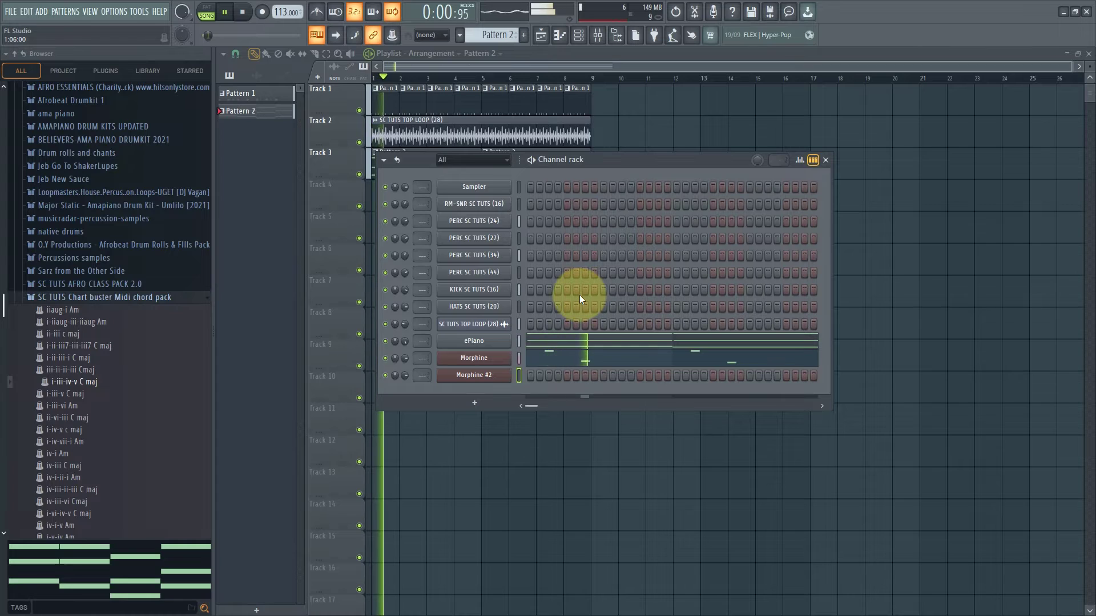
right_click(469, 378)
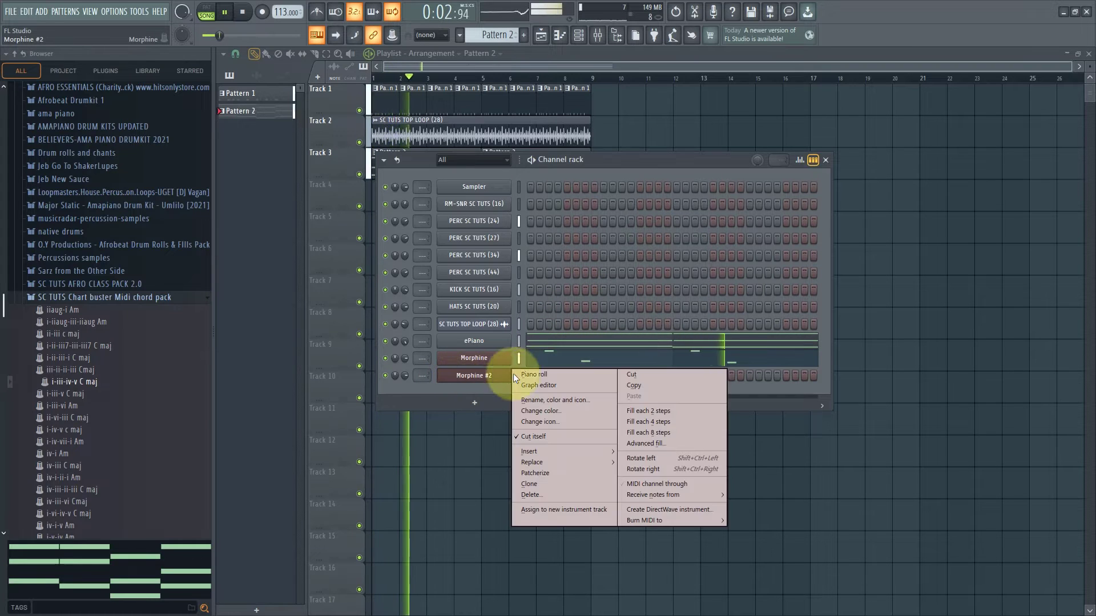
click(533, 376)
key(space)
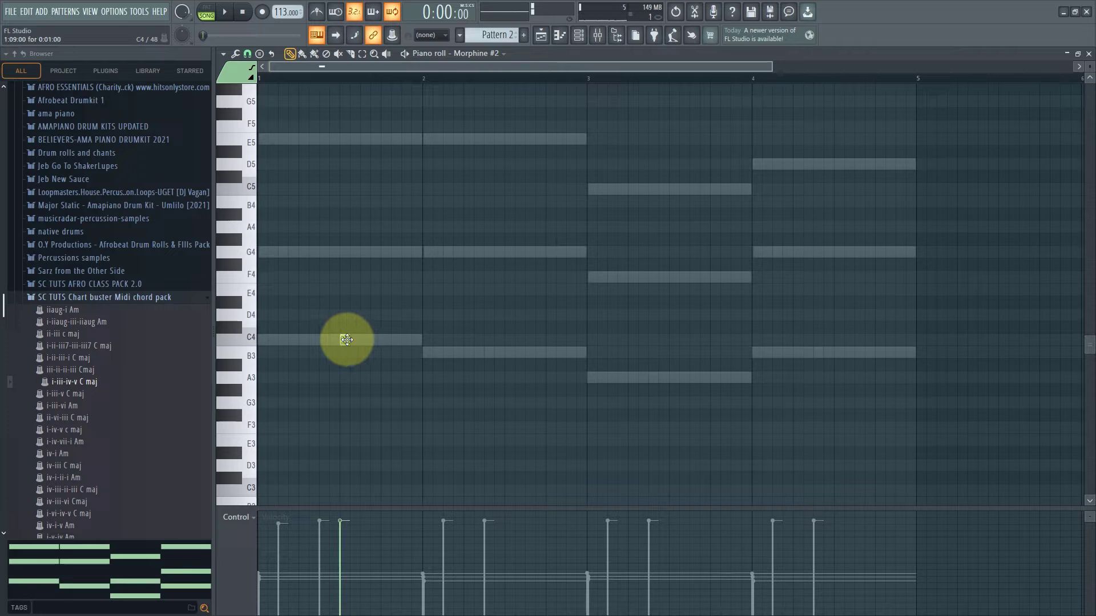
Try a four-step C4 on step 9 of bar 1 and a B3 on step 9 of bar 2.
key(space)
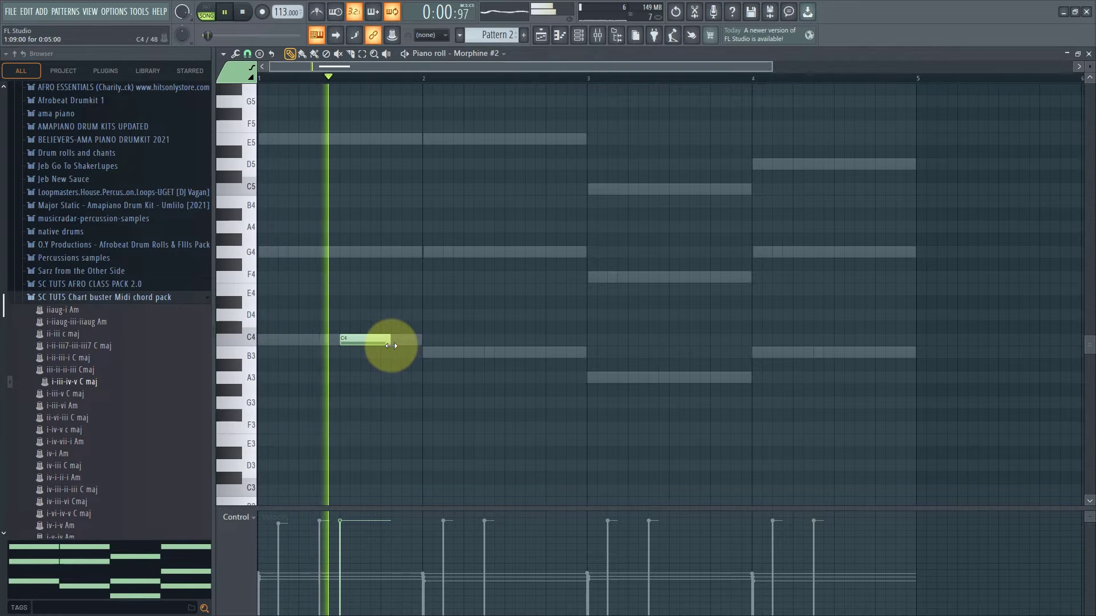
drag(391, 345, 379, 342)
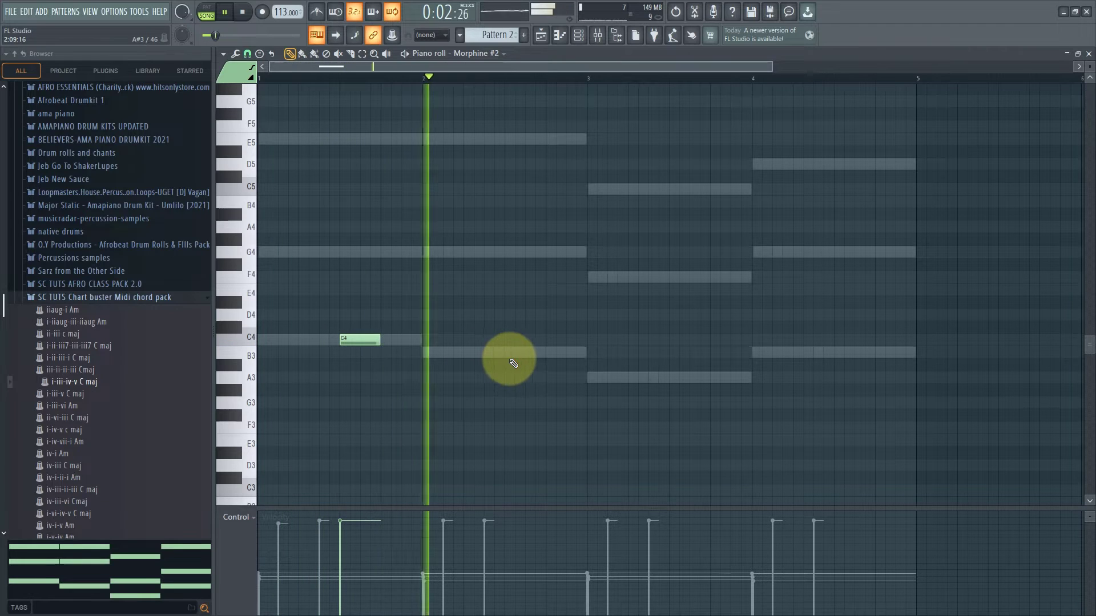
click(507, 352)
key(space)
Use an eight-step G4 on step 9 of bar 1 and replace bar 3's A3 with an eight-step F4 on step 9.
key(space)
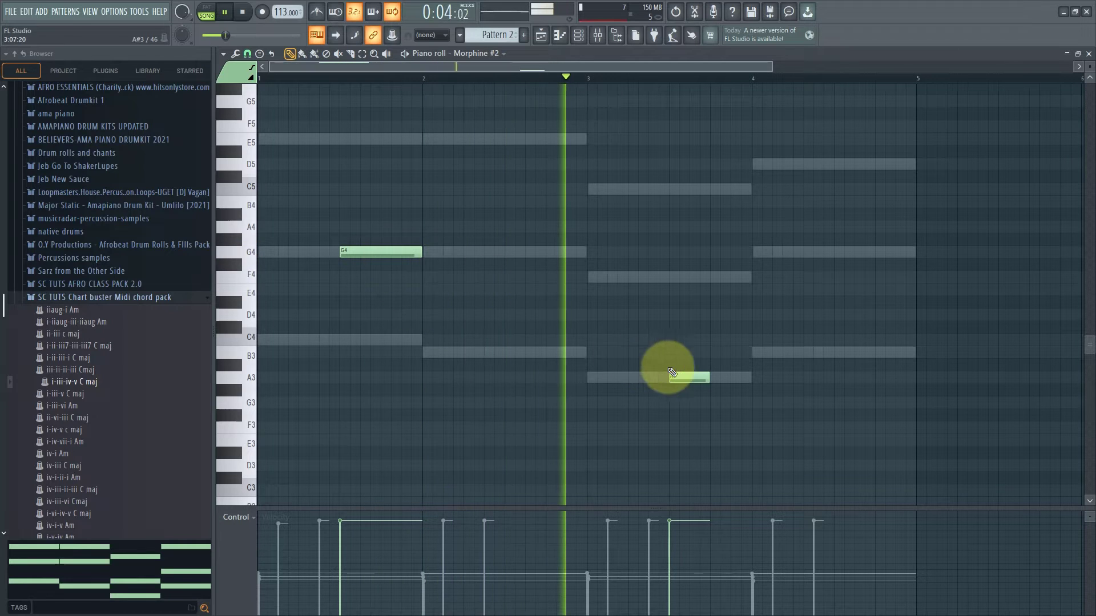
right_click(679, 377)
click(672, 278)
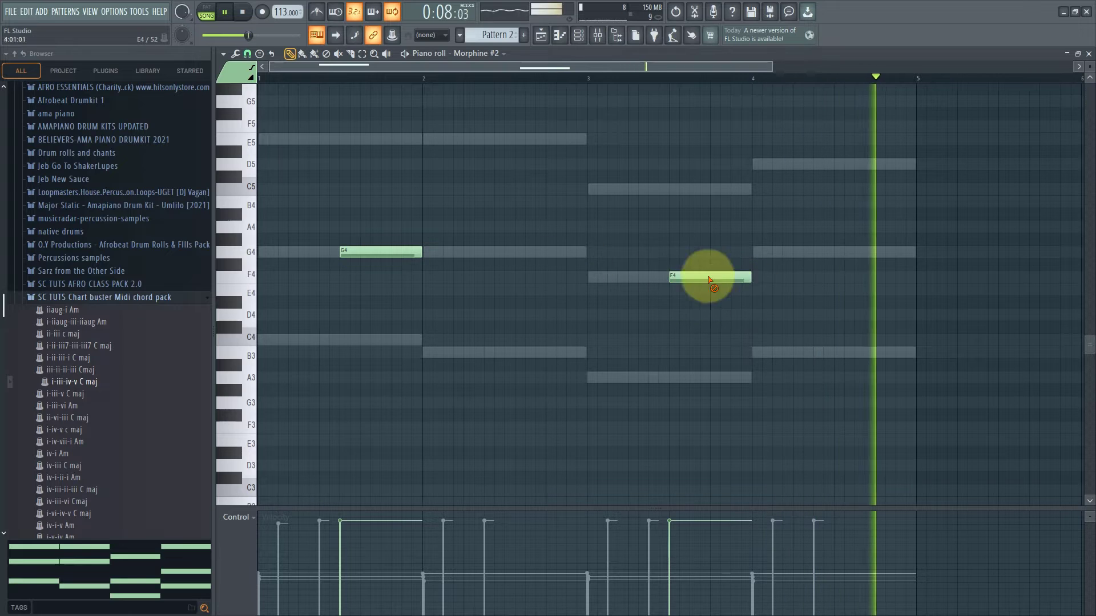
Delete bar 3's F4, turn bar 1's G4 into a four-step C4 on step 9, and add a four-step A3 on step 9 of bar 3.
right_click(709, 278)
key(space)
drag(357, 252, 367, 337)
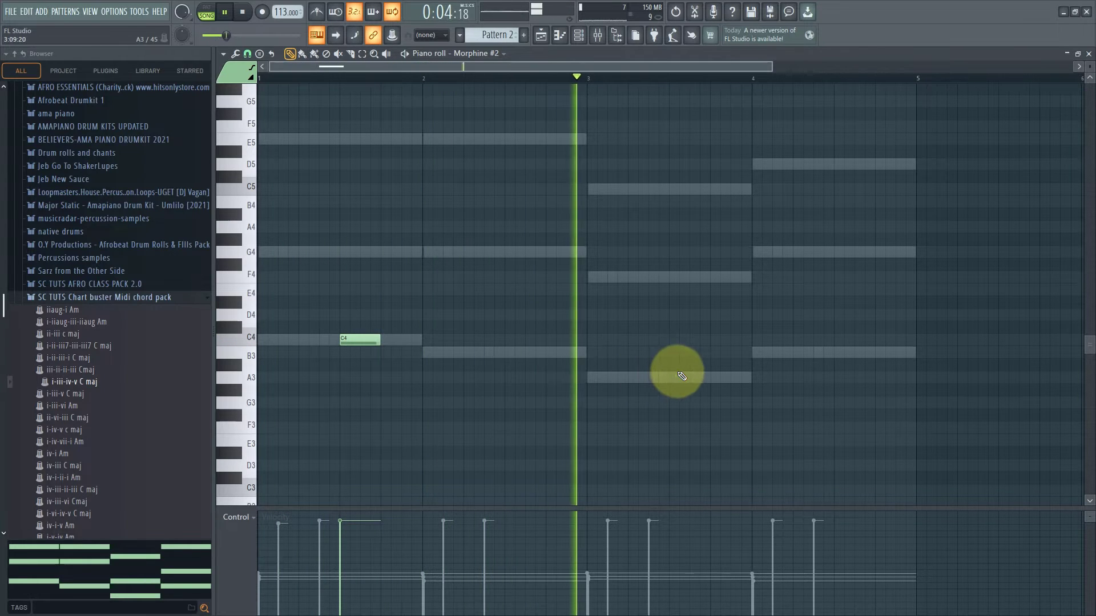
click(678, 377)
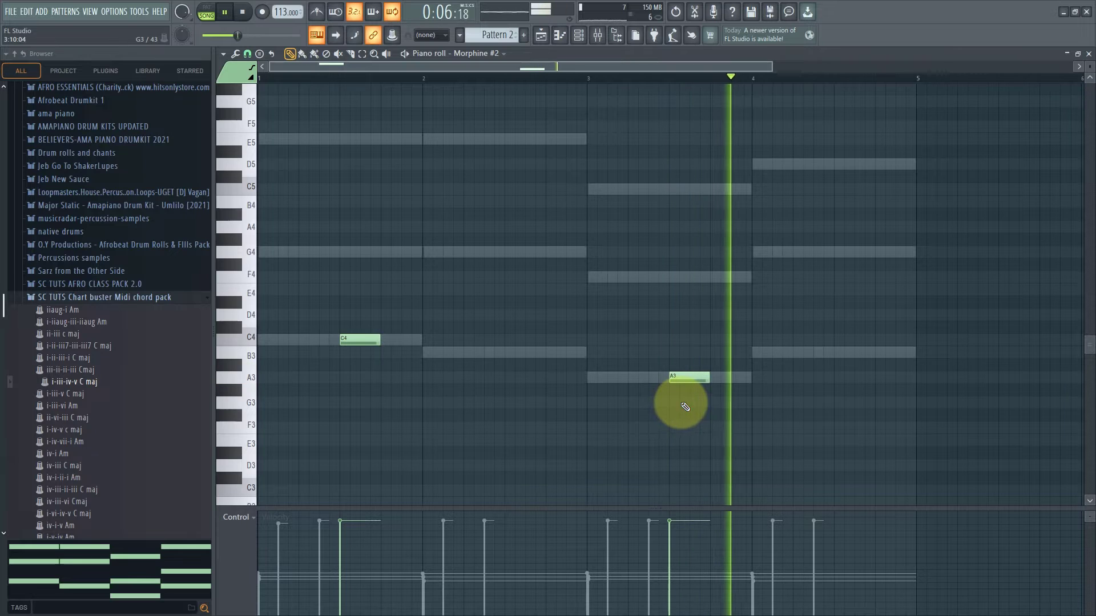
click(1089, 53)
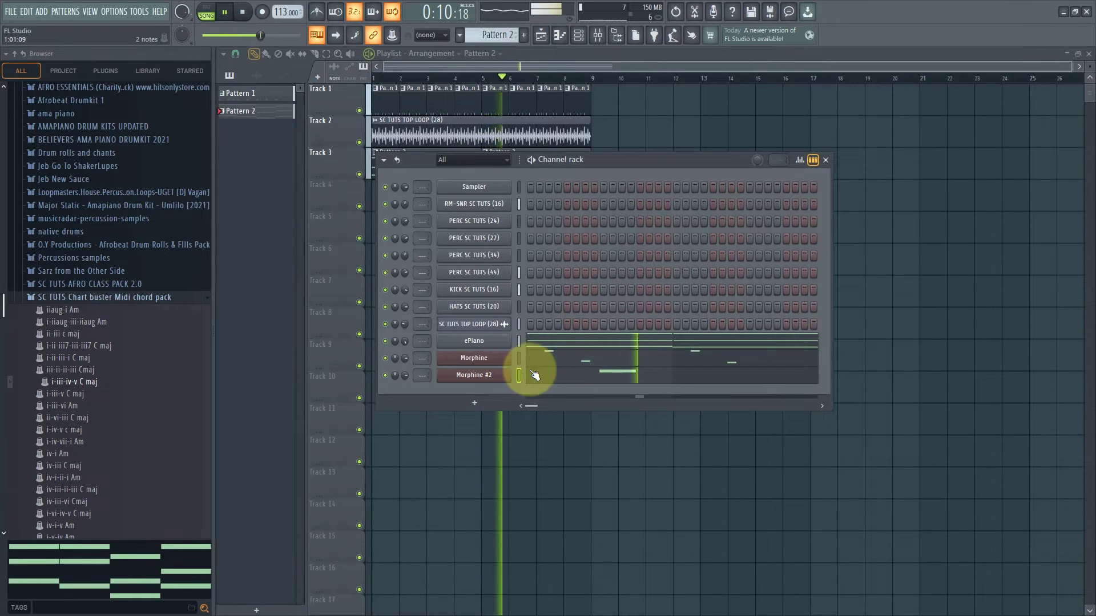
Clone the Morphine #2 channel and open the Keyboards bank in the clone's preset library.
right_click(491, 381)
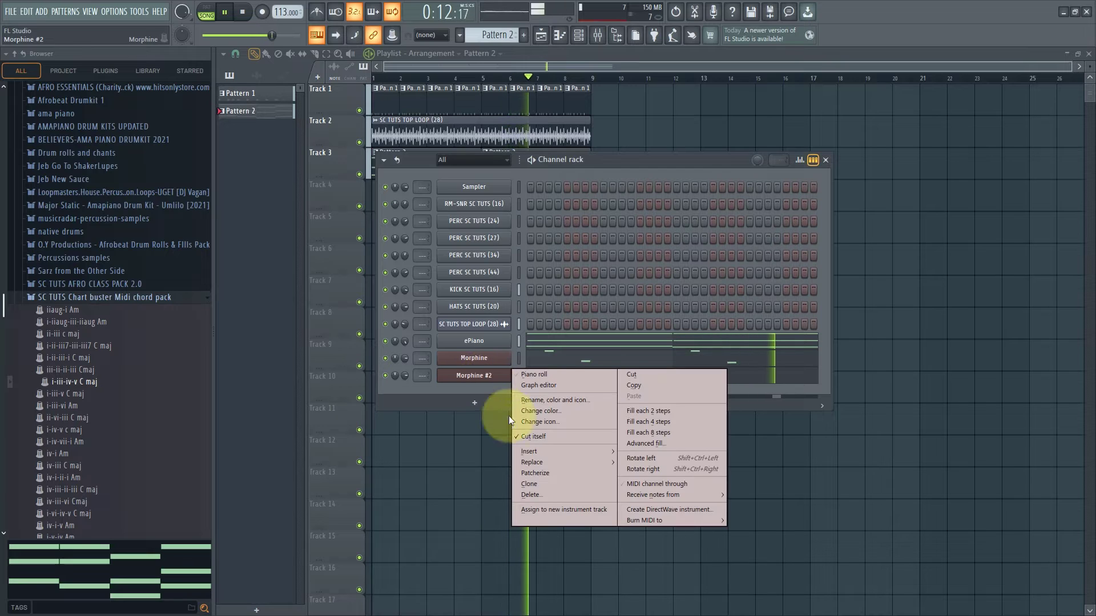
click(535, 484)
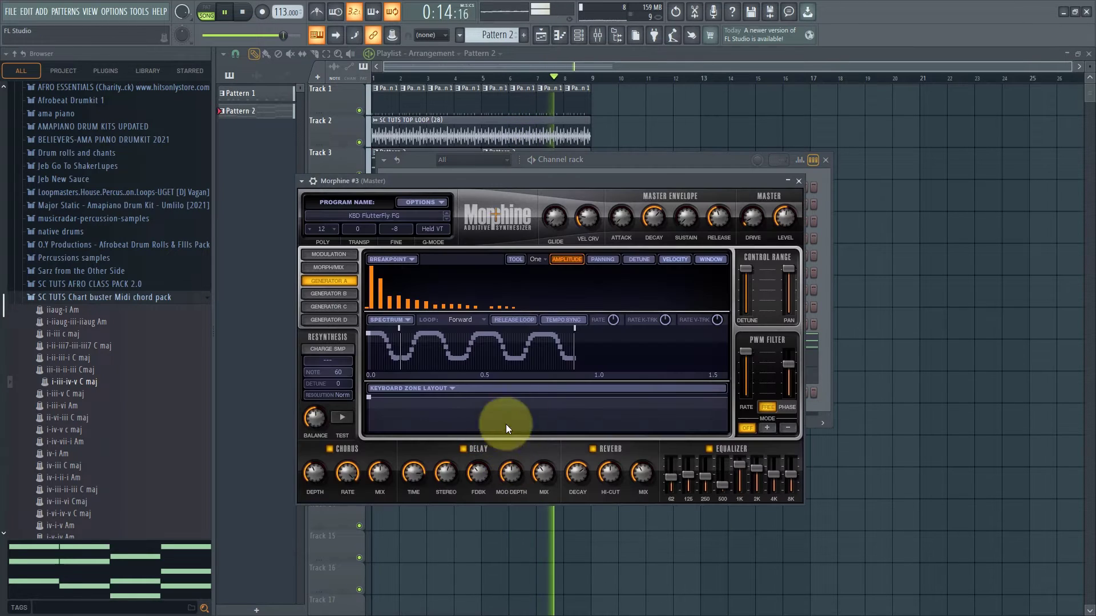
click(375, 218)
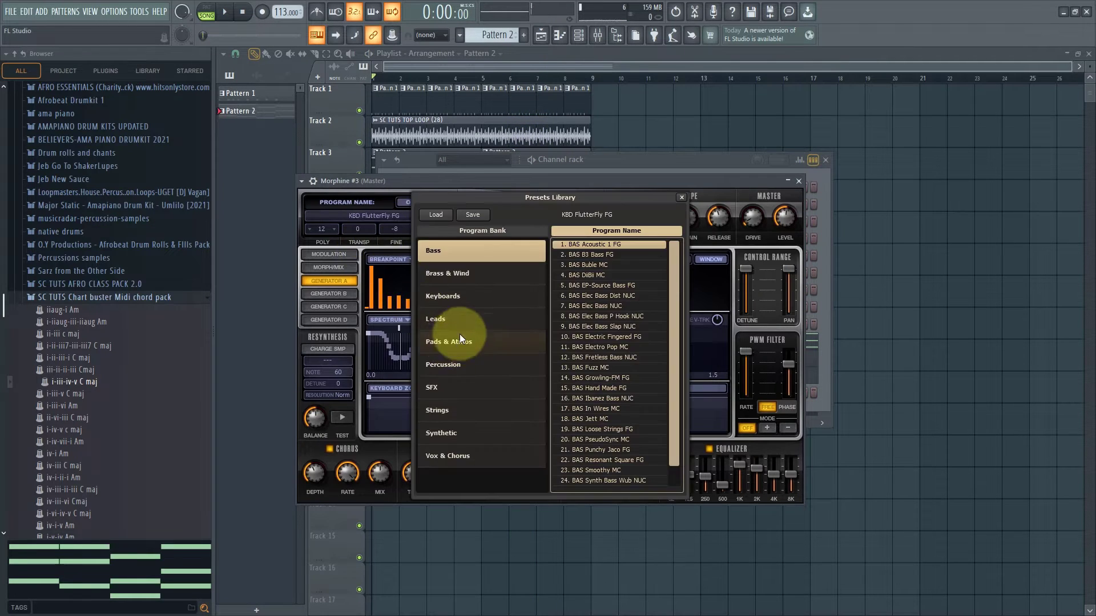
click(461, 302)
scroll(601, 416, down, 1)
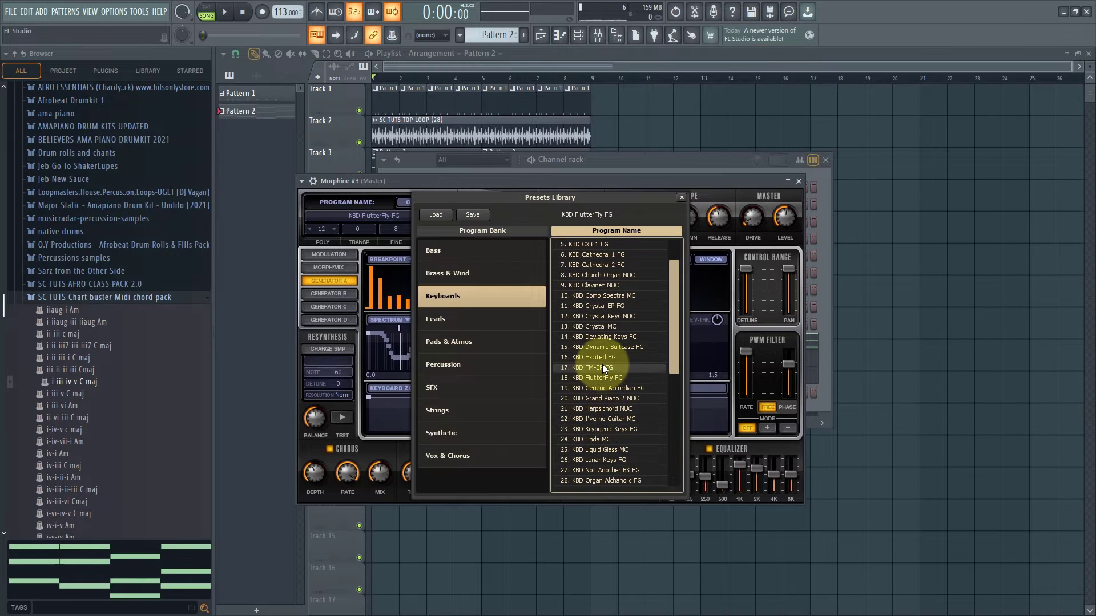
Audition the Keyboards presets from KBD FlutterFly FG through KBD Lunar Keys FG, and load KBD Not Another B3 FG.
click(593, 377)
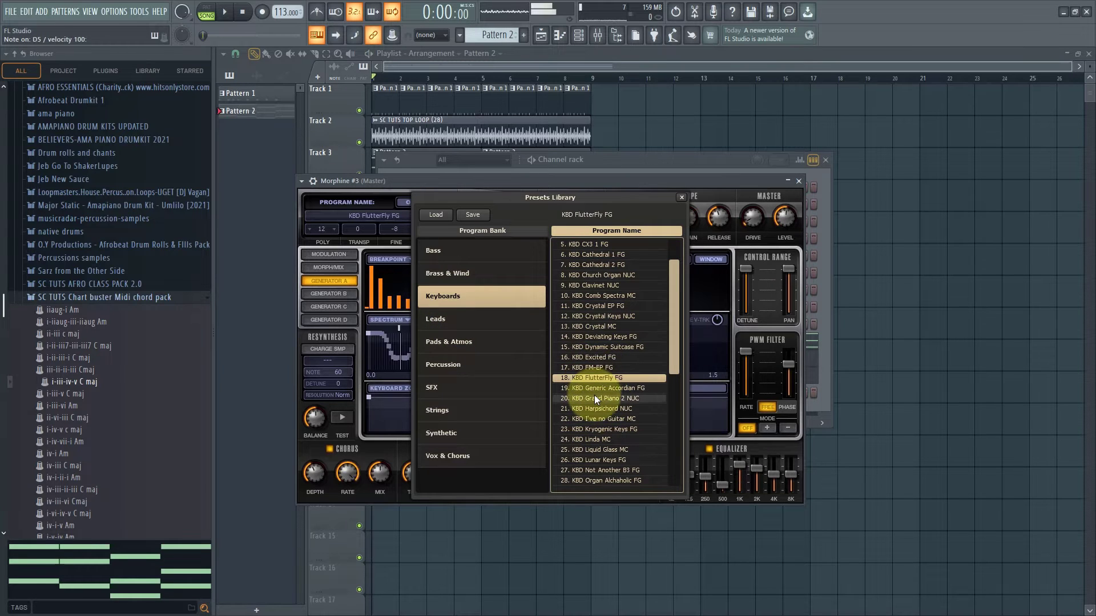
click(594, 399)
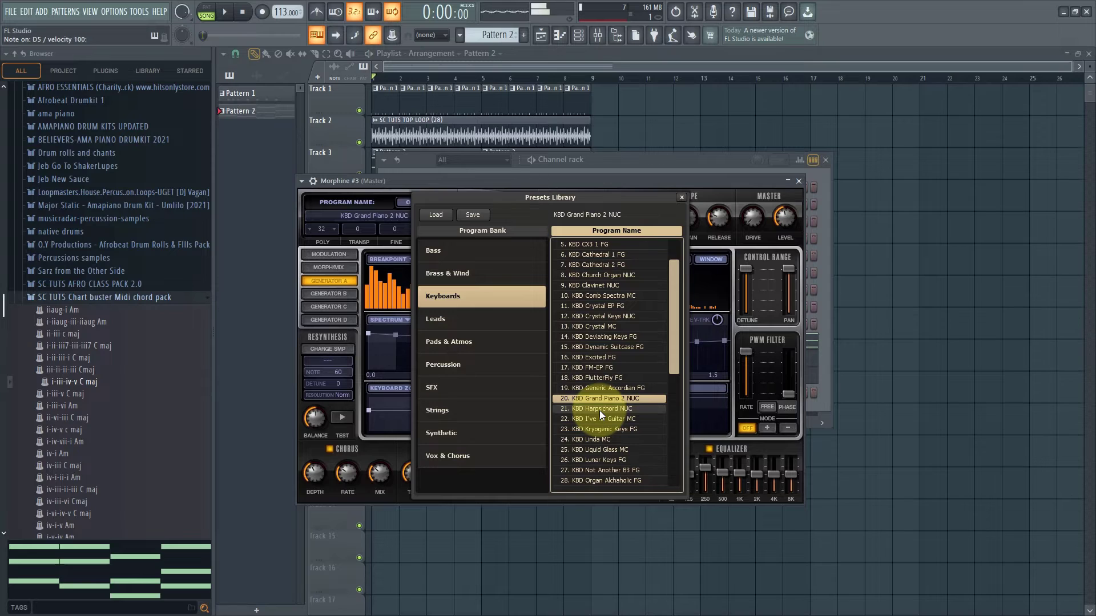
click(600, 410)
click(597, 420)
click(598, 430)
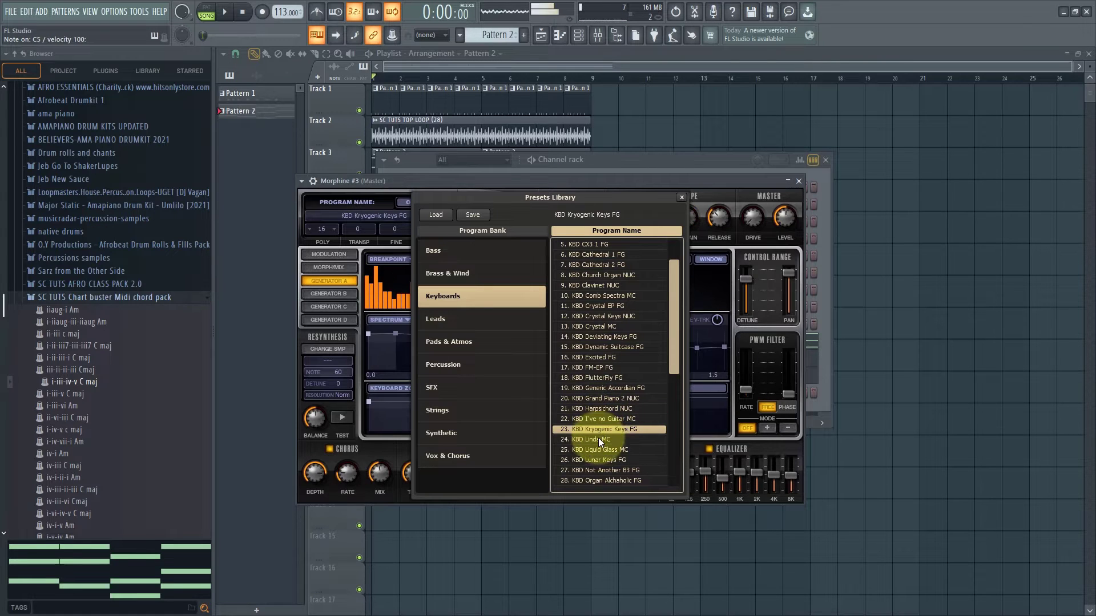
click(599, 439)
click(598, 449)
click(597, 459)
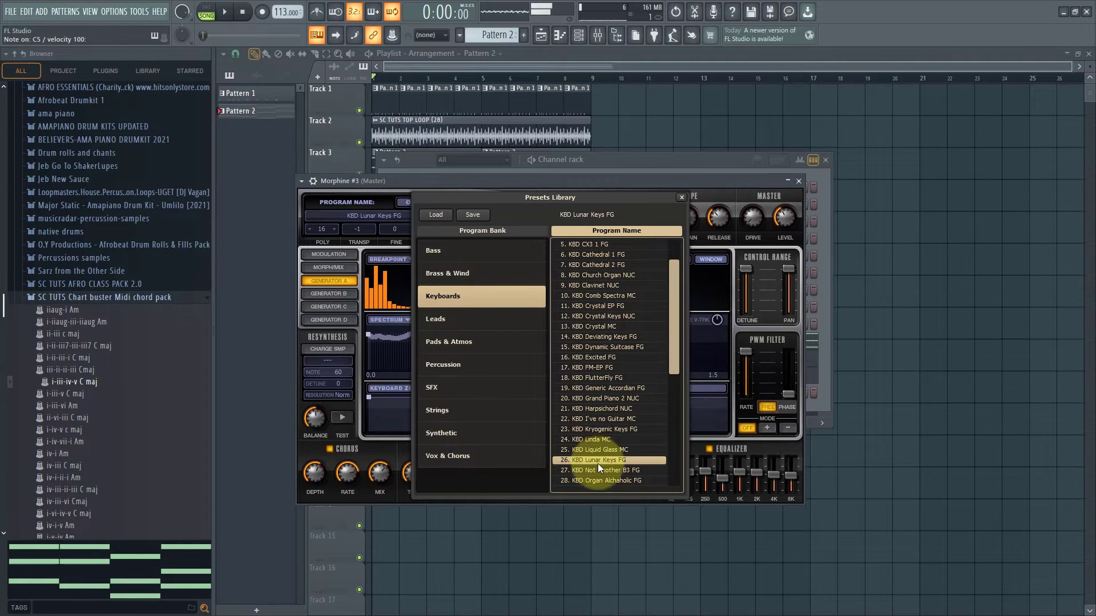
click(598, 465)
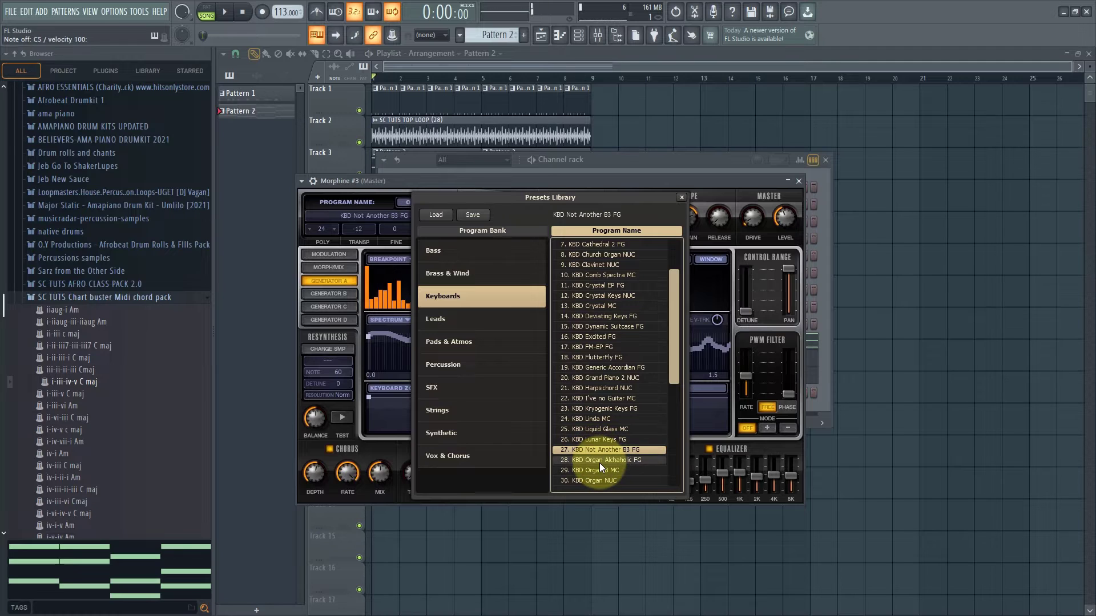
Play the beat, close the Morphine #3 window, open its piano roll and preview the C4 key.
key(space)
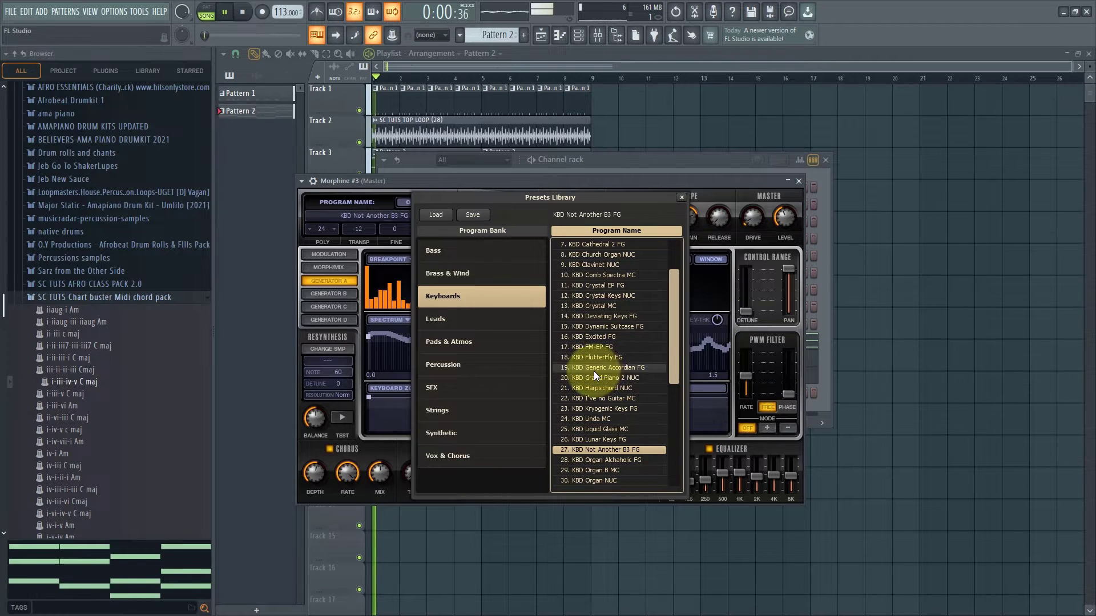
click(798, 182)
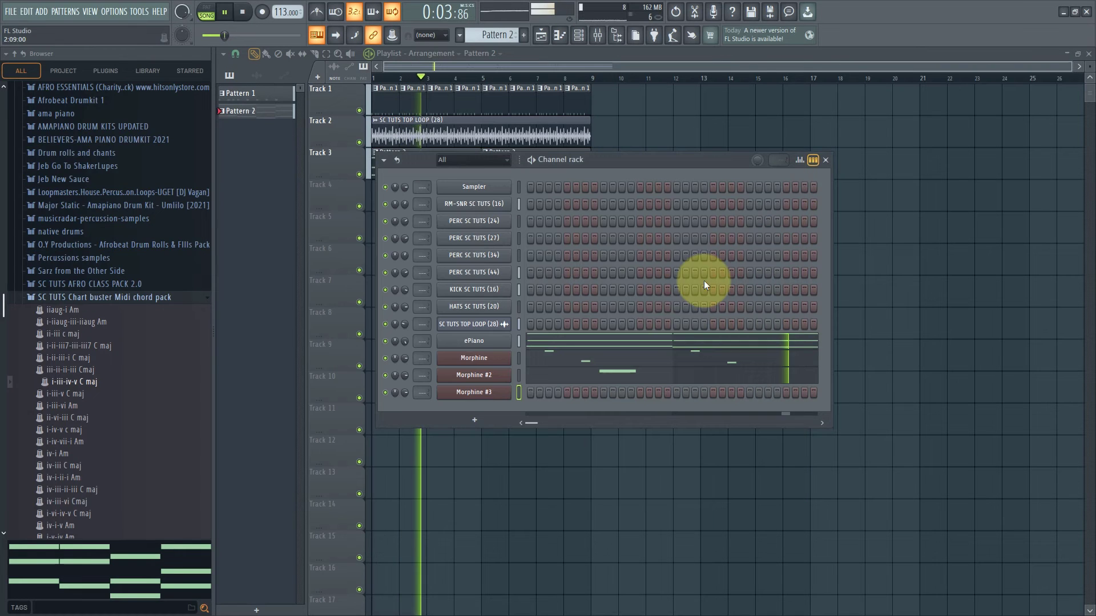
right_click(505, 392)
click(537, 391)
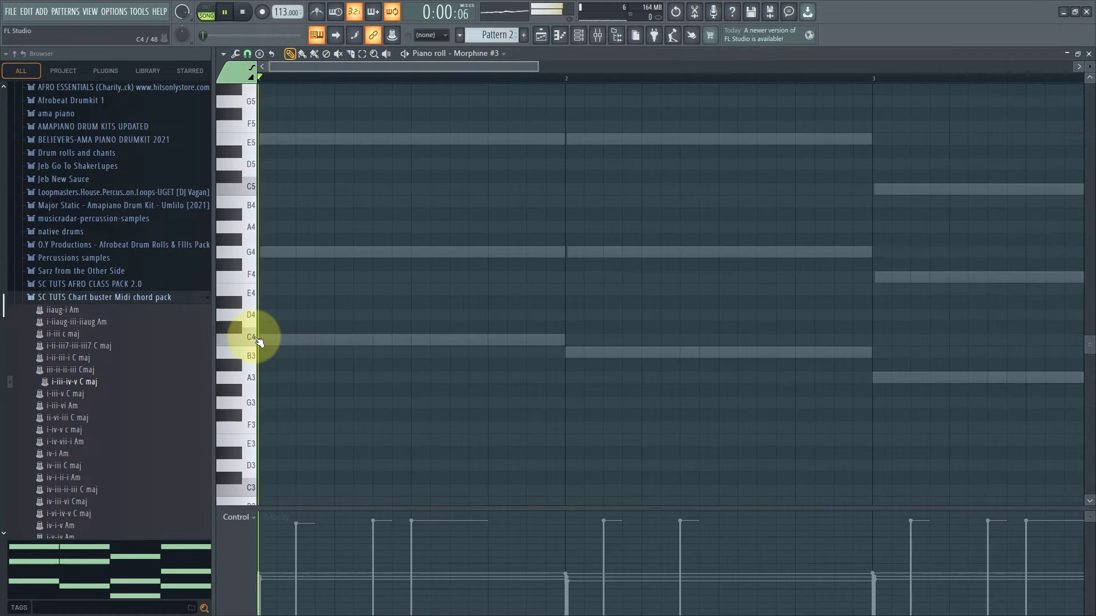
click(258, 341)
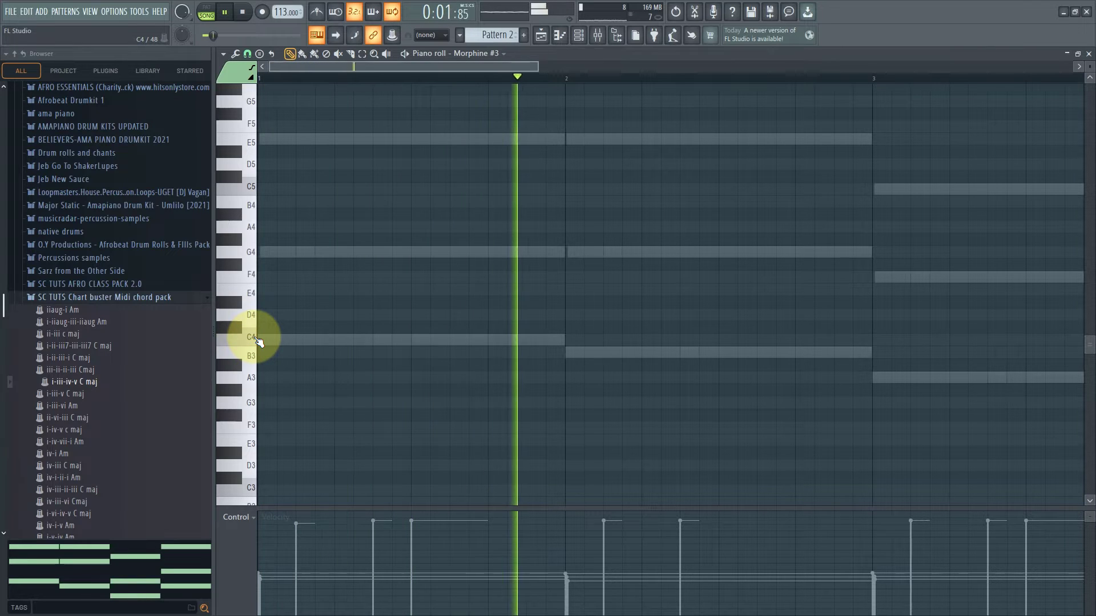
key(space)
Add two-step notes on steps 3 and 11 of the first two bars, using C4 in bar 1 and B3 in bar 2.
click(283, 342)
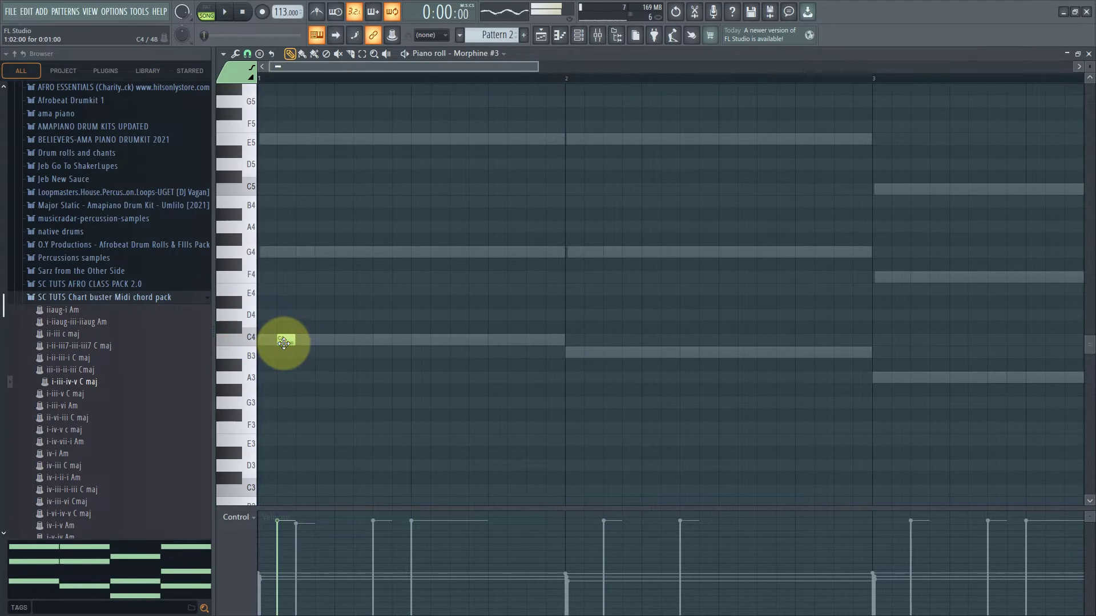
drag(313, 341, 326, 340)
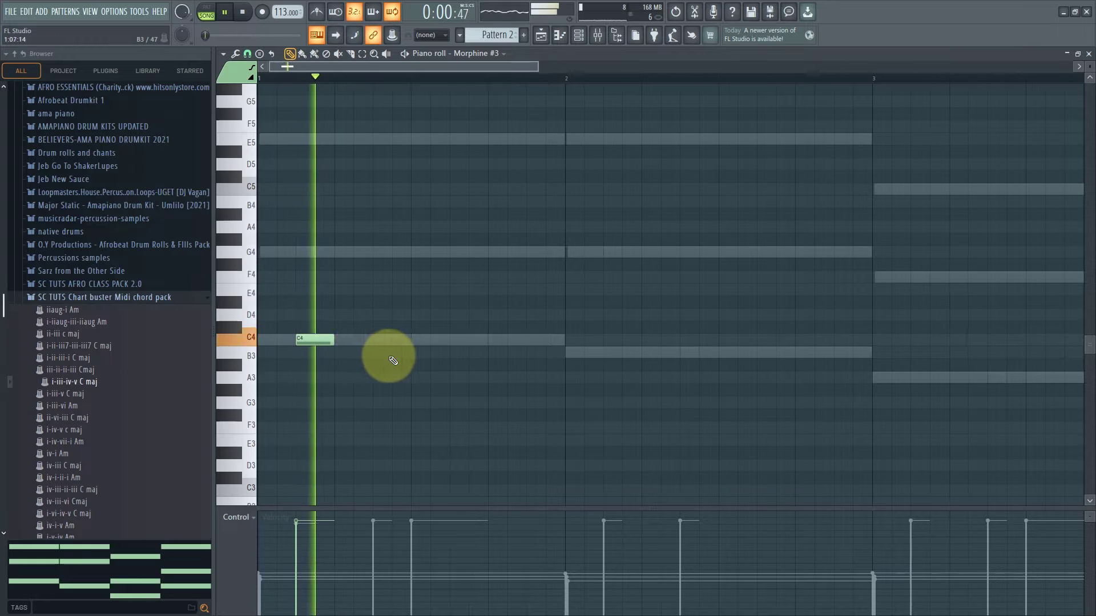
click(454, 341)
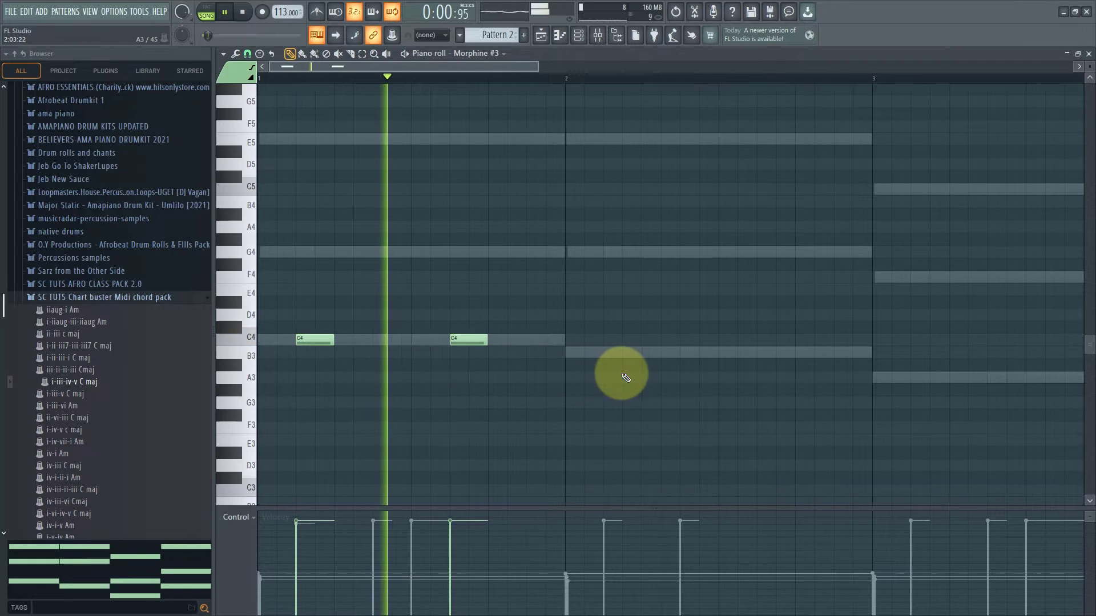
click(606, 352)
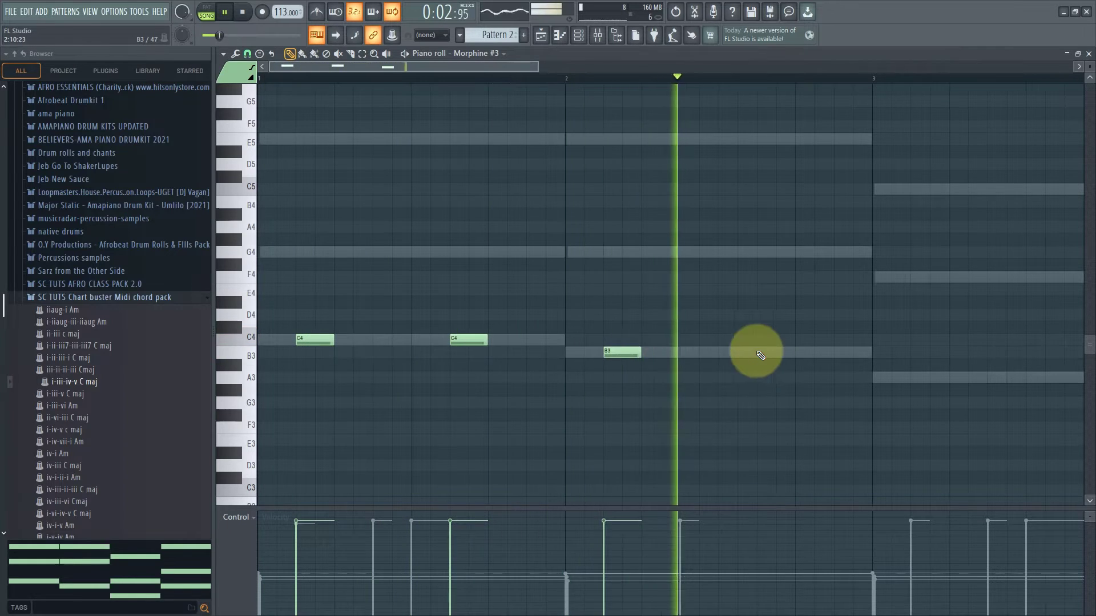
click(759, 352)
Add two-step A3 notes on steps 3 and 11 of bar 3 and matching B3 notes in bar 4, and close the piano roll.
scroll(705, 391, down, 3)
scroll(702, 390, up, 7)
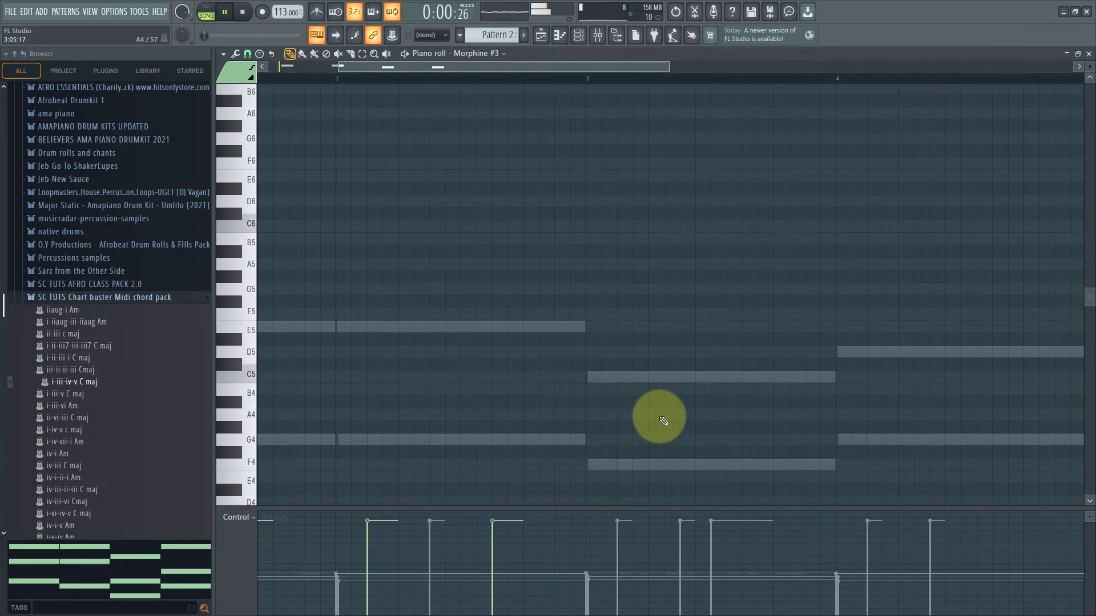
scroll(659, 416, down, 4)
click(630, 419)
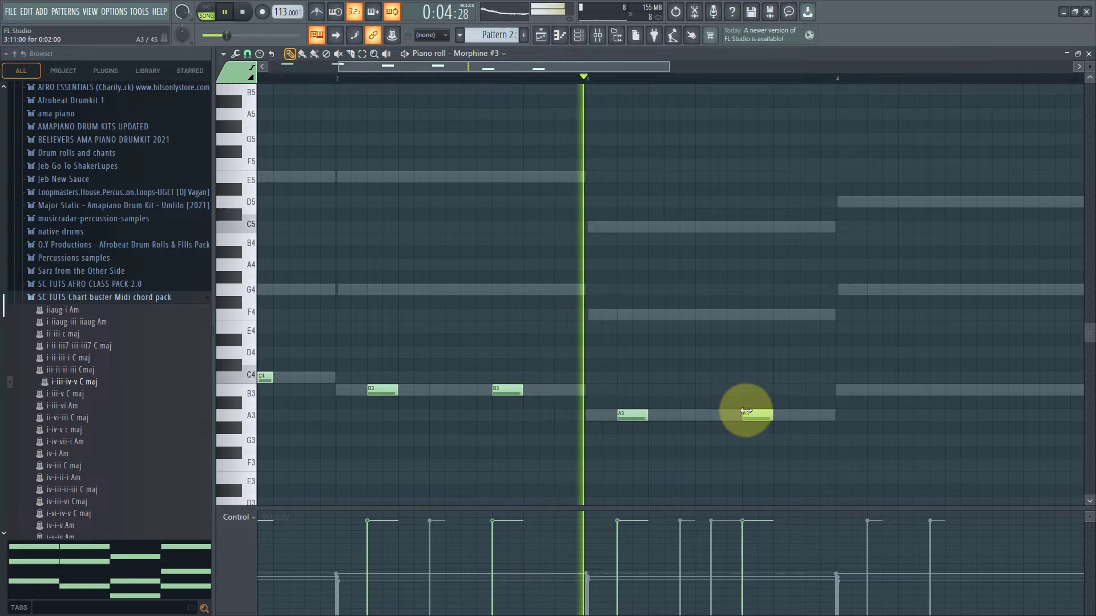
click(744, 417)
scroll(736, 416, down, 2)
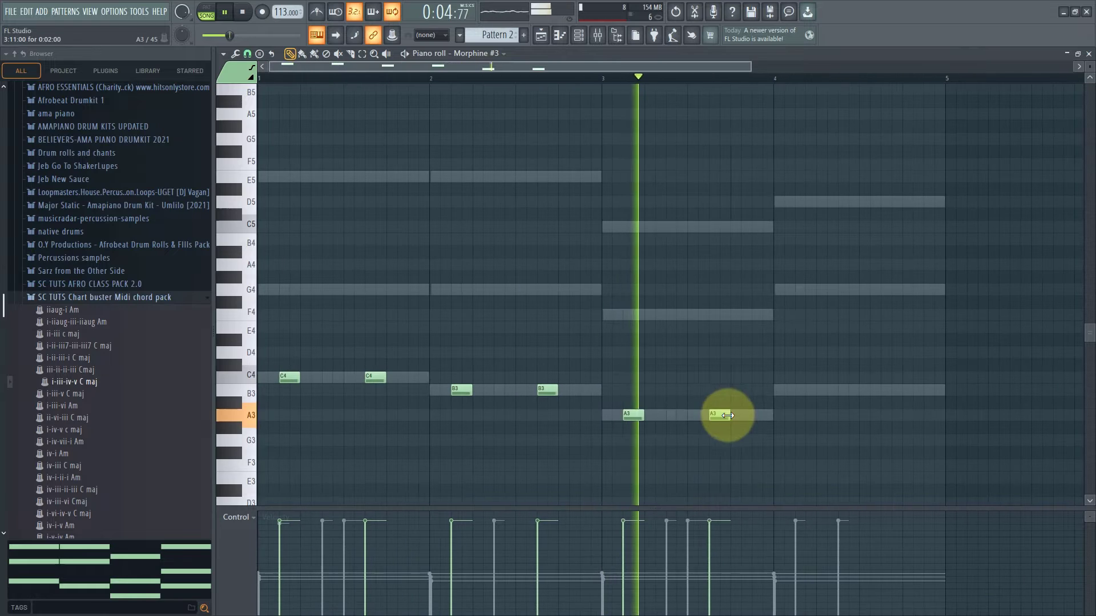
click(806, 391)
click(883, 392)
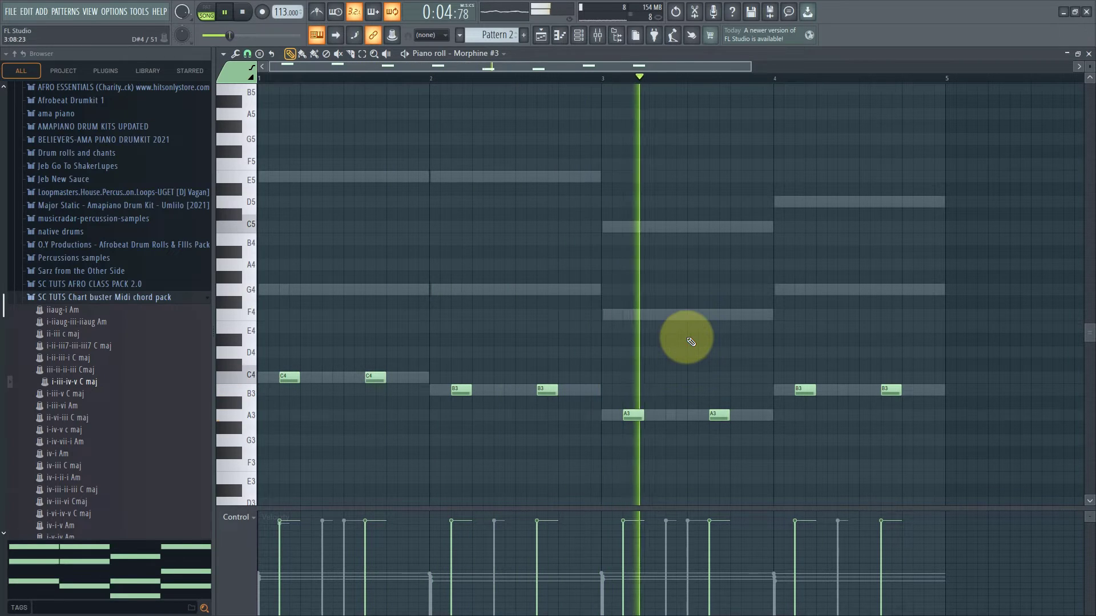
click(1089, 54)
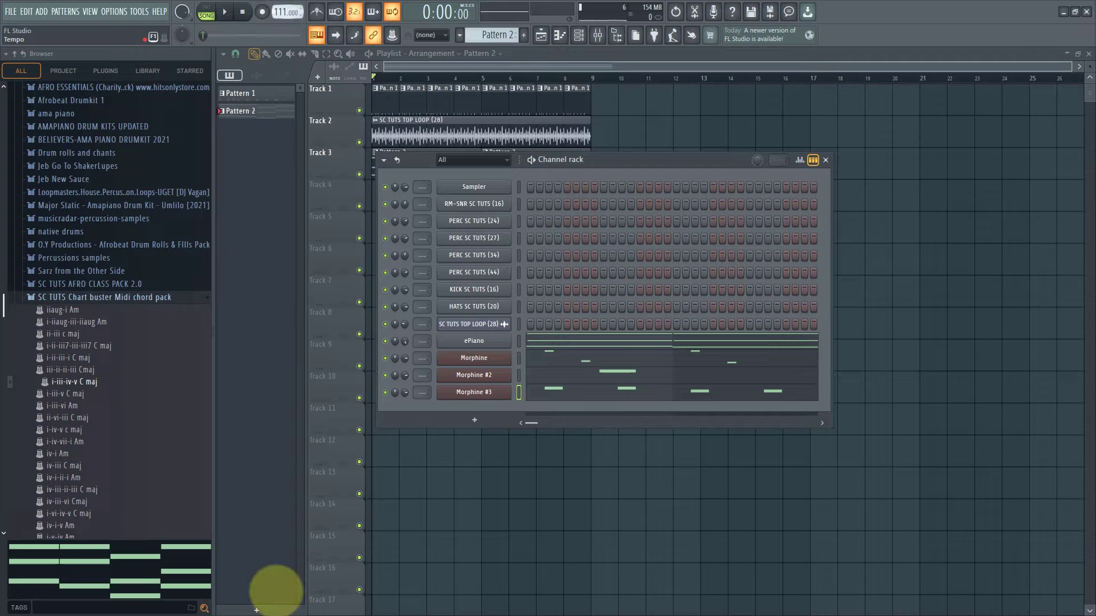
Play the beat, try the Morphine #3 melody an octave higher, and move it back down an octave.
key(space)
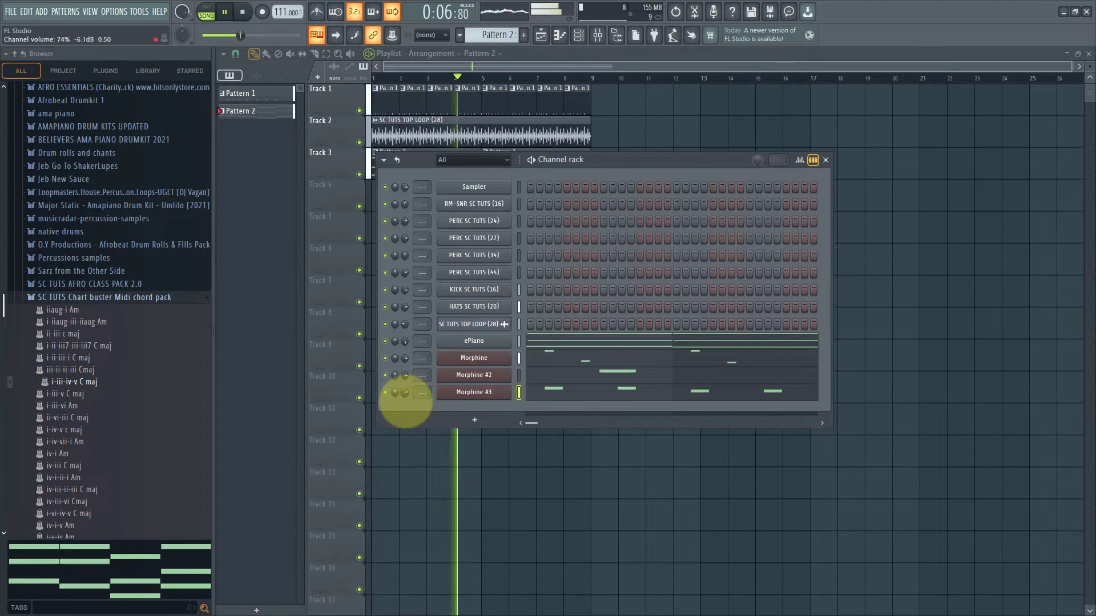
click(642, 392)
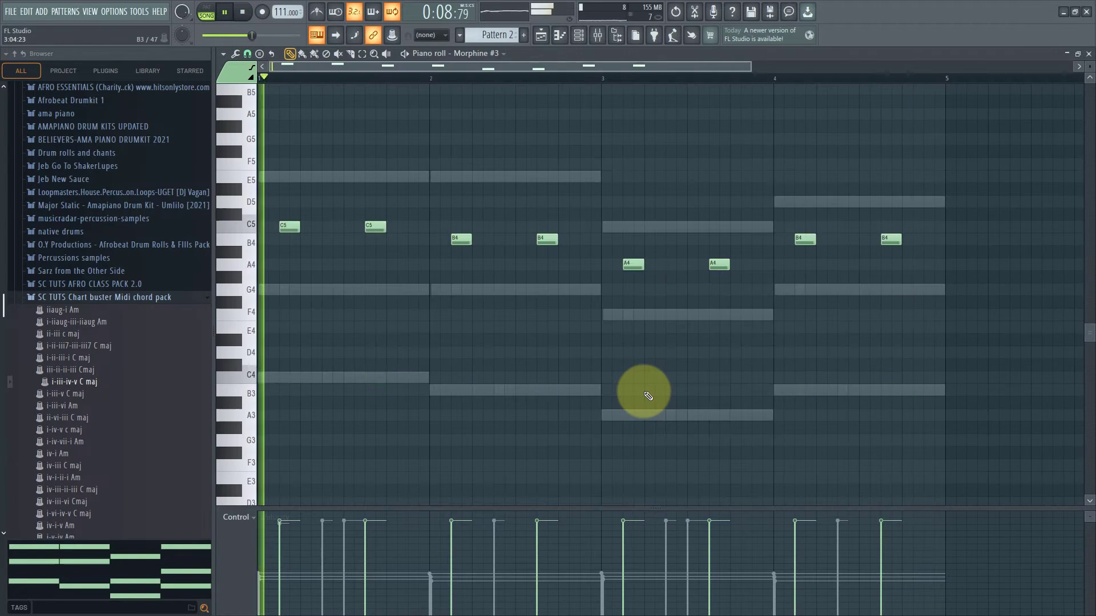
key(ctrl+Down)
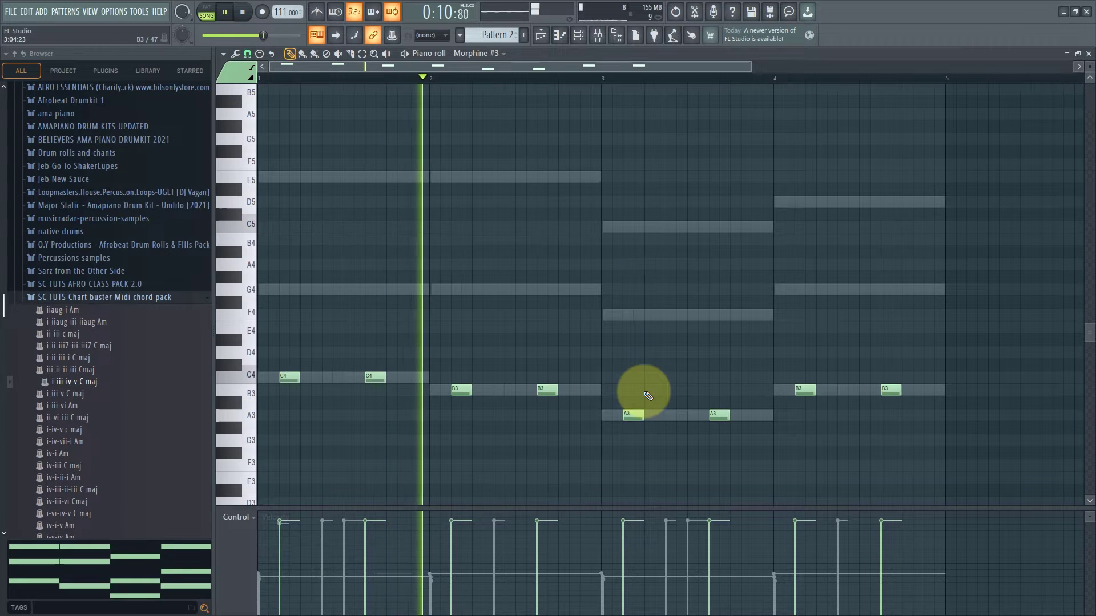
click(1089, 53)
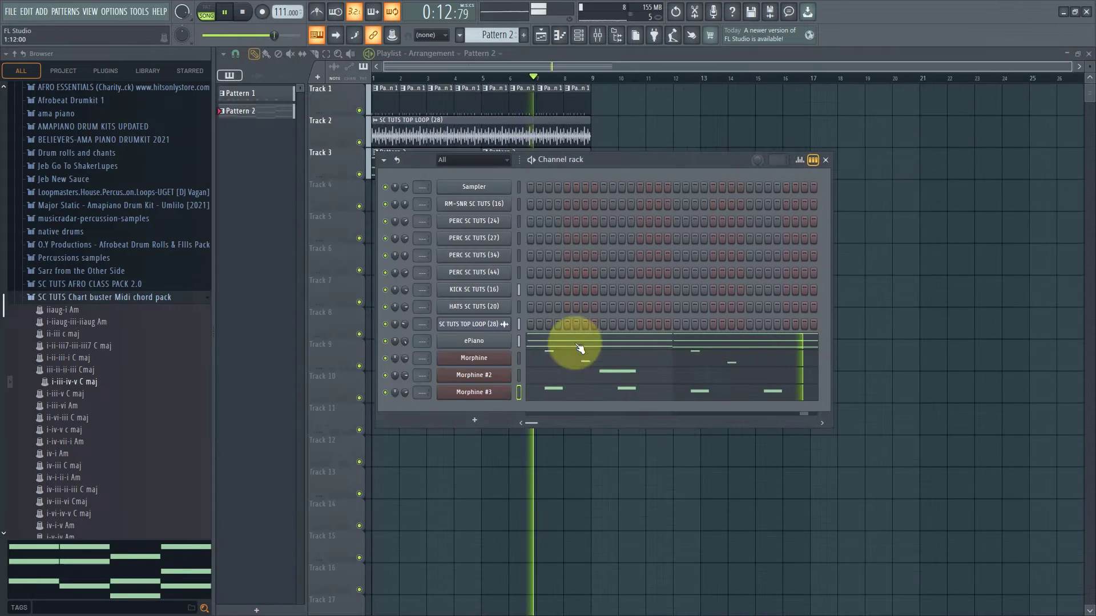
Clone the Morphine #3 channel, look at the clone's Leads bank and switch to the Keyboards bank.
right_click(491, 392)
mouse_move(547, 468)
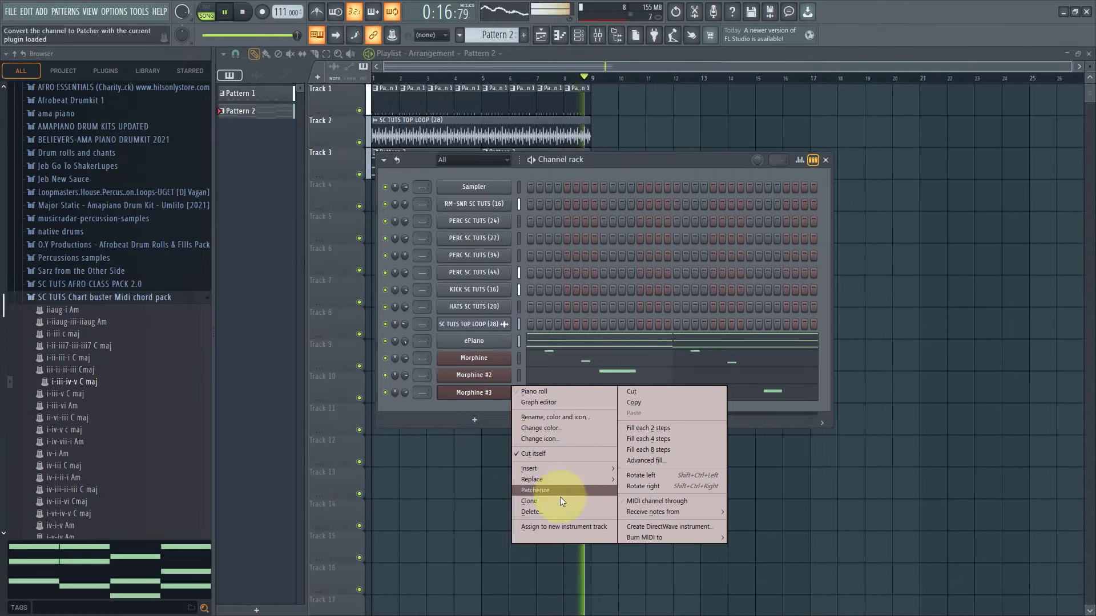
click(555, 502)
click(399, 231)
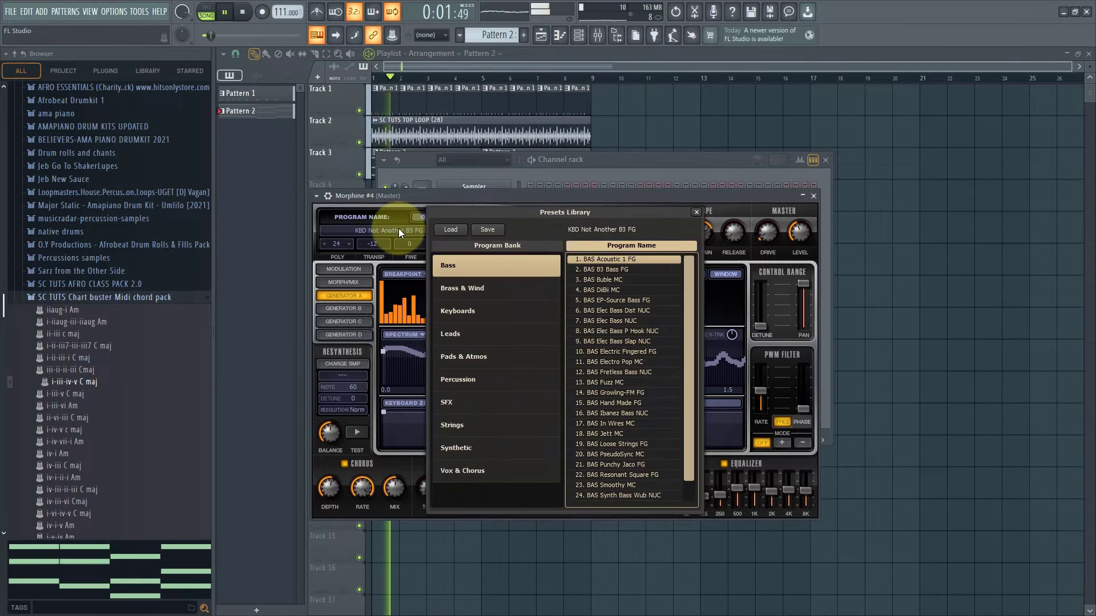
click(465, 336)
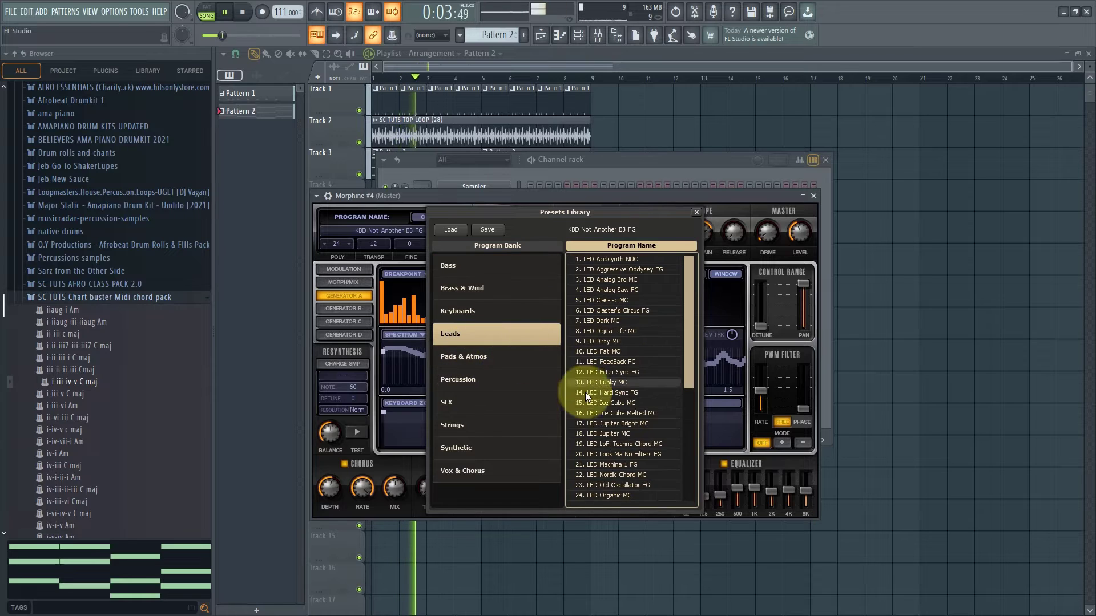
click(460, 312)
Try Keyboards presets from KBD Linda MC through KBD Organ Alchaholic FG and KBD OverTone FG to KBD Reed Organ FG on Morphine #4.
scroll(623, 417, down, 2)
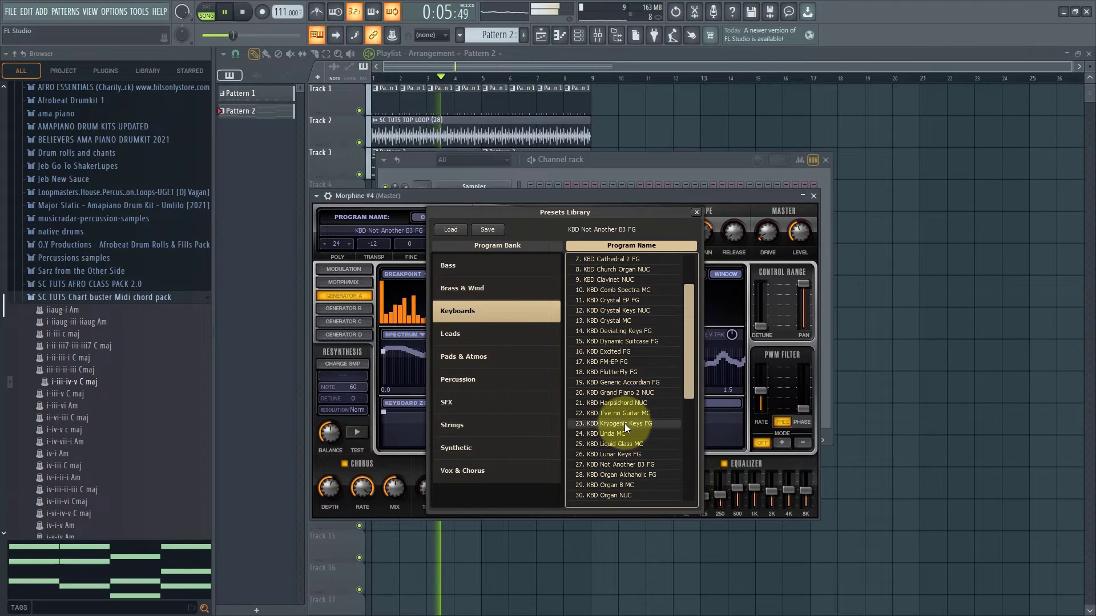
click(616, 435)
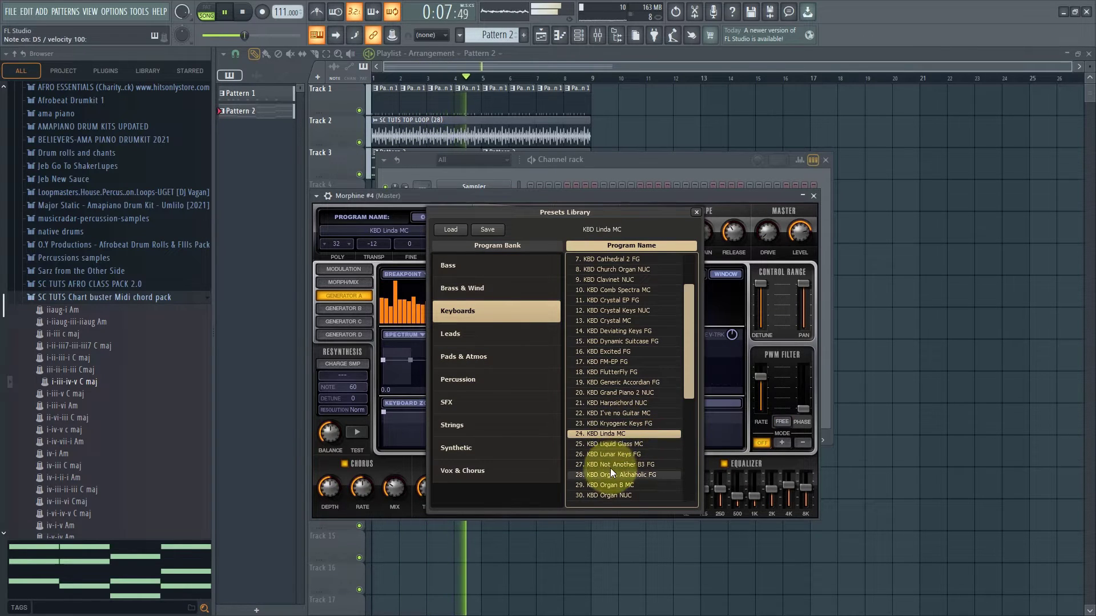
scroll(611, 468, down, 2)
click(608, 460)
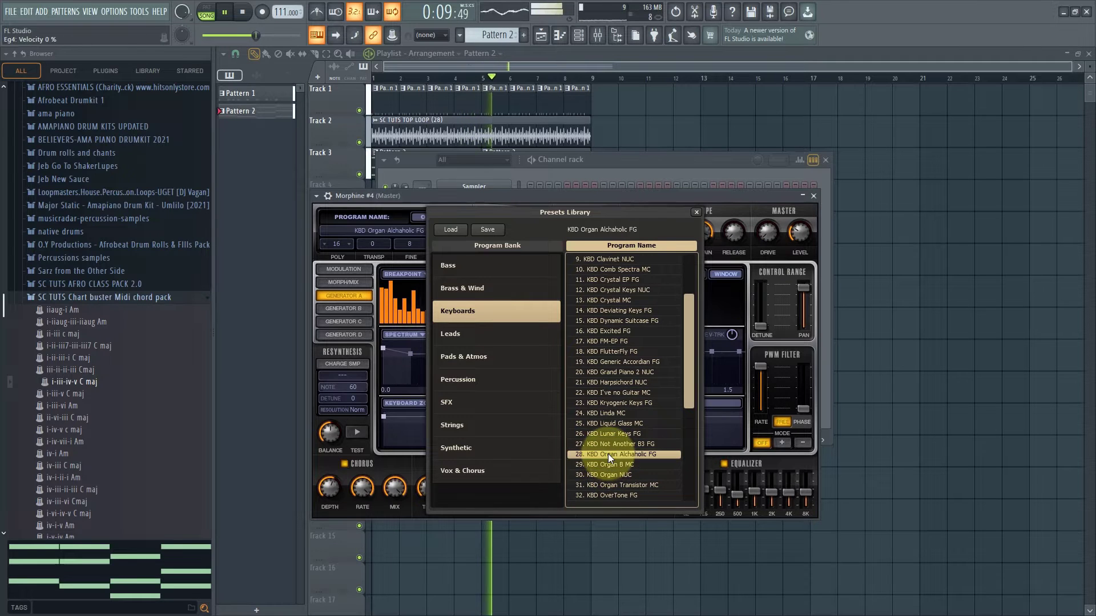
click(601, 470)
scroll(602, 471, down, 4)
click(602, 458)
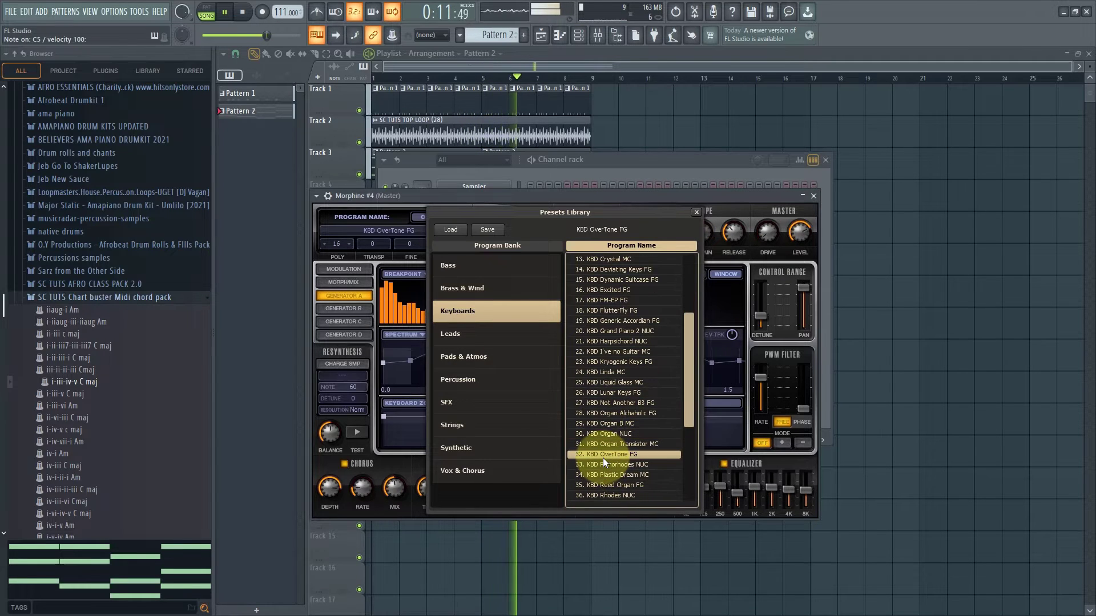
click(601, 465)
click(601, 475)
click(602, 484)
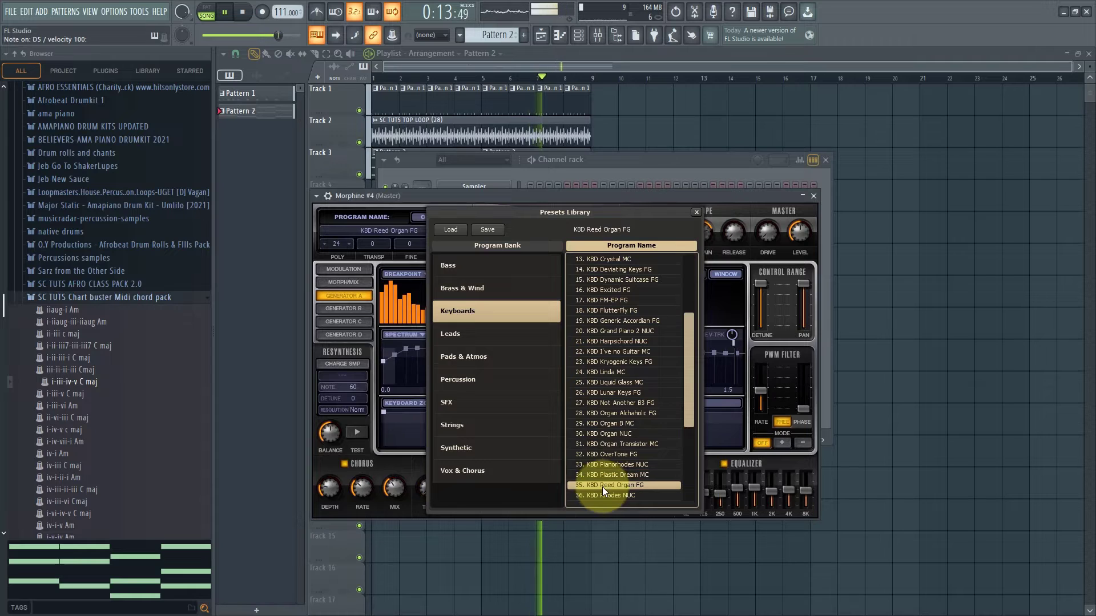
Audition more Keyboards presets from KBD Rhodes NUC onward, load KBD Sine Piano NUC on Morphine #4 and close the presets library.
scroll(602, 488, down, 3)
click(602, 465)
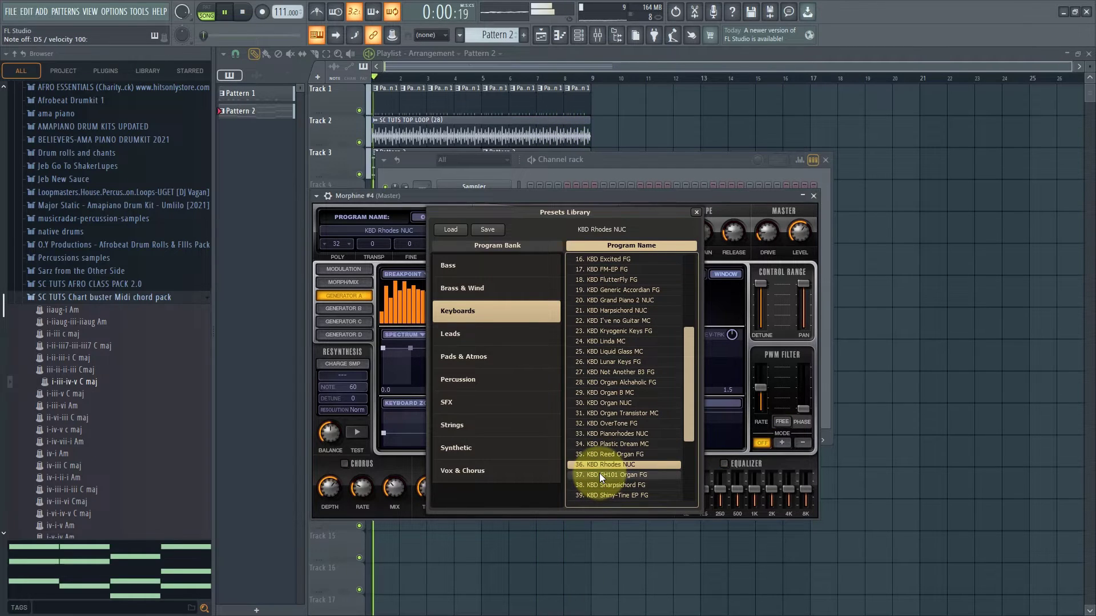
click(600, 475)
click(603, 485)
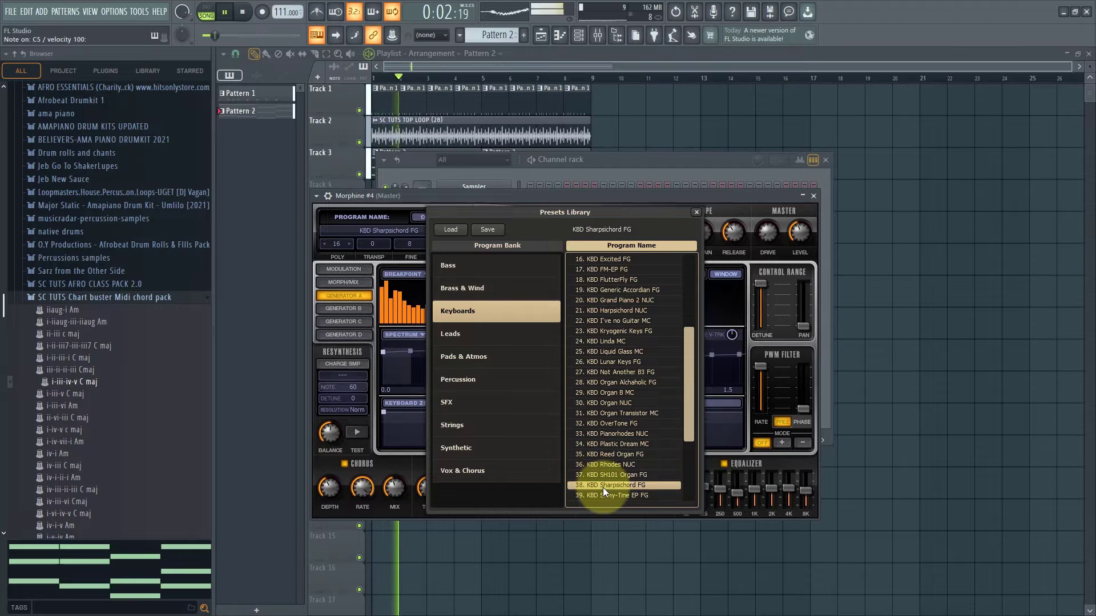
scroll(602, 488, down, 2)
click(604, 475)
click(603, 486)
scroll(604, 485, down, 3)
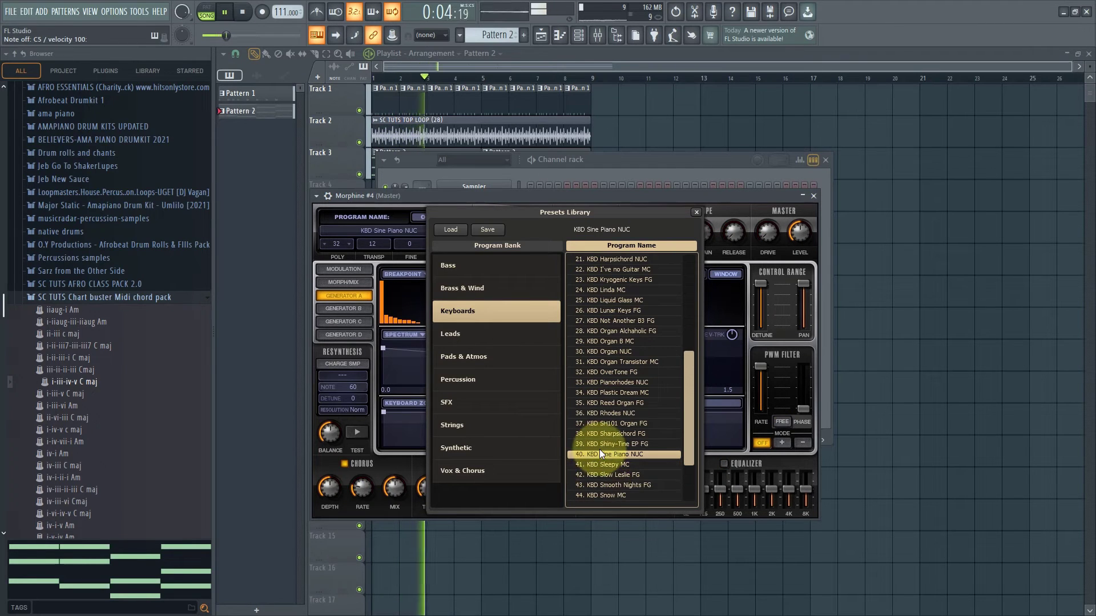
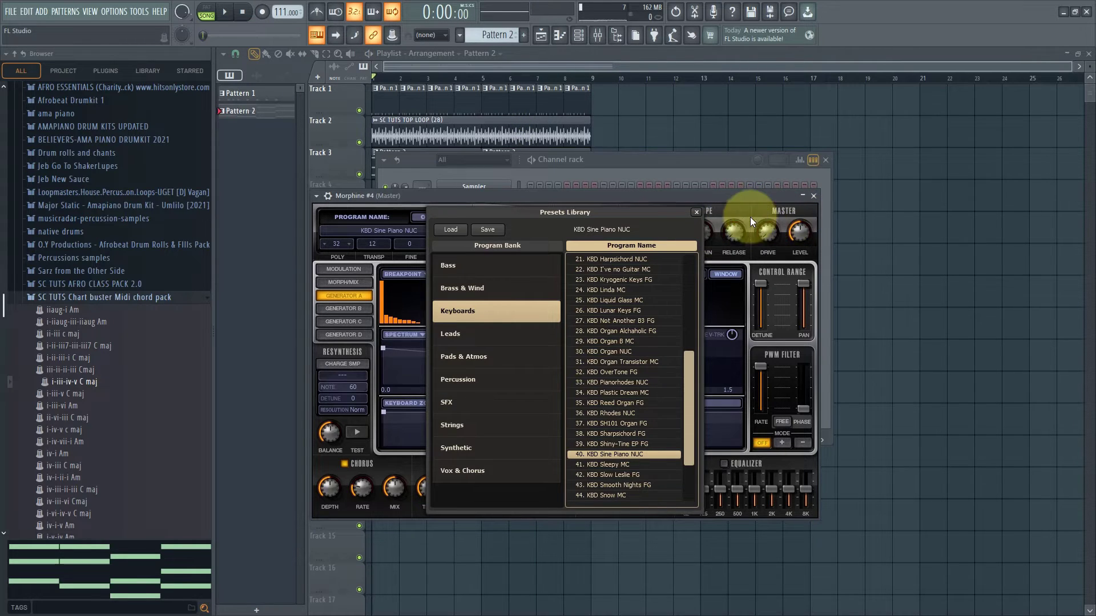
click(696, 212)
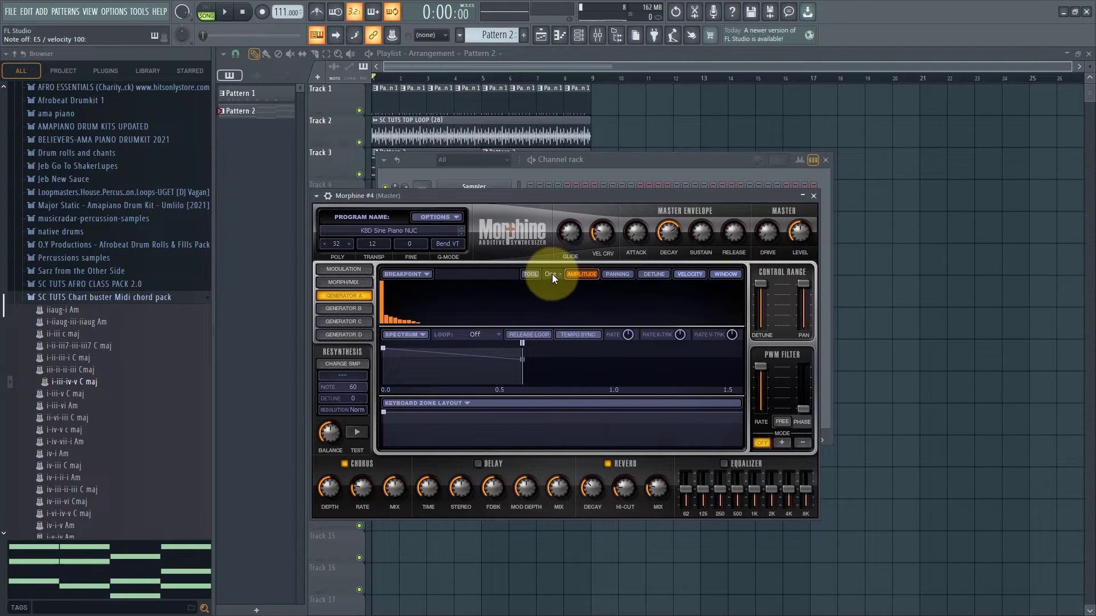
Try out notes with the Sine Piano sound, close the synth window and open the Morphine #4 piano roll with the beat playing.
key(z)
key(c)
key(n)
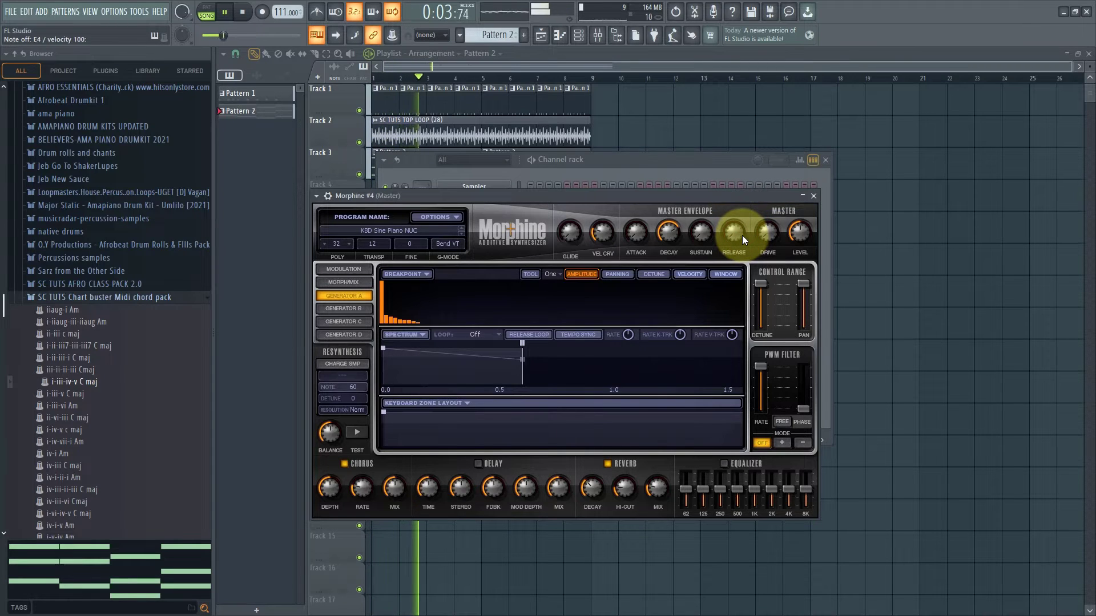
click(814, 195)
key(space)
right_click(511, 402)
click(554, 409)
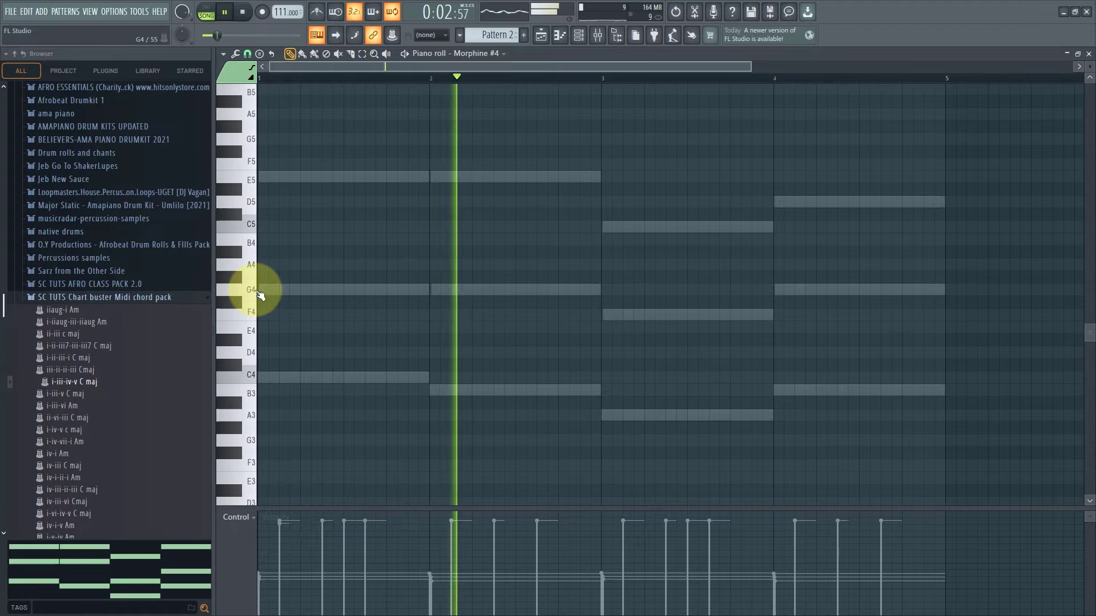
click(254, 330)
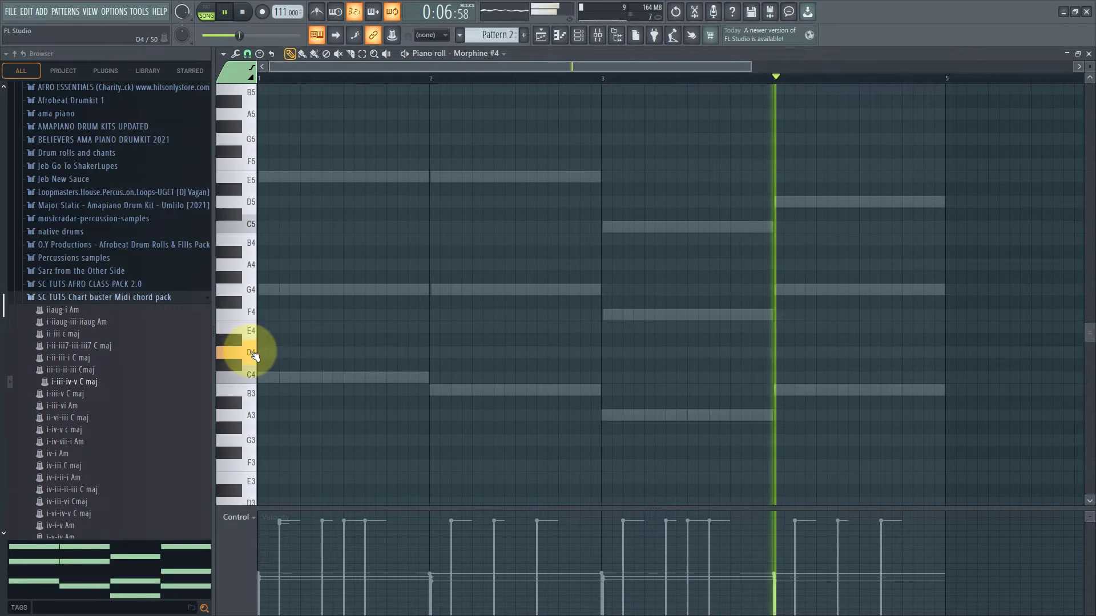
Add a four-step G4 note on step 7 and a six-step E4 note on step 11 of bar 1.
click(322, 291)
key(space)
drag(322, 292, 364, 294)
click(370, 333)
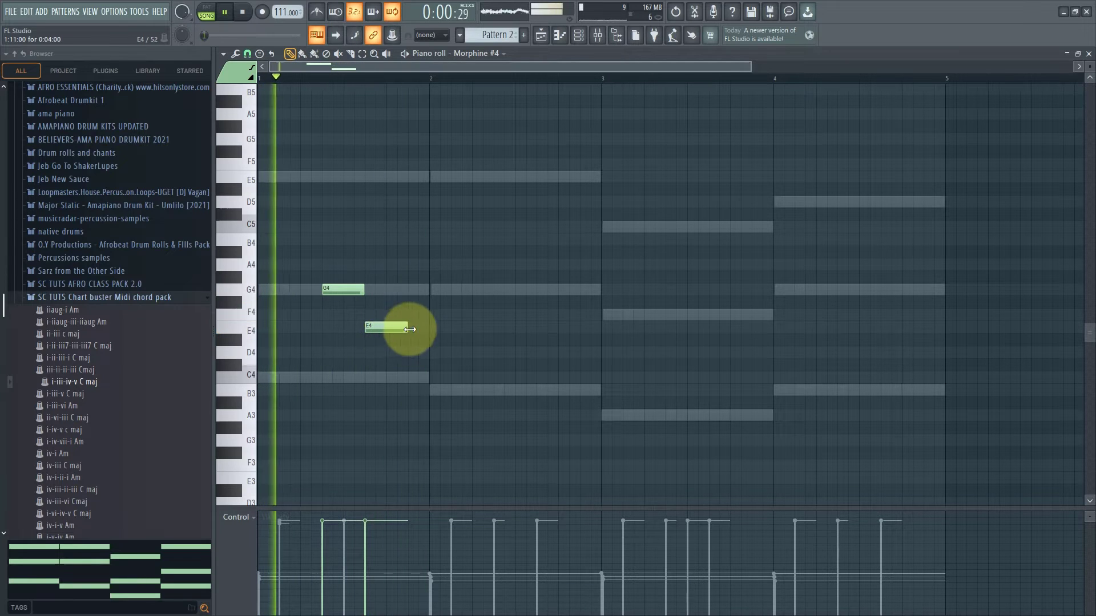
drag(410, 329, 425, 330)
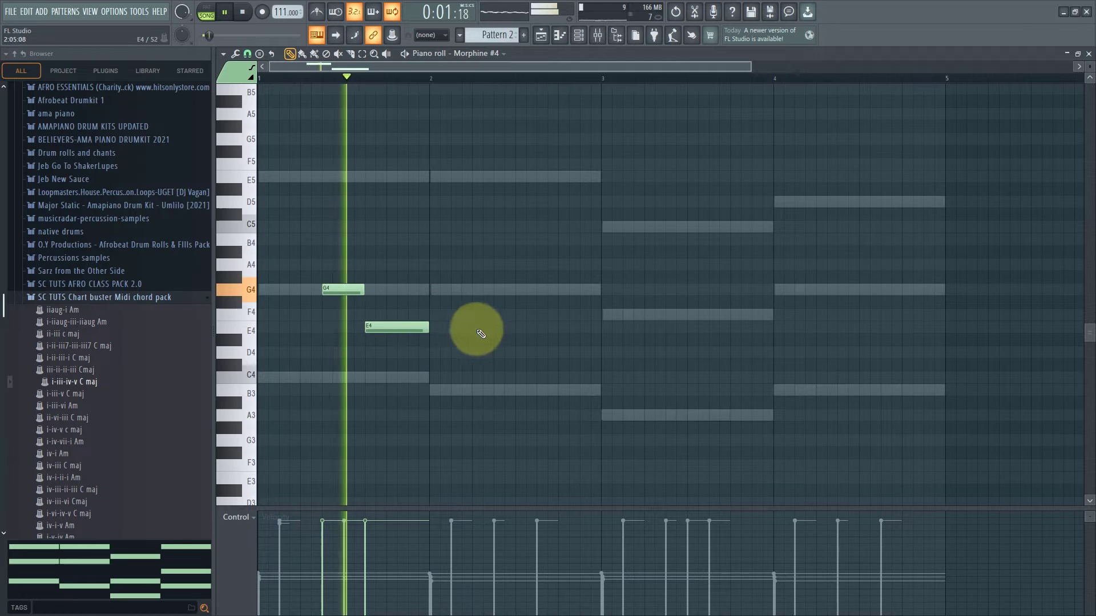
Add a four-step E4 on step 7 and six-step D4 on step 11 of bar 2, and matching F4 and E4 notes in bar 3.
click(497, 289)
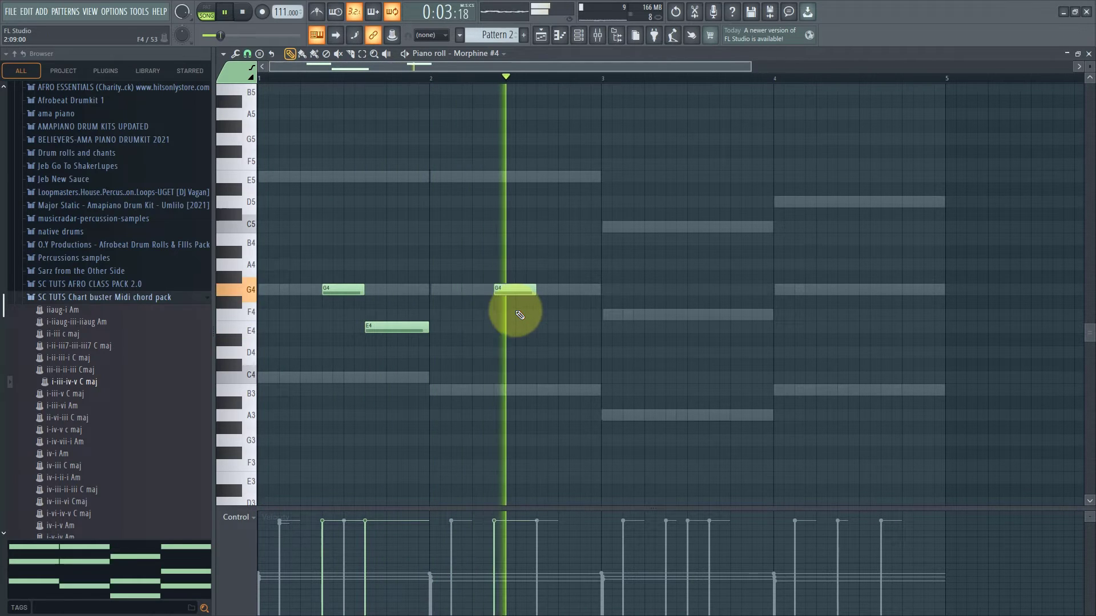
drag(511, 290, 516, 334)
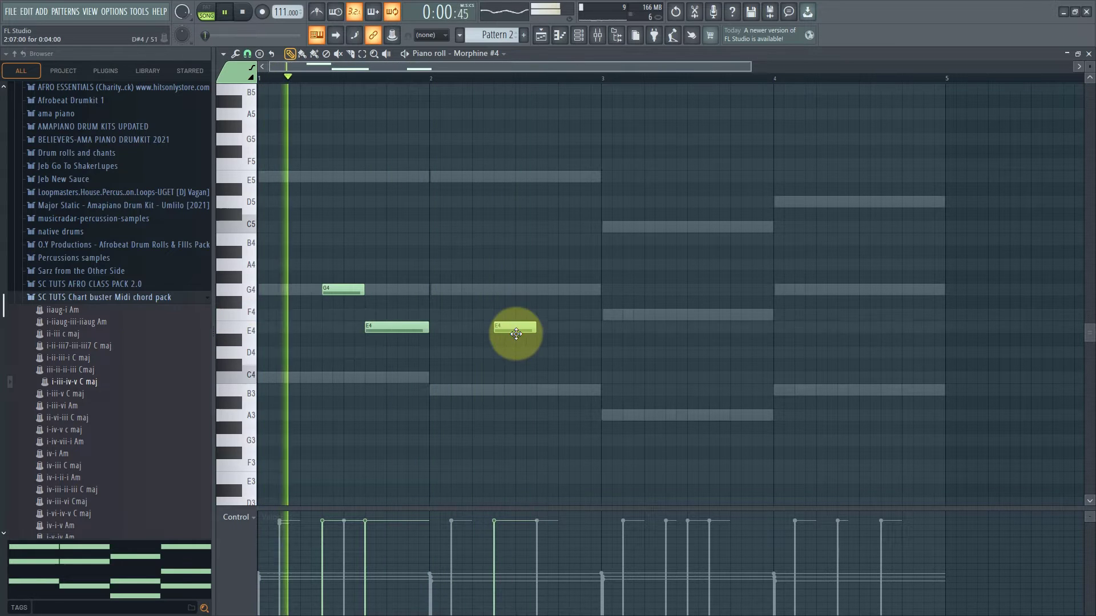
click(543, 353)
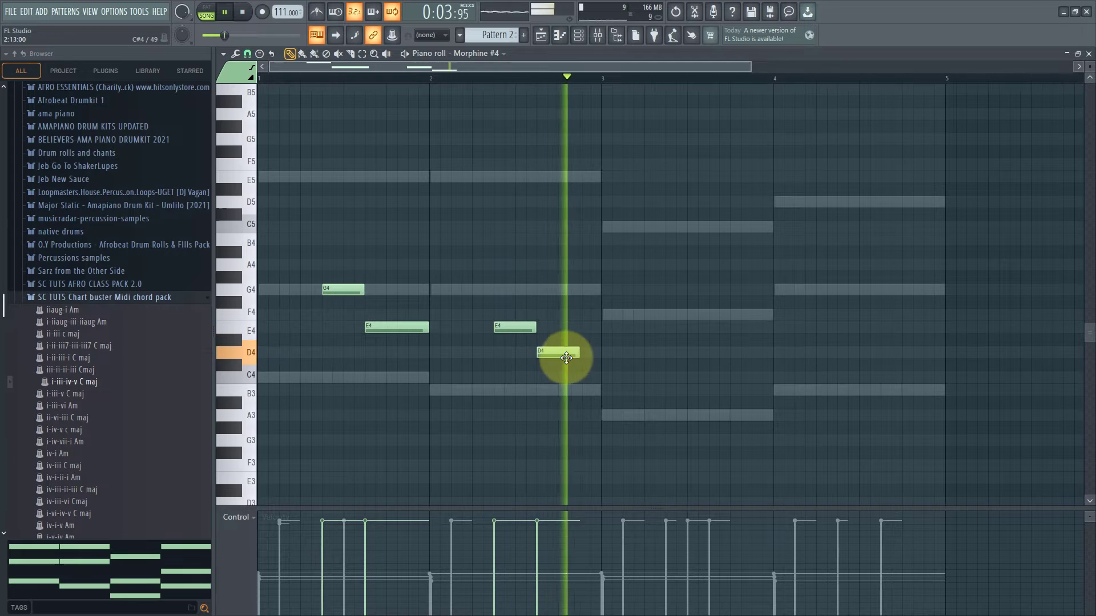
drag(574, 355, 596, 356)
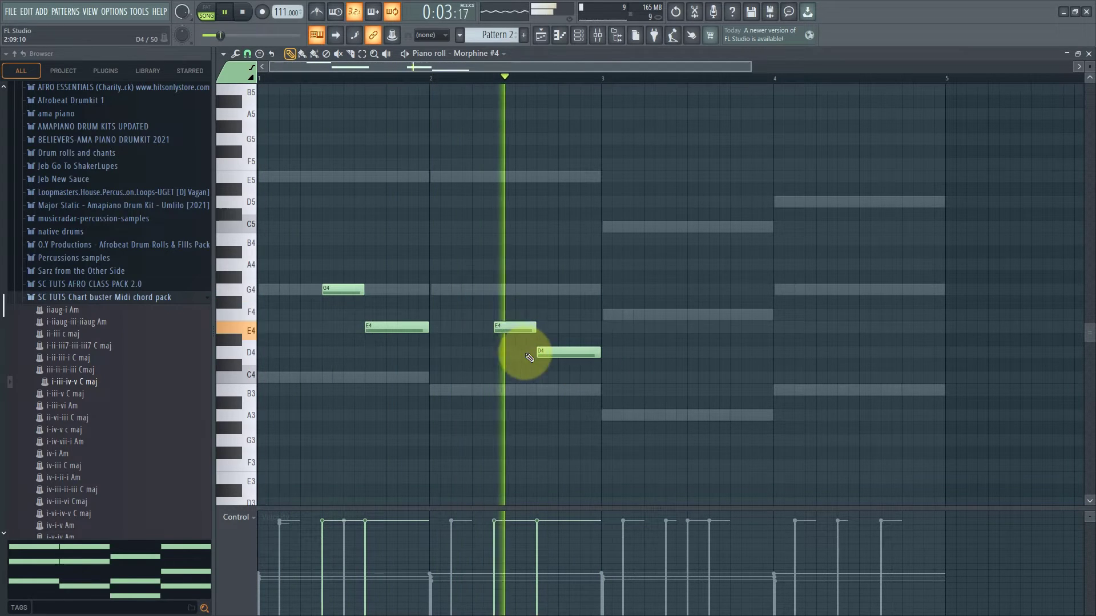
click(669, 316)
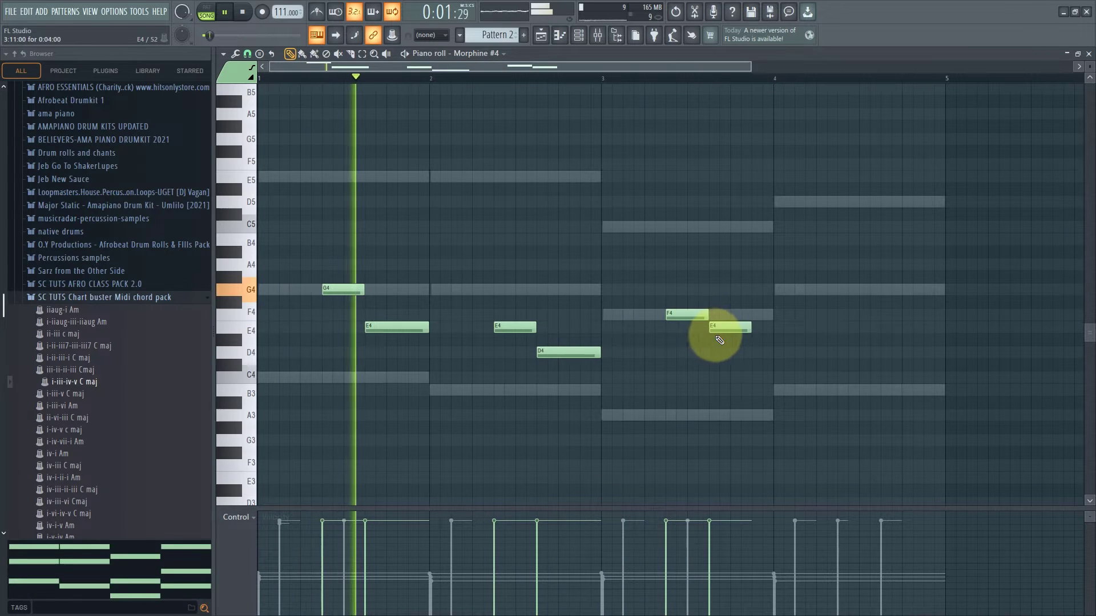
click(718, 328)
drag(750, 331, 768, 329)
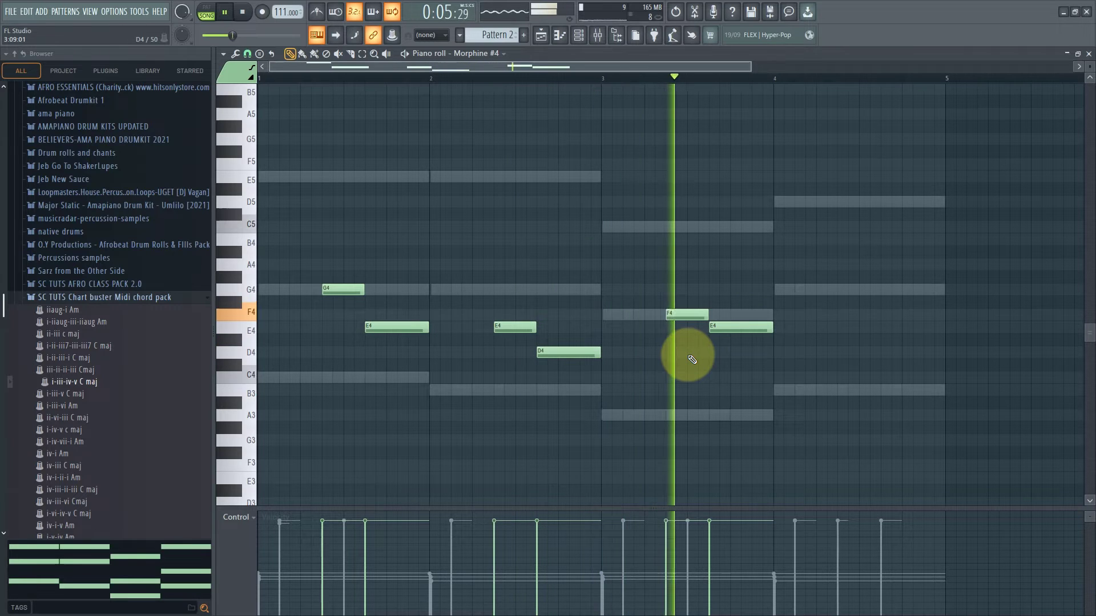
Add a four-step G4 on step 7 and a six-step D4 on step 11 of bar 4, and close the piano roll.
click(838, 290)
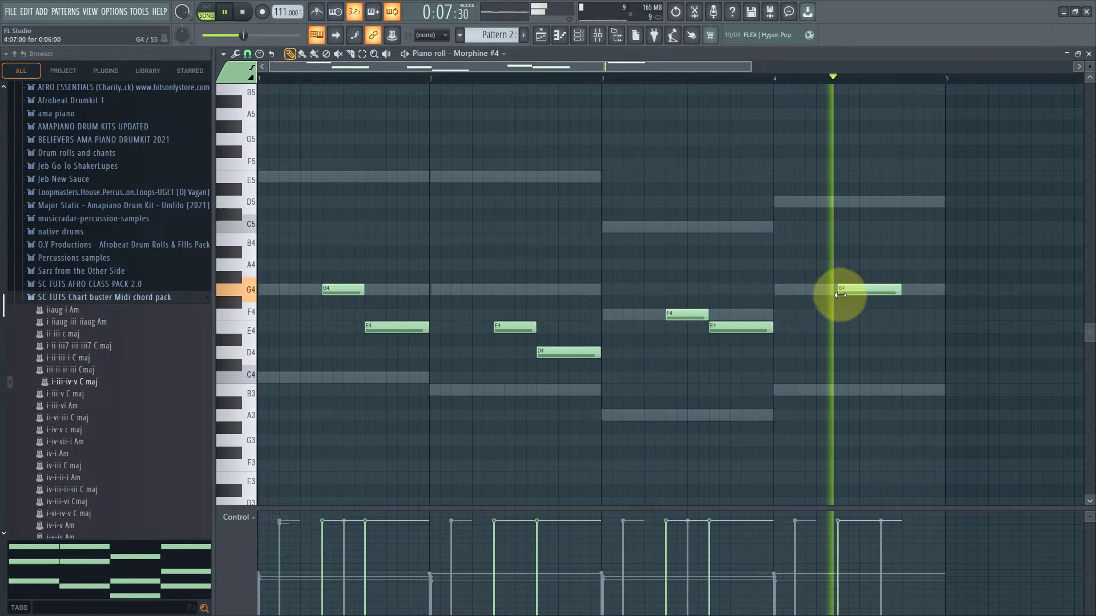
key(space)
drag(901, 294, 880, 293)
key(space)
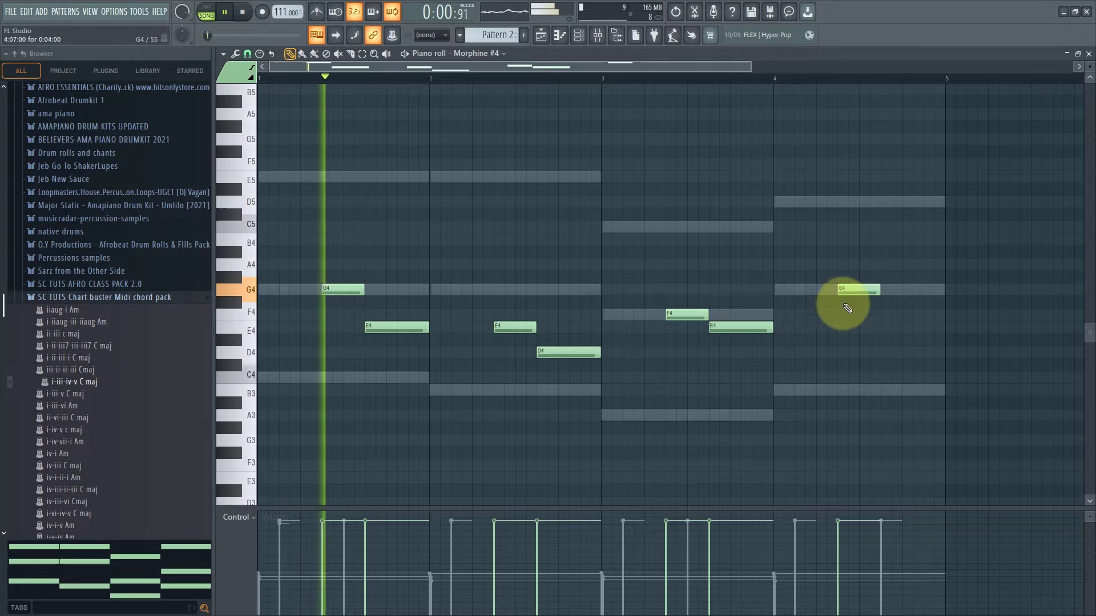
click(883, 315)
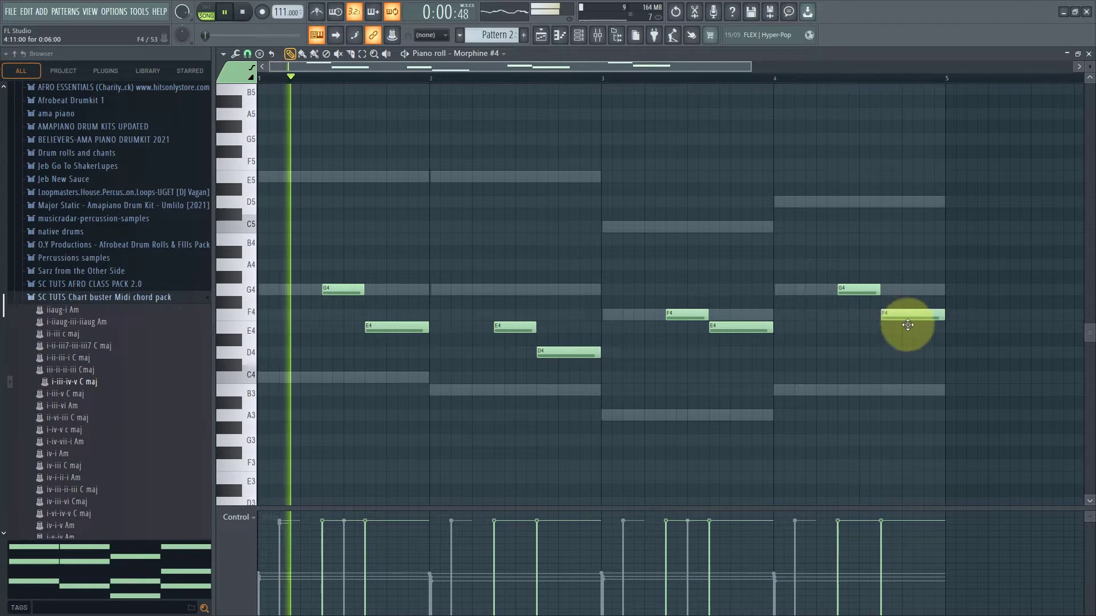
drag(900, 315, 907, 352)
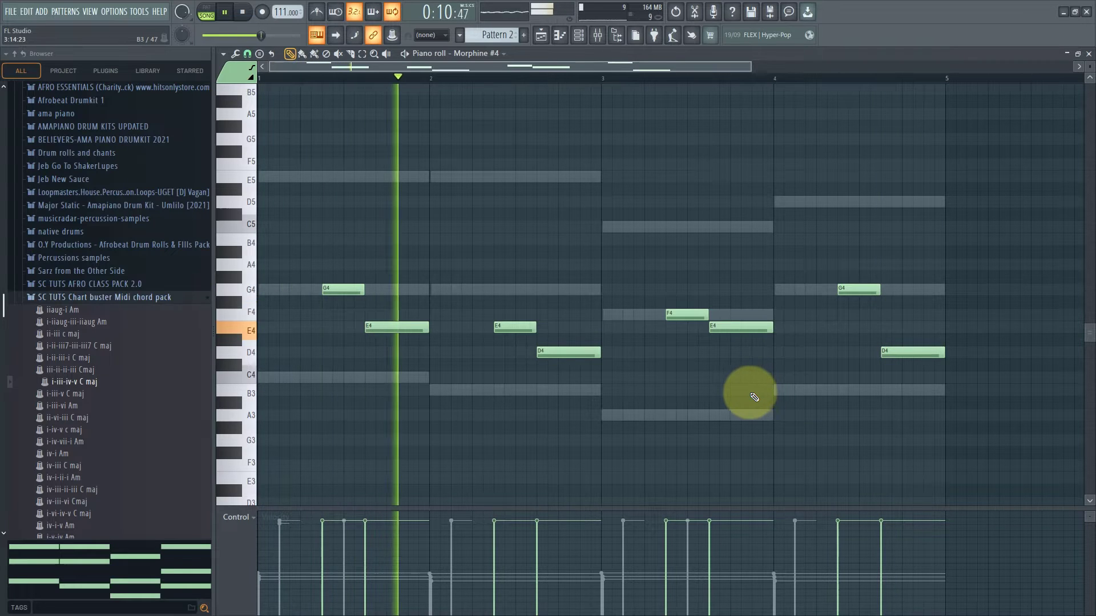
click(1088, 53)
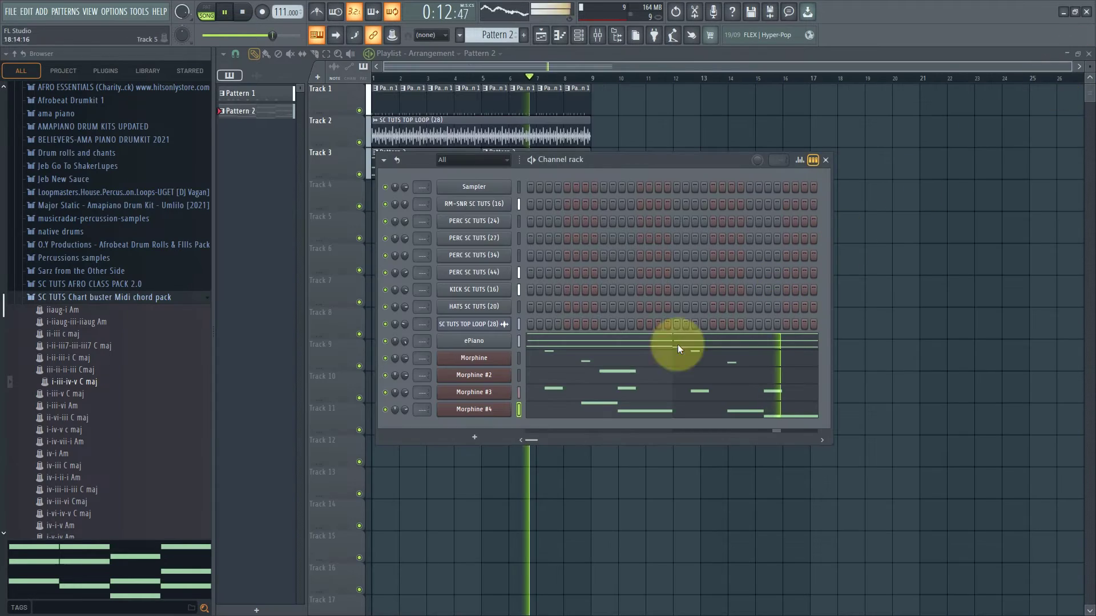
Add a new Morphine channel to the channel rack and show its Brass & Wind preset bank.
click(471, 441)
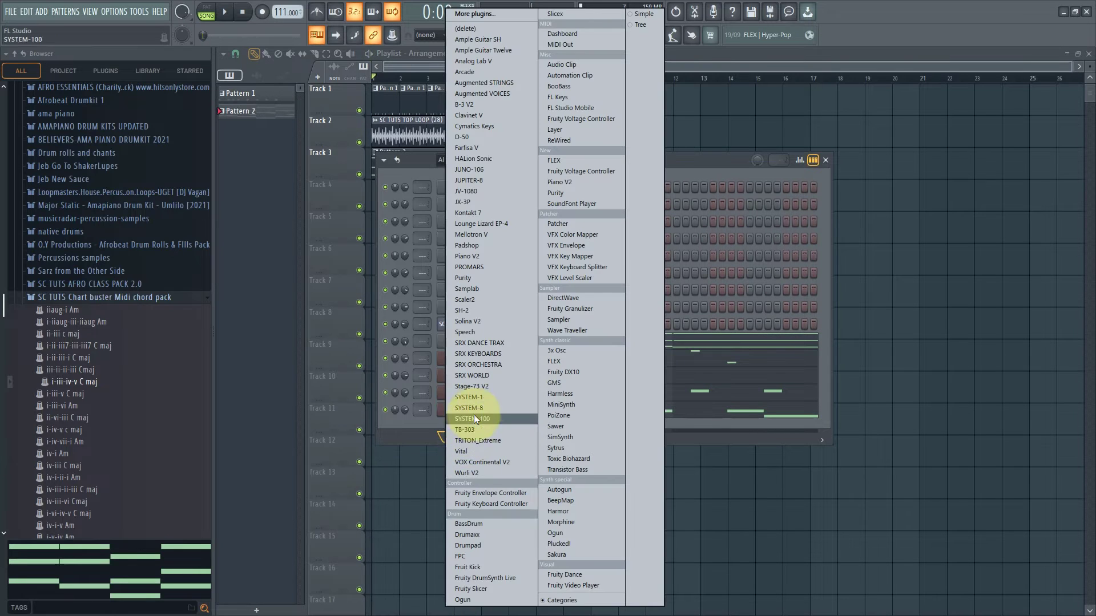
click(558, 417)
click(491, 307)
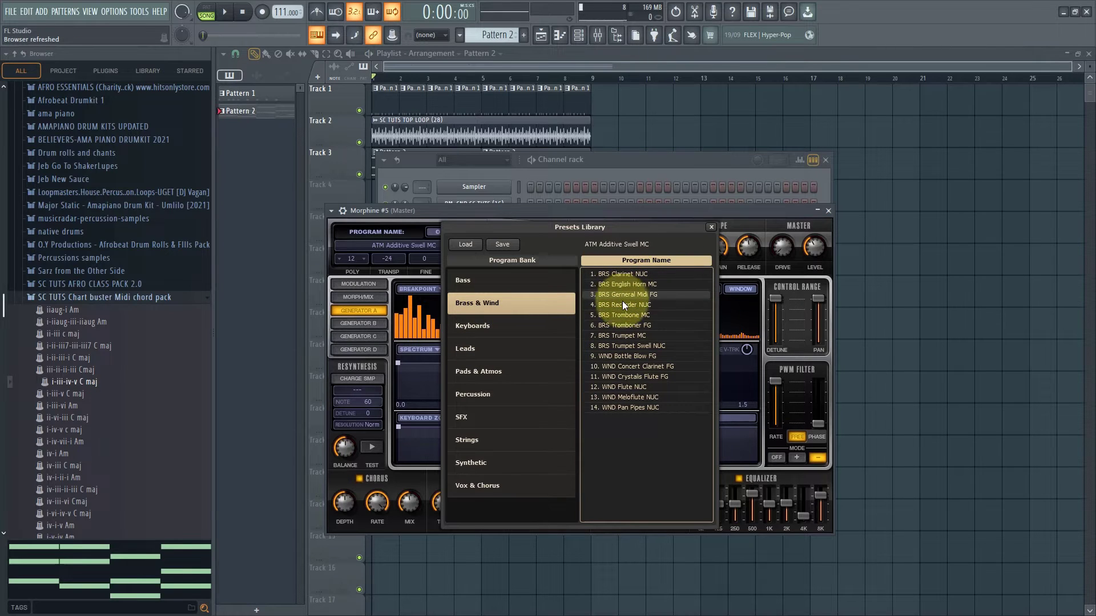
Audition the flute, pan pipes and clarinet presets, load WND Meloflute NUC and close the library and synth window.
click(624, 387)
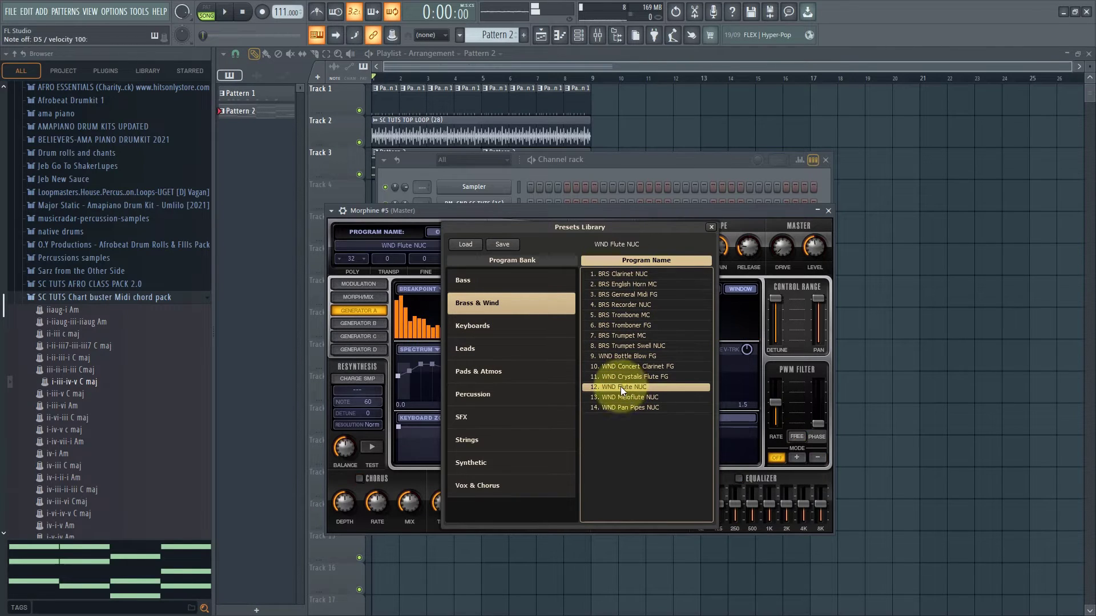
click(622, 399)
click(622, 407)
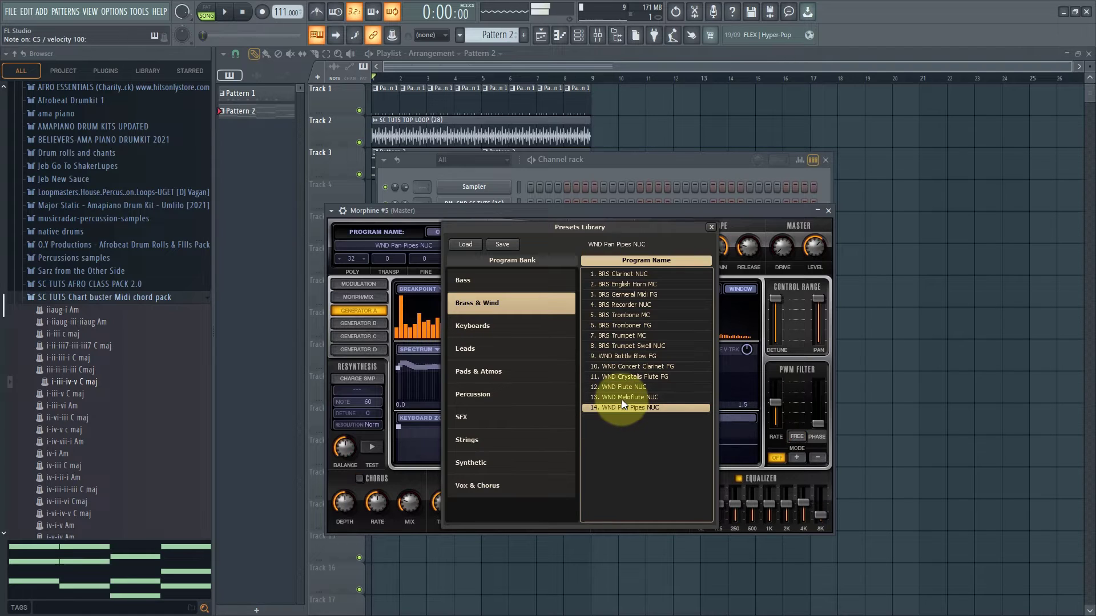
click(621, 399)
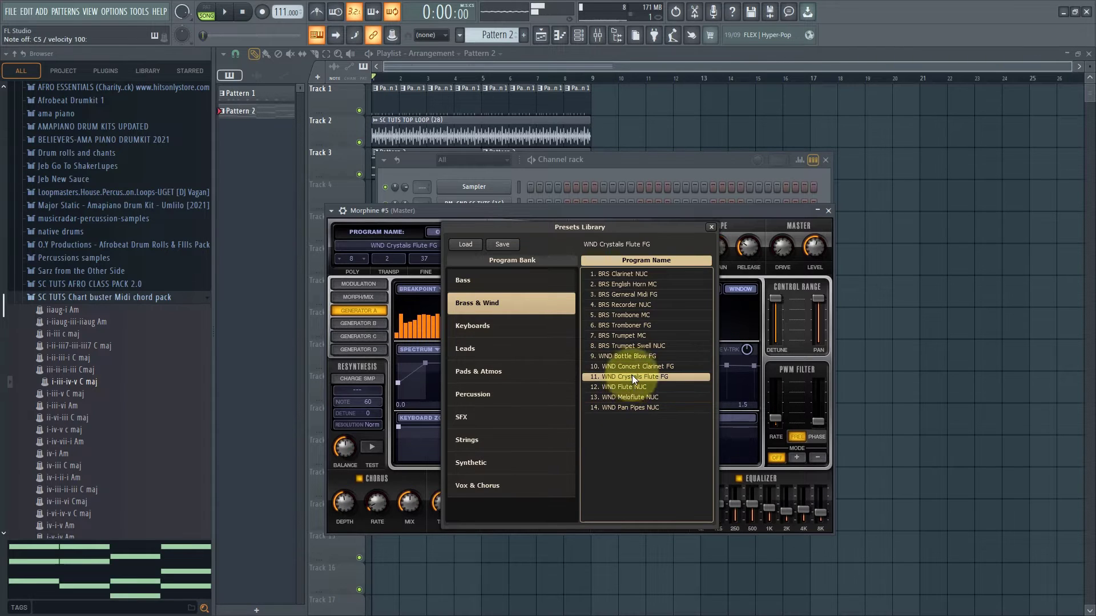
click(631, 368)
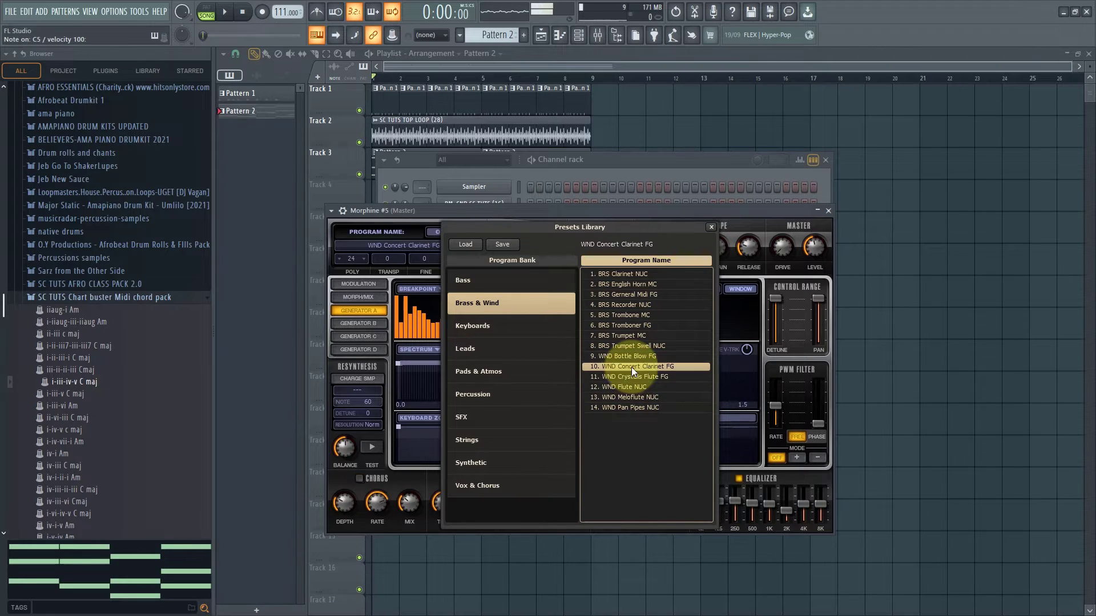
click(622, 396)
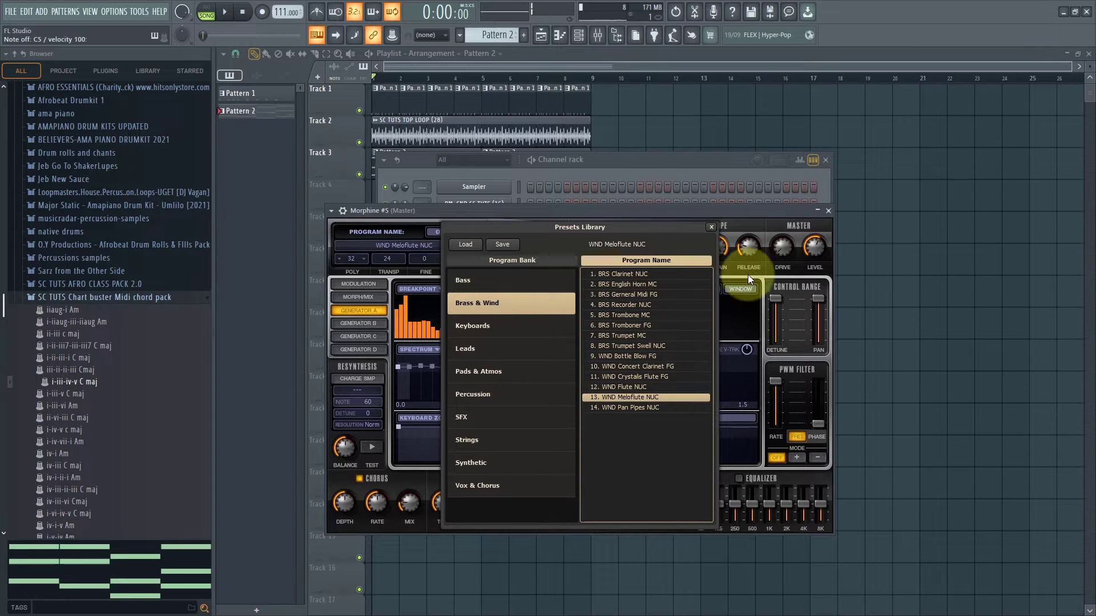
click(712, 227)
click(829, 210)
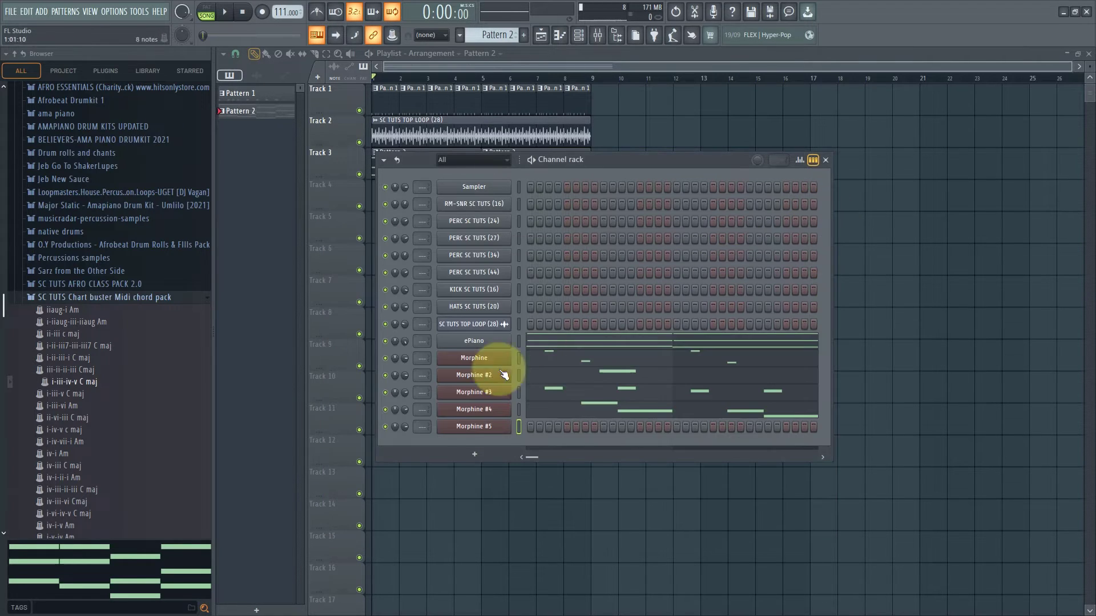
Lower the Morphine #5 channel volume and play a test note.
drag(406, 429, 410, 465)
key(z)
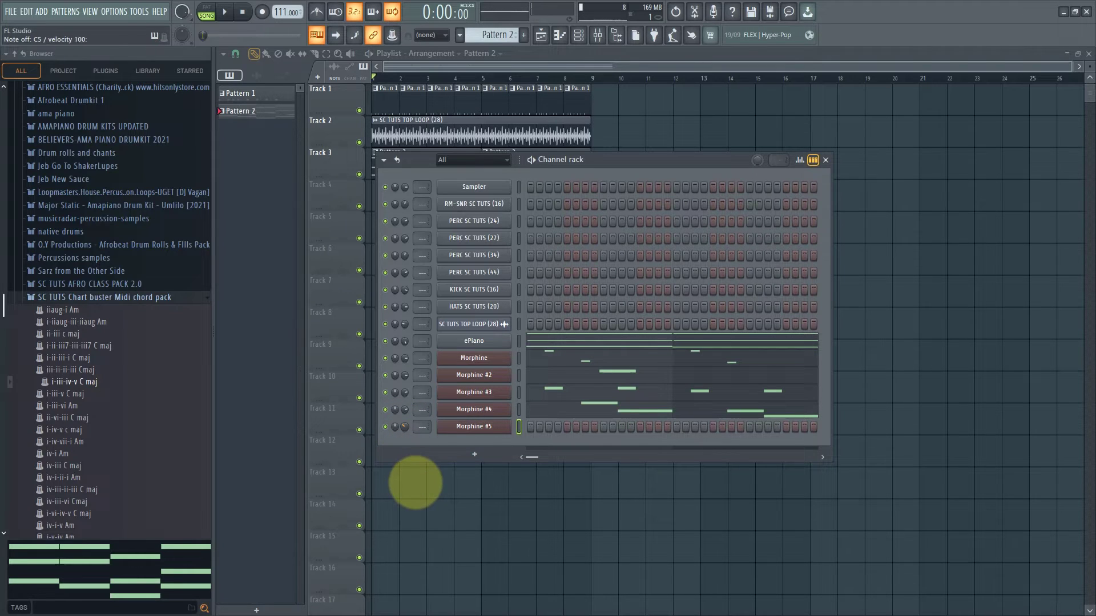
Open the Morphine #5 channel's piano roll and place a one-step G4 on step 3 of bar 1, auditioning against the beat.
right_click(456, 423)
click(532, 426)
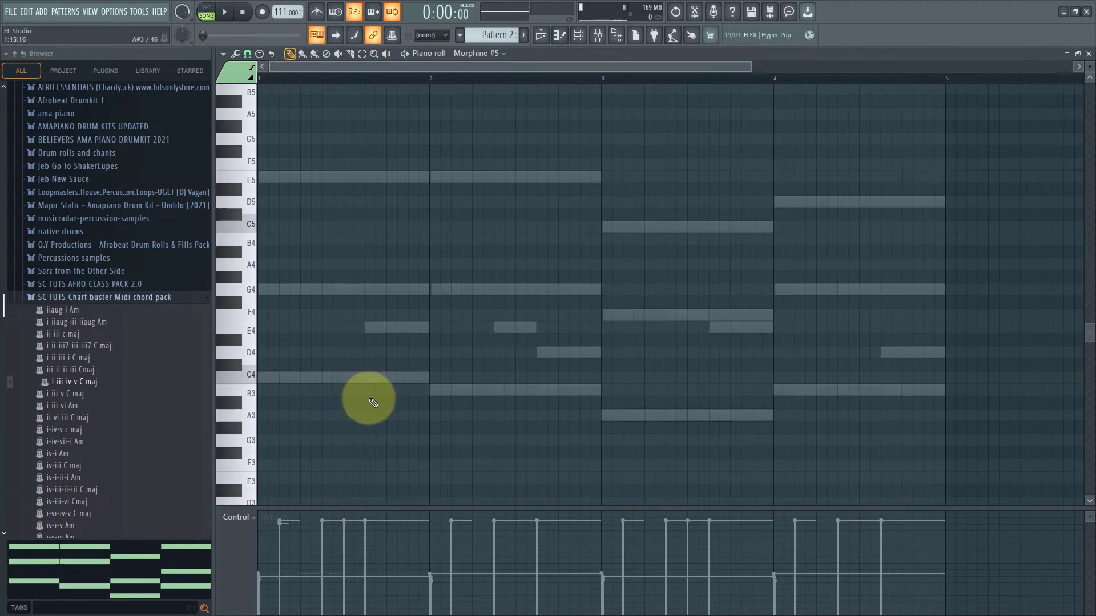
key(space)
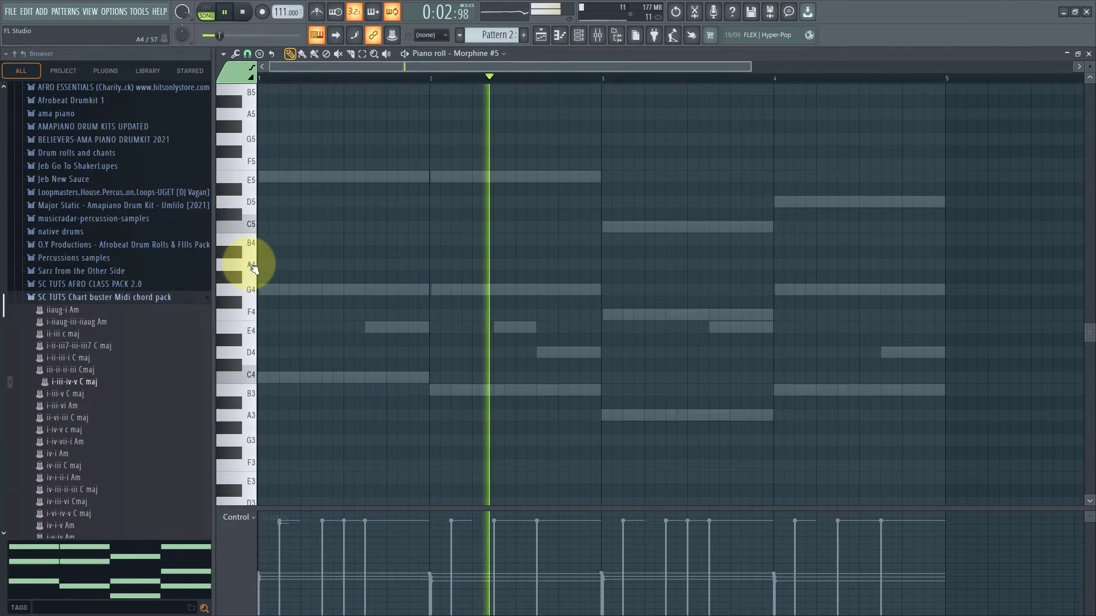
key(space)
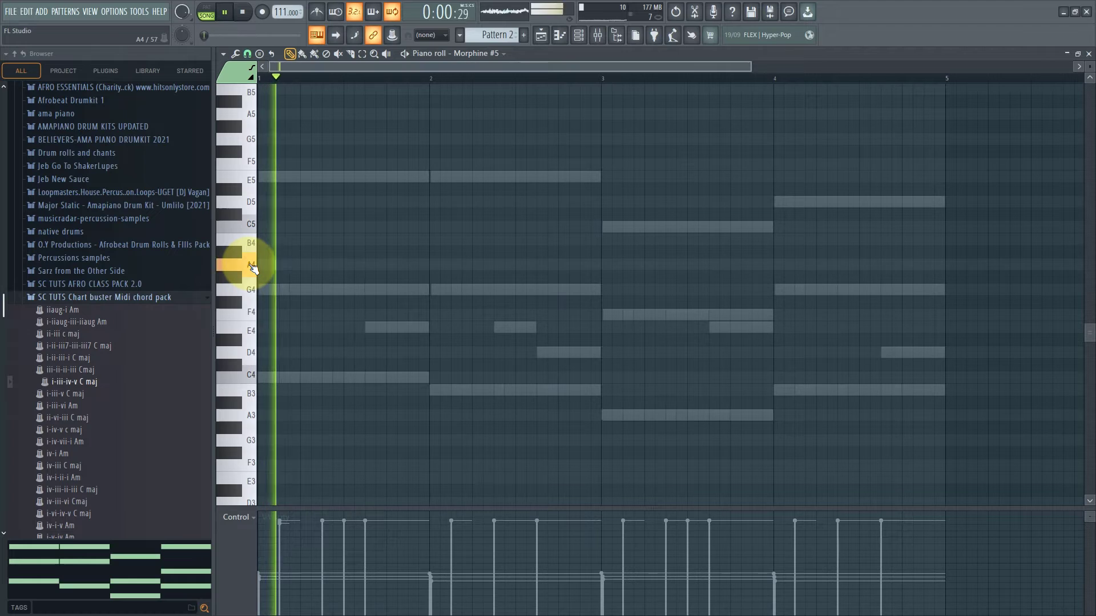
key(space)
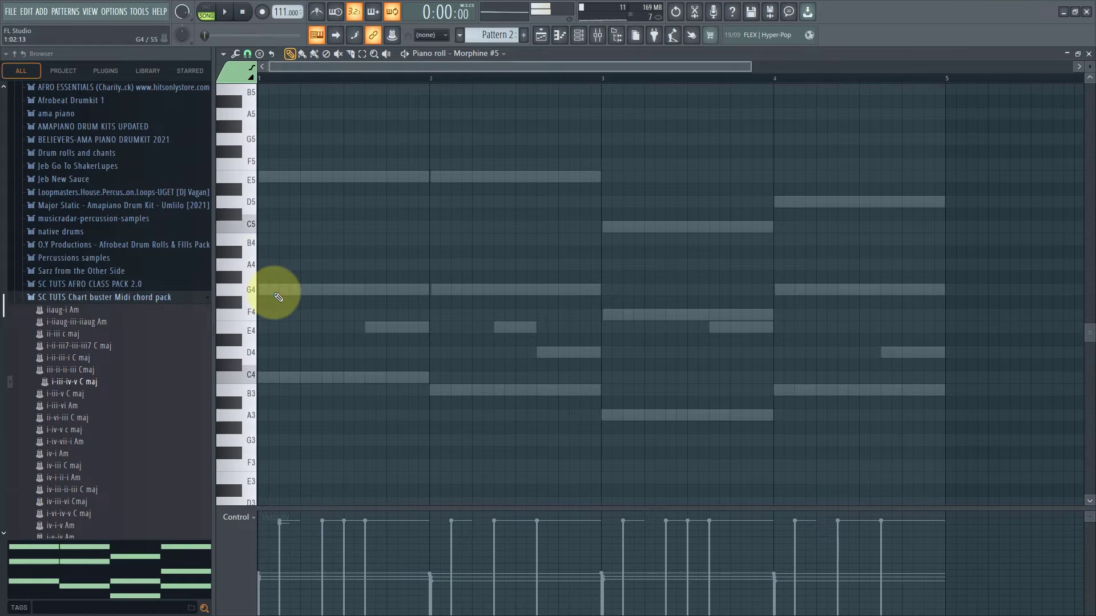
key(space)
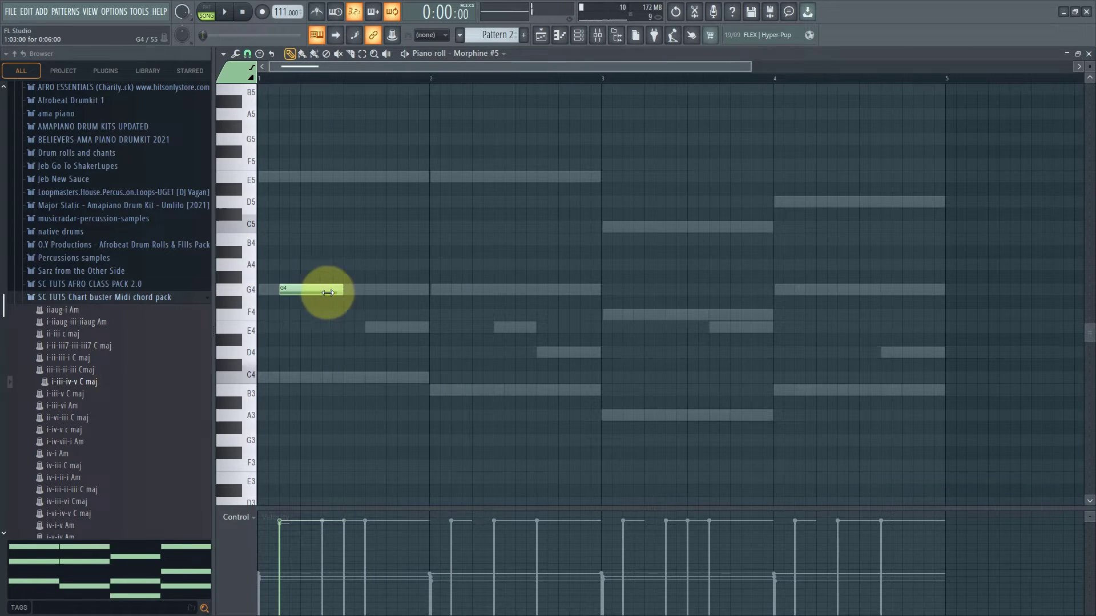
key(space)
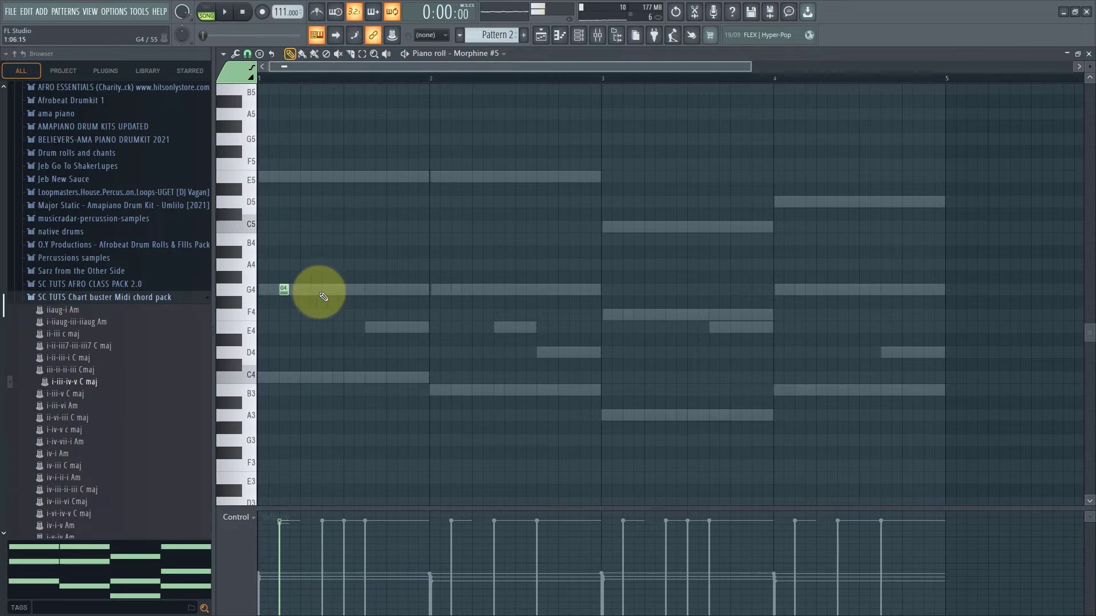
key(space)
Add one-step G4 notes on step 11 of bar 1 and on steps 3 and 11 of bar 2.
click(326, 291)
drag(328, 291, 368, 290)
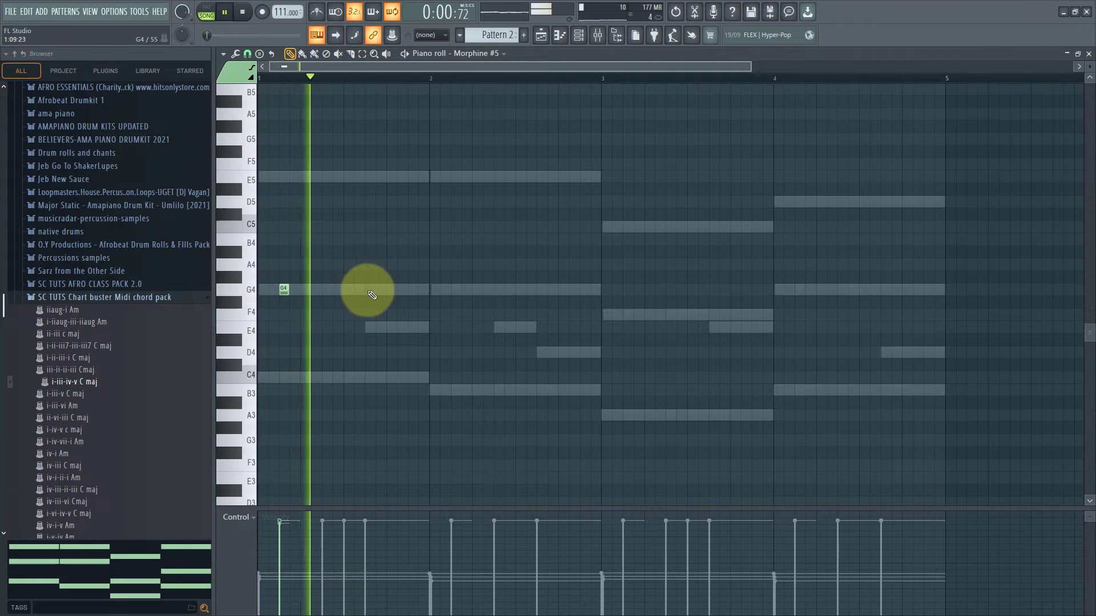
key(space)
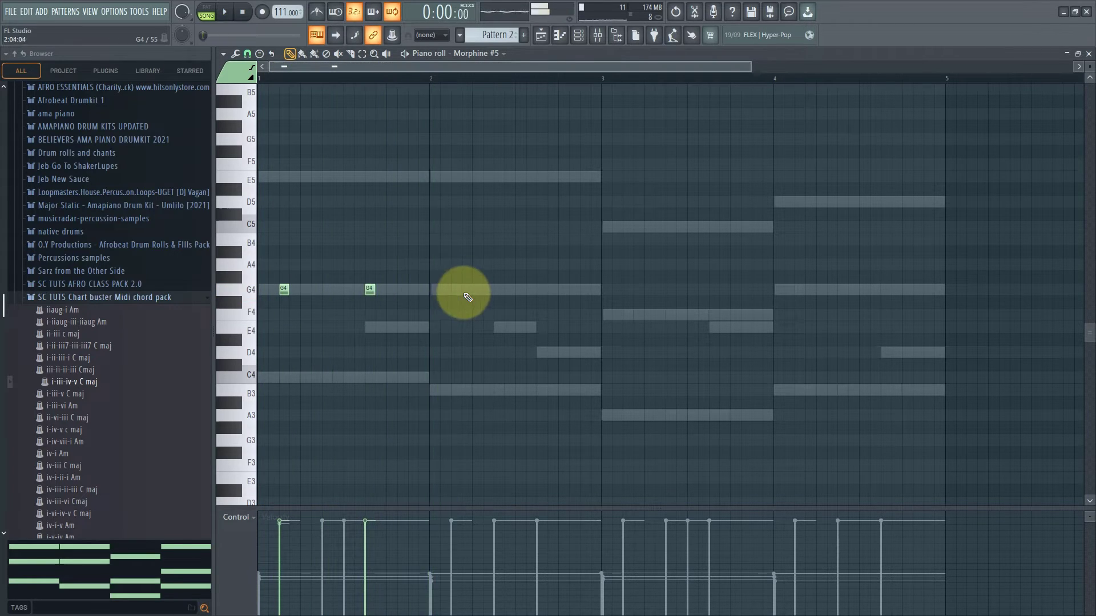
key(space)
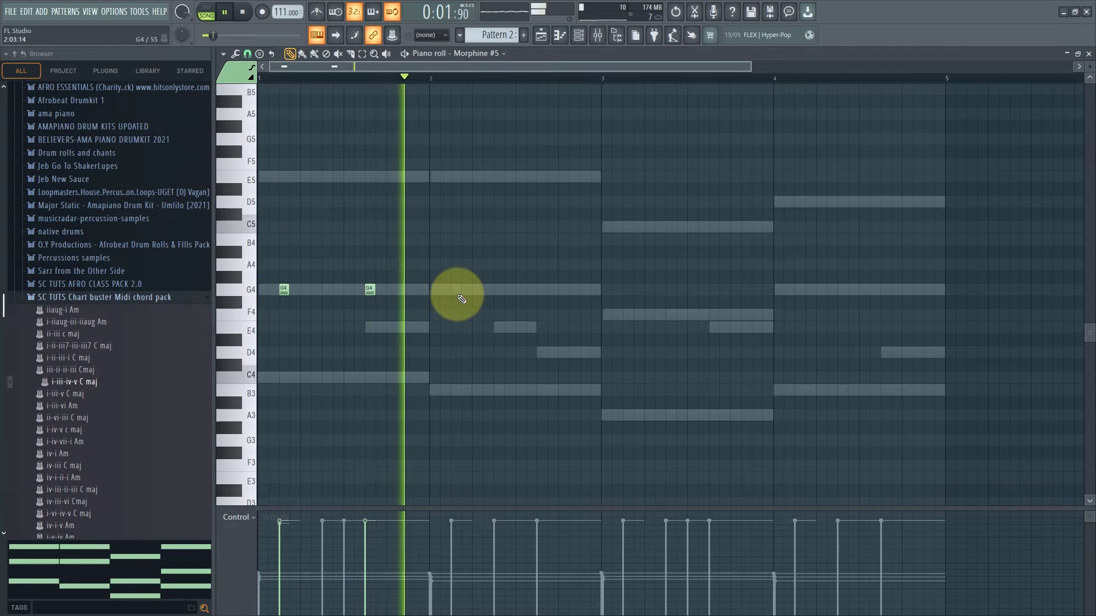
click(457, 291)
key(space)
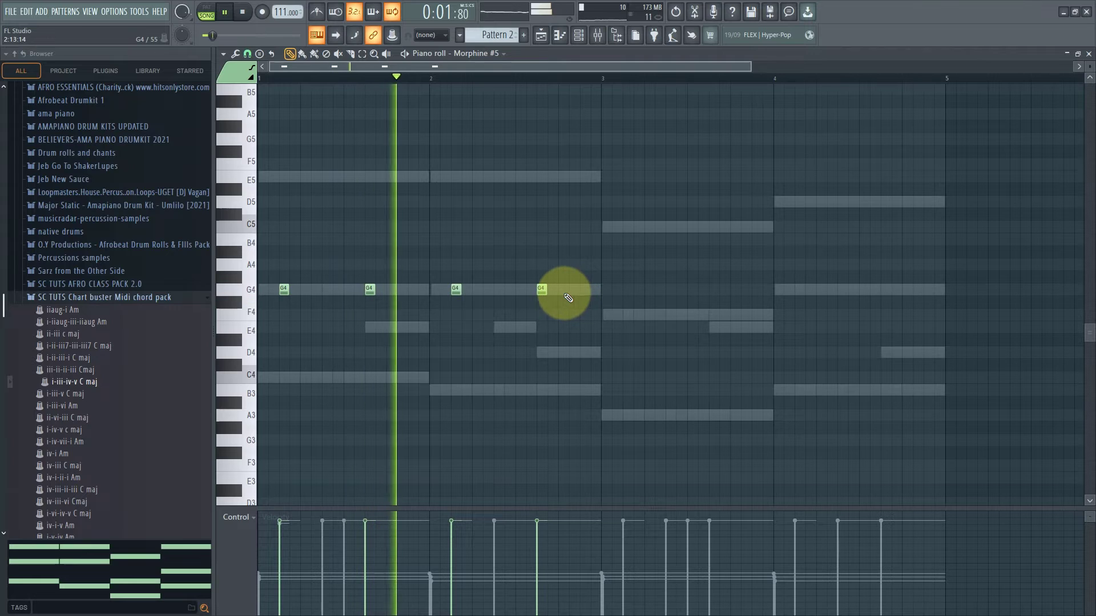
Continue the one-step G4 pattern on steps 3 and 11 of bars 3 and 4.
click(624, 290)
click(714, 291)
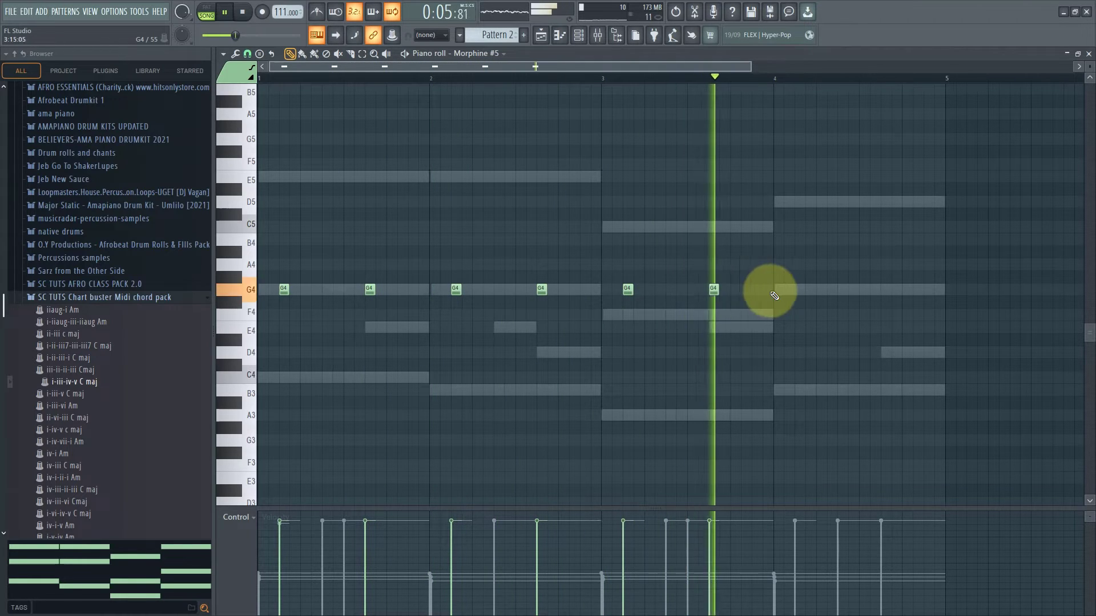
click(801, 291)
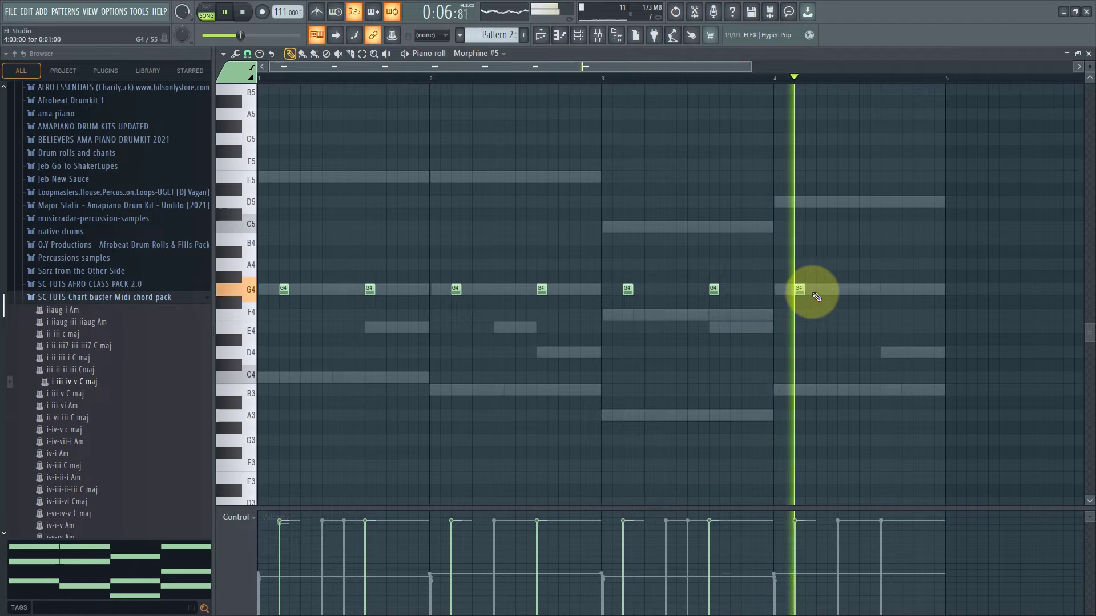
click(885, 292)
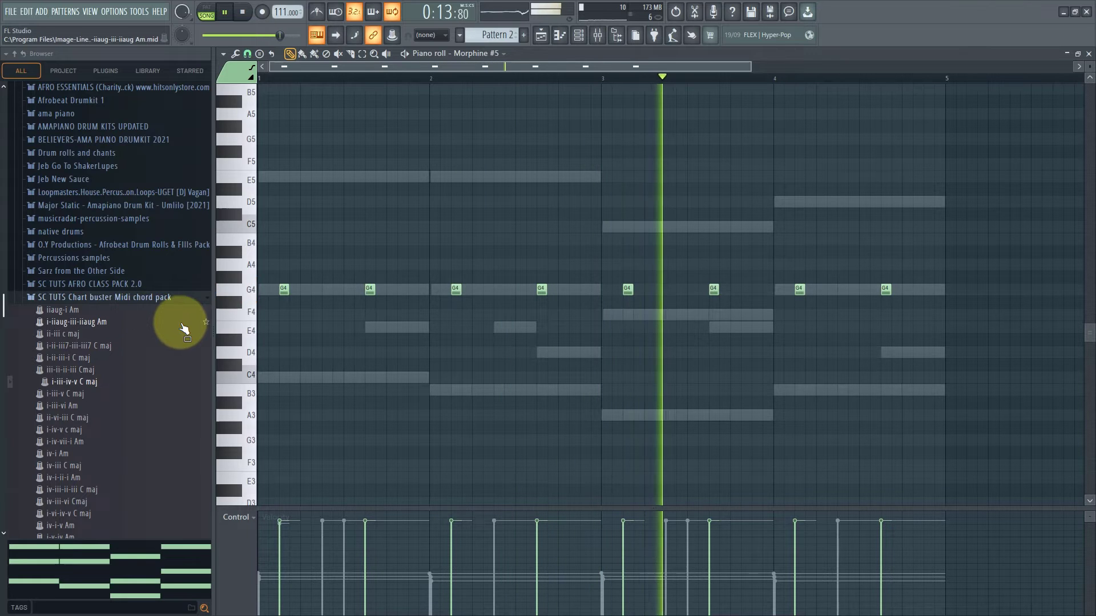
Select all the G4 notes, transpose them to C4 and up an octave to C5, and show the channel rack.
double_click(244, 290)
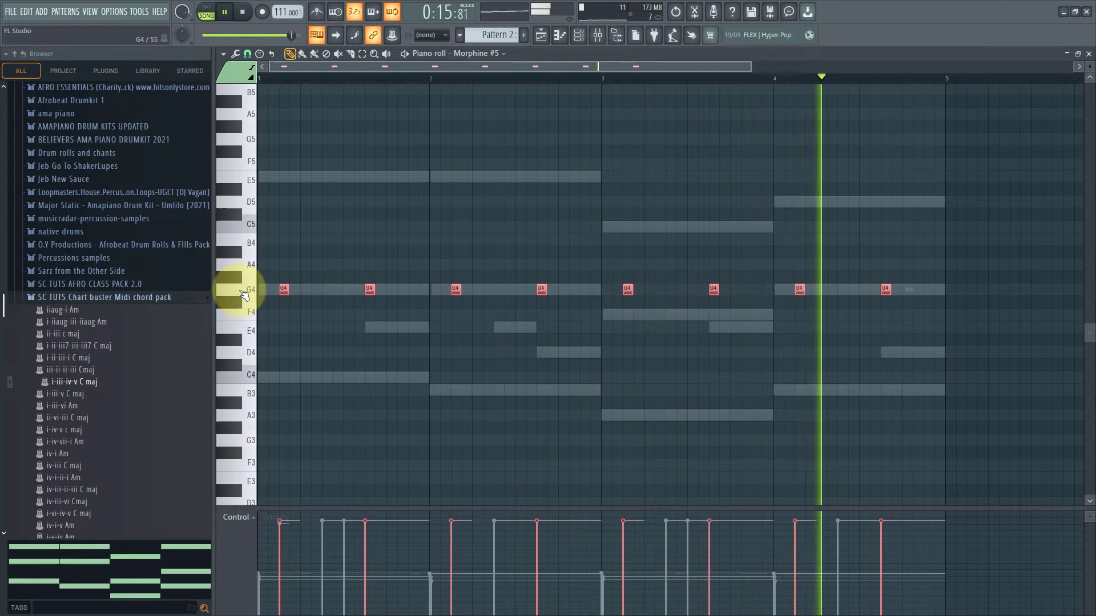
key(Down)
key(Down)
key(Down)
key(Down)
key(Down)
key(Down)
key(Down)
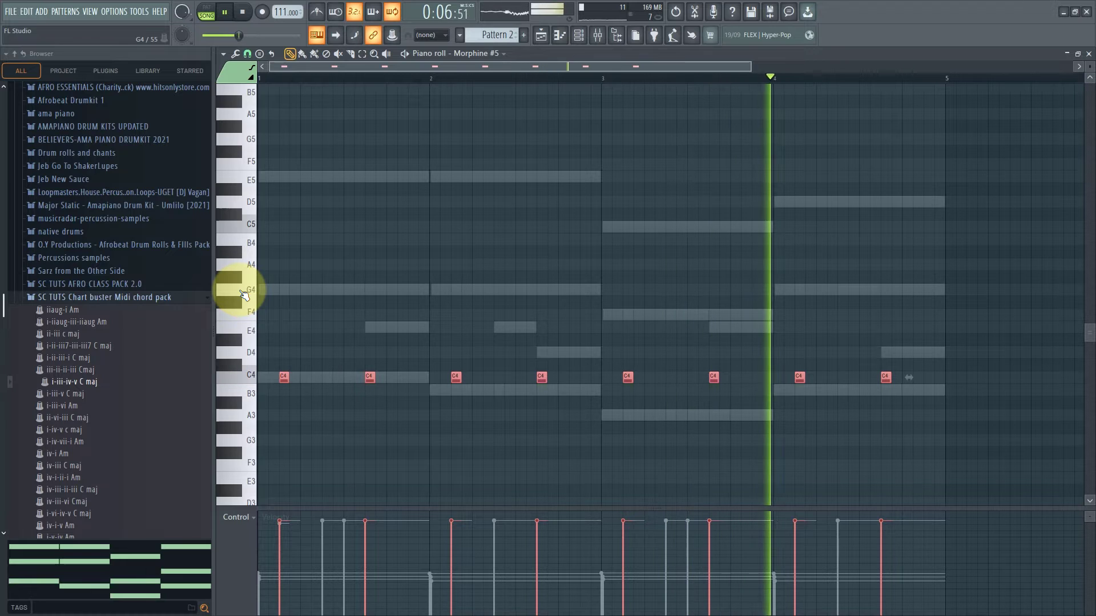
key(ctrl+Up)
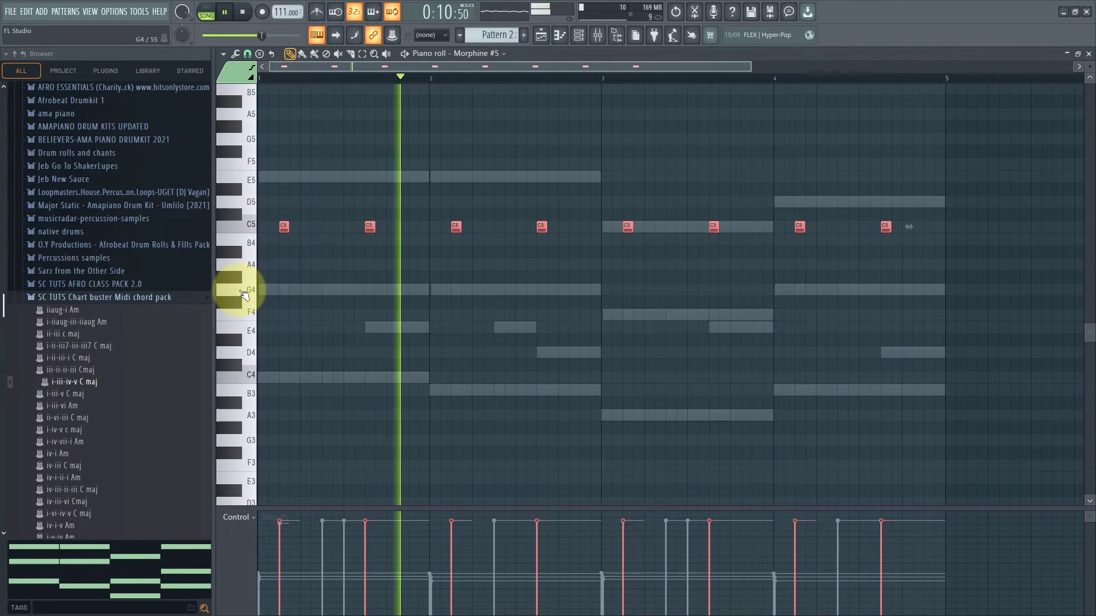
key(space)
key(F6)
right_click(478, 430)
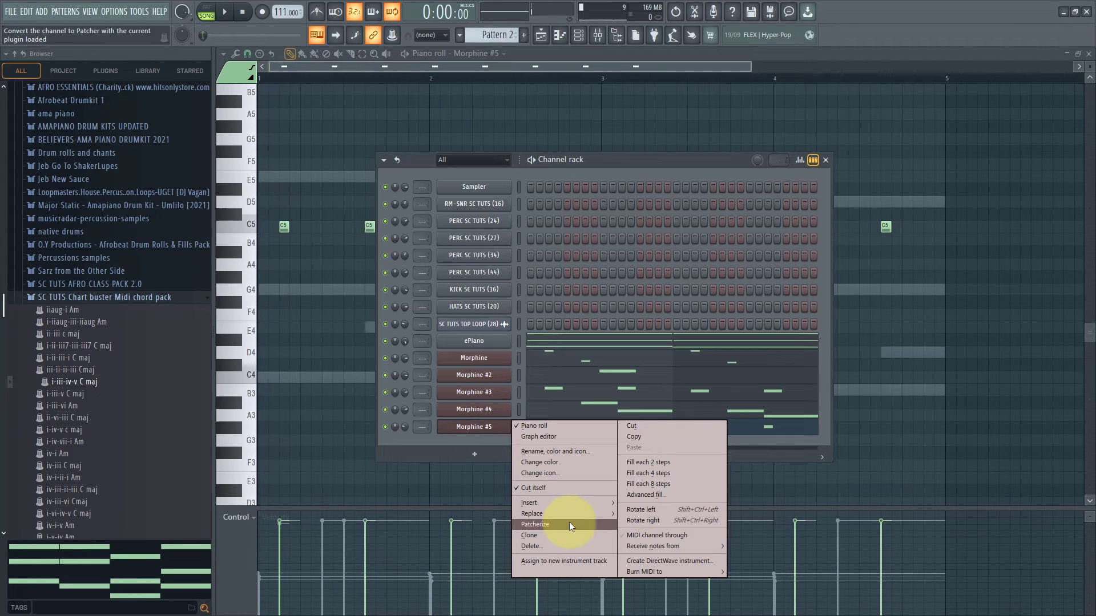
mouse_move(546, 501)
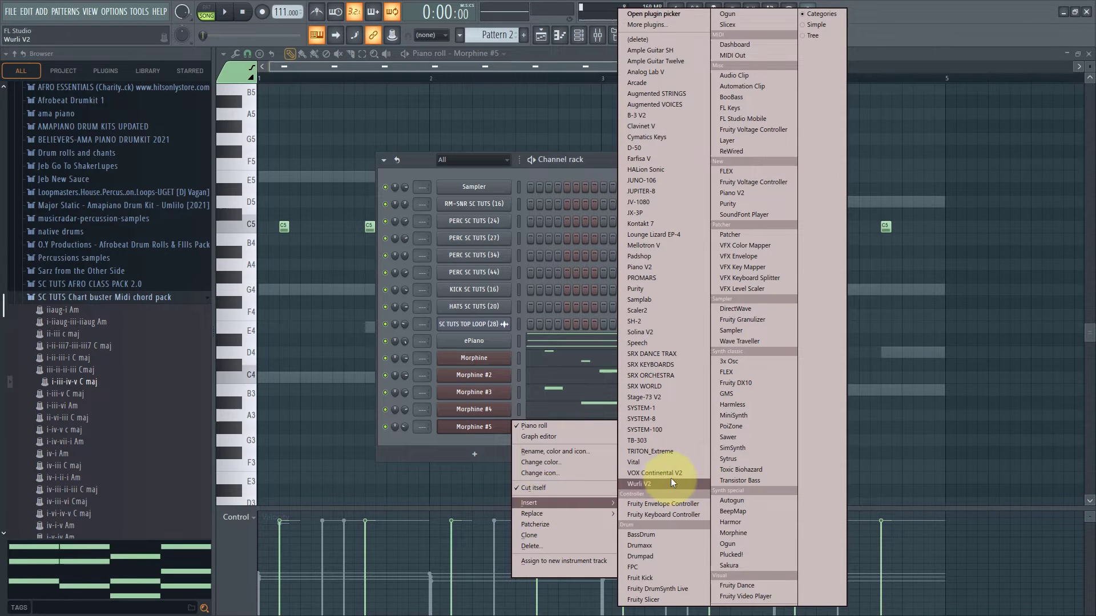
click(481, 427)
Clone the ePiano channel and set the clone's FL Keys sound to Grand Piano (3 MB).
right_click(474, 345)
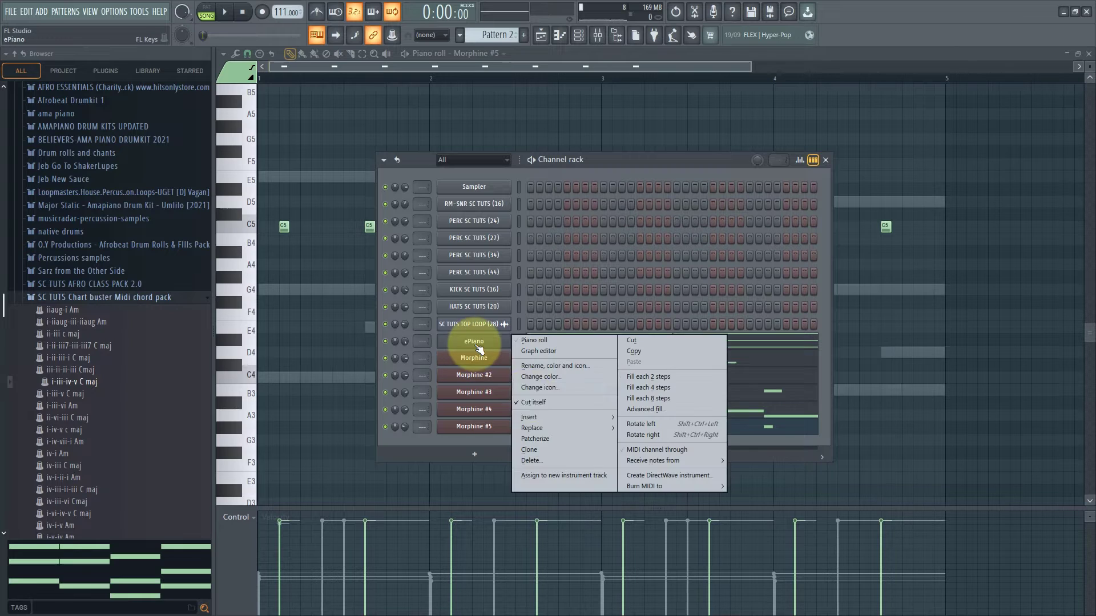
click(530, 450)
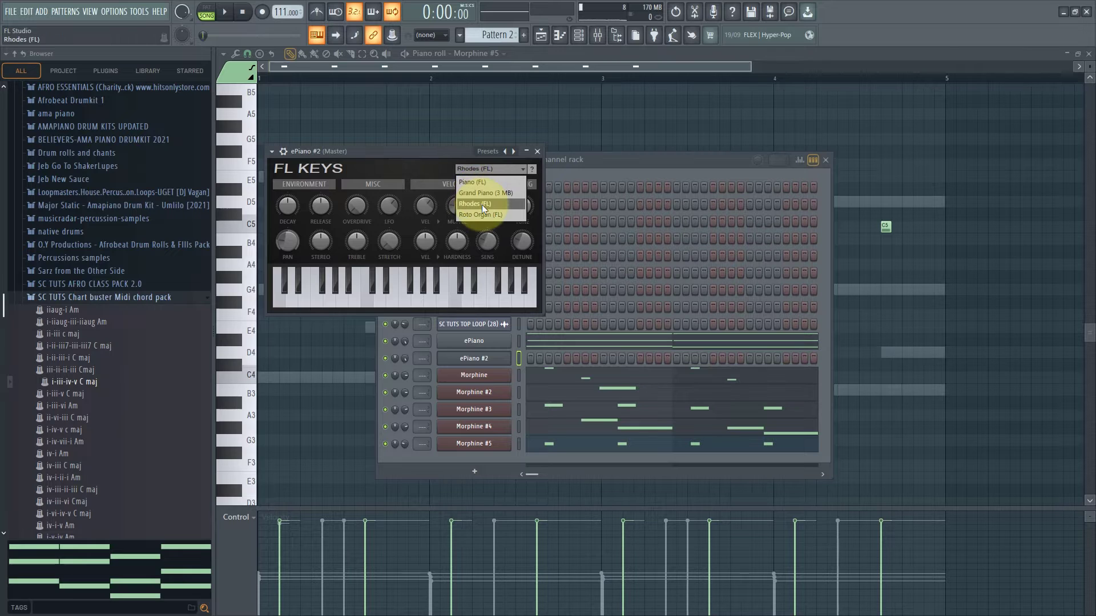
click(482, 204)
click(418, 301)
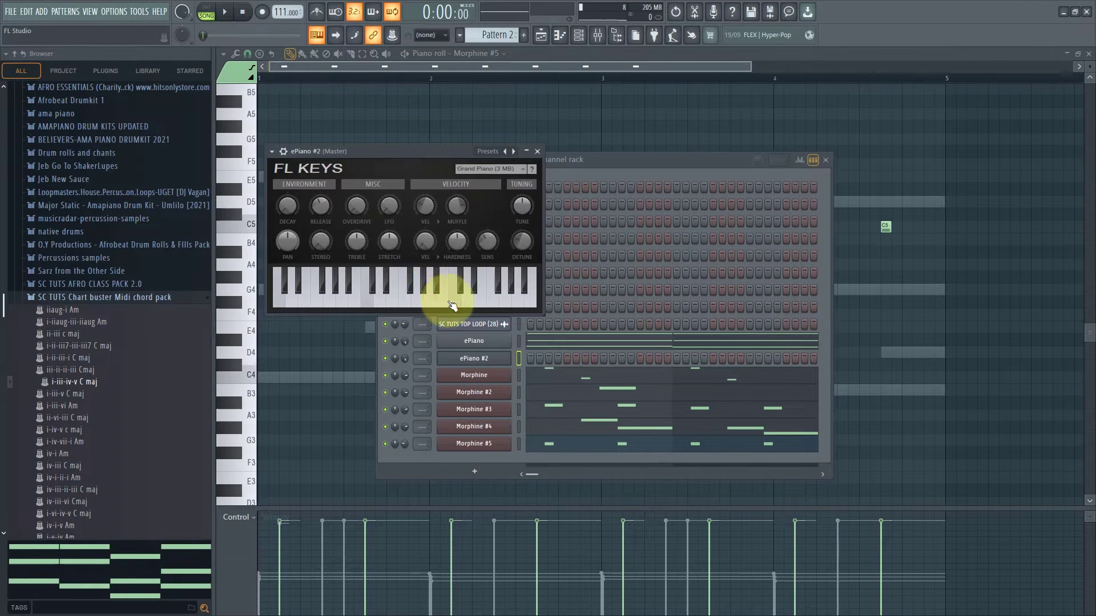
click(537, 151)
Copy the ePiano channel's chord notes and paste them into the ePiano #2 channel.
right_click(495, 342)
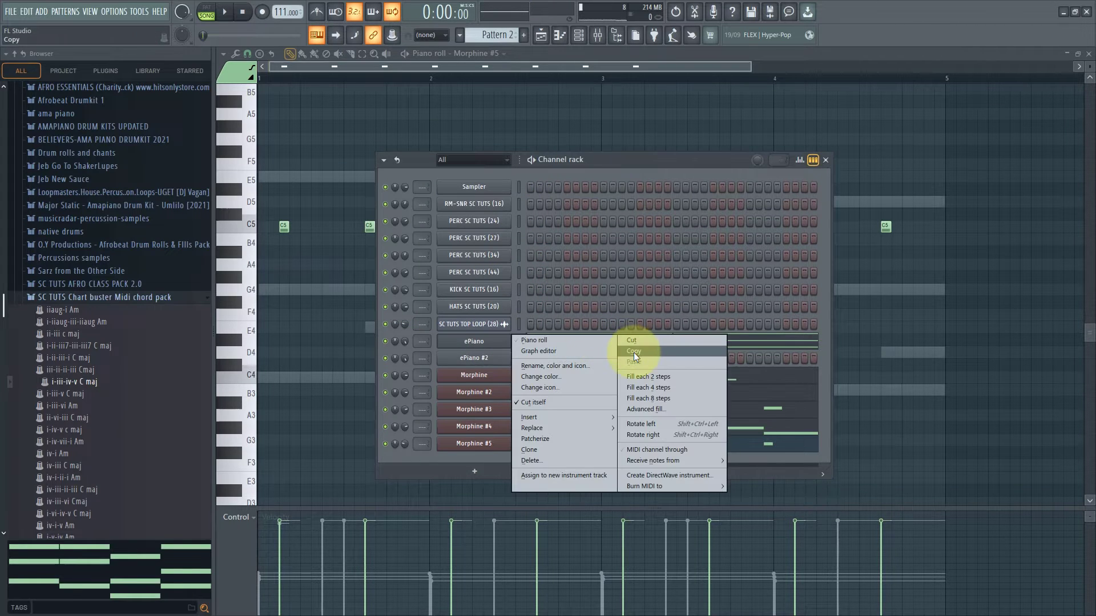
click(635, 355)
right_click(473, 360)
click(661, 379)
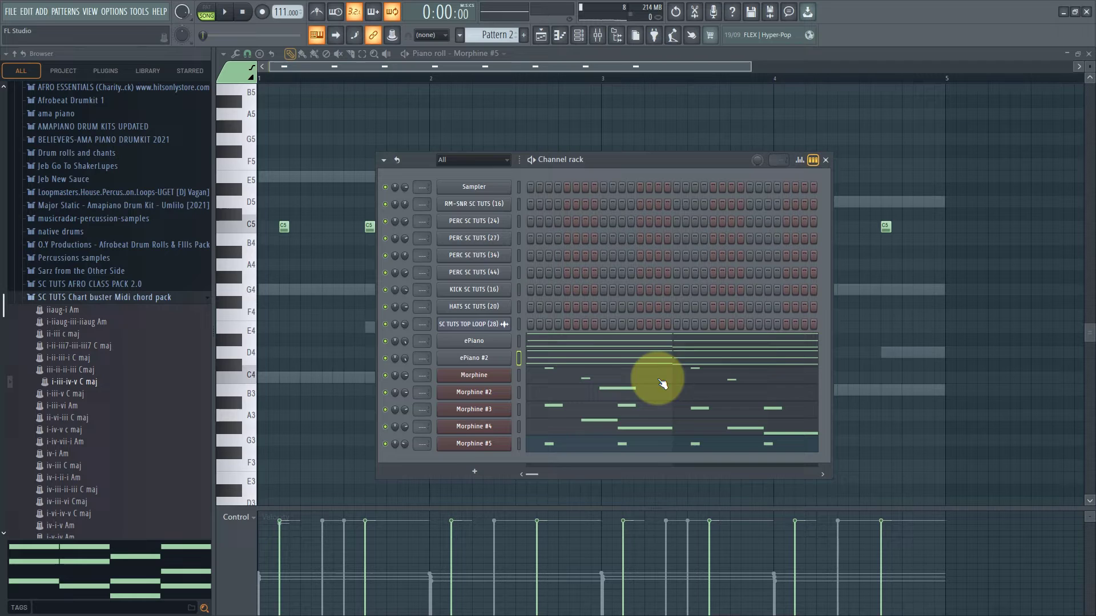
Shift all the ePiano #2 chords to start on step 7 of each bar and shorten them to ten steps.
click(574, 361)
scroll(563, 363, down, 2)
drag(239, 153, 297, 467)
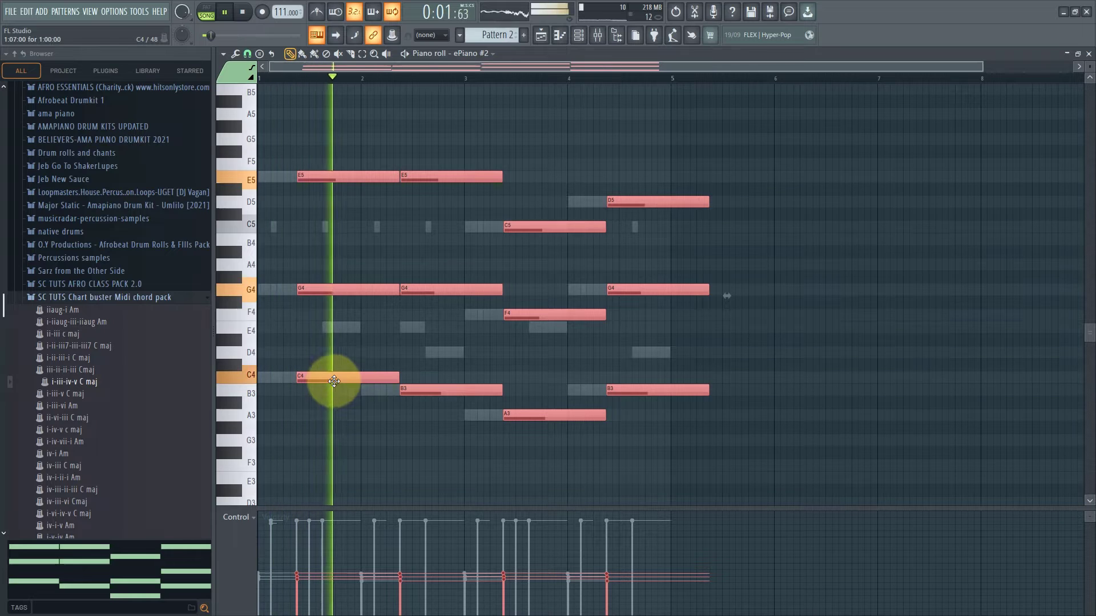
drag(399, 378, 362, 379)
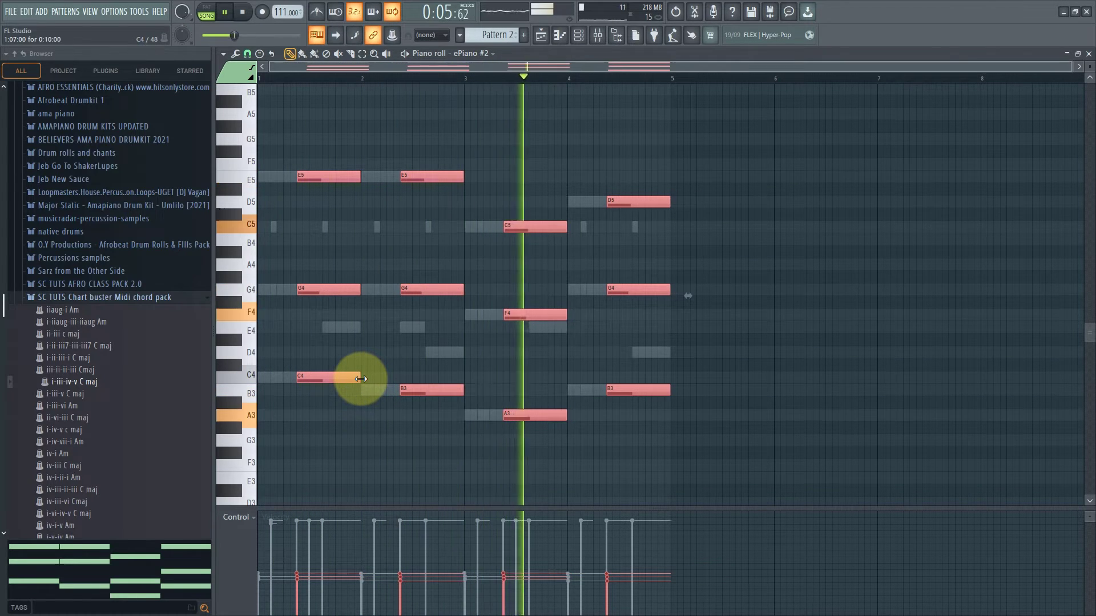
Raise all the ePiano #2 chords one octave and lower only their top notes, E6, C6 and D6, by one octave.
key(ctrl+Up)
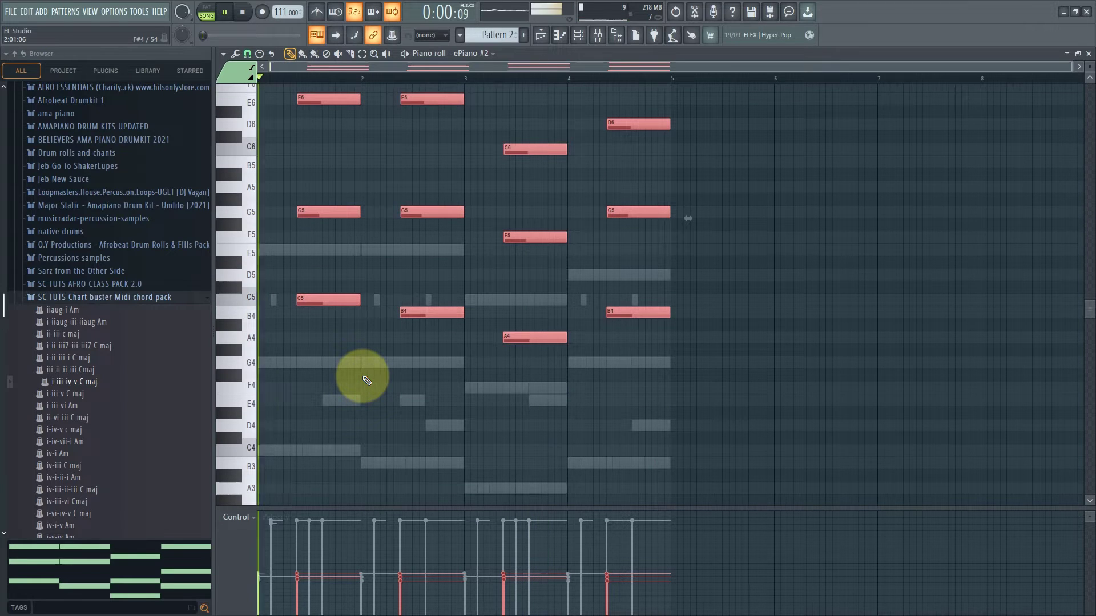
key(space)
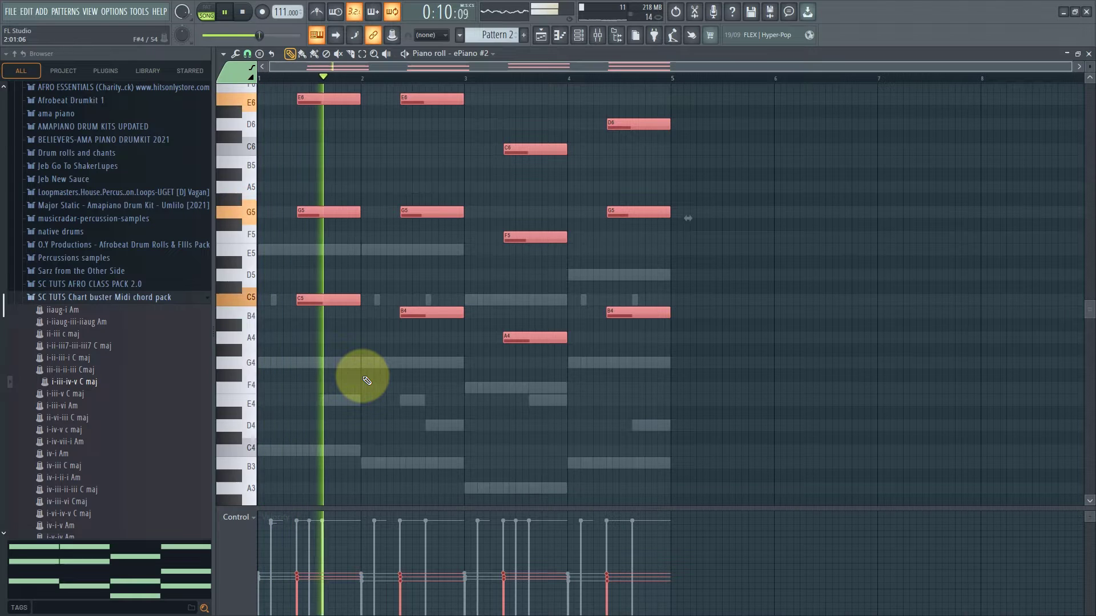
key(space)
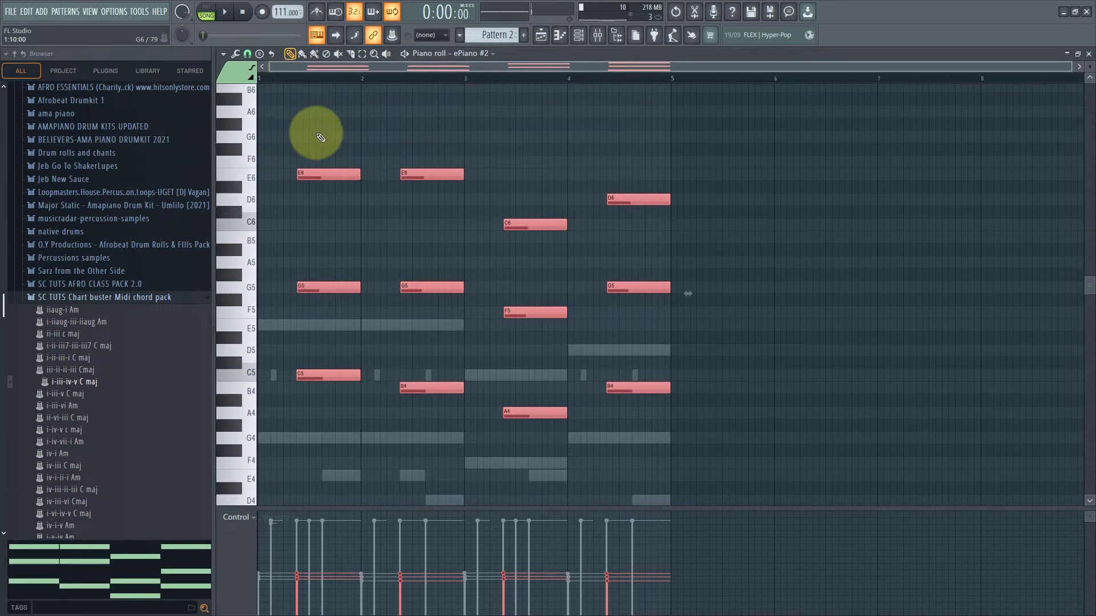
drag(321, 137, 672, 226)
key(ctrl+Down)
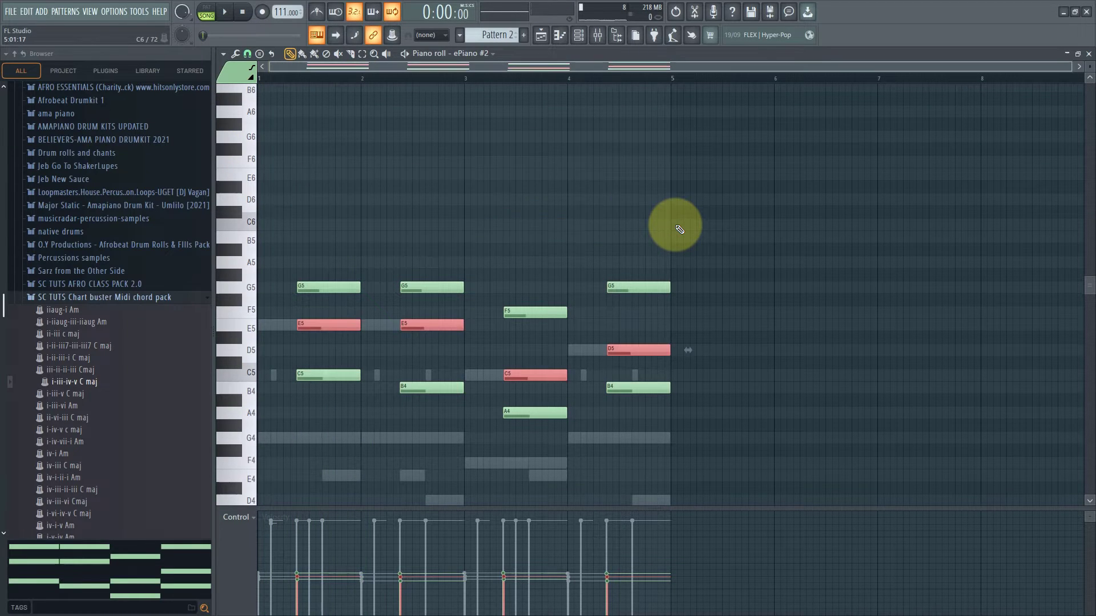
right_click(520, 217)
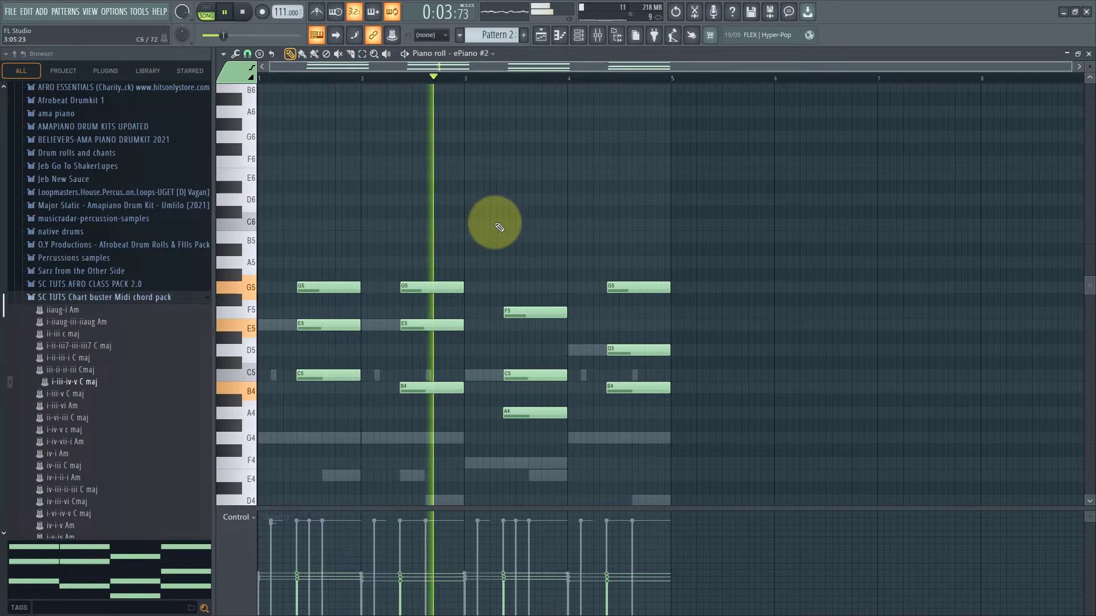
Route the ePiano #2 channel to mixer track 1 and load Fruity parametric EQ 2 in that track's first effect slot.
click(578, 35)
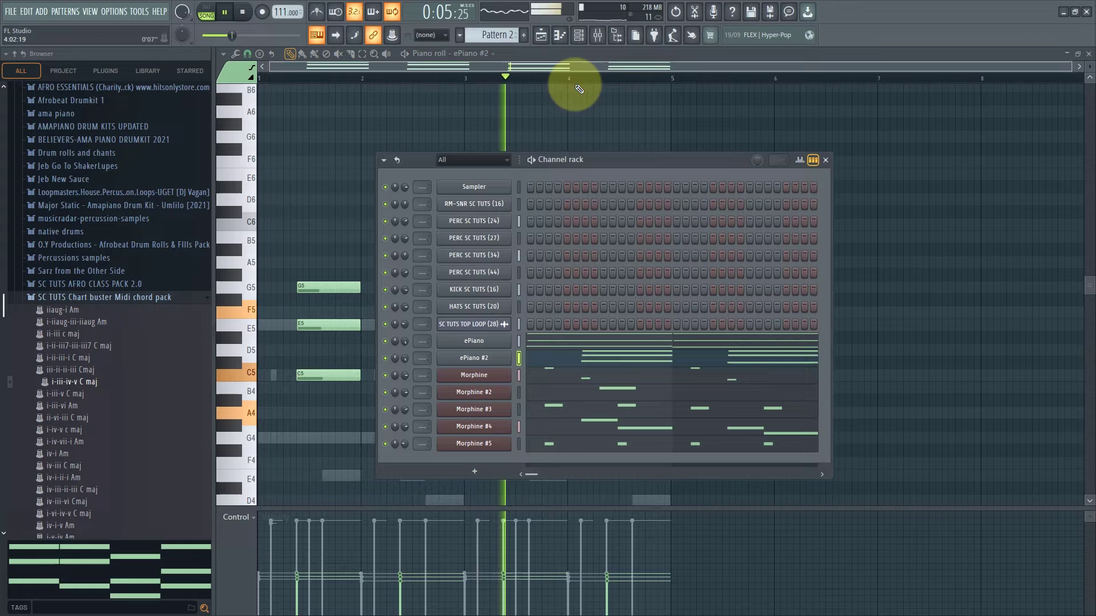
click(475, 359)
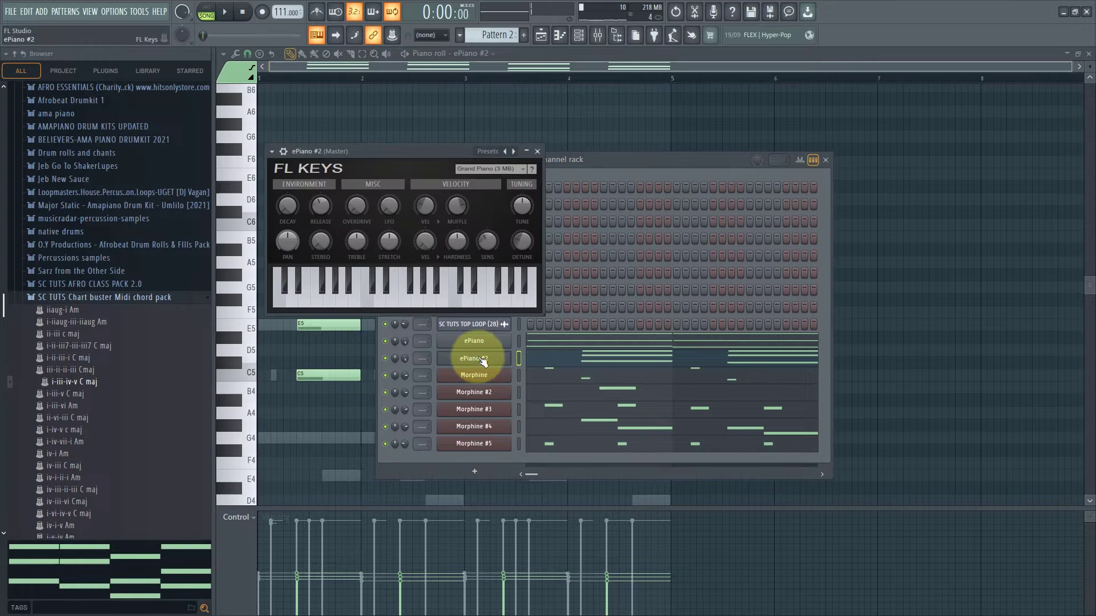
click(599, 35)
click(289, 210)
click(579, 36)
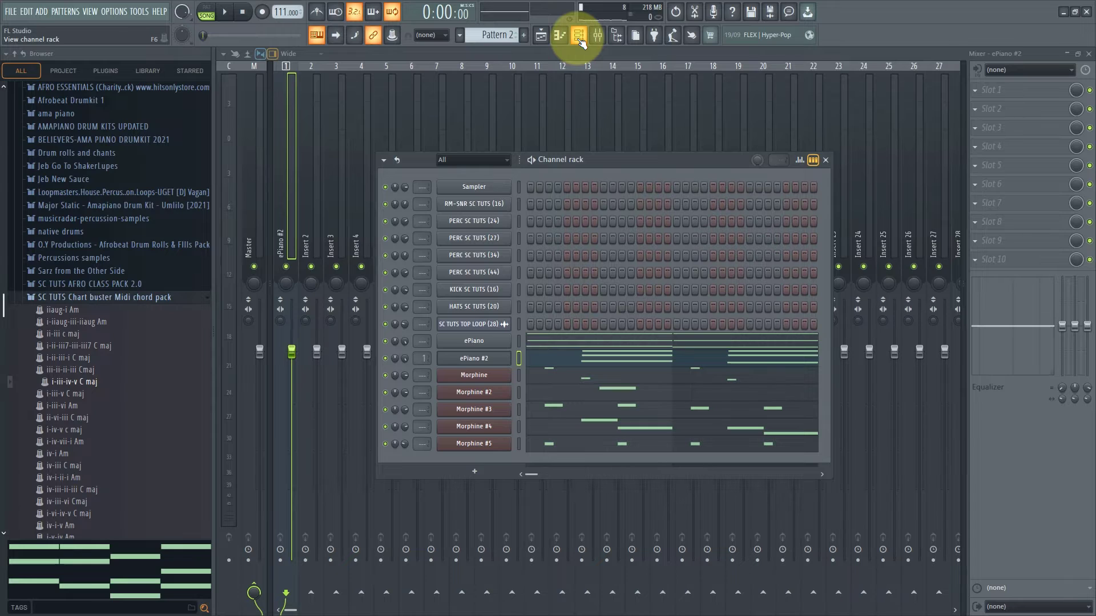
click(579, 36)
click(990, 94)
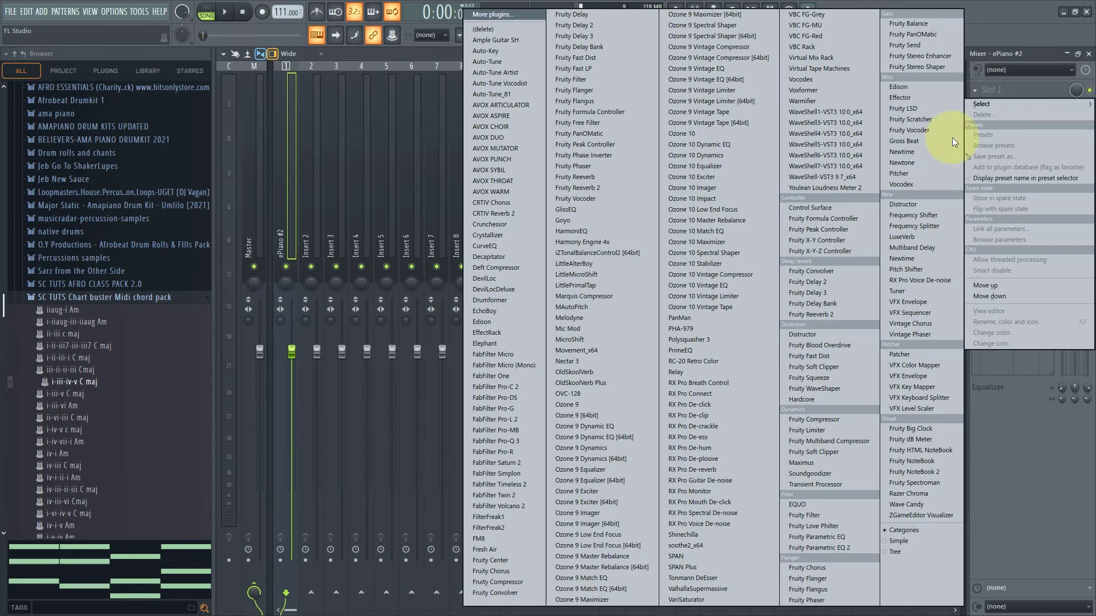
click(833, 546)
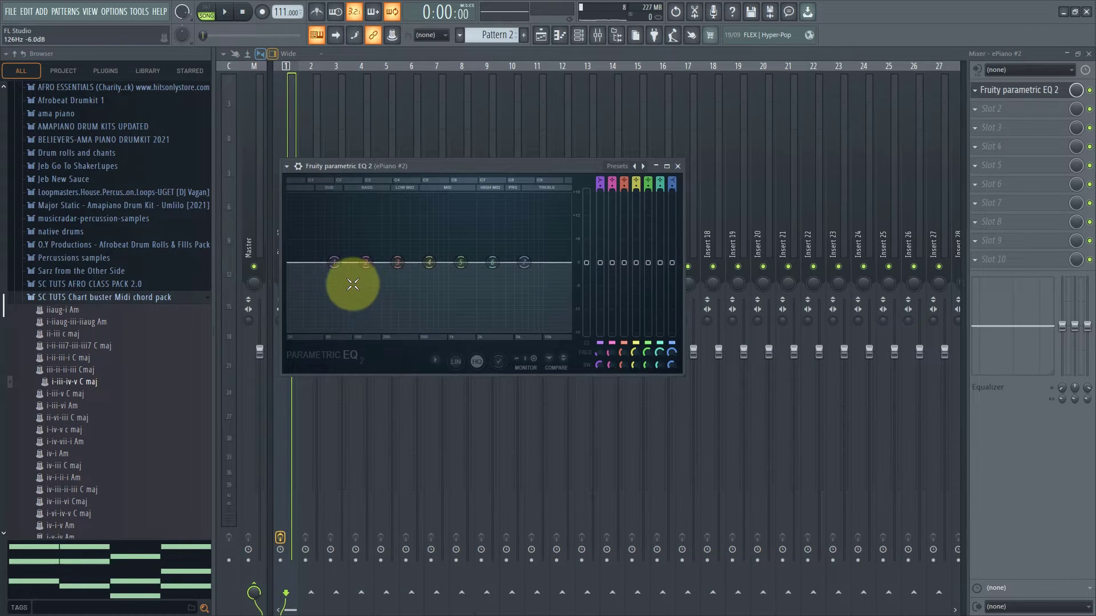
On the ePiano #2 EQ, cut the band 1 low shelf to about -18 dB near 119 Hz and the band 7 high shelf to about -18 dB near 3086 Hz.
drag(335, 264, 398, 340)
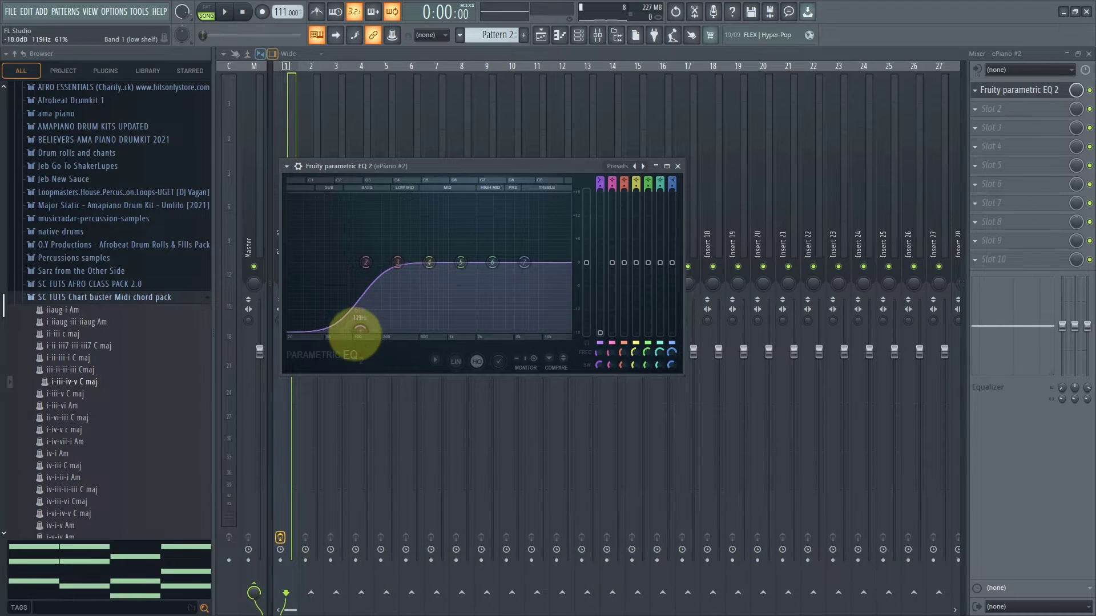
drag(524, 262, 454, 562)
key(space)
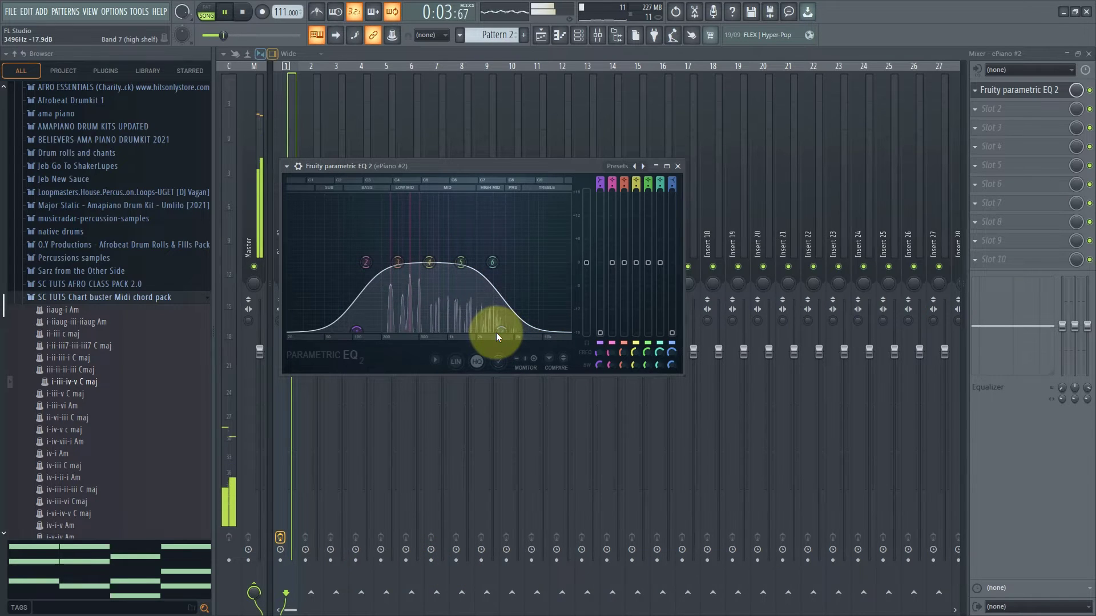
drag(496, 336, 475, 333)
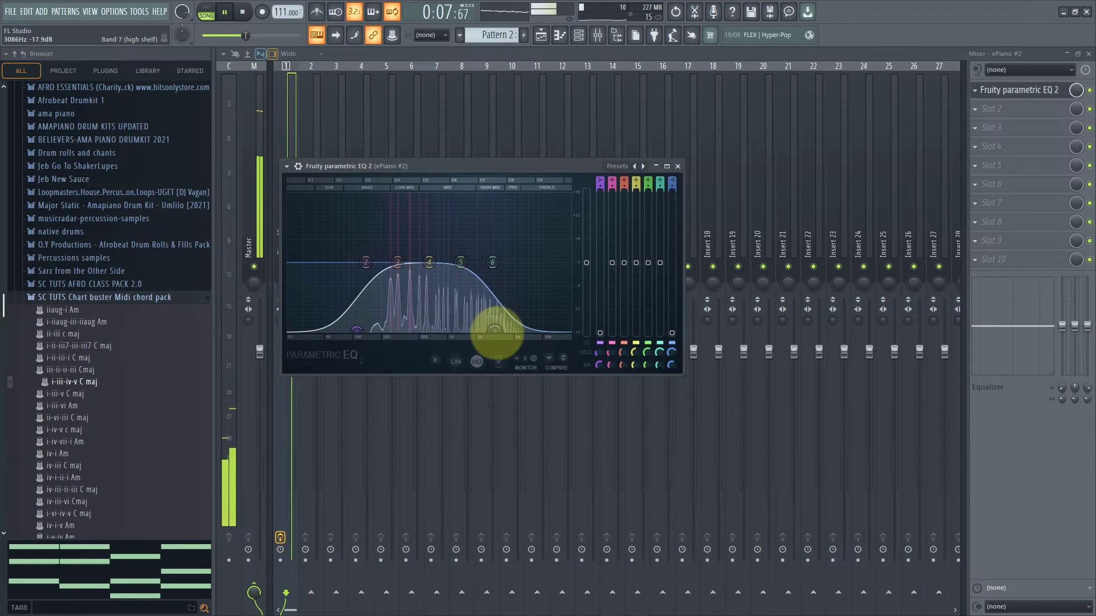
Load the Liquid State 1 GOL bass preset in the Harmless synth and close its window.
click(578, 36)
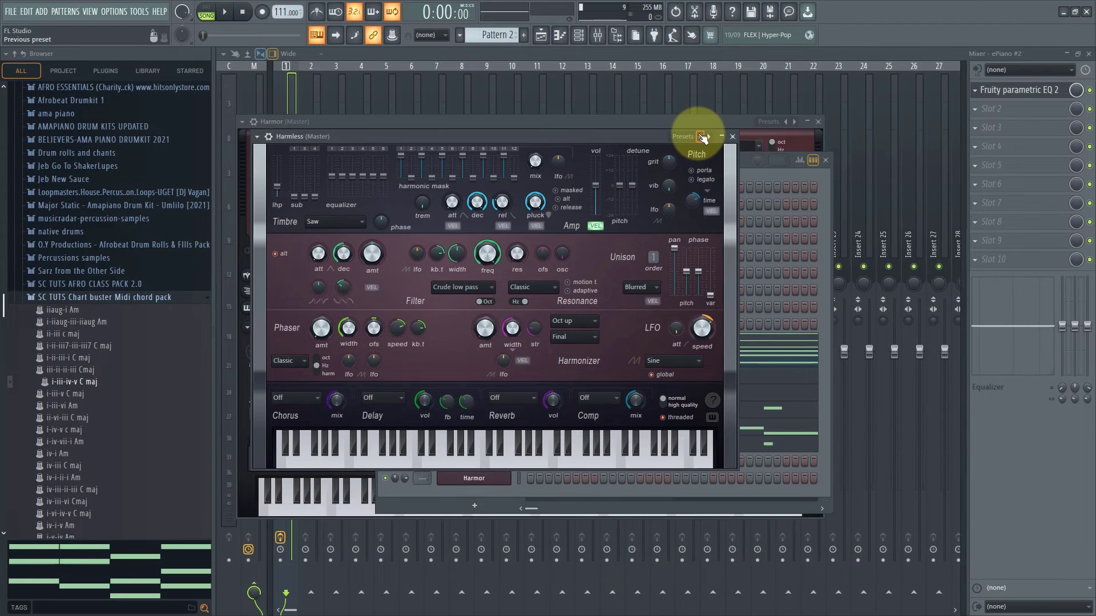
click(697, 136)
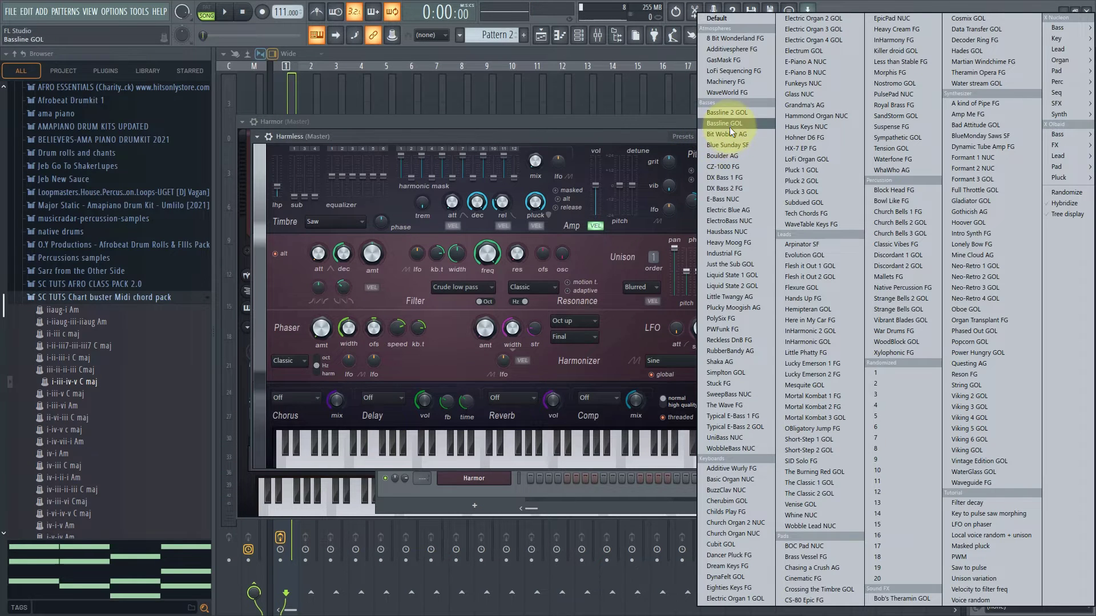
click(728, 276)
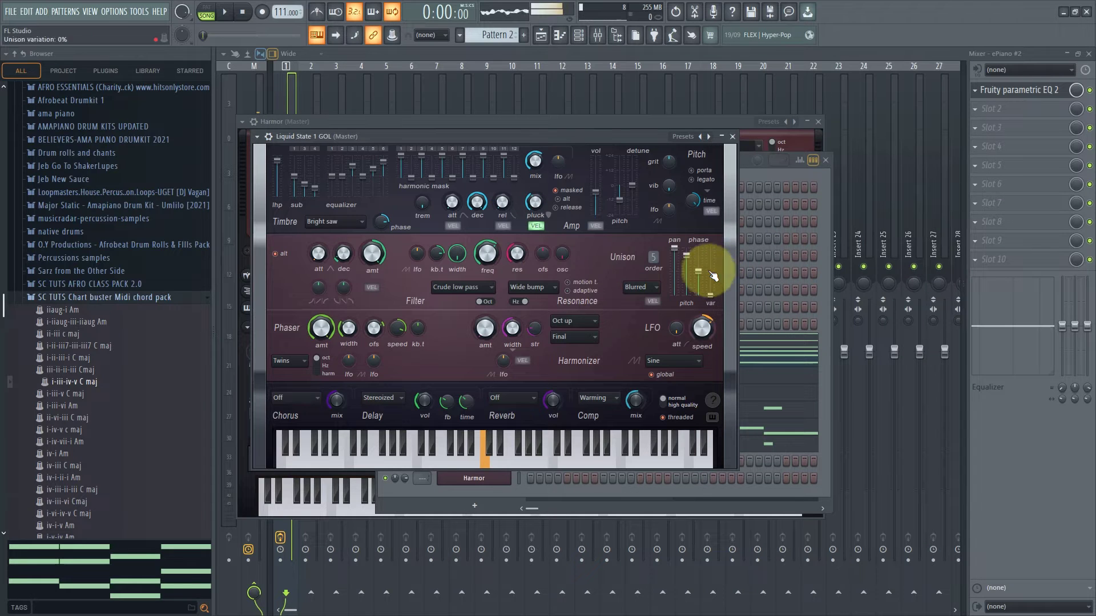
click(733, 137)
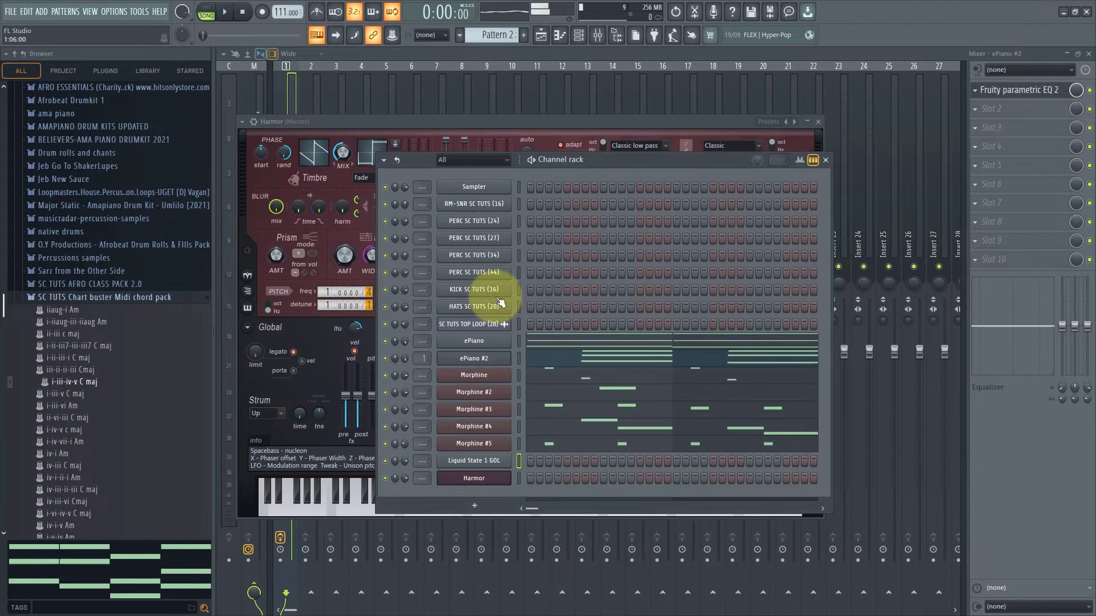
Draw one-bar bass notes C4, B3, A3 and B3 across bars 1 to 4 in the Liquid State 1 GOL piano roll.
right_click(489, 467)
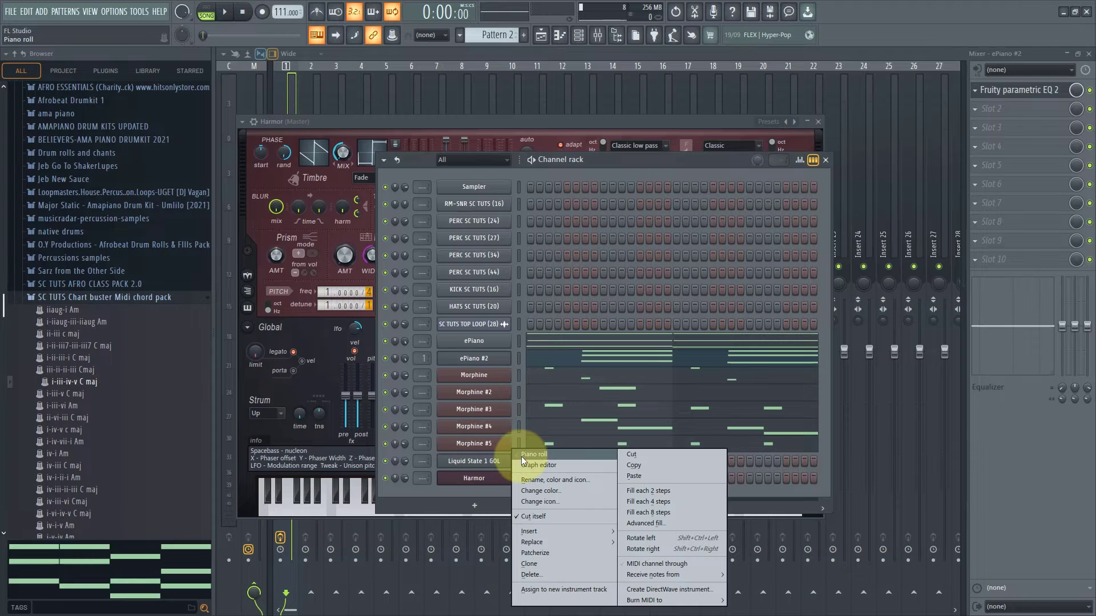
click(522, 457)
scroll(254, 439, down, 2)
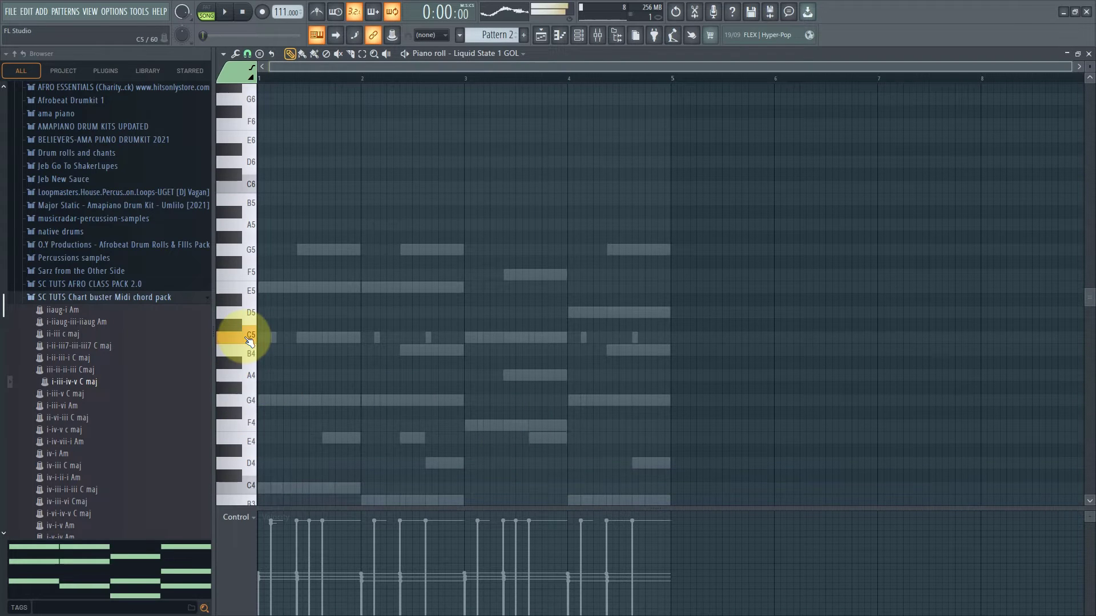
scroll(250, 340, down, 4)
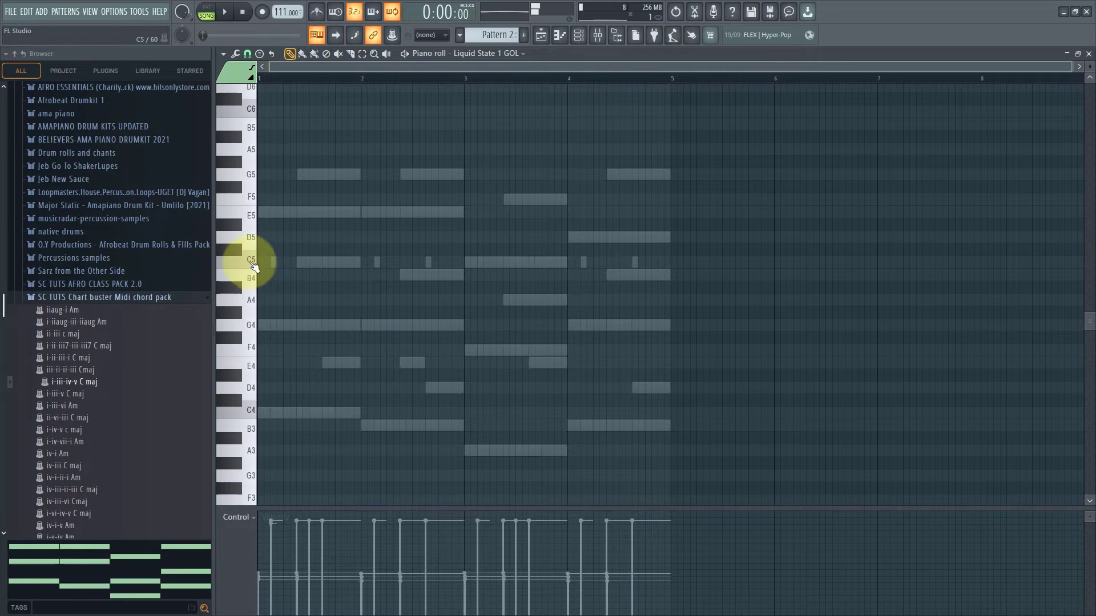
drag(244, 415, 258, 420)
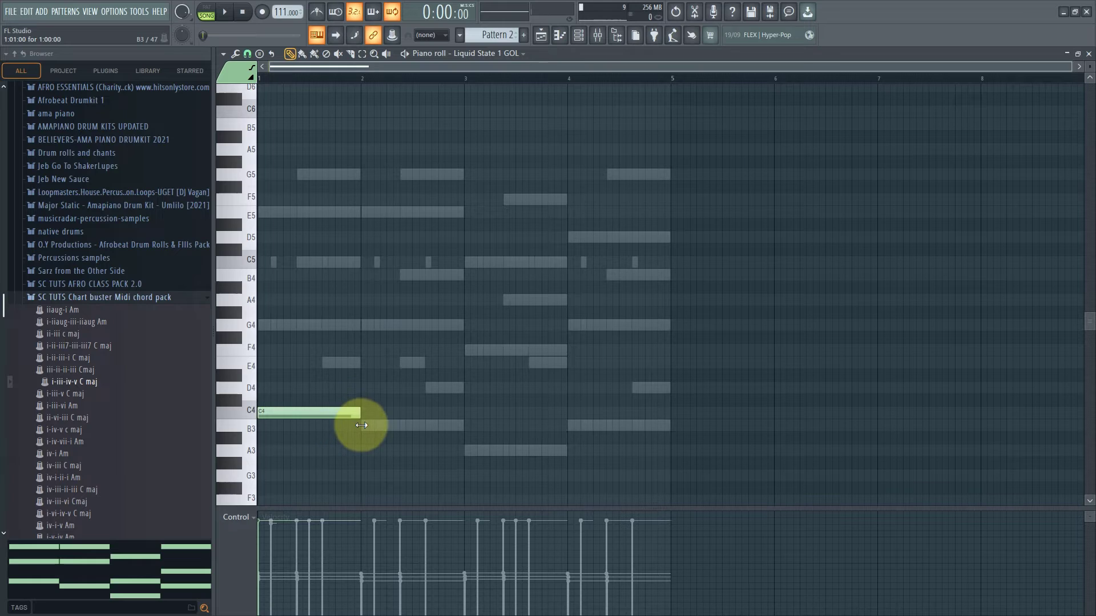
drag(465, 453, 517, 446)
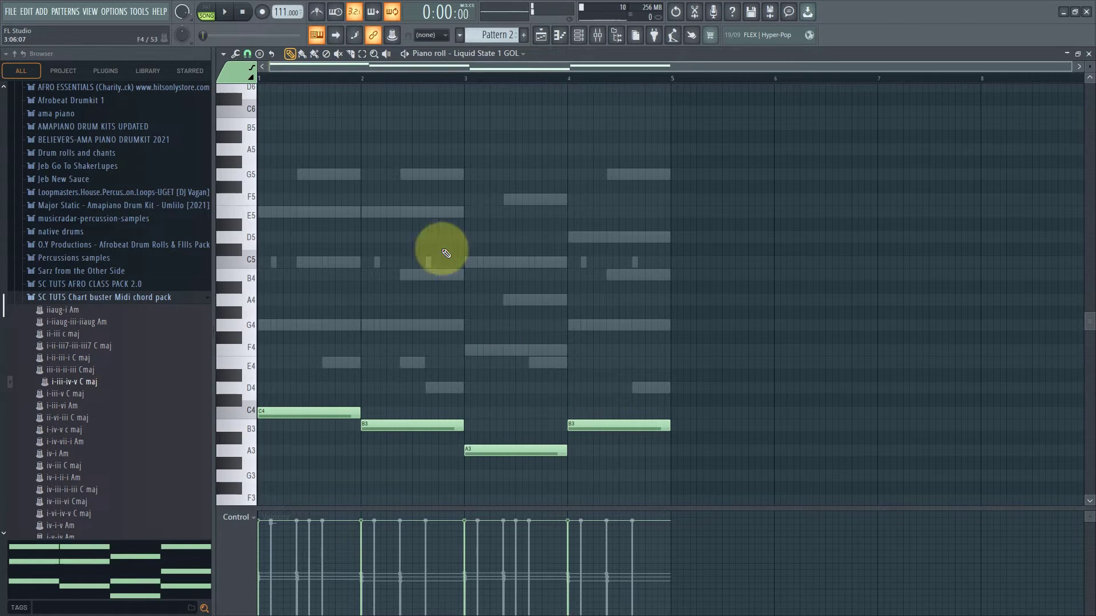
Play back the pattern and lower the Liquid State 1 GOL channel volume to 53%.
key(space)
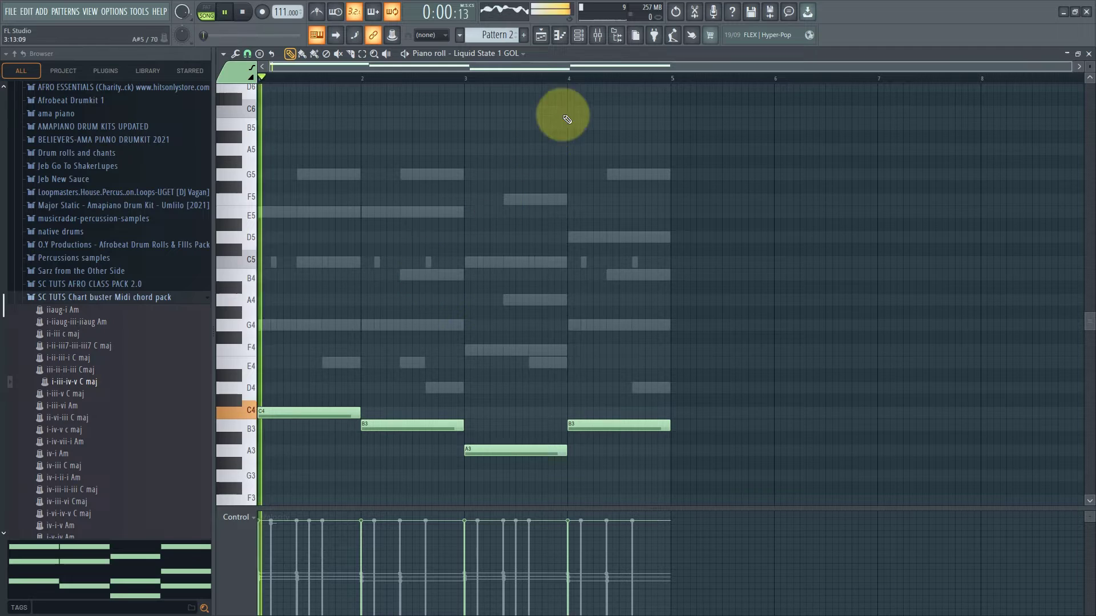
click(578, 34)
drag(406, 462, 411, 511)
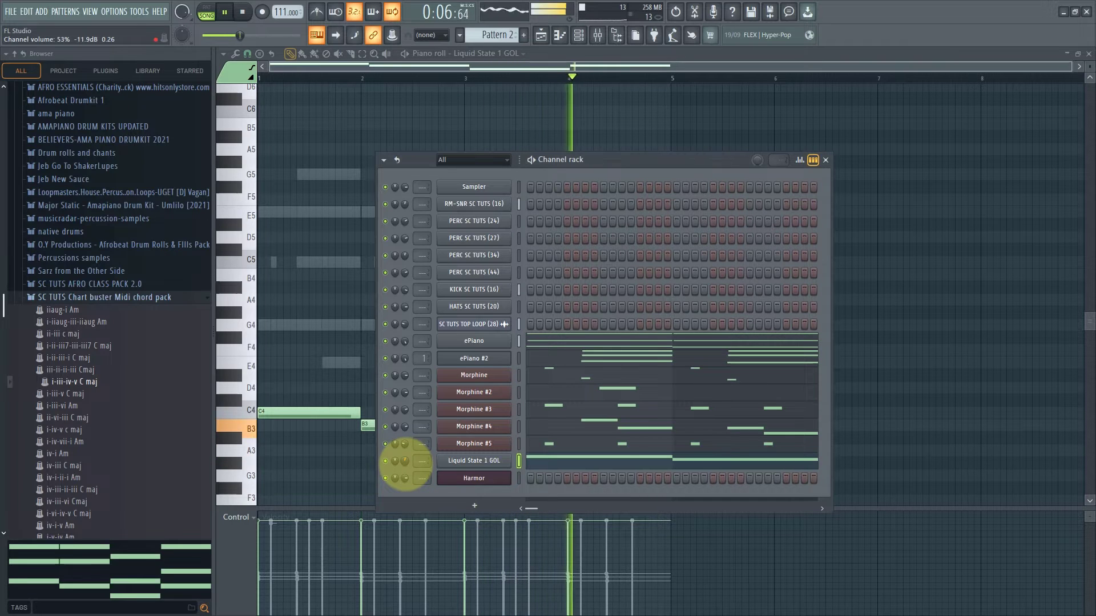
click(308, 316)
key(space)
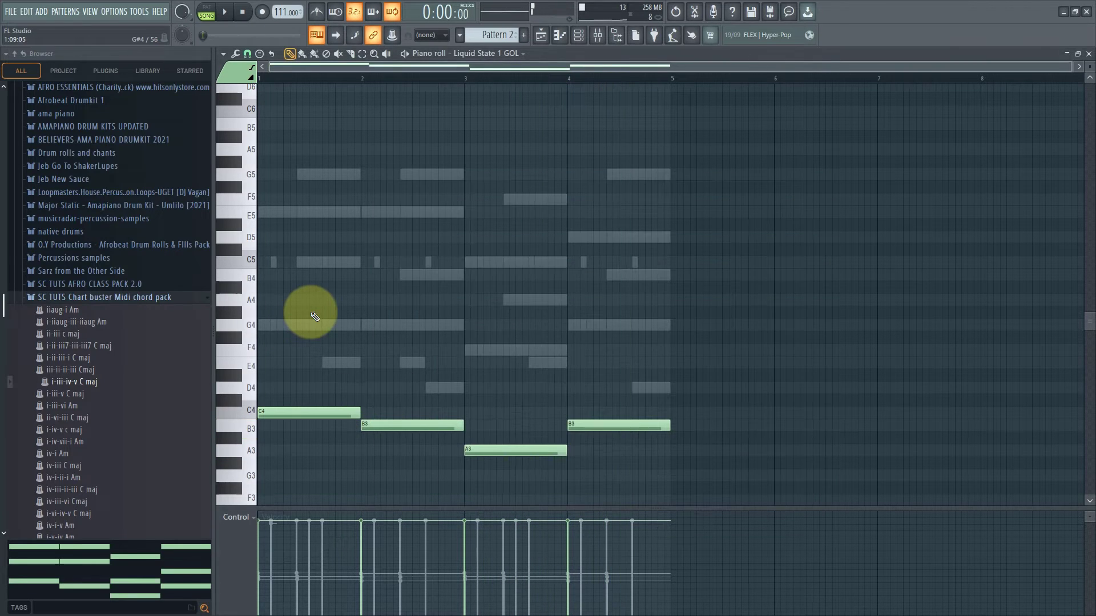
Try the four Liquid State 1 GOL bass notes one octave higher in playback, and move them back down.
key(ctrl+Up)
key(space)
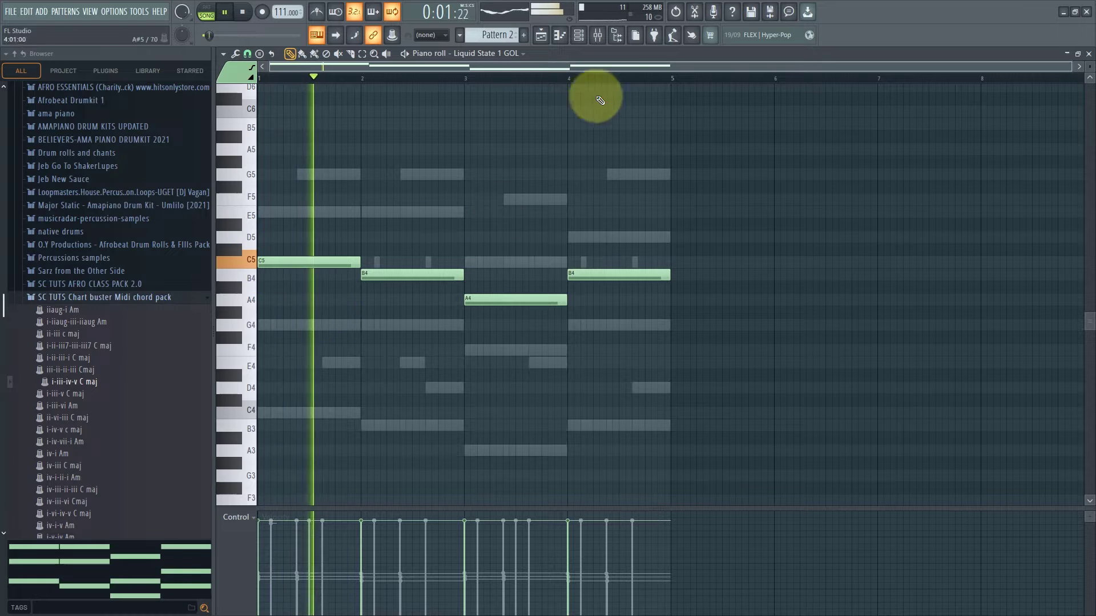
key(space)
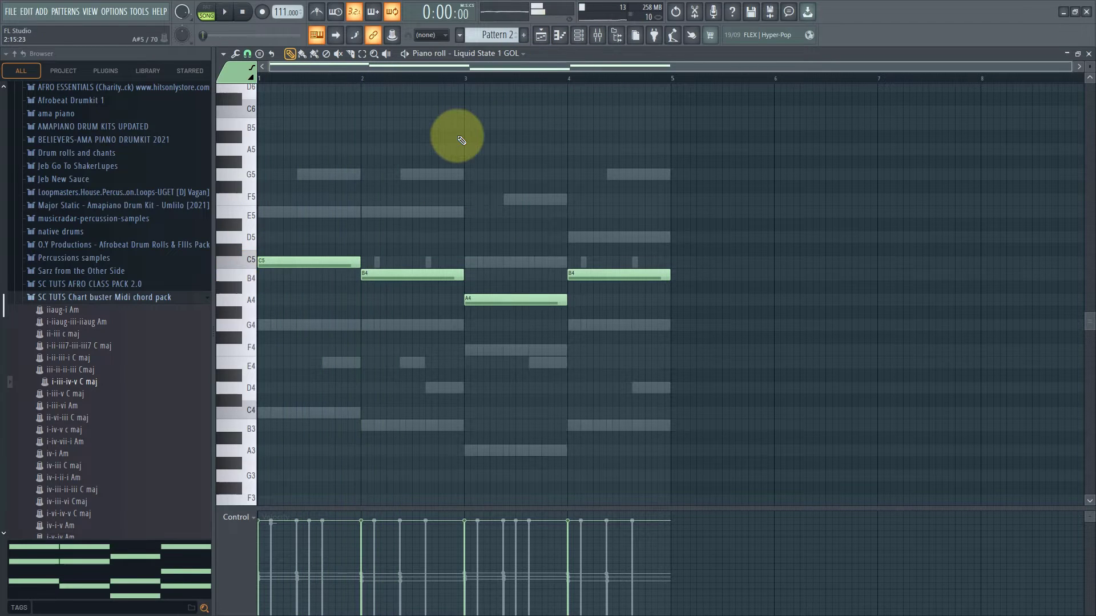
key(ctrl+Down)
Play the pattern and reduce the Liquid State 1 GOL channel volume to 38%.
key(space)
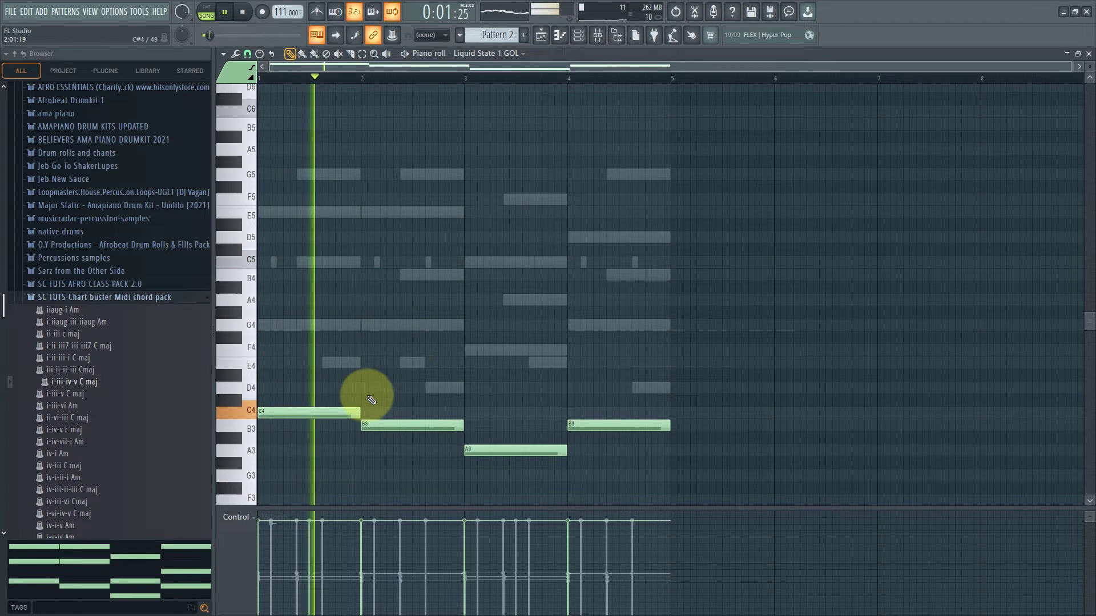
click(578, 35)
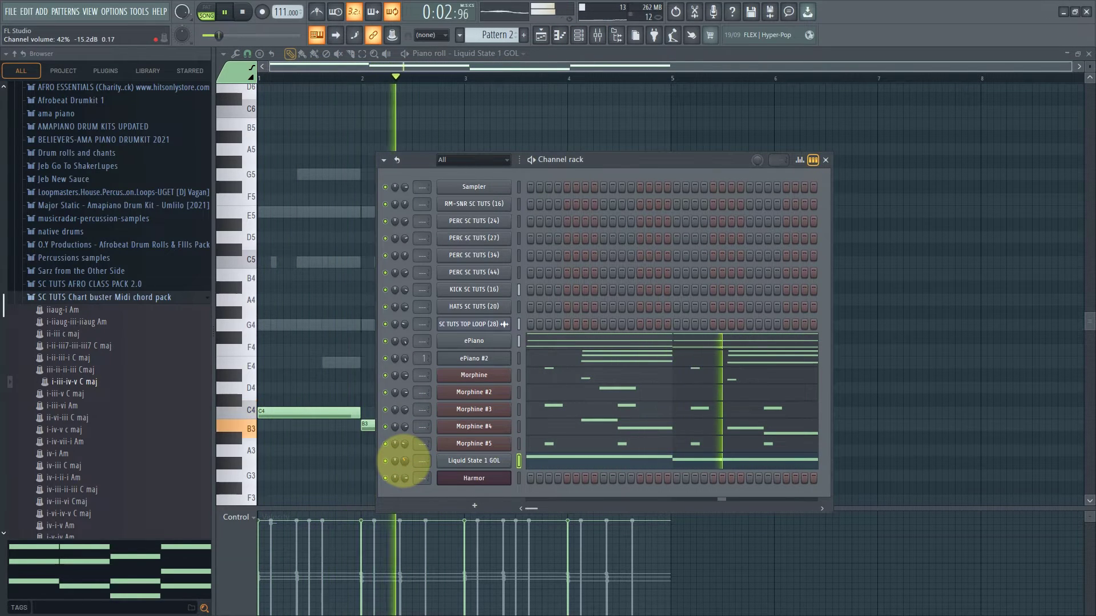
key(F6)
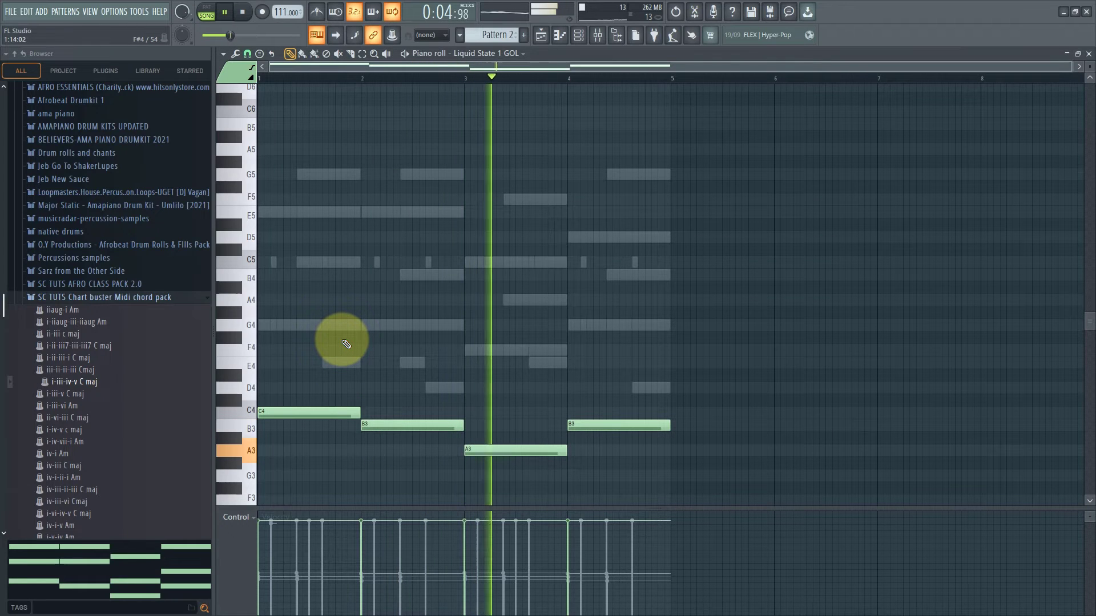
click(579, 35)
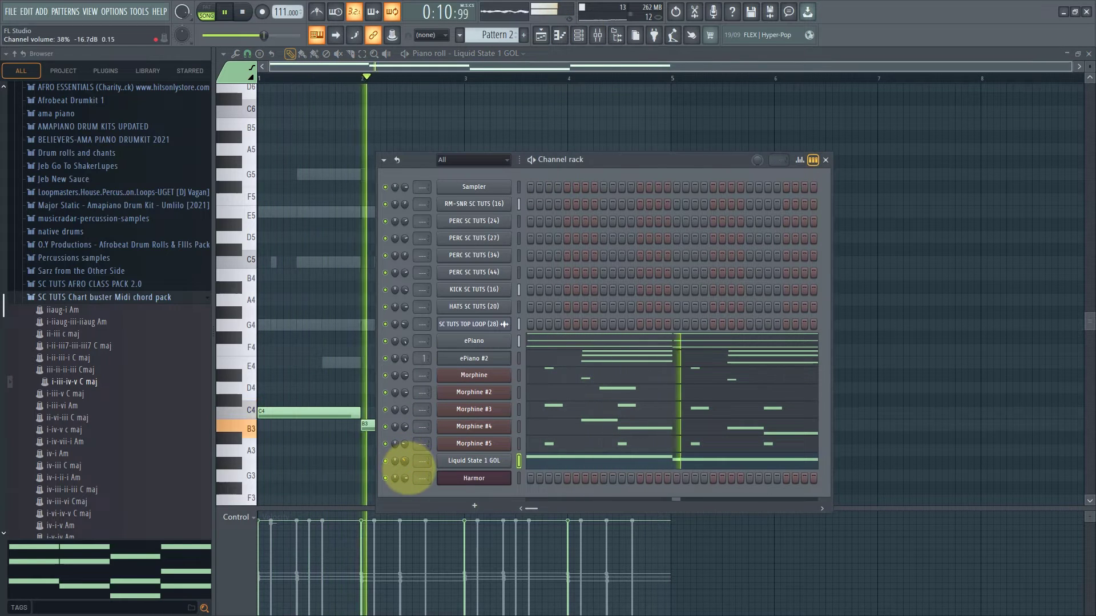
Lower the Liquid State 1 GOL channel's volume to 32% and play back the pattern to check the balance.
drag(403, 464, 442, 499)
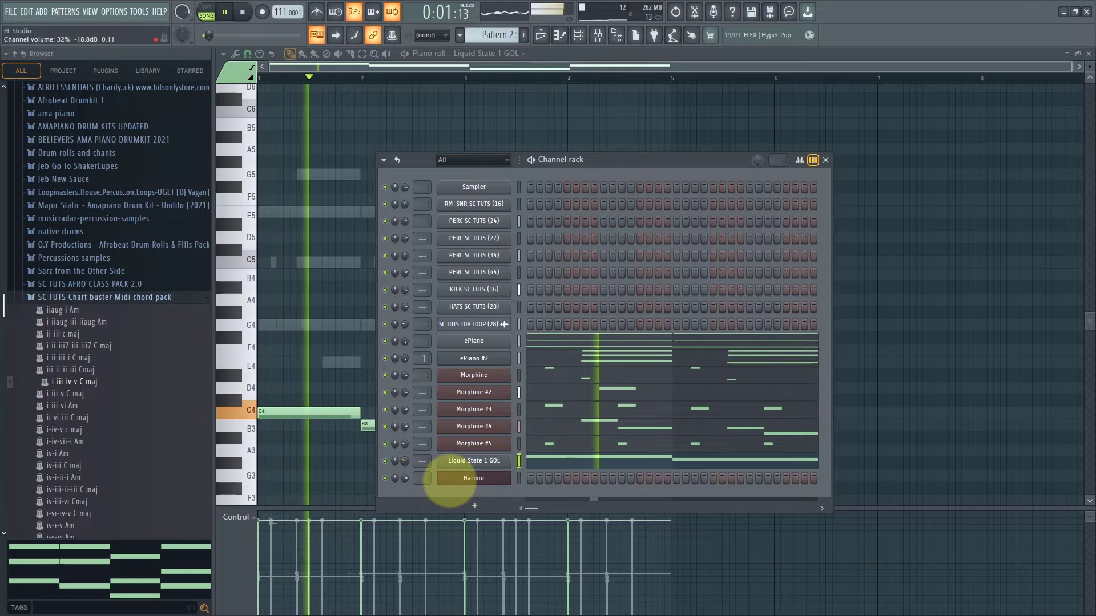
key(F6)
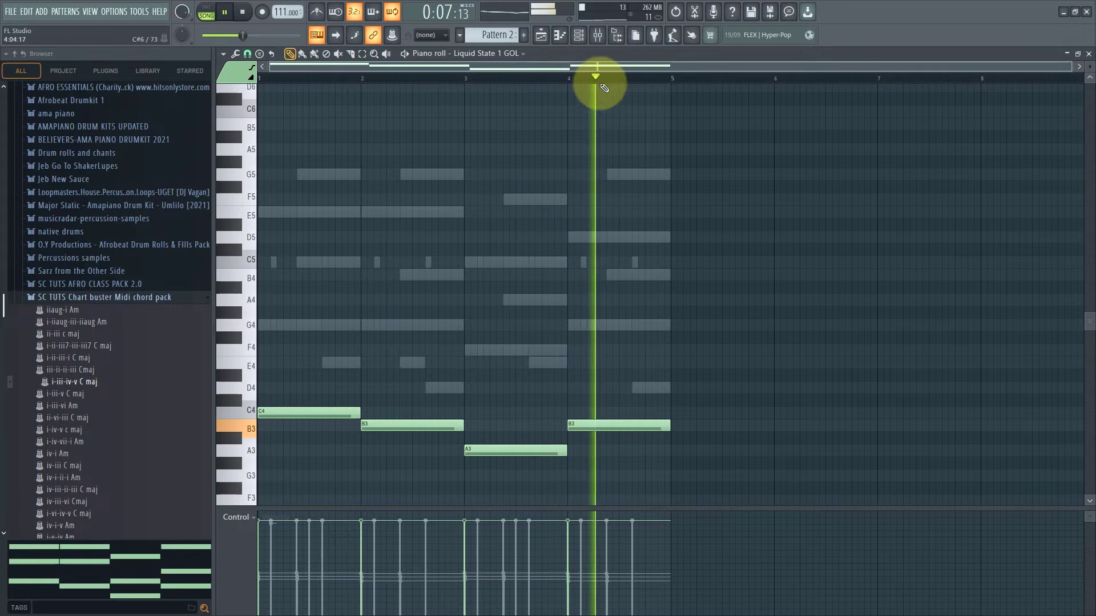
click(580, 36)
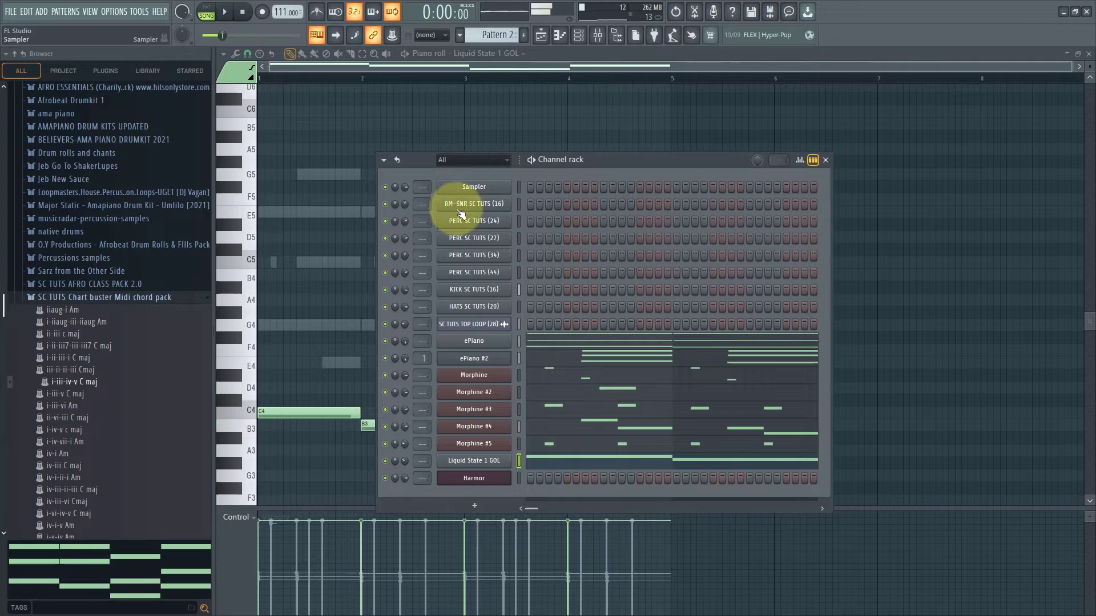
key(space)
Audition the LOG DRUMS one-shots in the AMAPIANO SC TUTS PREMIUM KIT and add SC TUTS log drums (24) as a new channel.
scroll(61, 367, up, 10)
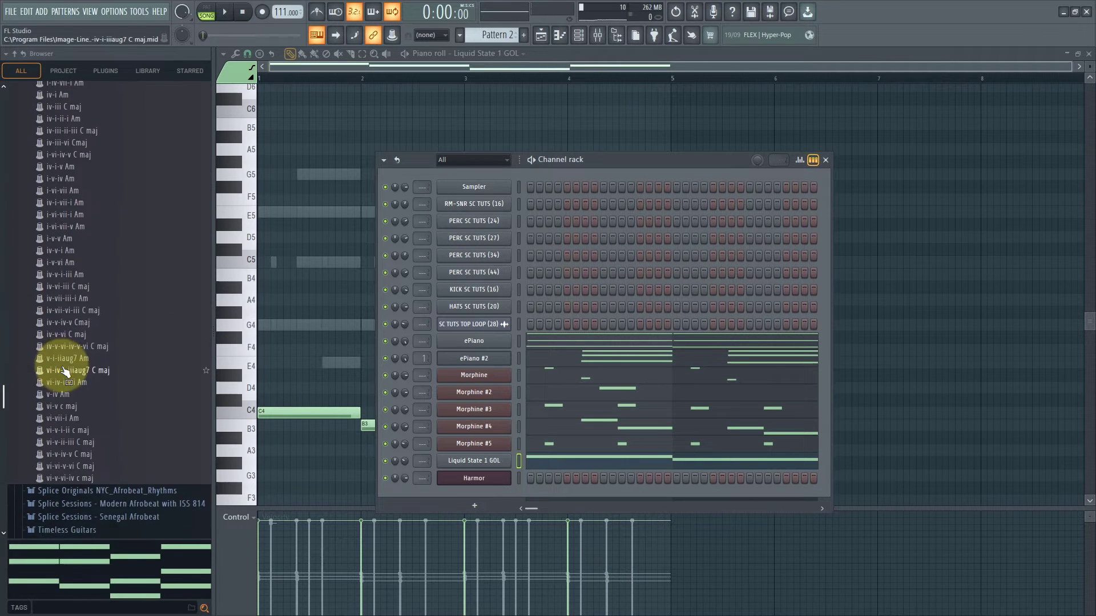
click(70, 231)
click(71, 279)
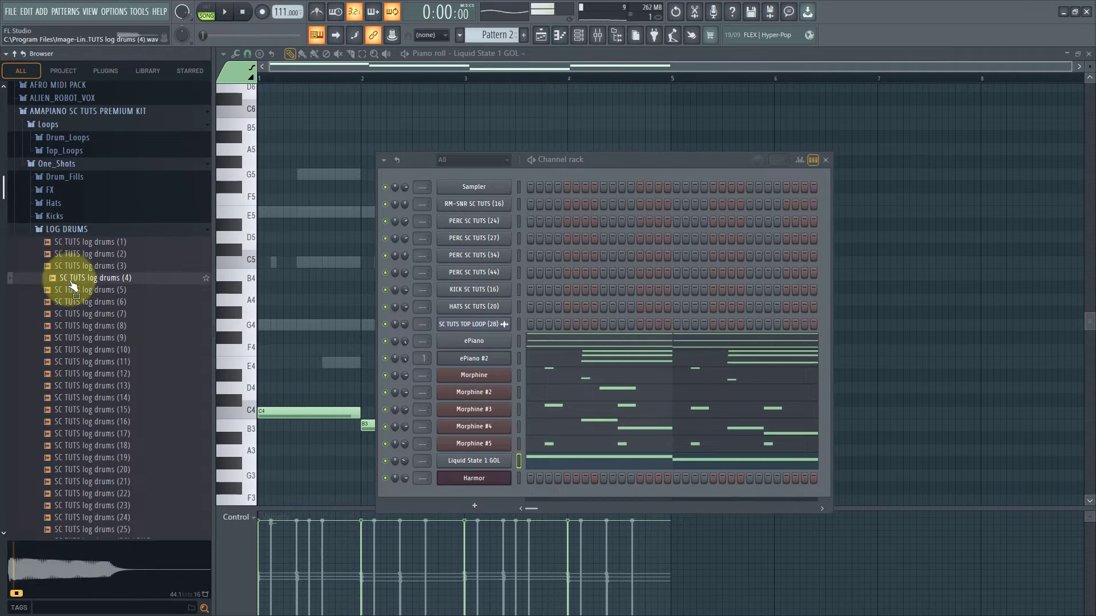
click(86, 398)
click(97, 482)
scroll(102, 462, down, 4)
click(113, 375)
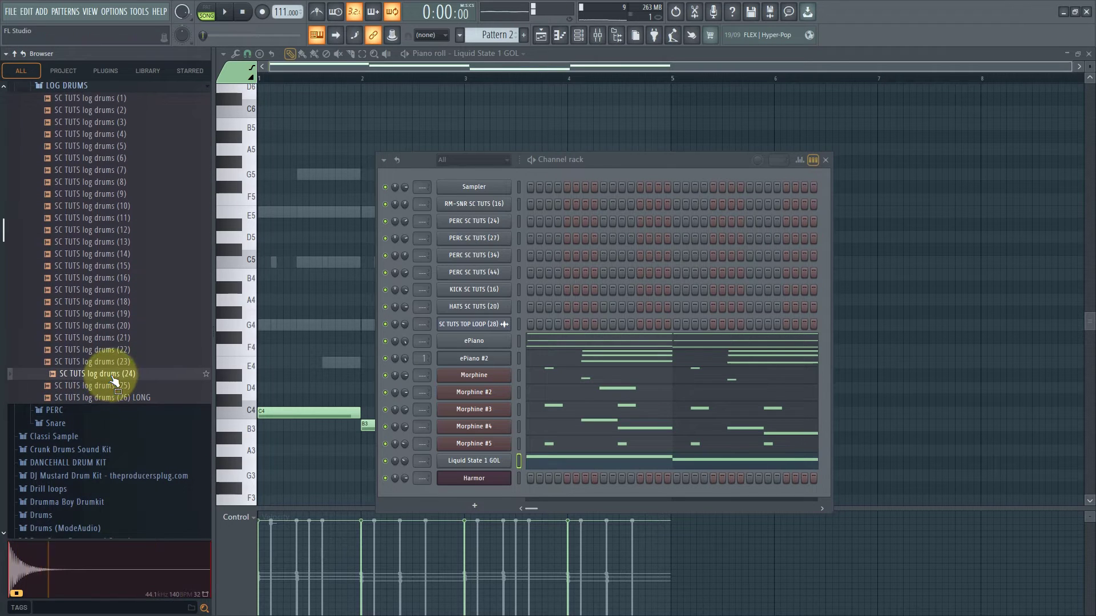
click(118, 364)
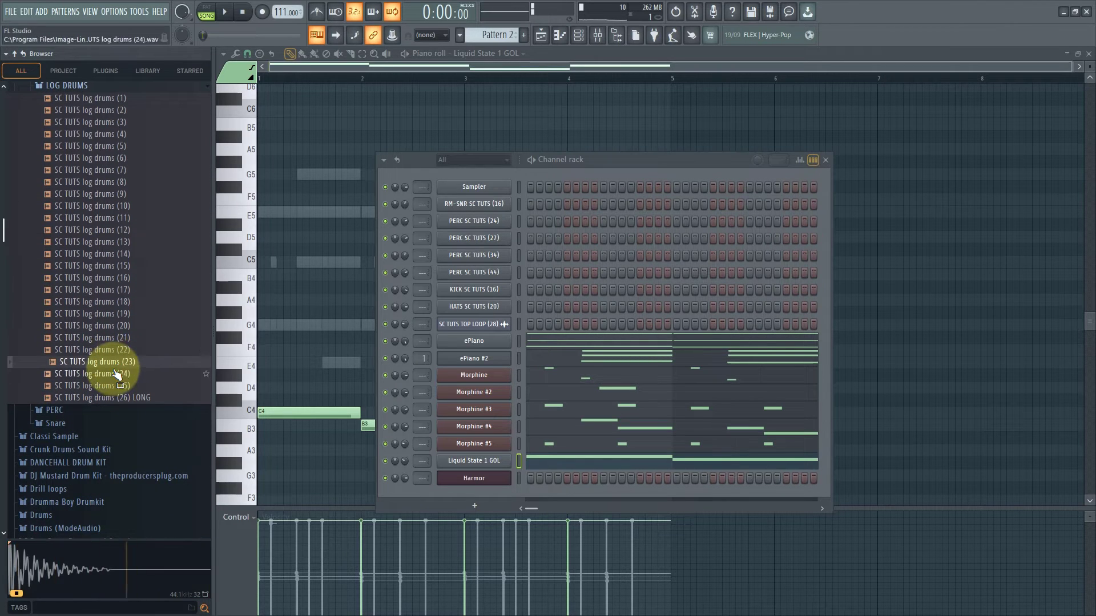
click(117, 375)
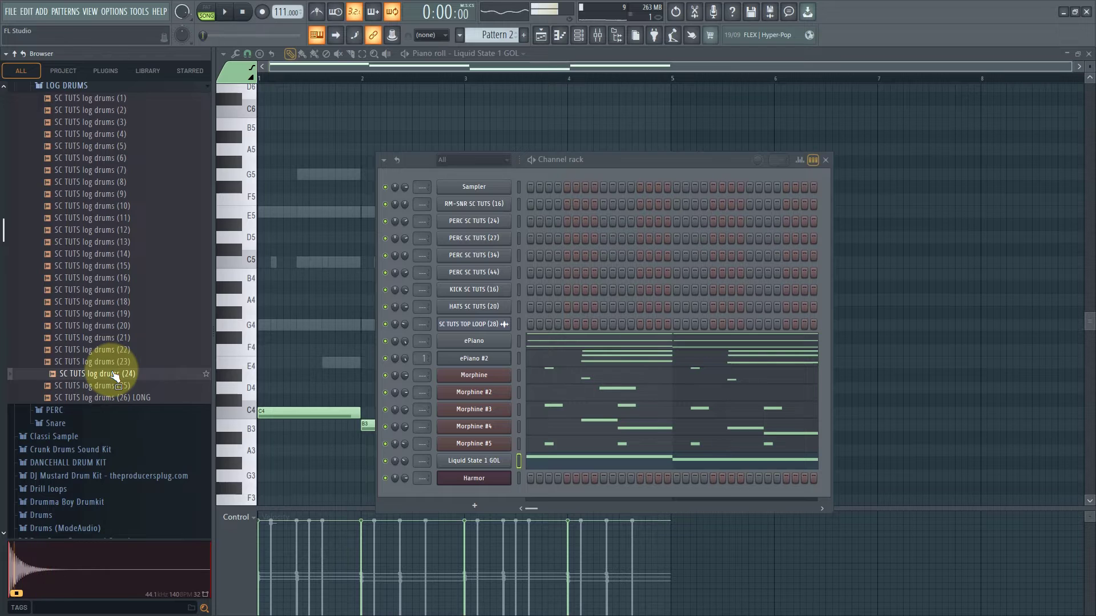
drag(472, 487, 473, 489)
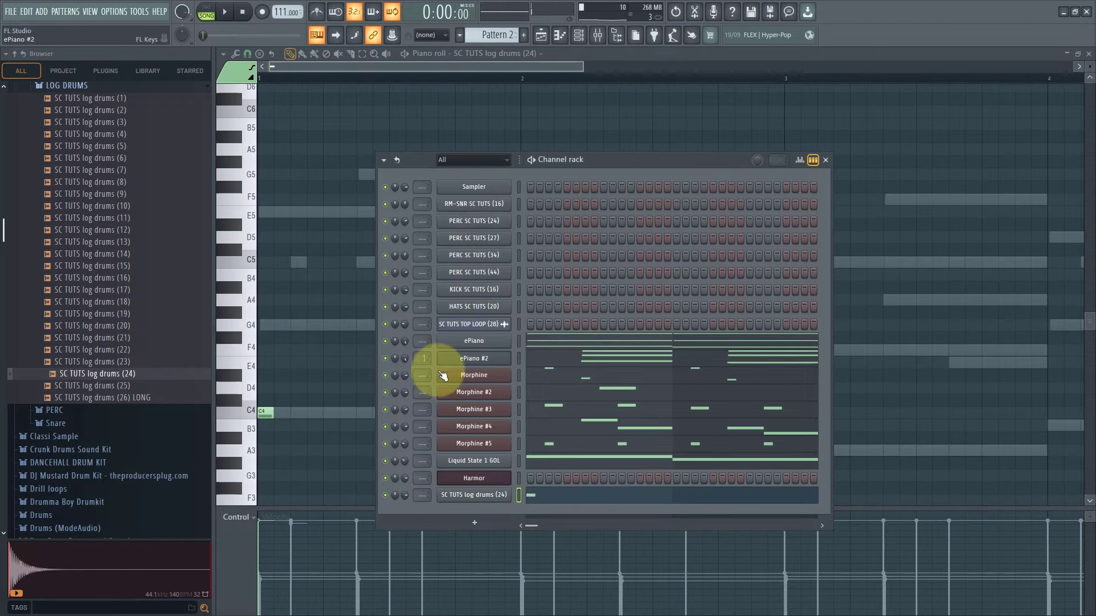
Mute the ePiano, Morphine and Liquid State channels, and play the pattern with the log drum's notes open in the piano roll.
click(386, 444)
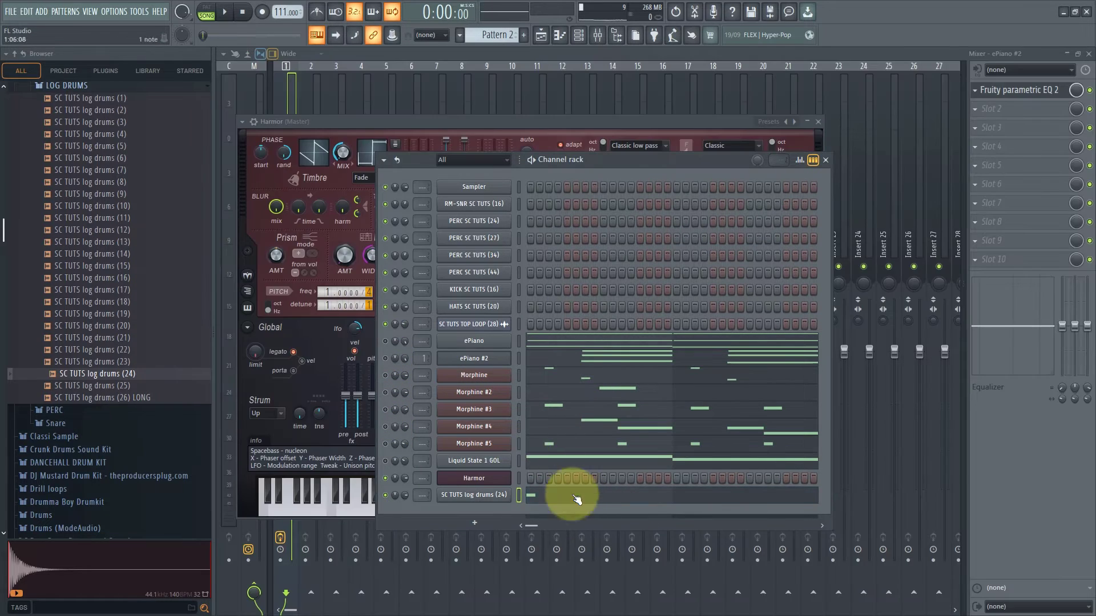
click(568, 499)
key(space)
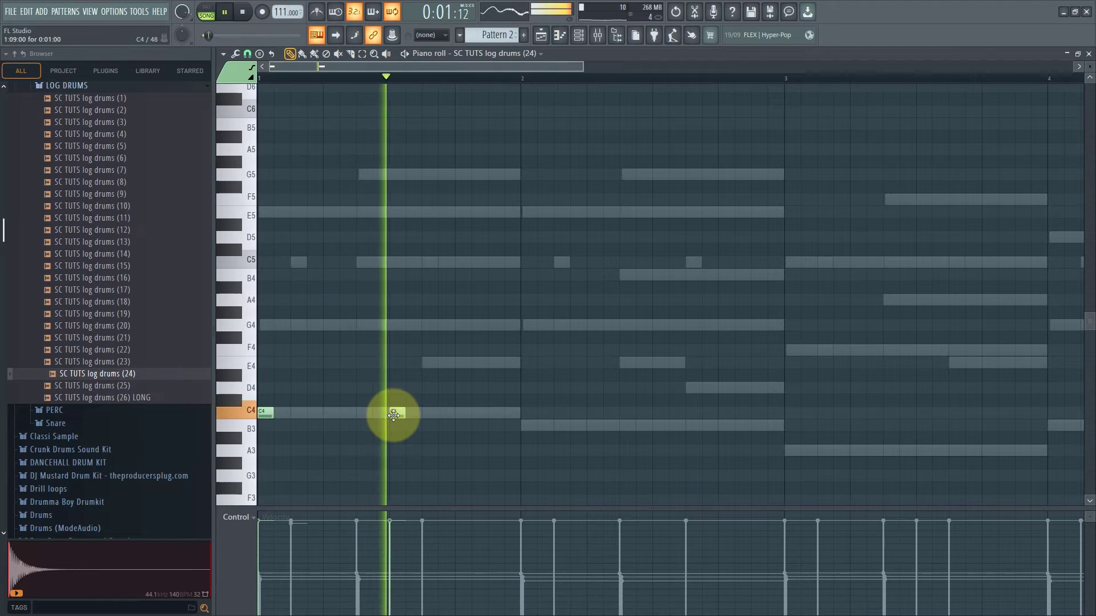
Place one-step C4 log drum notes at steps 11 and 14 of bar 1 and a B3 note at the start of bar 2.
click(430, 415)
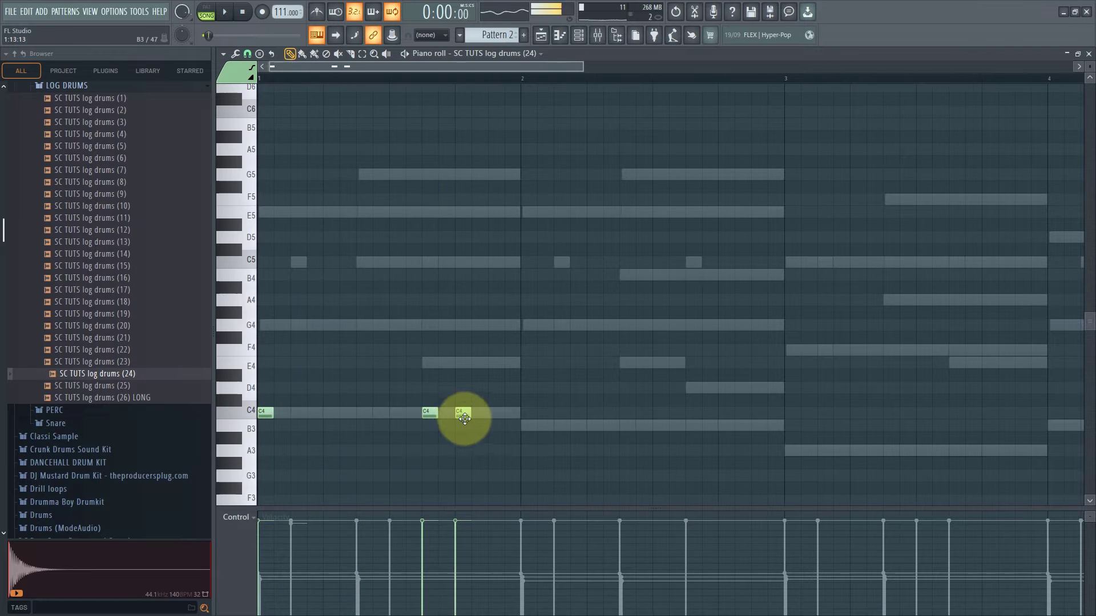
click(474, 415)
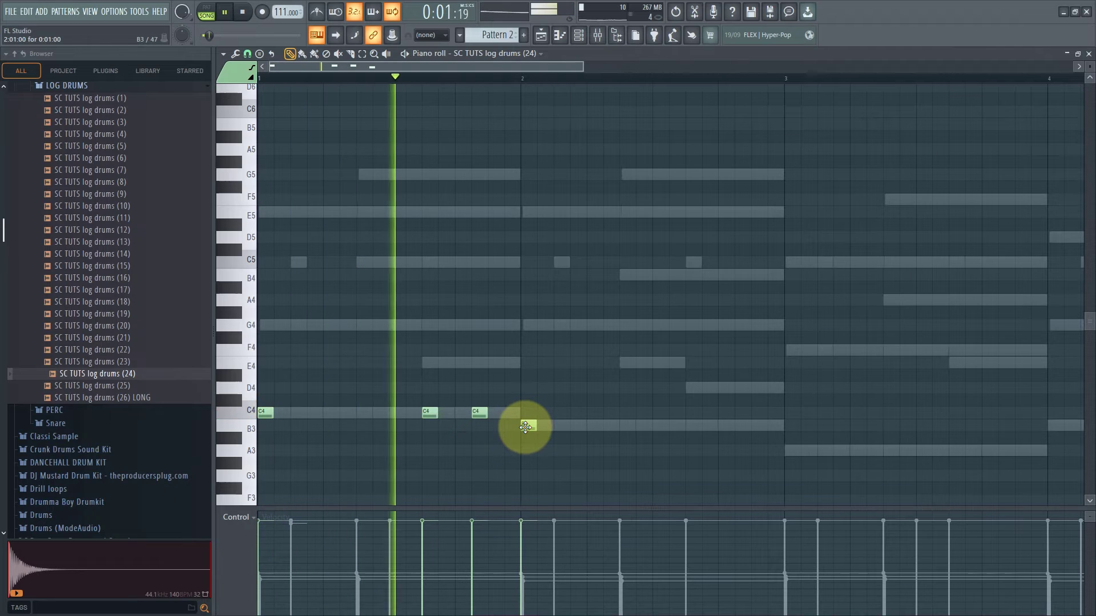
click(528, 427)
ctrl+scroll(537, 443, down, 1)
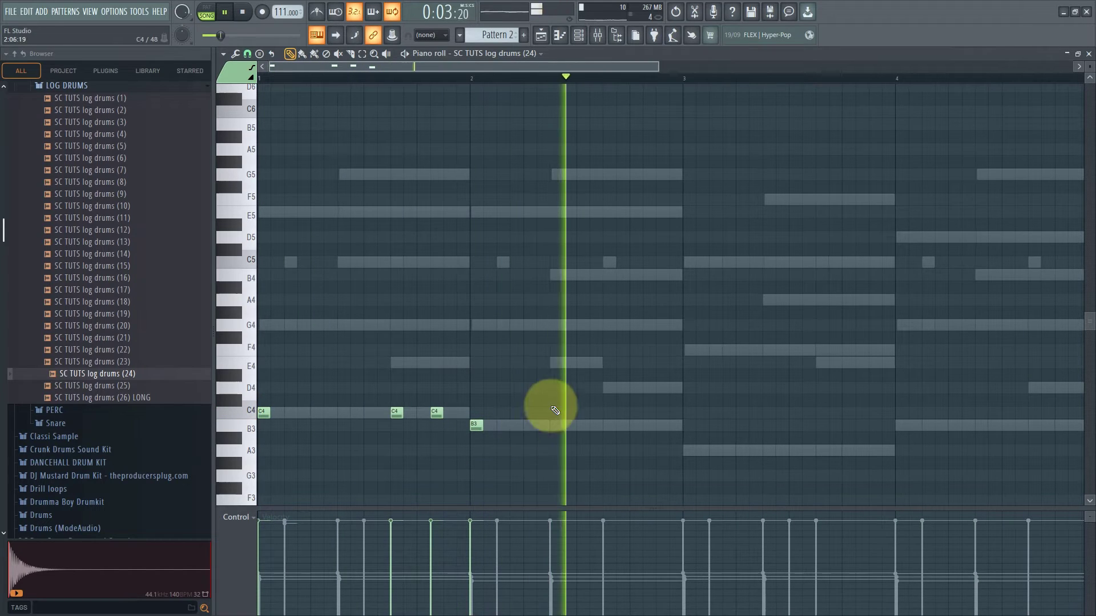
key(space)
Add three consecutive one-step E4 log drum notes at steps 7 to 9 of bar 2.
ctrl+scroll(562, 371, up, 1)
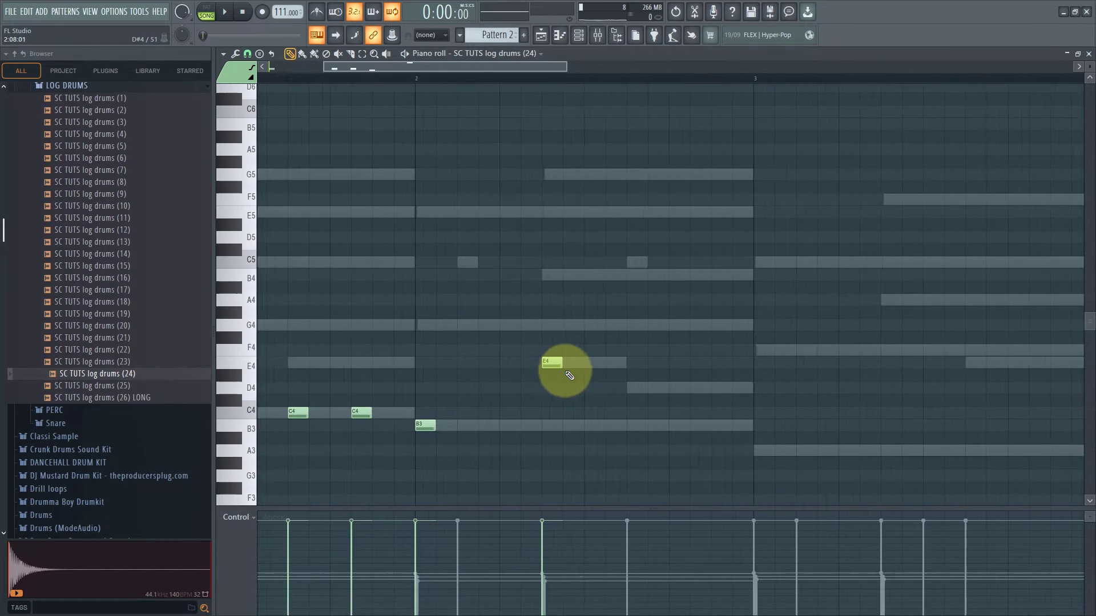
ctrl+scroll(588, 382, down, 1)
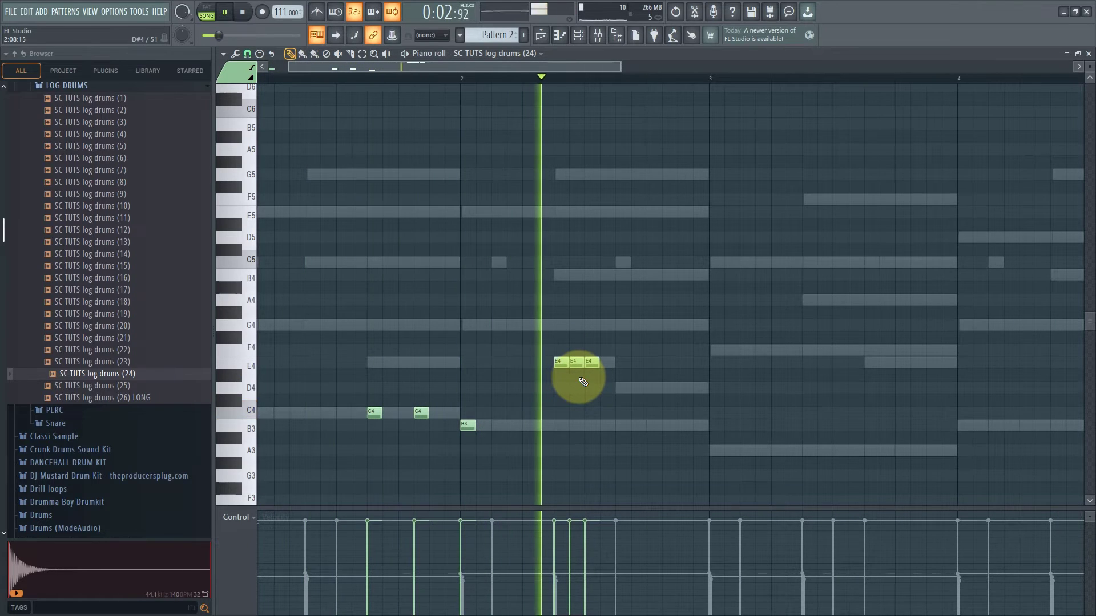
key(space)
Set the log drum sampler's time-stretching mode to Stretch and its stretch time to (none).
click(581, 36)
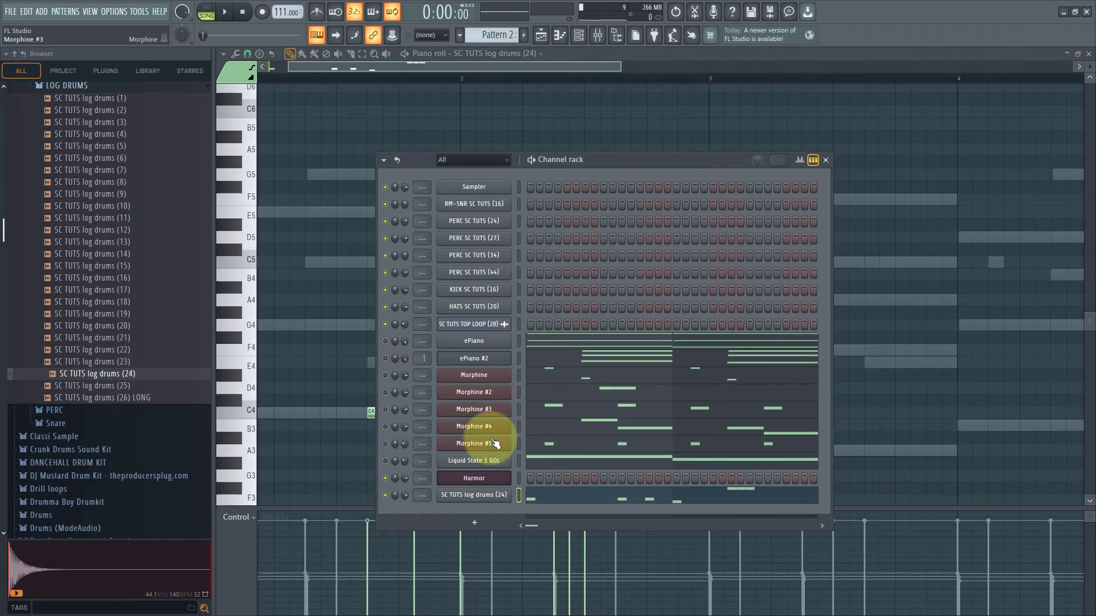
click(485, 495)
click(546, 208)
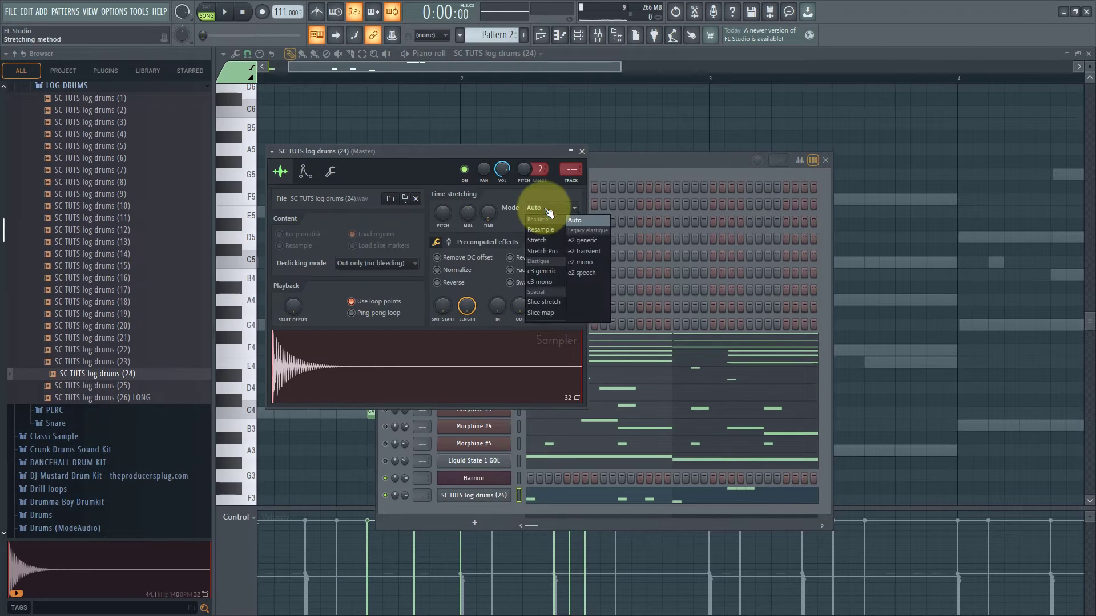
click(542, 239)
right_click(490, 207)
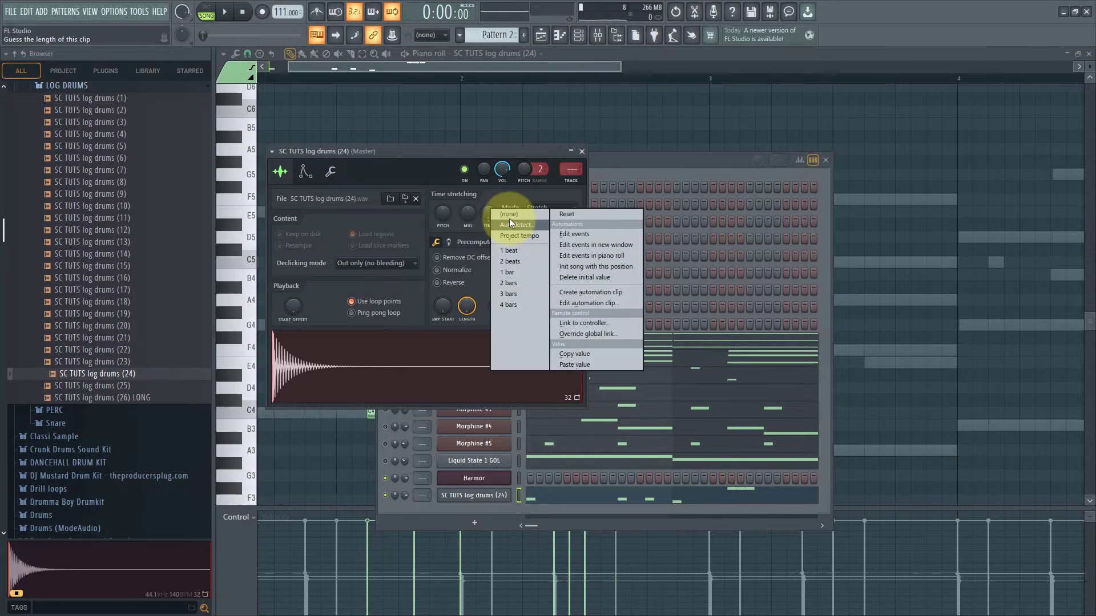
click(510, 213)
click(581, 152)
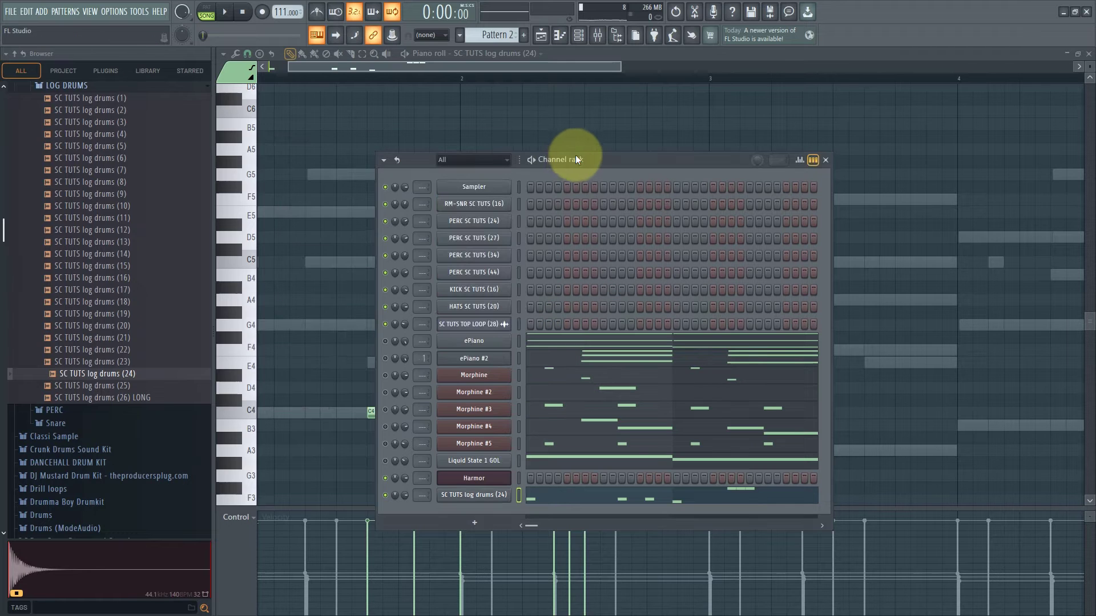
Reopen the log drum's notes in the piano roll and audition them one octave higher.
click(540, 496)
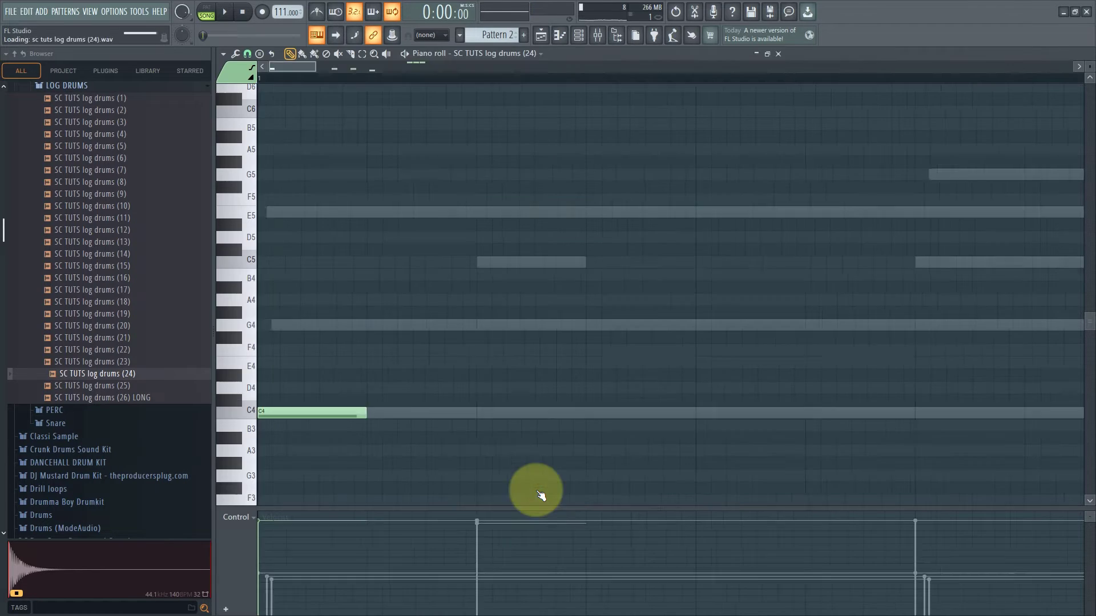
key(space)
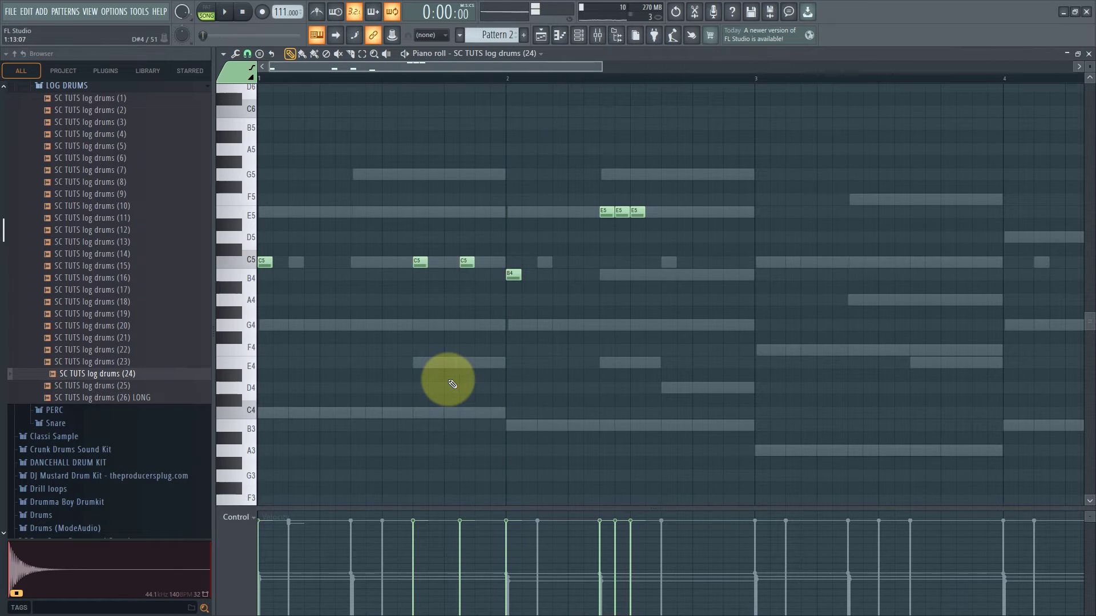
key(space)
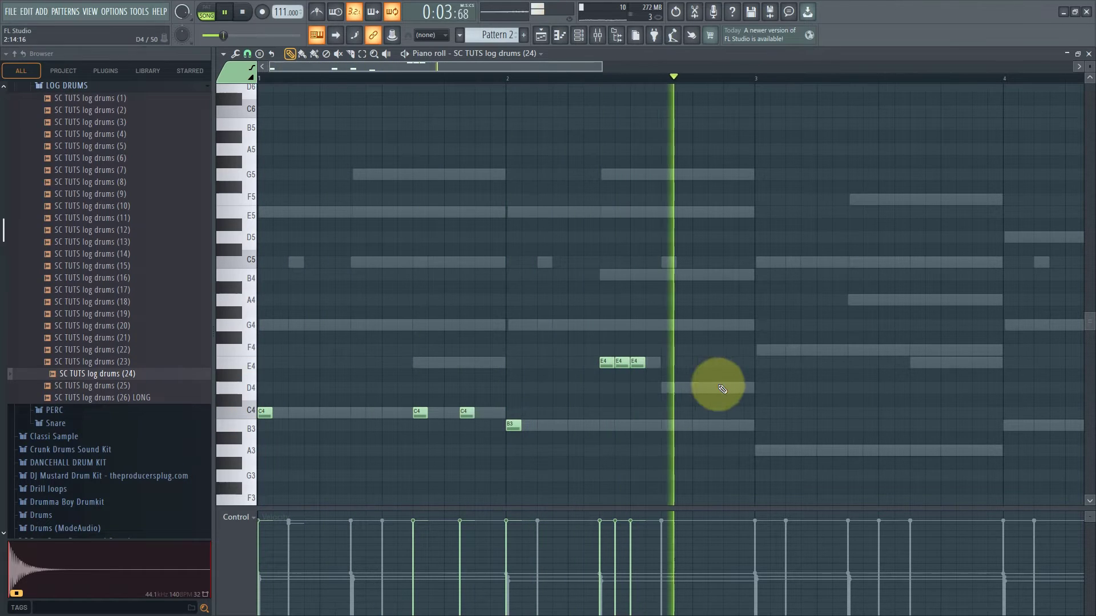
Place a one-step D4 note at step 11 of bar 2 and a second D4 note at step 14.
key(space)
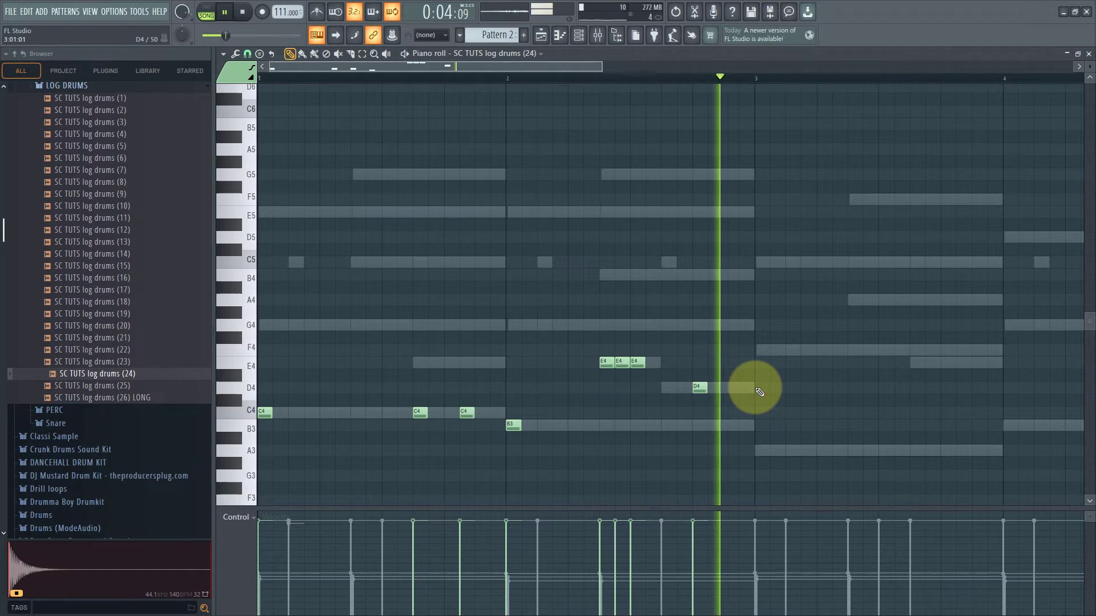
drag(698, 389, 687, 389)
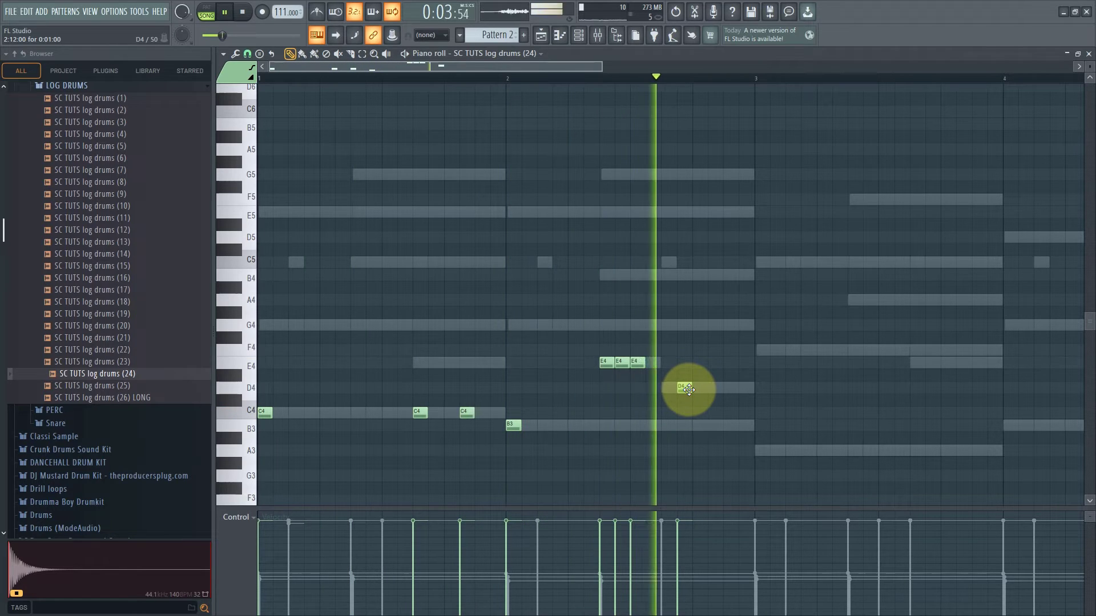
drag(685, 389, 675, 391)
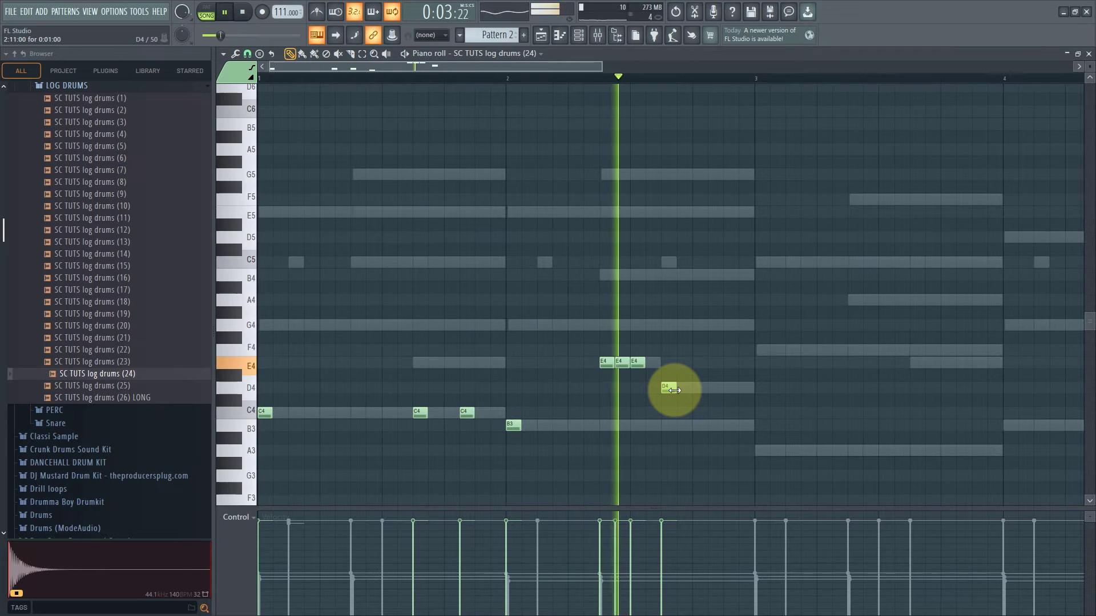
key(space)
click(709, 393)
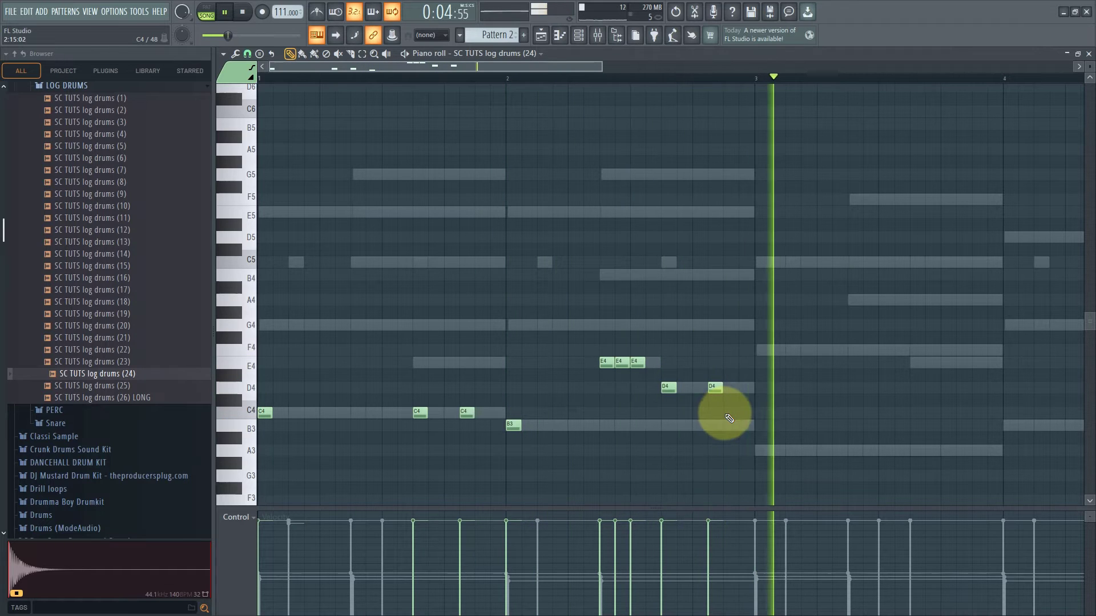
Place two one-step F4 log drum notes at steps 11 and 14 of bar 3.
scroll(729, 392, down, 2)
key(space)
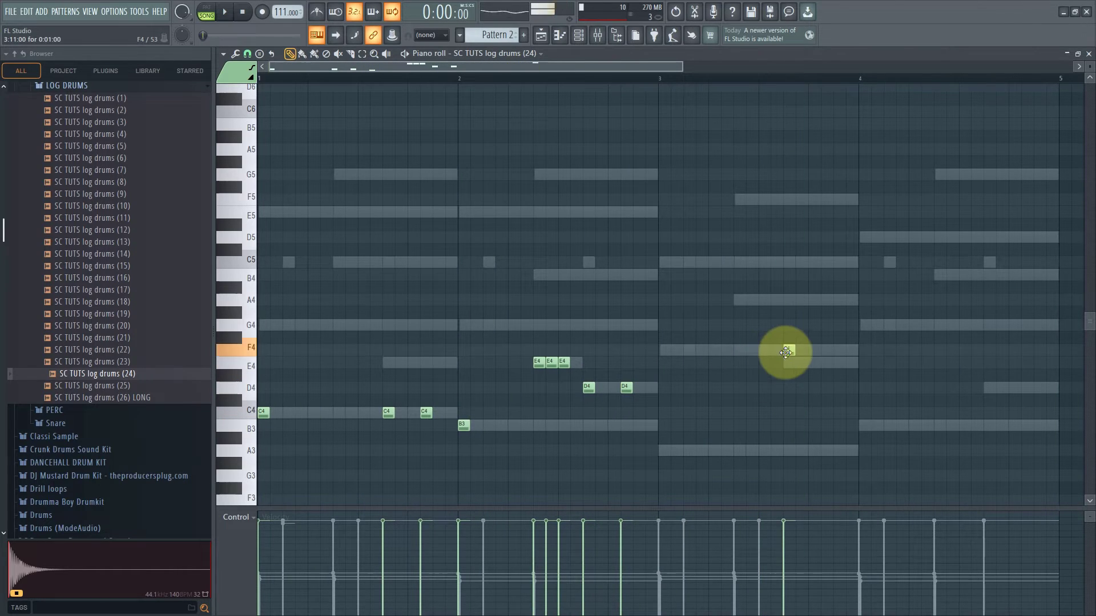
key(space)
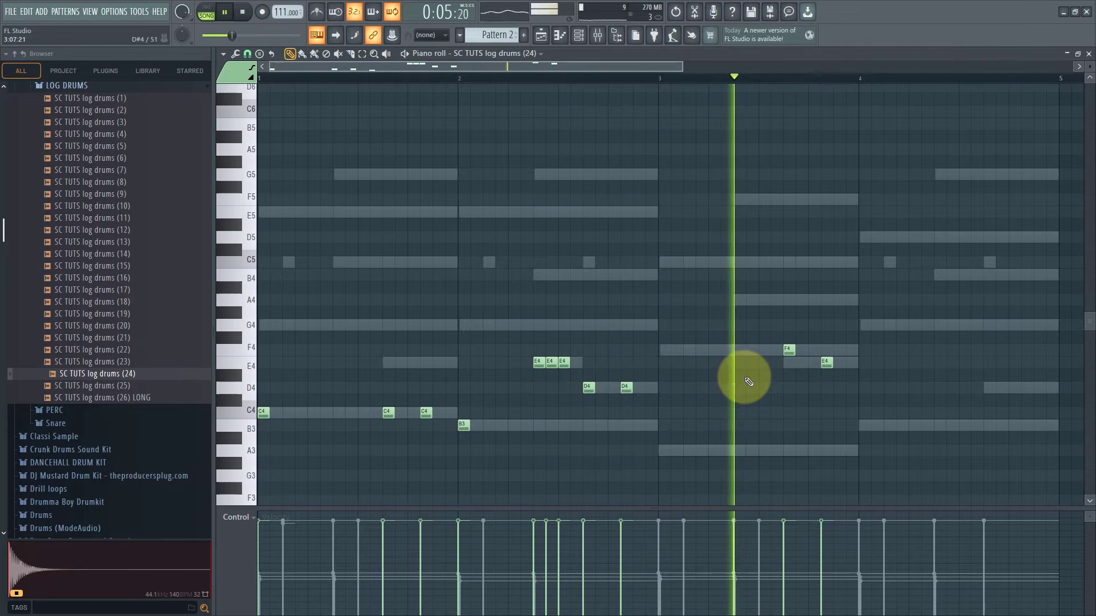
key(space)
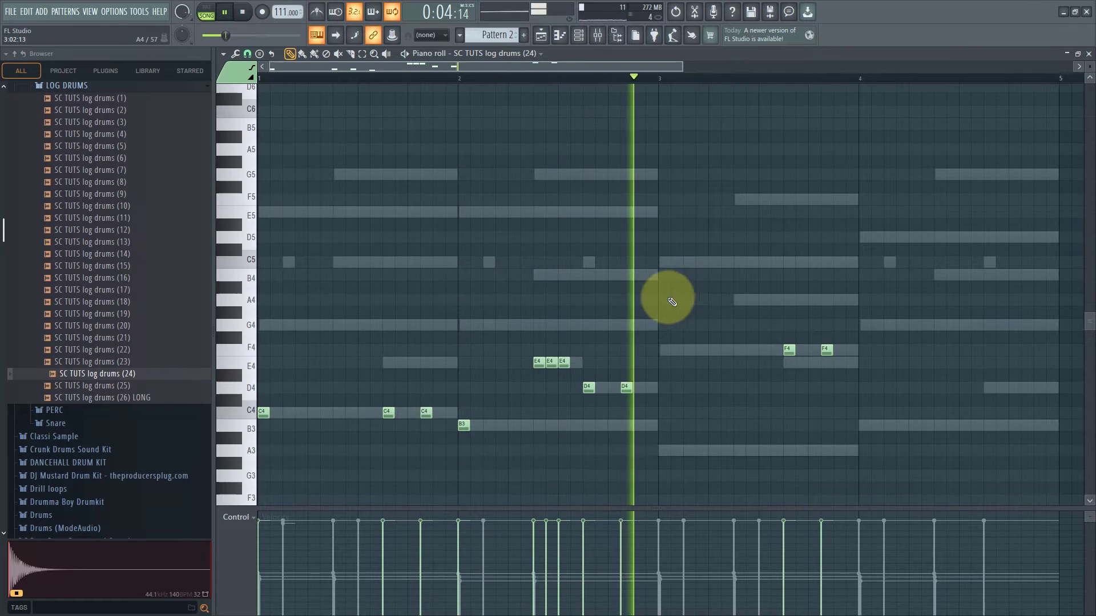
Place back-to-back four-step G4 and D4 notes in the second half of bar 4 and select both.
ctrl+scroll(657, 303, down, 2)
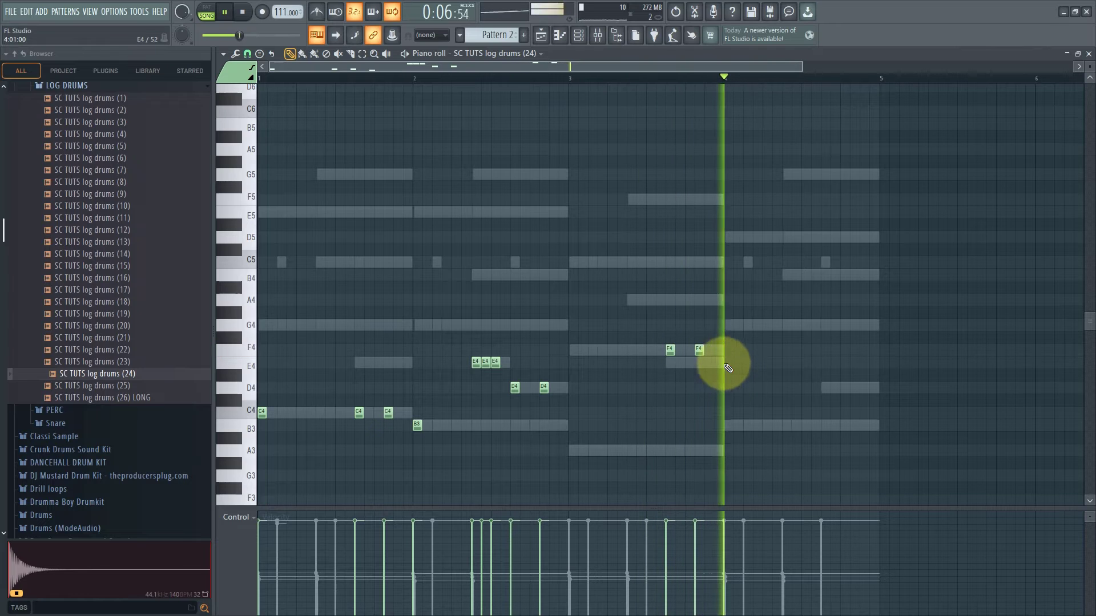
click(806, 325)
scroll(811, 329, up, 2)
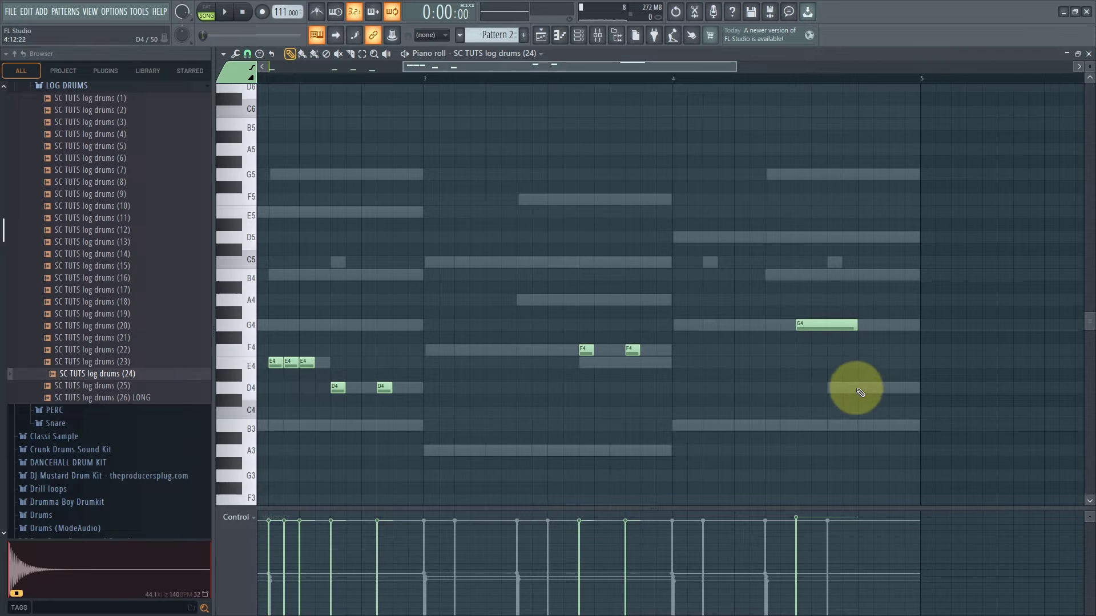
drag(857, 350, 907, 409)
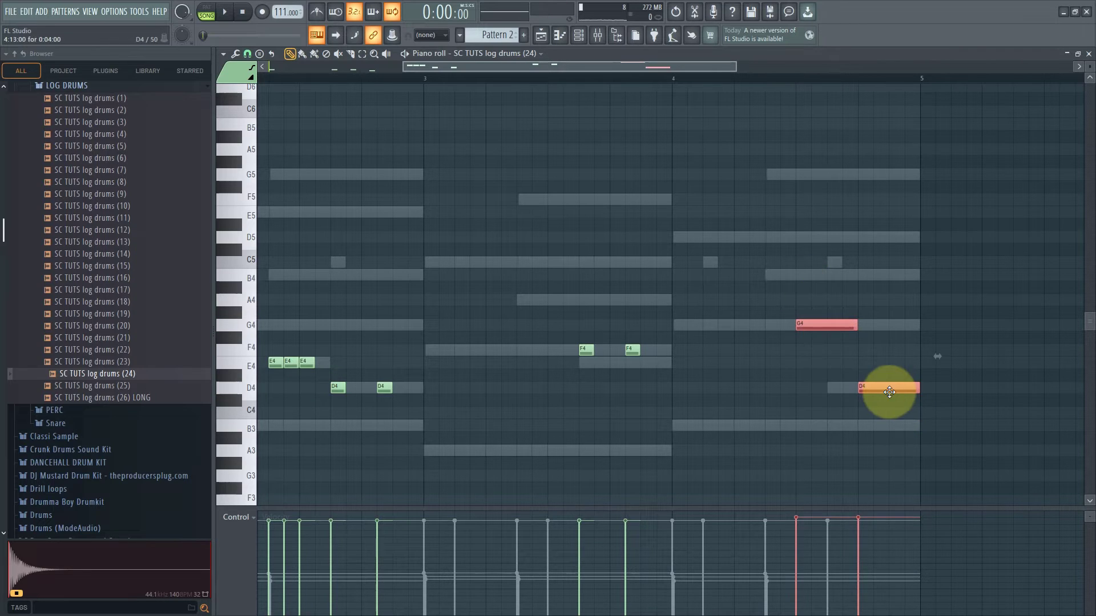
Chop the selected G4 and D4 notes in bar 4 into rapid rolls with the Chop tool's default pattern.
click(229, 56)
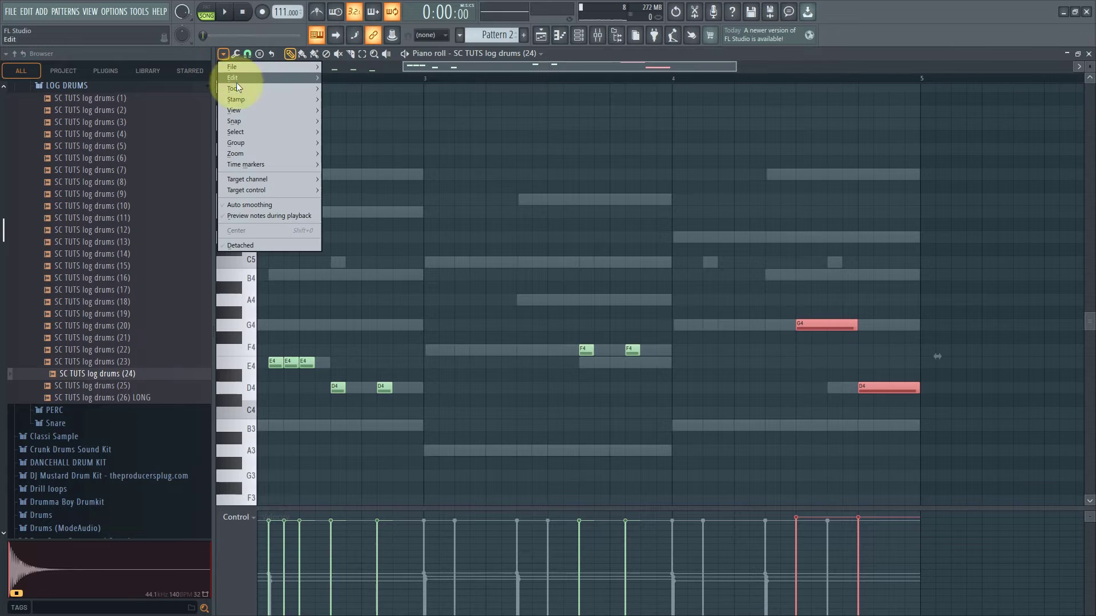
mouse_move(249, 90)
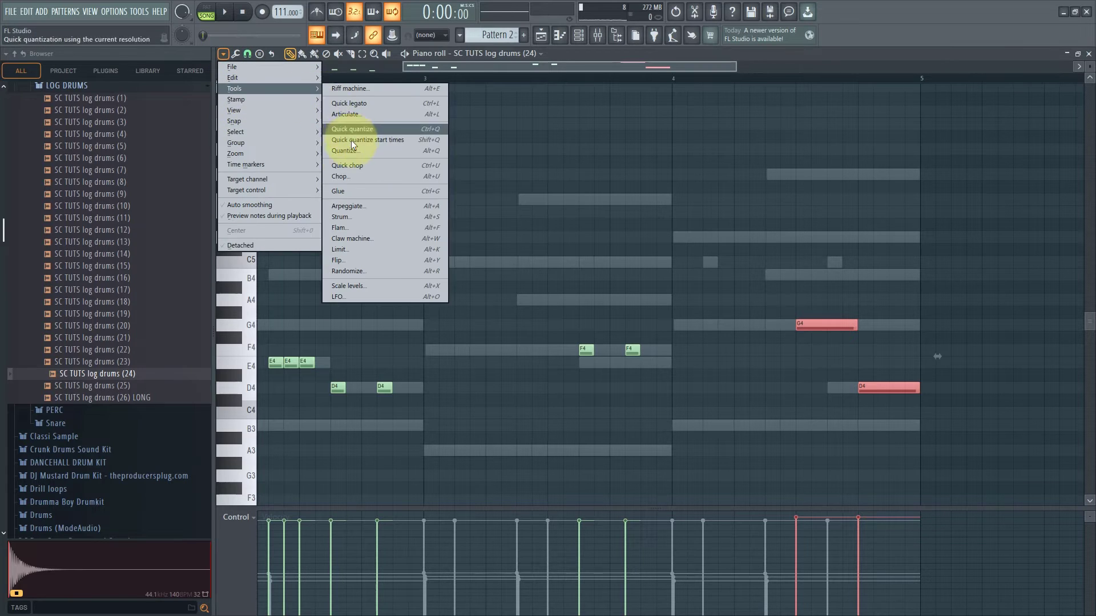
click(342, 177)
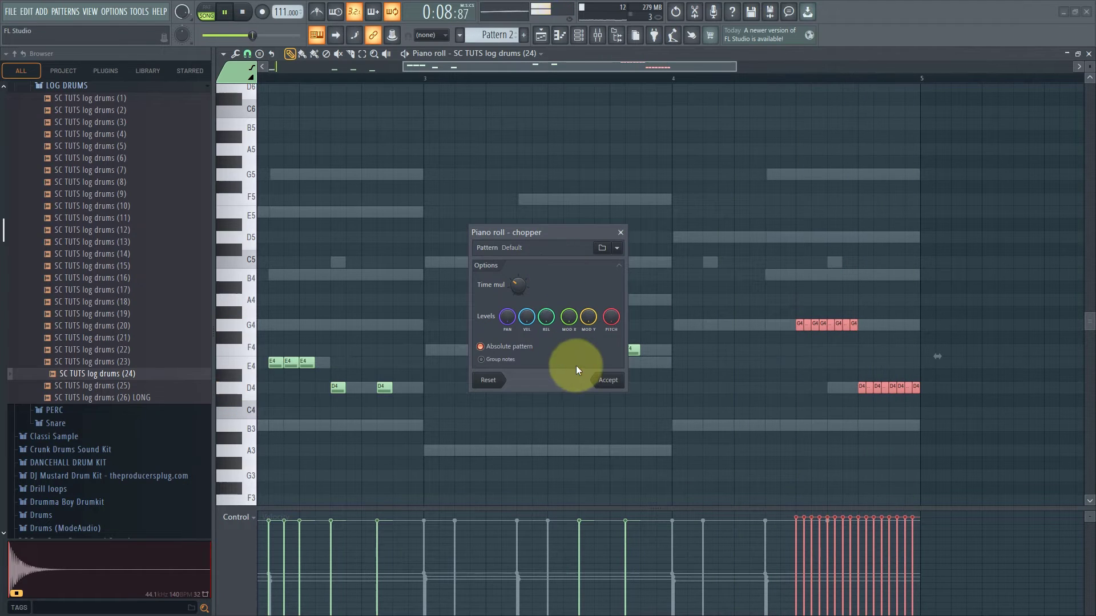
click(608, 381)
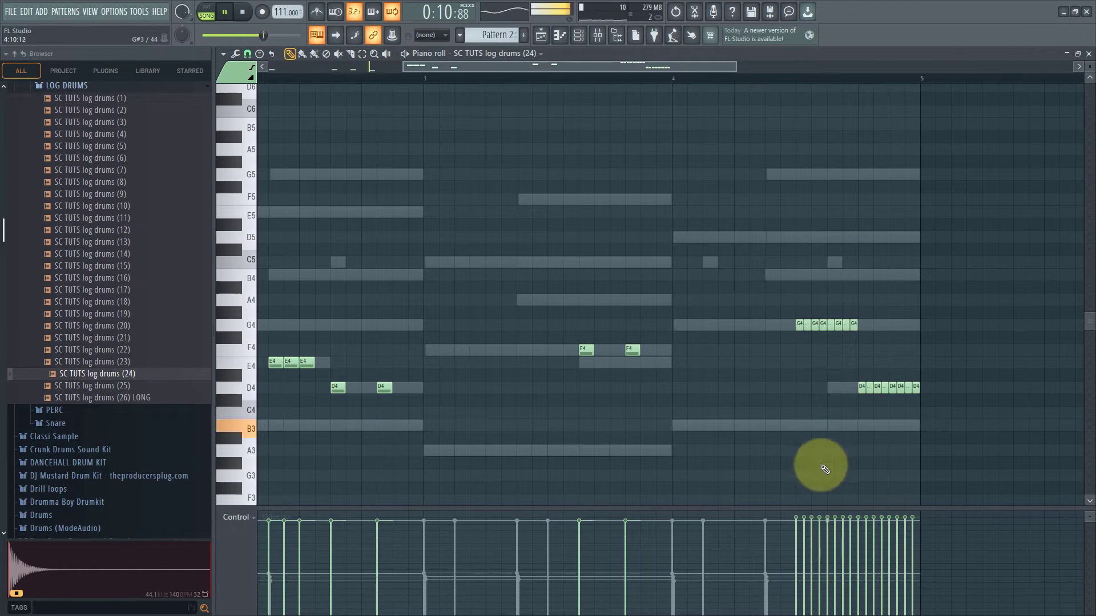
Try rising velocity ramps on the chopped G4 and D4 rolls in bar 4, and undo them.
drag(795, 308, 892, 349)
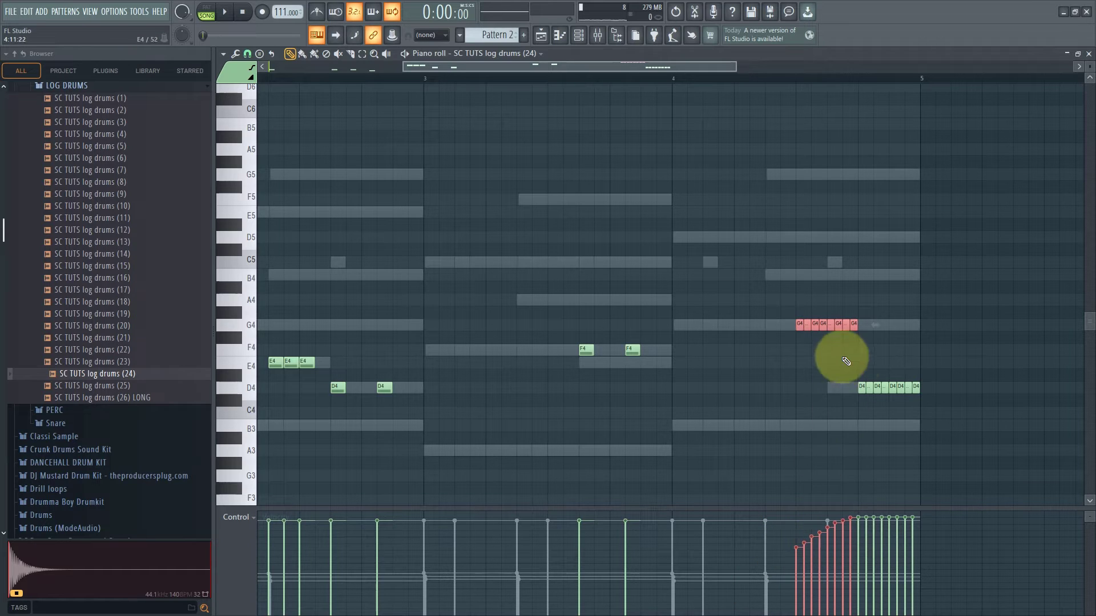
drag(846, 361, 976, 425)
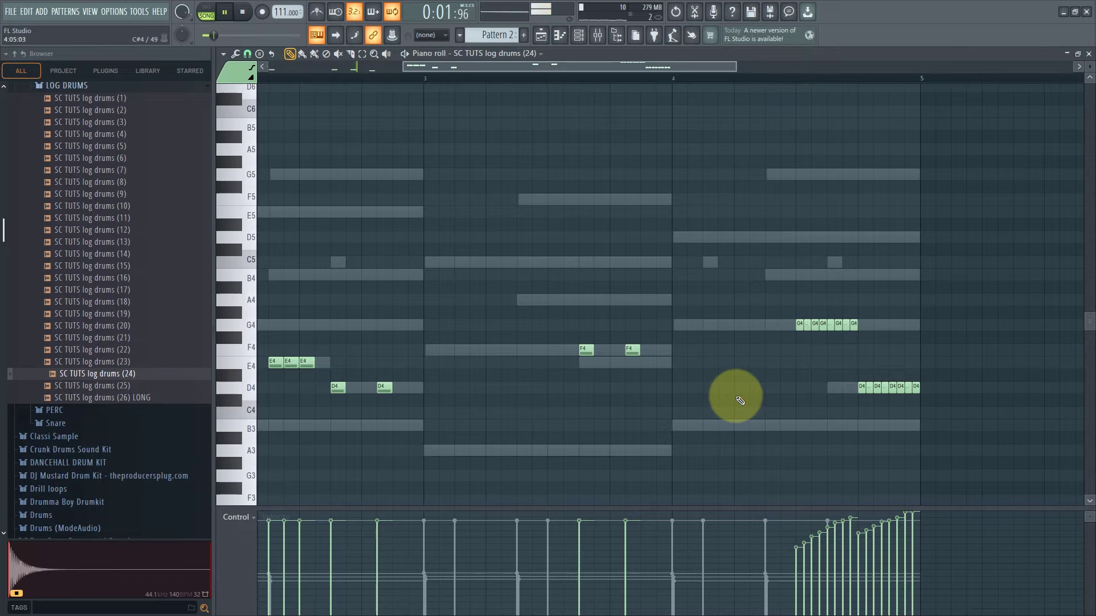
scroll(685, 254, down, 2)
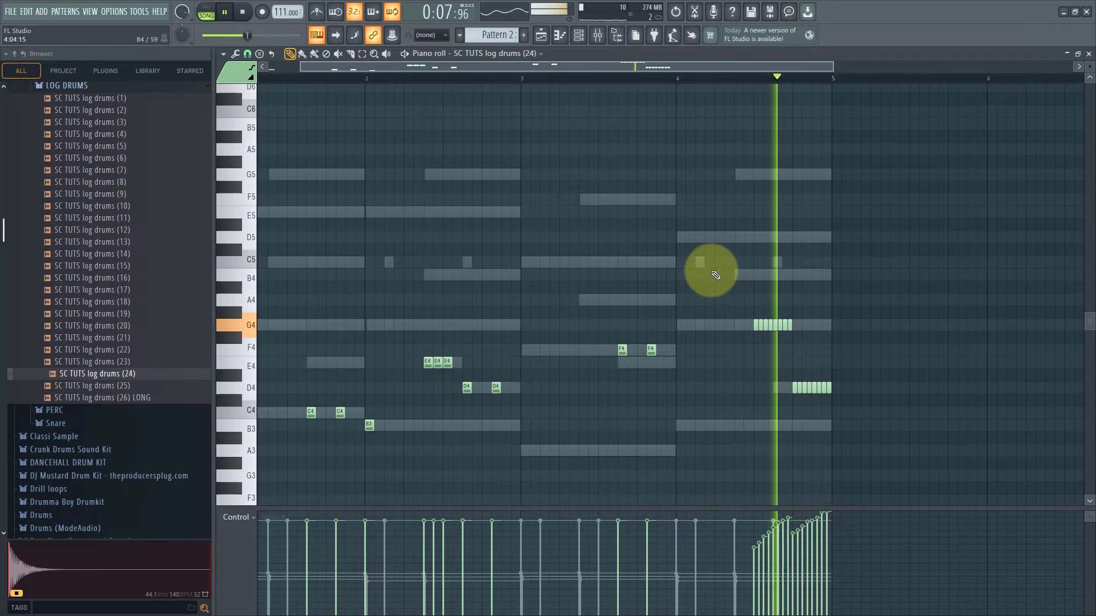
key(ctrl+z)
key(ctrl+z)
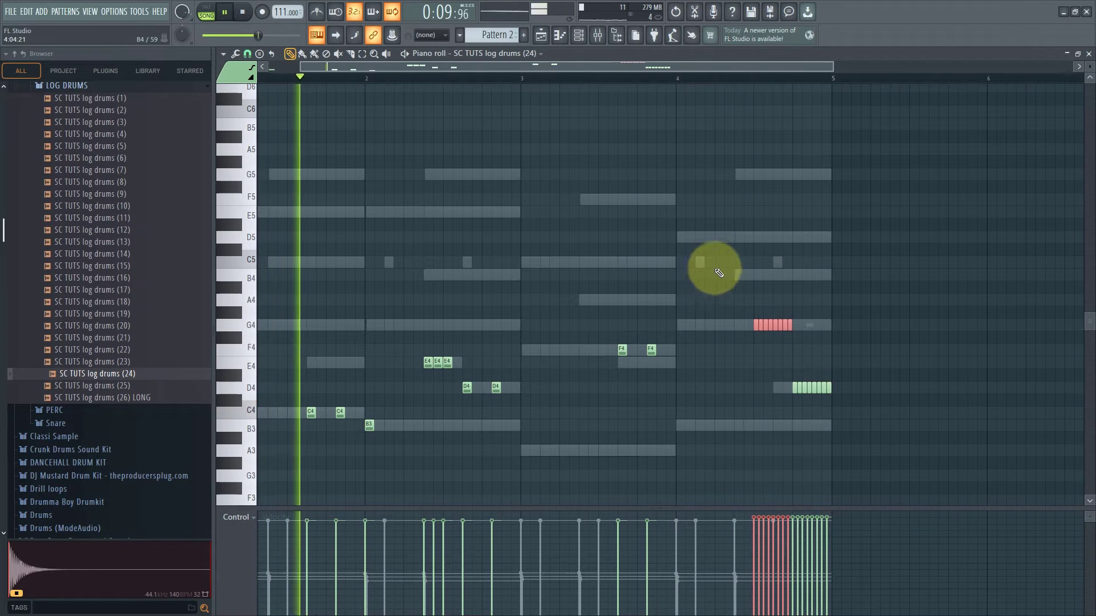
Thin the chopped G4 and D4 rolls in bar 4 by deleting every second note, leaving four of each.
key(space)
key(space)
scroll(784, 262, up, 3)
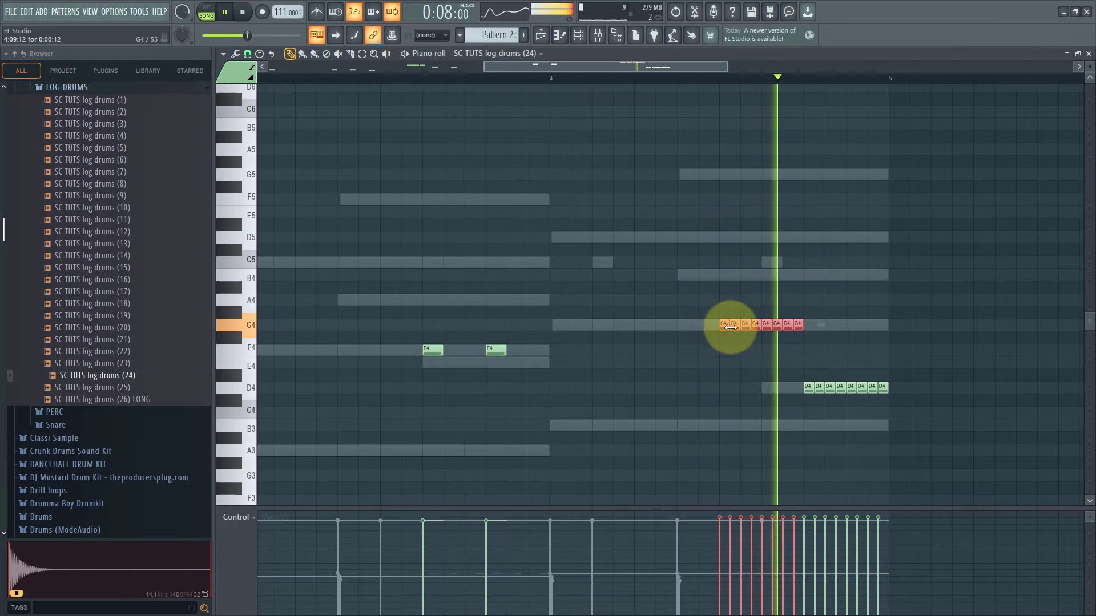
key(space)
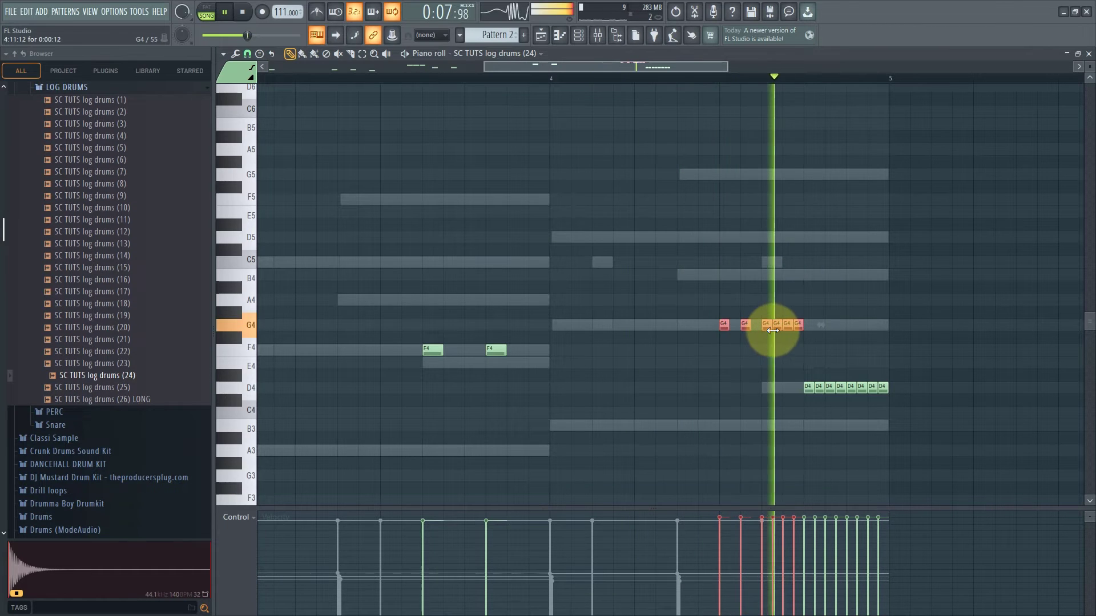
right_click(798, 324)
right_click(817, 387)
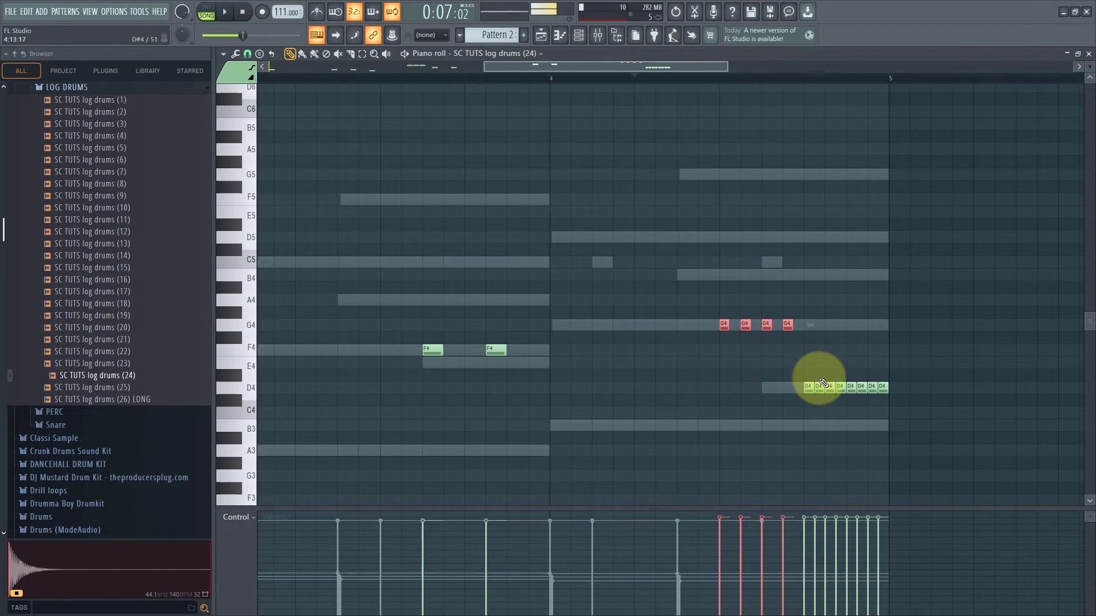
right_click(840, 387)
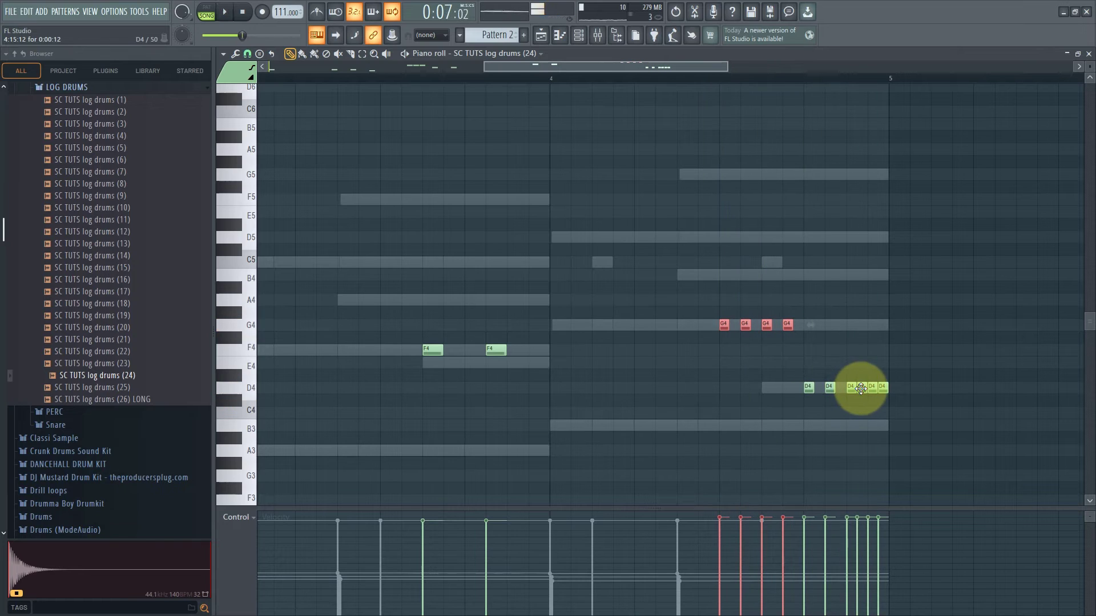
right_click(861, 387)
right_click(879, 388)
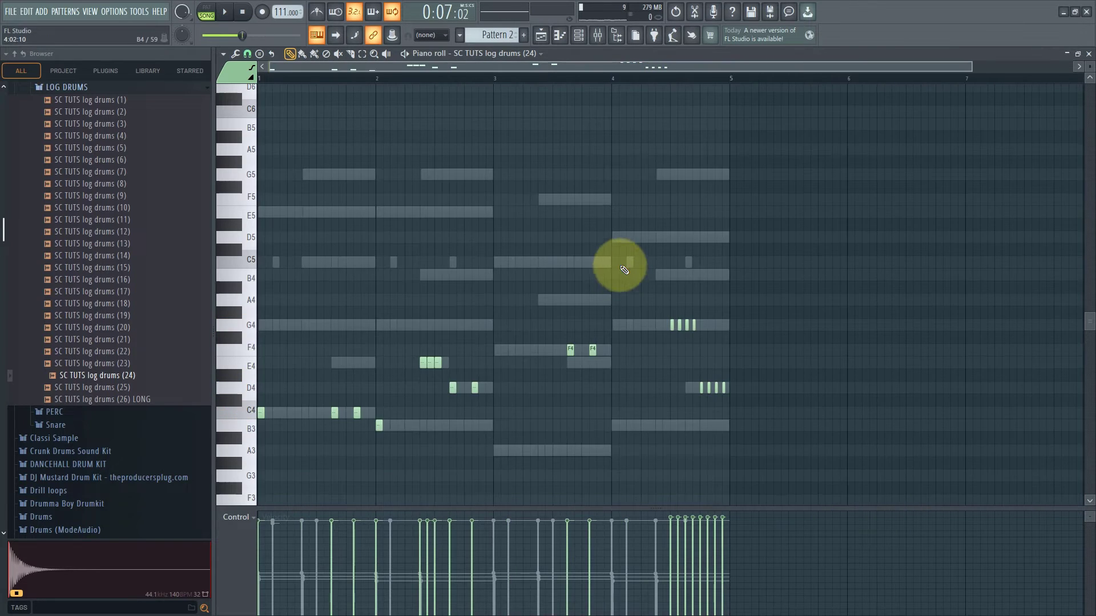
Raise the C4 note at step 14 of bar 1 two octaves to C6 and play the pattern back.
scroll(593, 271, up, 1)
scroll(544, 279, down, 2)
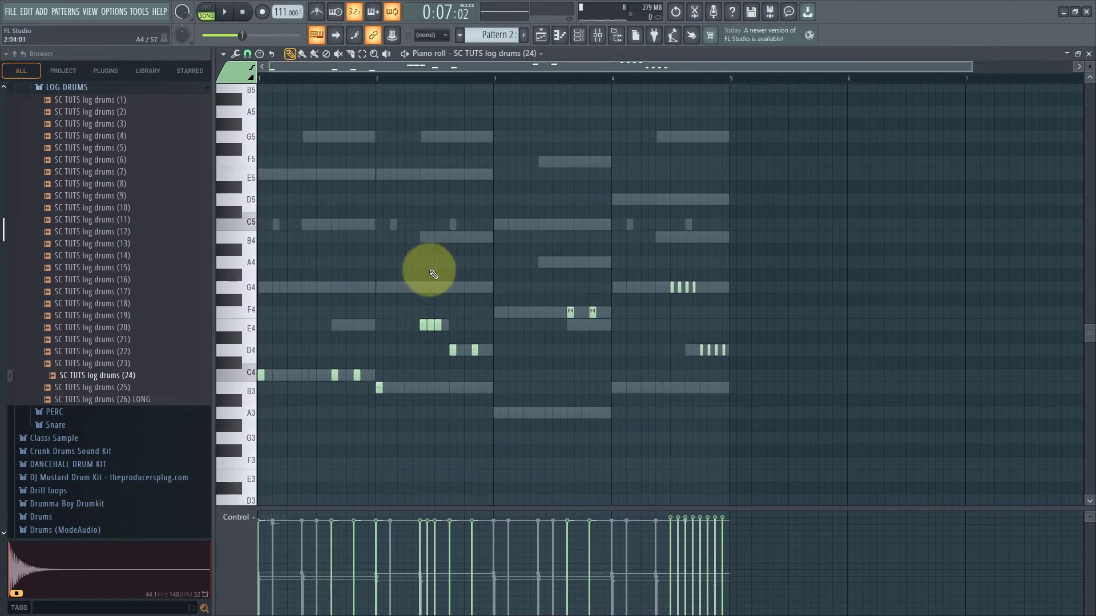
scroll(381, 271, down, 1)
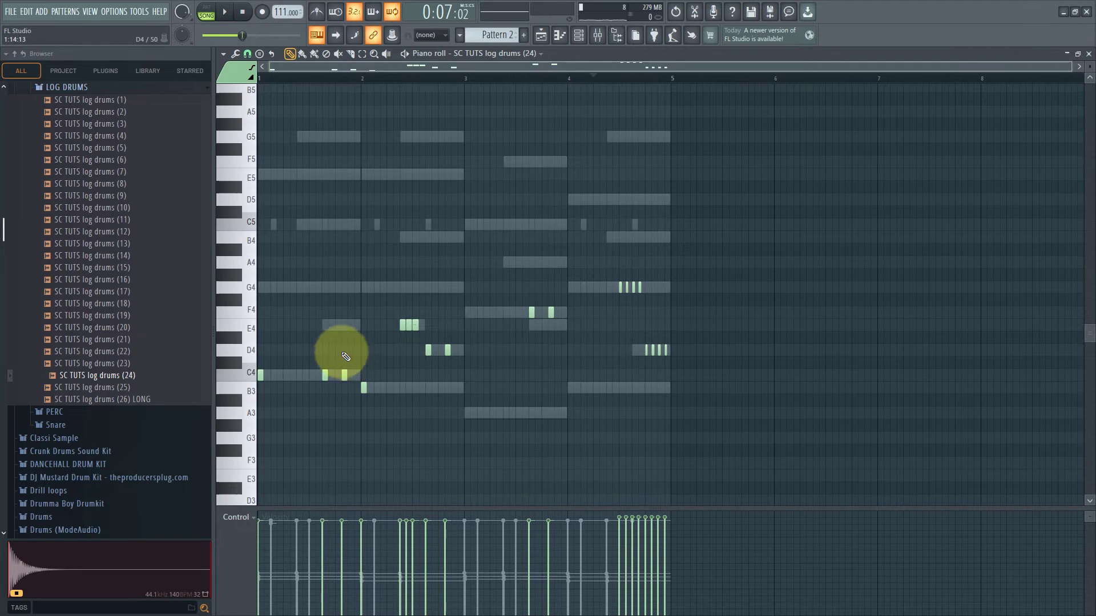
scroll(337, 367, up, 1)
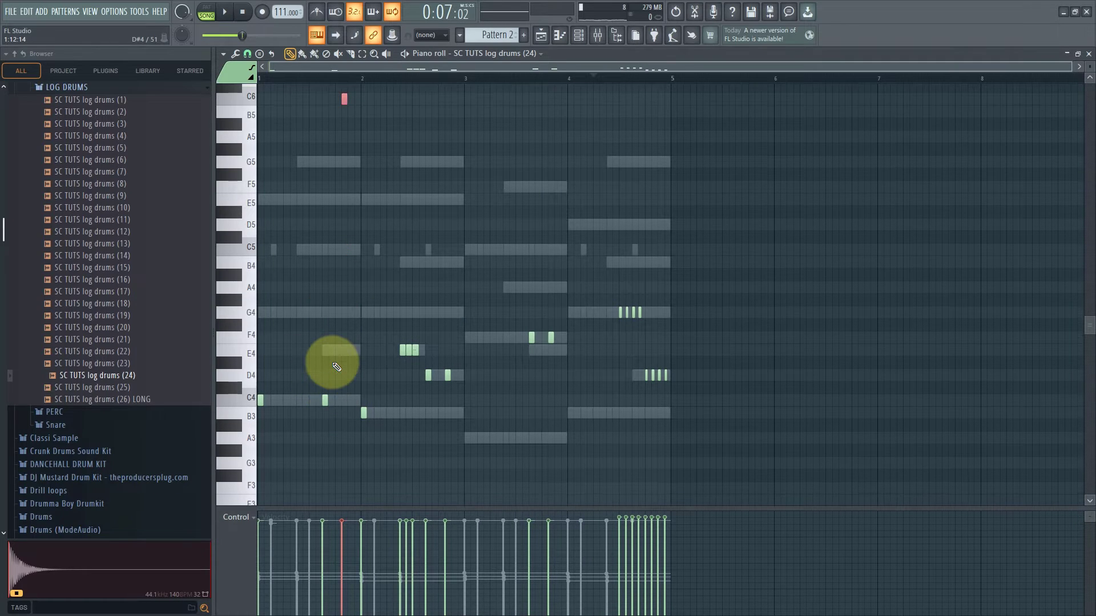
key(space)
key(space)
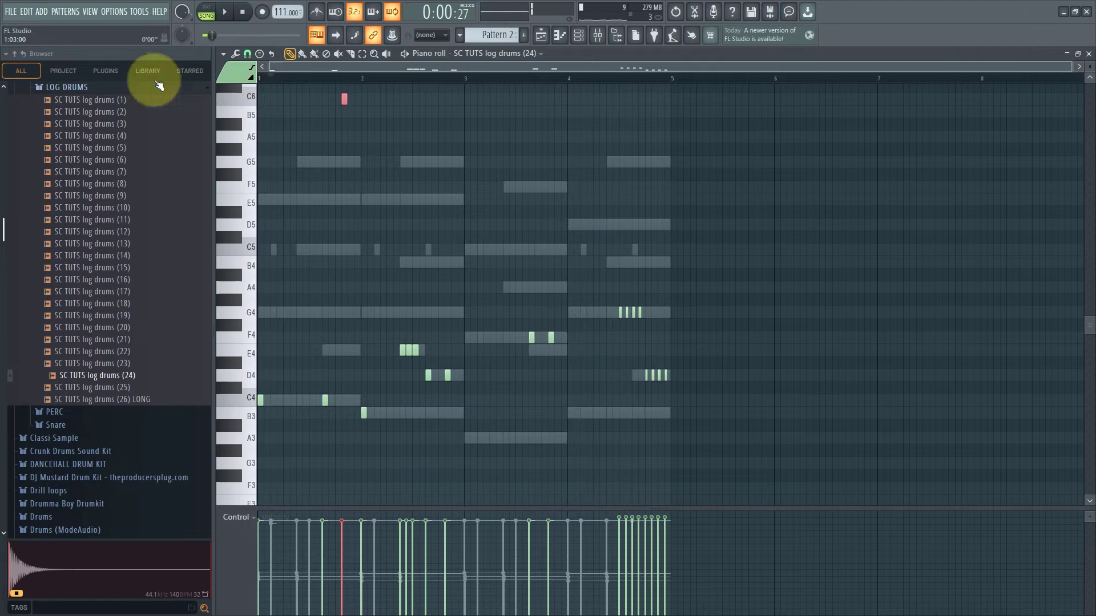
key(space)
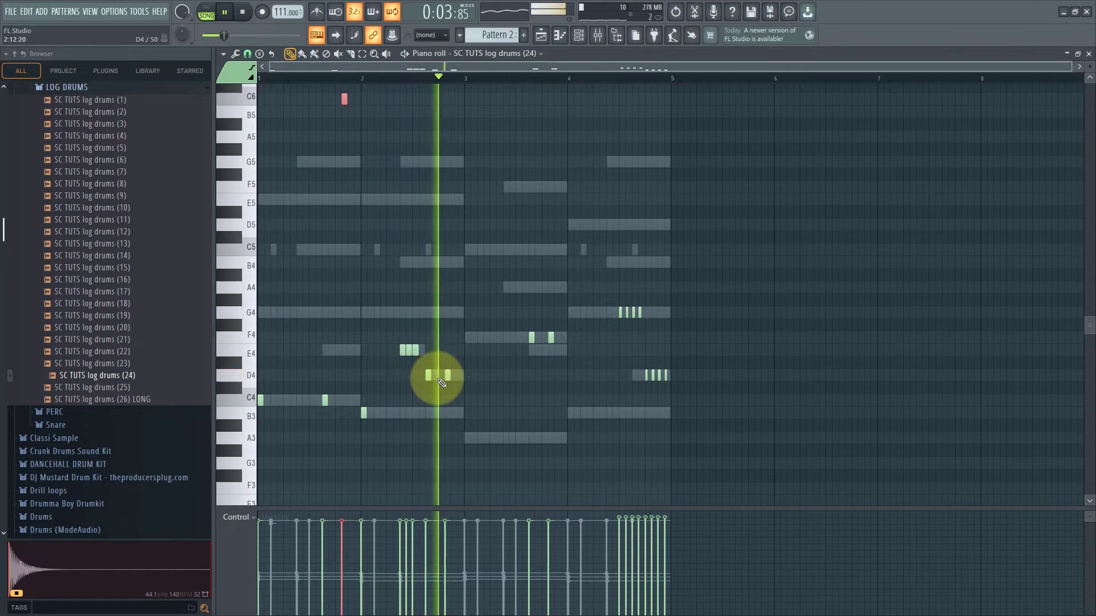
Audition the F4 note at step 14 of bar 3 an octave up at F5, and settle it on F3.
click(551, 337)
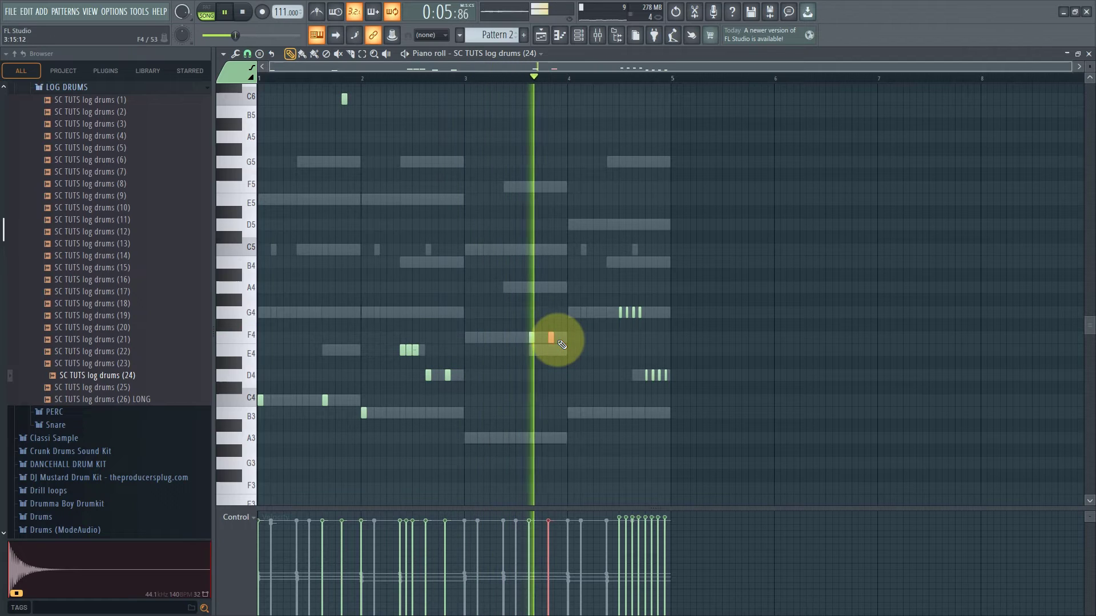
key(ctrl+Up)
key(space)
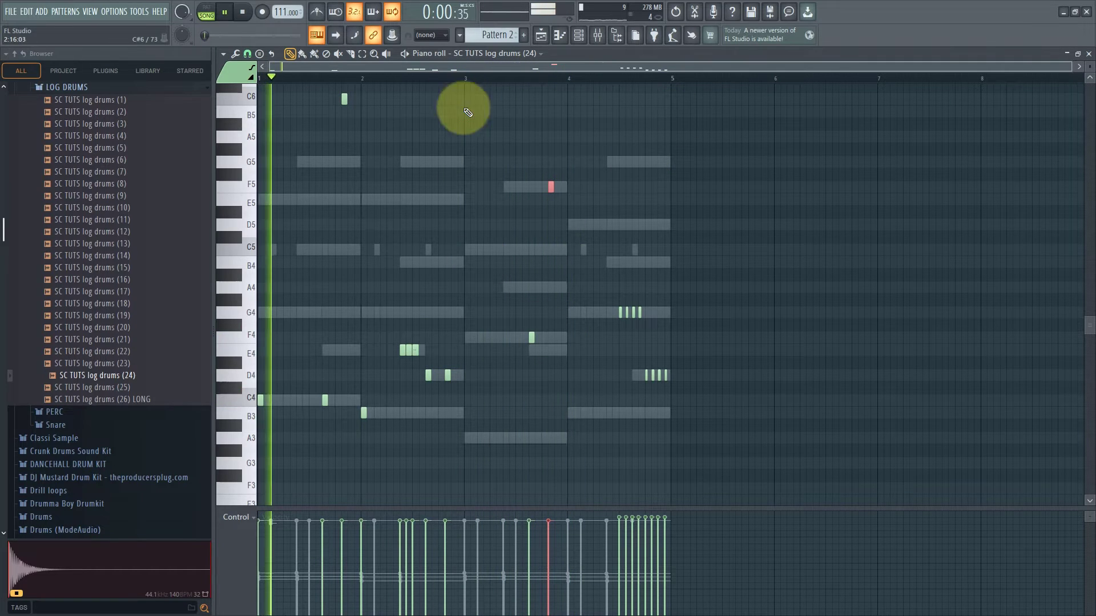
key(ctrl+Down)
key(ctrl+Down)
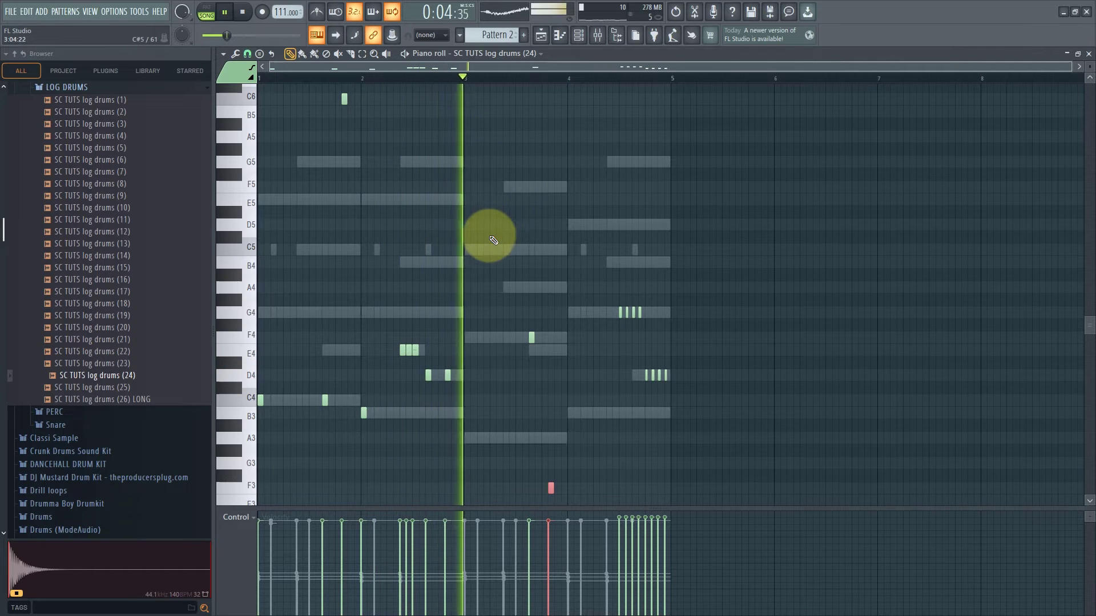
scroll(491, 239, down, 2)
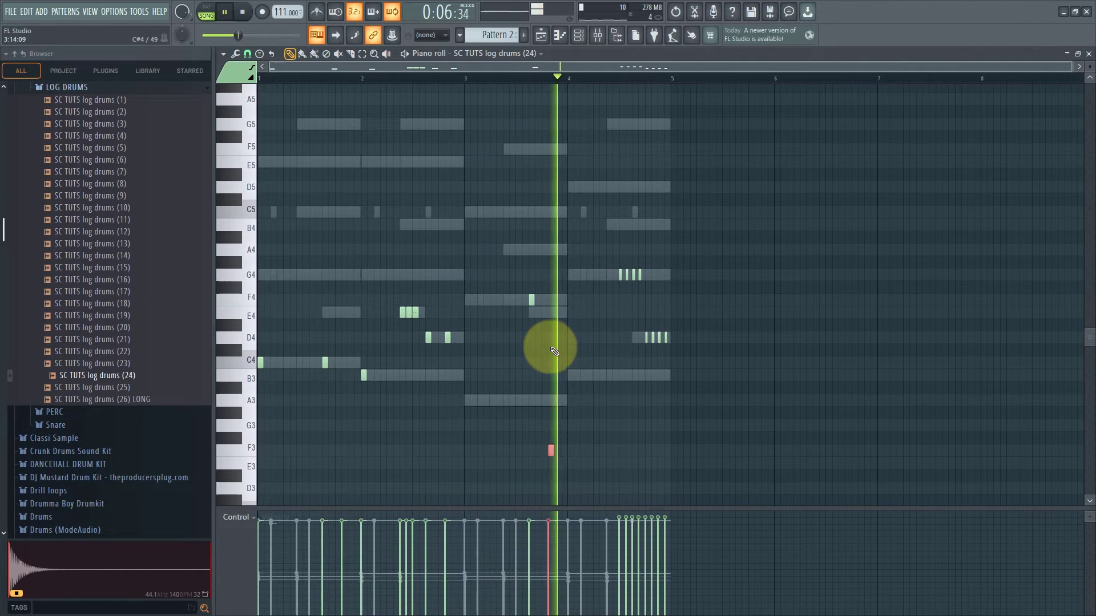
Lower the four G4 roll notes in bar 4 one octave to G3 and replay the melody.
drag(613, 268, 668, 293)
key(space)
key(space)
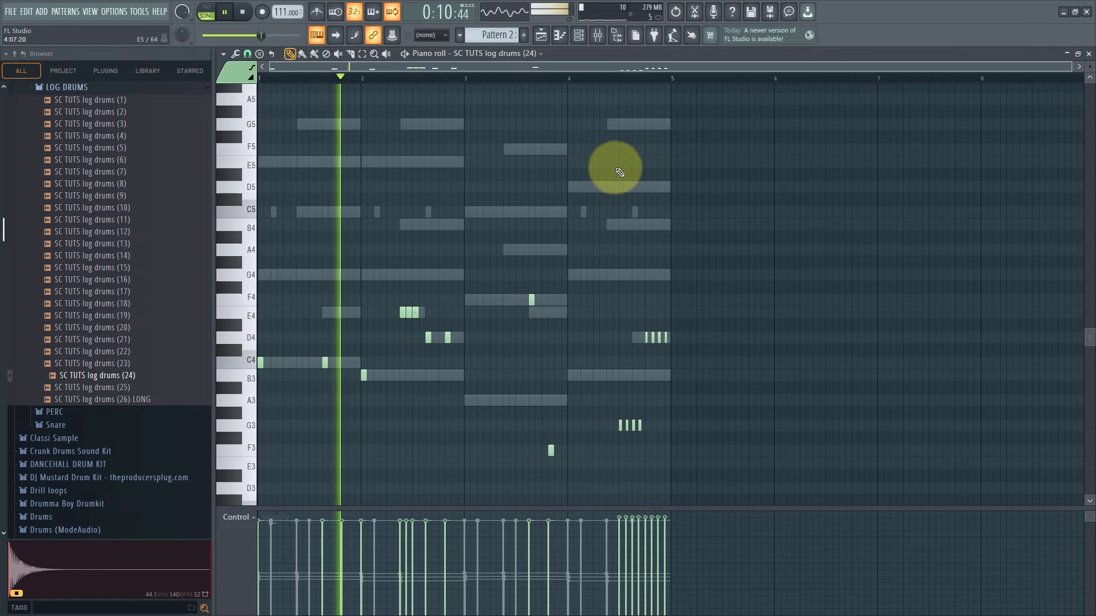
Play the beat with the channel rack open and lower the SC TUTS log drums (24) channel volume to 69%.
click(597, 35)
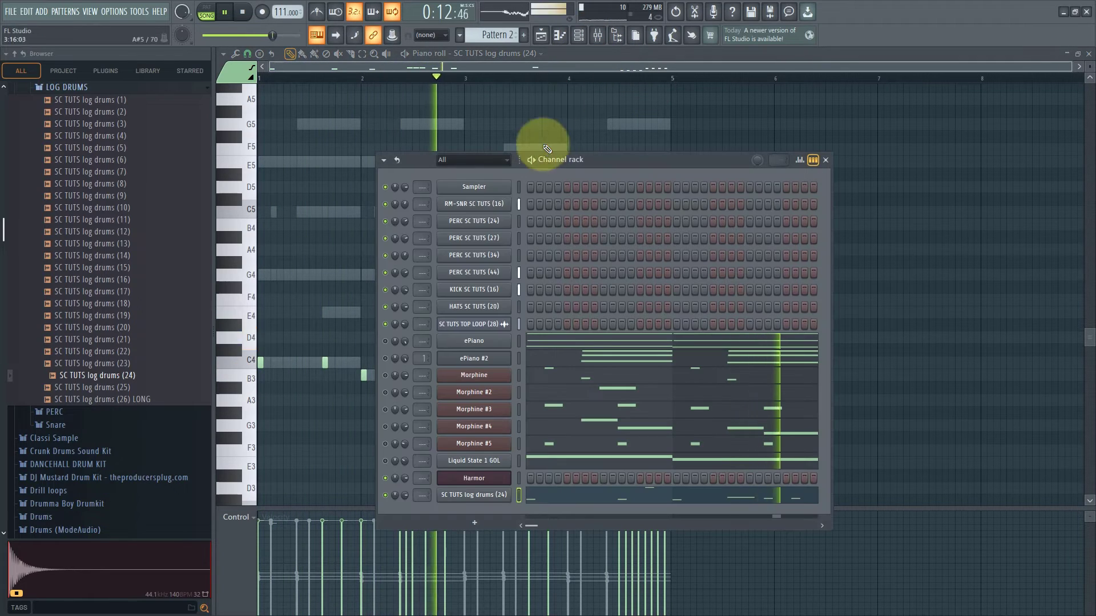
key(space)
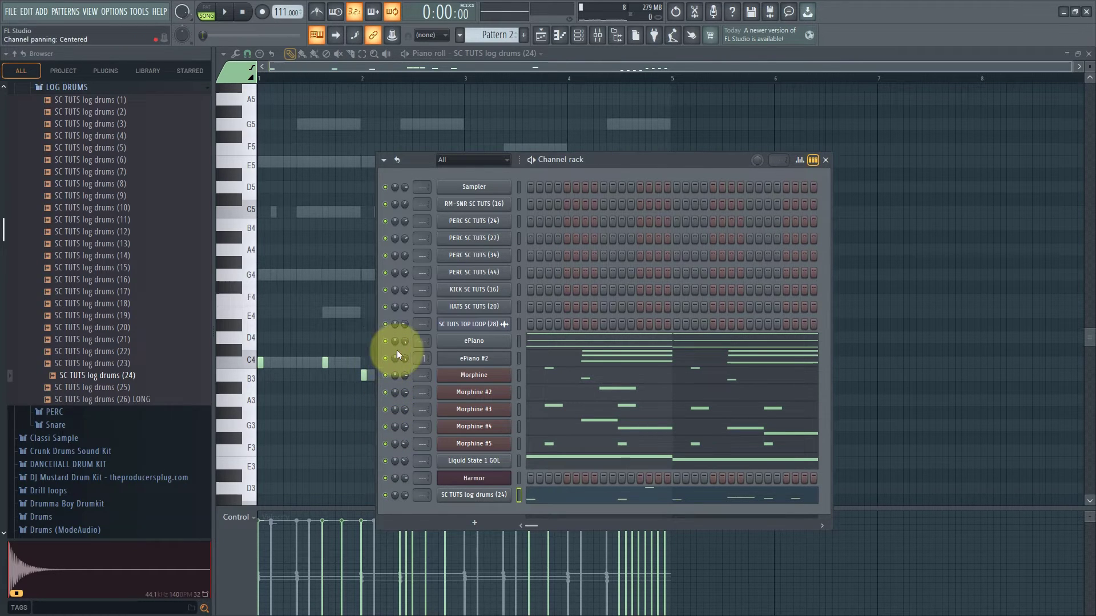
key(space)
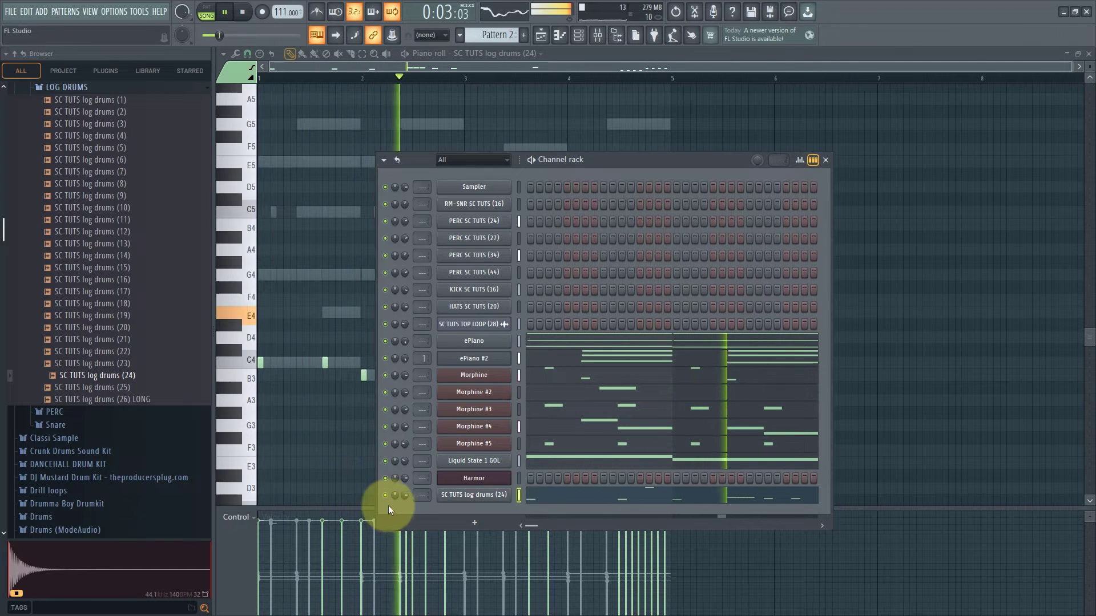
drag(403, 497, 405, 512)
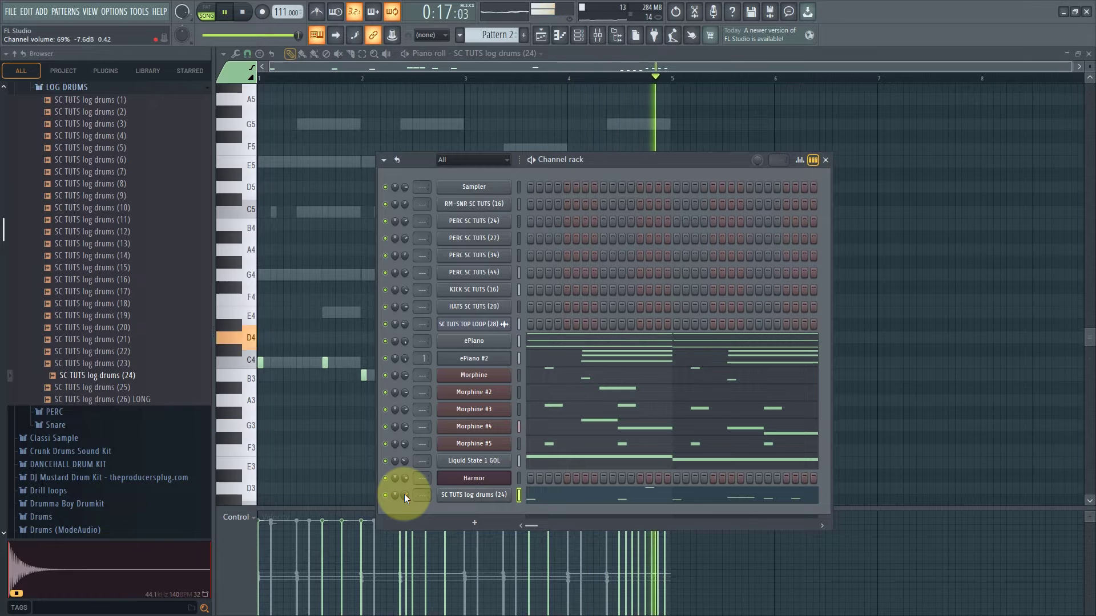
Split Pattern 2 by channel in the playlist so each instrument gets its own pattern.
click(312, 277)
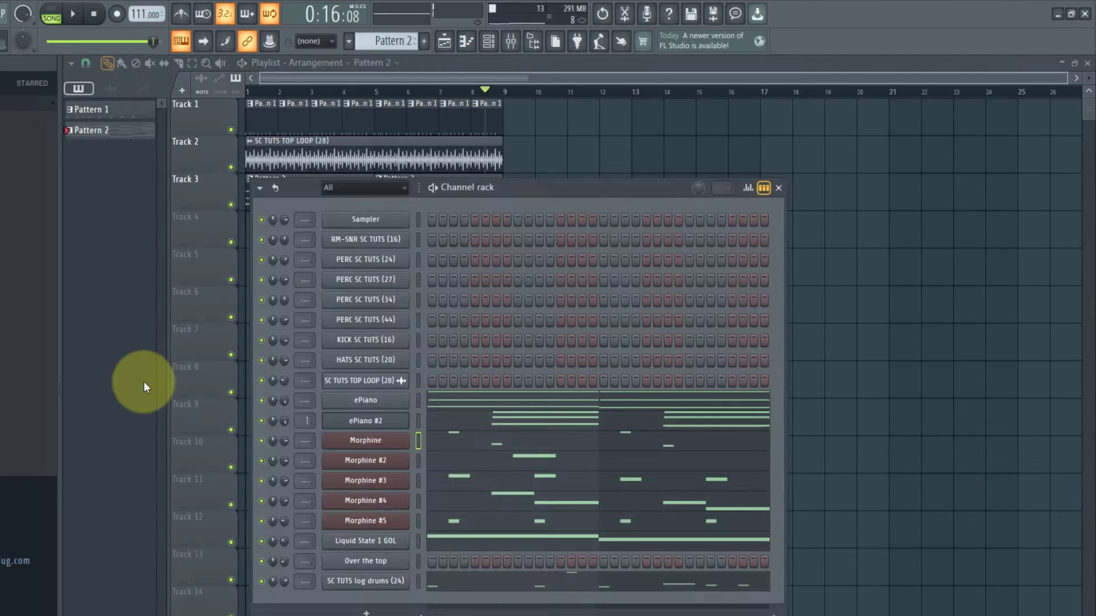
key(F6)
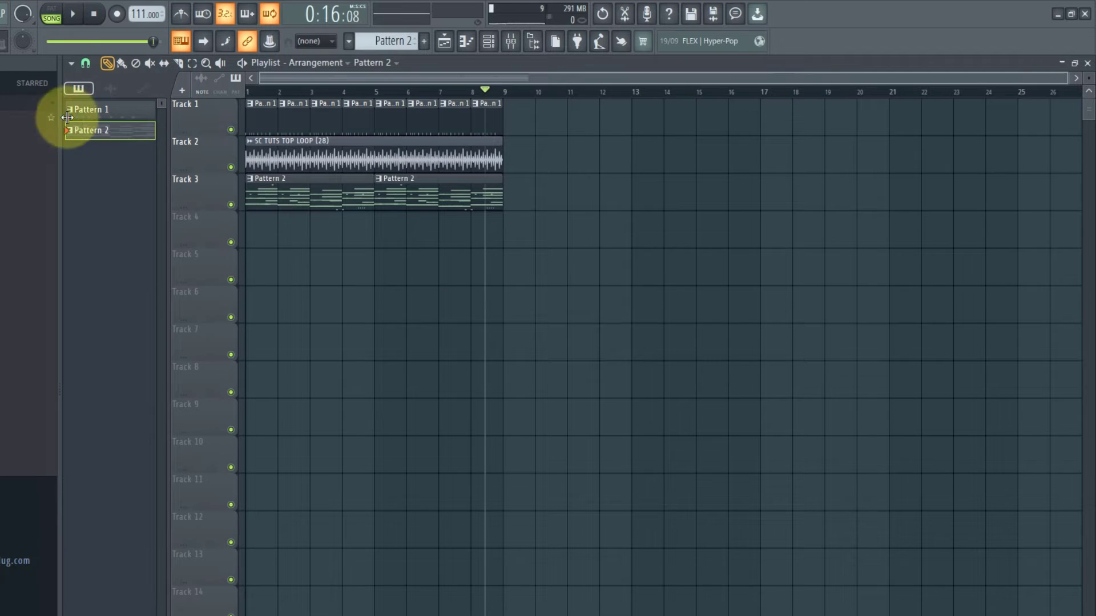
right_click(111, 132)
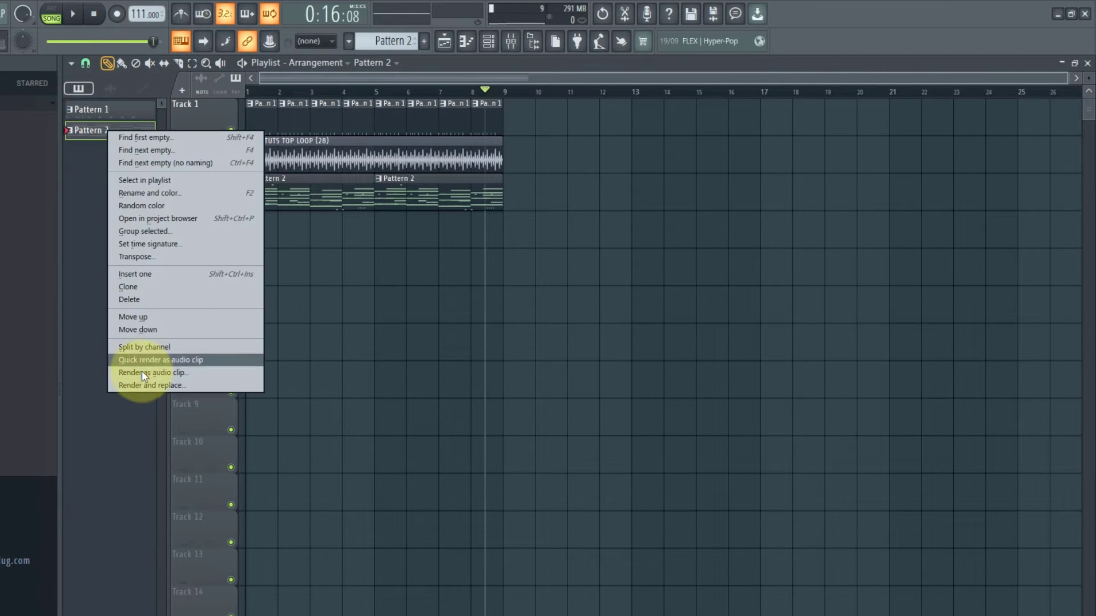
click(327, 196)
right_click(125, 131)
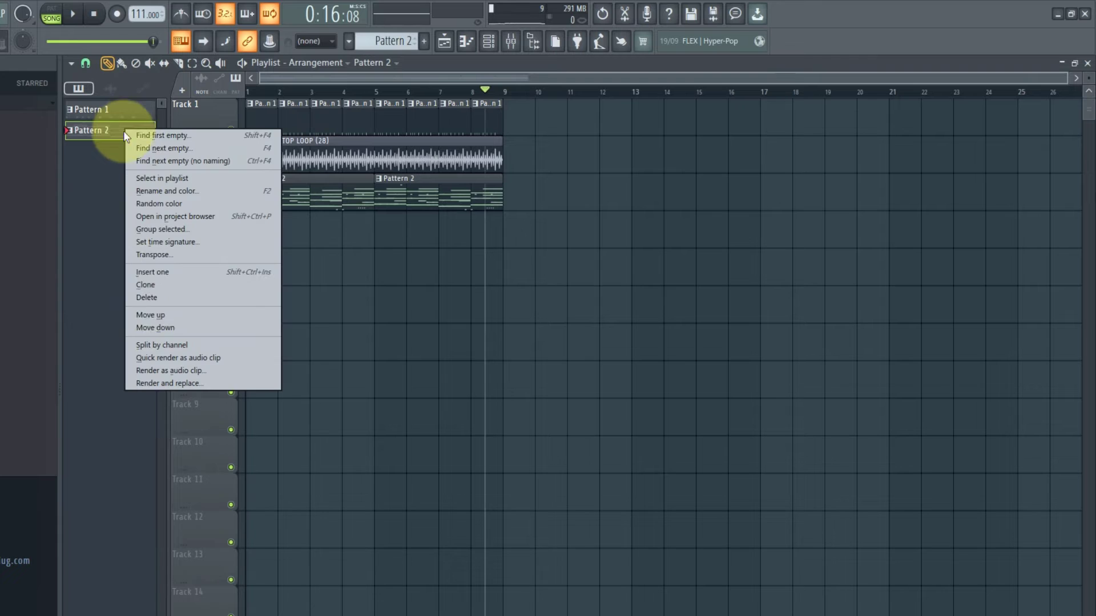
click(165, 346)
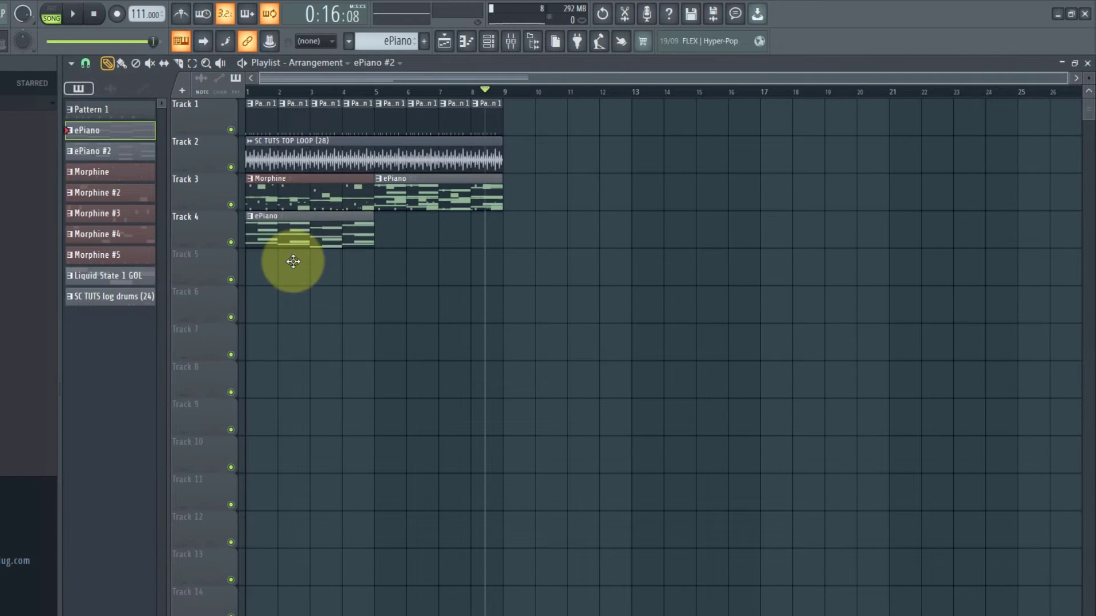
Spread the stacked clips of bars 1 to 4 over tracks 5 to 11, one each, from ePiano #2 to Liquid State 1 GOL.
click(295, 320)
click(298, 204)
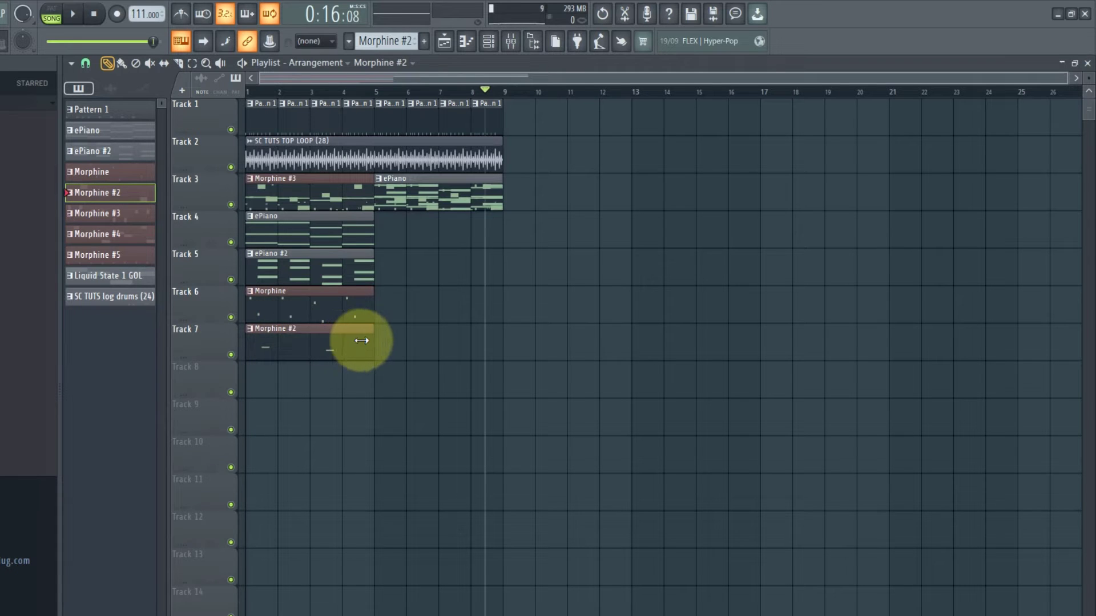
drag(310, 187, 249, 434)
drag(276, 294, 262, 449)
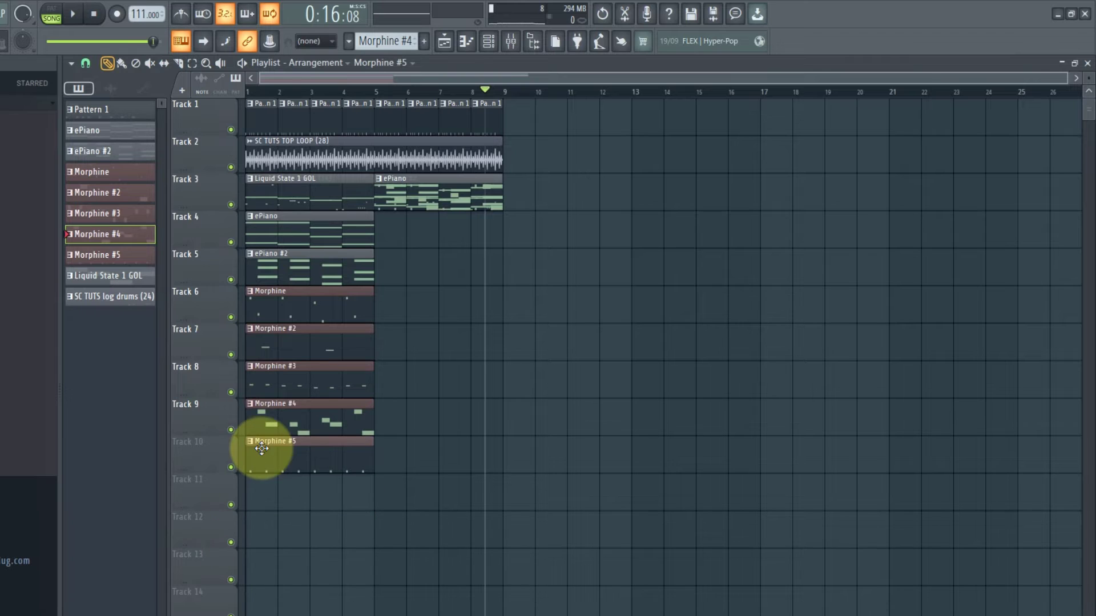
drag(272, 185, 220, 465)
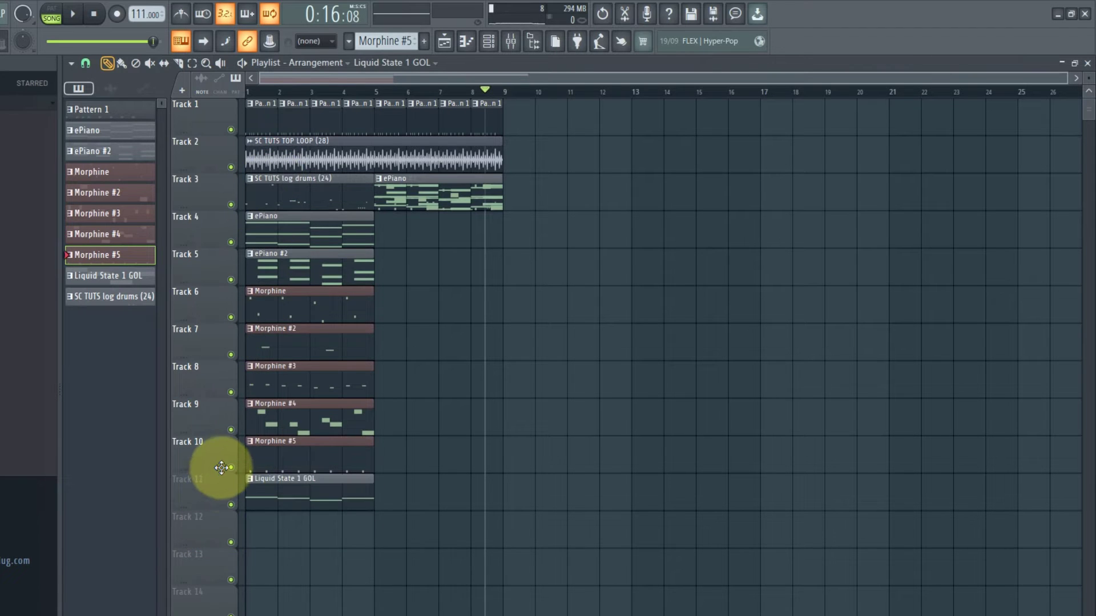
Move the SC TUTS log drums (24) clip to track 12 and remove everything from bar 5 onward, slicing the top loop there.
drag(288, 190, 215, 506)
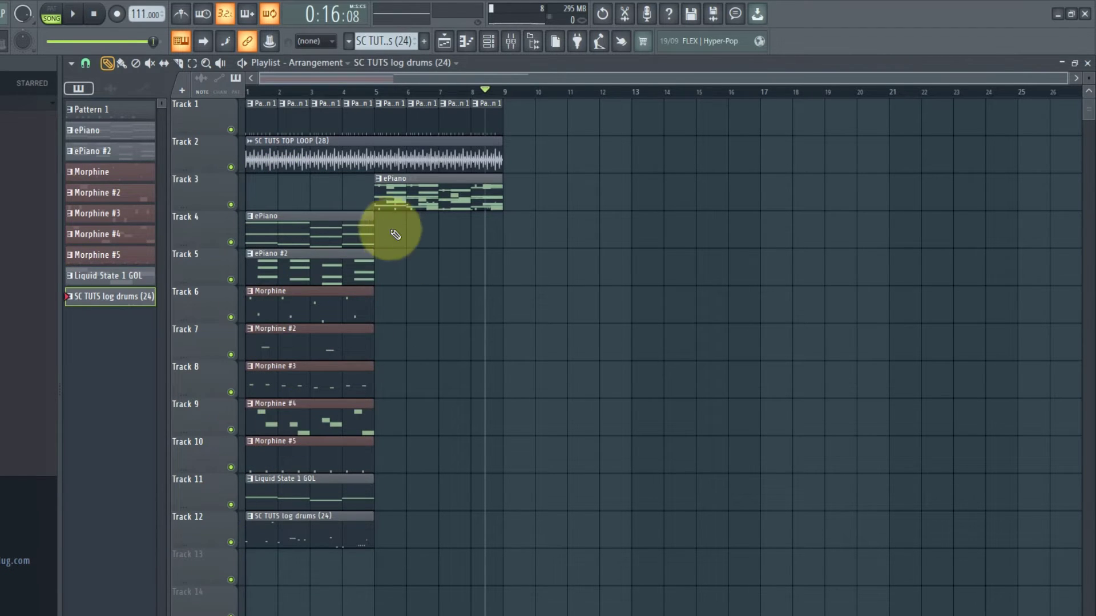
drag(382, 117, 537, 285)
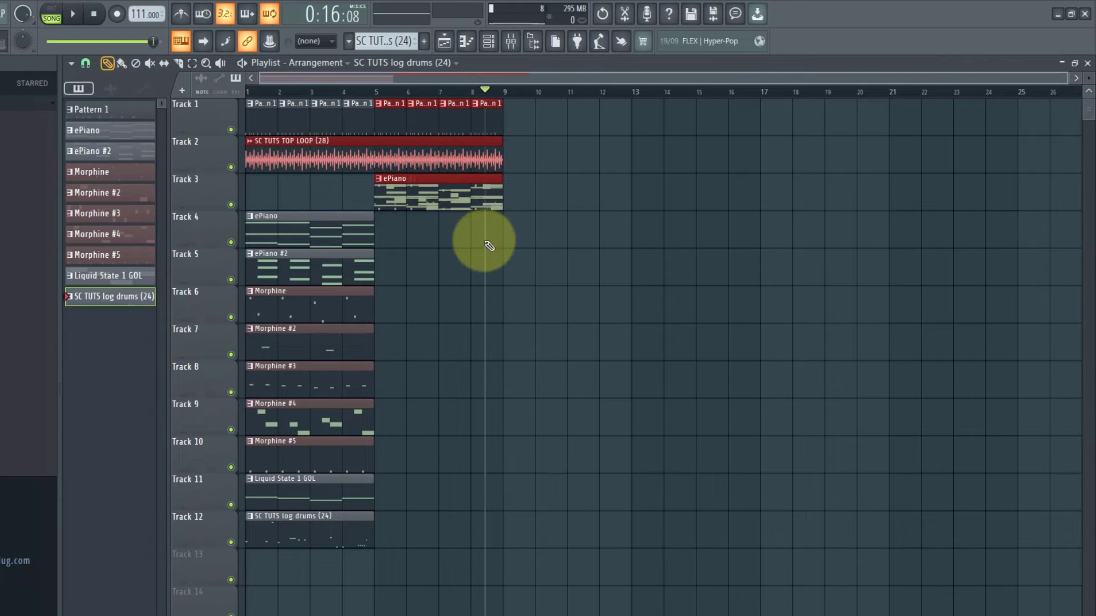
click(179, 64)
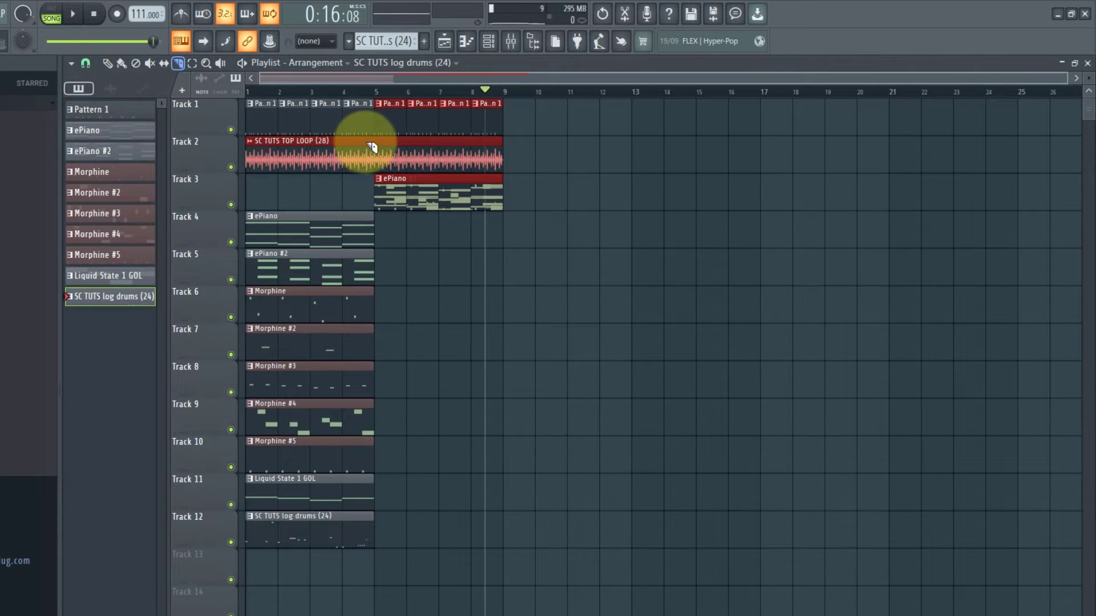
drag(374, 139, 376, 182)
click(107, 63)
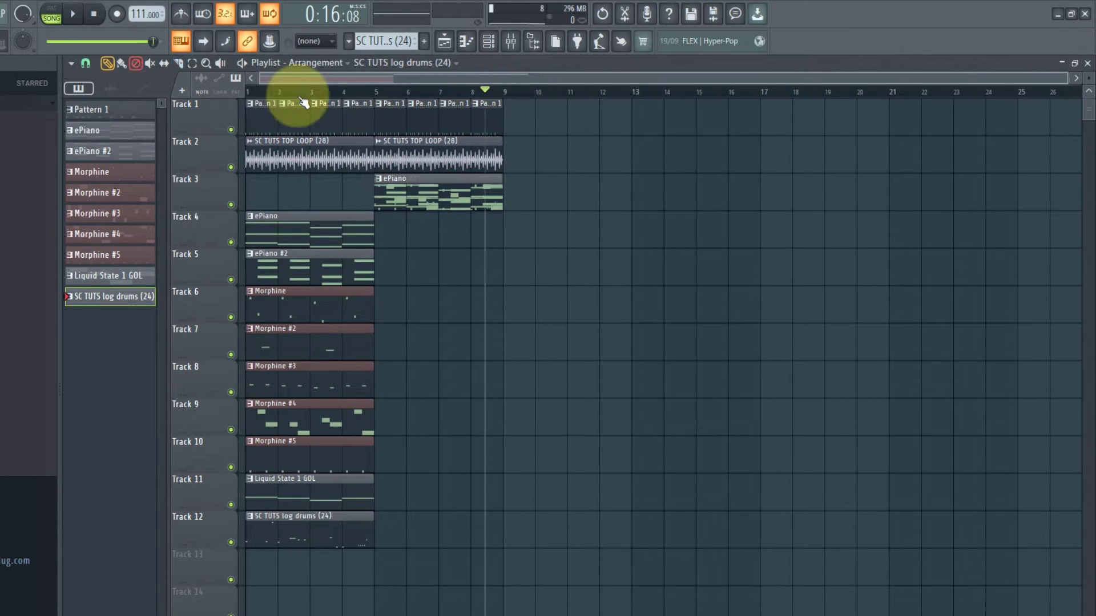
mouse_move(381, 98)
mouse_down()
mouse_move(678, 318)
mouse_move(667, 311)
mouse_up()
key(Delete)
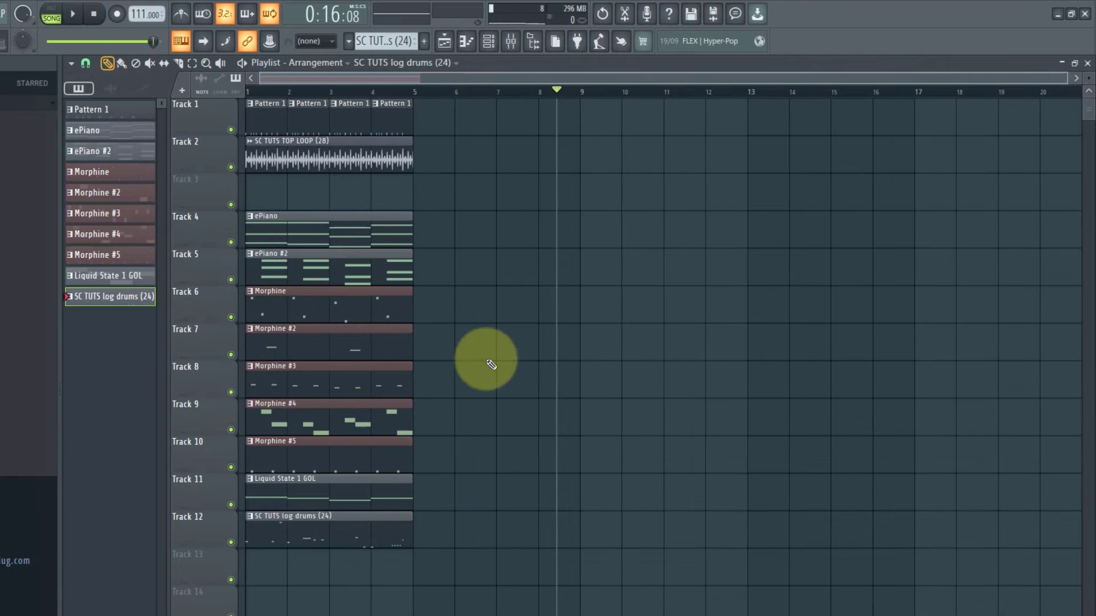
Move all the clips together from bar 1 to bar 41, keeping their tracks.
key(ctrl+a)
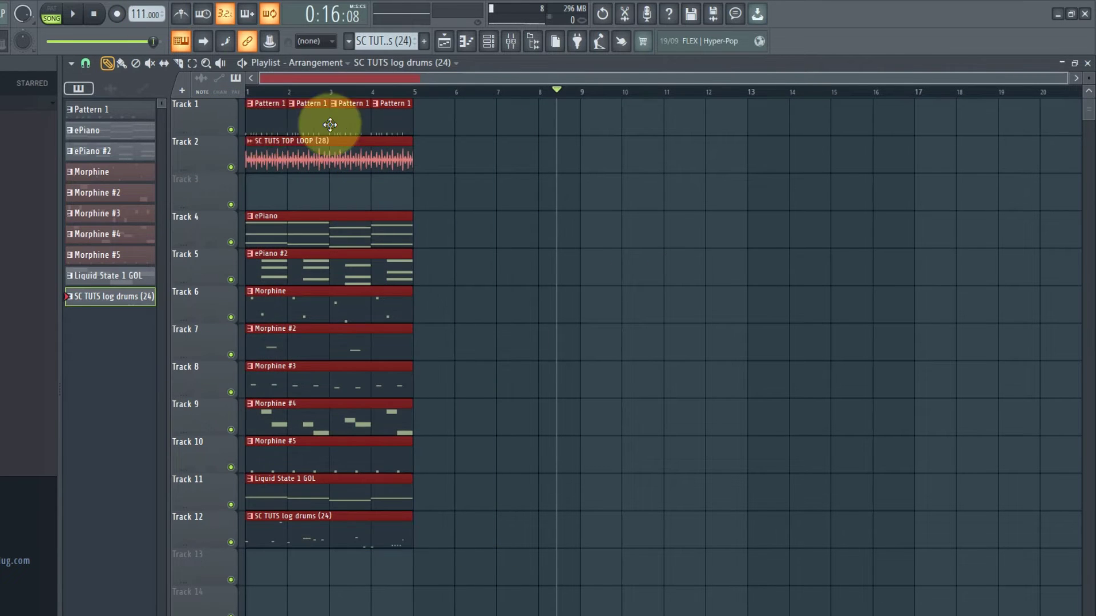
drag(325, 117, 970, 102)
scroll(685, 193, down, 3)
Deselect the clips and add a time marker named "intro" at bar 1.
drag(269, 95, 162, 95)
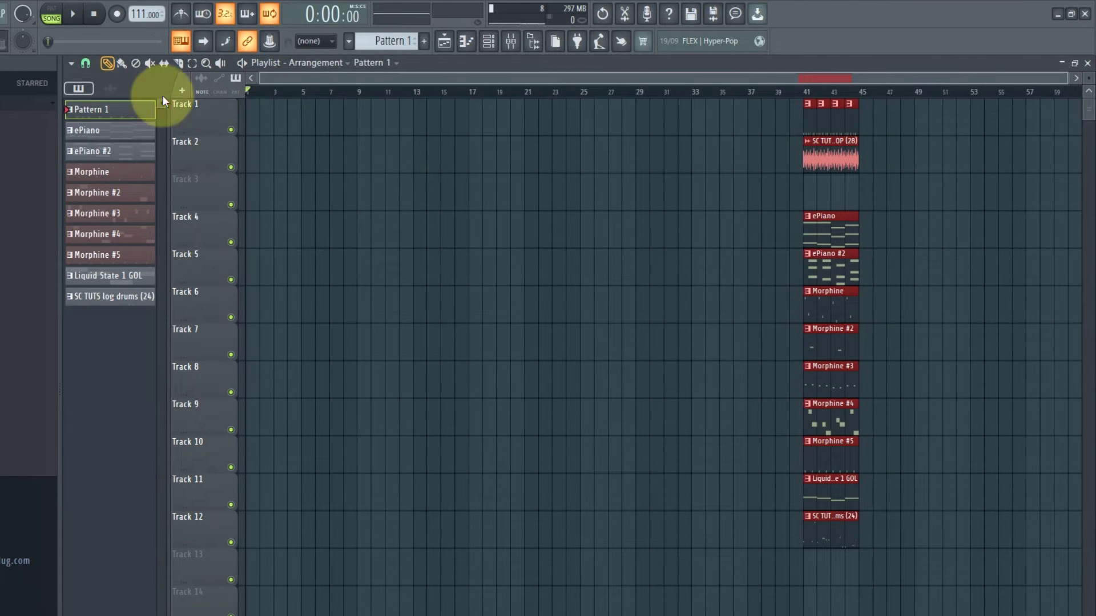
ctrl+click(368, 168)
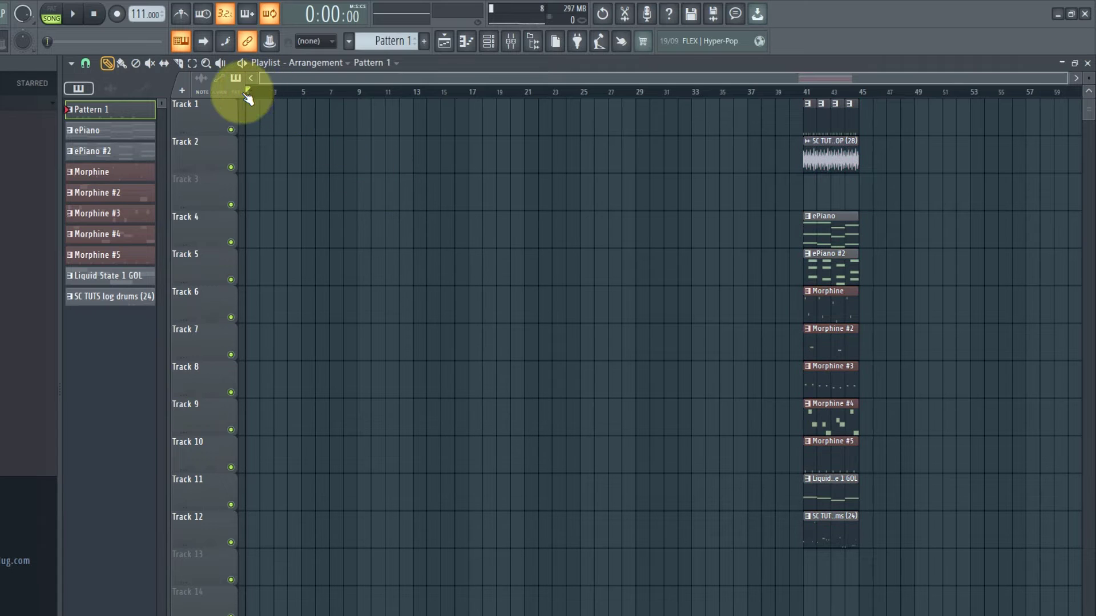
key(alt+t)
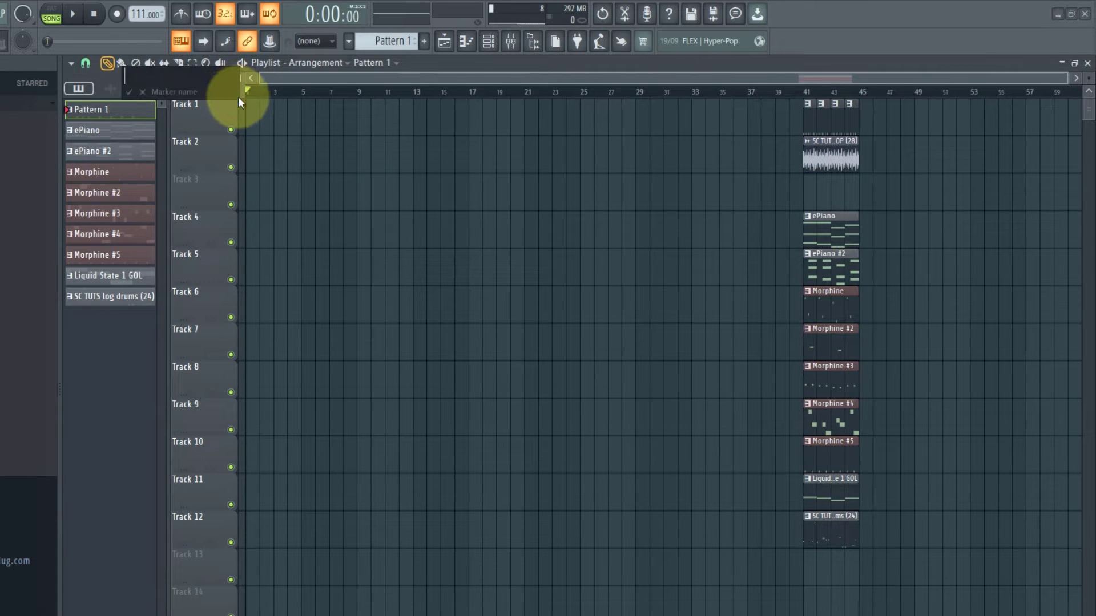
text(Intro)
key(Return)
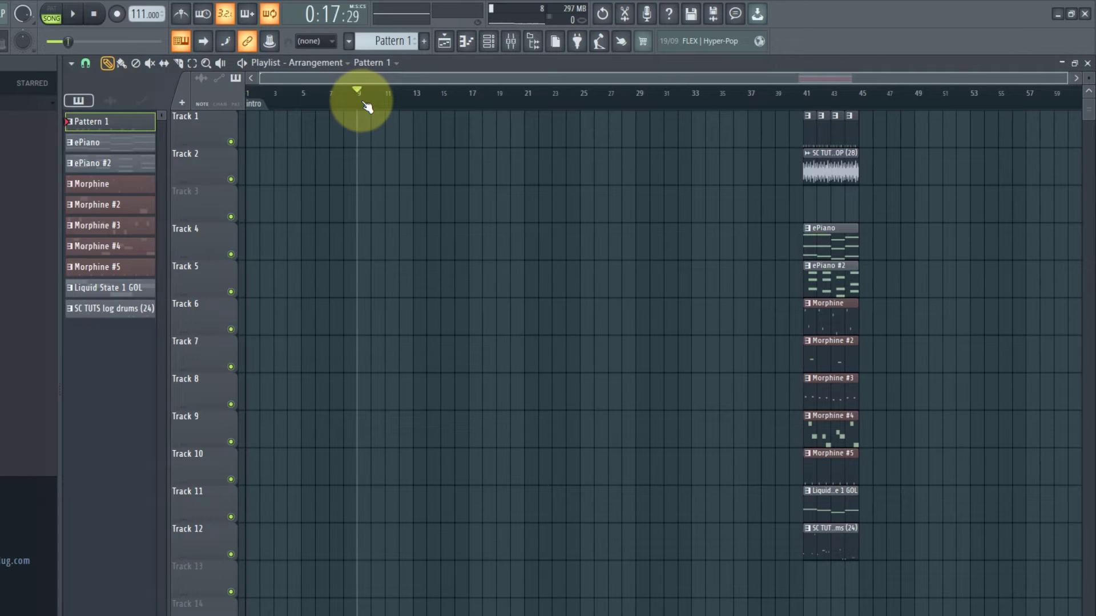
Add a time marker named "verse" at bar 9.
key(alt+t)
text(ve)
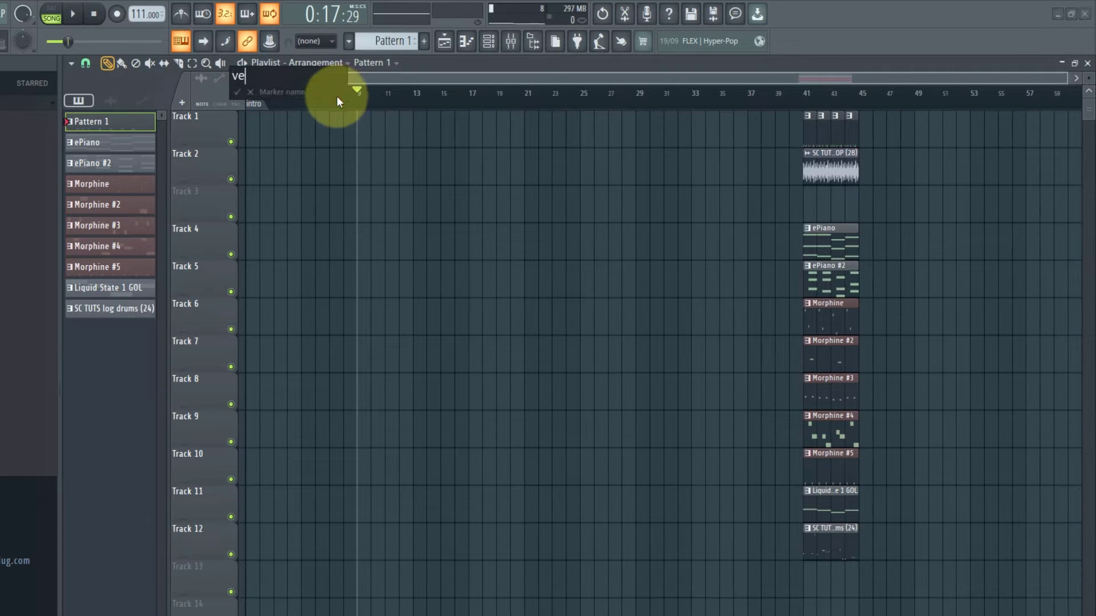
text(rse)
key(Return)
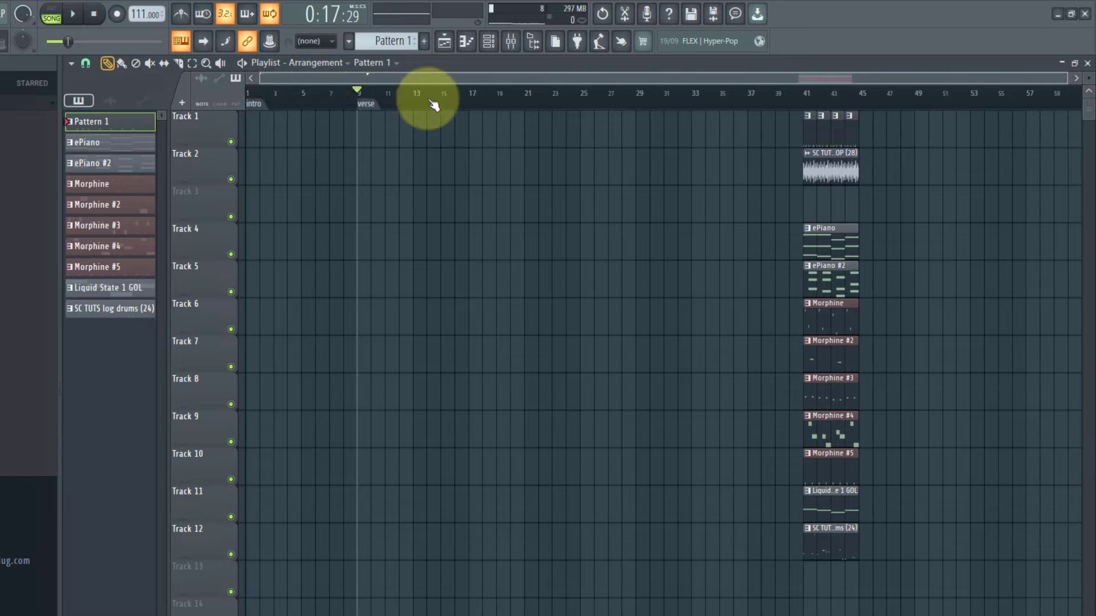
Add a time marker named "hook" at bar 17.
click(472, 102)
key(alt+t)
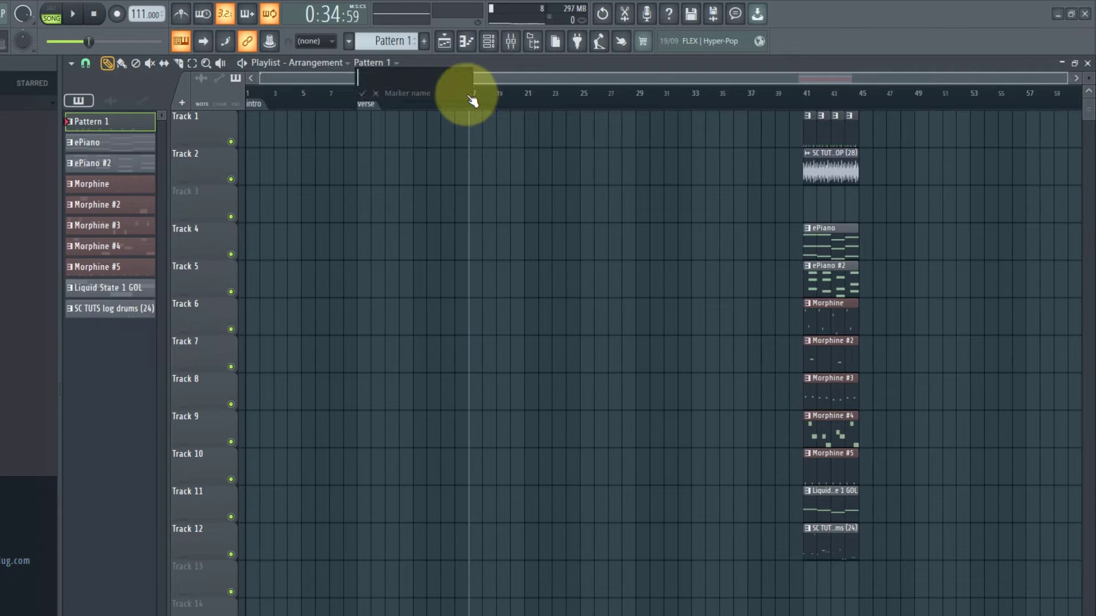
text(hook)
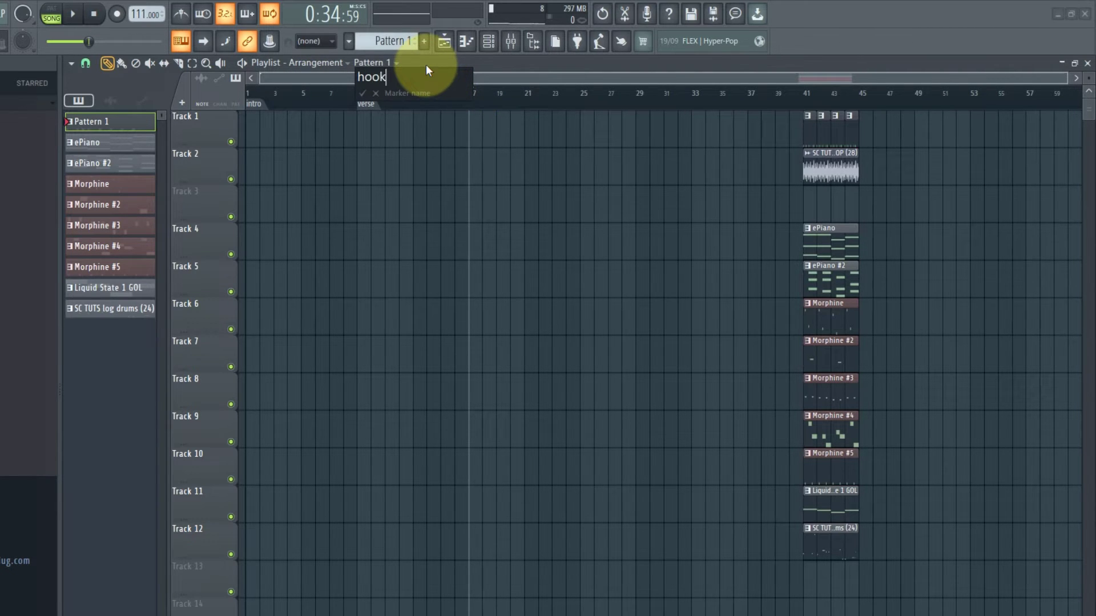
key(Return)
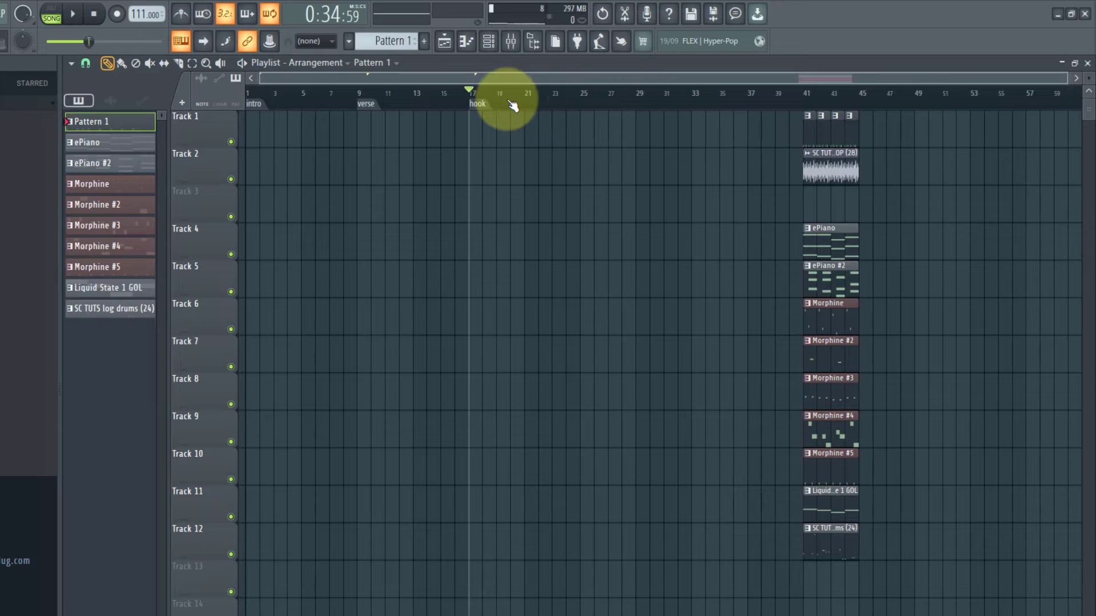
Add a time marker named "2nd verse" at bar 33, leaving 16 bars for the hook.
drag(554, 102, 680, 106)
click(85, 63)
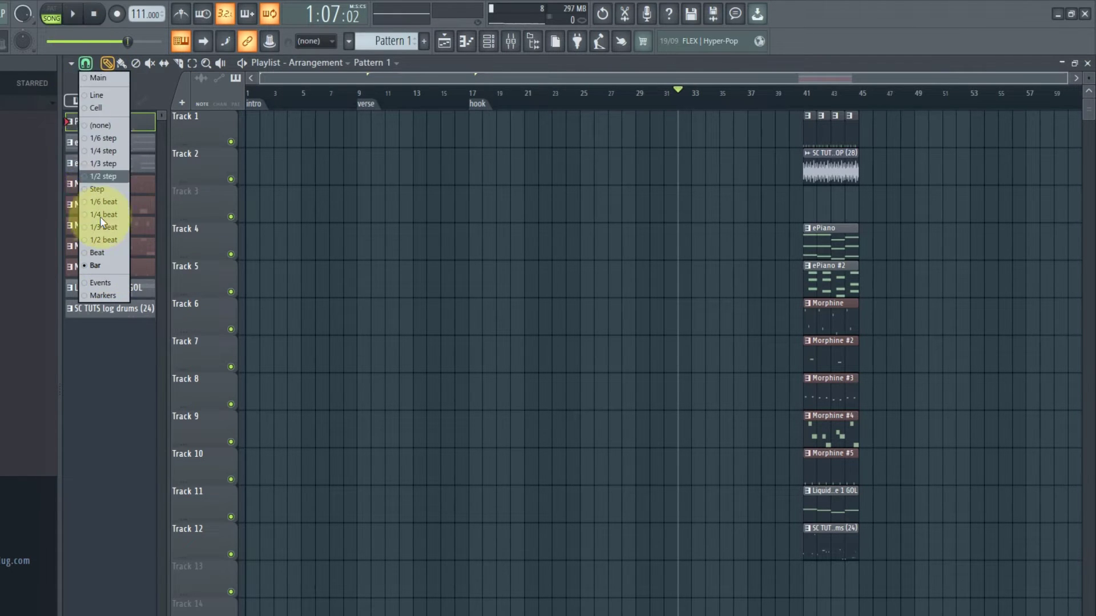
click(692, 95)
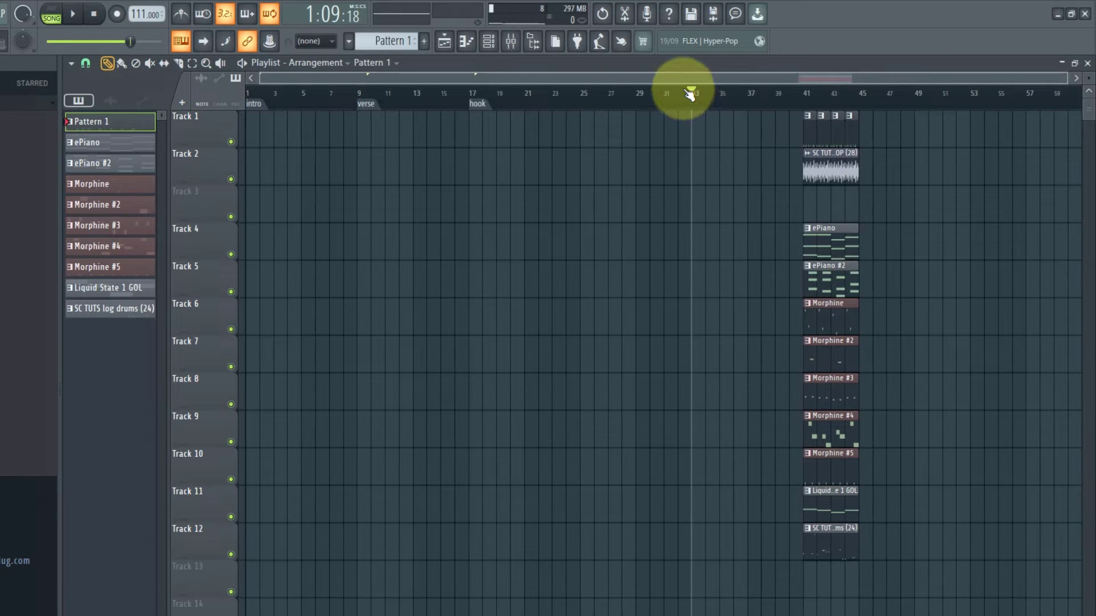
key(alt+t)
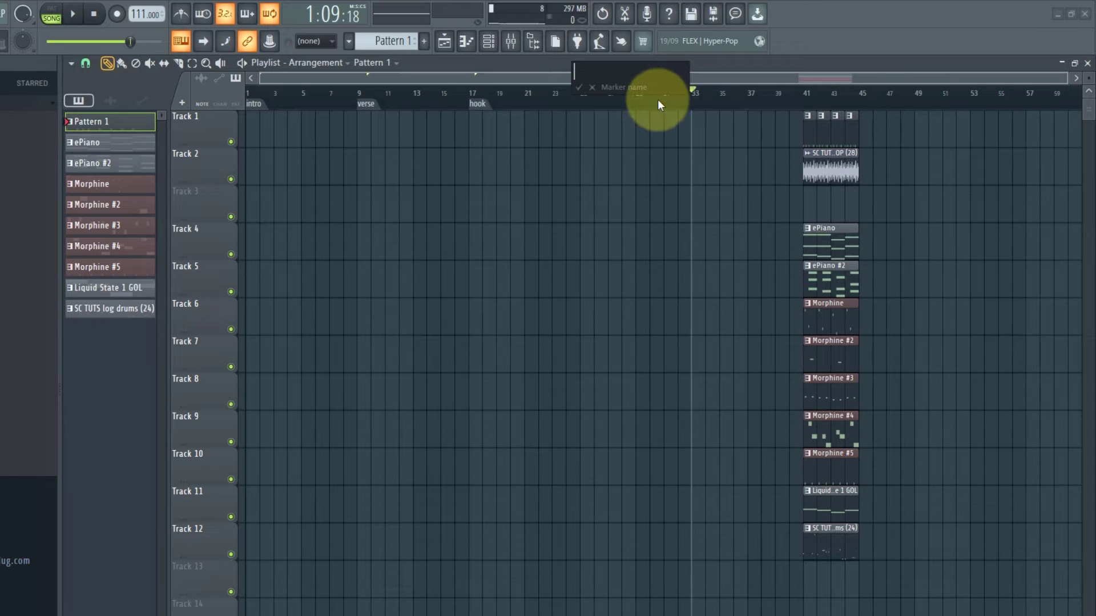
text(2nd verse)
key(Return)
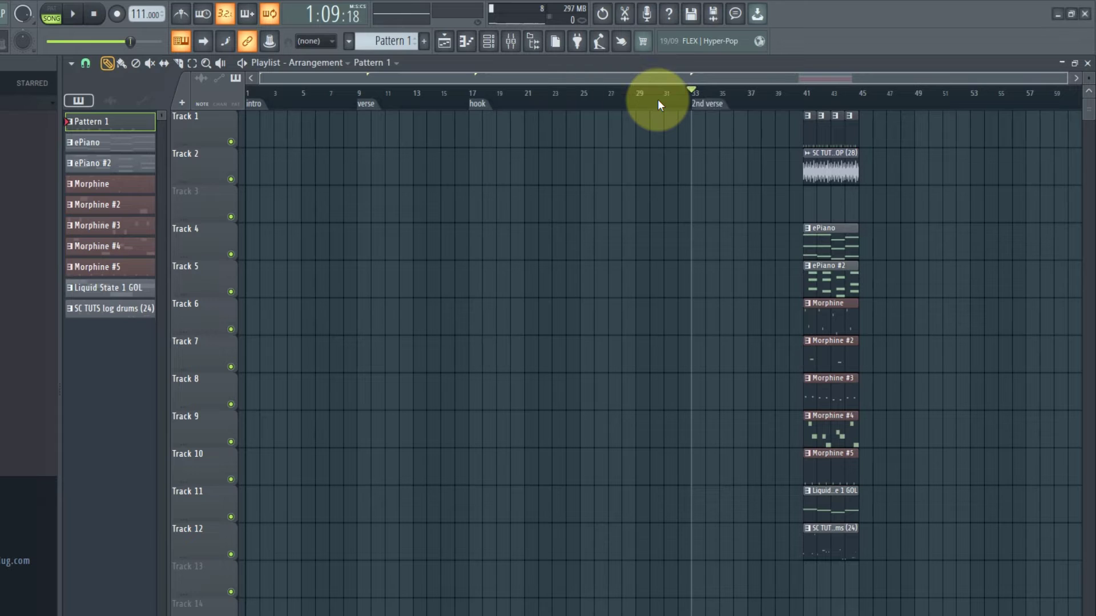
Add a time marker named "2nd hook" at bar 41 and move all the clips to bar 61.
click(801, 102)
key(alt+t)
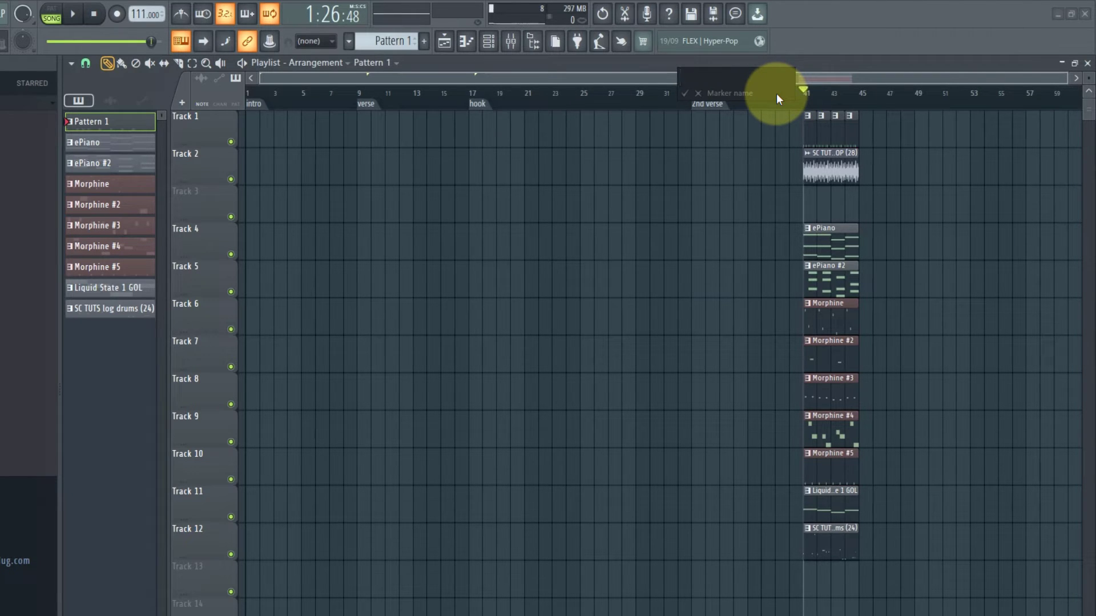
text(2nd hook)
key(Return)
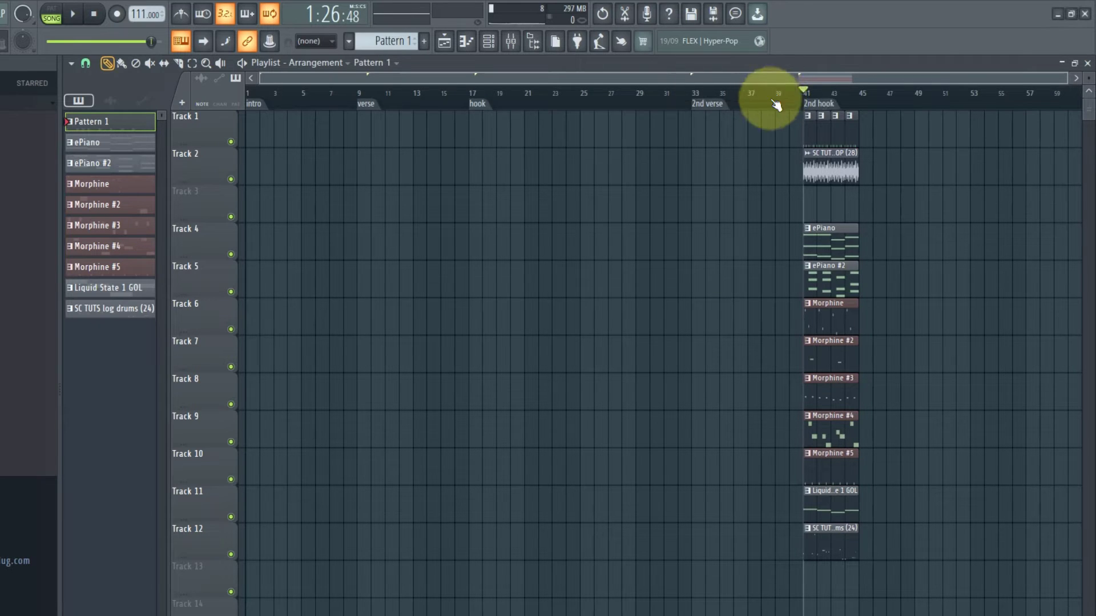
drag(911, 113, 689, 591)
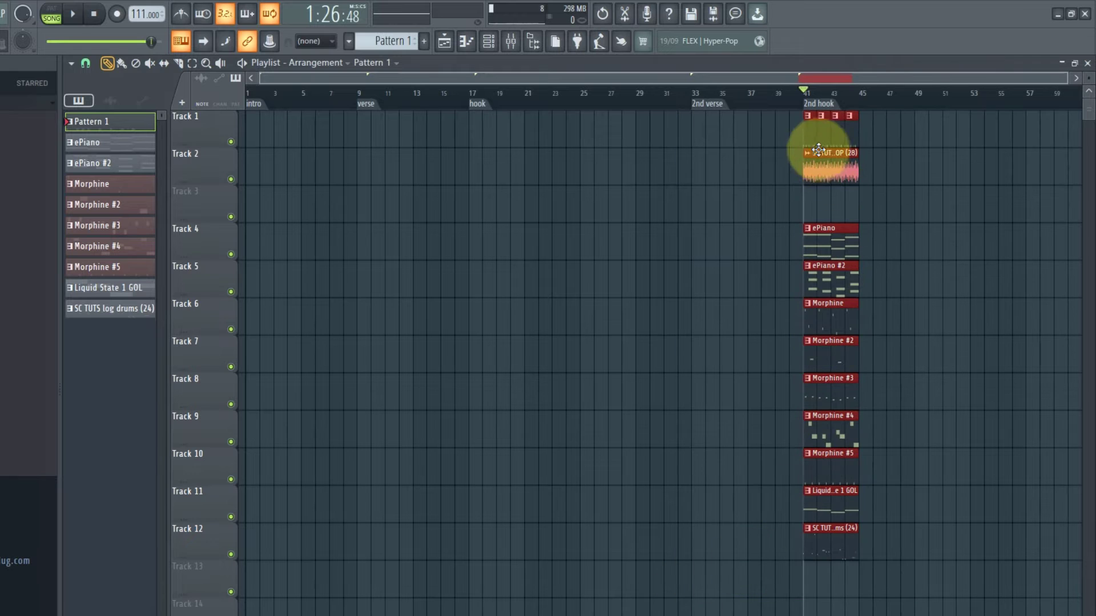
drag(819, 171, 991, 163)
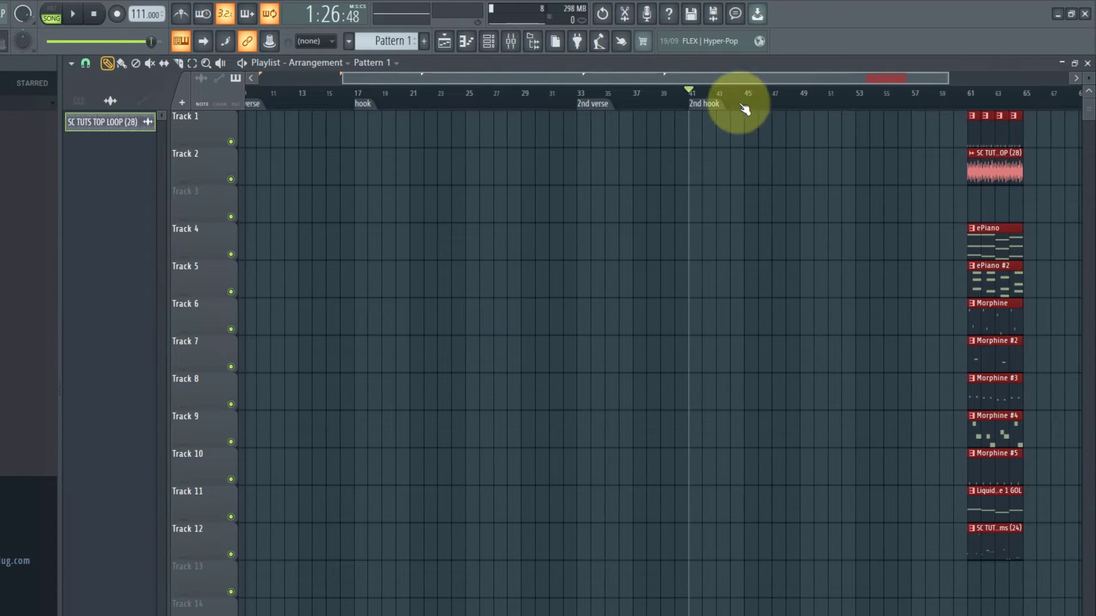
drag(741, 99, 800, 97)
click(775, 175)
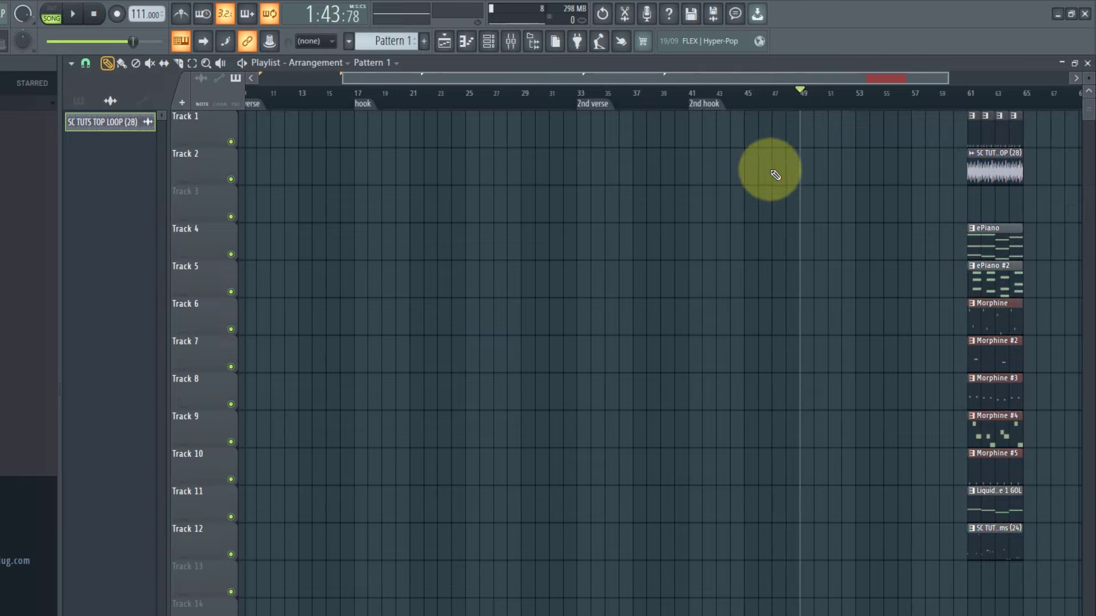
key(alt+t)
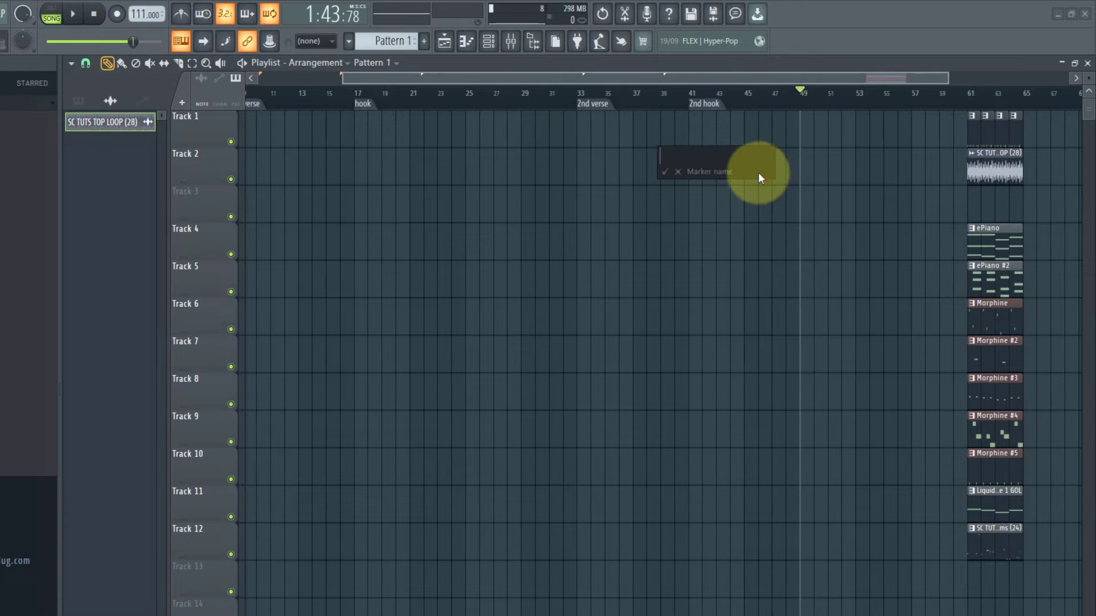
click(679, 172)
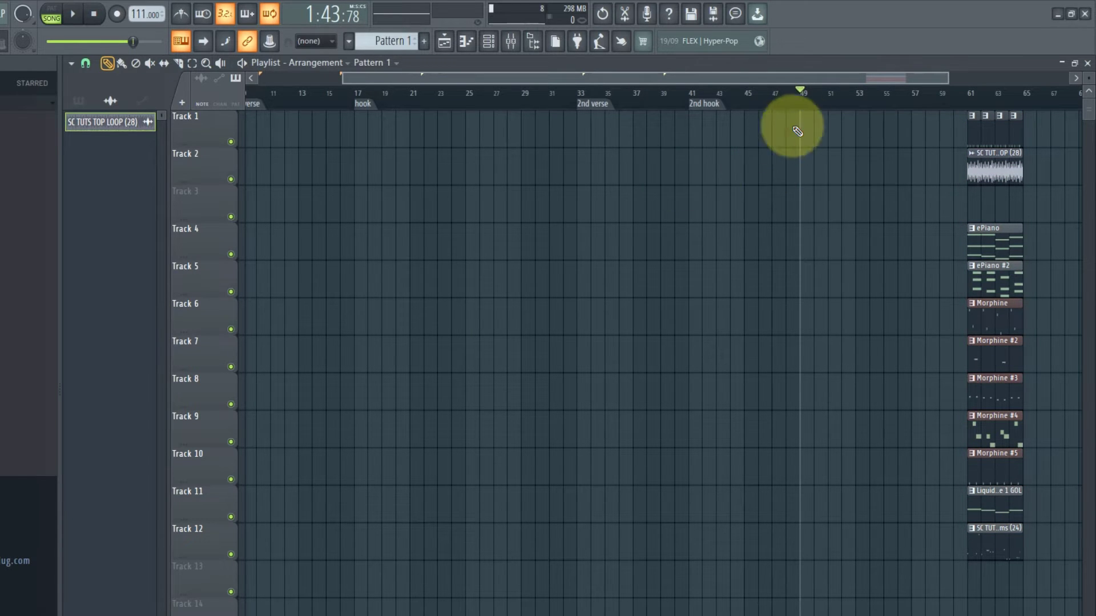
Add a time marker named "bridge" at bar 57.
click(912, 104)
scroll(875, 127, down, 2)
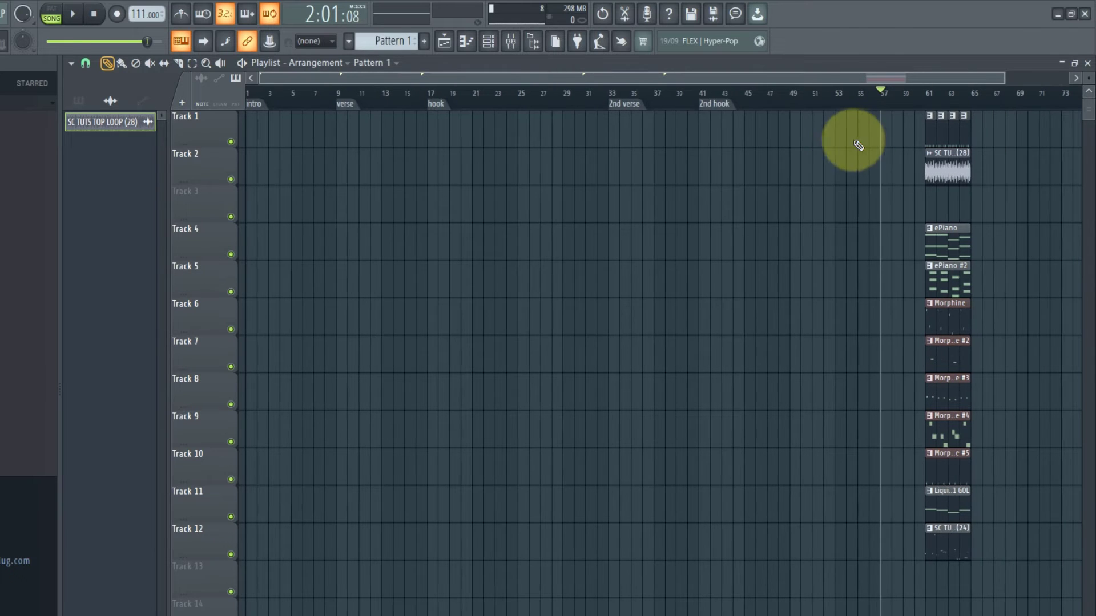
key(alt+t)
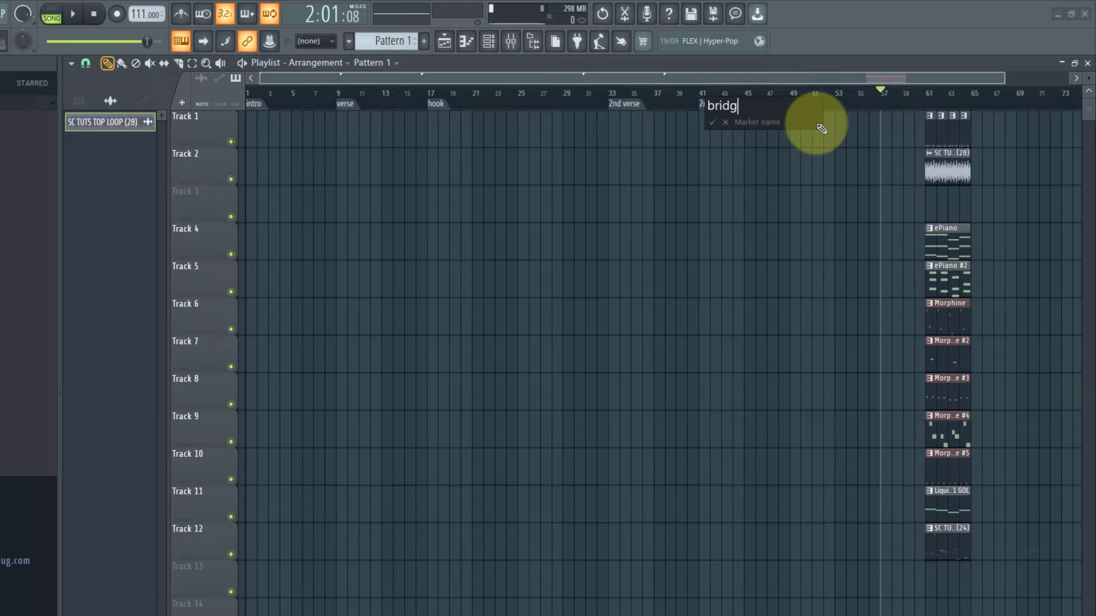
key(Return)
scroll(820, 130, down, 1)
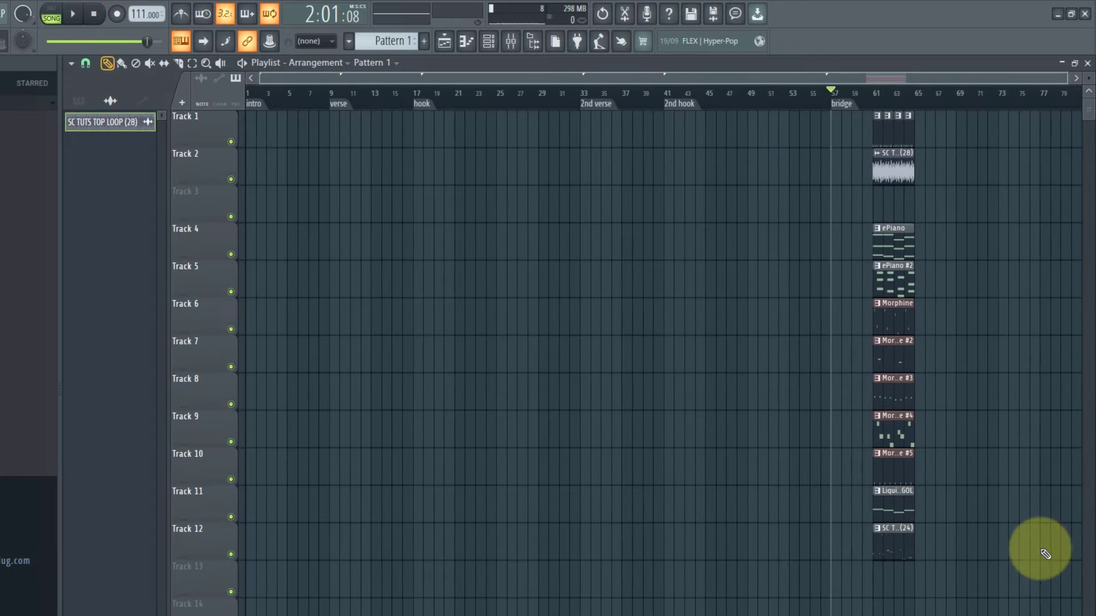
Move all the clips to bar 73 and add a time marker named "3rd hook" at bar 65.
drag(1003, 593, 842, 94)
drag(879, 174, 1005, 169)
drag(902, 102, 915, 102)
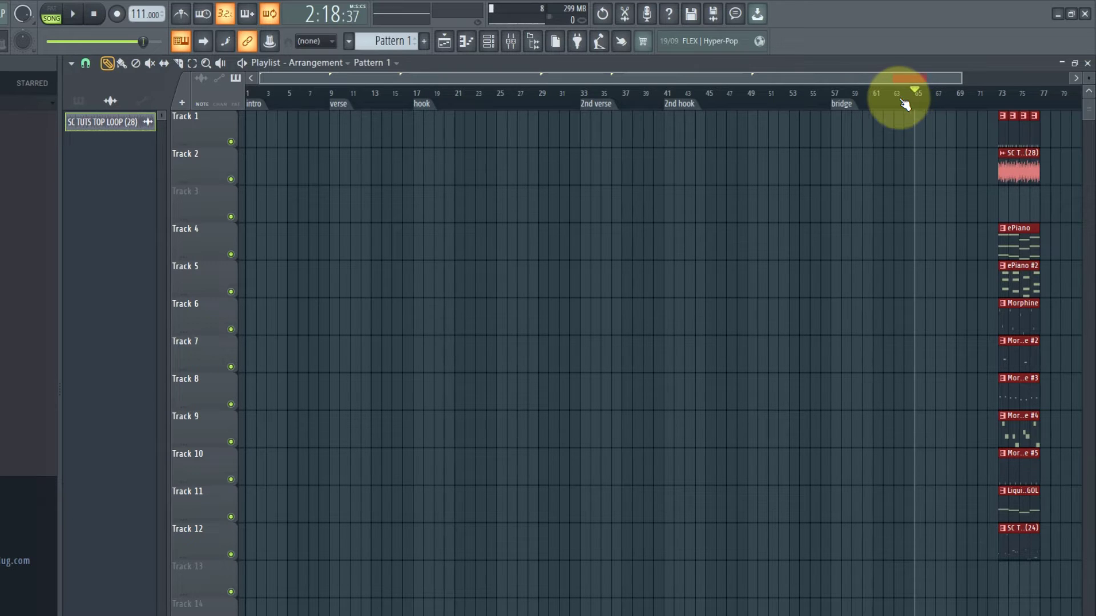
key(alt+t)
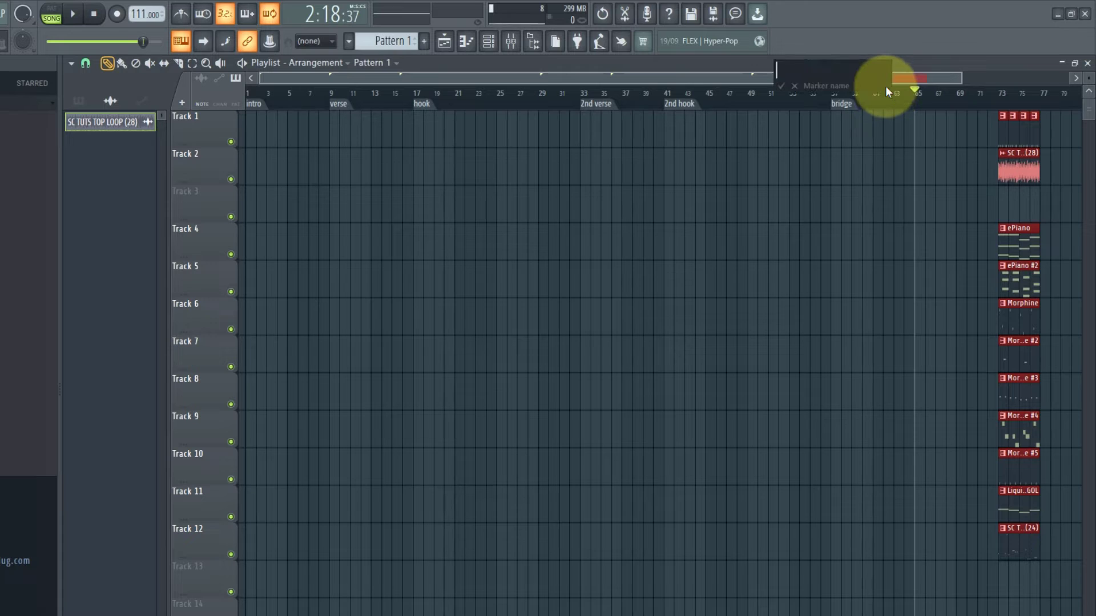
text(3rd)
text( hype)
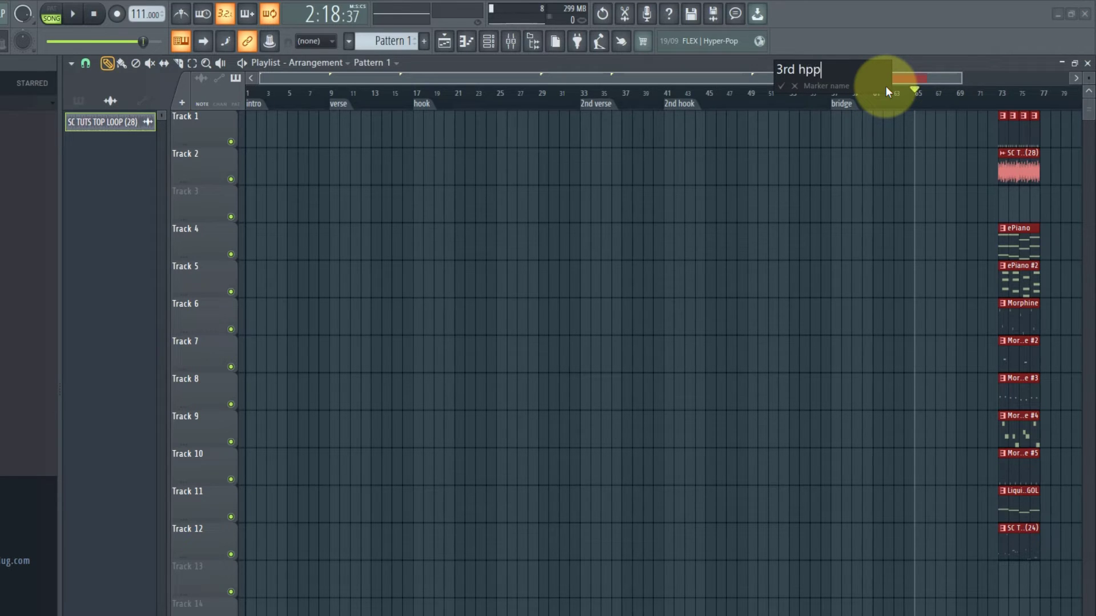
key(BackSpace)
key(BackSpace)
key(BackSpace)
text(ook)
key(Return)
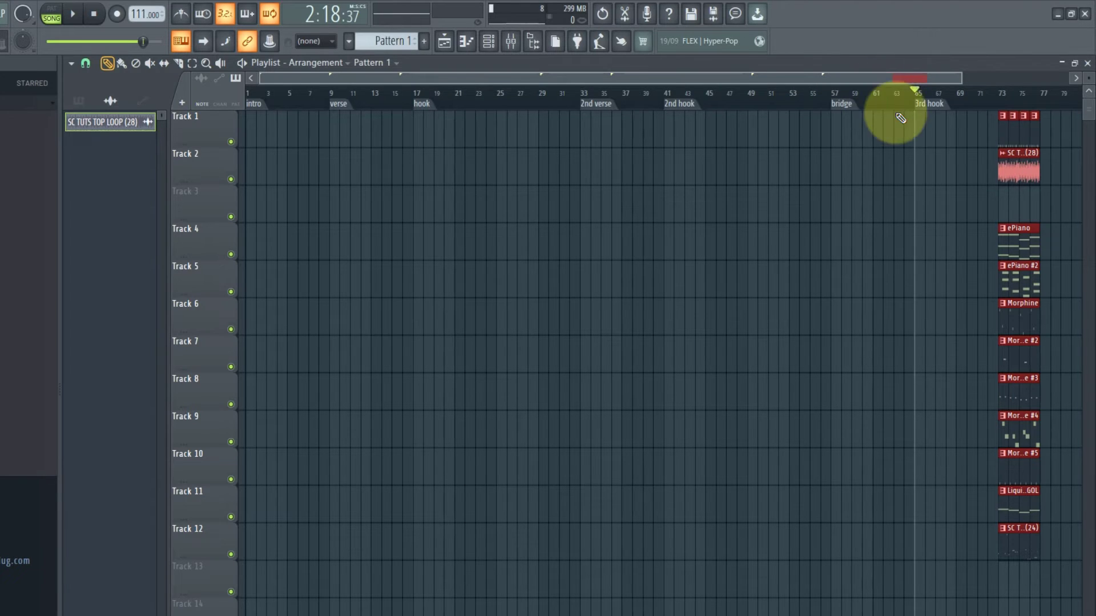
Move all the clips to bar 85 and add a time marker named "outro" at bar 81.
scroll(897, 117, down, 1)
drag(983, 615, 793, 52)
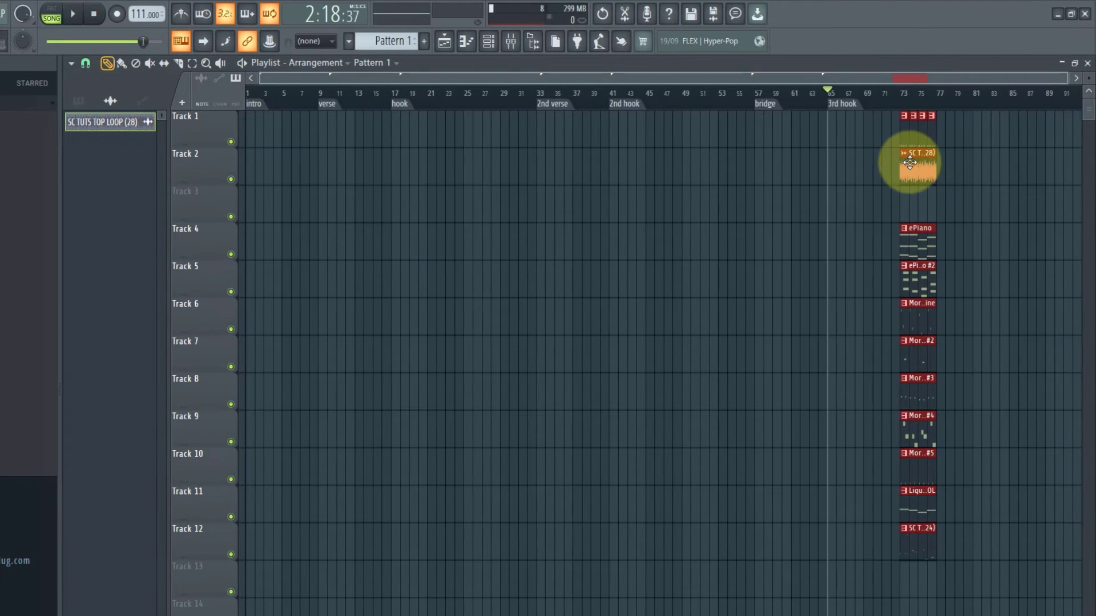
drag(912, 162, 1022, 157)
click(899, 94)
drag(905, 99, 976, 101)
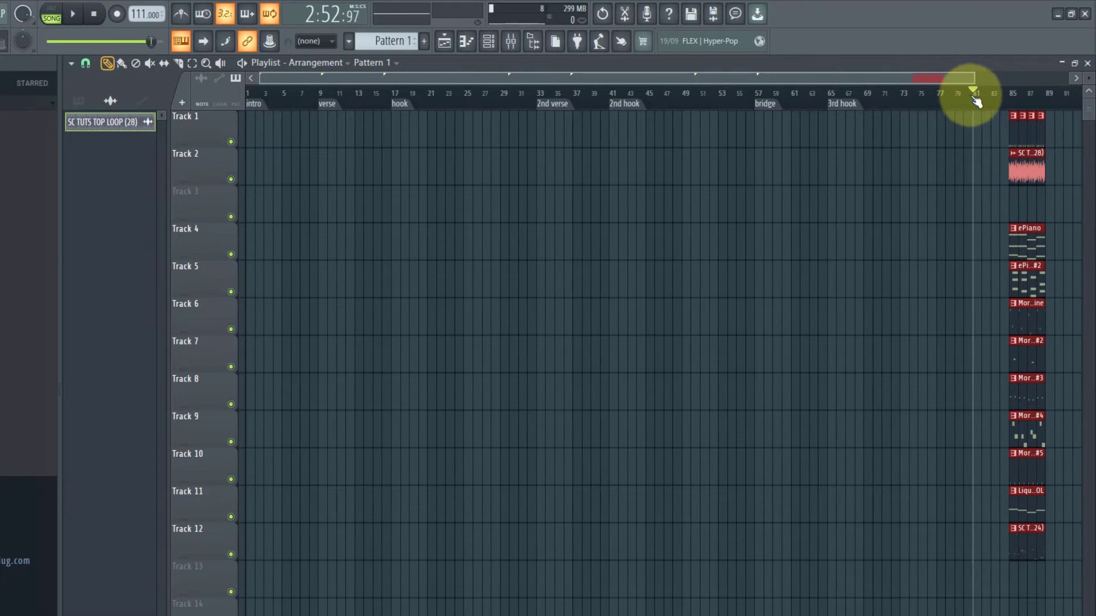
key(alt+t)
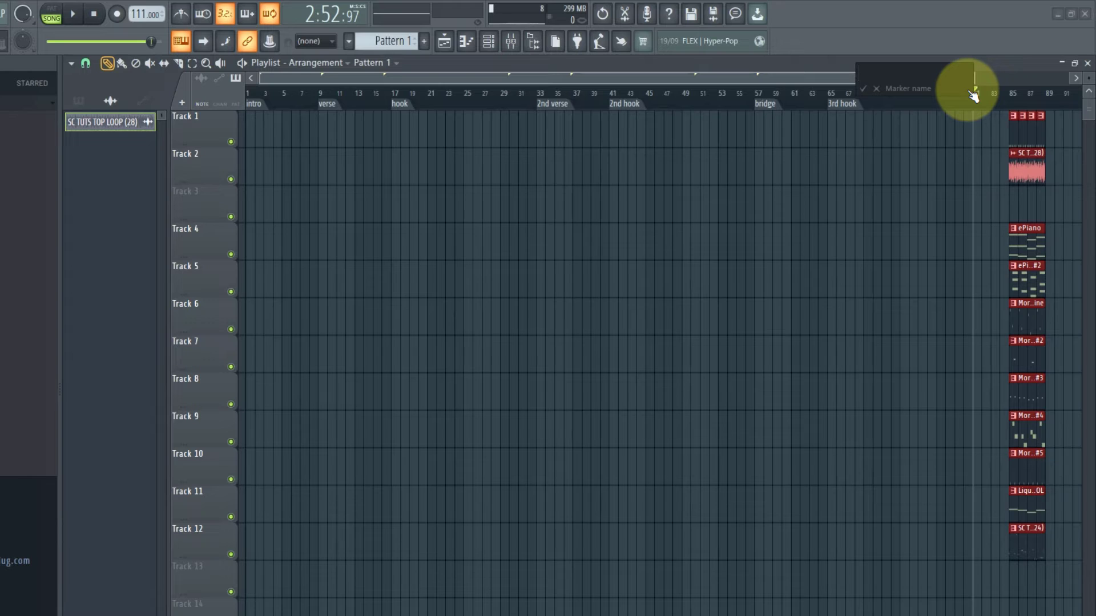
key(Return)
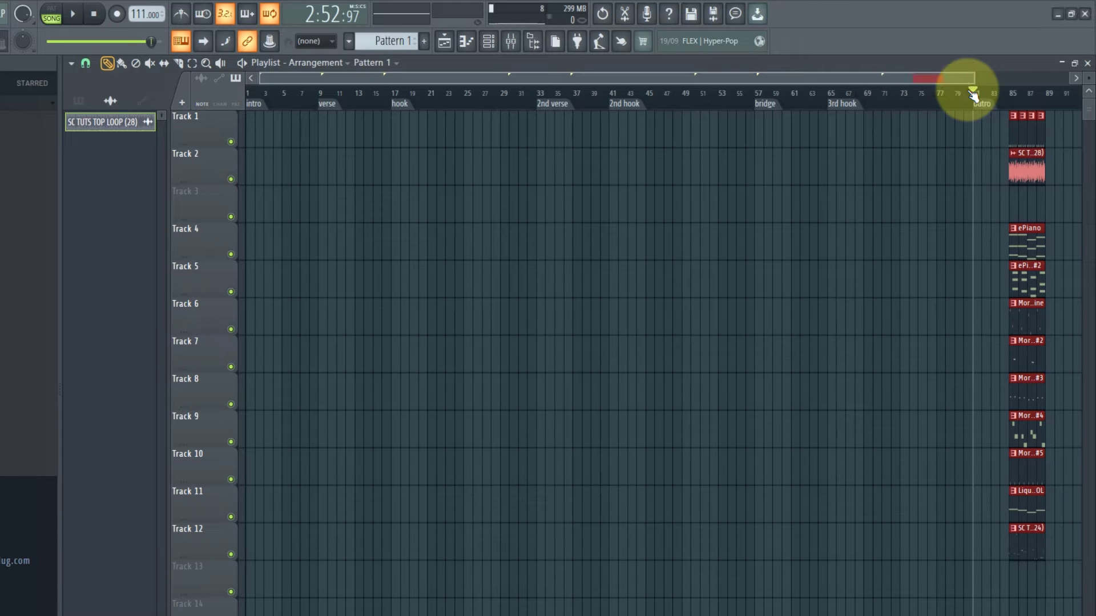
Move all the clips farther along the timeline and add a time marker named "end" at bar 85.
scroll(915, 176, down, 2)
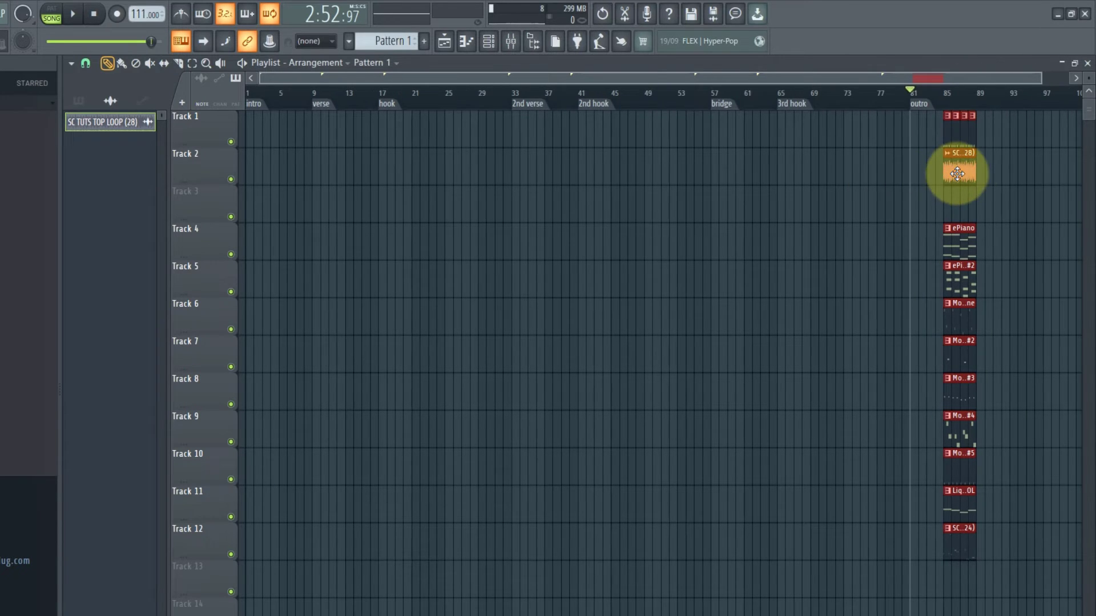
drag(958, 174, 999, 173)
click(944, 107)
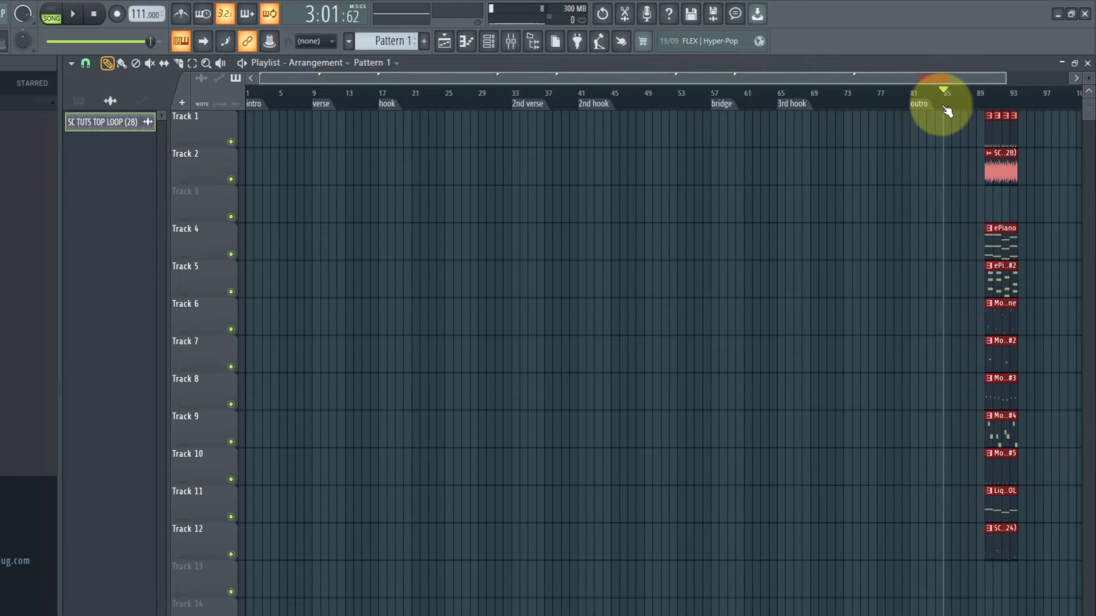
key(alt+t)
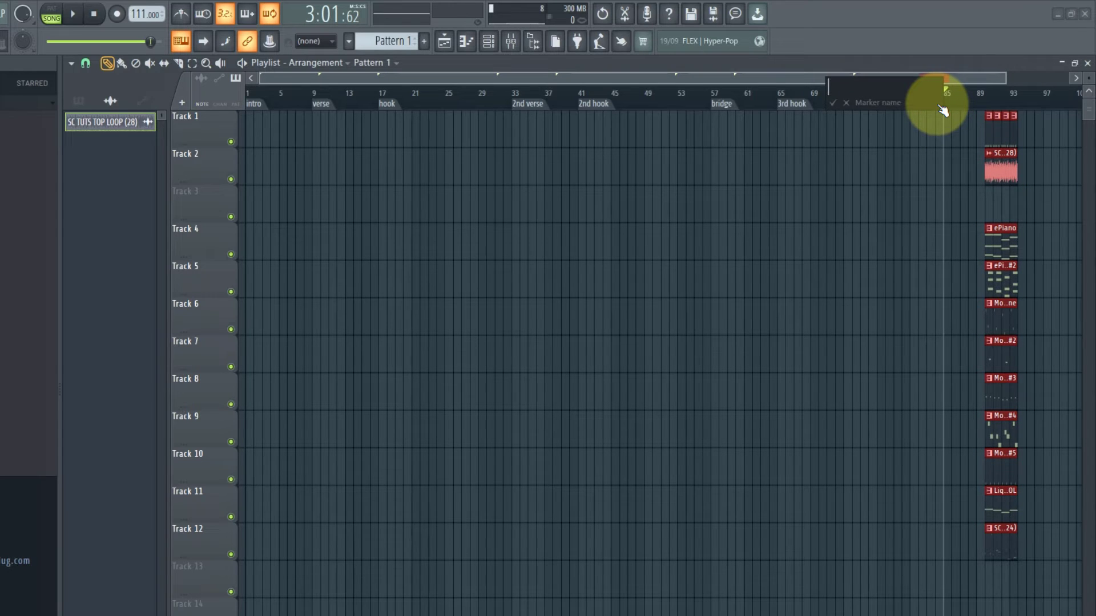
text(end)
key(Return)
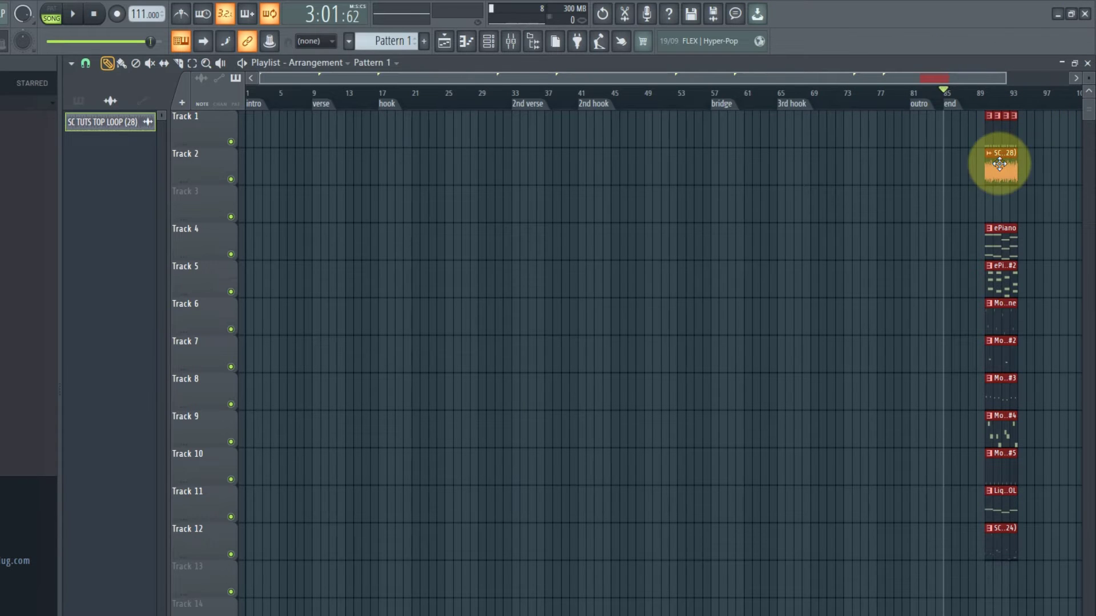
Move all the clips to the end marker and copy the top loop and drum clips to bar 1 on tracks 1 and 2.
drag(995, 164, 203, 104)
ctrl+click(849, 178)
key(ctrl+z)
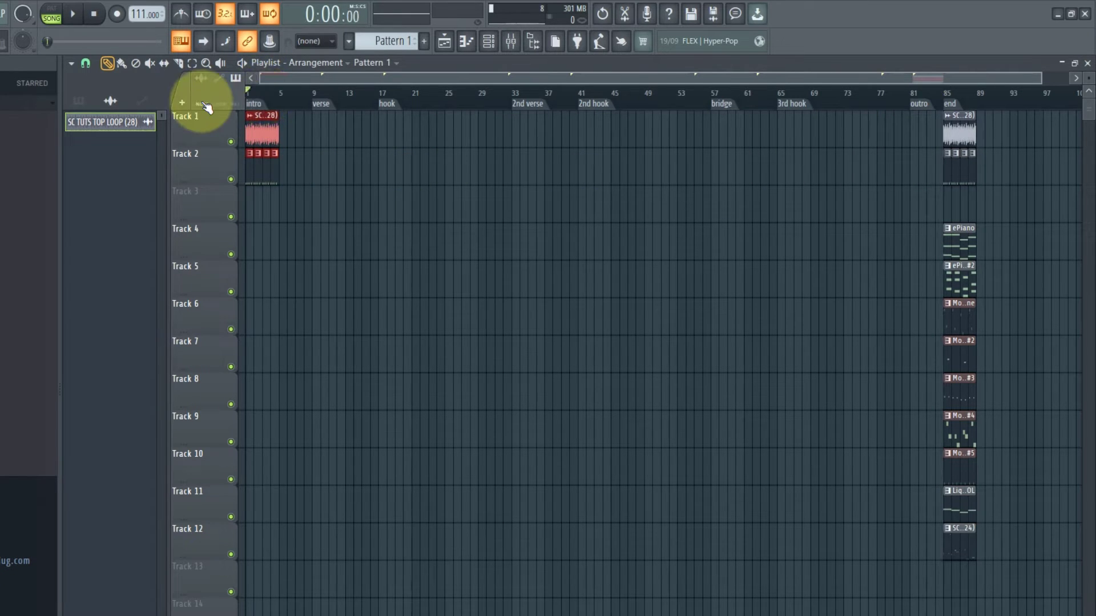
Repeat the top loop and drum clips on tracks 1 and 2 from the intro up to the outro marker at bar 81.
key(ctrl+b)
key(ctrl+b)
key(ctrl+b)
key(ctrl+b)
key(ctrl+b)
key(ctrl+b)
key(ctrl+b)
key(ctrl+b)
key(ctrl+b)
key(ctrl+b)
key(ctrl+b)
key(ctrl+b)
key(ctrl+b)
key(ctrl+b)
key(ctrl+b)
key(ctrl+b)
key(ctrl+b)
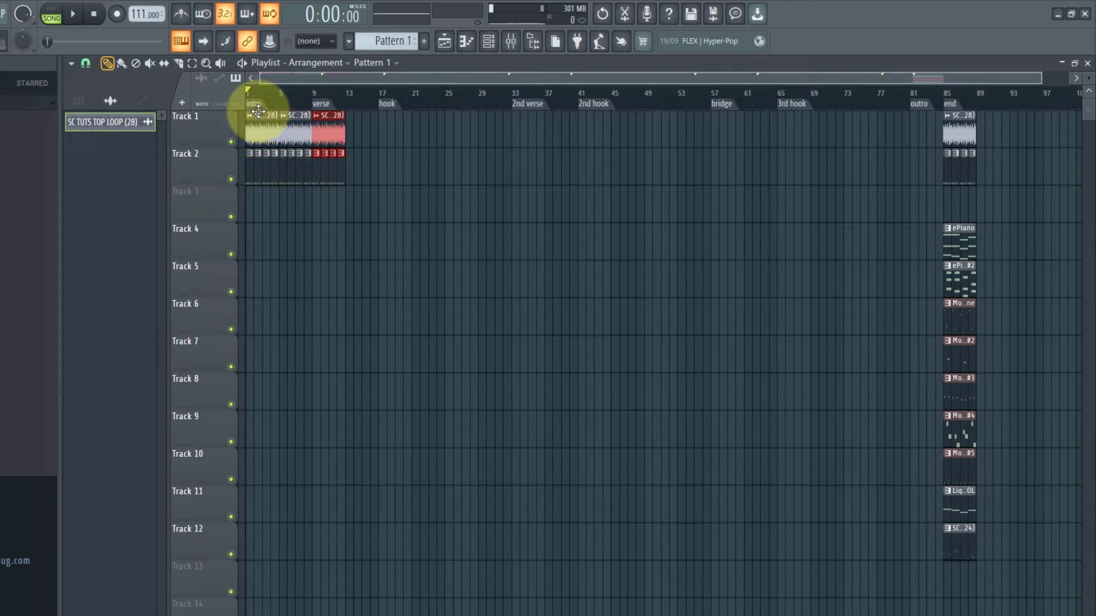
key(ctrl+b)
key(ctrl+b)
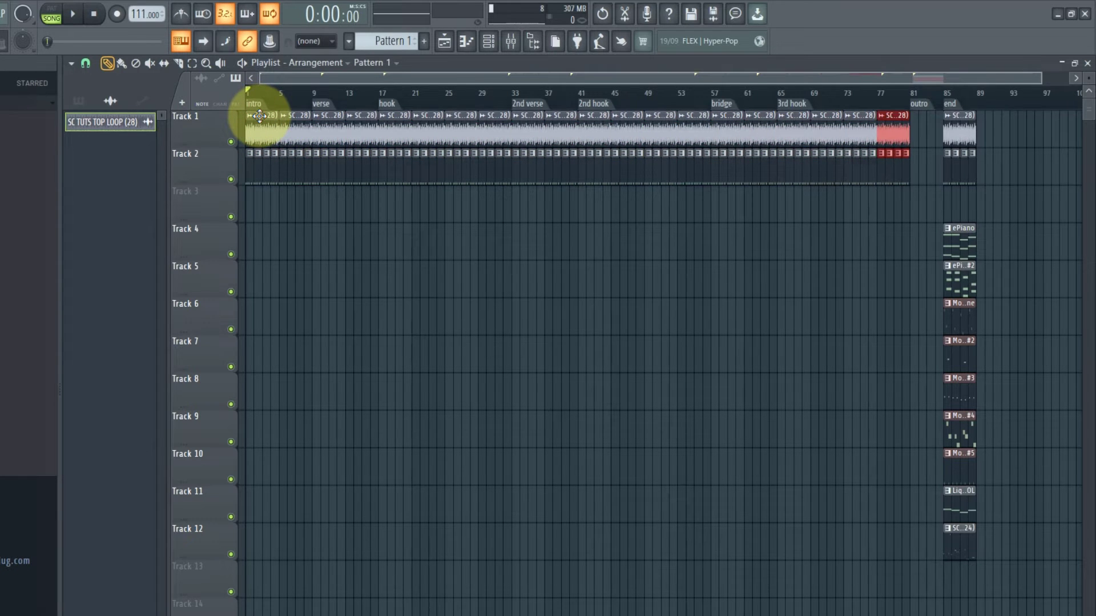
ctrl+click(349, 219)
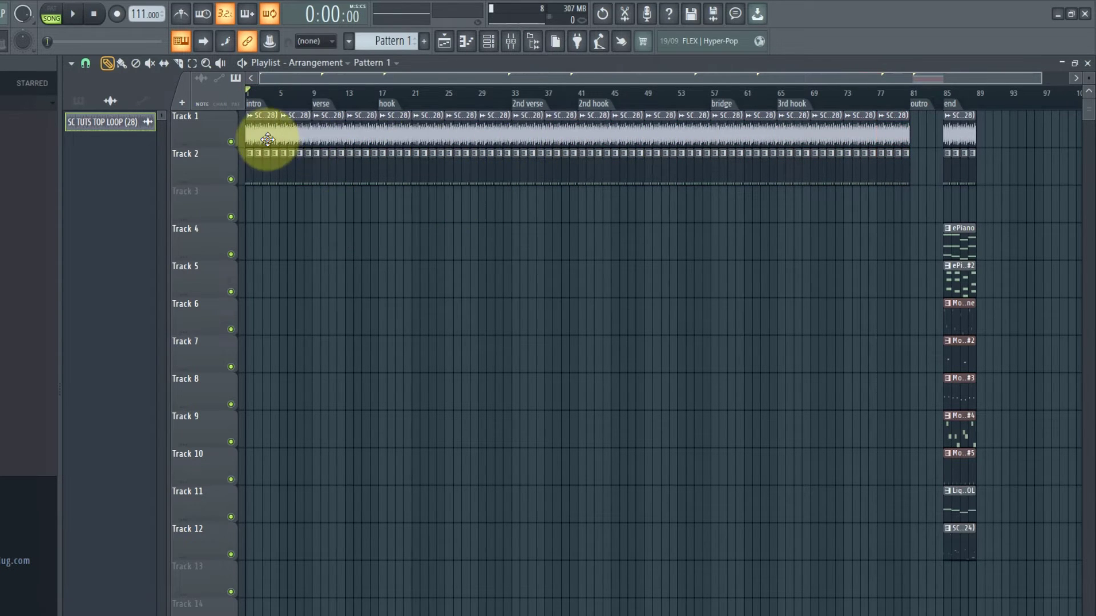
drag(268, 142, 240, 192)
drag(273, 137, 252, 173)
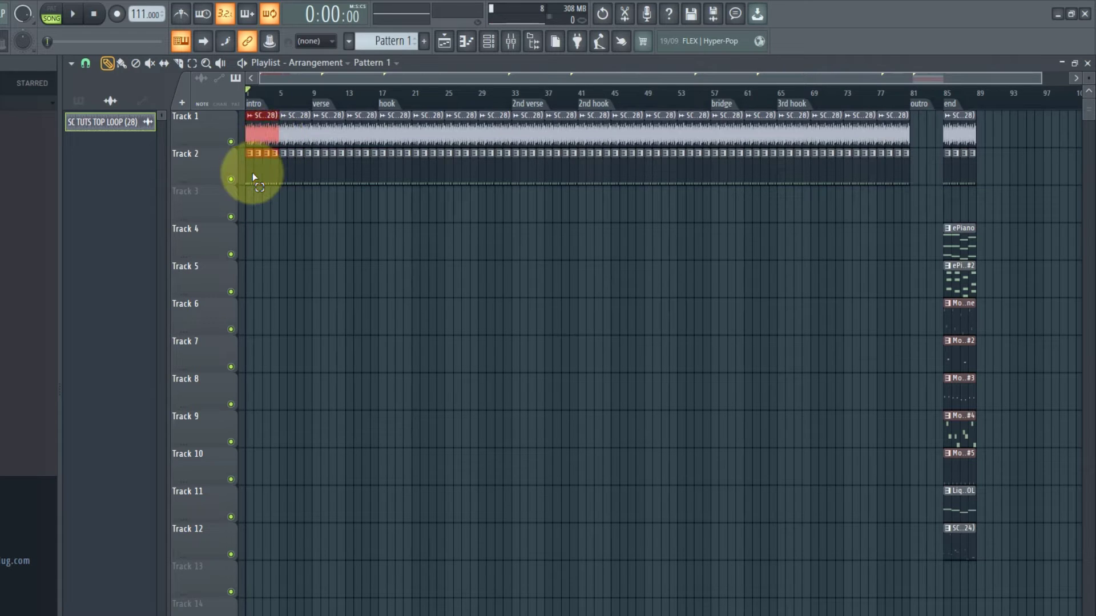
ctrl+click(872, 218)
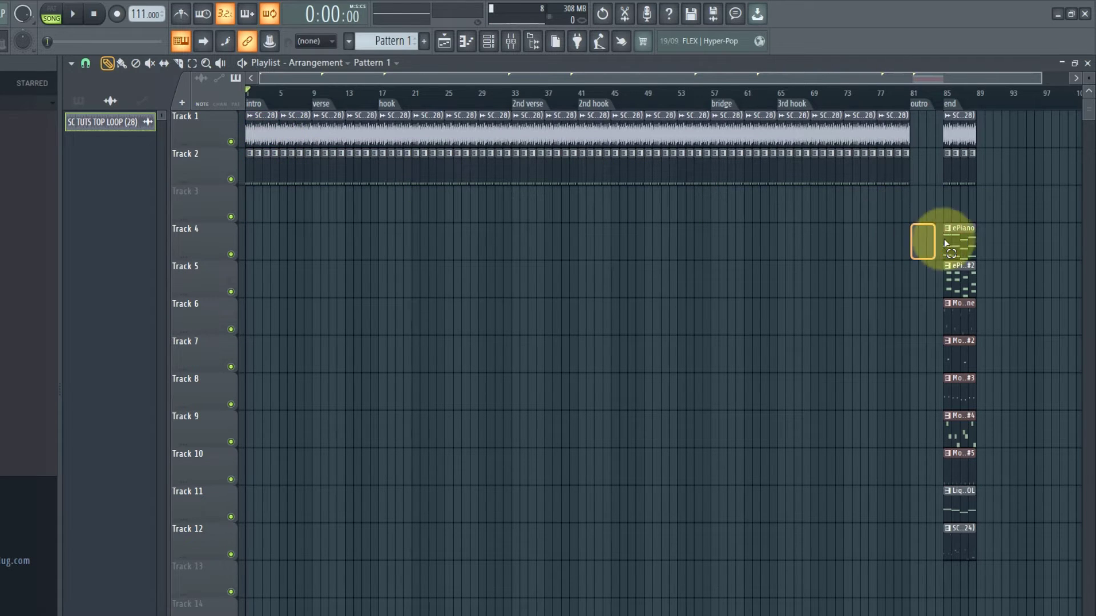
Copy the ePiano clip on track 4 to bar 1 and repeat it up to the outro marker at bar 81.
drag(962, 237, 222, 248)
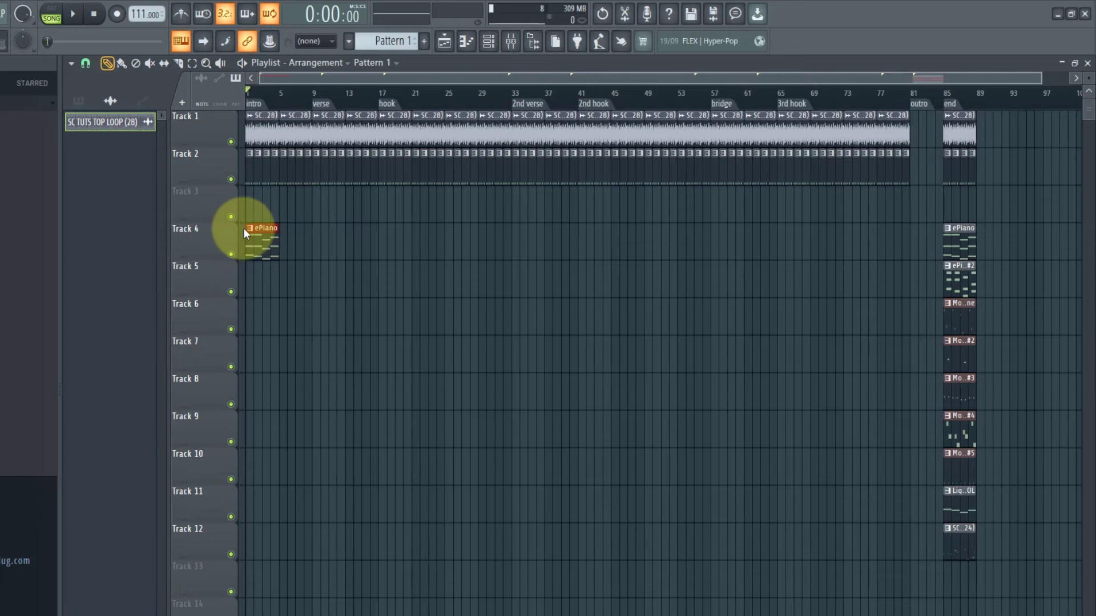
key(ctrl+b)
key(ctrl+b)
key(ctrl+b)
key(ctrl+b)
key(ctrl+b)
key(ctrl+b)
key(ctrl+b)
key(ctrl+b)
key(ctrl+b)
key(ctrl+b)
key(ctrl+b)
key(ctrl+b)
key(ctrl+b)
key(ctrl+b)
key(ctrl+b)
key(ctrl+b)
key(ctrl+b)
key(ctrl+b)
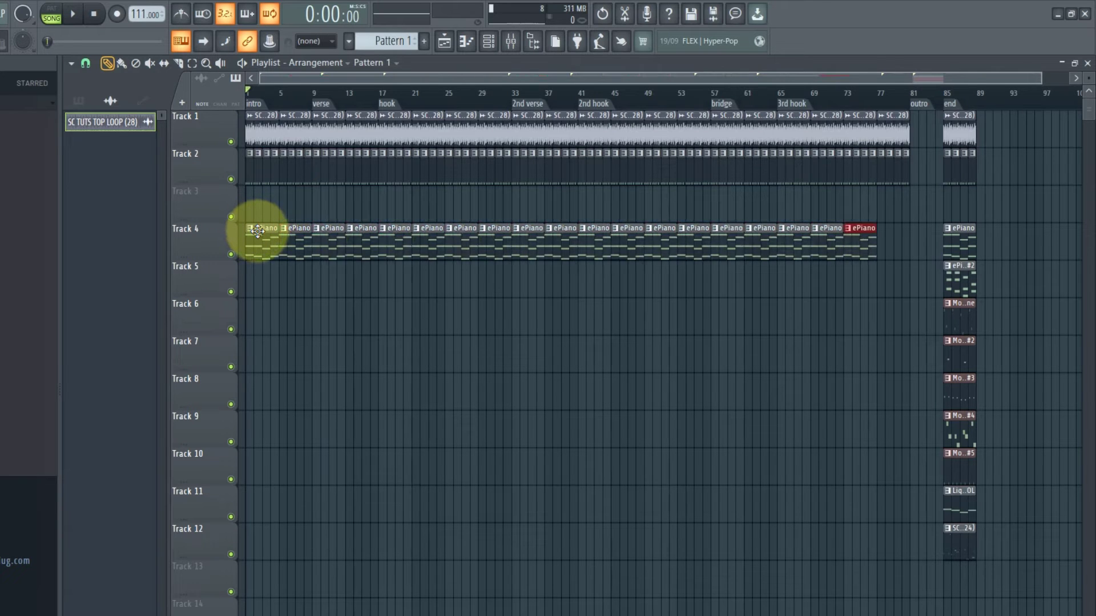
key(ctrl+b)
key(ctrl+d)
Copy the clips on tracks 5 to 12 to the hook at bar 17 and repeat them up to the 2nd verse marker.
key(b)
drag(944, 288, 977, 289)
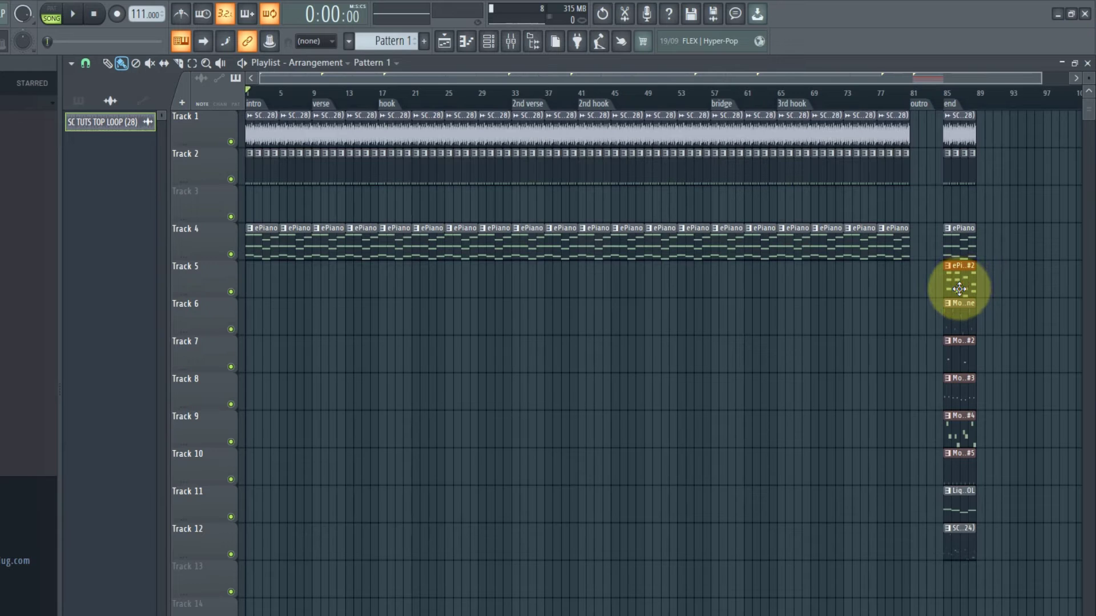
click(383, 101)
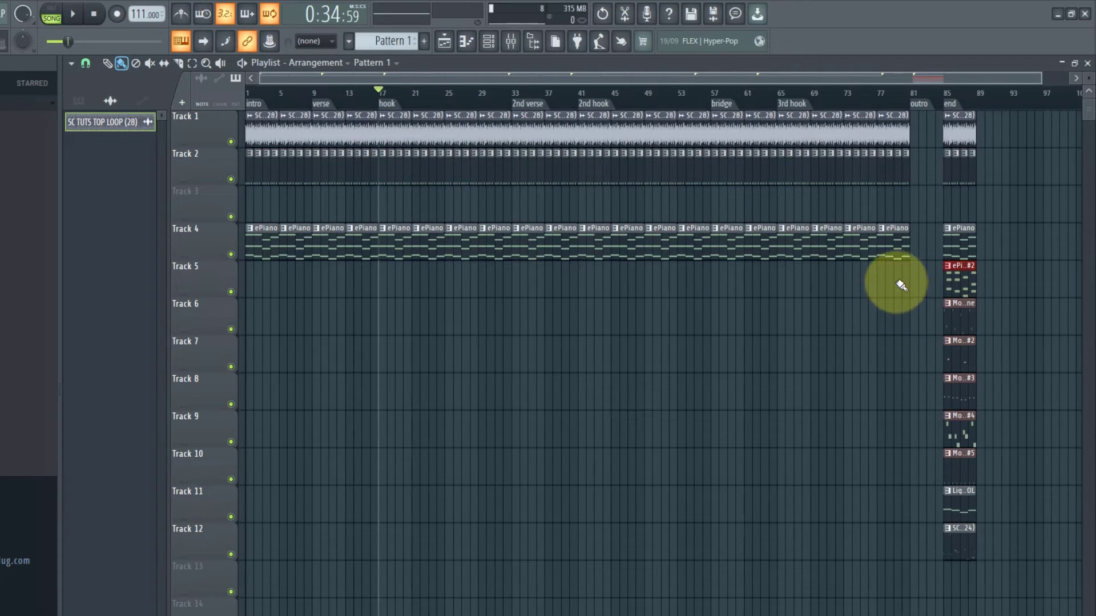
drag(916, 263, 1085, 548)
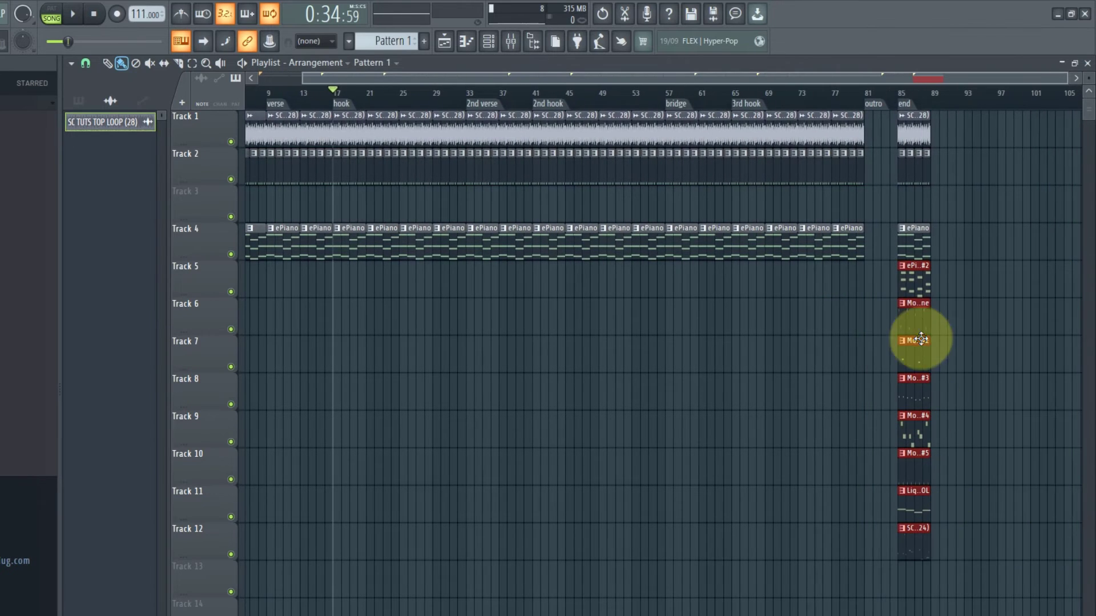
drag(912, 289, 350, 297)
key(ctrl+b)
key(ctrl+b)
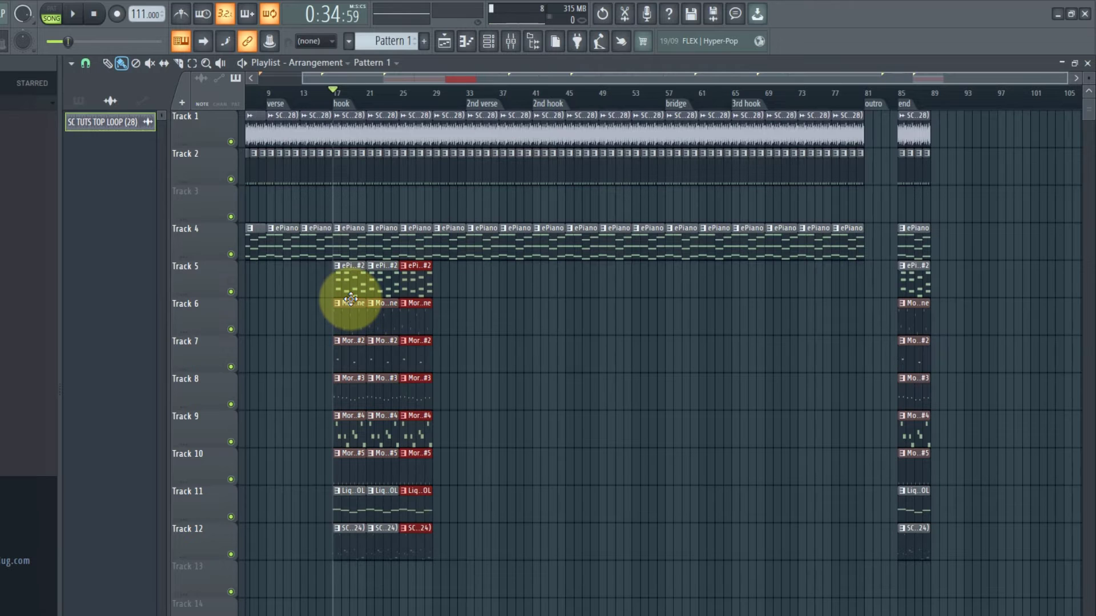
key(ctrl+b)
Copy the hook's clips on tracks 5 to 12 to the 2nd hook at bar 41 and the 3rd hook at bar 65.
drag(496, 293, 222, 534)
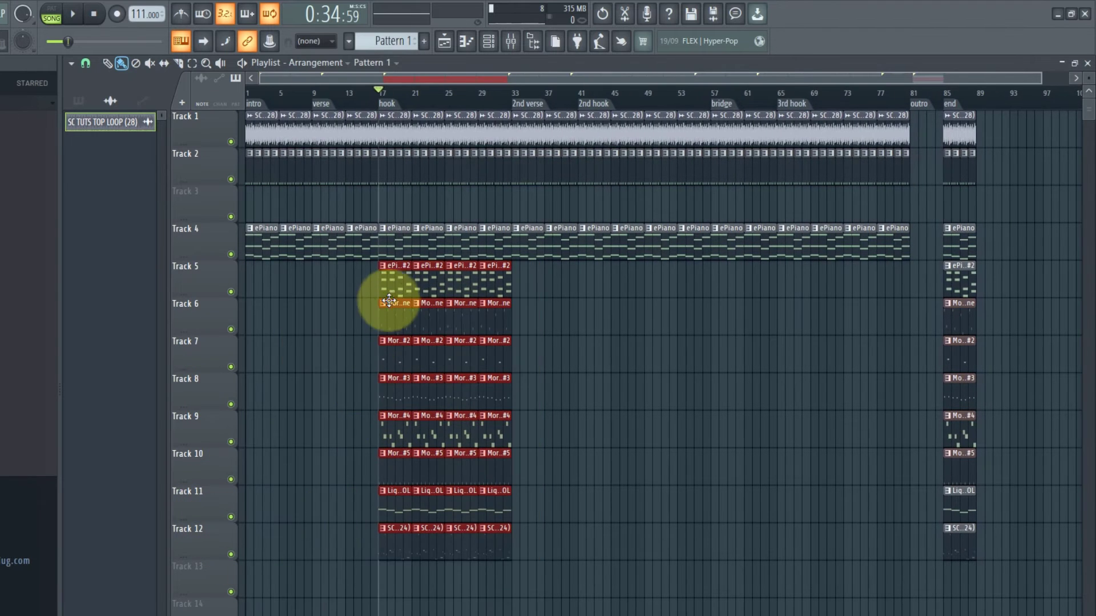
drag(394, 297, 787, 303)
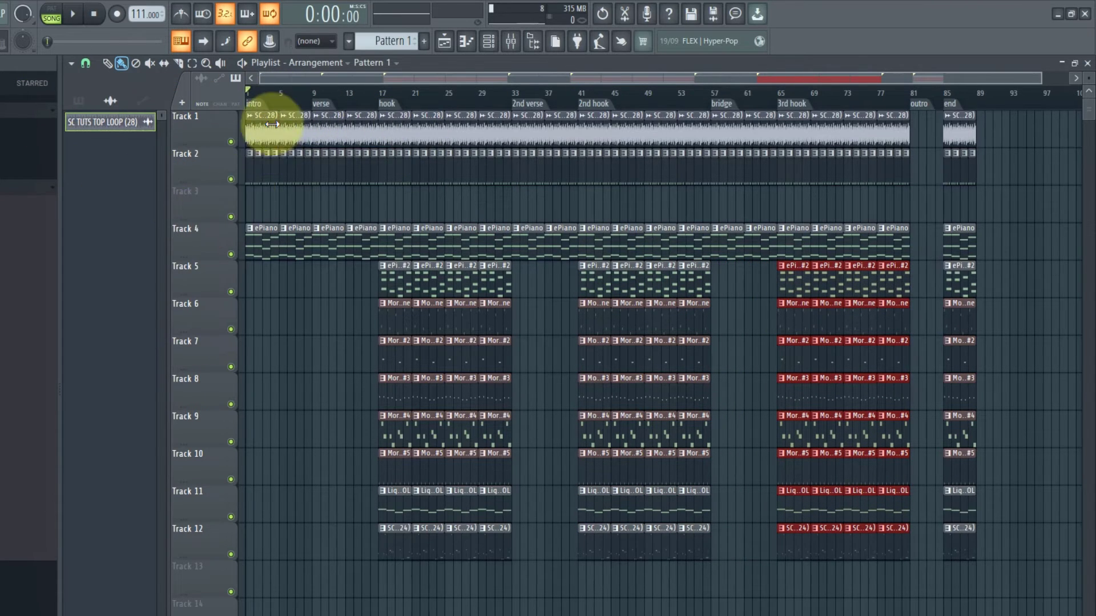
Try playing the intro without the drum clips in bars 1 to 4 of track 2, and restore them.
key(space)
scroll(194, 174, up, 1)
scroll(192, 177, up, 3)
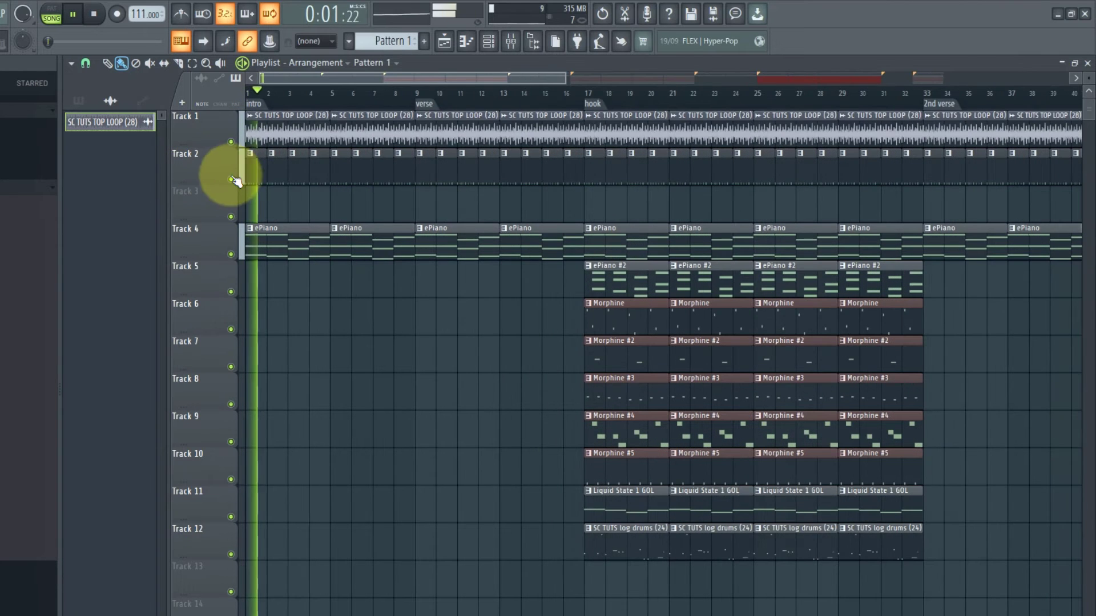
key(space)
right_click(314, 177)
right_click(273, 180)
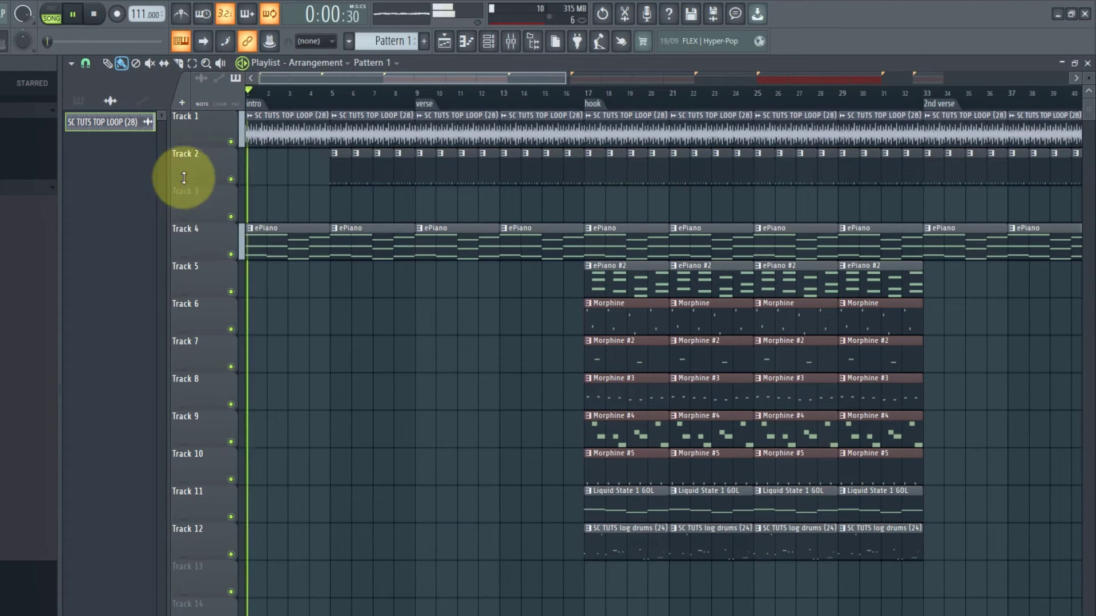
key(space)
key(ctrl+z)
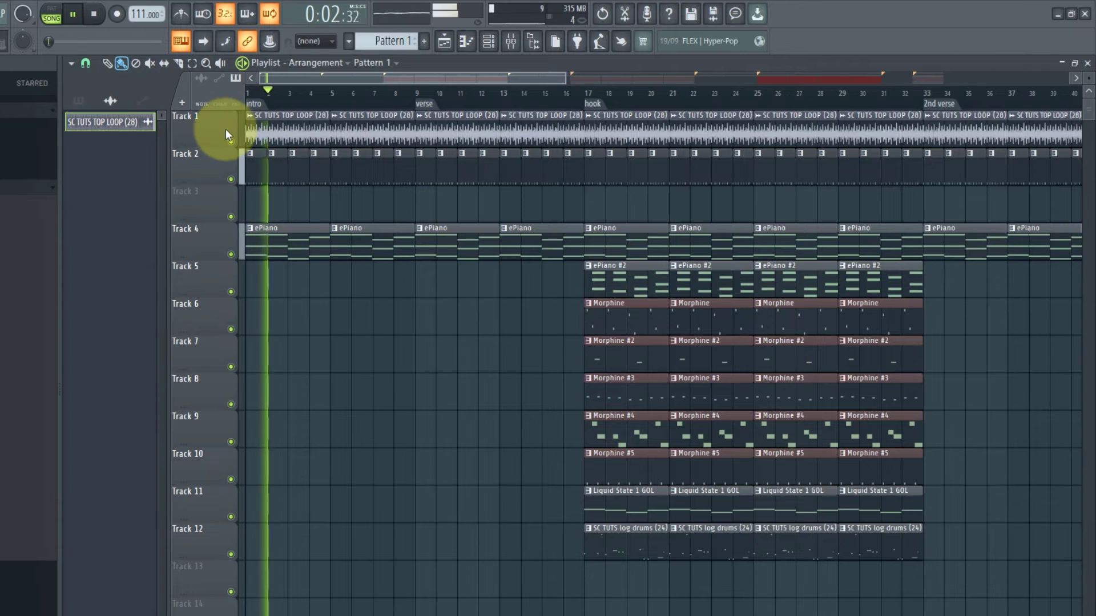
Try playing the intro with track 1 muted, and unmute it again.
key(space)
click(231, 141)
key(space)
click(231, 141)
key(space)
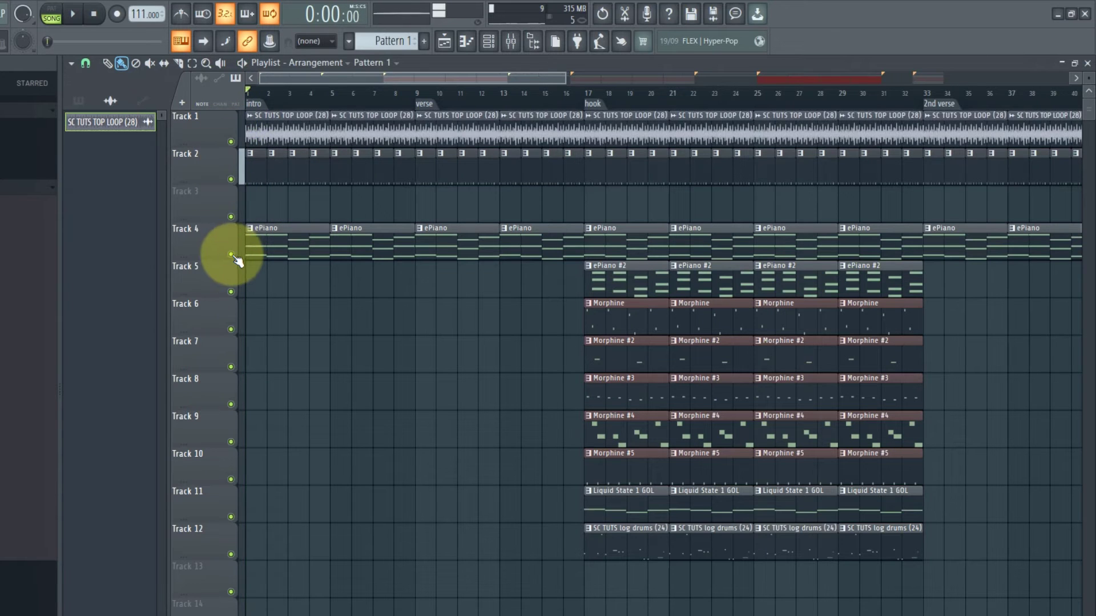
Remove the two ePiano clips from the intro on track 4 and place a Liquid State 1 GOL clip at bar 5 on track 11.
scroll(286, 244, down, 2)
right_click(285, 244)
key(space)
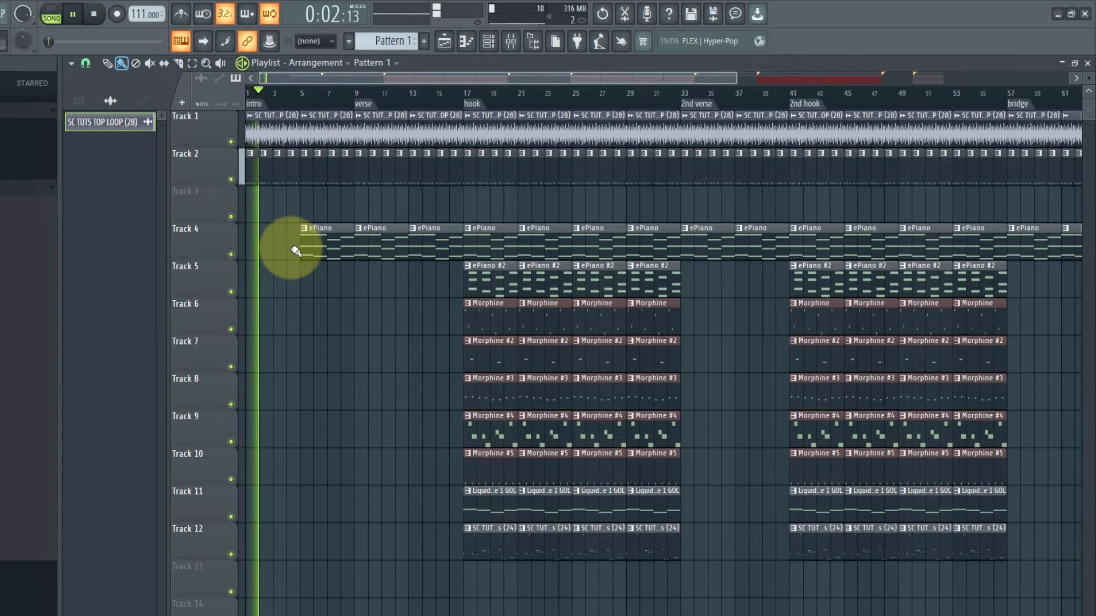
right_click(305, 244)
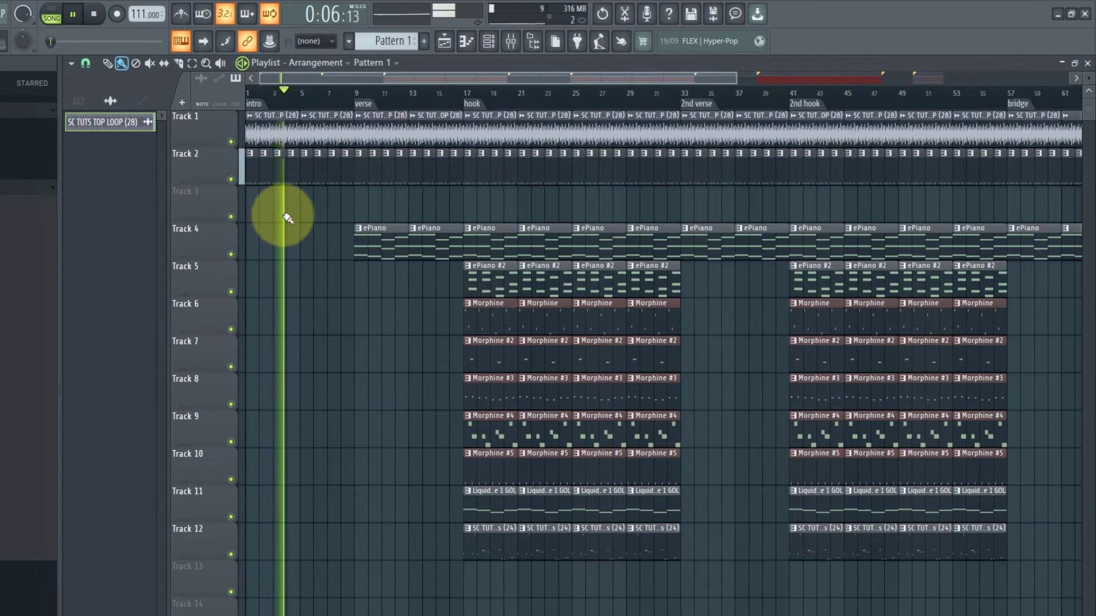
click(489, 502)
click(325, 498)
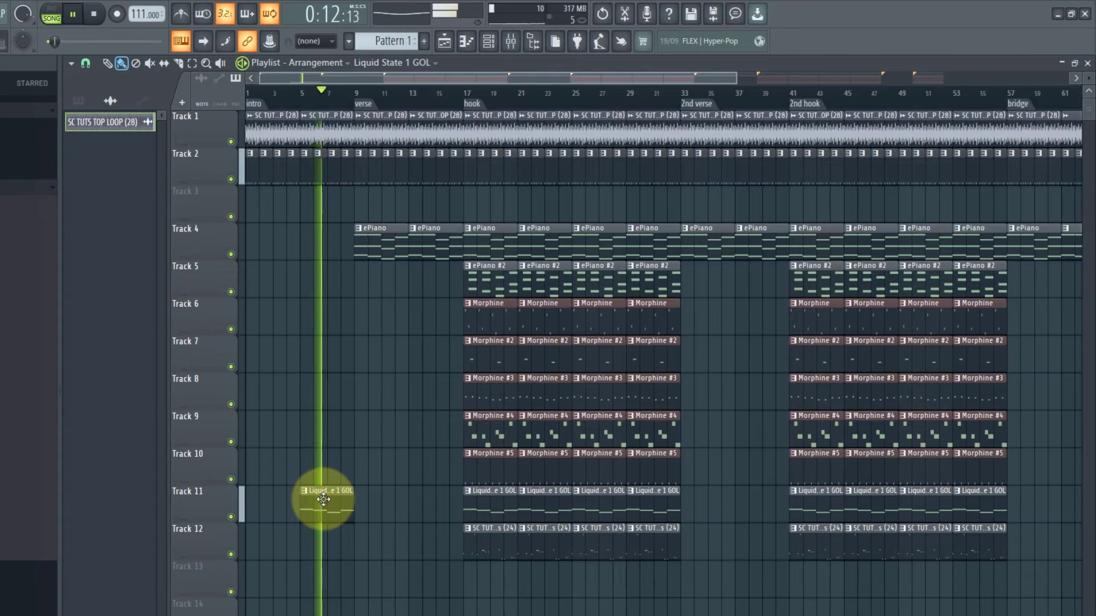
Try an SC TUTS log drums (24) clip at bar 1 on track 12.
click(549, 559)
click(261, 547)
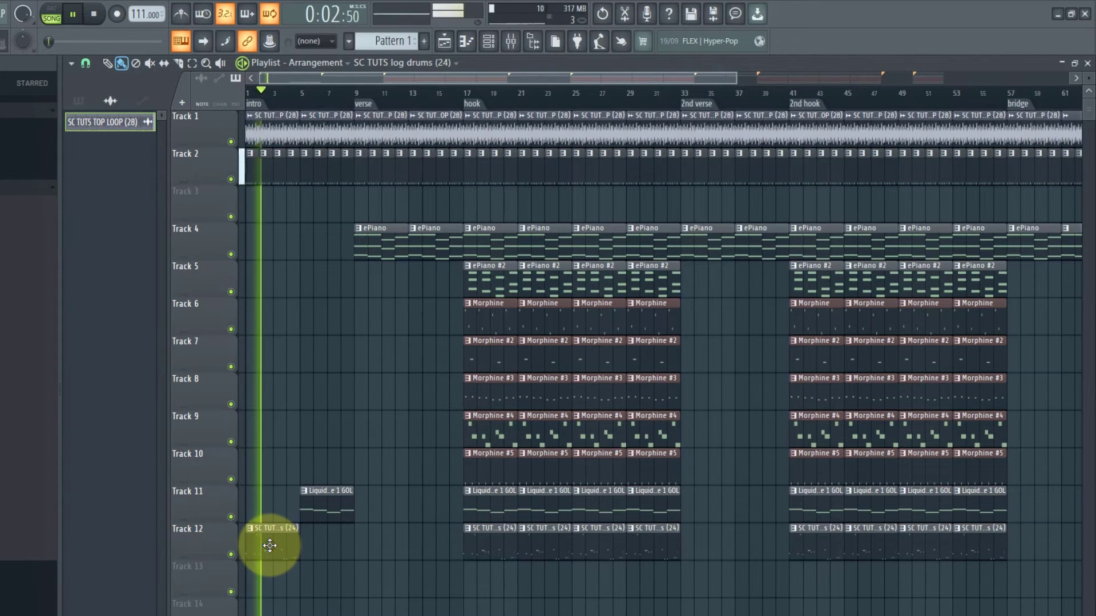
key(space)
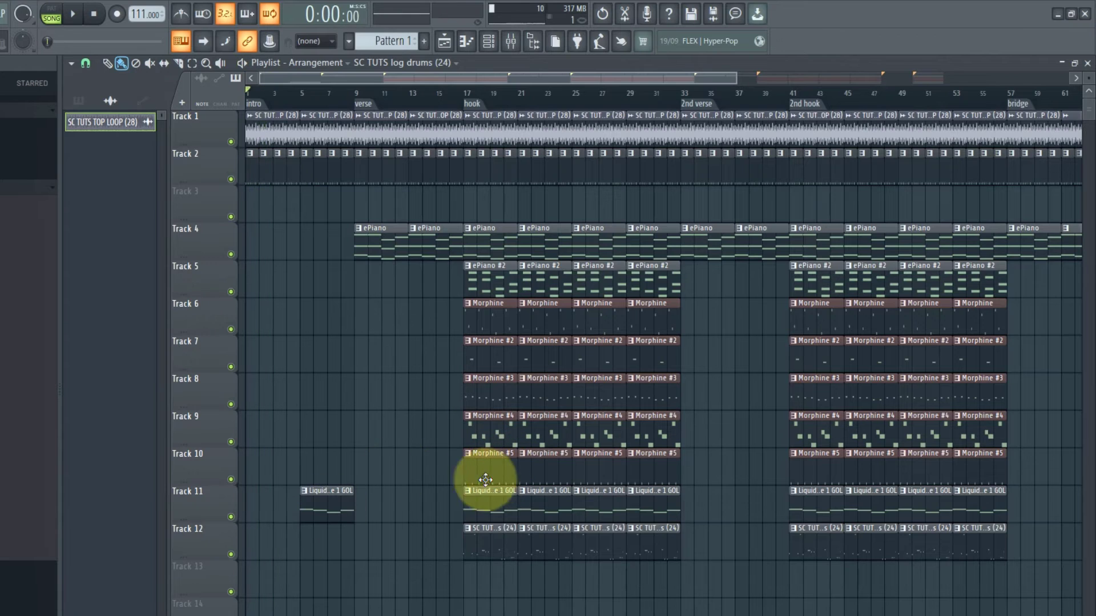
Place a Morphine #5 clip at bar 1 on track 10 and duplicate it to bar 5 to fill the intro.
click(484, 479)
click(264, 478)
key(space)
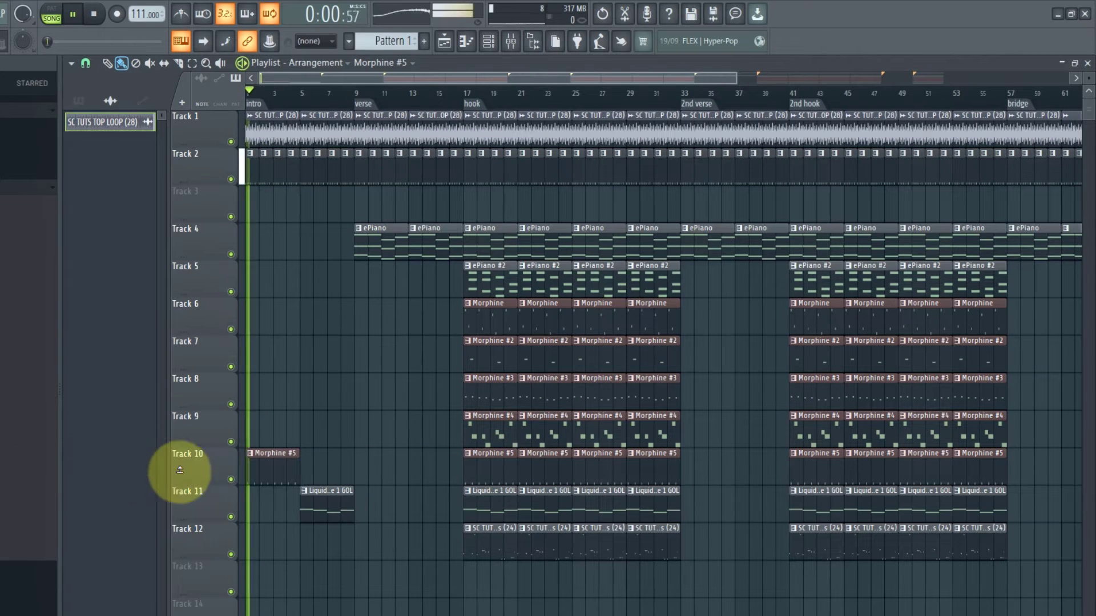
ctrl+click(263, 477)
key(ctrl+b)
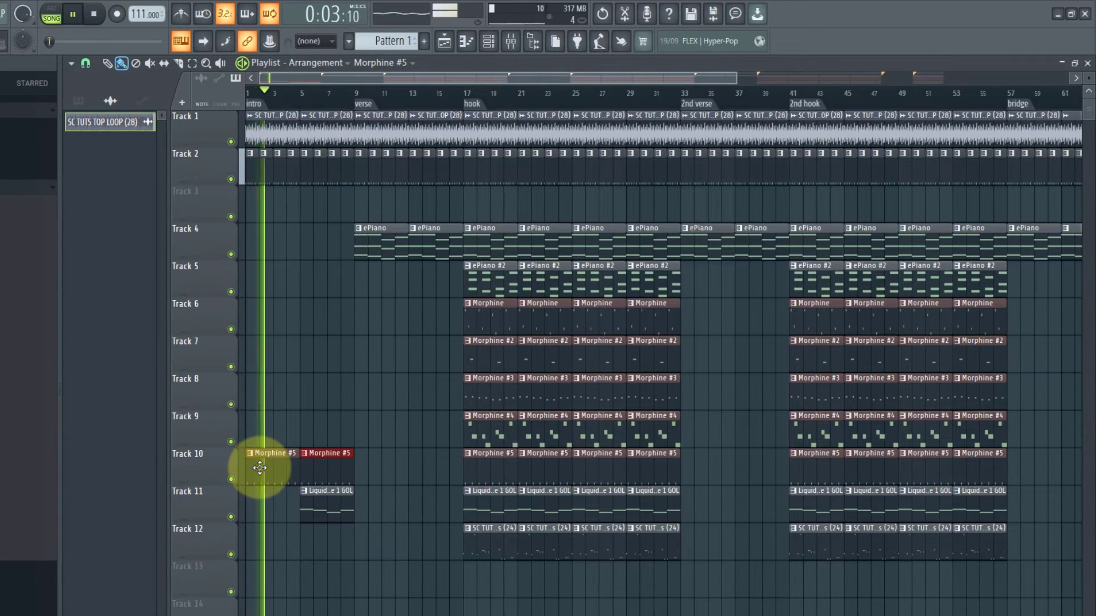
click(265, 521)
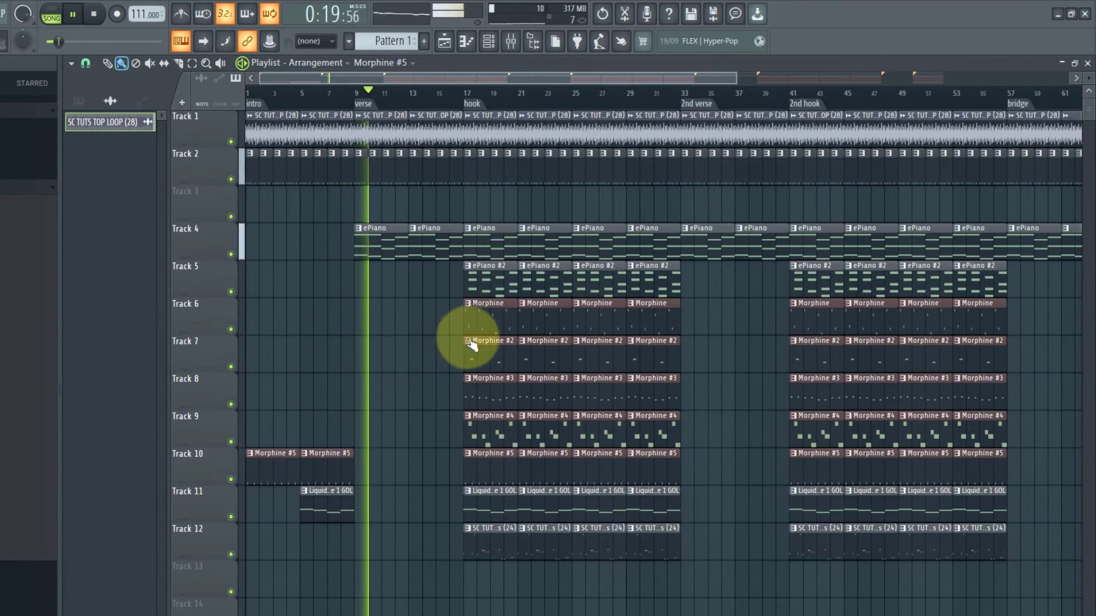
scroll(390, 327, down, 1)
scroll(390, 326, down, 1)
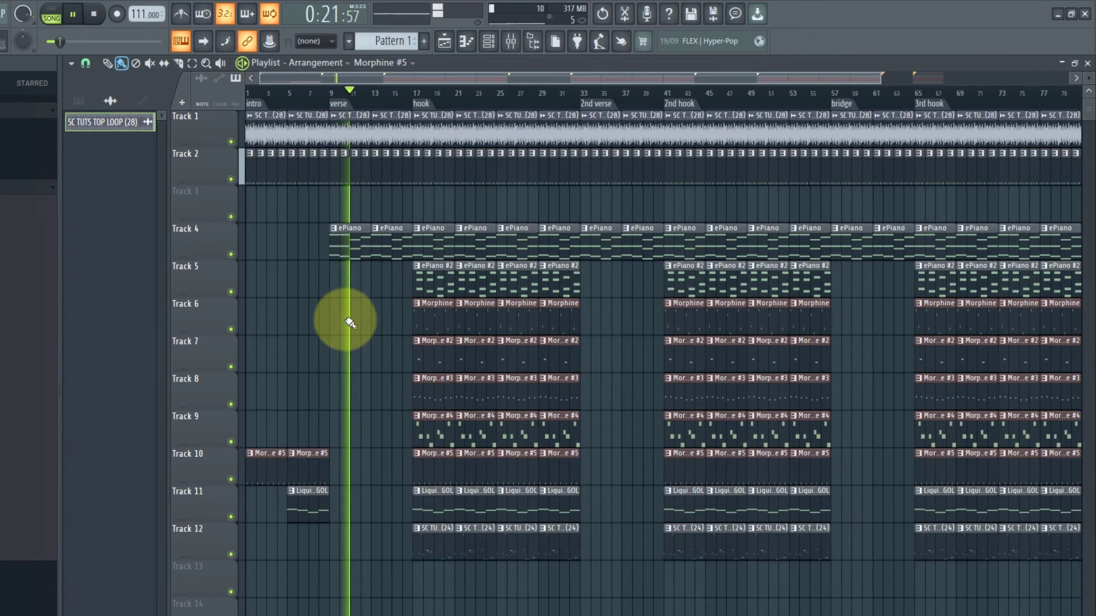
Remove the SC TUTS log drums (24) clips from the first eight bars of each of the three hooks on track 12.
scroll(242, 292, up, 2)
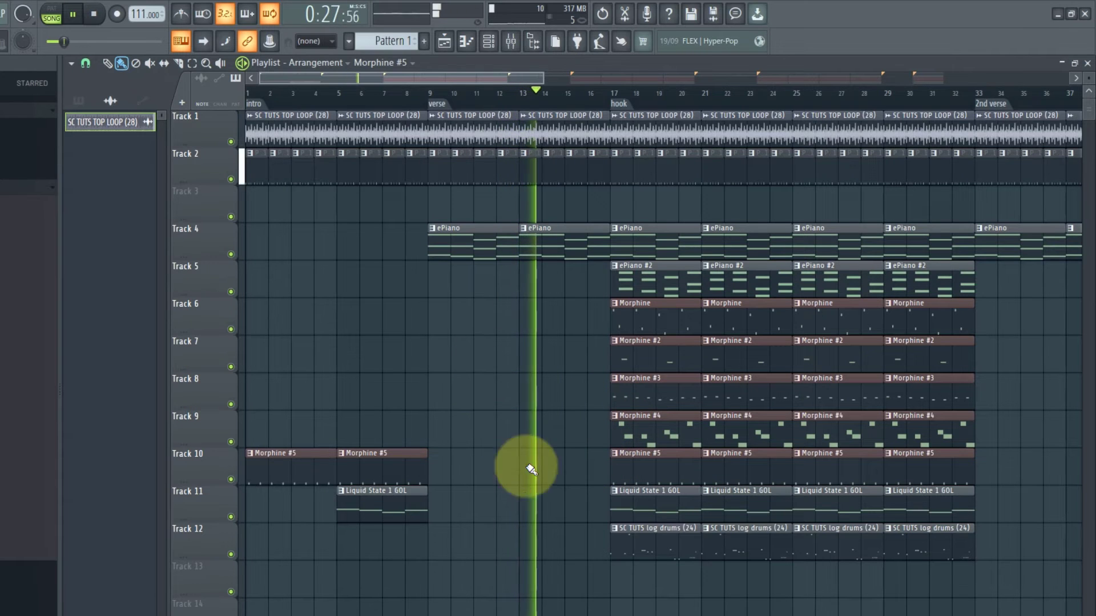
right_click(634, 550)
right_click(726, 548)
scroll(680, 543, down, 2)
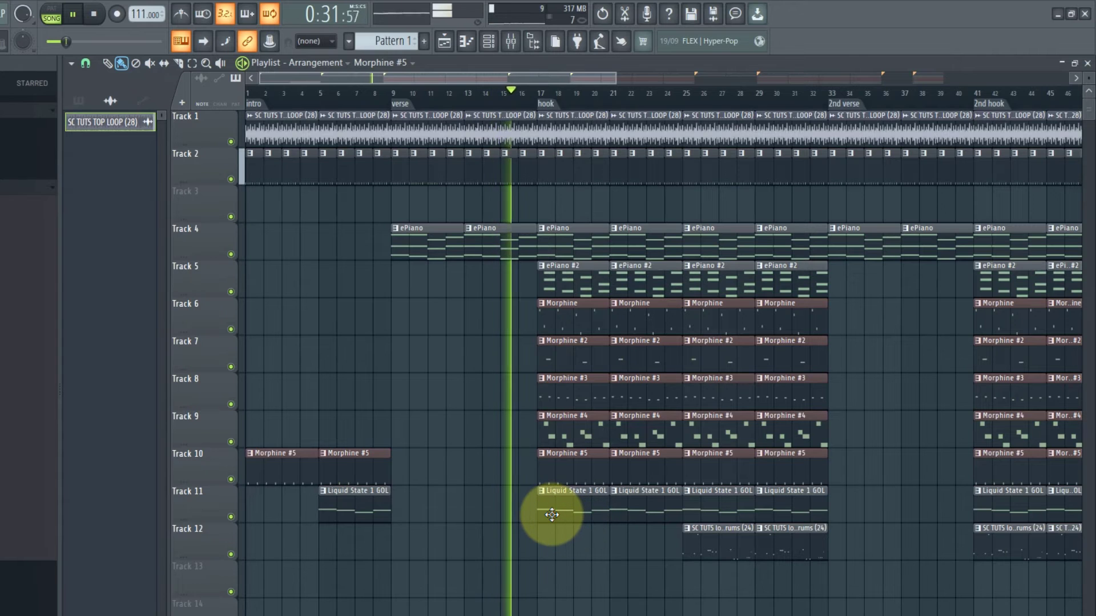
scroll(628, 522, down, 2)
right_click(727, 550)
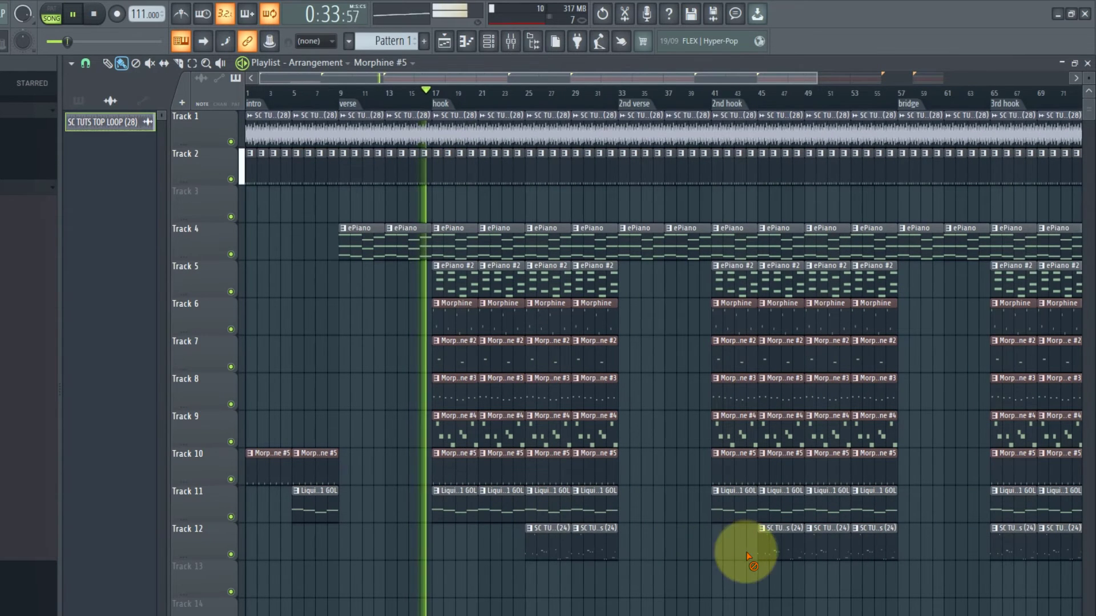
right_click(771, 550)
scroll(759, 553, down, 2)
right_click(846, 557)
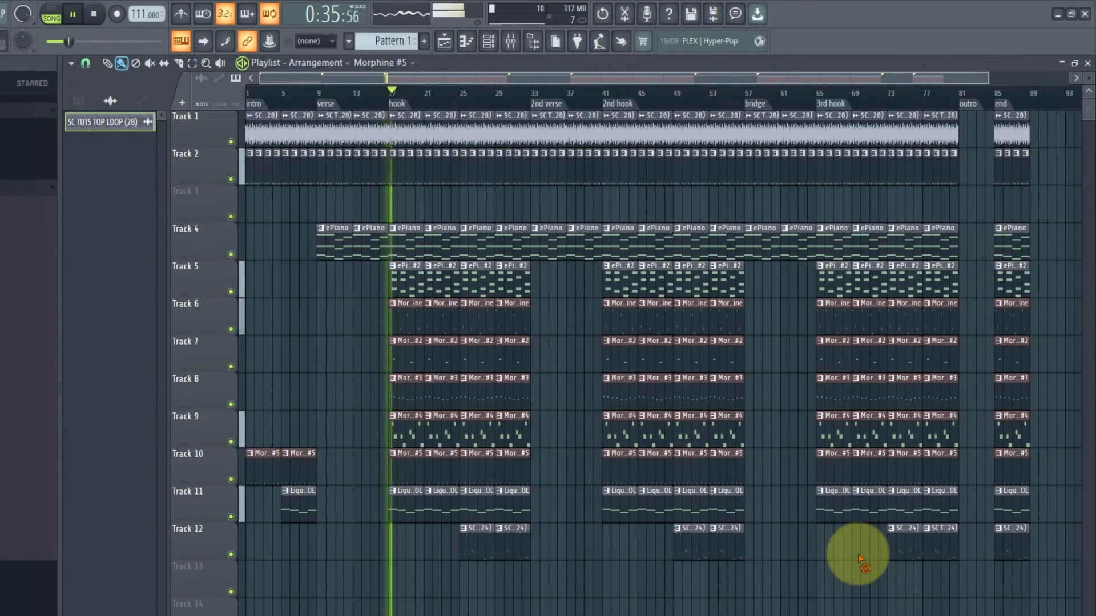
Remove the Morphine #2 clips from the first eight bars of all three hooks on track 7, and stop playback after listening.
scroll(354, 465, up, 3)
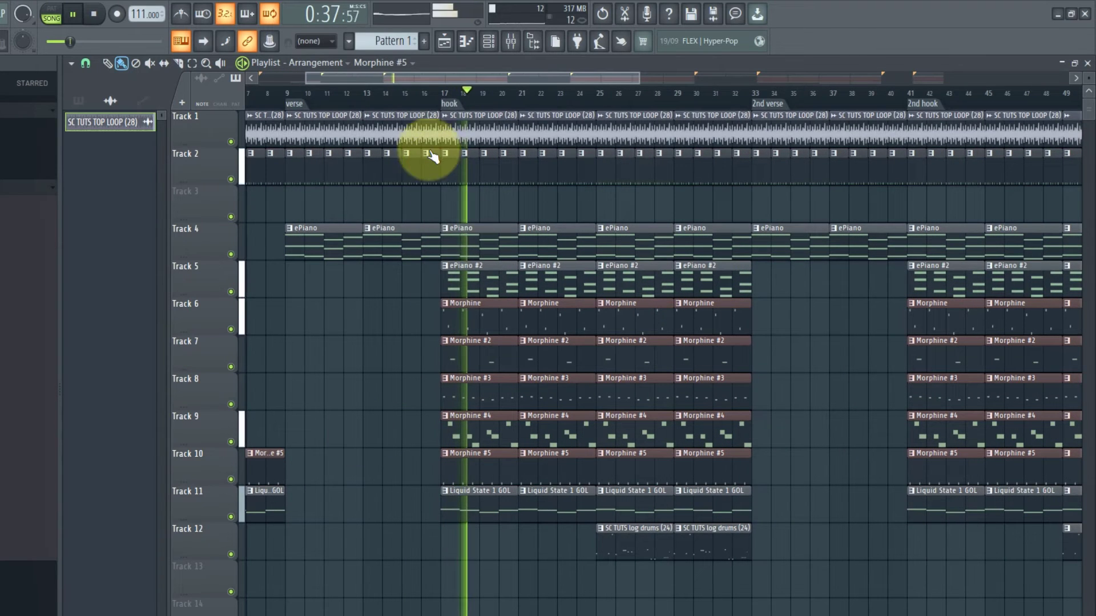
right_click(485, 359)
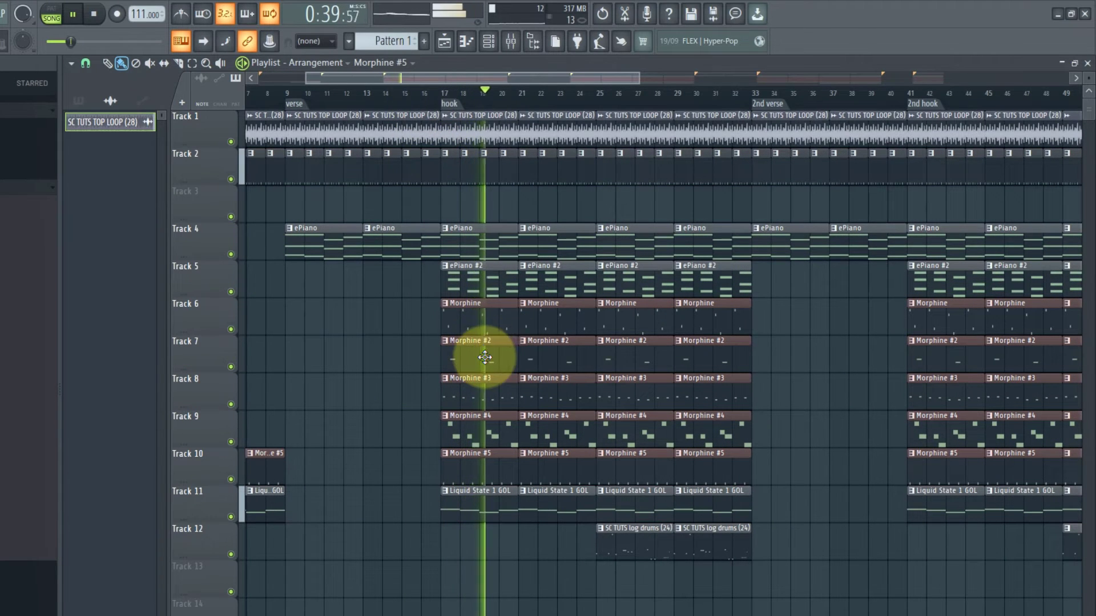
right_click(541, 368)
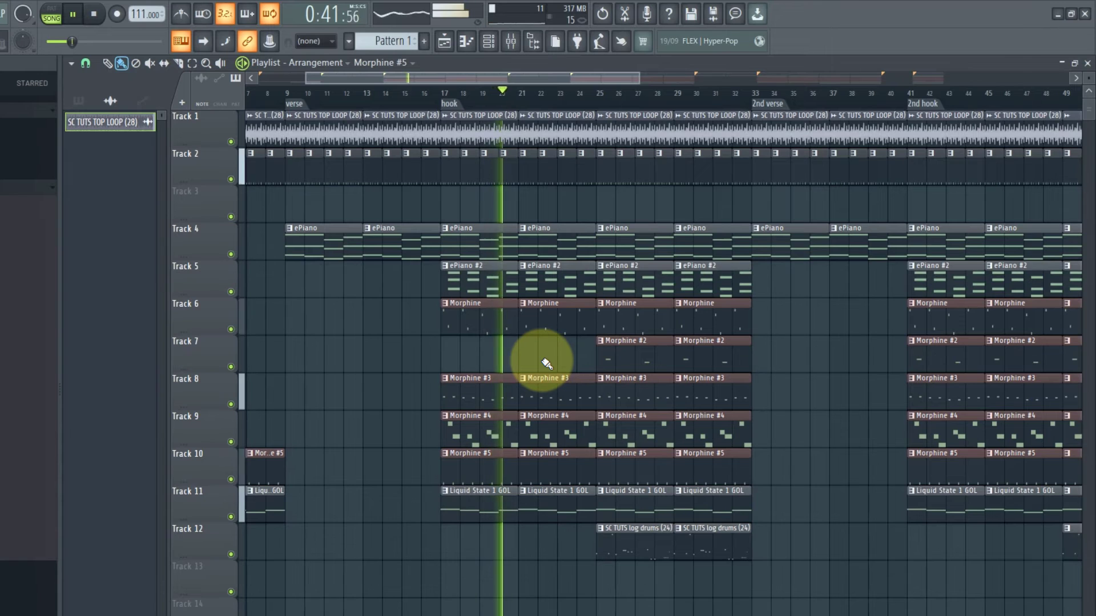
scroll(537, 365, down, 3)
right_click(666, 361)
right_click(708, 359)
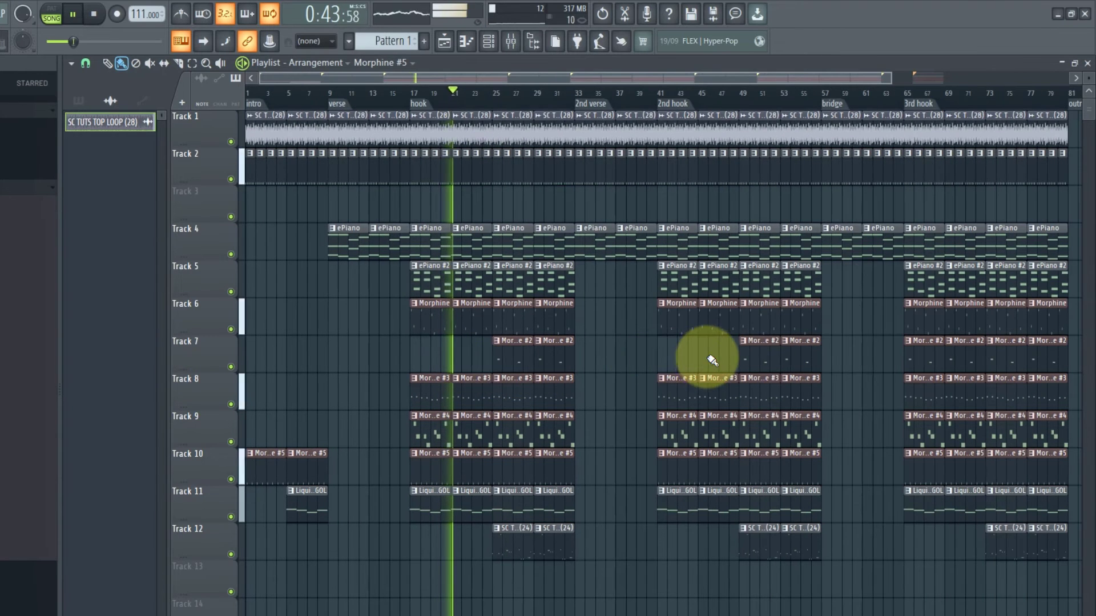
scroll(714, 360, down, 1)
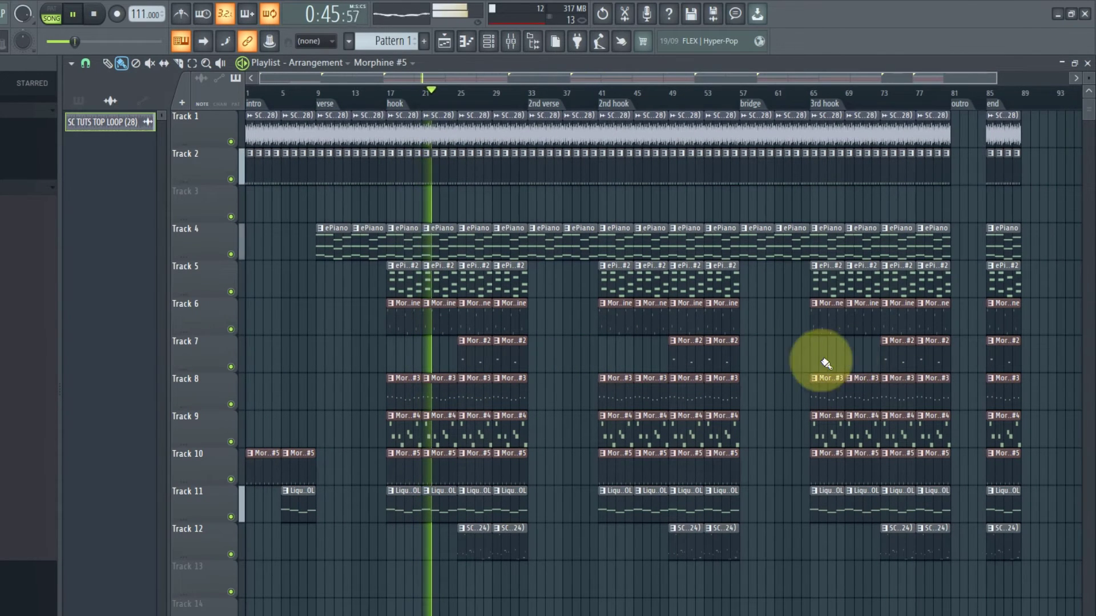
scroll(261, 378, up, 2)
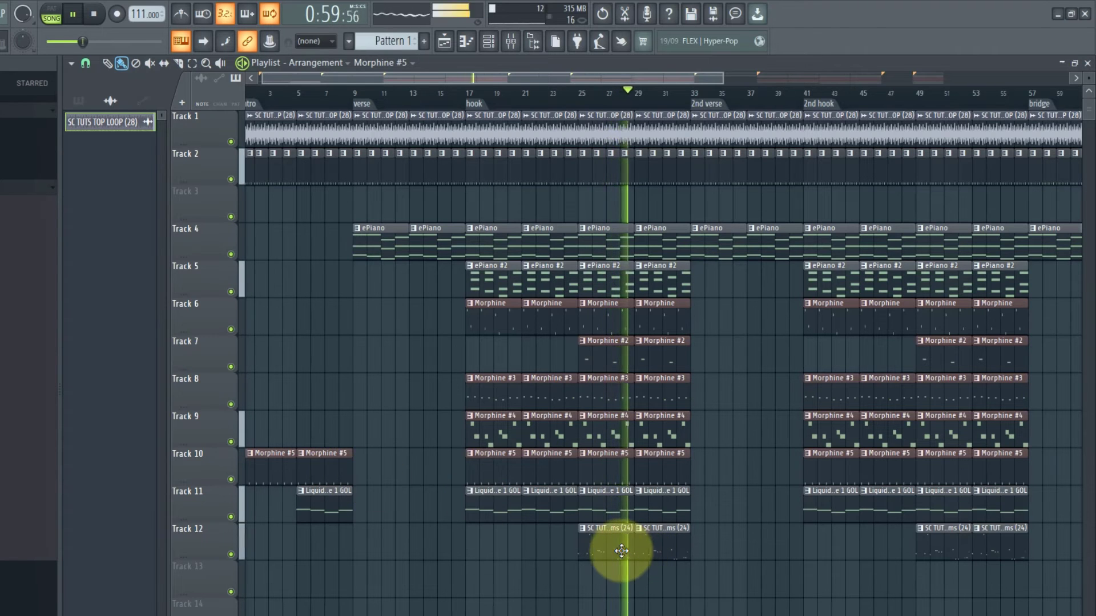
key(space)
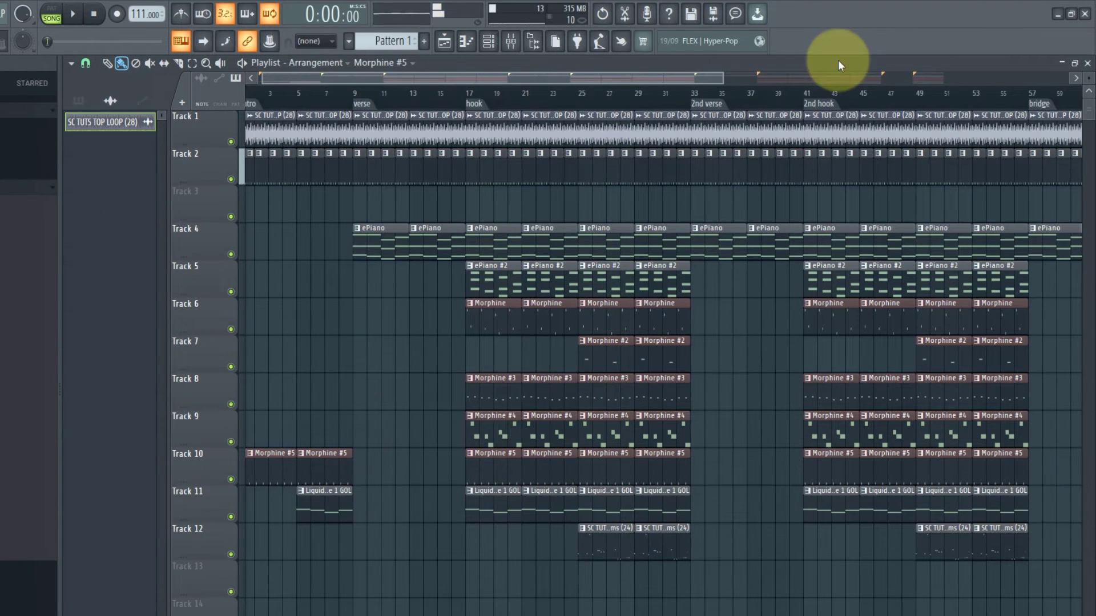
Switch to the ePiano pattern in the channel rack and insert a new Morphine instrument channel next to Morphine #5.
click(486, 46)
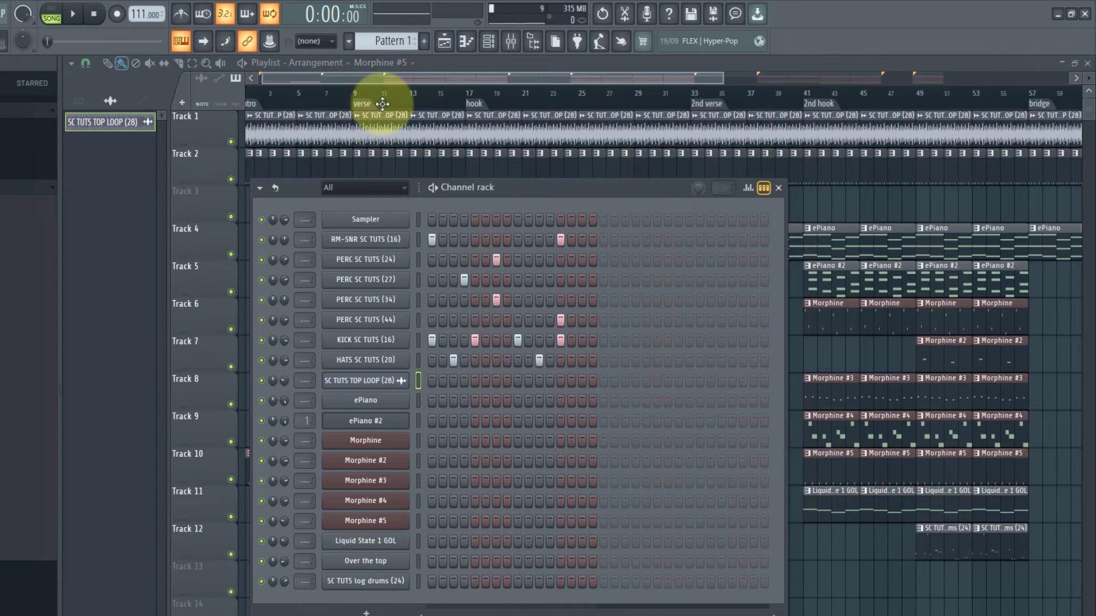
scroll(389, 41, down, 2)
scroll(389, 41, up, 1)
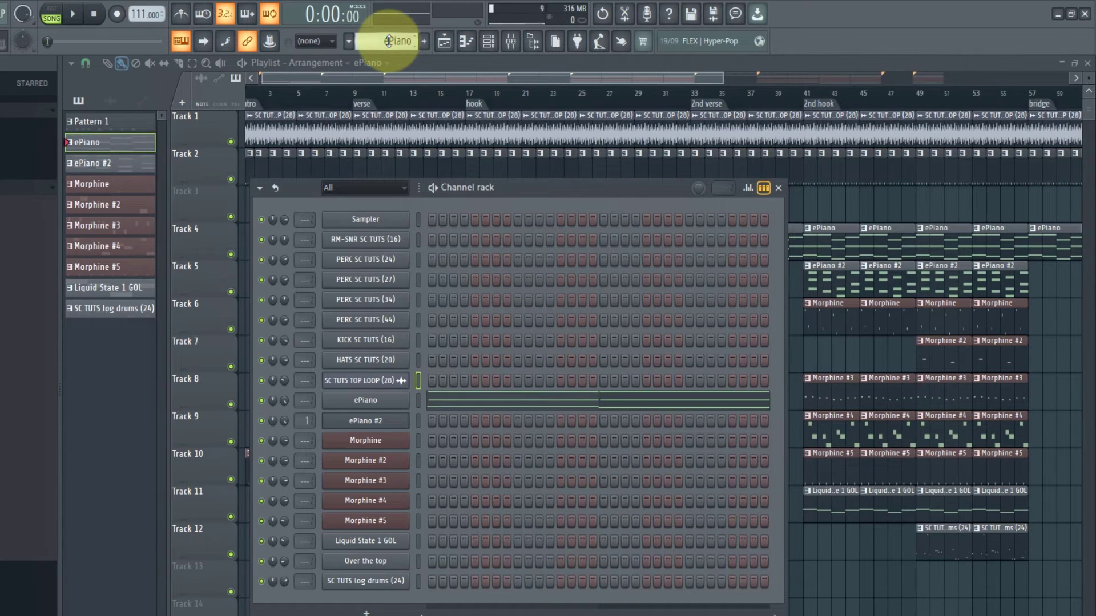
right_click(382, 521)
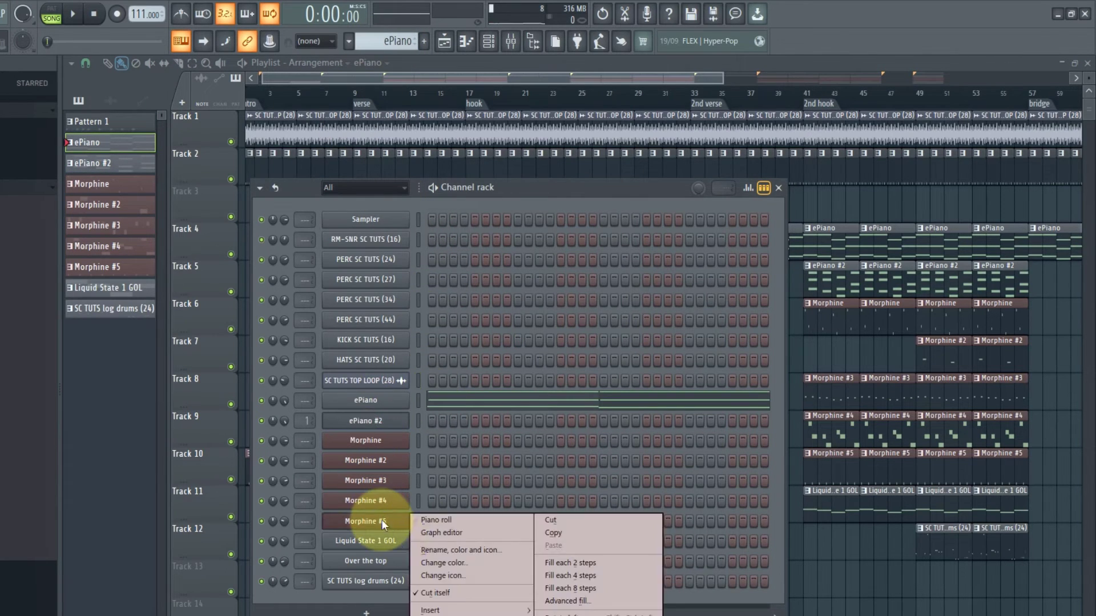
mouse_move(448, 611)
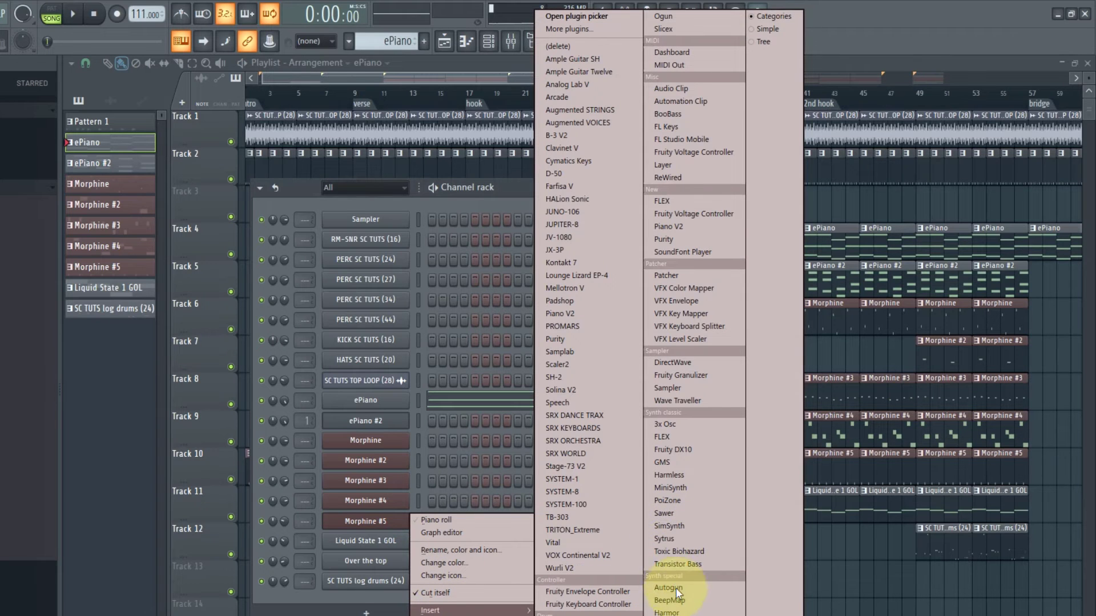
click(674, 612)
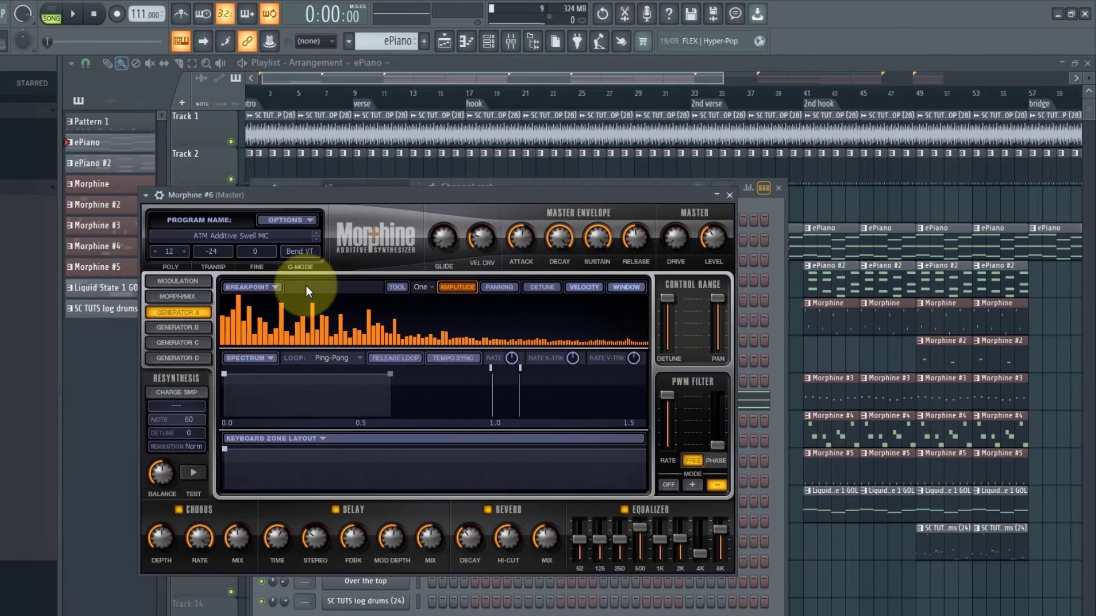
Audition the Pads & Atmos presets from ATM AddWorld FG onward, load PAD FM Pad NUC in Morphine #6, and close the instrument.
click(201, 234)
click(369, 377)
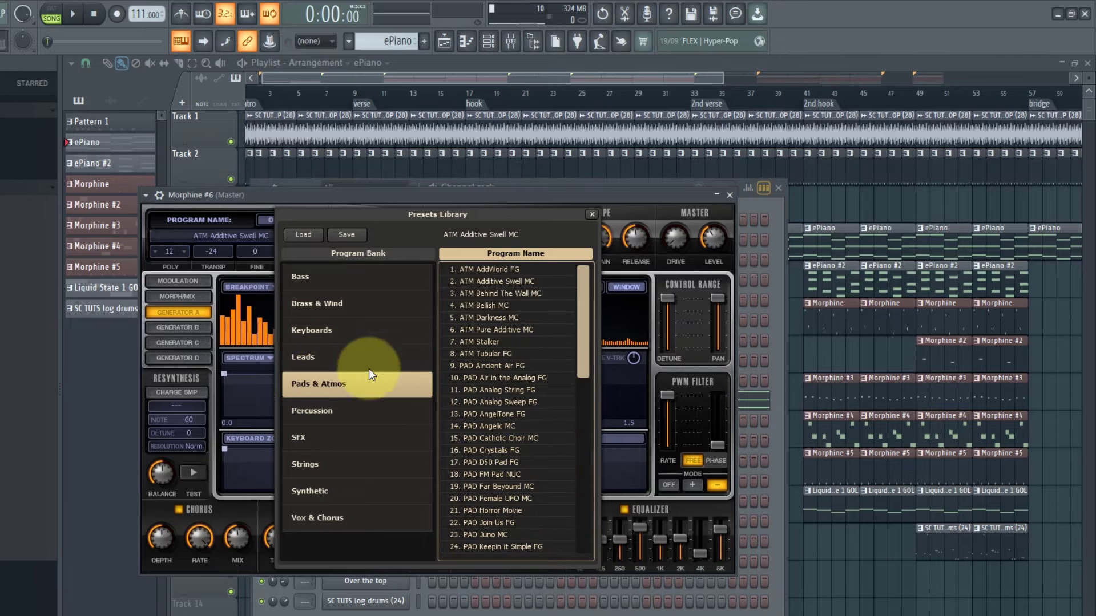
click(472, 270)
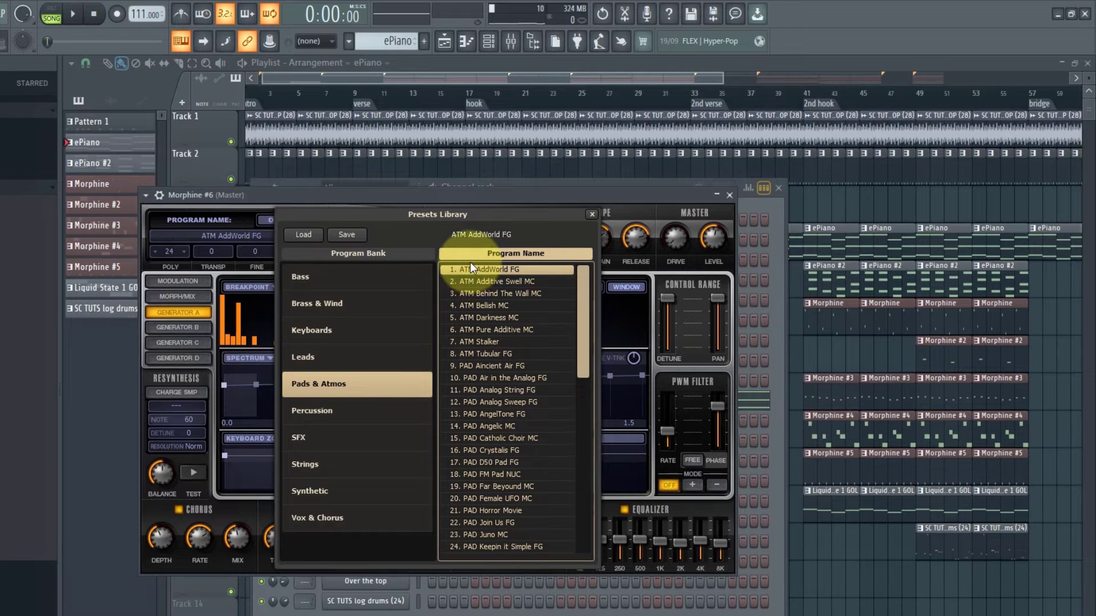
click(498, 282)
click(502, 295)
click(499, 307)
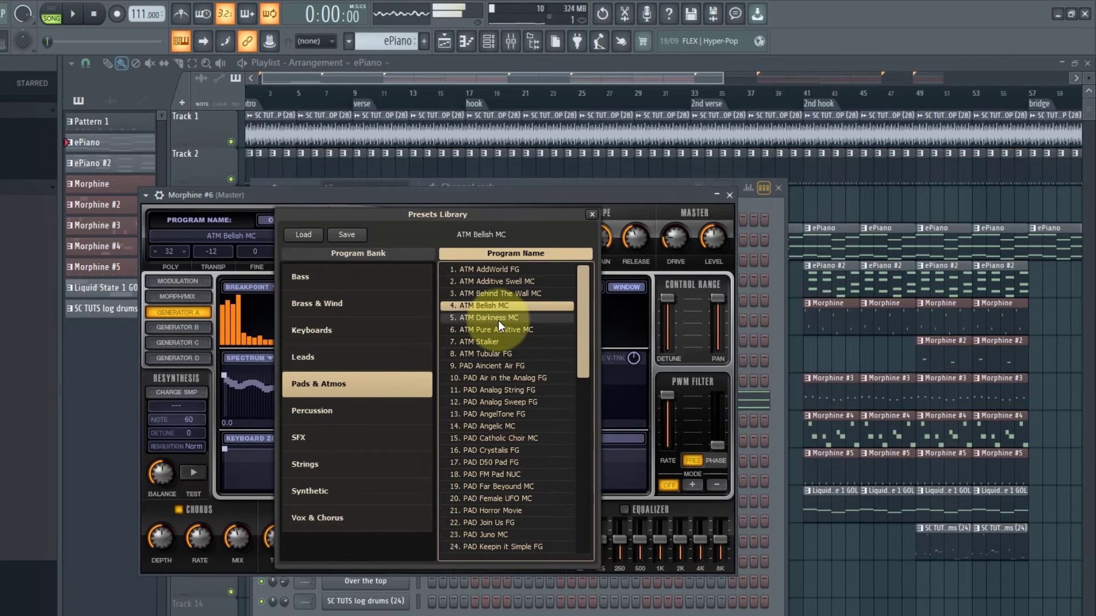
click(498, 320)
click(494, 330)
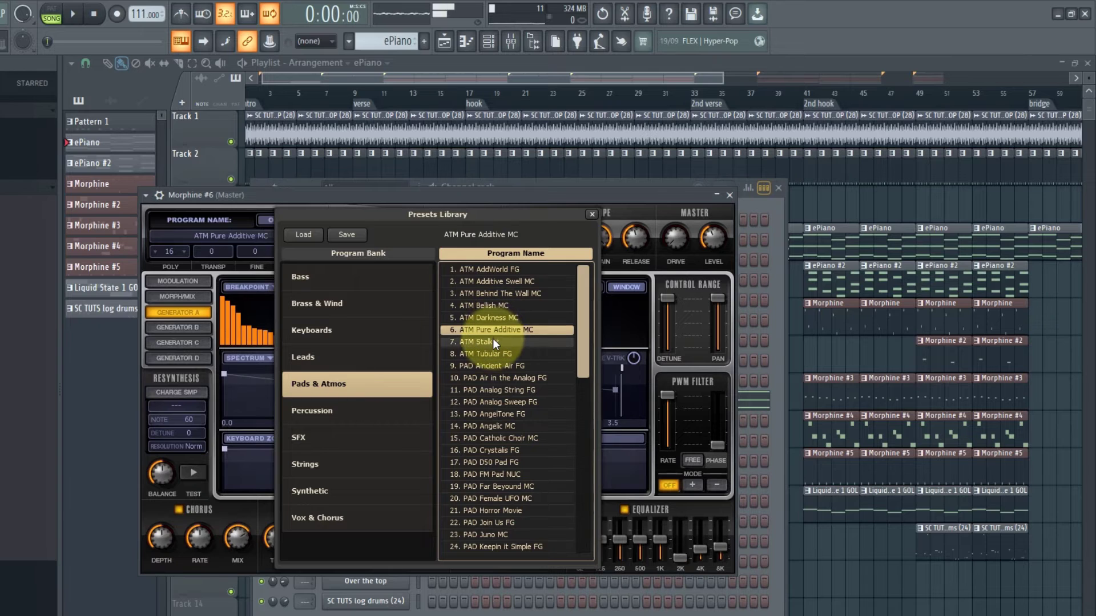
click(493, 343)
click(494, 356)
click(494, 367)
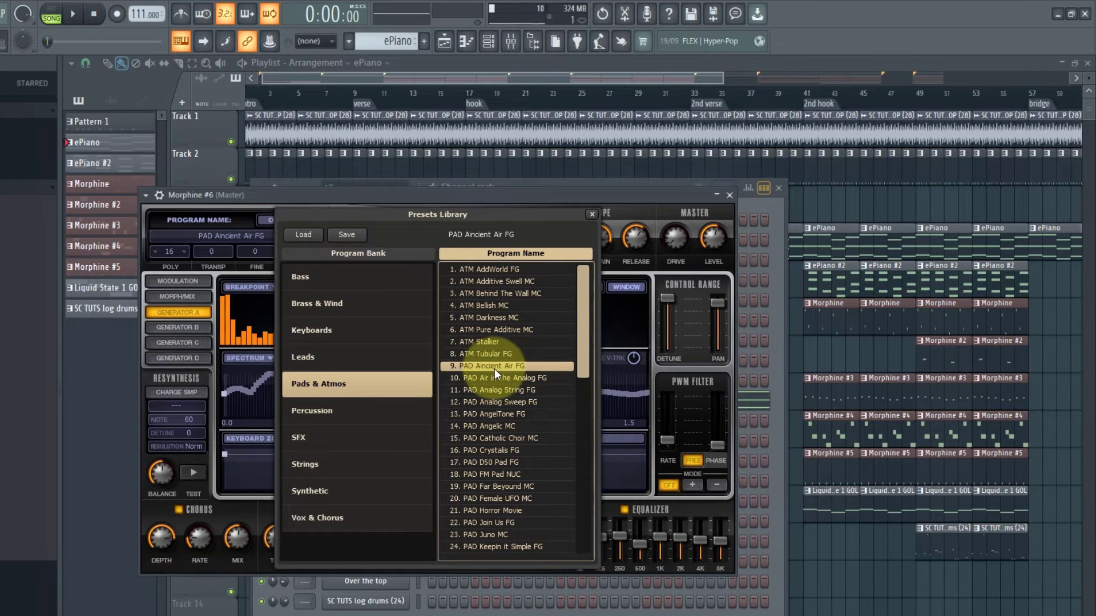
click(496, 378)
click(495, 390)
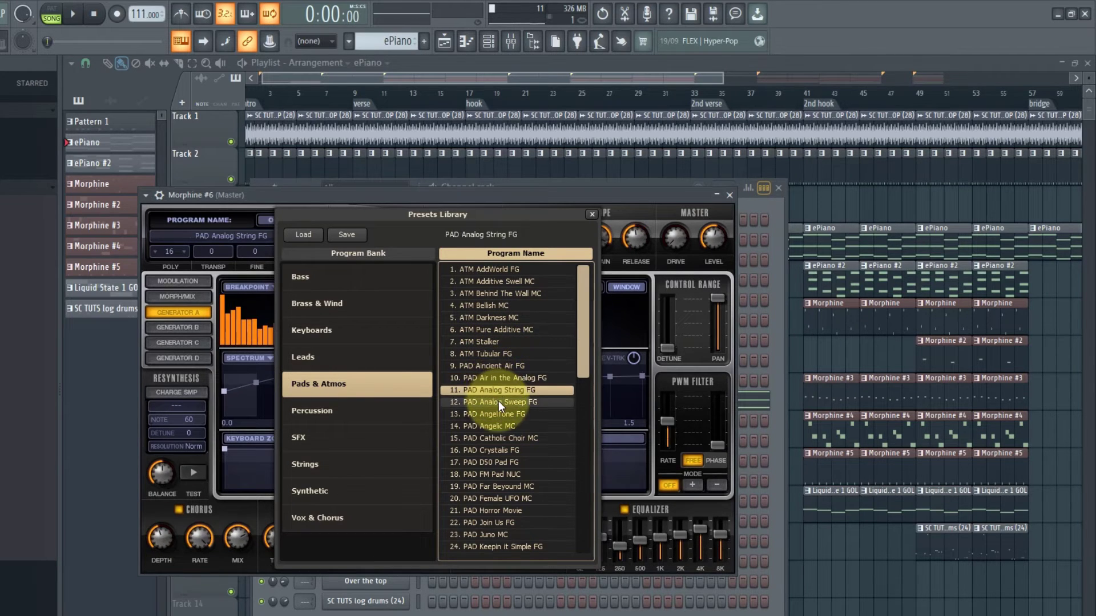
click(499, 403)
click(498, 412)
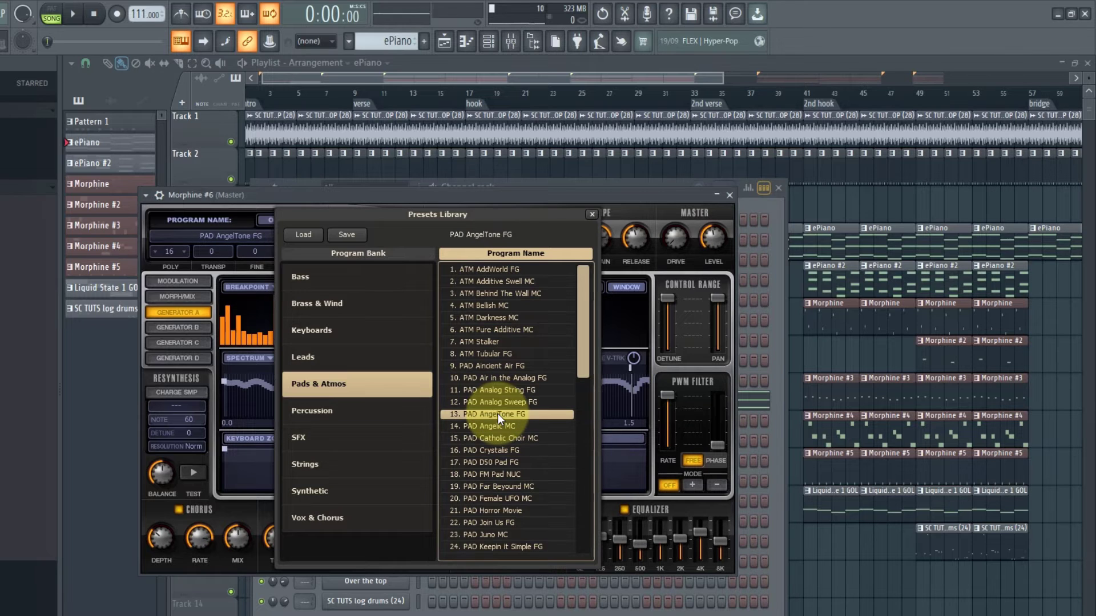
click(495, 427)
click(494, 437)
click(492, 450)
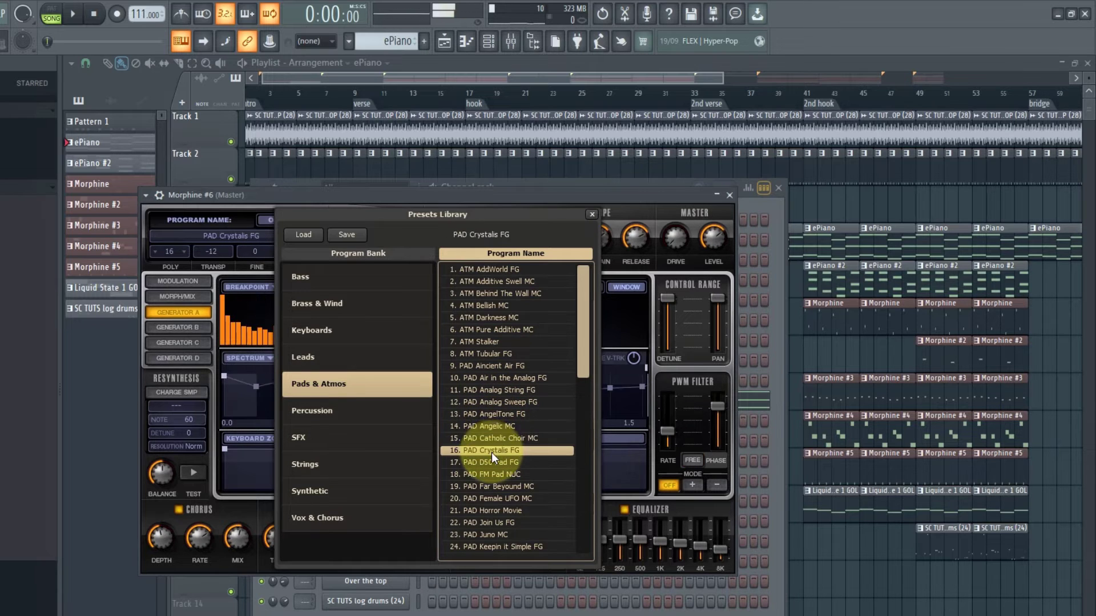
click(490, 462)
click(487, 474)
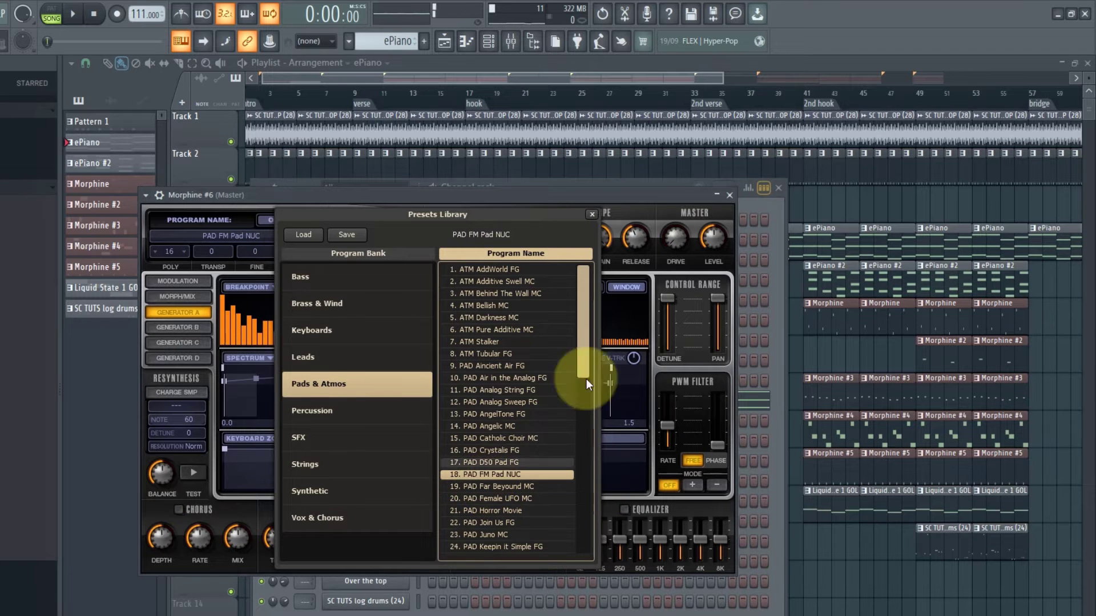
click(720, 196)
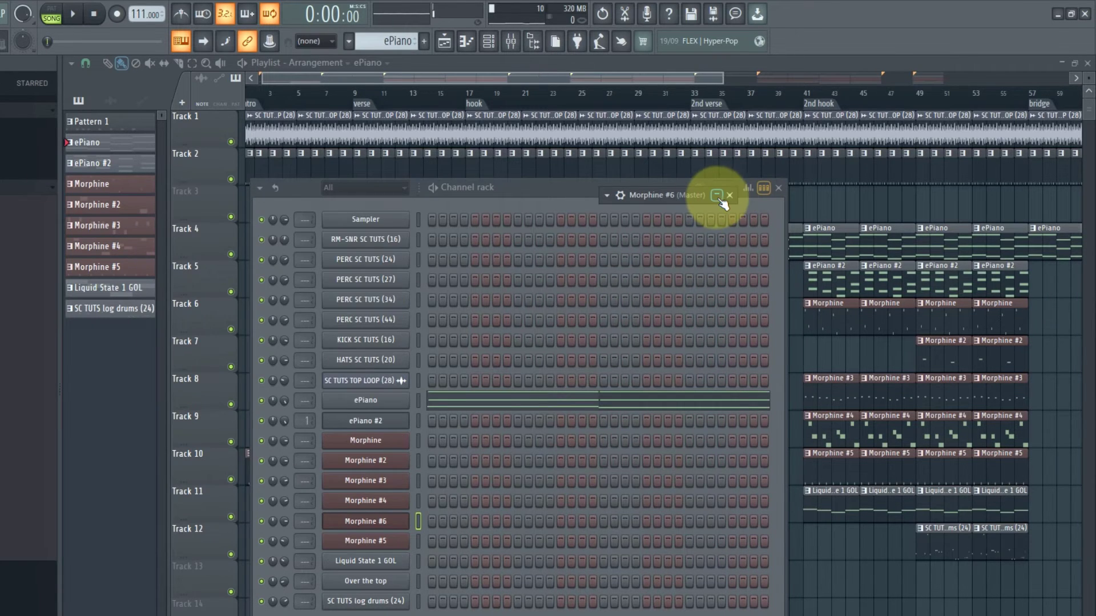
click(717, 195)
click(729, 196)
Copy the ePiano notes into the Morphine #6 channel in a new empty pattern, and play them back in its piano roll.
right_click(371, 401)
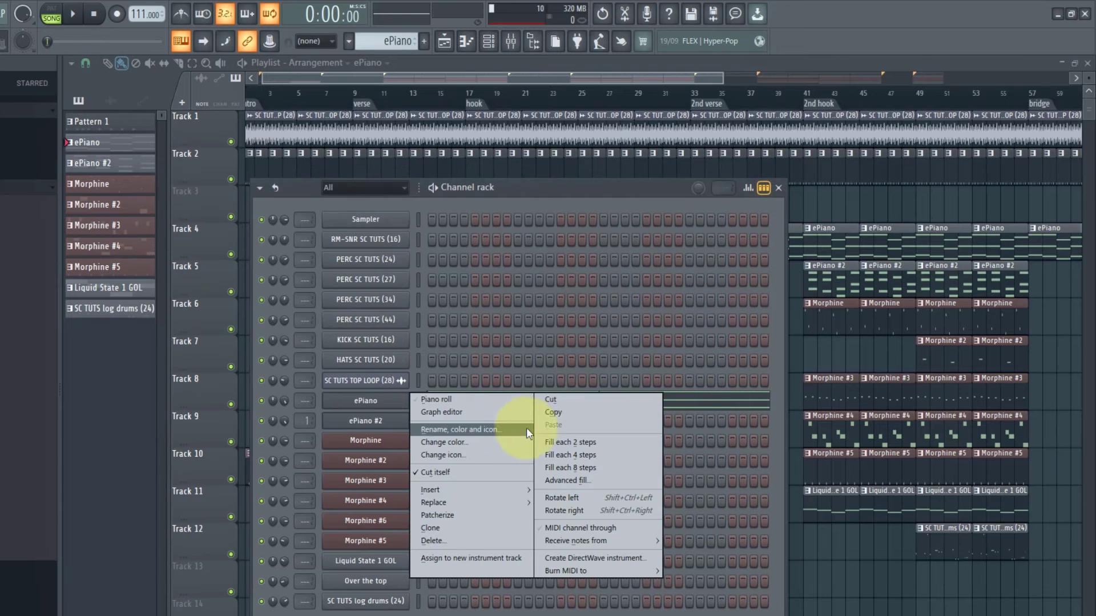
click(391, 41)
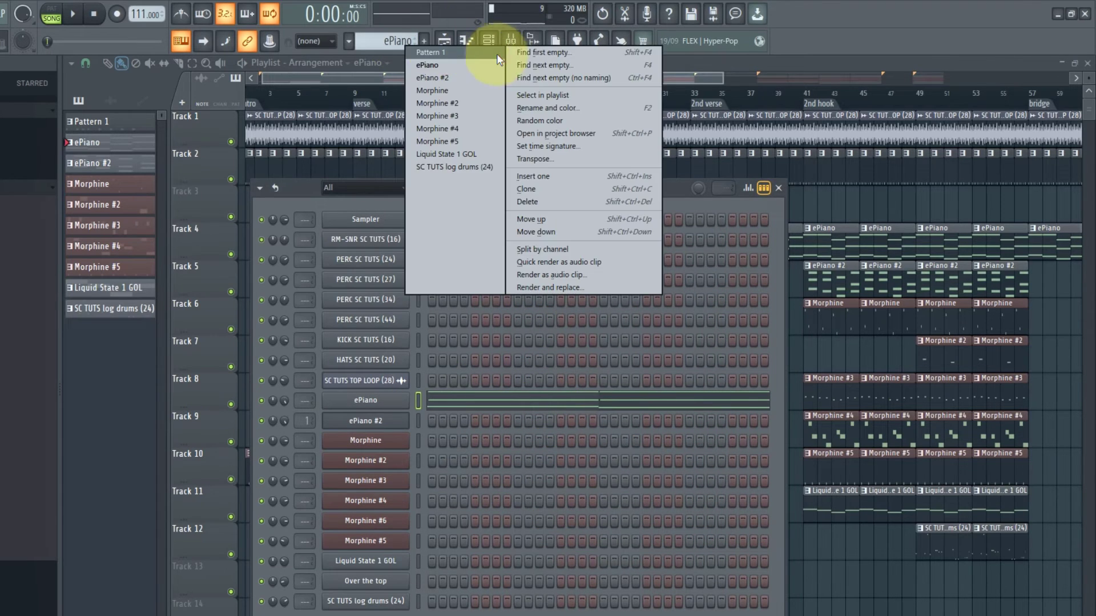
click(520, 53)
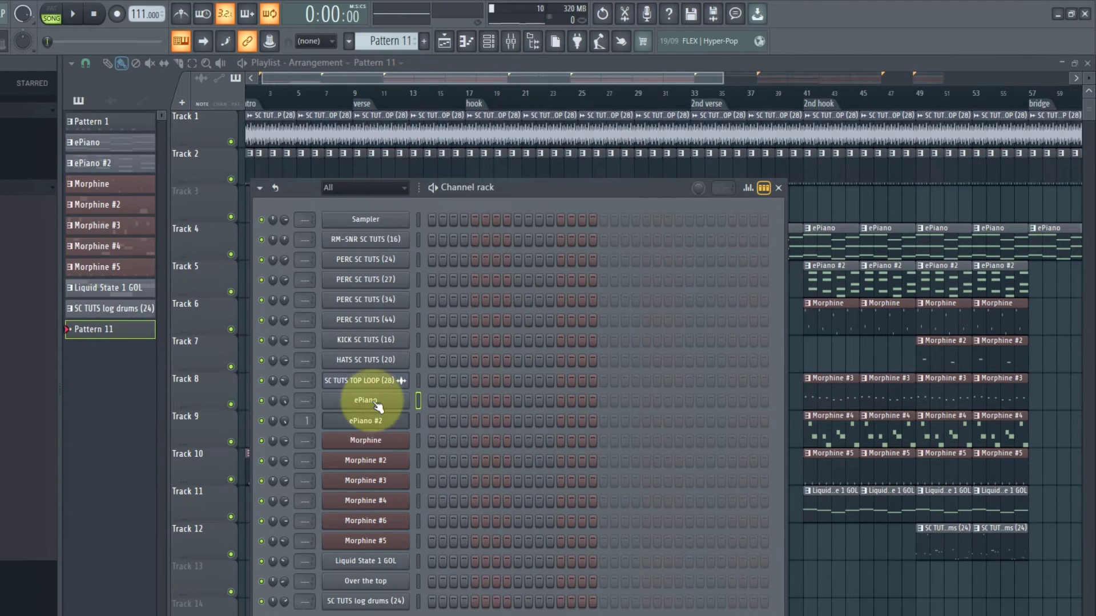
click(377, 539)
right_click(383, 528)
click(542, 549)
key(space)
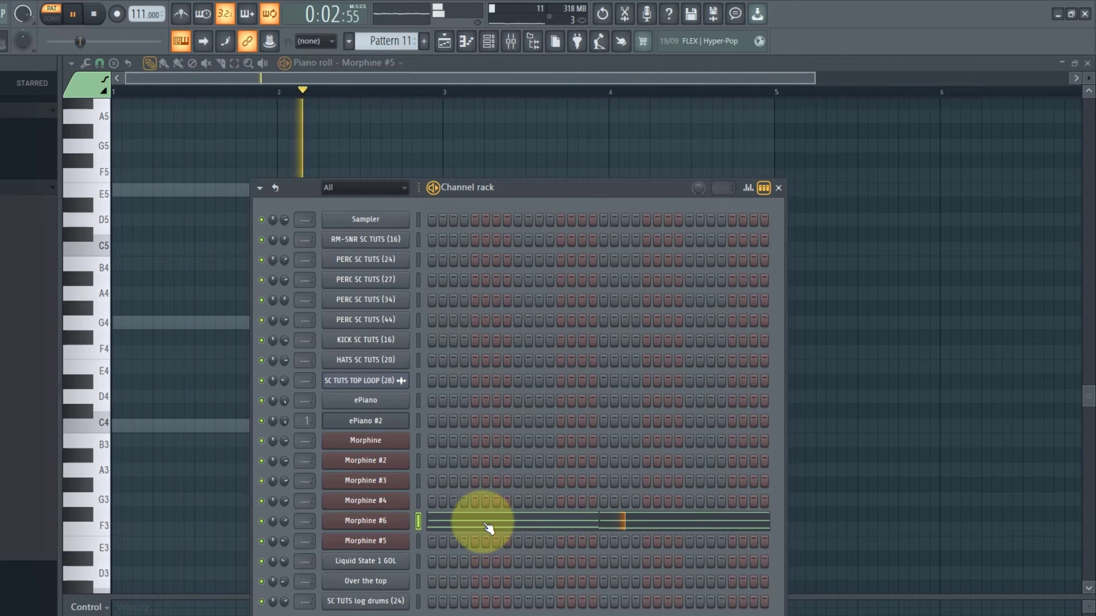
click(486, 520)
scroll(495, 499, down, 3)
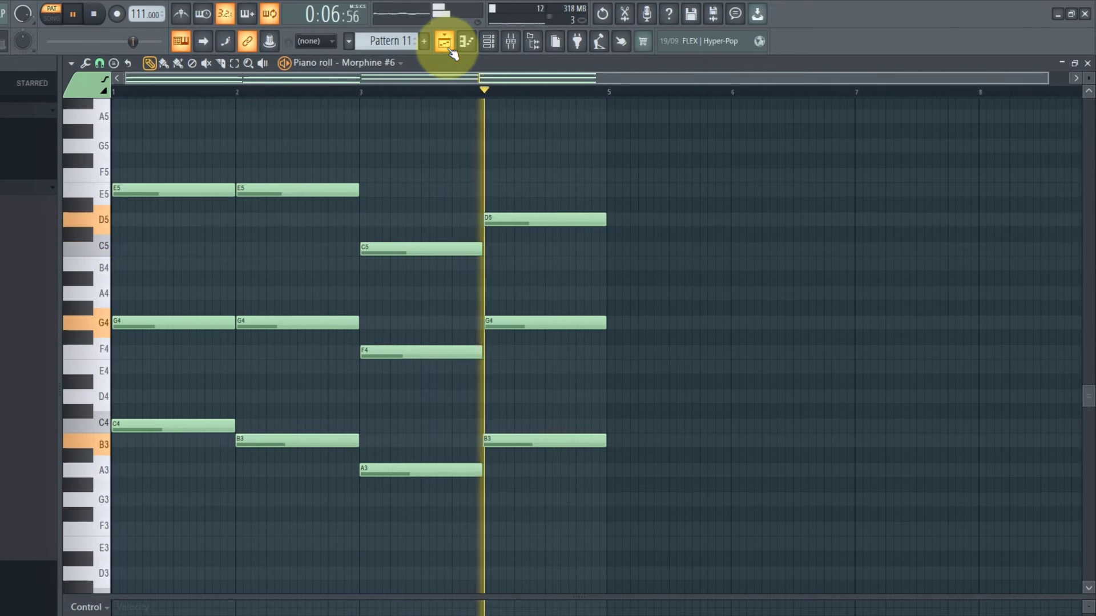
Place Pattern 11 at bar 17 on track 13, play from just before the hook, and repeat the clip three times to fill the hook.
click(445, 42)
key(space)
click(462, 578)
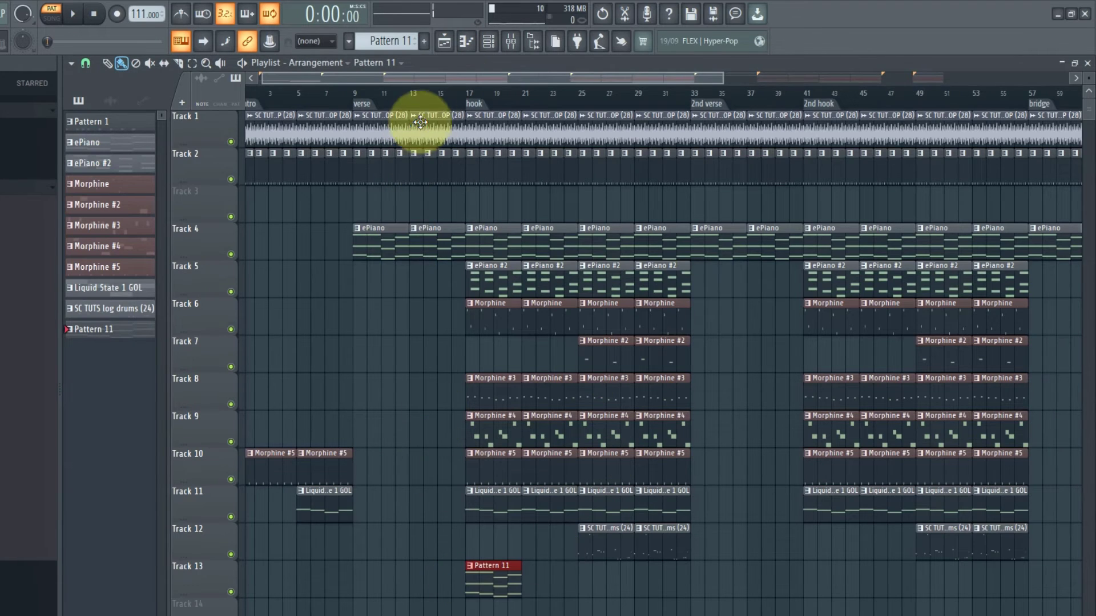
click(445, 108)
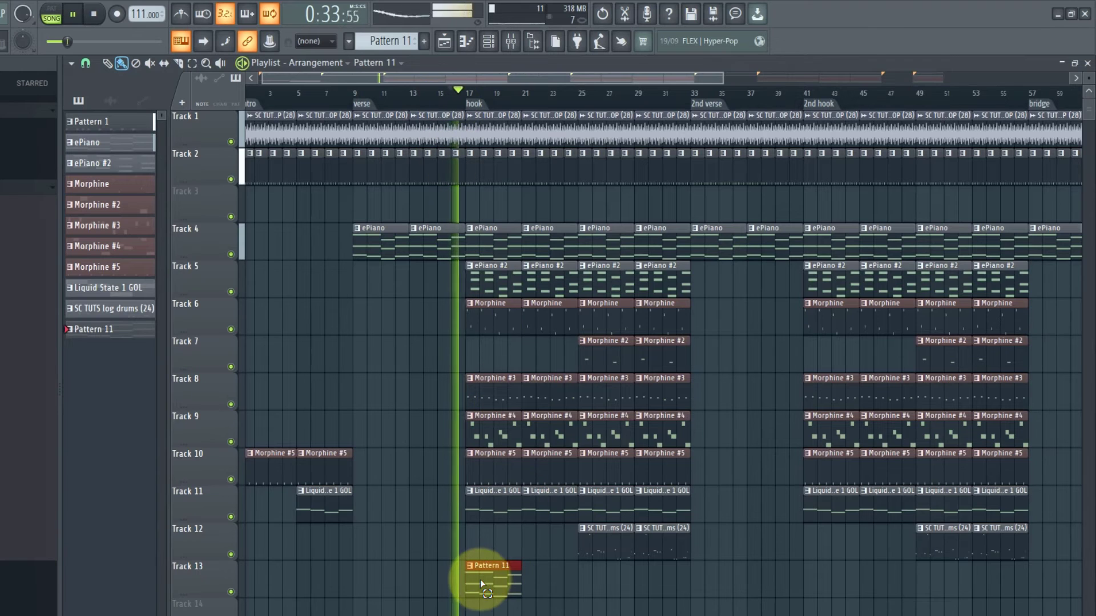
key(ctrl+b)
key(ctrl+b)
key(ctrl+b)
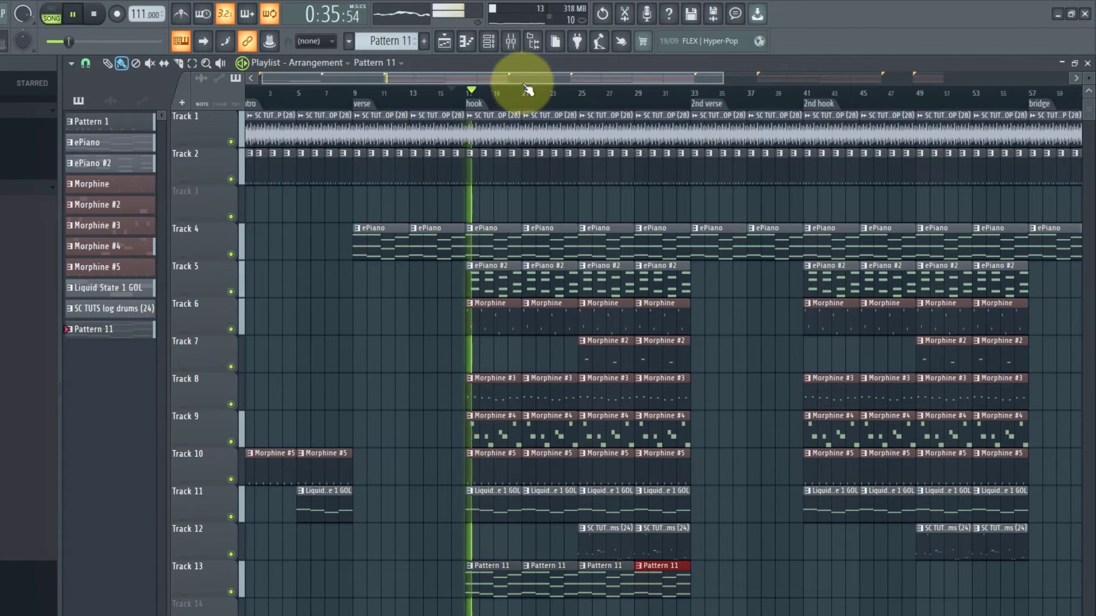
Check the Morphine #6 channel in the channel rack while the hook plays, and return to the playlist.
click(489, 42)
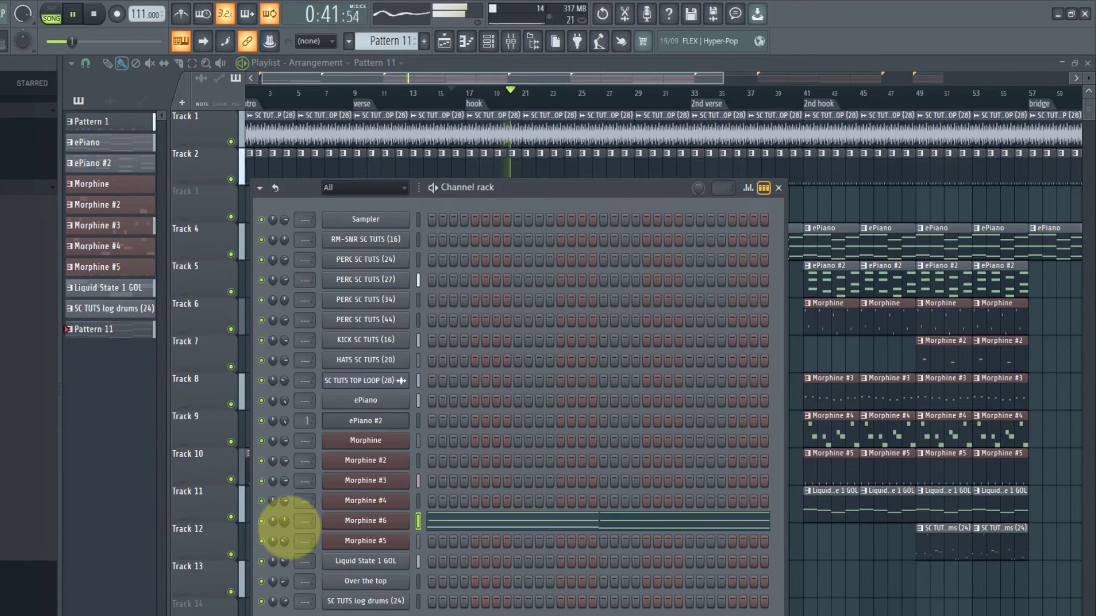
key(F6)
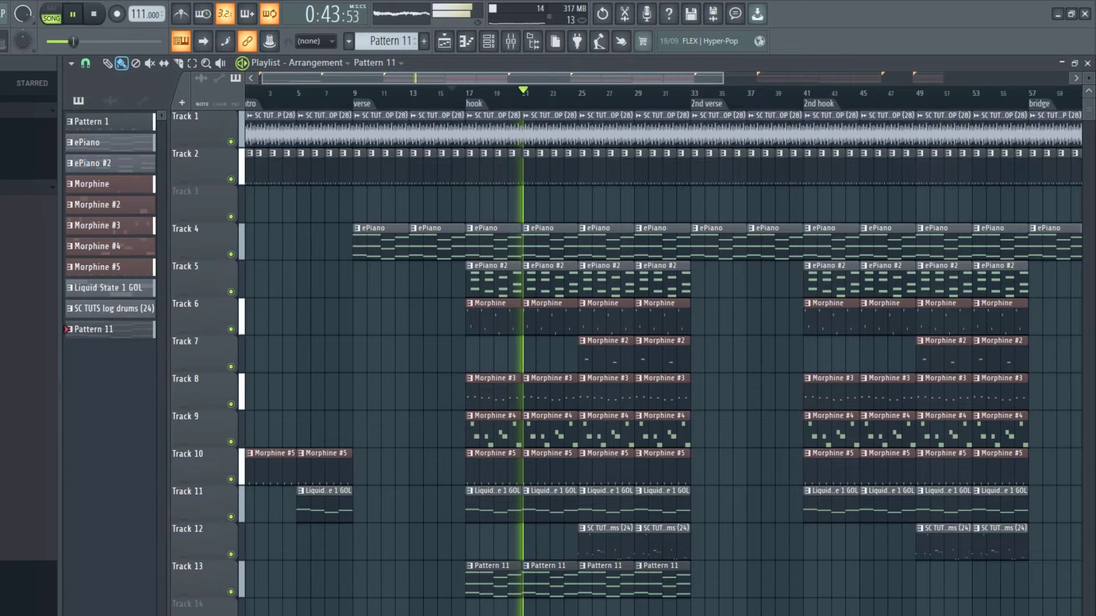
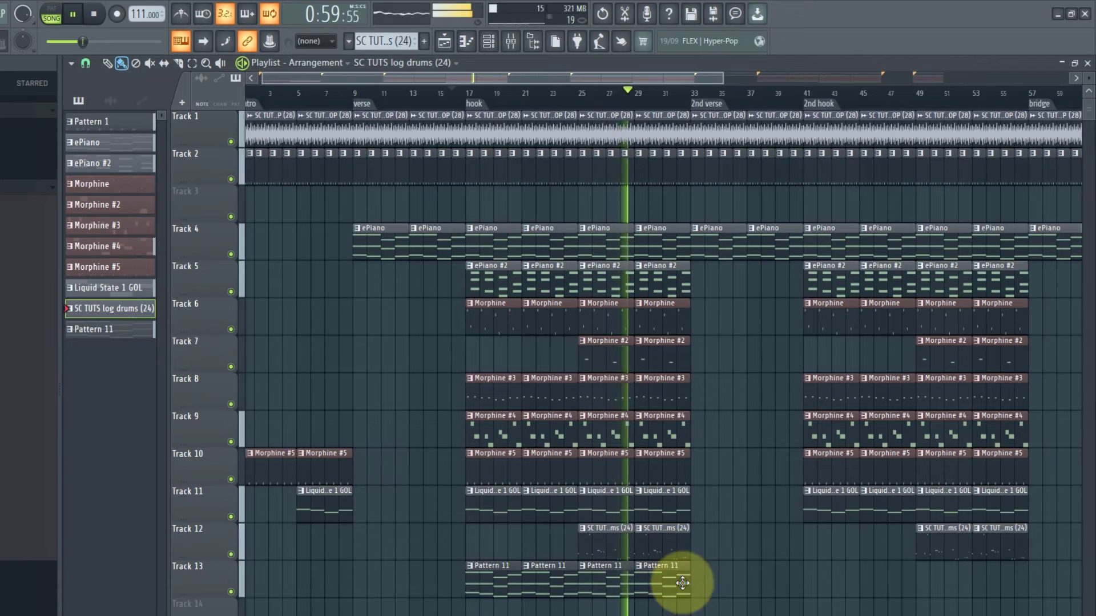
Copy the four Pattern 11 clips on track 13 into the 2nd hook and the 3rd hook.
scroll(662, 583, down, 2)
drag(656, 586, 775, 611)
scroll(447, 607, down, 2)
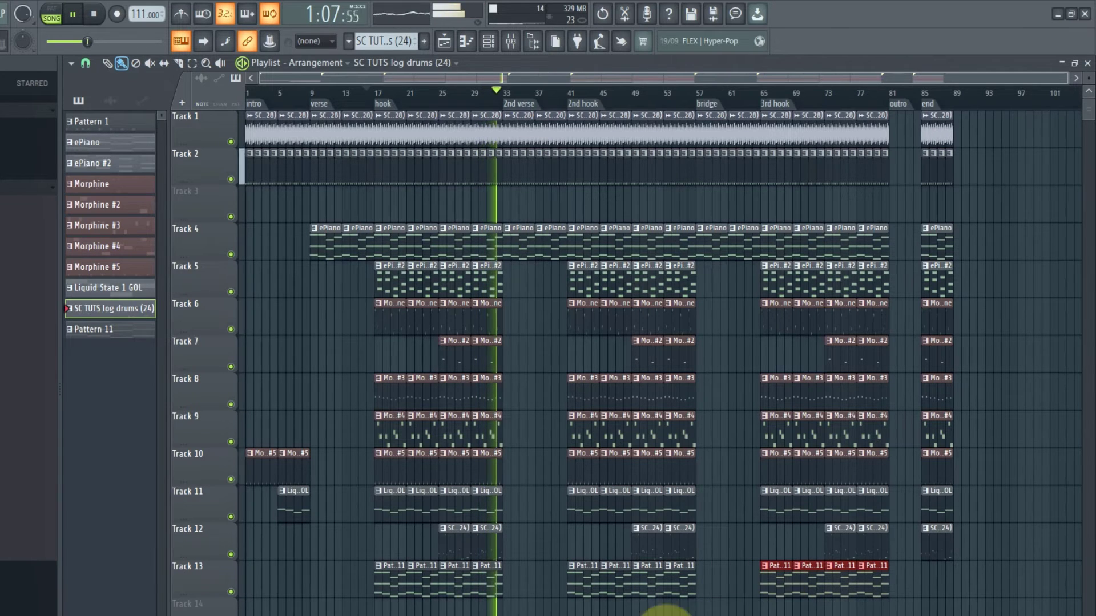
scroll(451, 611, up, 2)
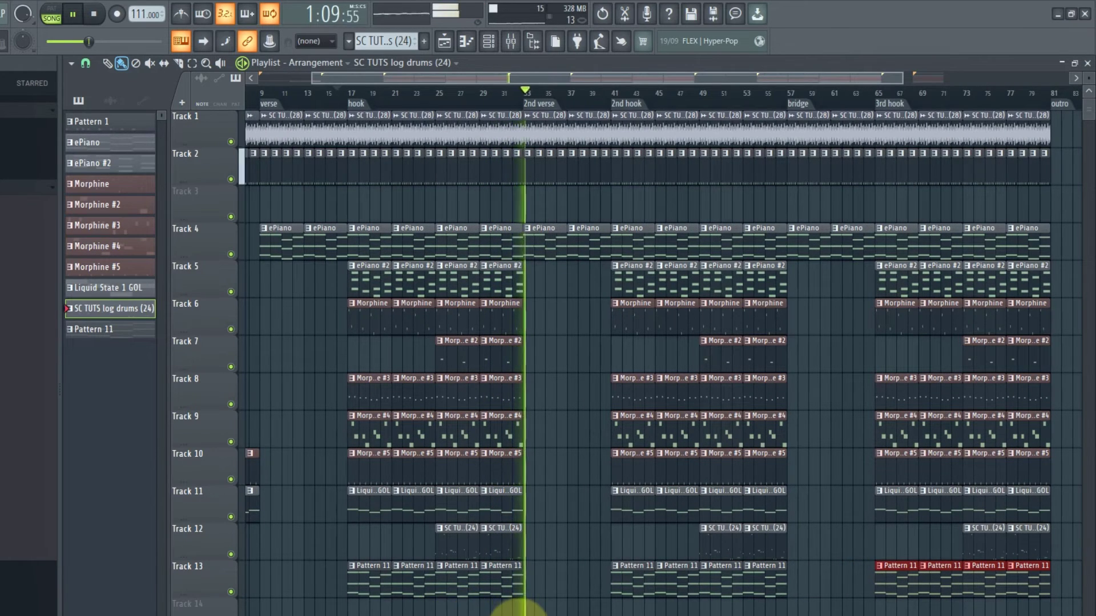
key(ctrl+s)
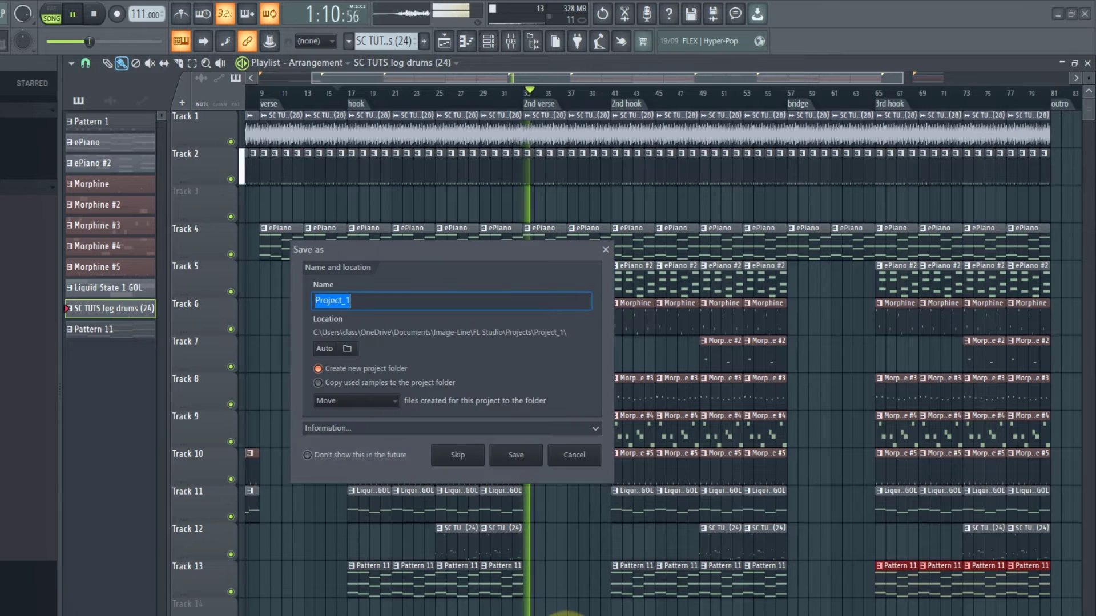
click(582, 462)
Fill the intro on track 13 with two Pattern 11 clips starting at bar 1, and play the song from the beginning.
scroll(452, 343, down, 2)
key(space)
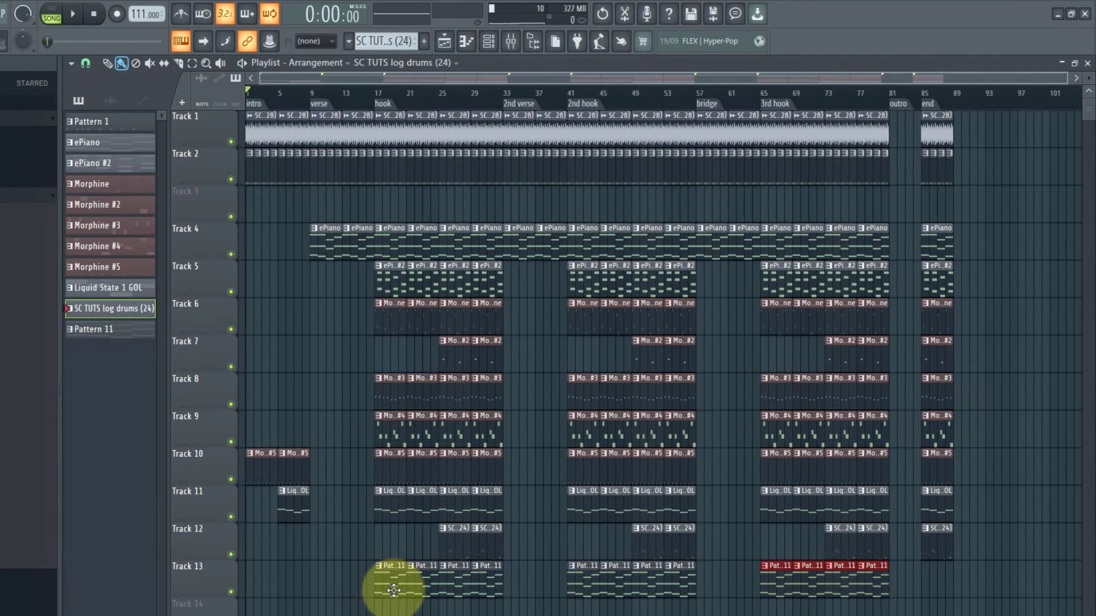
click(385, 594)
click(253, 596)
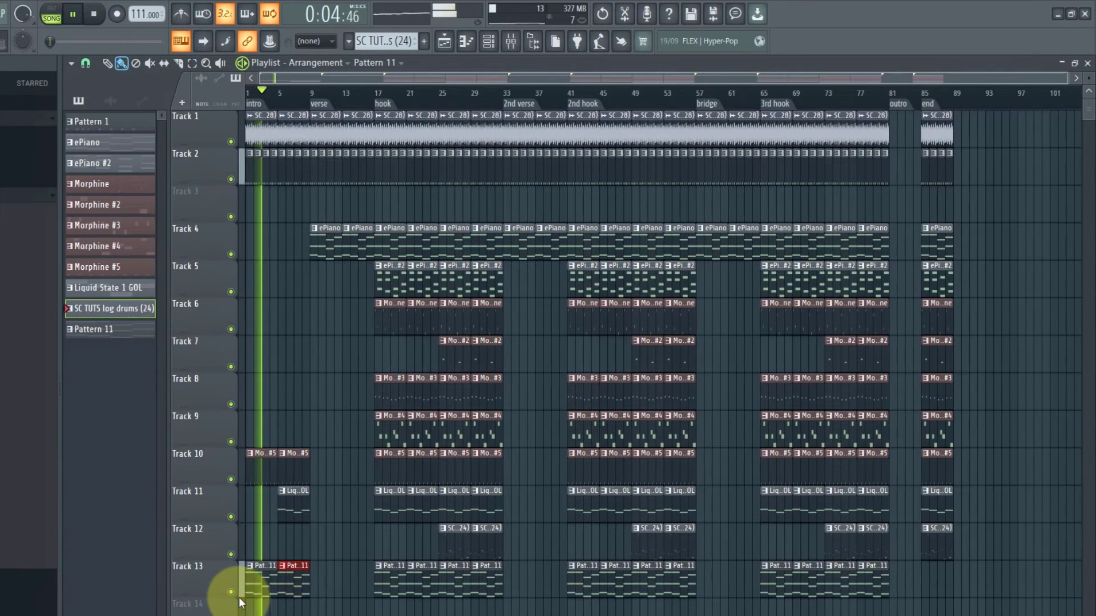
Listen through the arrangement from the intro to the end of the first hook, reviewing which clips play in each section.
scroll(238, 597, up, 2)
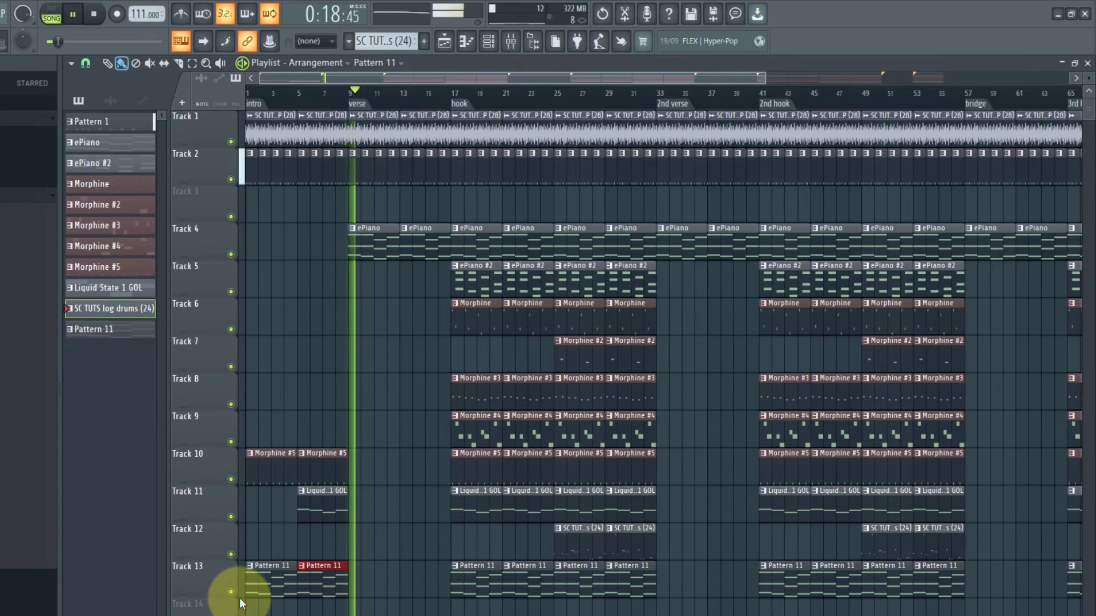
scroll(539, 614, down, 3)
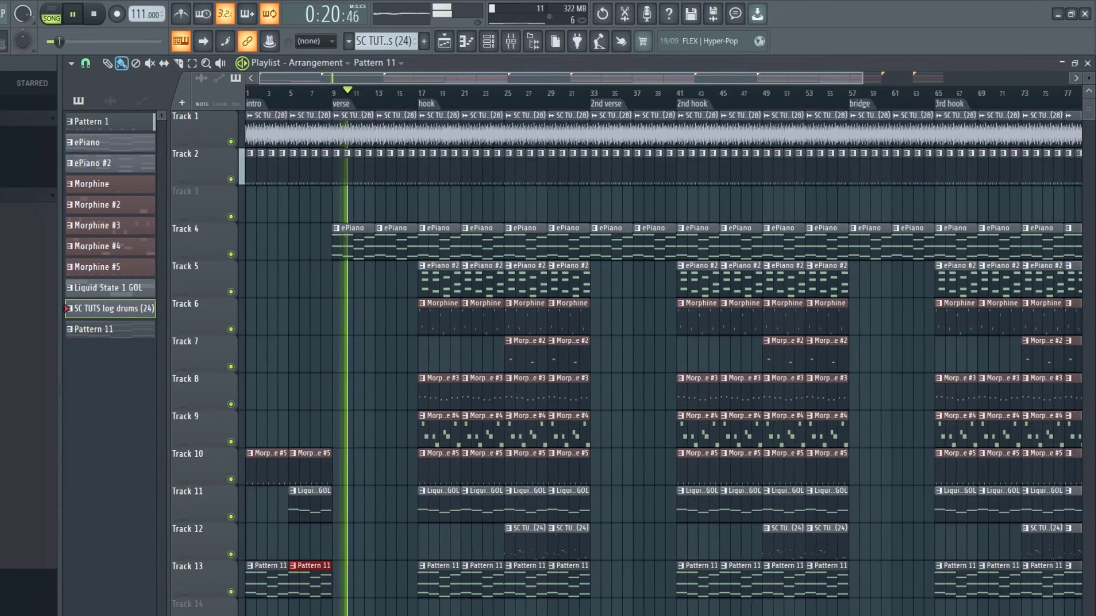
scroll(536, 613, down, 7)
scroll(471, 568, up, 1)
scroll(248, 286, up, 8)
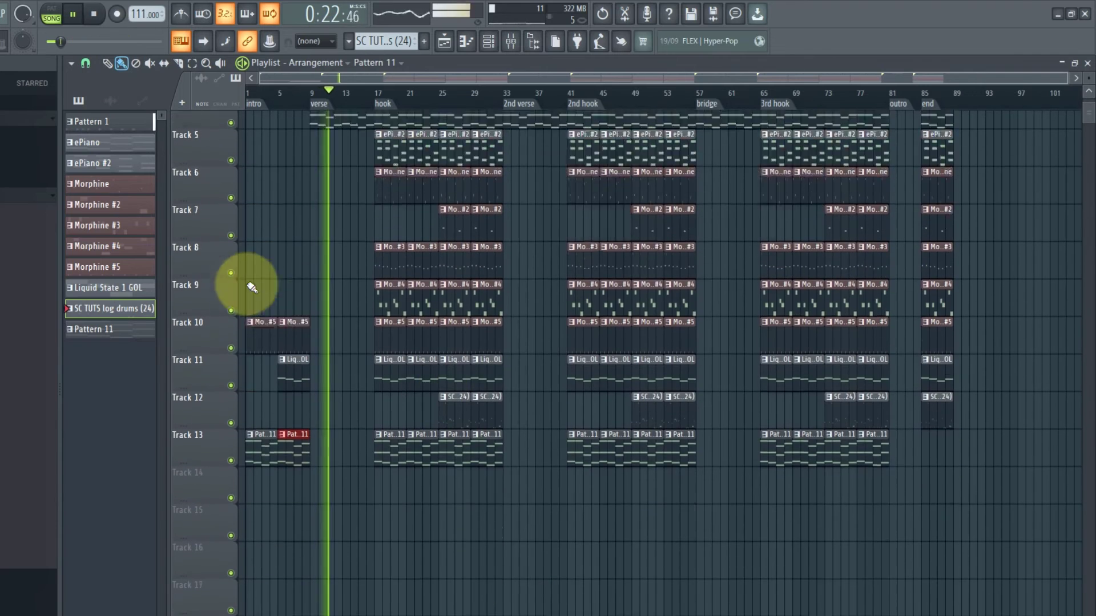
scroll(254, 285, up, 5)
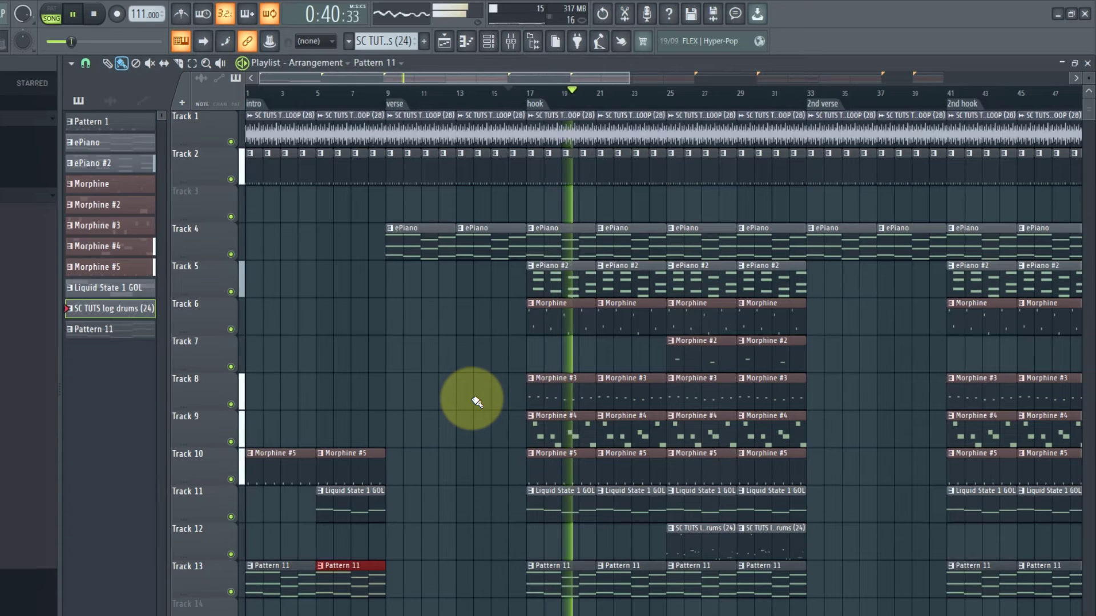
scroll(470, 405, down, 1)
scroll(371, 373, down, 2)
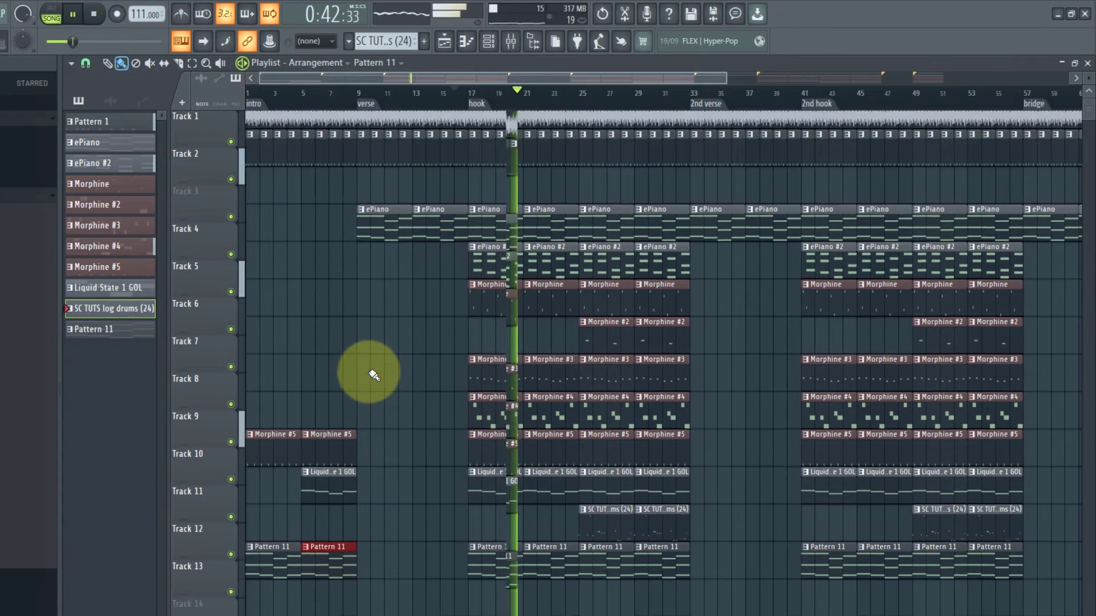
scroll(370, 374, up, 2)
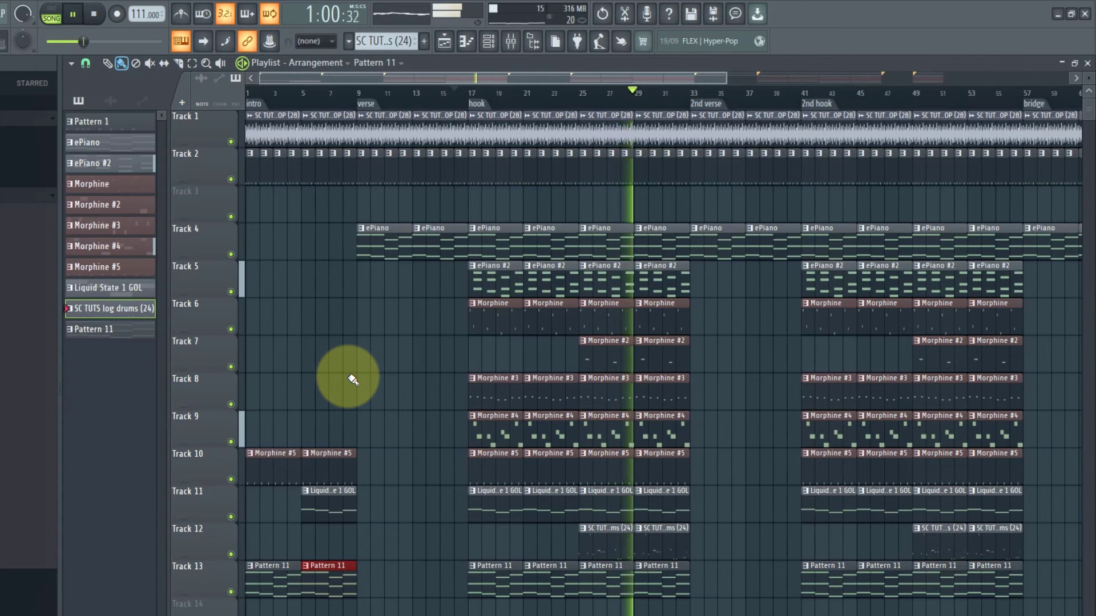
scroll(367, 394, down, 1)
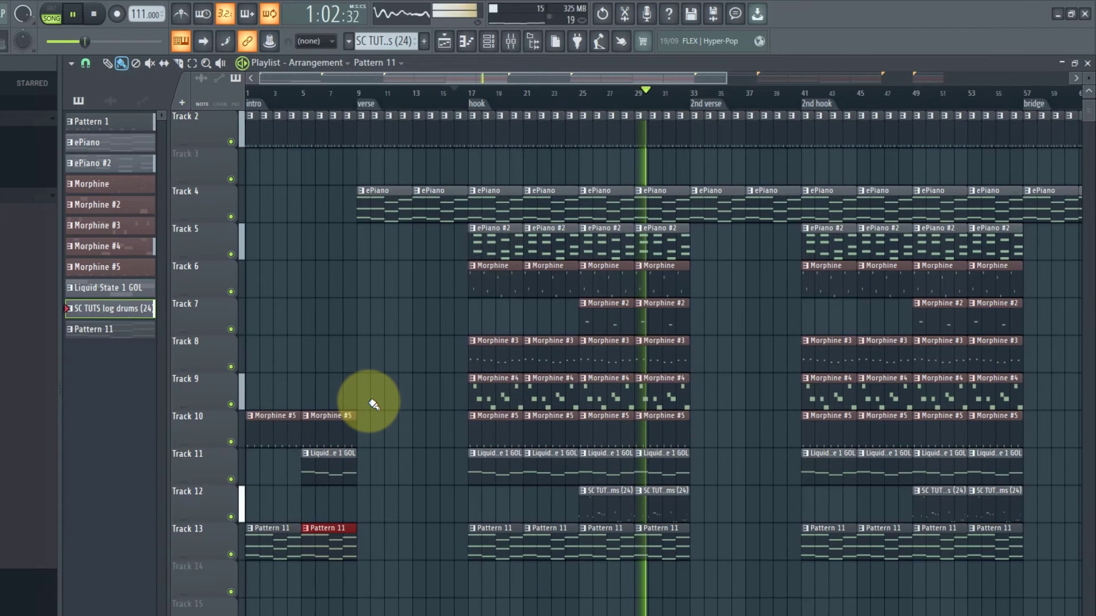
scroll(374, 404, up, 1)
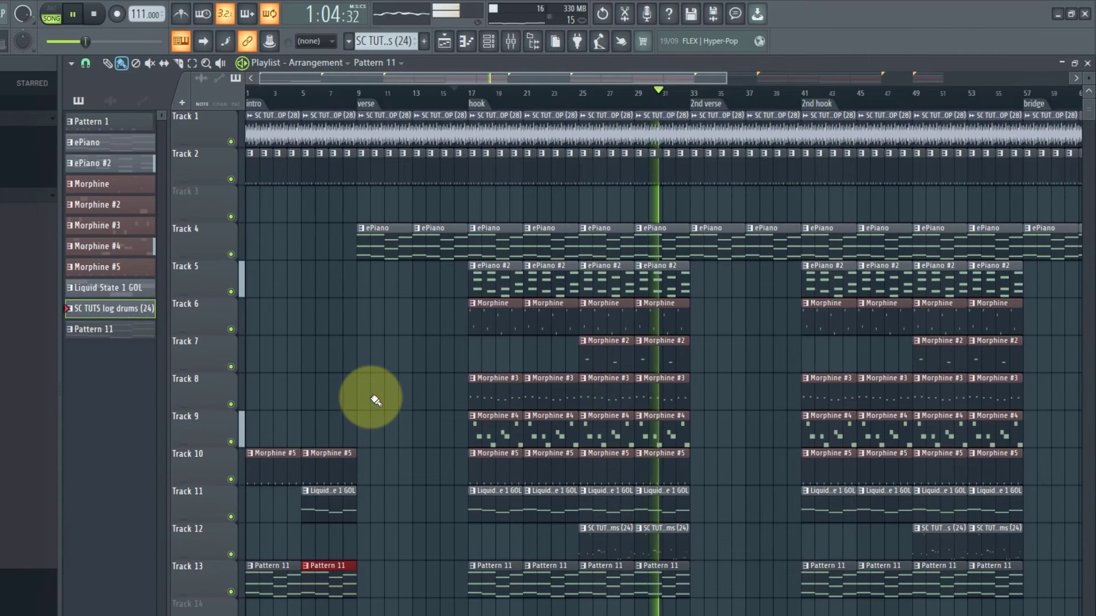
scroll(671, 565, down, 1)
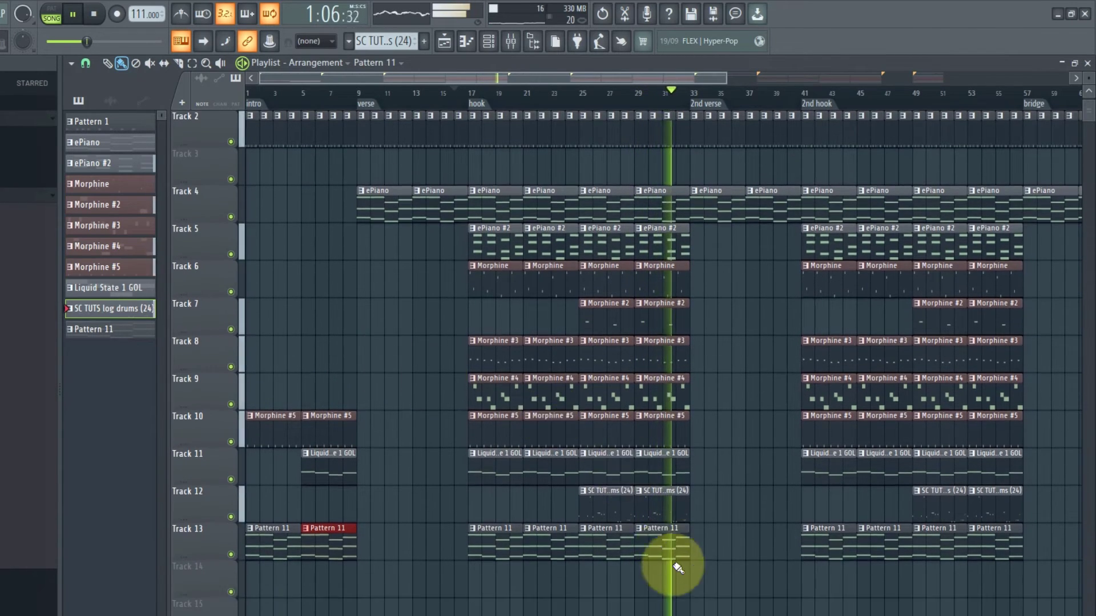
ctrl+scroll(682, 566, up, 2)
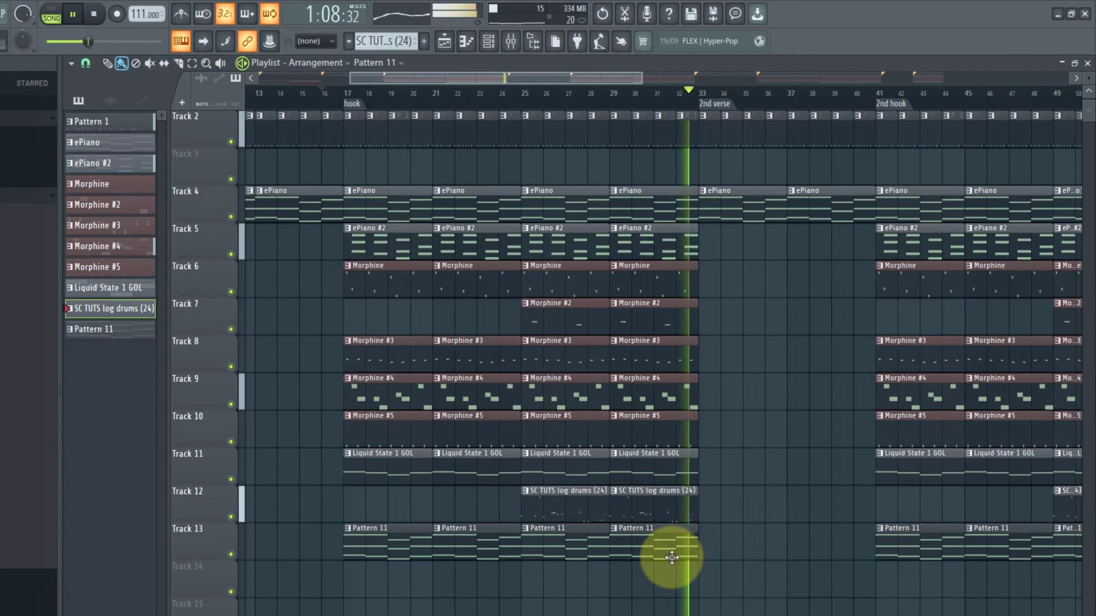
scroll(662, 557, down, 2)
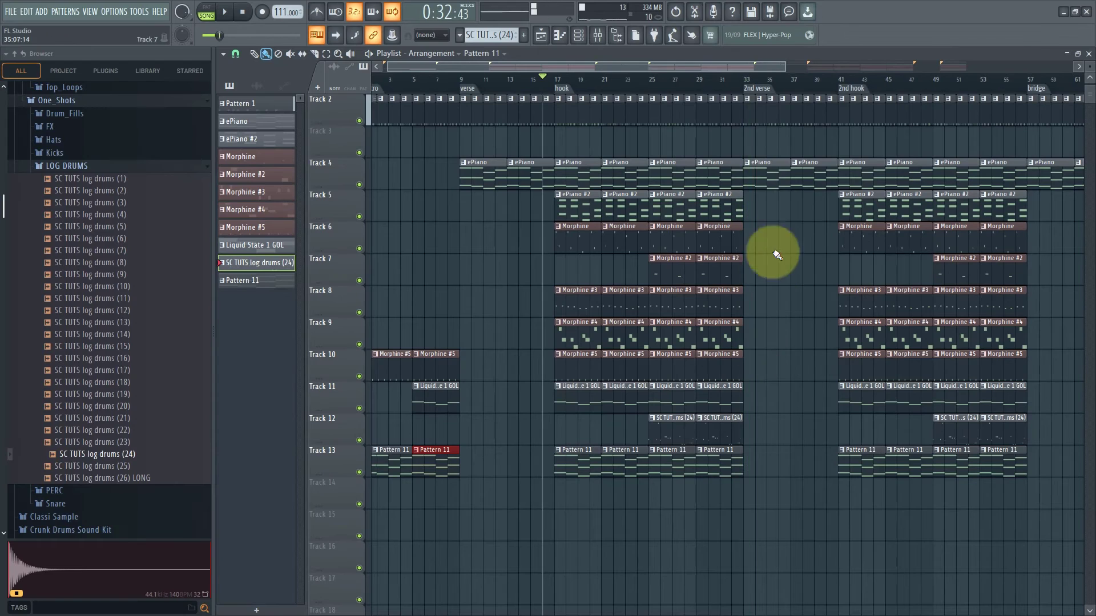
Place a Pattern 11 clip at bar 33 on track 14, where the 2nd verse starts, and make it a unique pattern.
click(736, 79)
ctrl+scroll(736, 506, up, 2)
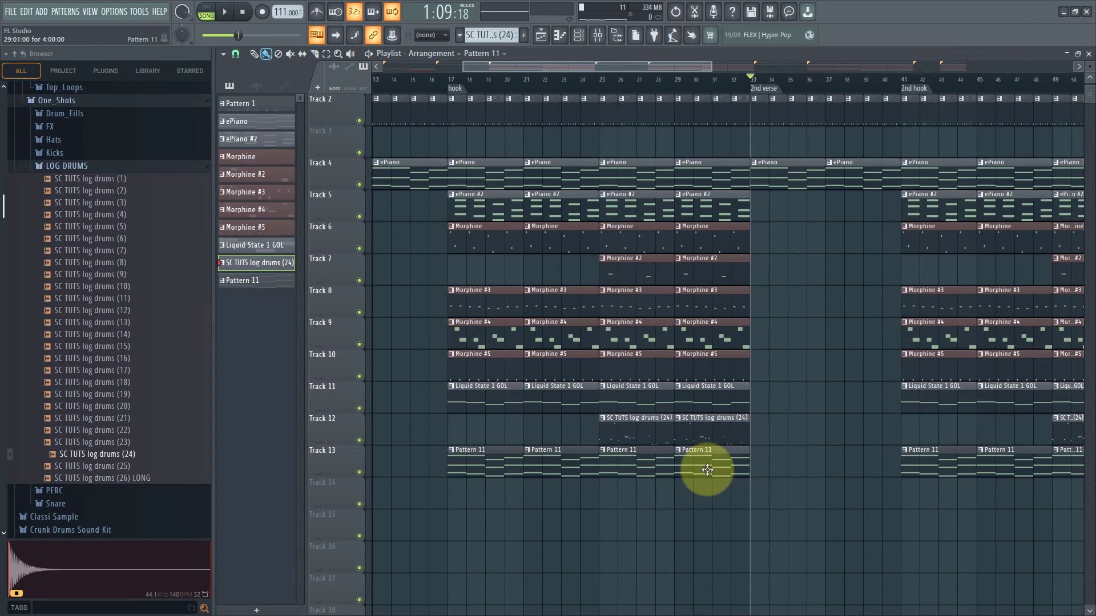
click(710, 467)
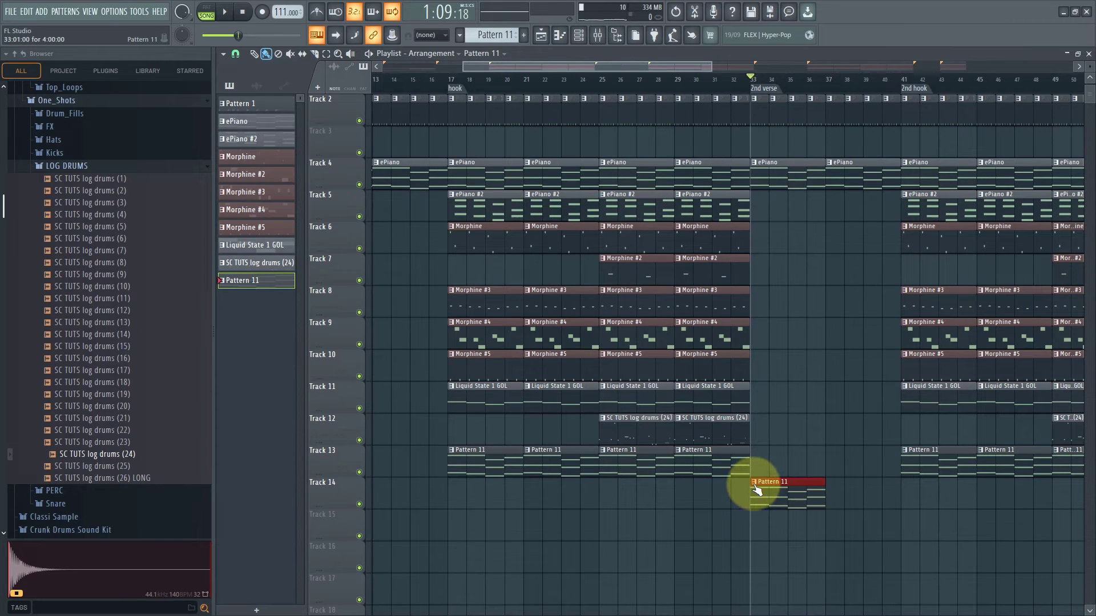
right_click(756, 490)
click(701, 512)
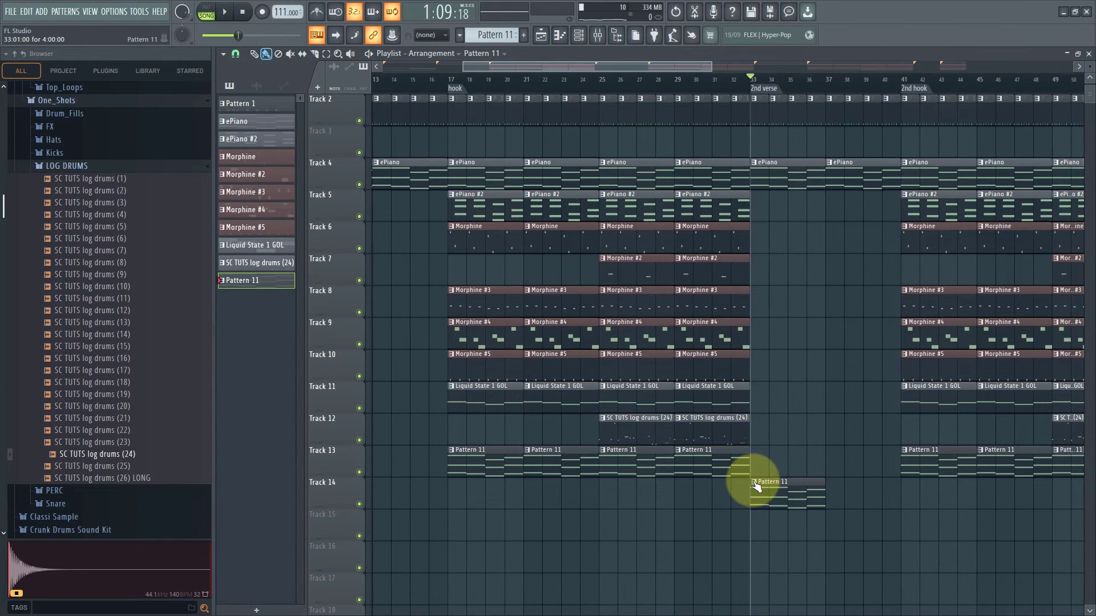
click(754, 483)
click(764, 535)
Delete the upper notes of every chord in Pattern 12, keeping only the lowest notes C4, B3, A3 and B3.
double_click(764, 491)
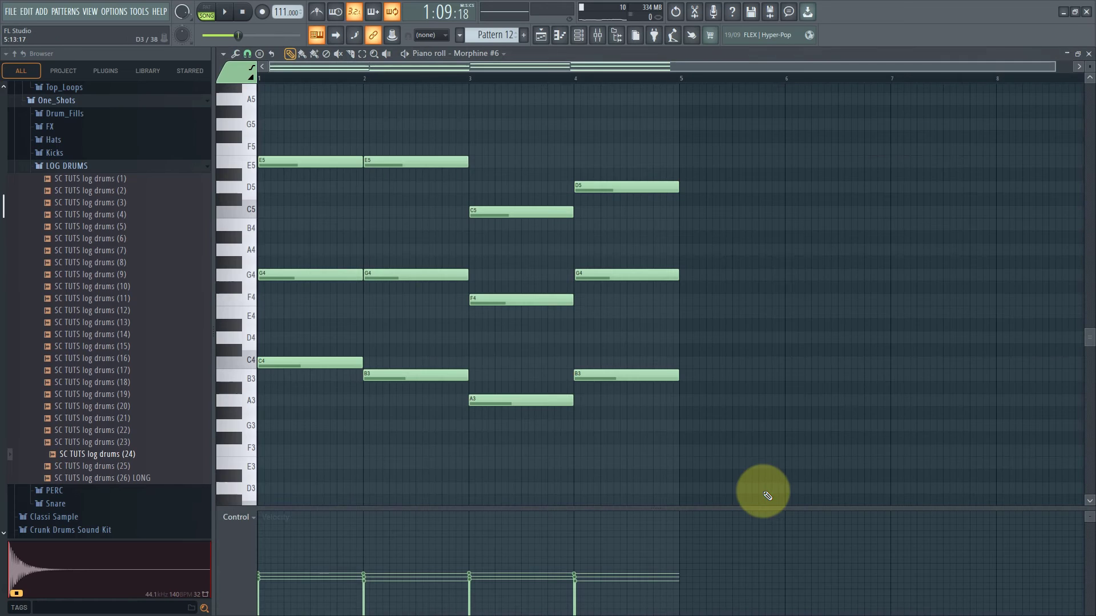
right_click(294, 271)
right_click(305, 163)
right_click(379, 172)
right_click(432, 293)
right_click(476, 318)
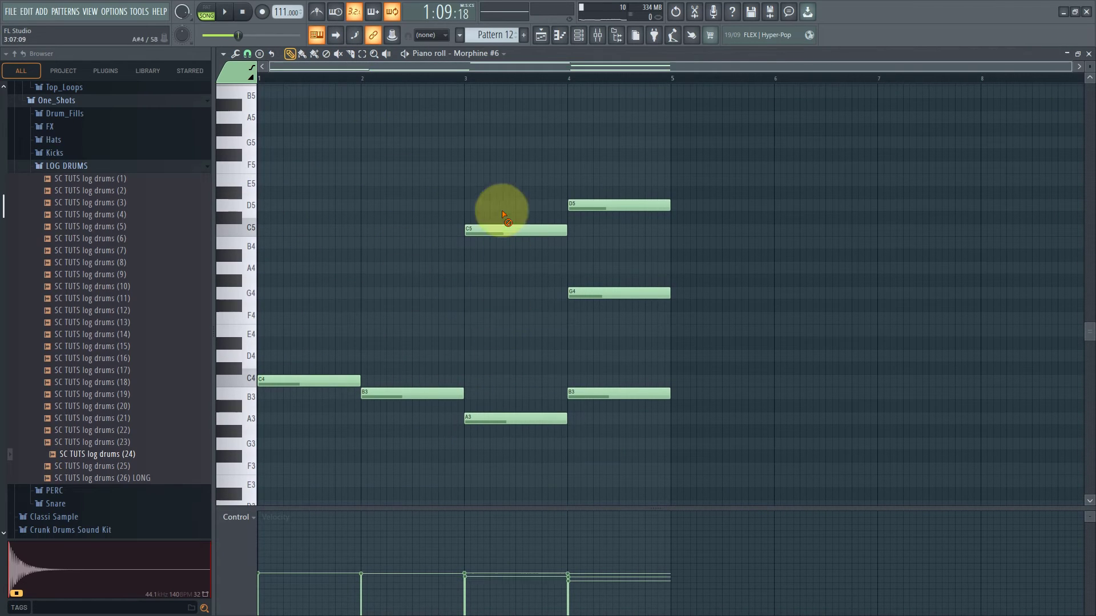
right_click(506, 230)
right_click(605, 206)
right_click(618, 294)
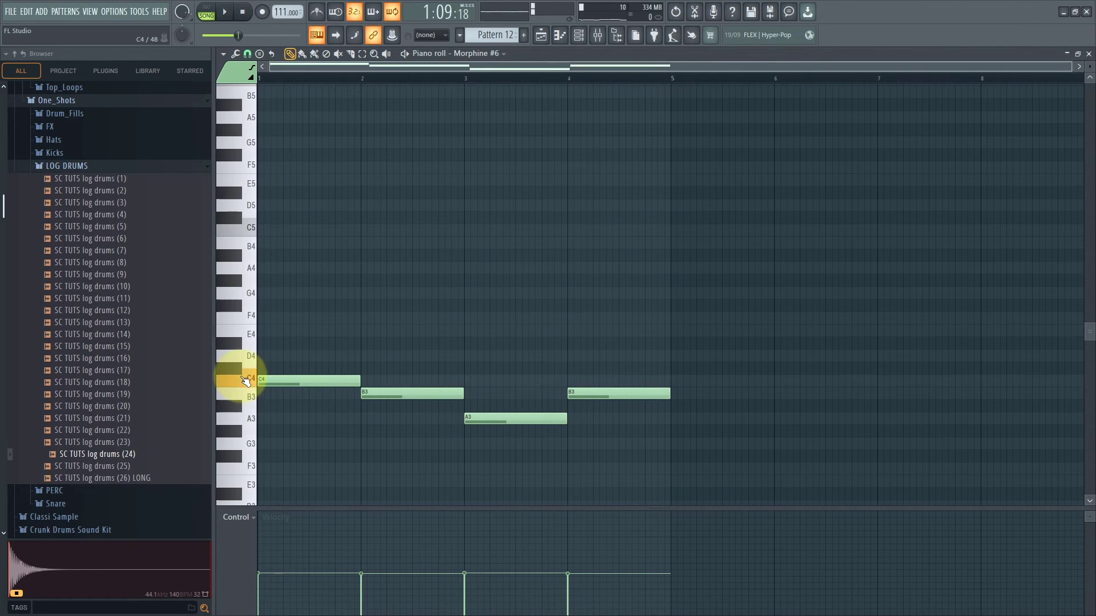
Play the 2nd verse in the playlist and repeat the Pattern 12 clip once on track 14 to fill the section.
click(540, 35)
key(space)
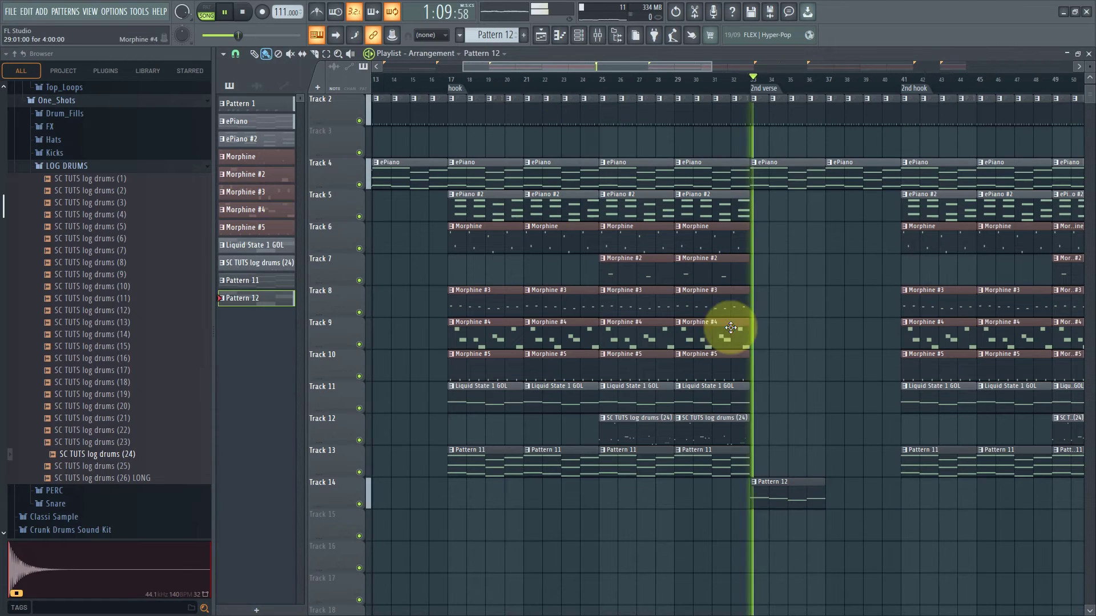
key(ctrl+b)
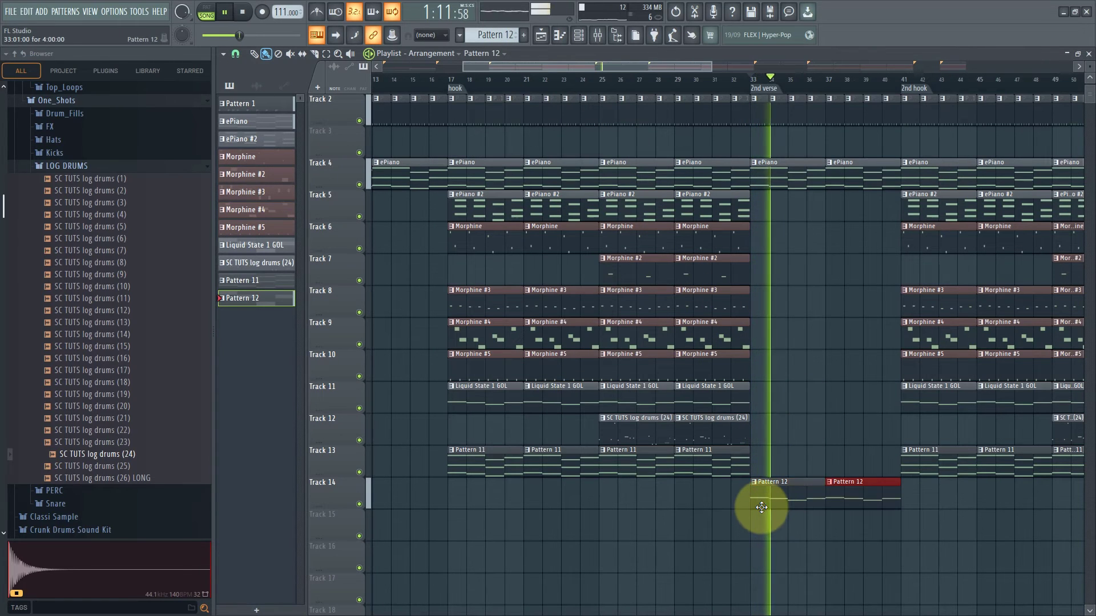
Raise the Pattern 12 notes by one octave and play the 2nd verse again in the playlist.
double_click(772, 498)
key(space)
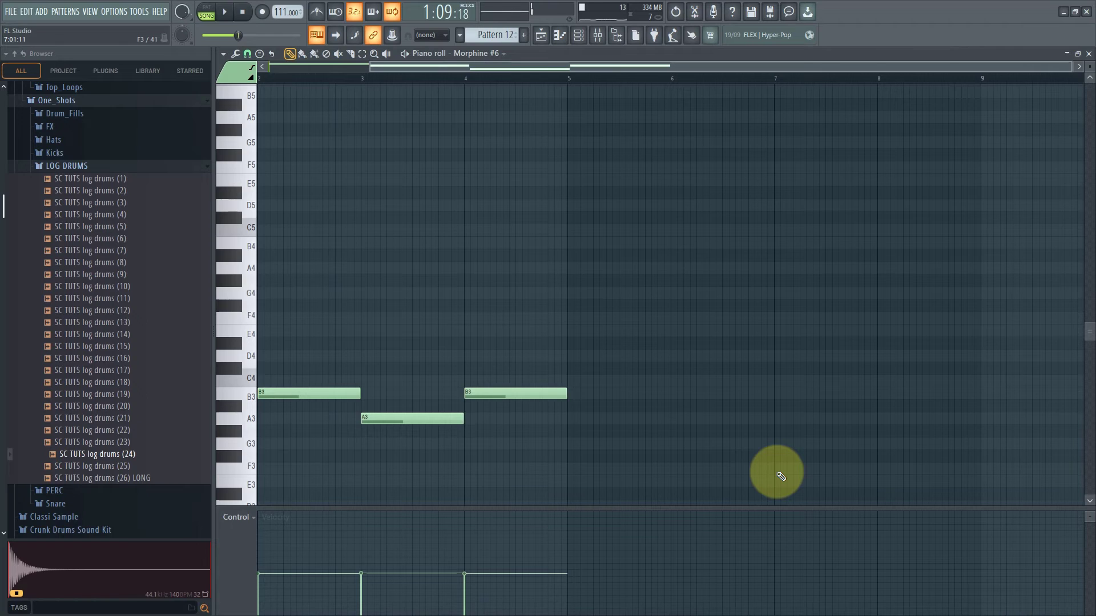
key(ctrl+Up)
key(space)
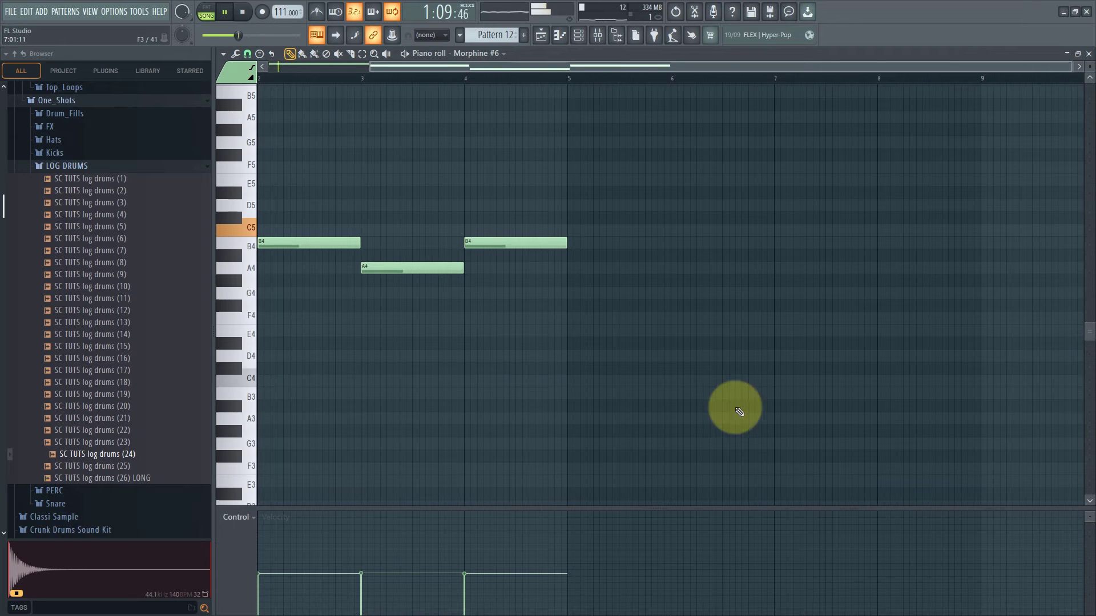
click(541, 35)
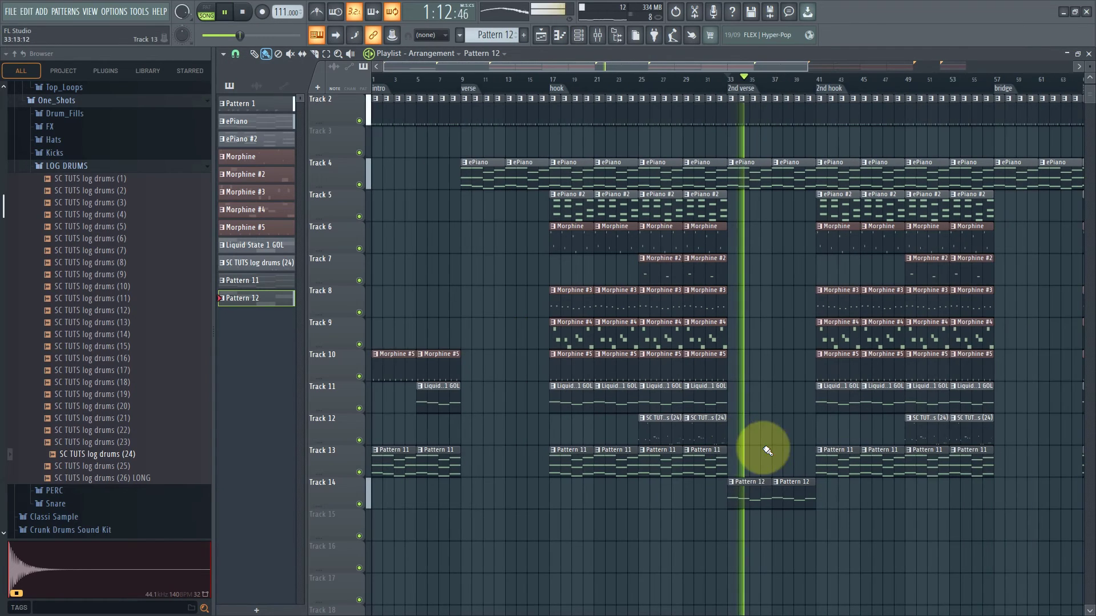
Select both Pattern 12 clips, listen from the 2nd verse into the 2nd hook, and set the playback position just before the bridge.
scroll(760, 463, down, 2)
scroll(737, 505, down, 1)
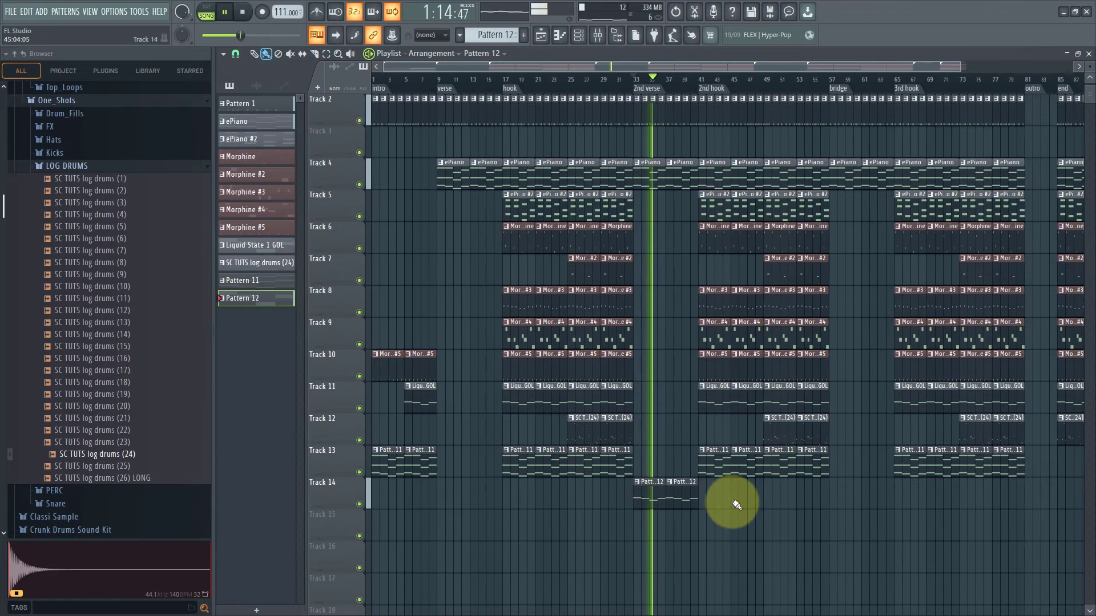
drag(713, 505, 636, 502)
scroll(627, 507, down, 2)
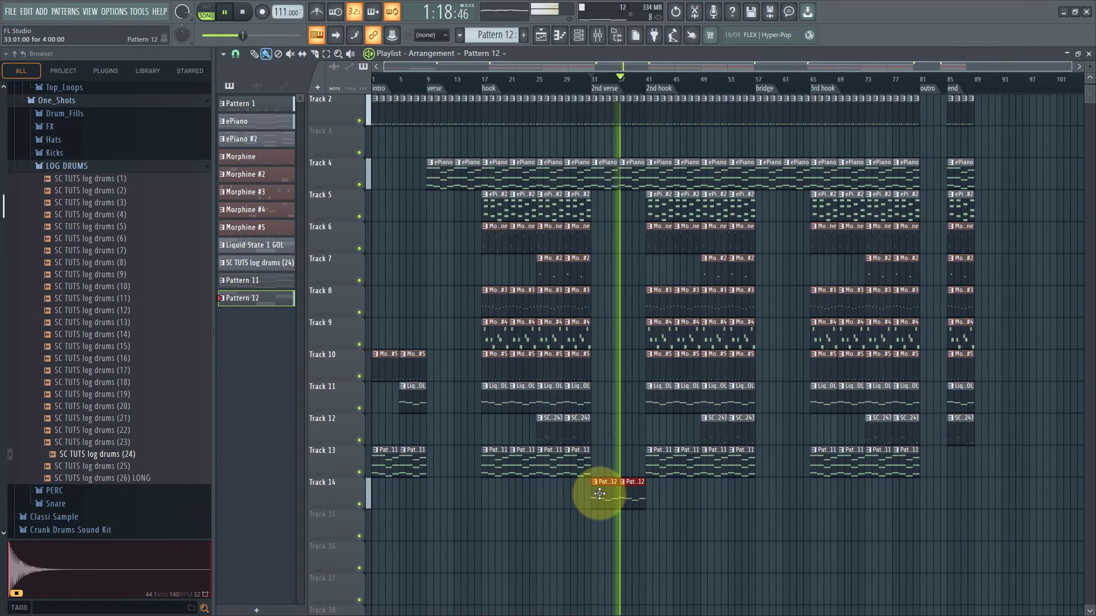
scroll(596, 482, up, 1)
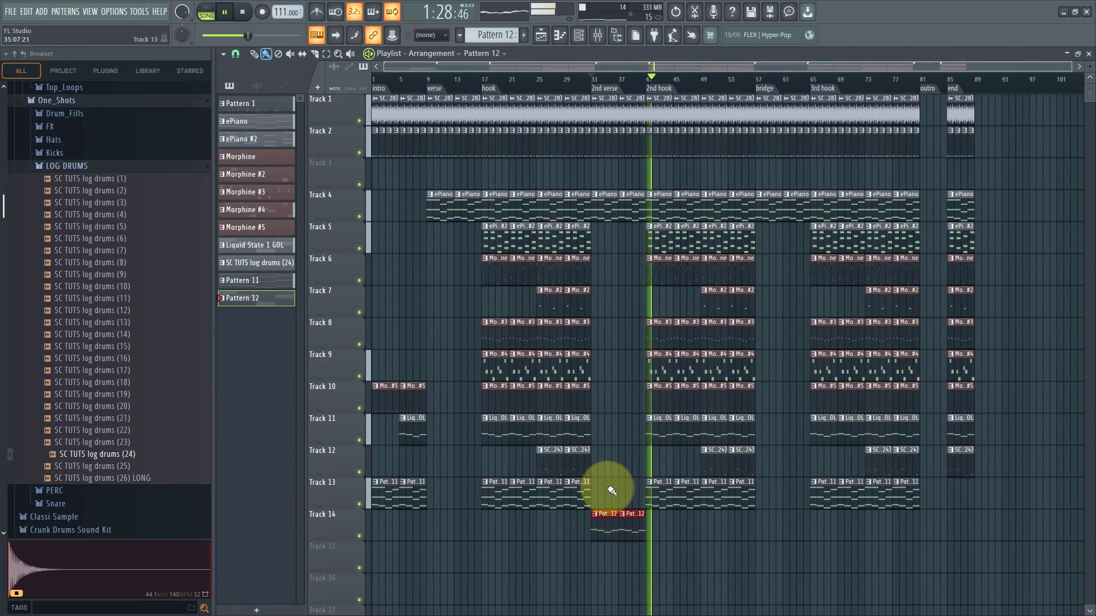
click(612, 491)
click(647, 387)
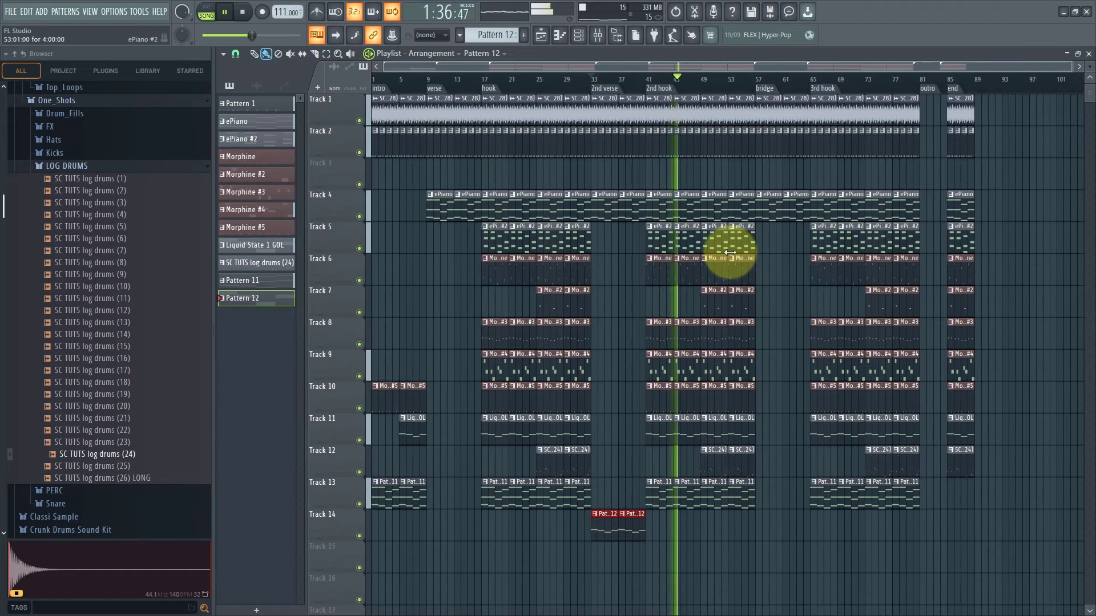
click(749, 90)
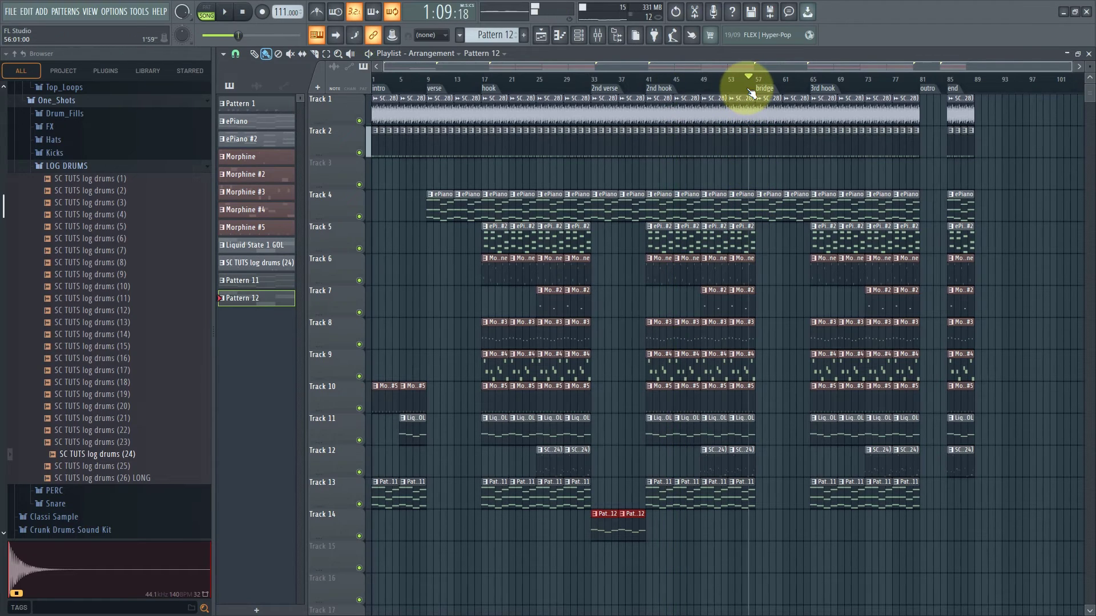
Play the end of the 2nd hook into the start of the bridge.
key(space)
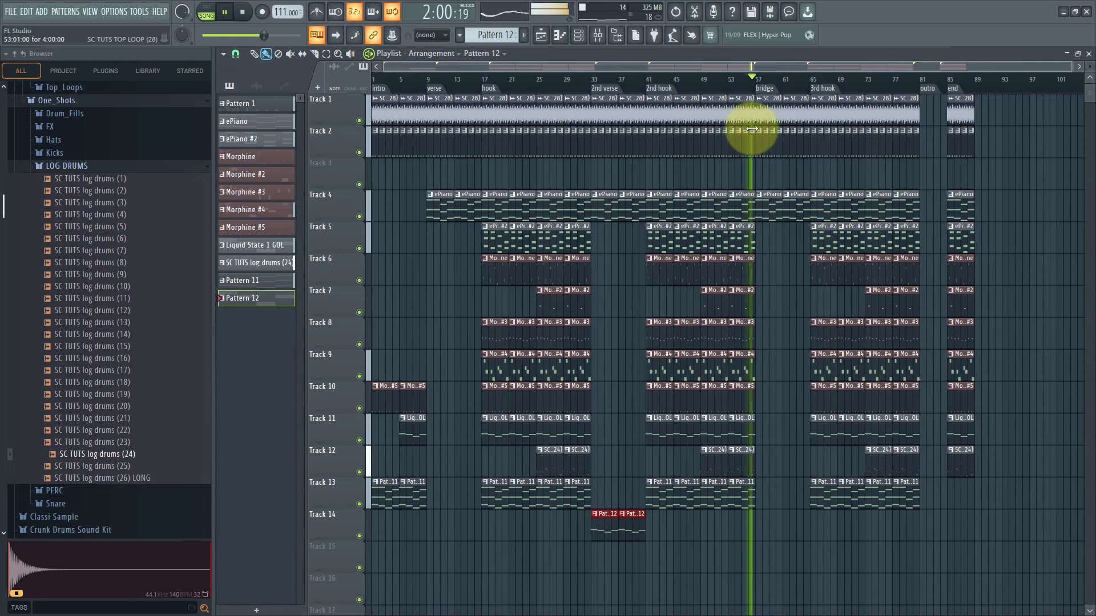
scroll(742, 372, up, 3)
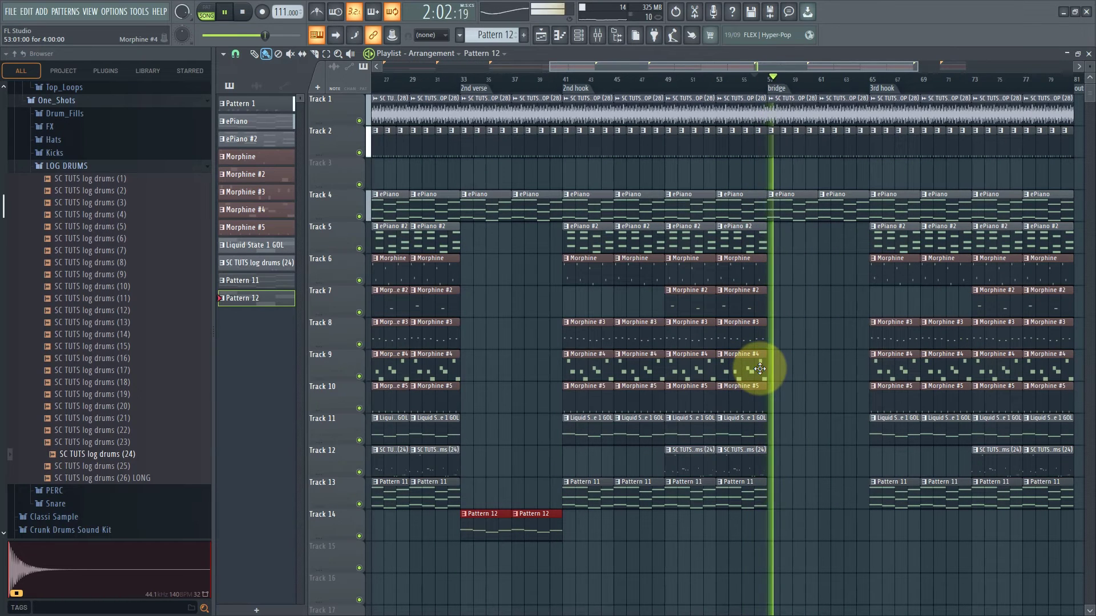
key(space)
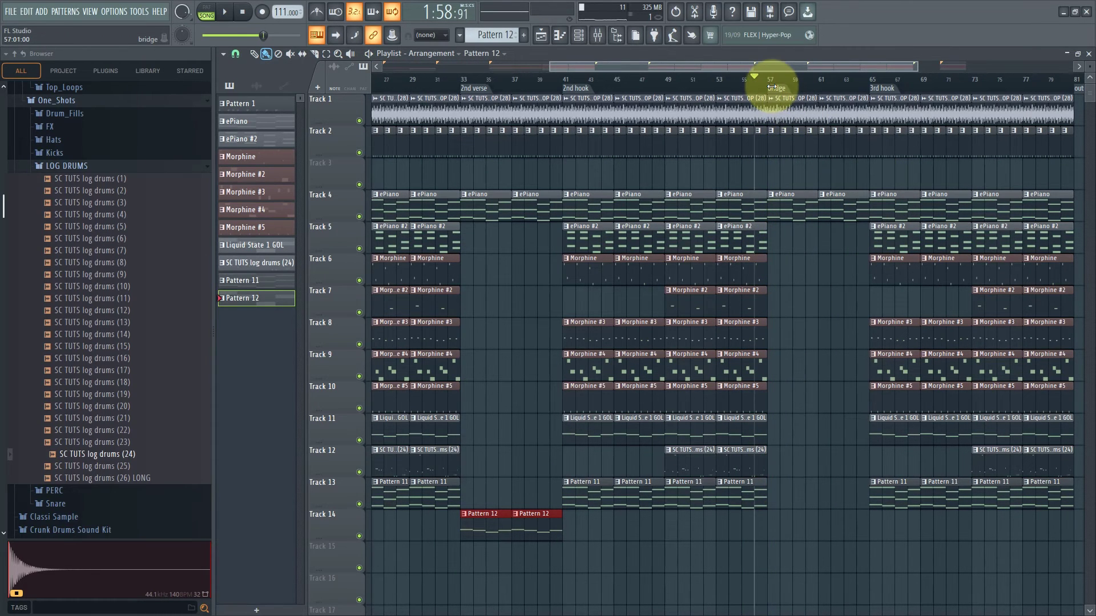
Remove the Pattern 1 clips on track 2 across the bridge and play from just before it.
scroll(746, 274, down, 4)
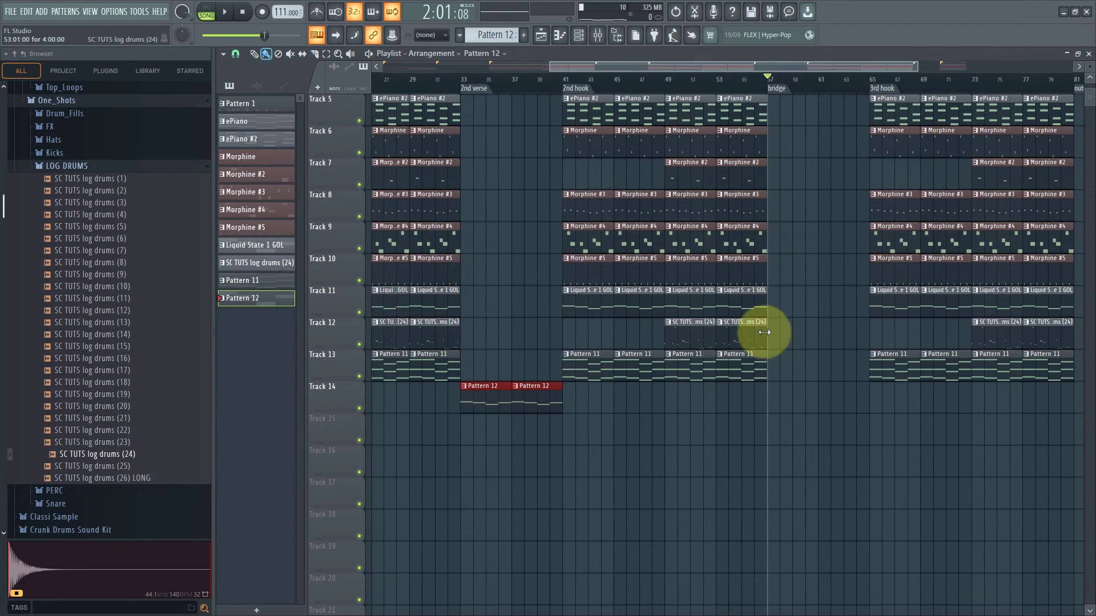
scroll(759, 379, up, 2)
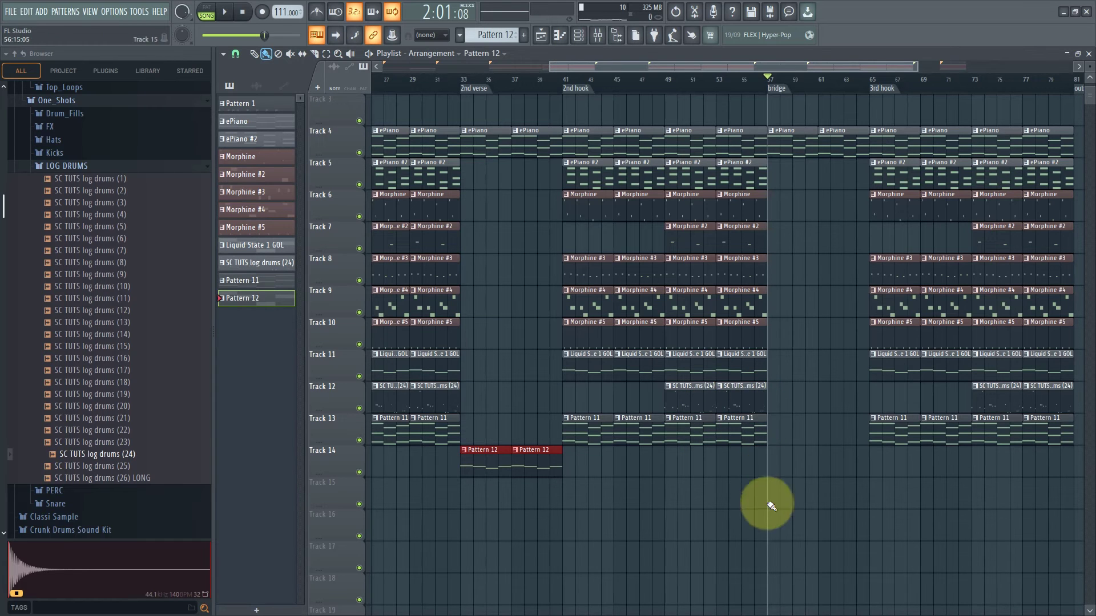
scroll(770, 102, up, 2)
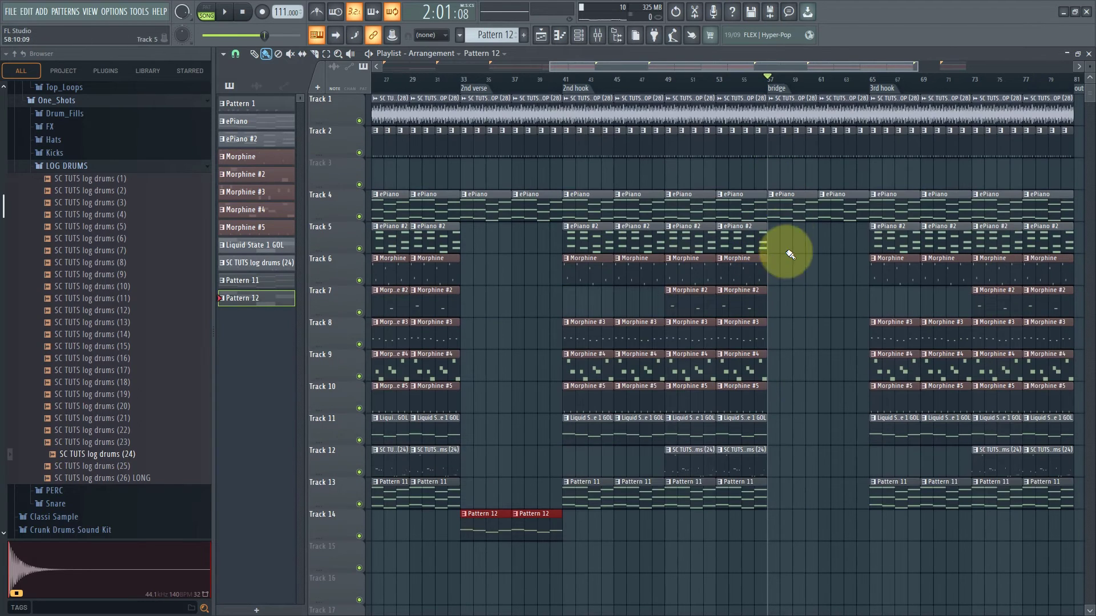
scroll(795, 246, down, 1)
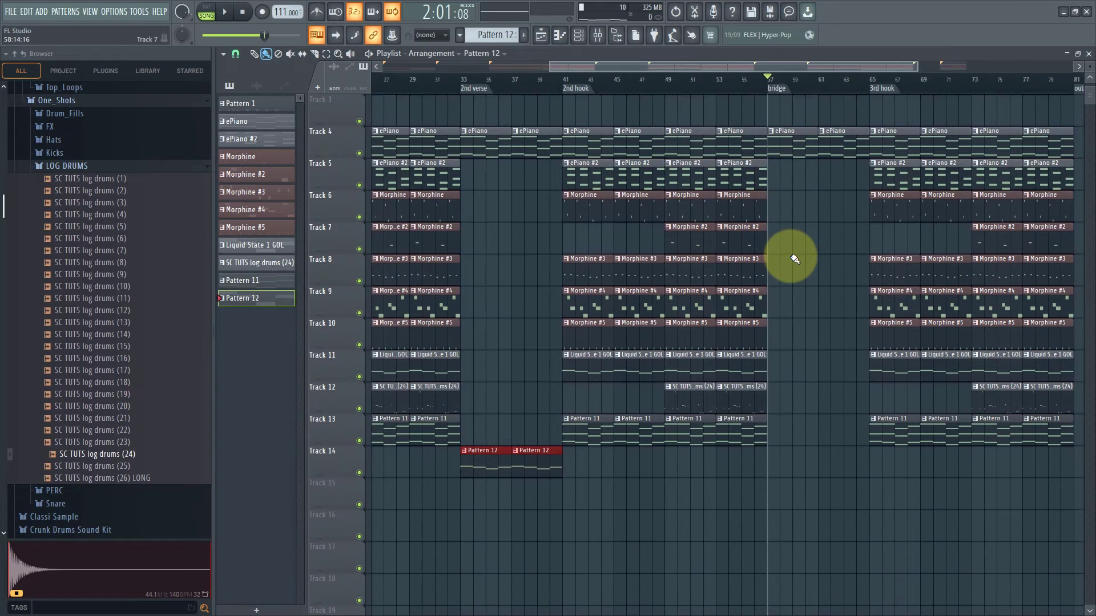
scroll(796, 251, up, 1)
click(750, 87)
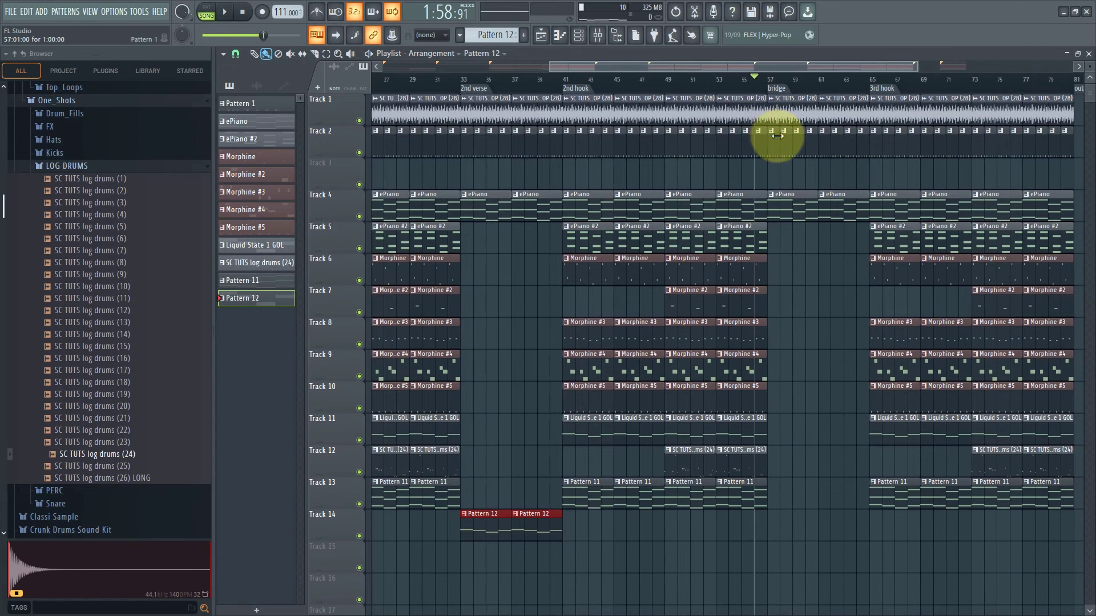
key(space)
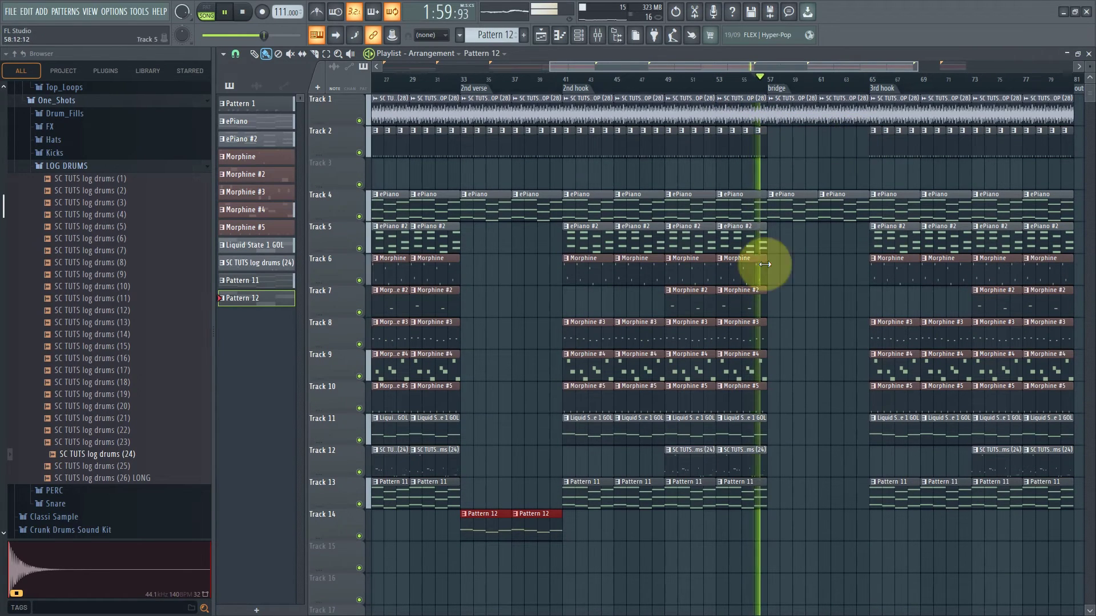
Duplicate the last Pattern 11 clip of the 2nd hook twice on track 13 to fill the bridge.
click(734, 482)
key(ctrl+b)
key(ctrl+b)
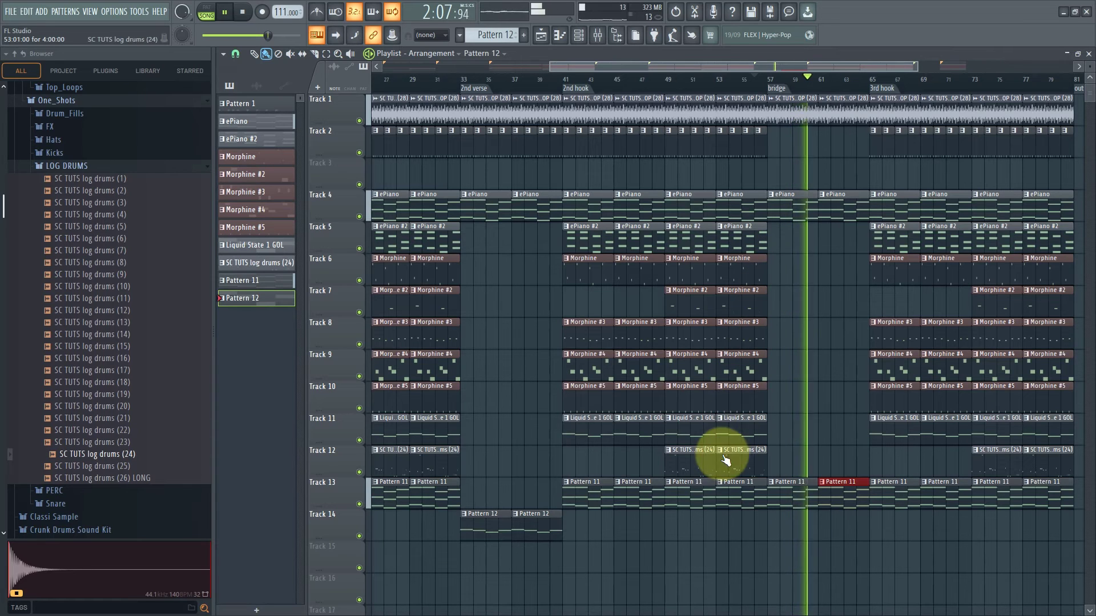
Place a Morphine clip on track 6 and a Morphine #2 clip on track 7 at bar 61 of the bridge.
click(746, 279)
click(822, 277)
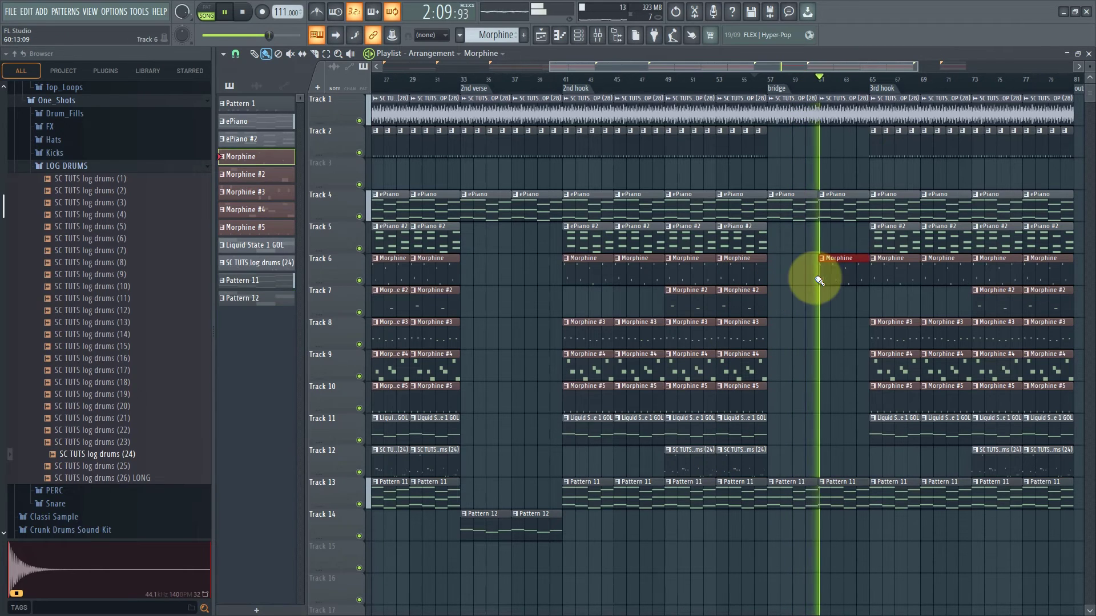
click(757, 297)
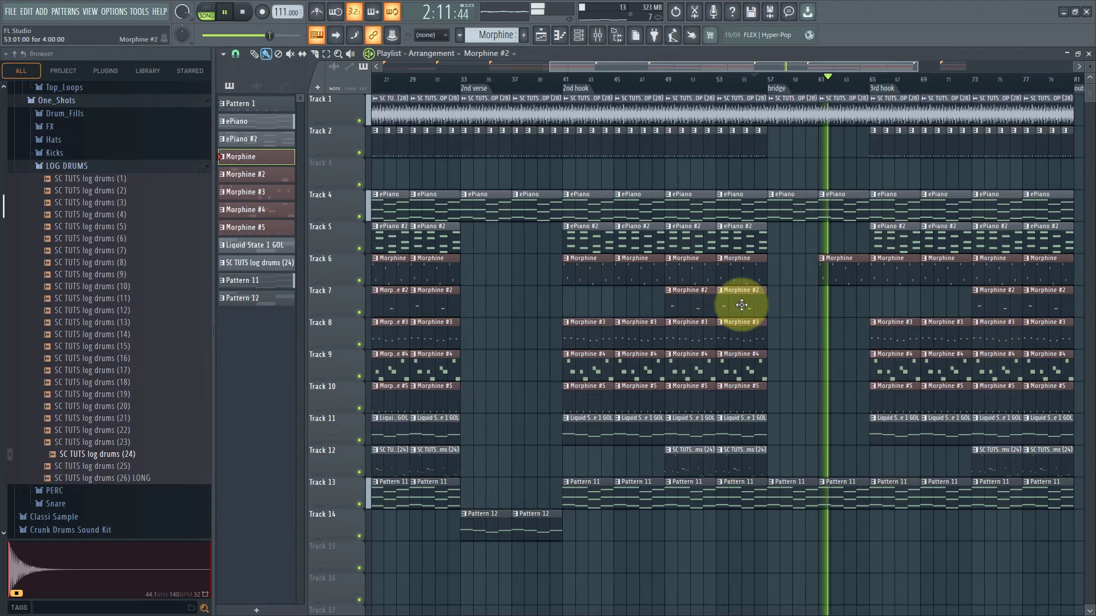
click(822, 306)
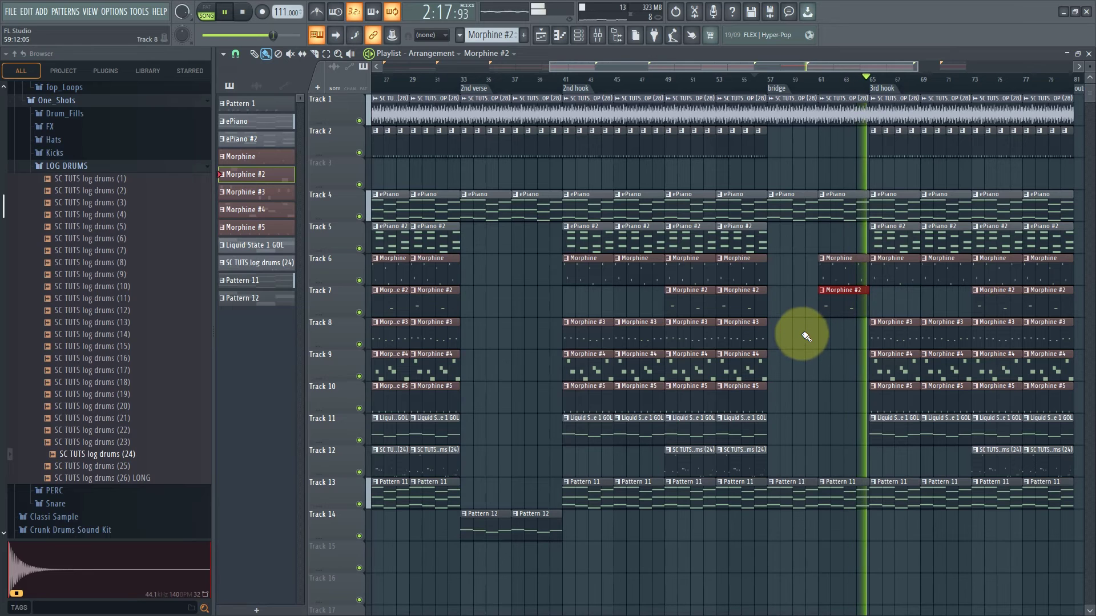
Listen from the bridge into the 3rd hook, stop, and return the playback position to the start of the song.
scroll(820, 331, down, 3)
scroll(818, 331, down, 1)
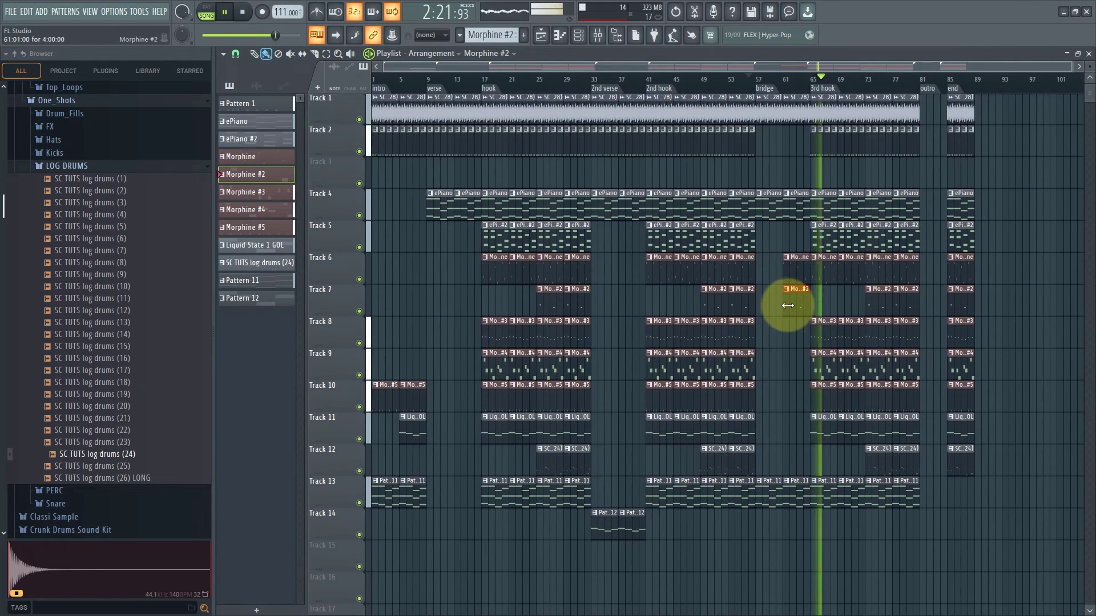
key(space)
scroll(764, 342, down, 2)
scroll(764, 331, up, 2)
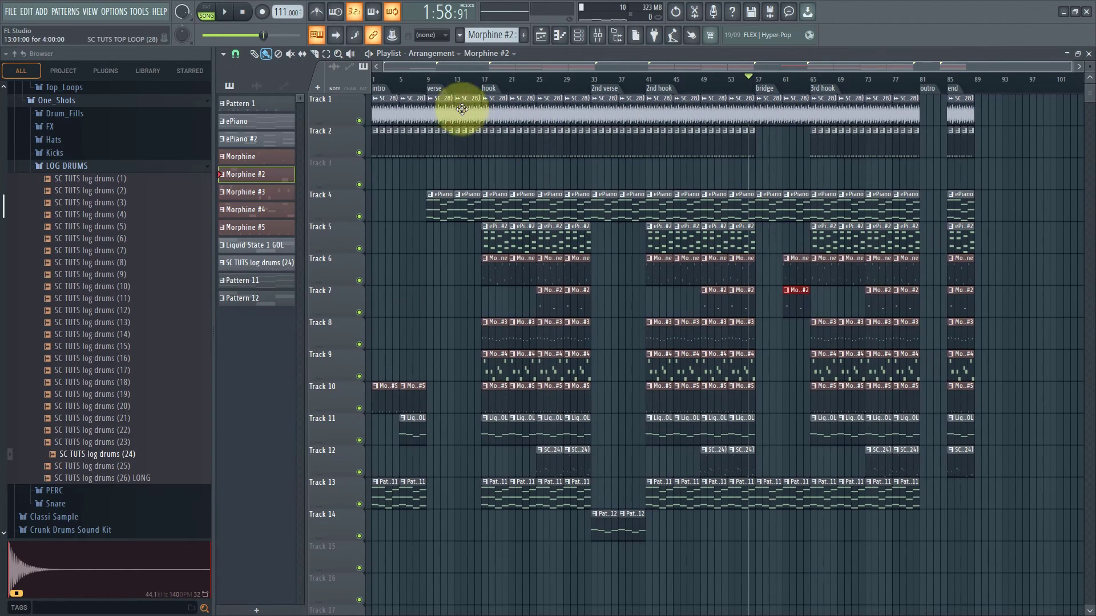
drag(399, 83, 239, 85)
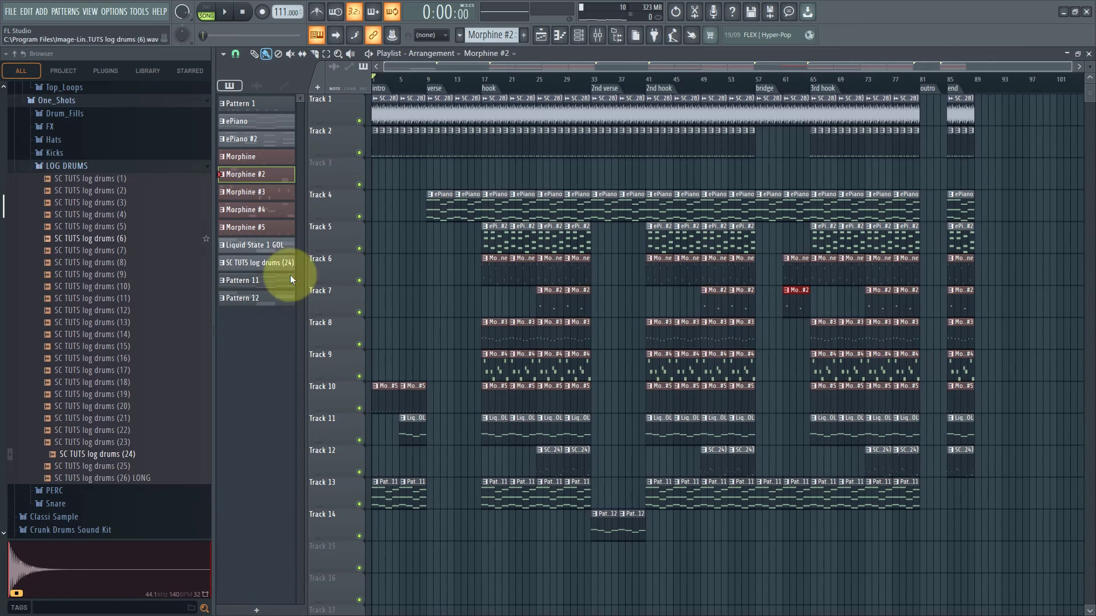
scroll(539, 318, down, 2)
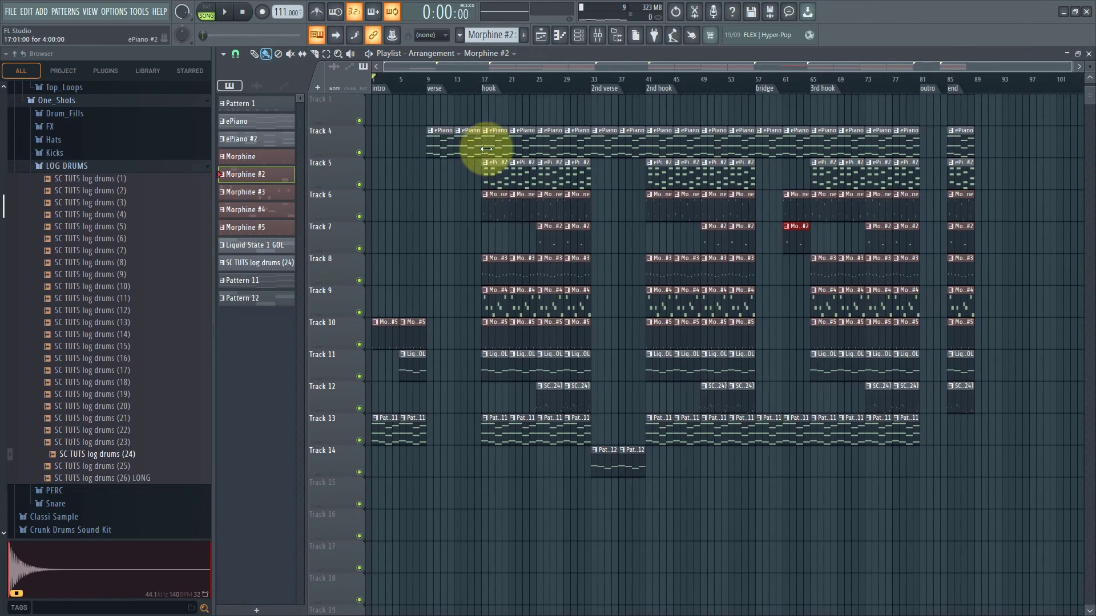
scroll(428, 171, up, 2)
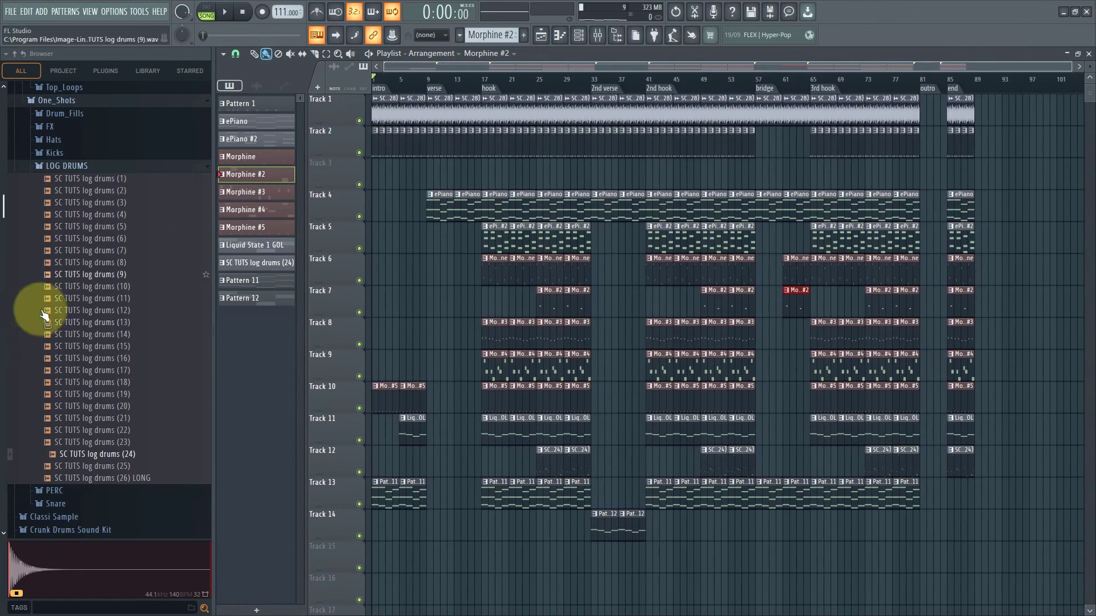
Audition SFX SC TUTS (40) from the Amapiano kit's FX one-shots and place it on track 15 at bar 16, before the first hook.
scroll(46, 319, down, 5)
scroll(51, 337, up, 10)
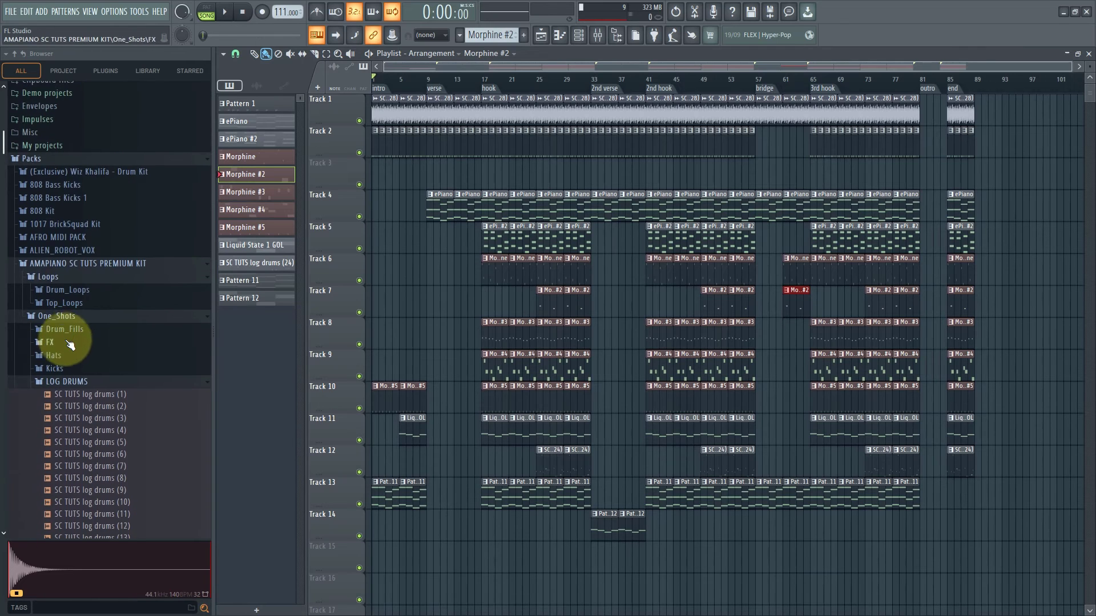
click(63, 346)
scroll(61, 360, down, 4)
click(77, 297)
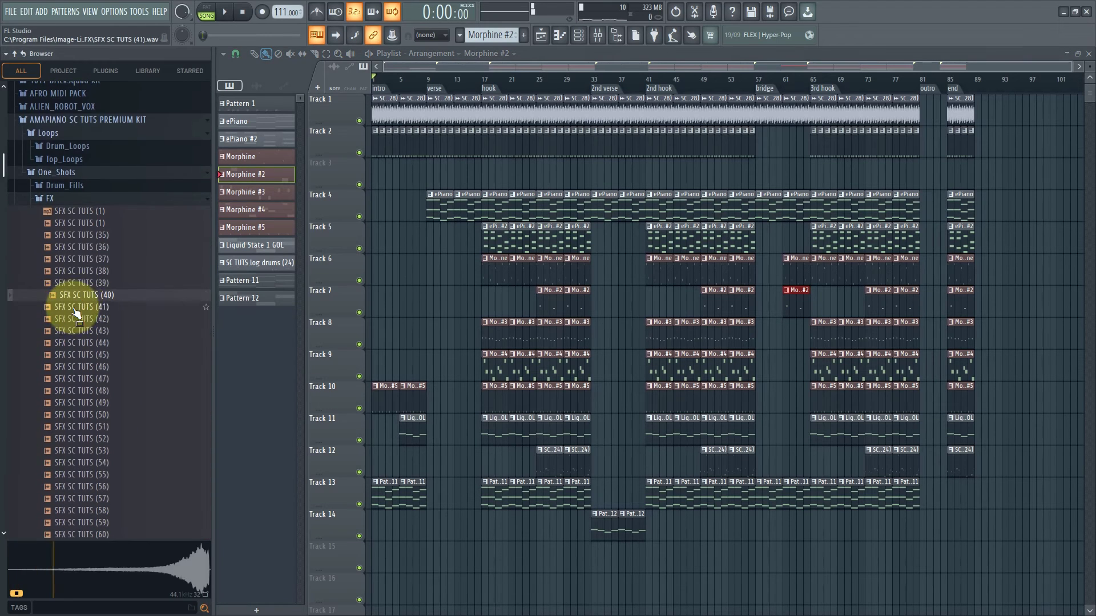
drag(91, 298, 166, 345)
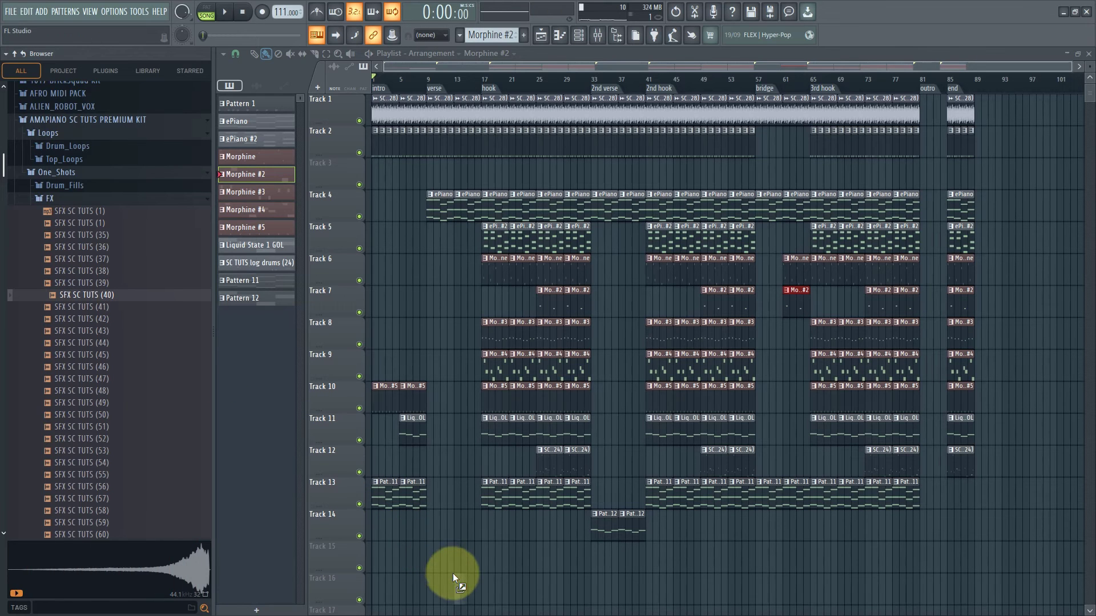
Time-stretch the SFX SC TUTS (40) clip to 1 bar using Stretch mode.
scroll(474, 562, up, 5)
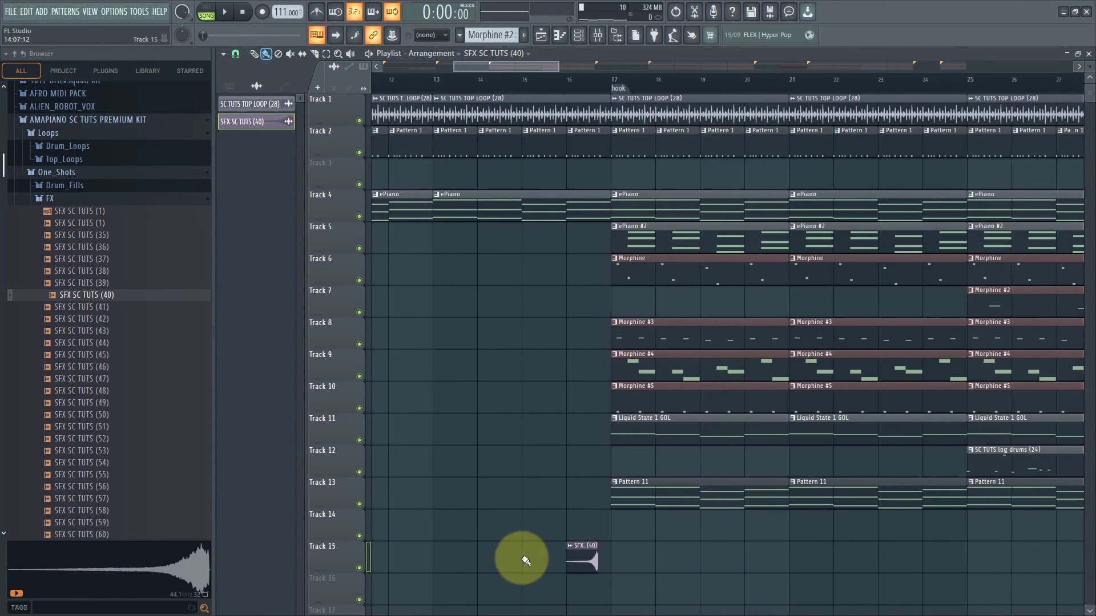
scroll(580, 568, down, 3)
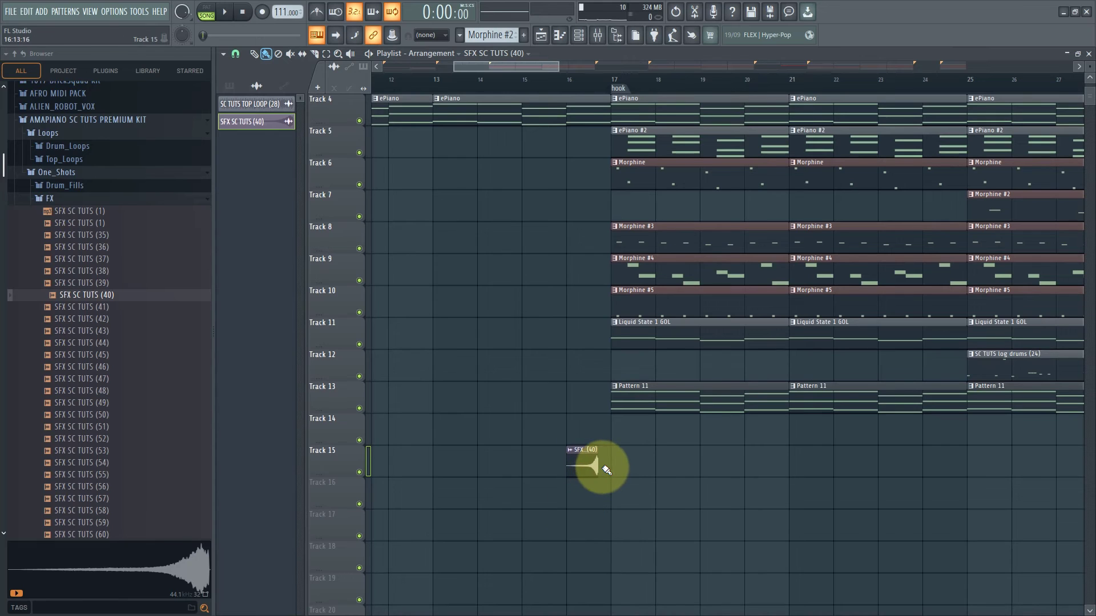
double_click(584, 467)
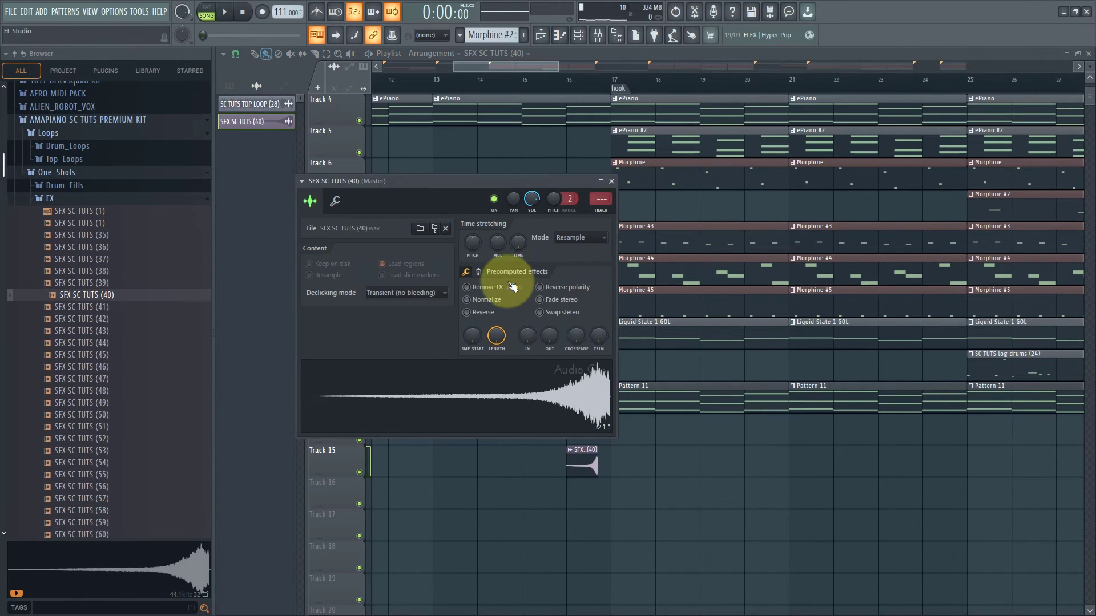
right_click(517, 247)
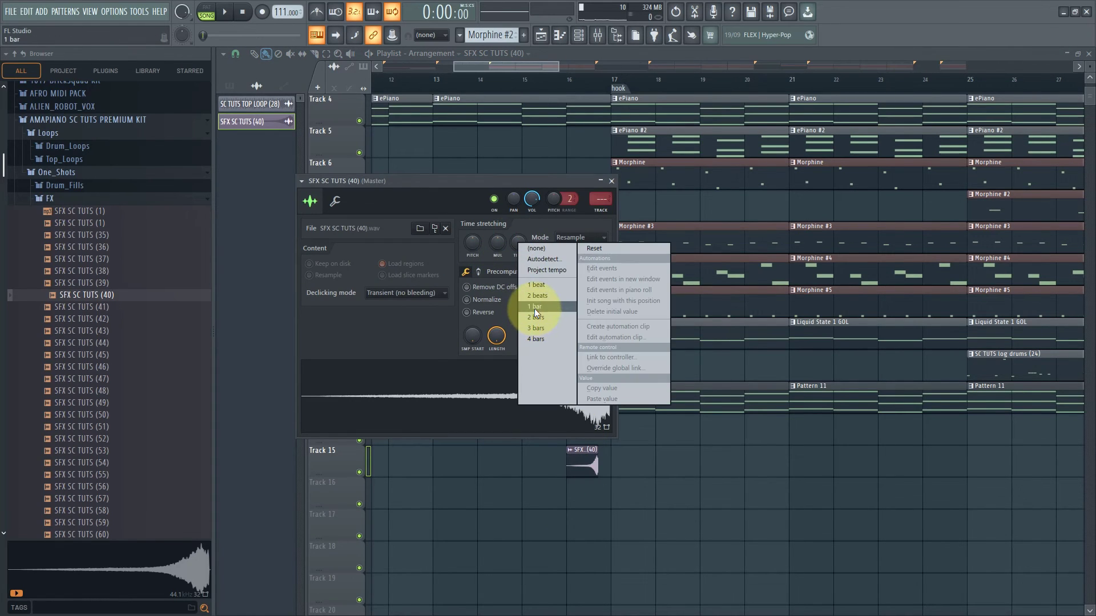
click(535, 309)
click(571, 237)
click(562, 256)
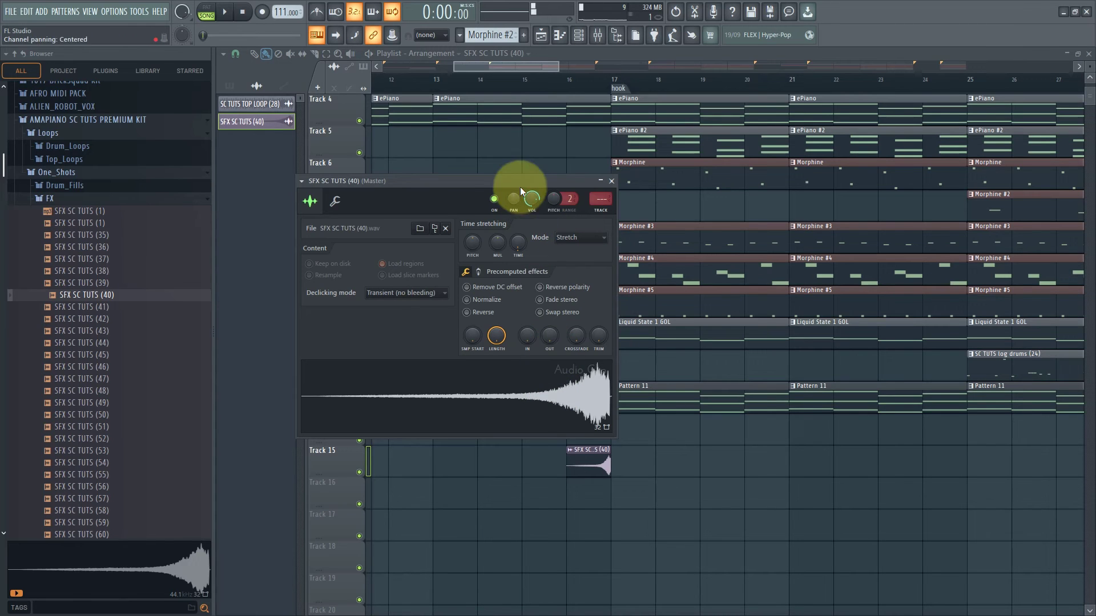
Play from bar 15 into the hook and copy the SFX SC TUTS (40) clip on track 15 to just before the 2nd and 3rd hooks.
click(521, 78)
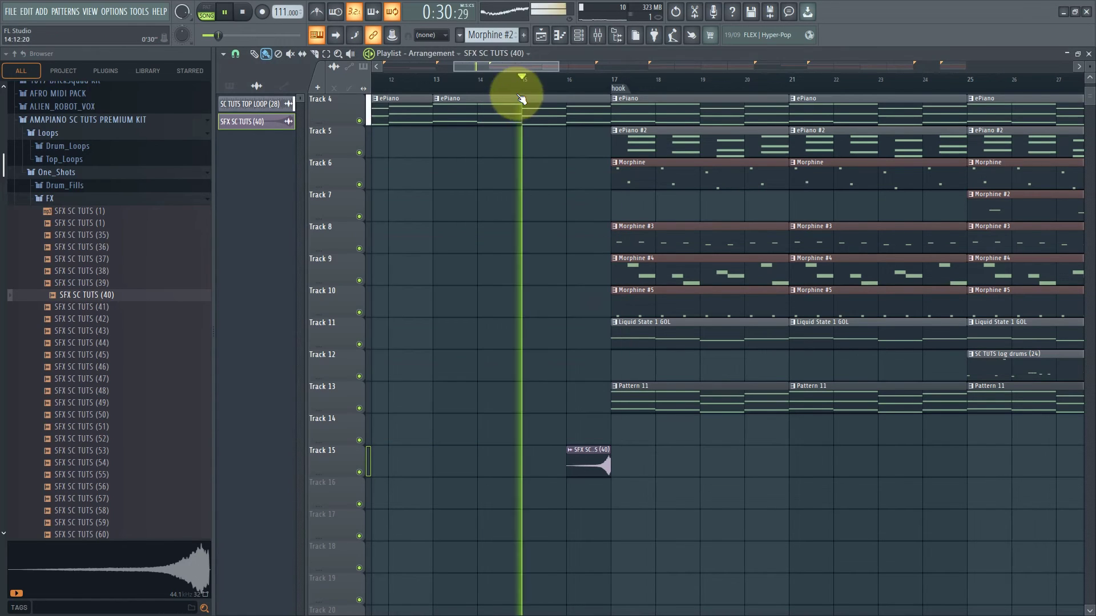
scroll(562, 453, down, 5)
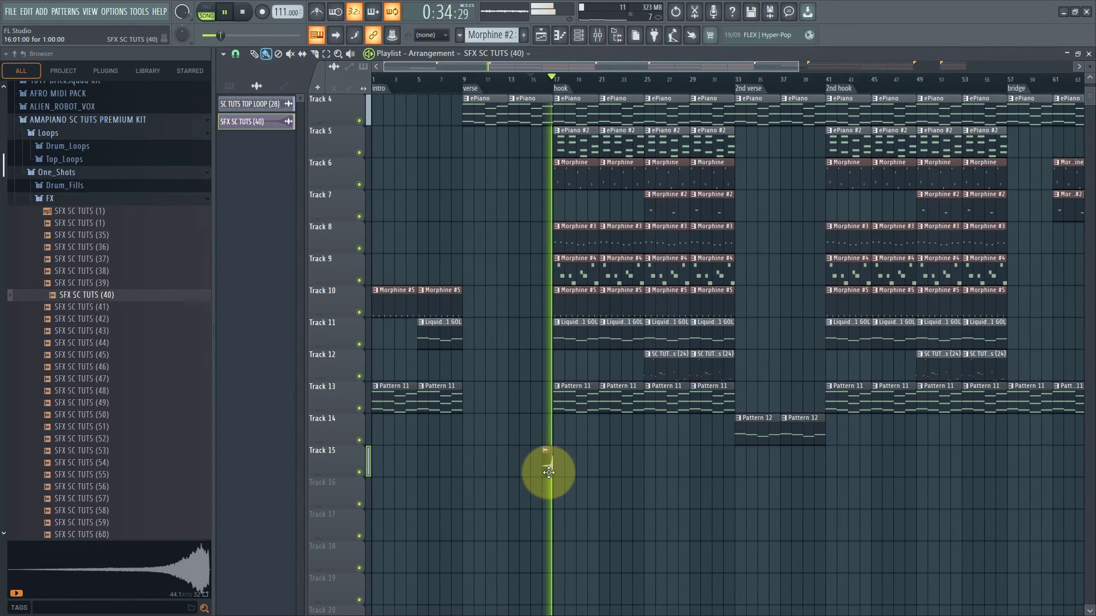
scroll(542, 469, down, 2)
key(space)
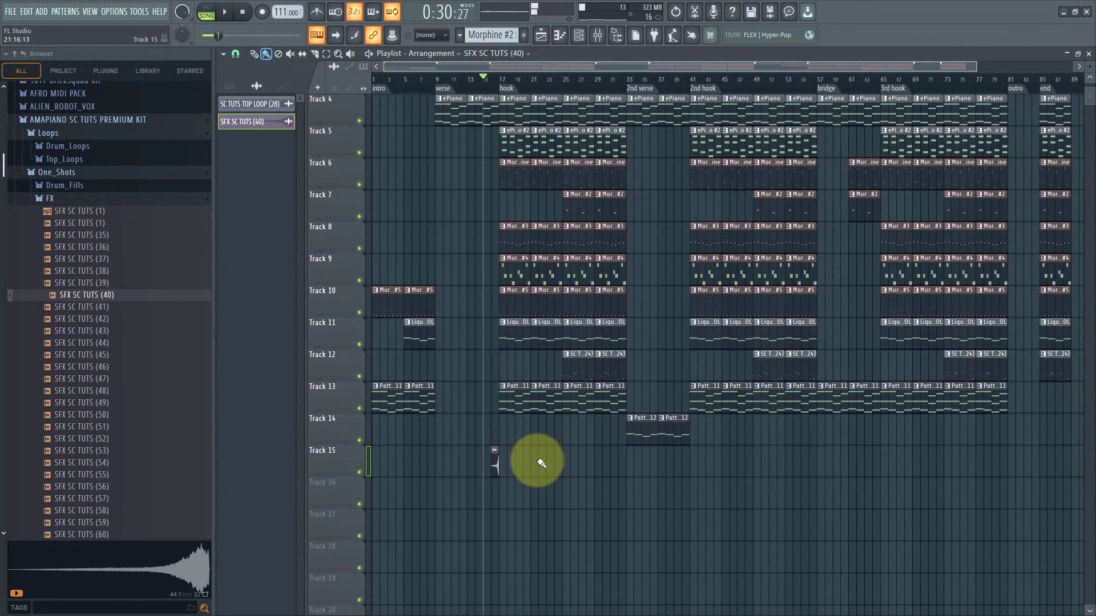
click(493, 472)
drag(502, 468, 847, 472)
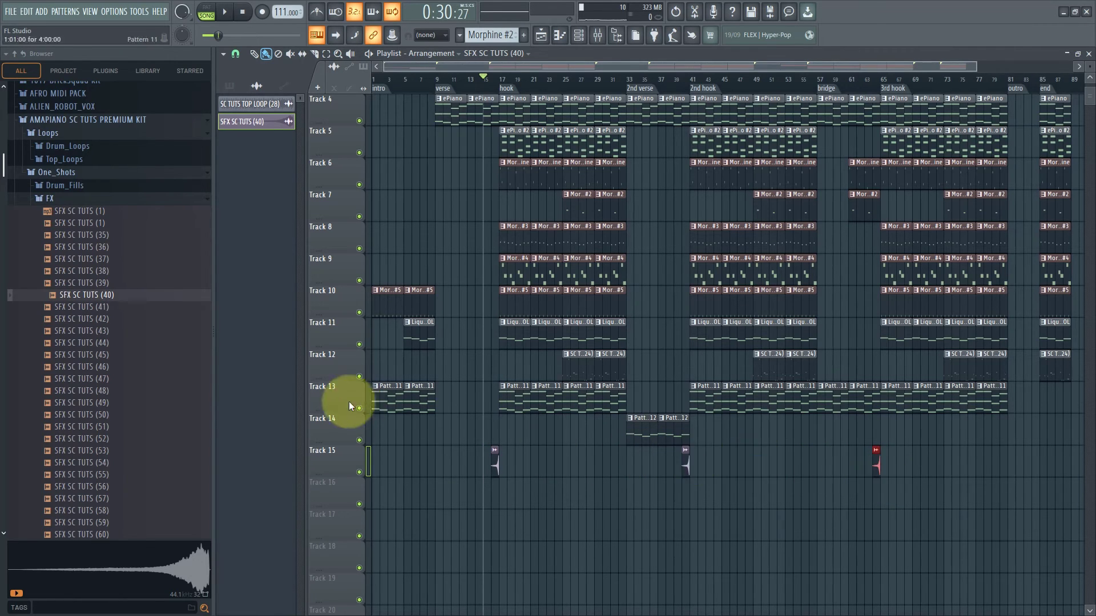
Audition further FX samples and place SFX SC TUTS (45) on track 16 at bar 16, under the first riser.
click(67, 307)
click(70, 331)
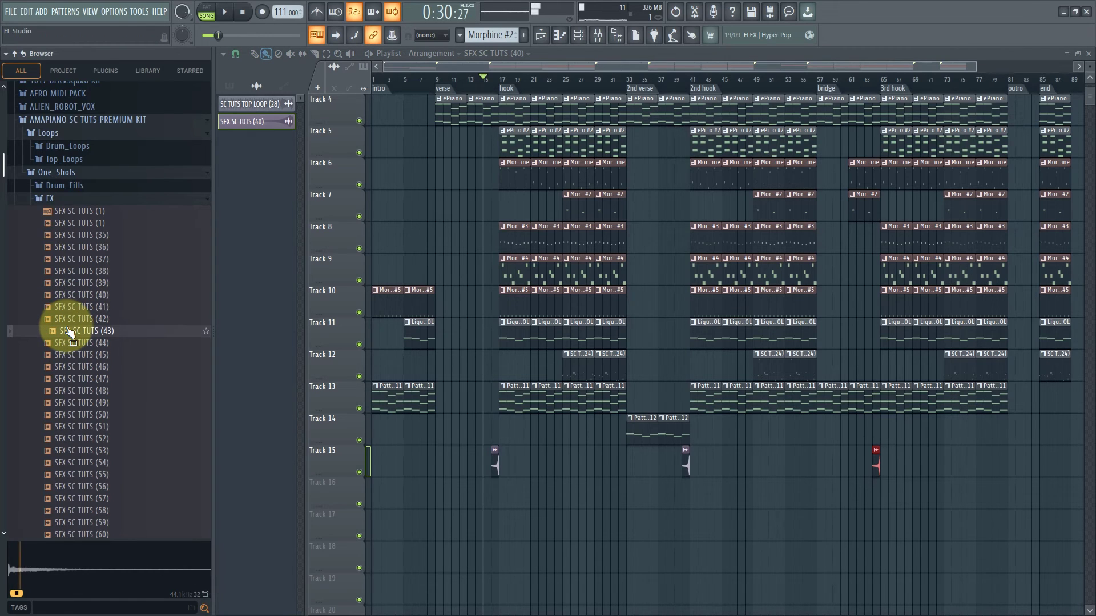
click(62, 343)
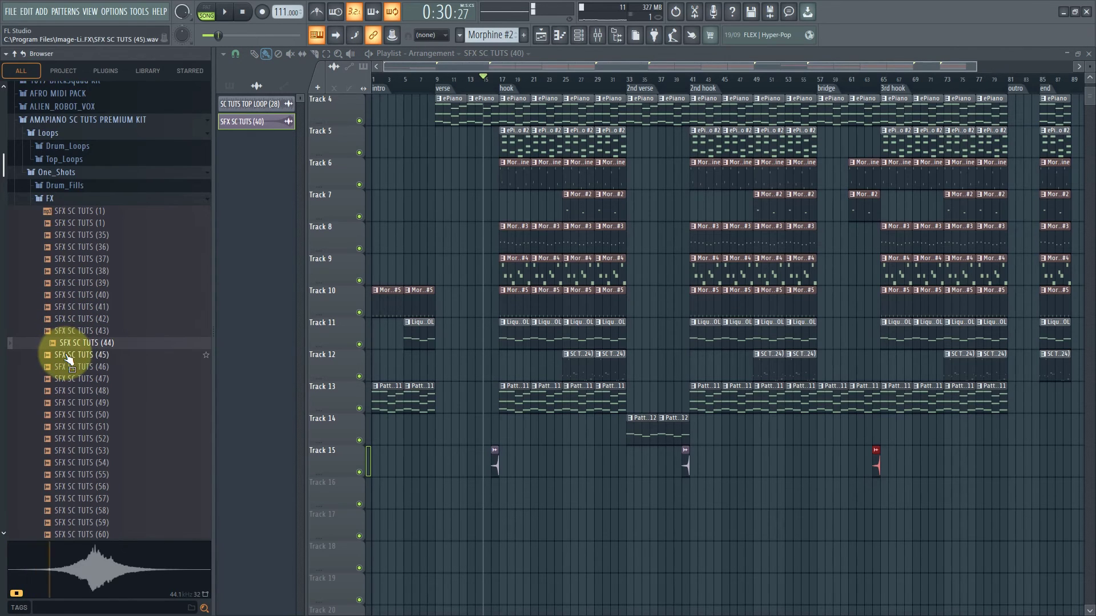
click(69, 356)
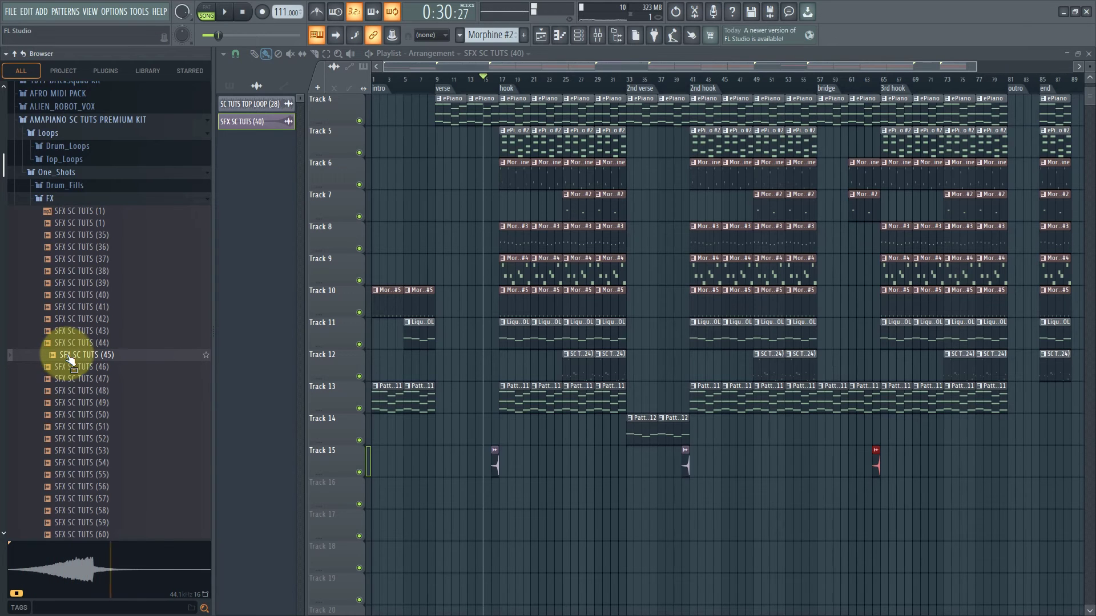
drag(477, 512, 490, 496)
Time-stretch the SFX SC TUTS (45) clip on track 16 to 2 bars using Stretch mode.
scroll(468, 500, up, 5)
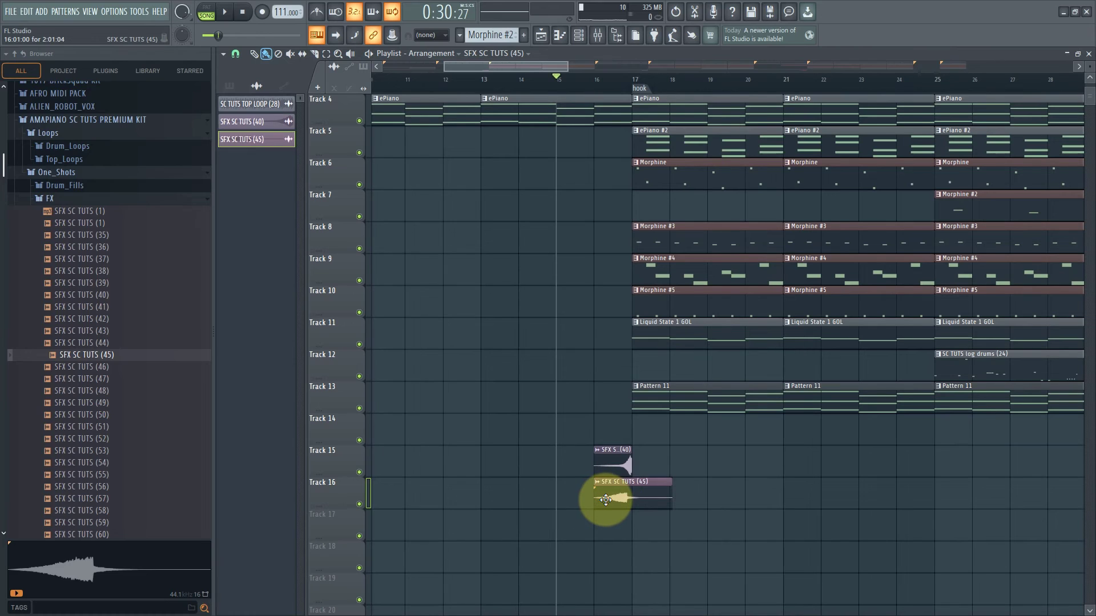
double_click(605, 500)
right_click(533, 260)
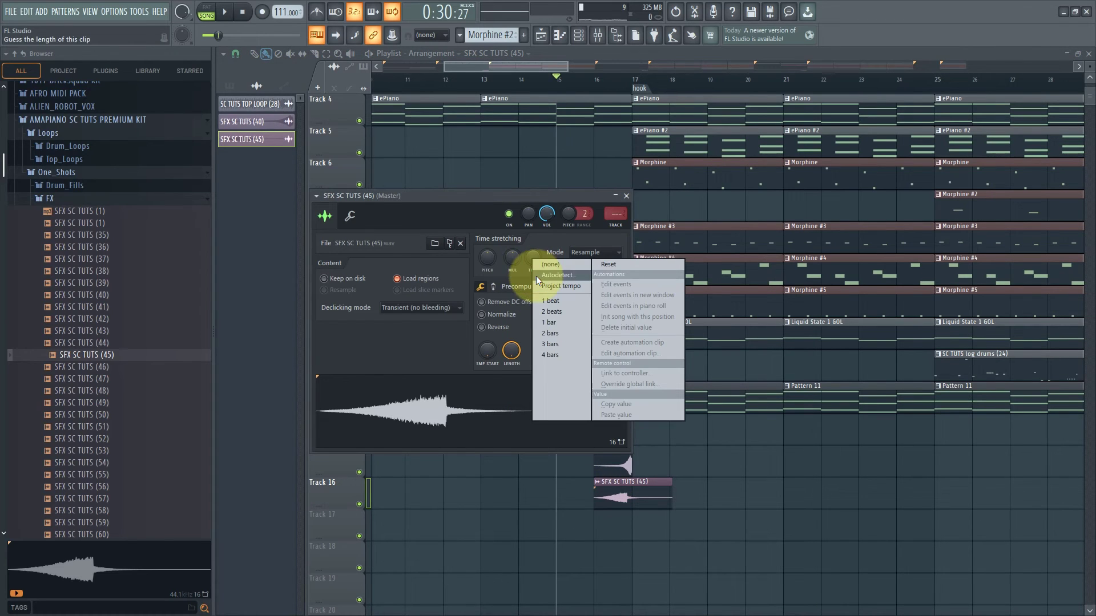
click(554, 333)
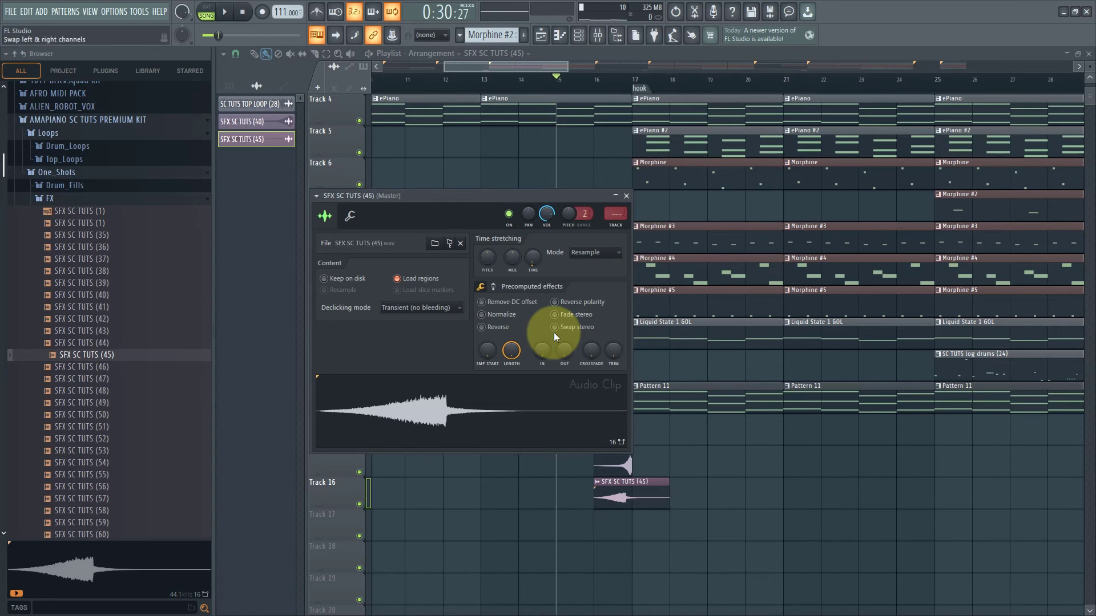
click(593, 253)
click(580, 273)
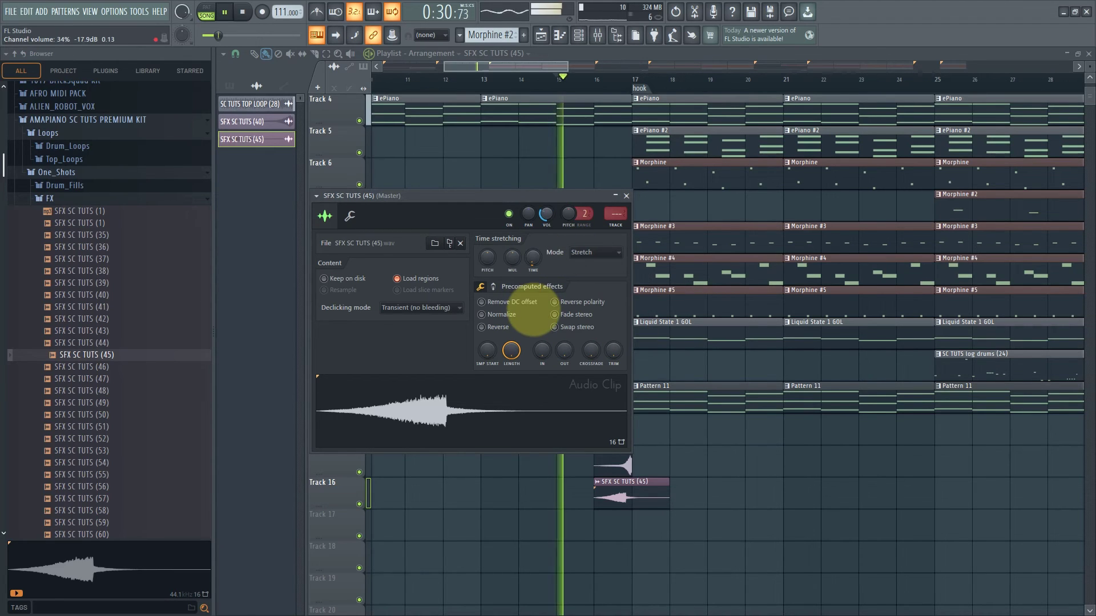
Play from bar 15 into the hook and lower the SFX SC TUTS (45) clip's channel volume to about 26%.
drag(533, 310, 533, 320)
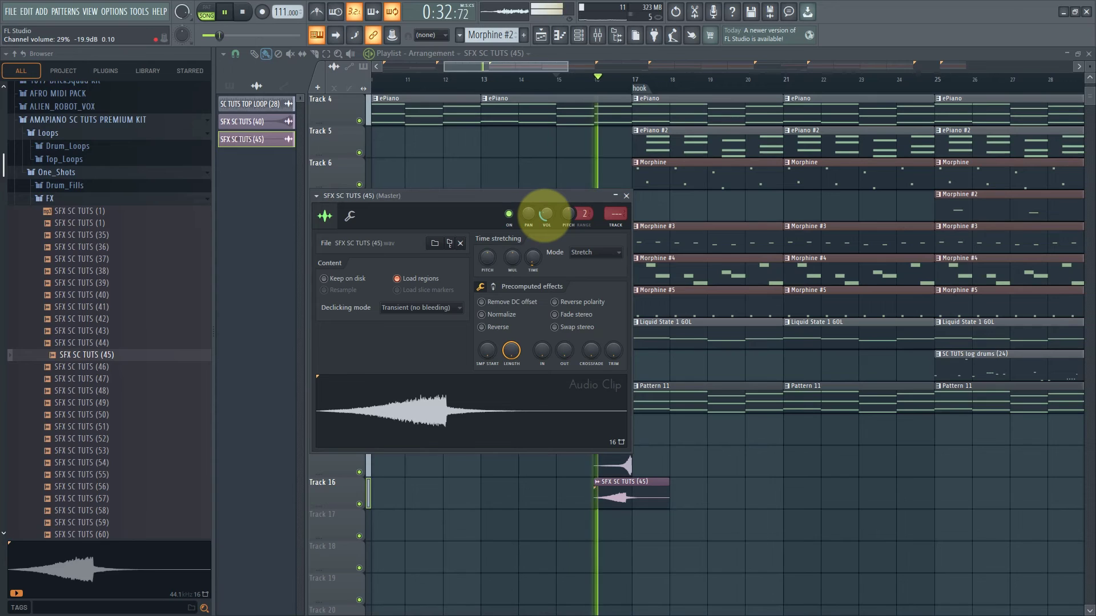
drag(546, 216, 547, 215)
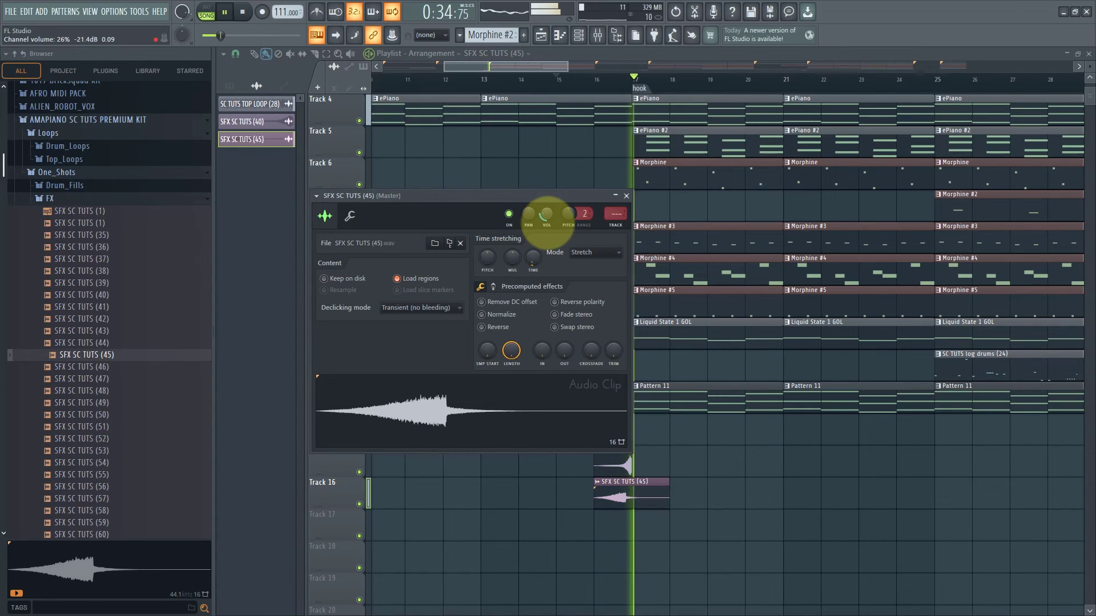
key(space)
Audition more FX one-shots from SFX SC TUTS (49) onward and place SFX SC TUTS (62) on track 17 at bar 17.
click(80, 403)
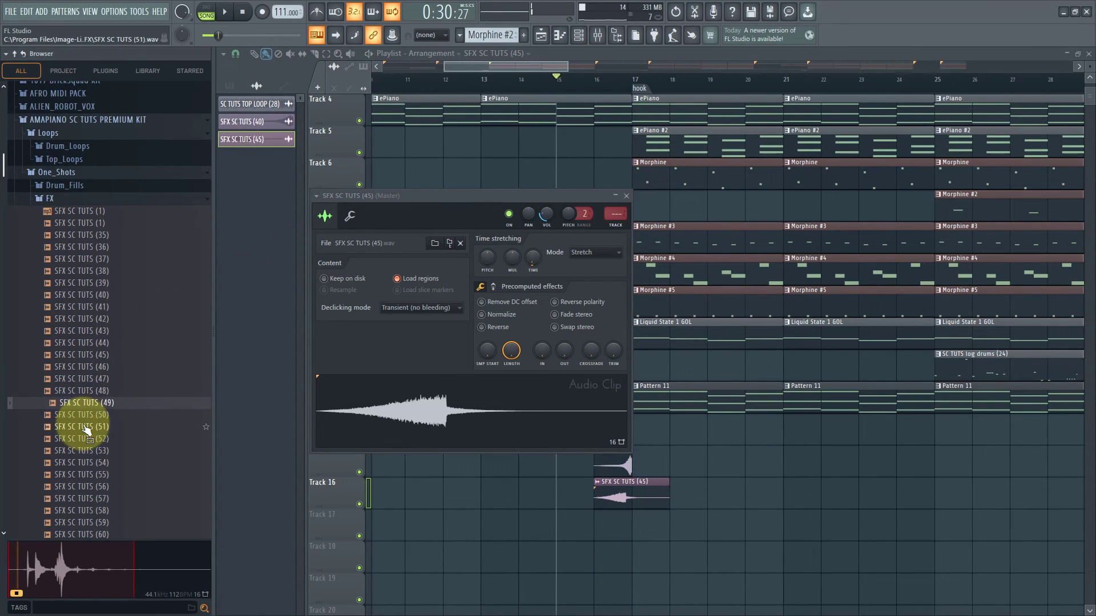
scroll(83, 417, down, 4)
click(106, 355)
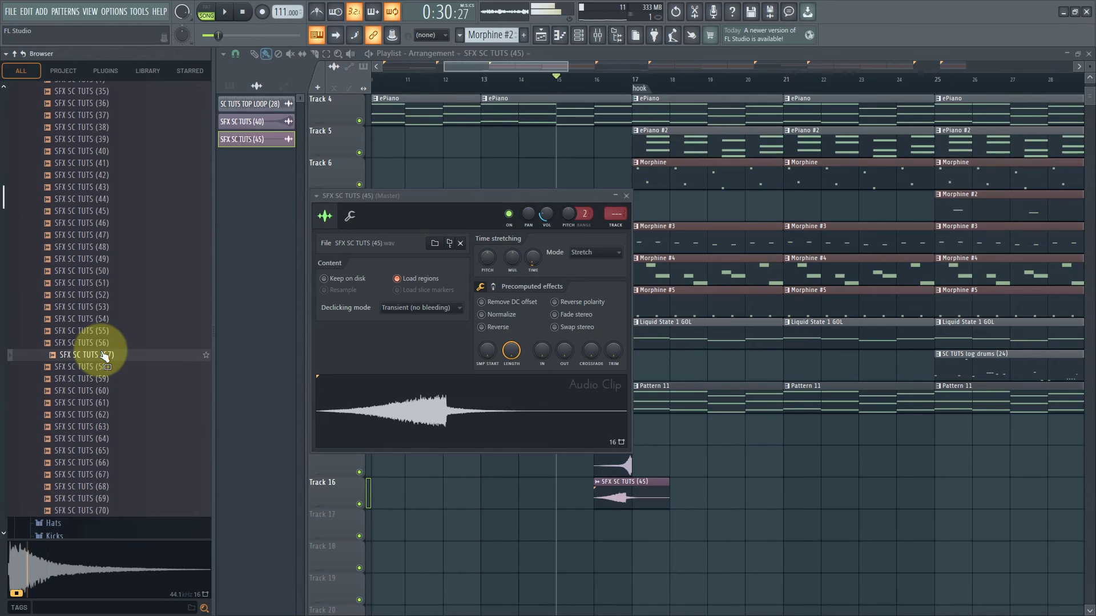
click(87, 368)
click(87, 379)
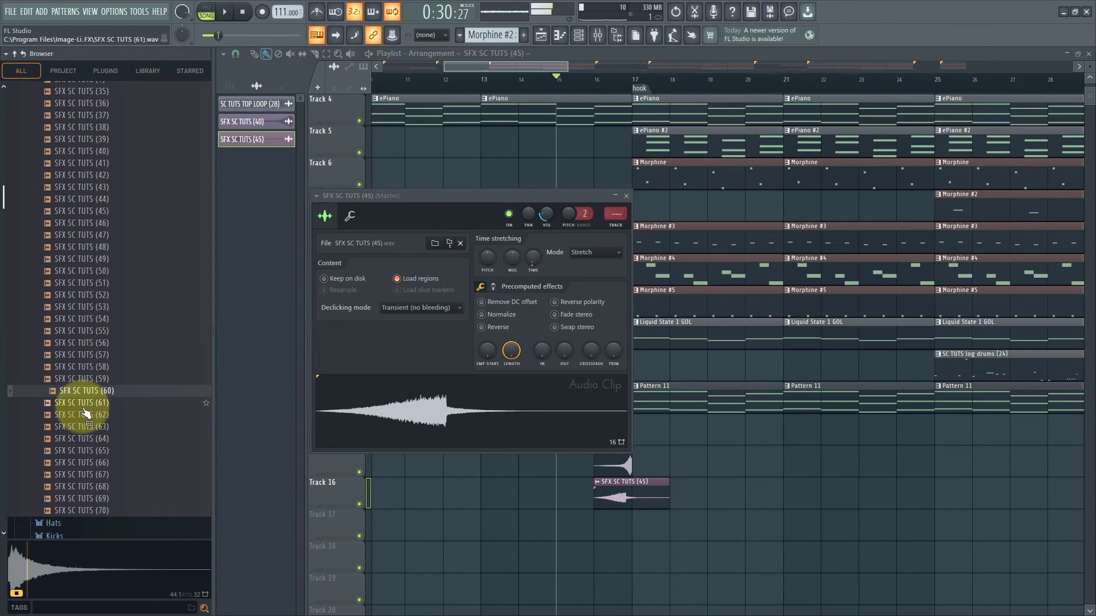
click(87, 391)
click(80, 404)
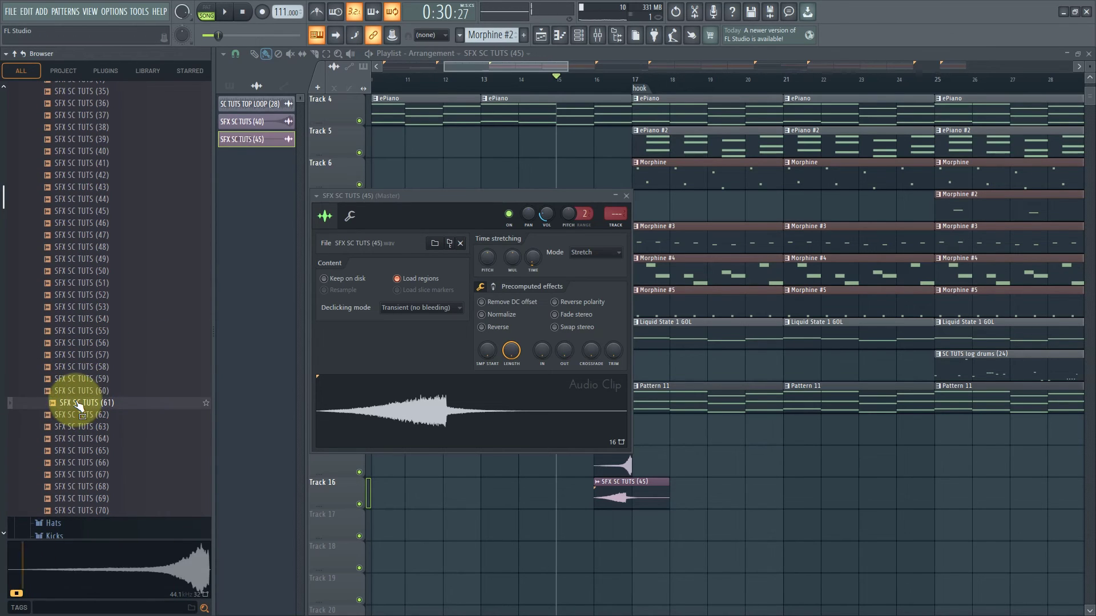
click(80, 428)
click(83, 403)
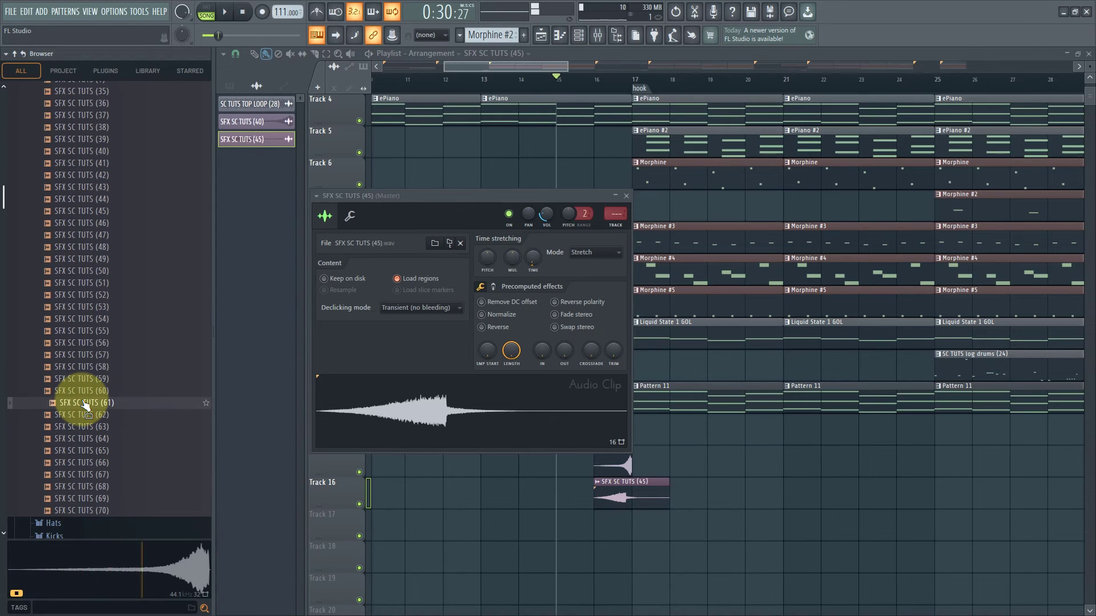
click(80, 415)
click(78, 427)
click(80, 403)
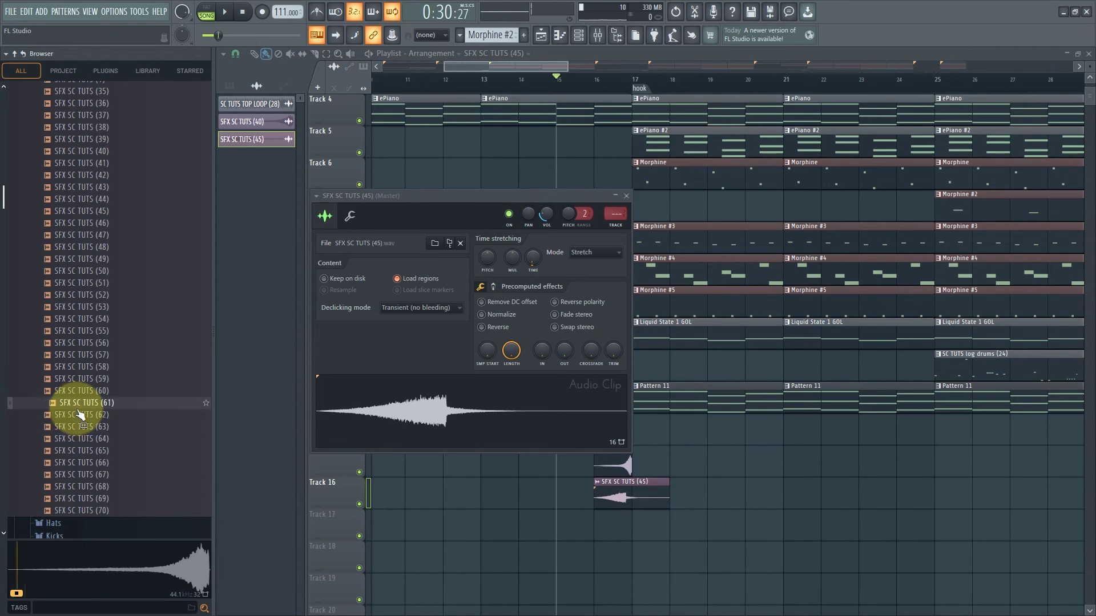
click(79, 415)
drag(78, 425, 636, 536)
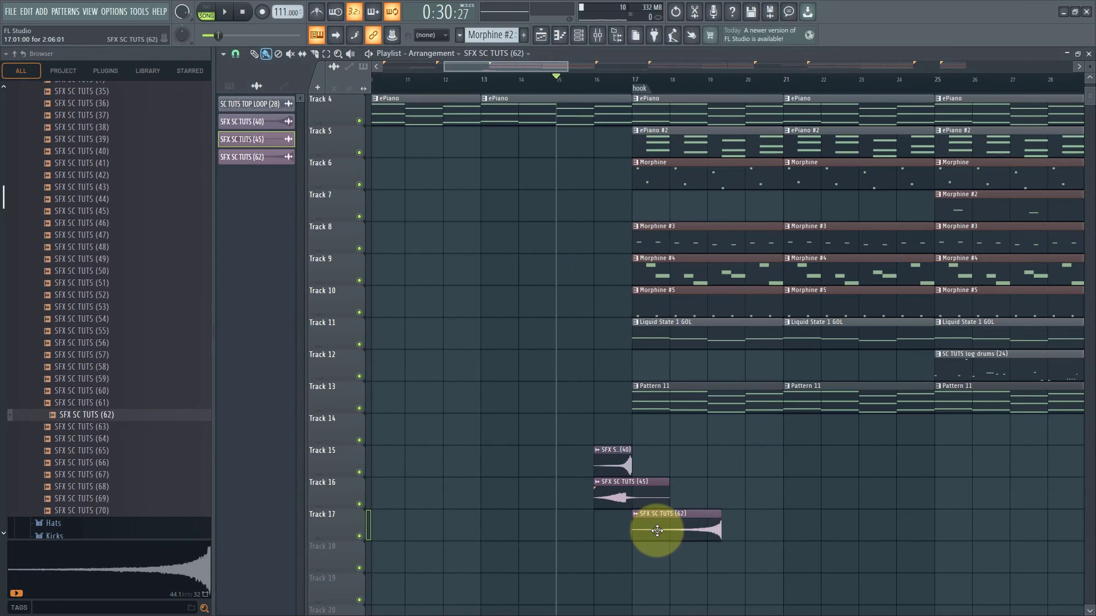
Try the SFX SC TUTS (62) clip reversed at about 13% volume during playback, and delete it from track 17.
click(496, 342)
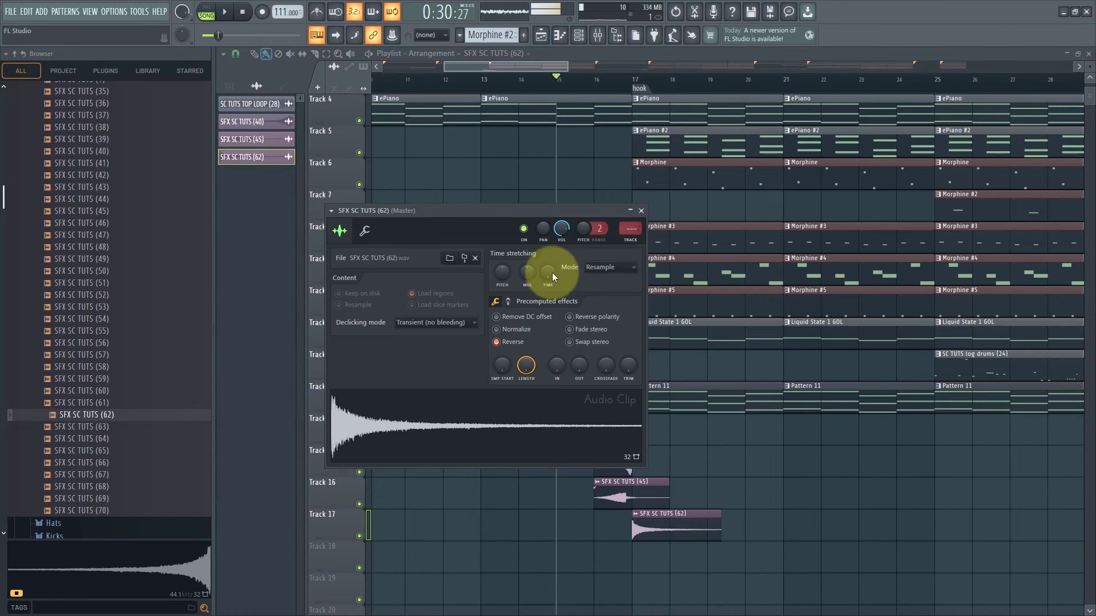
drag(560, 237, 554, 354)
key(space)
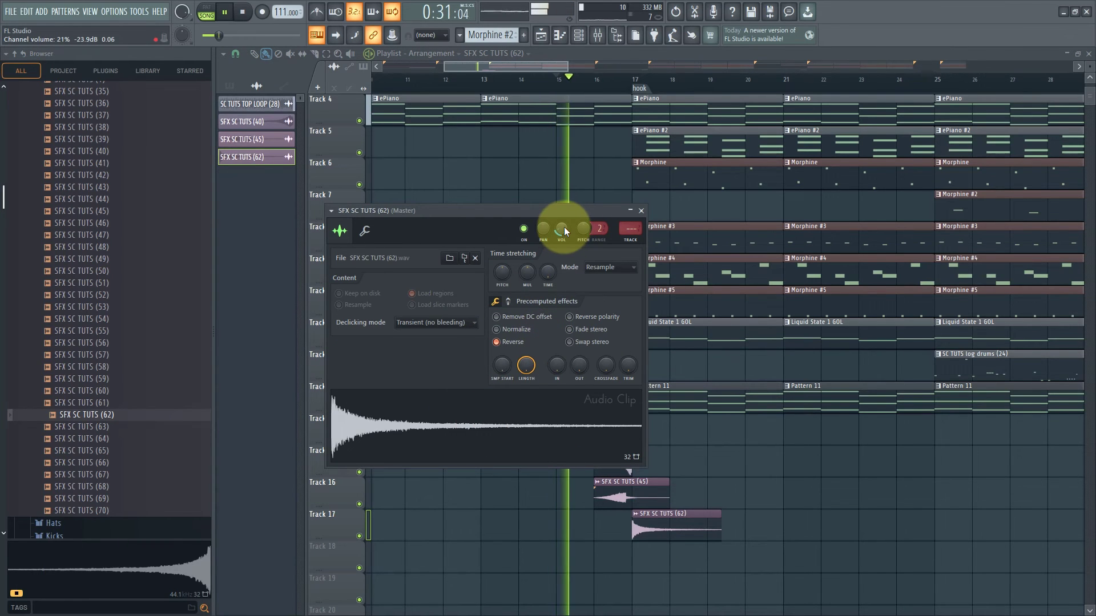
mouse_move(567, 233)
mouse_down()
mouse_move(569, 265)
mouse_move(563, 238)
mouse_up()
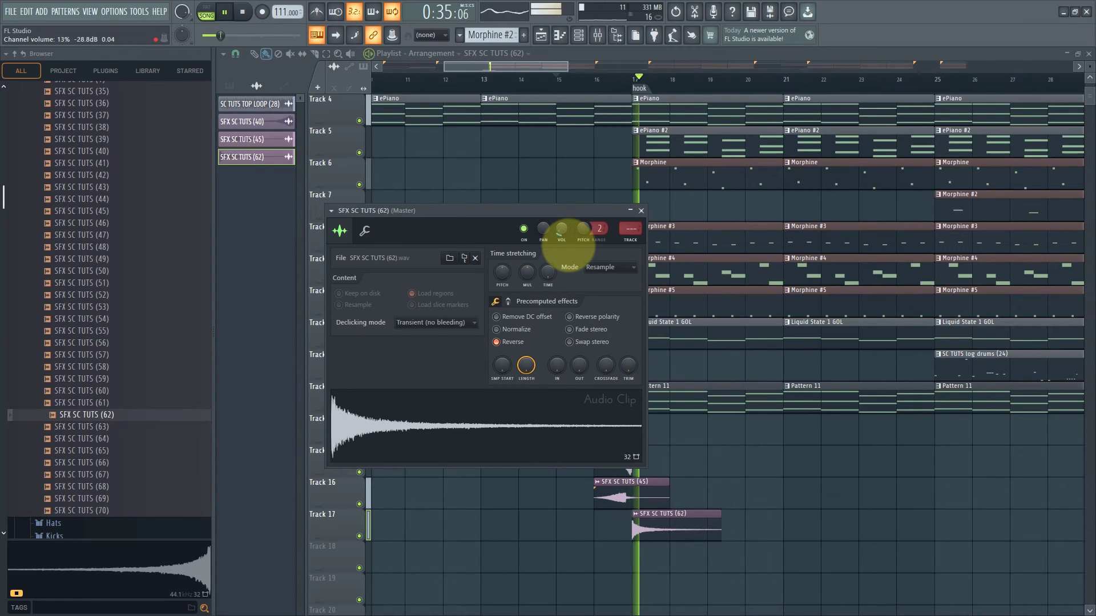
key(space)
right_click(658, 533)
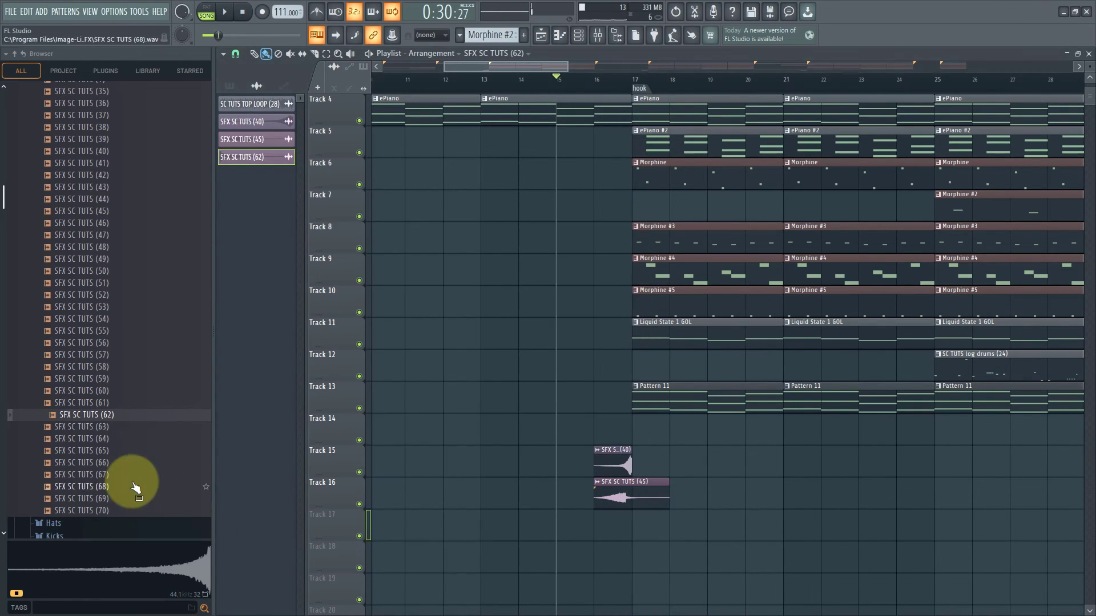
Audition other FX one-shots and place SFX SC TUTS (1) on track 17 at bar 17, on the start of the first hook.
click(114, 474)
scroll(108, 400, down, 4)
scroll(74, 258, up, 4)
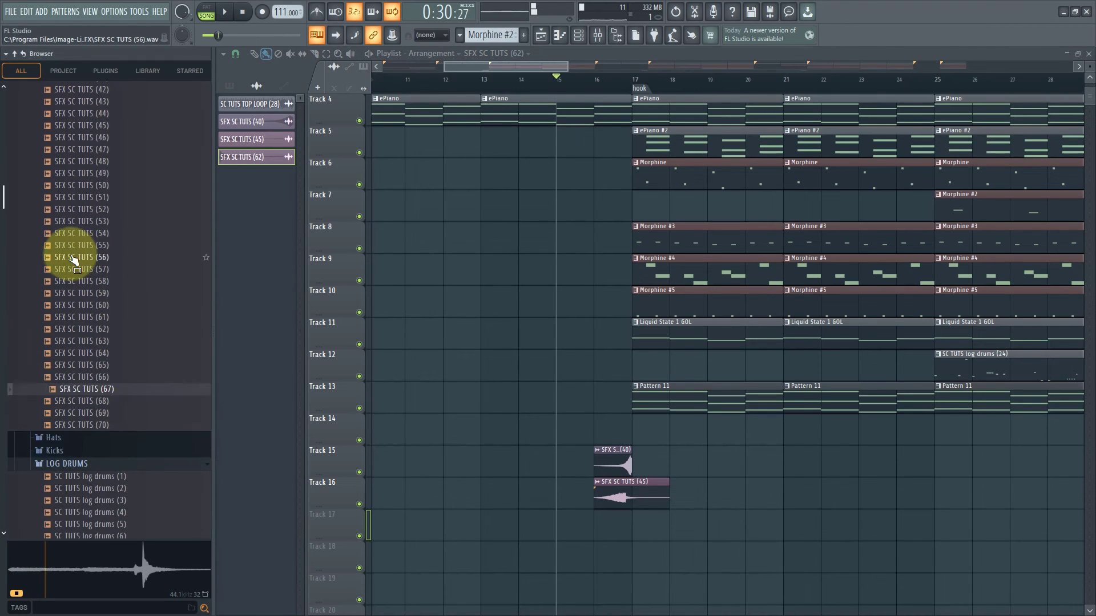
click(72, 246)
scroll(74, 247, up, 4)
click(77, 246)
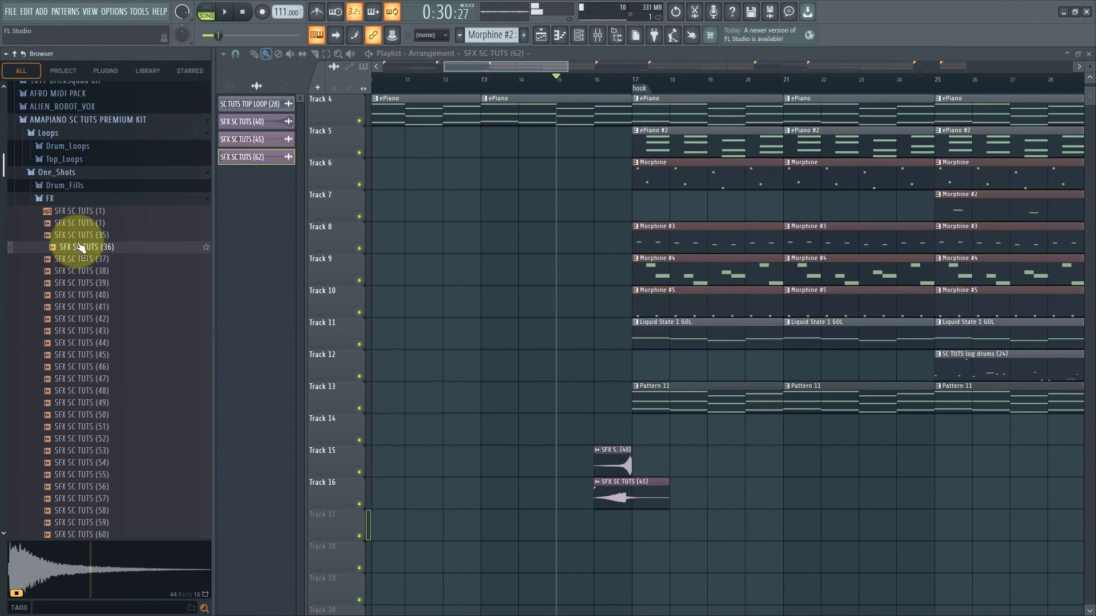
scroll(78, 249, up, 2)
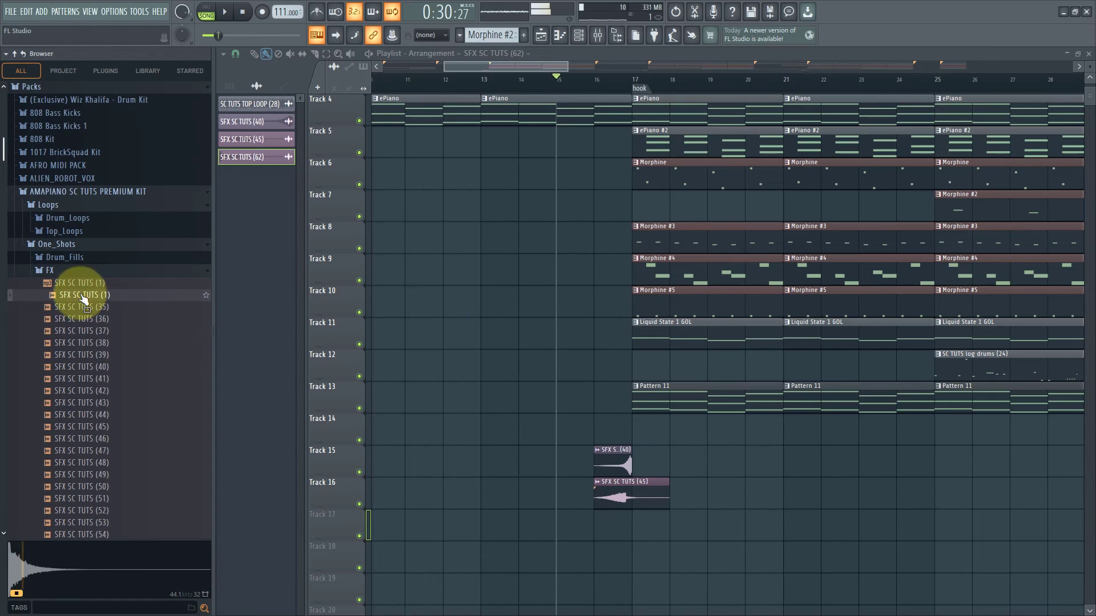
drag(83, 299, 637, 522)
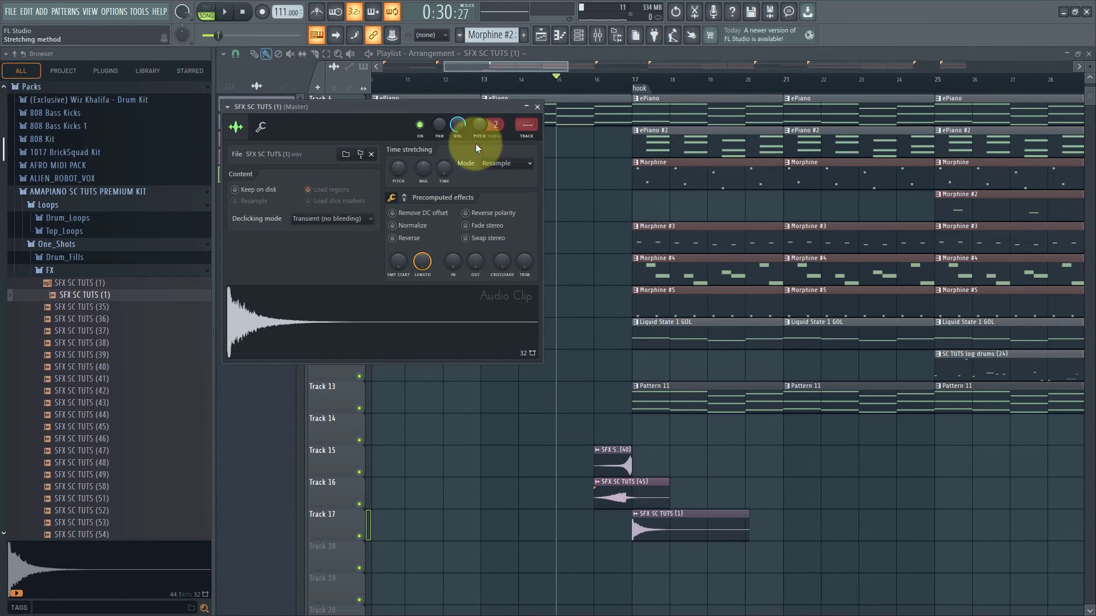
Lower the SFX SC TUTS (1) clip's volume to about 22% and time-stretch it to 3 bars using Stretch mode.
drag(459, 126, 460, 224)
key(space)
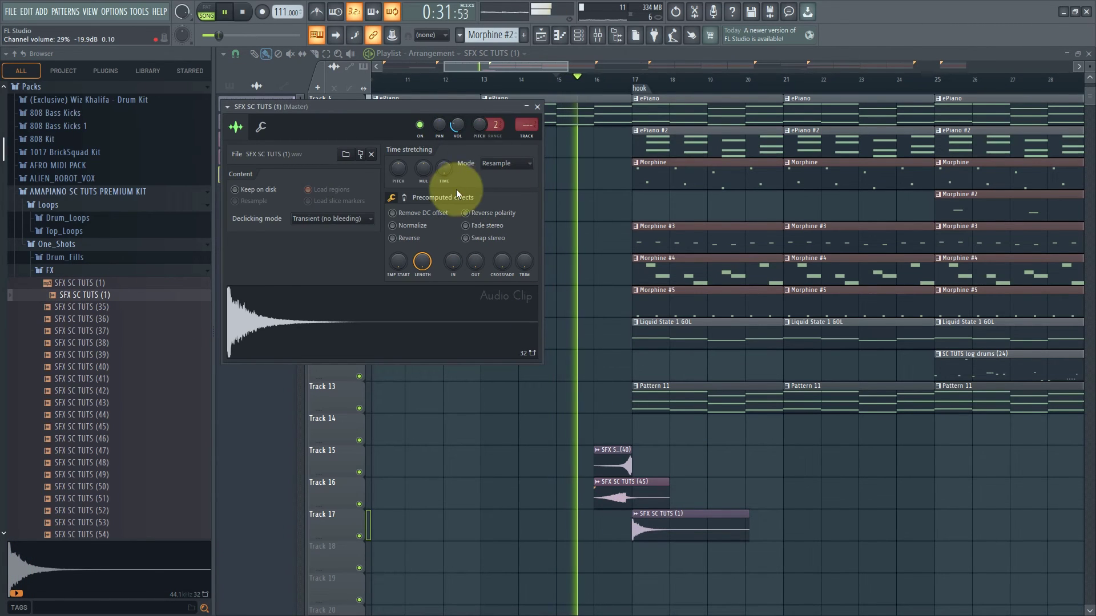
right_click(447, 169)
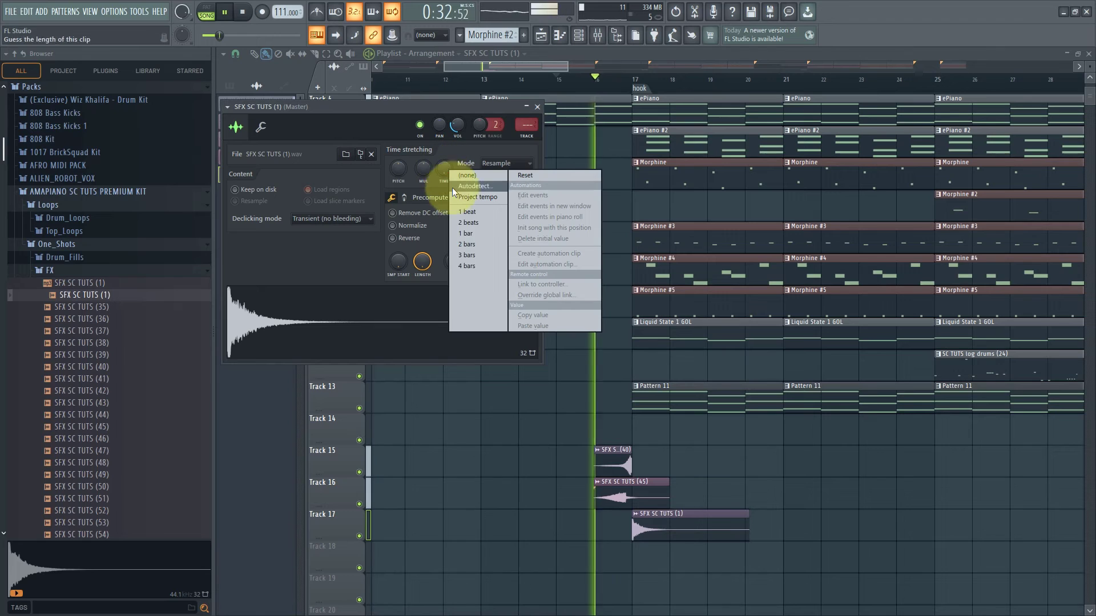
click(473, 255)
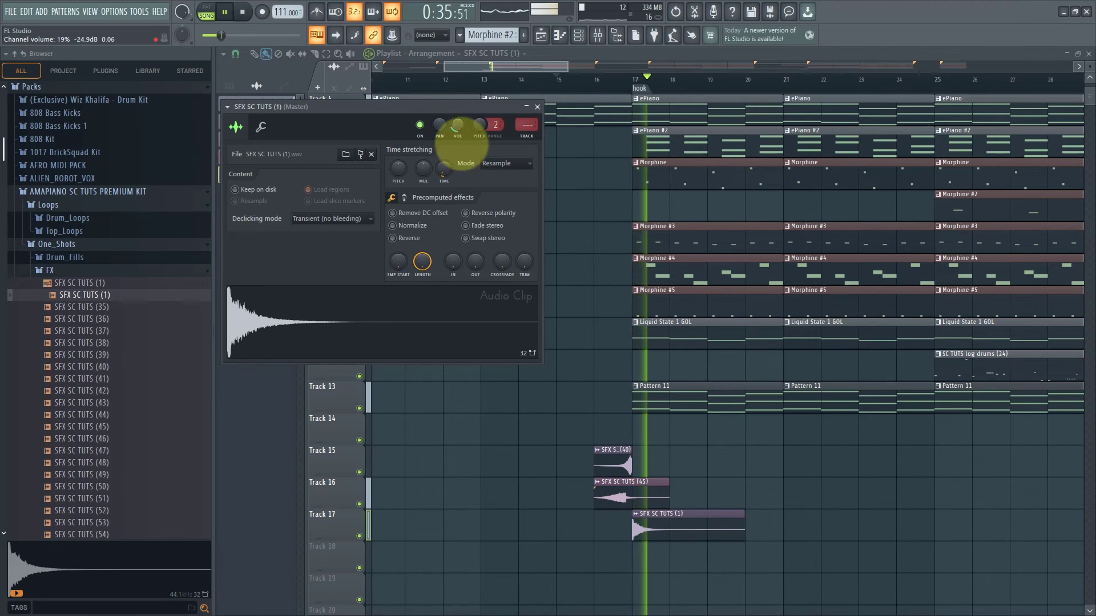
click(503, 163)
click(500, 197)
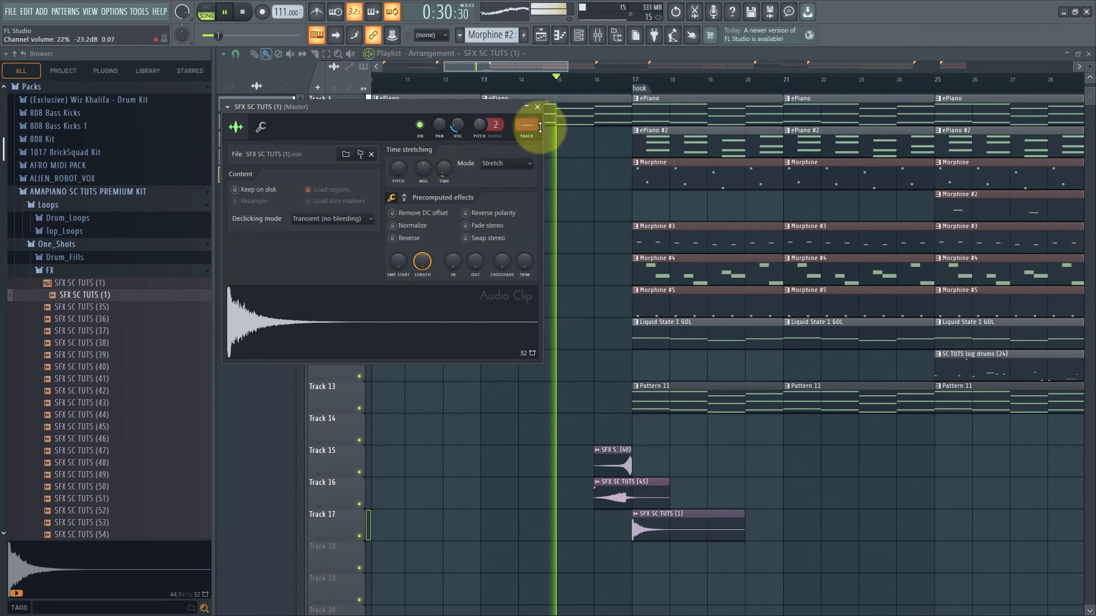
Copy the FX clips on tracks 16 and 17 from the first hook to matching positions at the 2nd and 3rd hooks.
right_click(546, 469)
scroll(475, 444, down, 4)
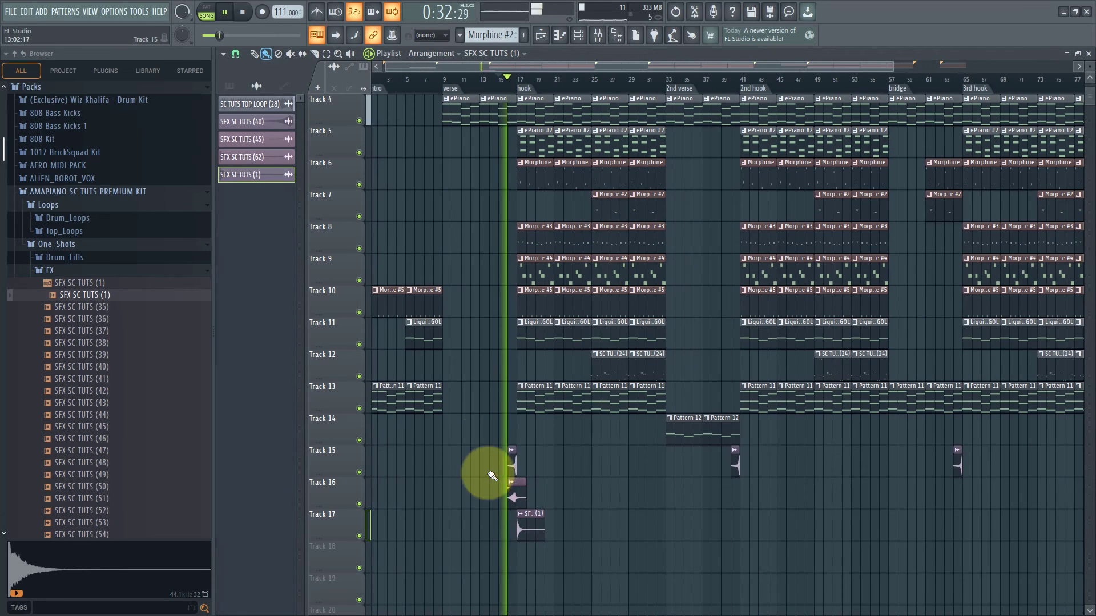
drag(492, 500, 960, 498)
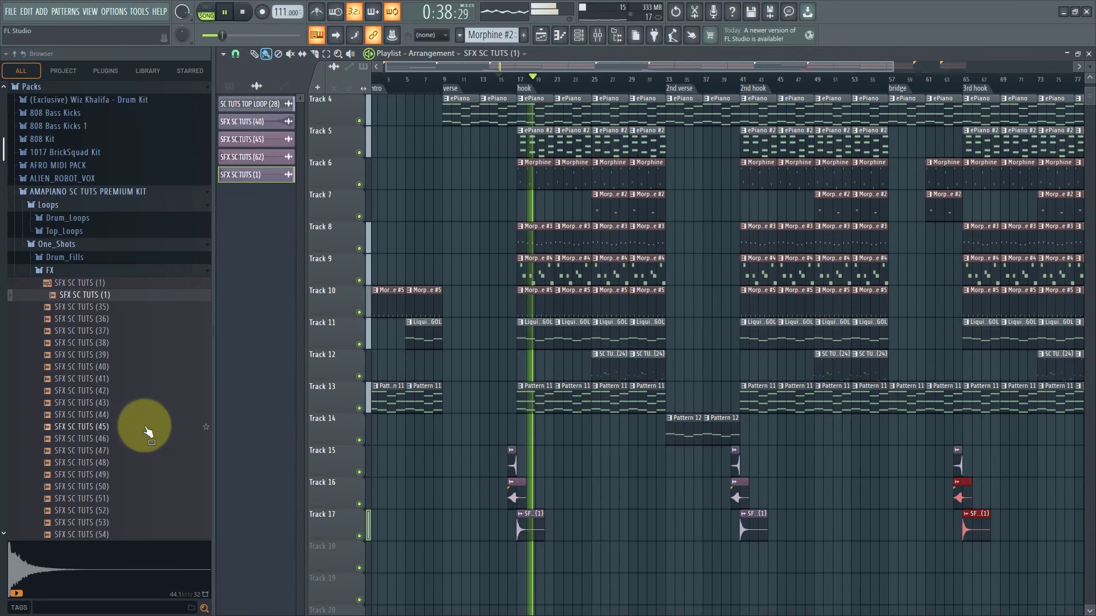
Copy the SFX SC TUTS (45) clip on track 16 to bar 24, midway through the first hook, and play it there.
scroll(472, 497, up, 3)
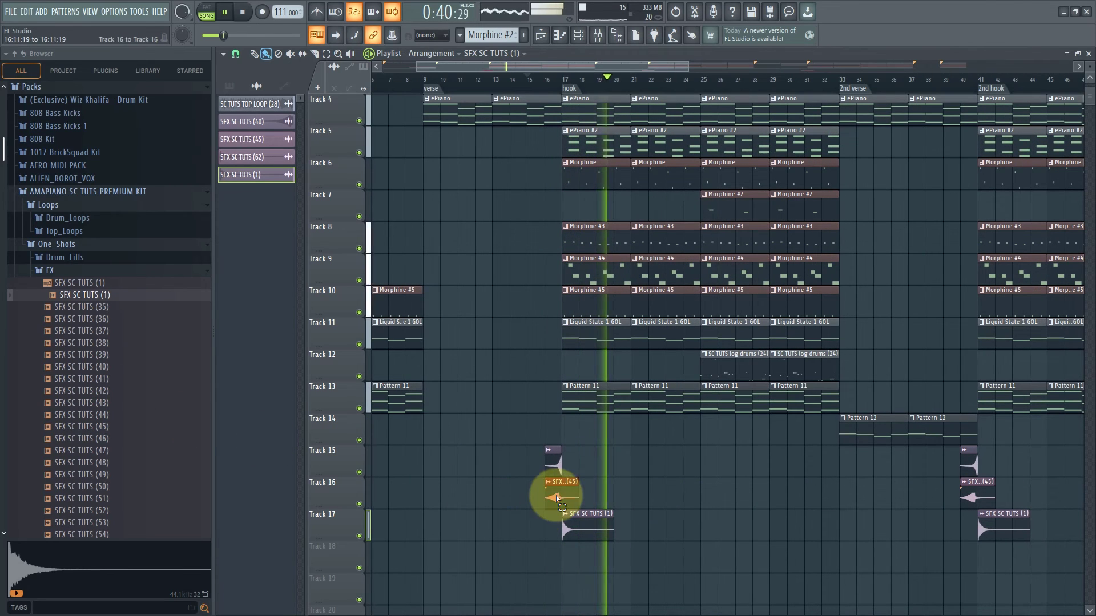
drag(558, 489, 698, 494)
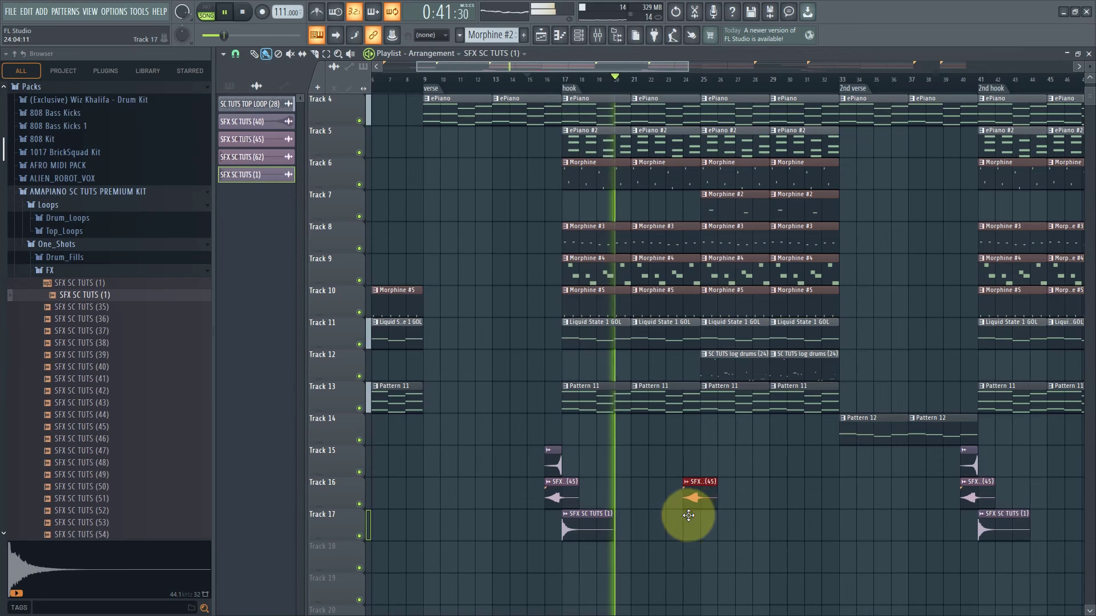
click(684, 81)
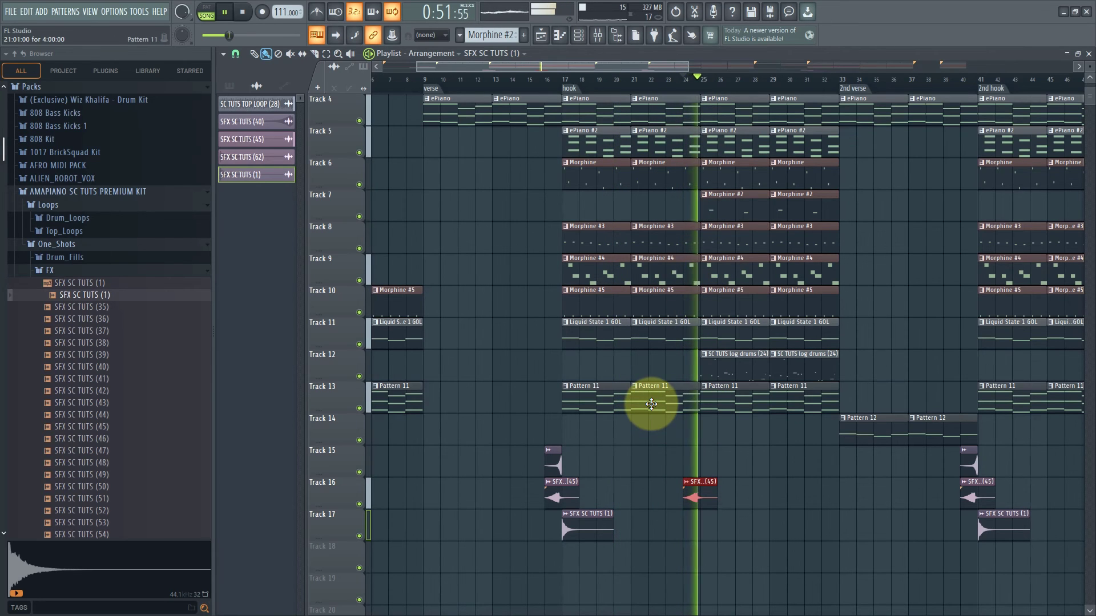
Copy the SFX SC TUTS (45) clip on track 16 to bars 48 and 72, midway through the 2nd and 3rd hooks.
scroll(649, 404, down, 3)
click(776, 498)
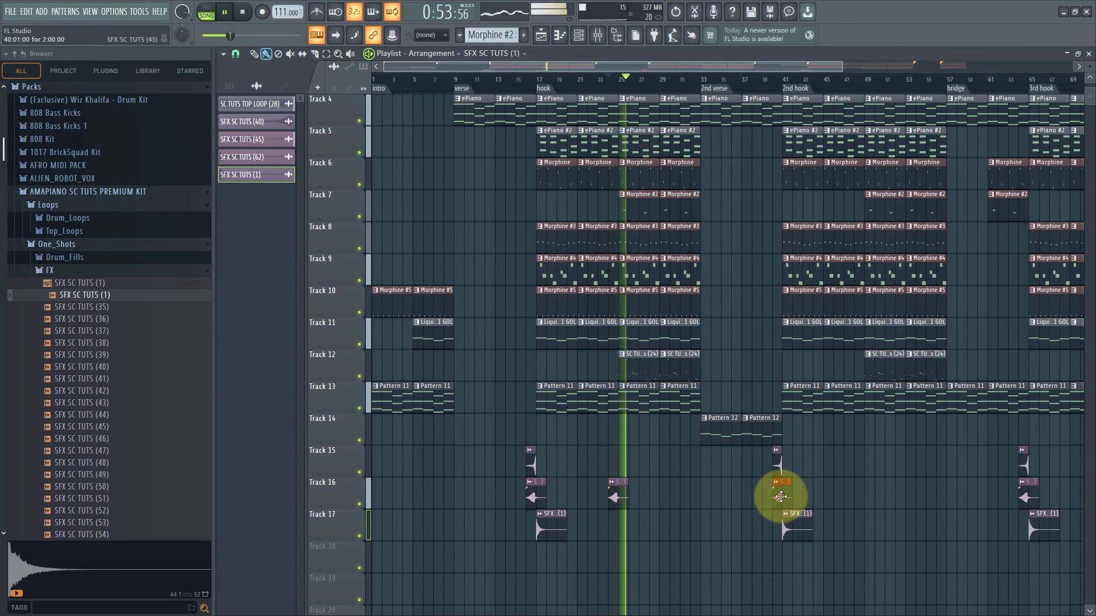
drag(778, 496, 867, 496)
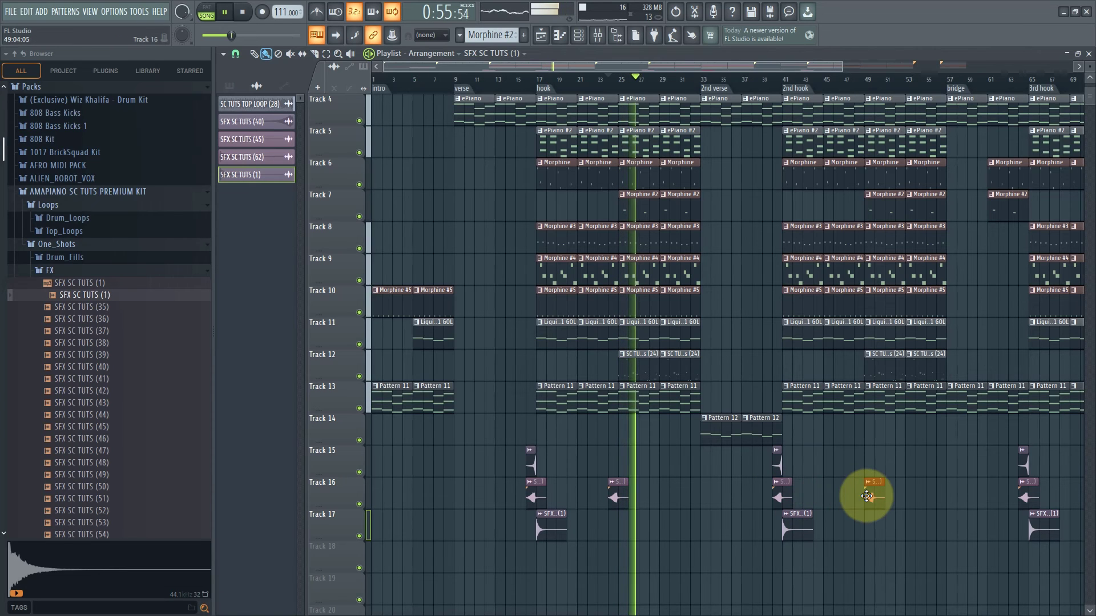
scroll(857, 496, down, 2)
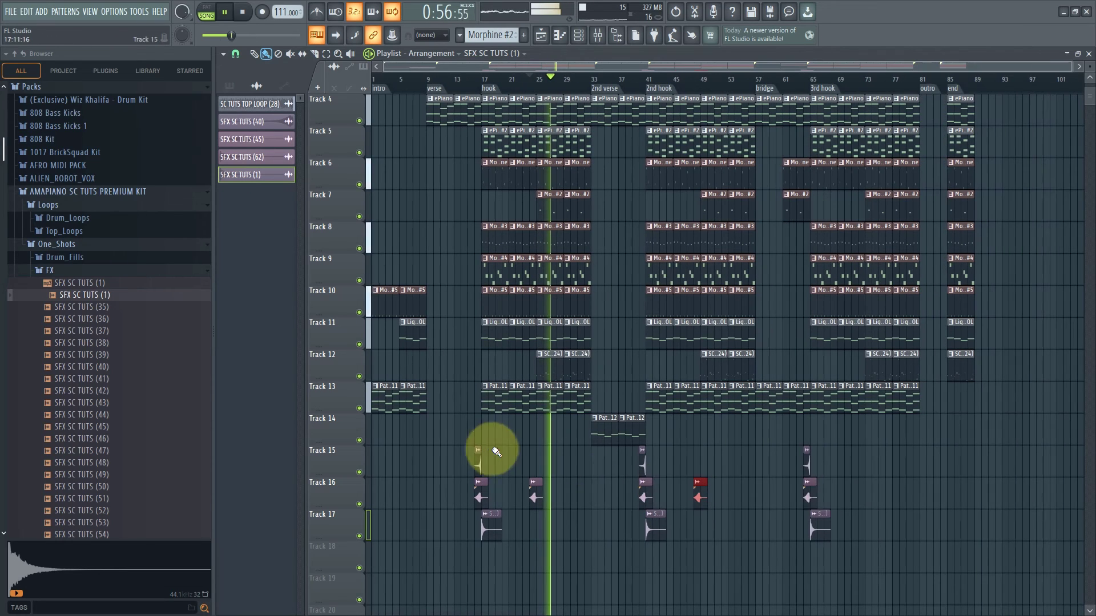
click(808, 498)
drag(810, 501, 864, 499)
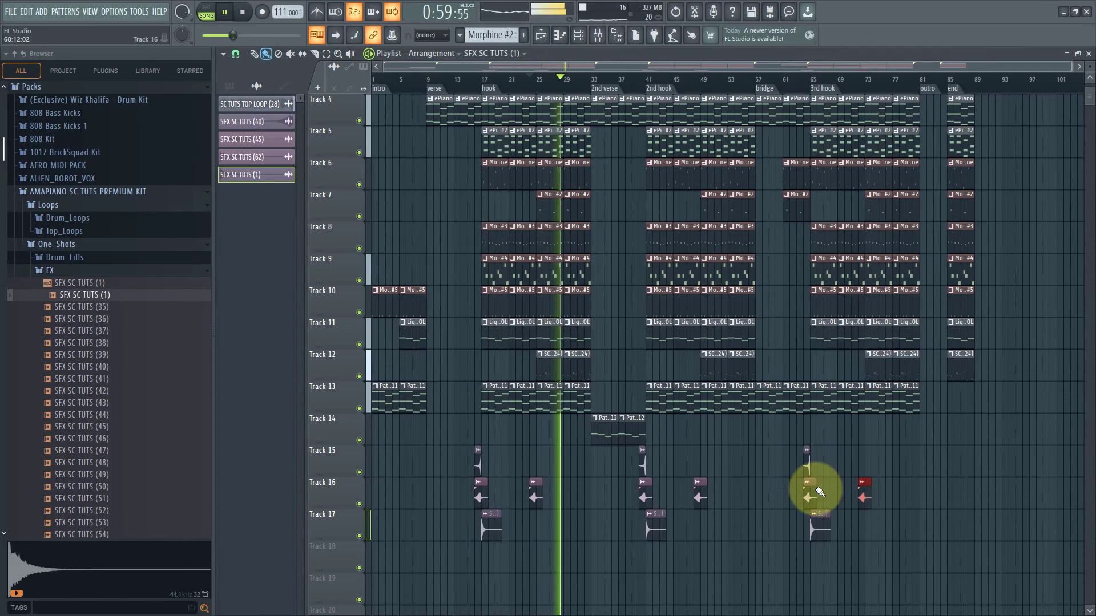
scroll(443, 422, up, 3)
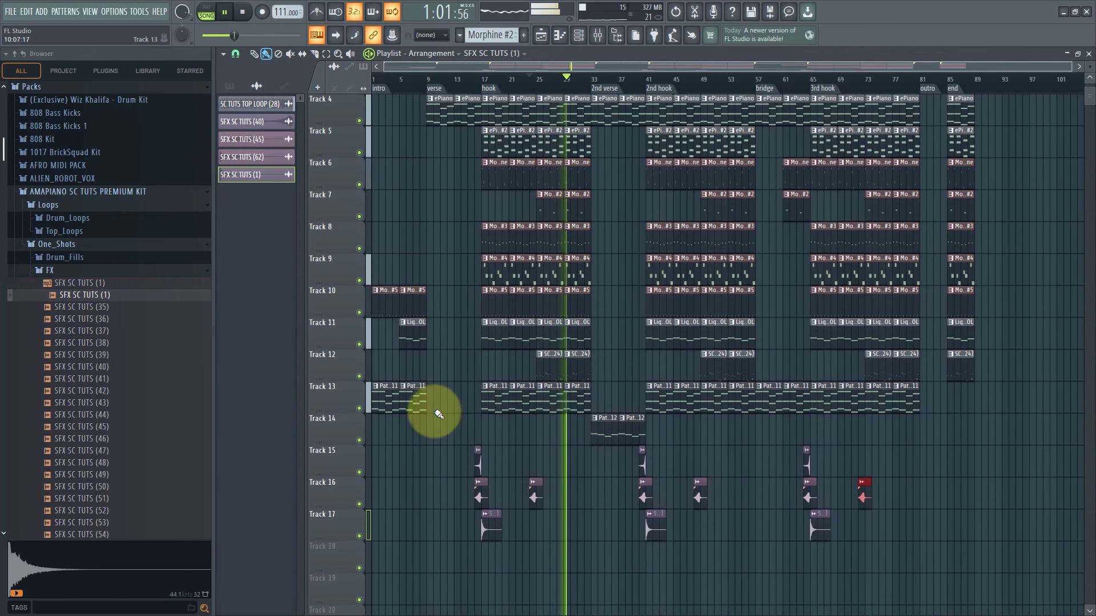
Place the SFX SC TUTS (43) sample on track 18 at bar 9, where the verse begins, and play it in context.
scroll(512, 411, down, 3)
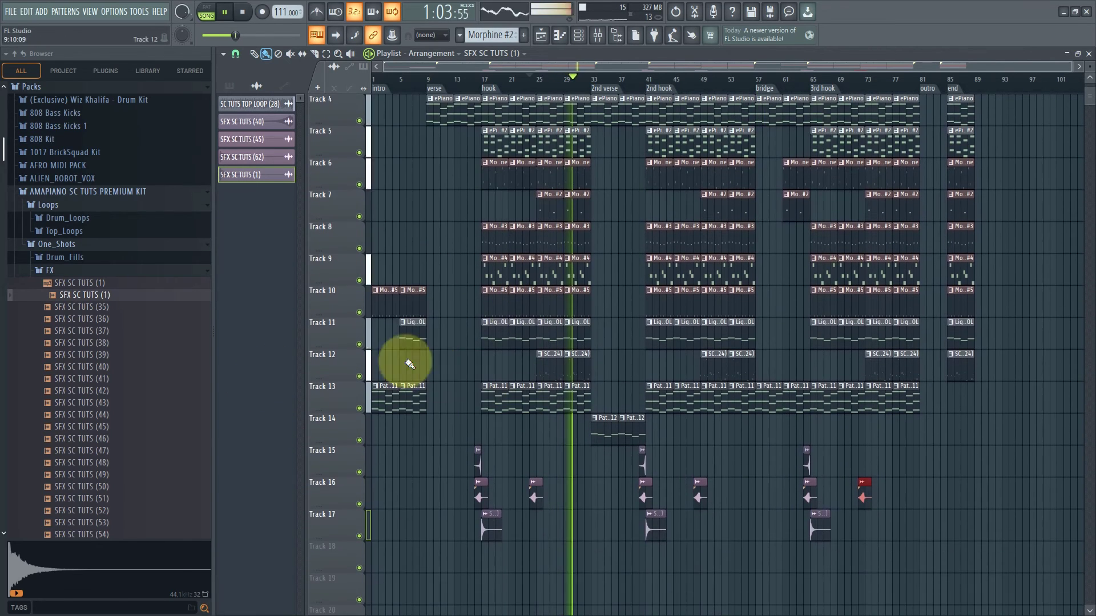
key(space)
click(98, 403)
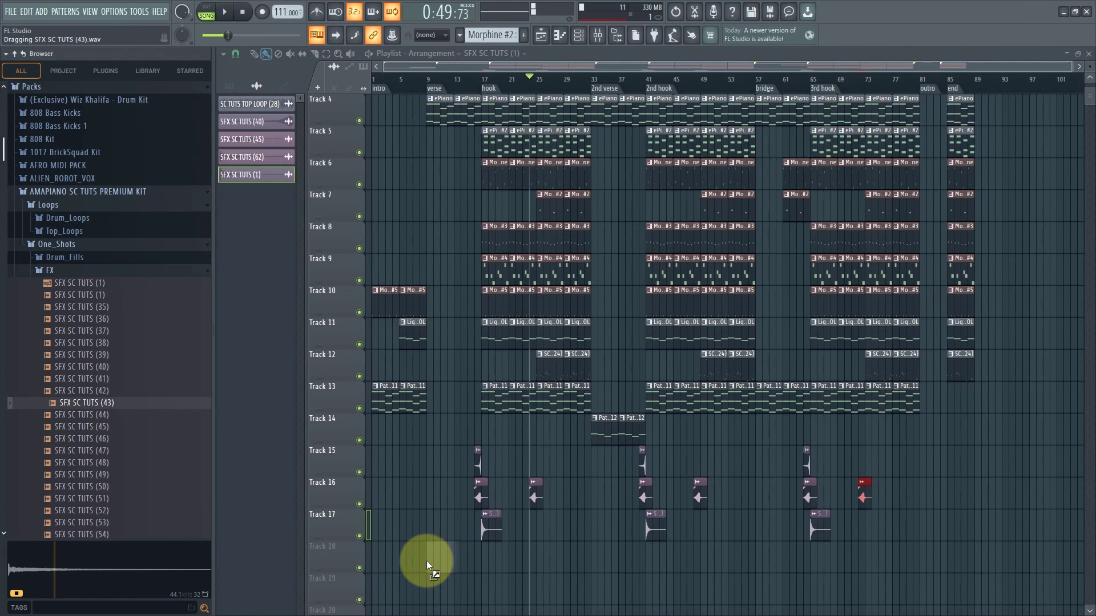
drag(427, 561, 426, 561)
scroll(397, 541, up, 3)
click(442, 79)
key(space)
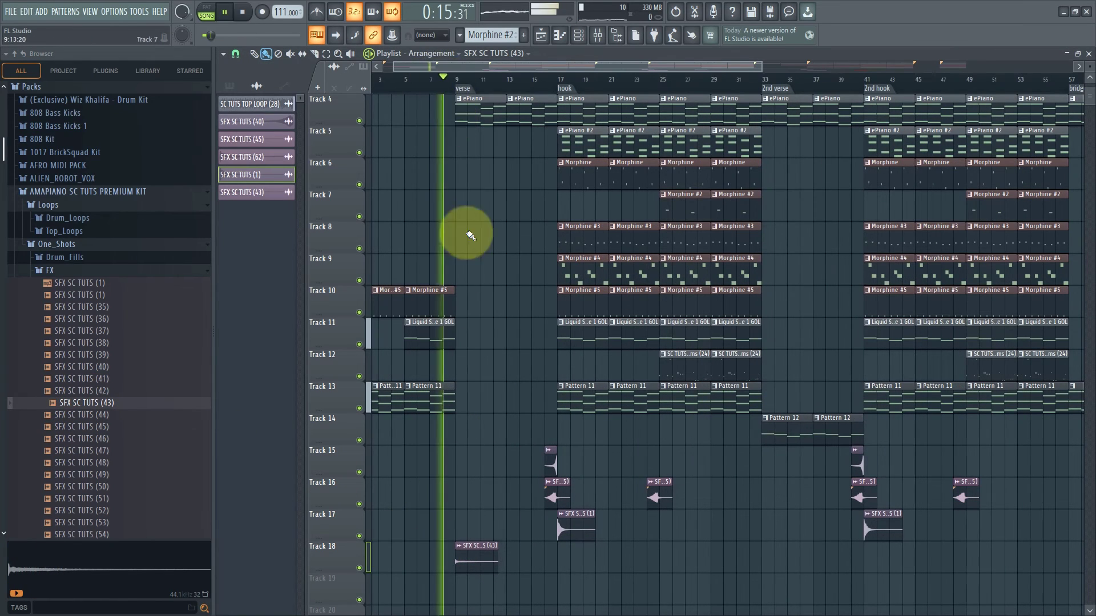
scroll(489, 415, up, 3)
scroll(497, 440, down, 2)
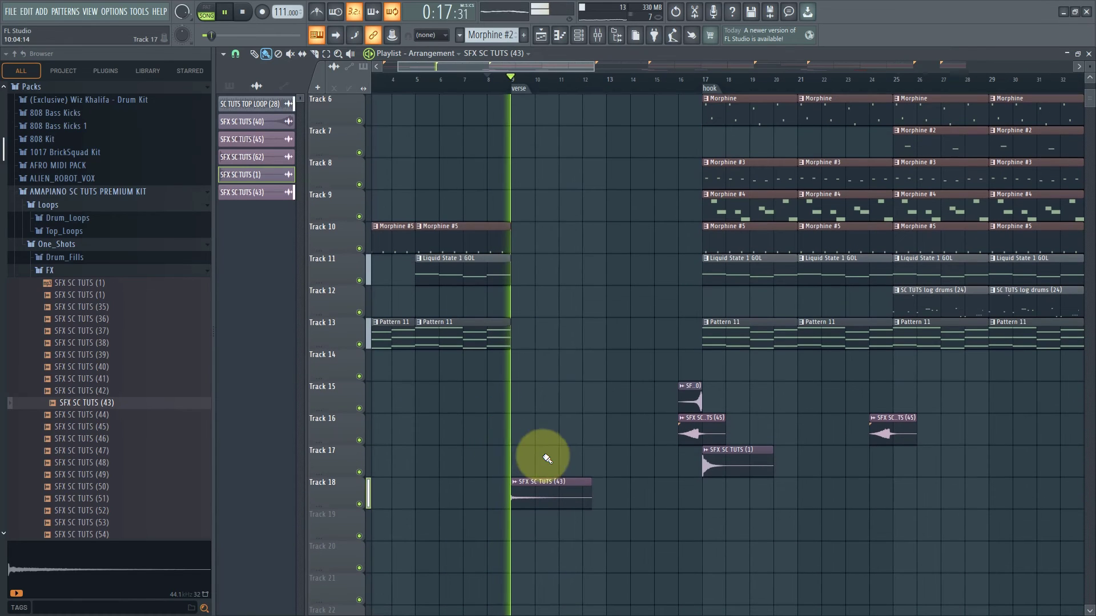
Time-stretch the SFX SC TUTS (43) clip to 3 bars using Stretch mode.
double_click(552, 498)
key(space)
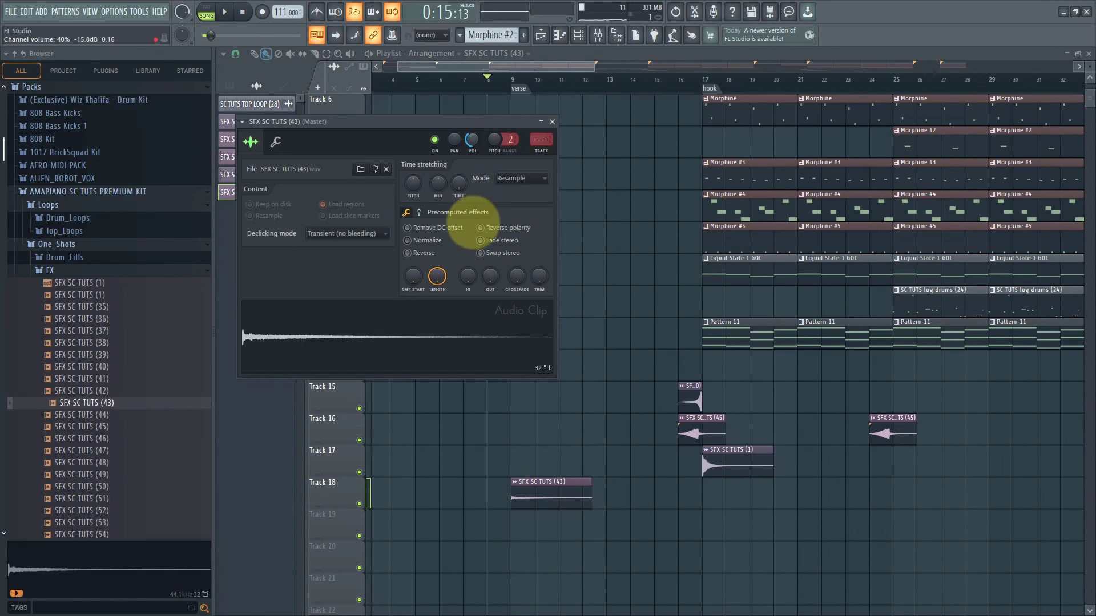
right_click(458, 183)
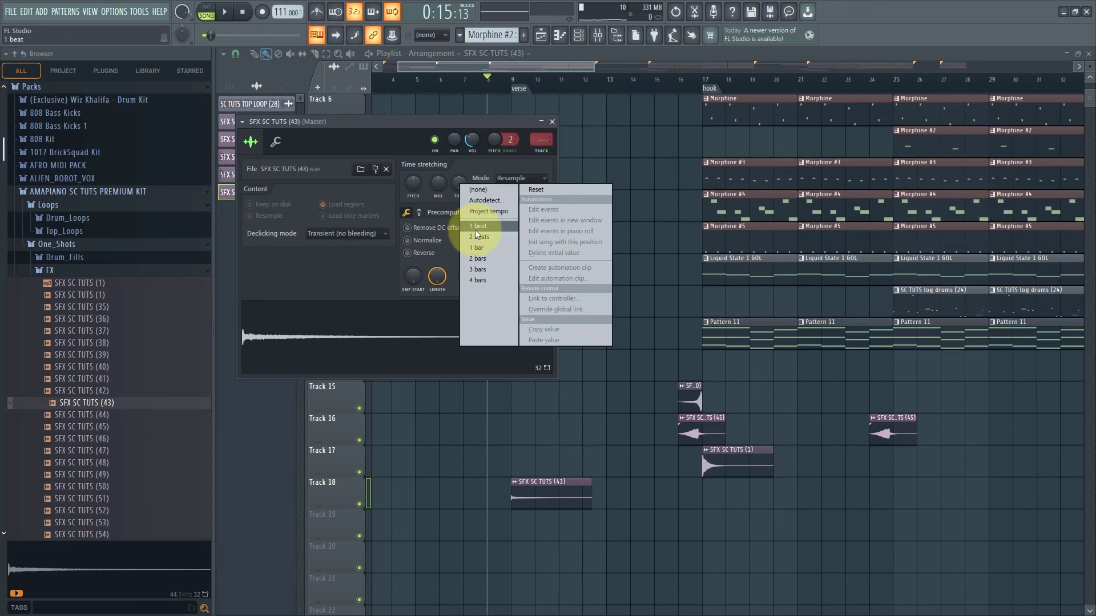
click(482, 269)
click(520, 178)
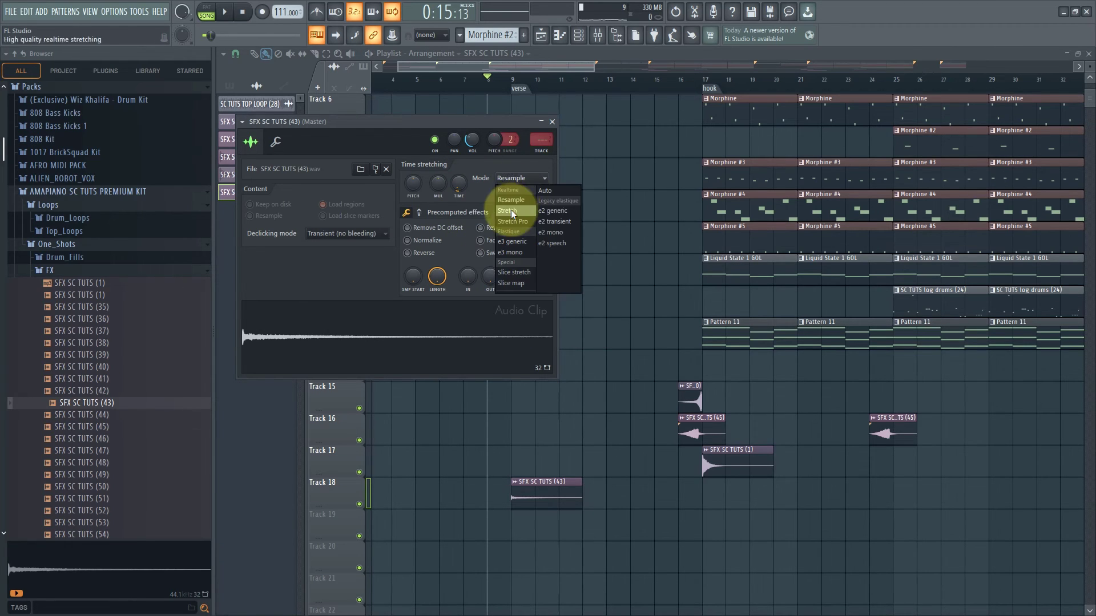
click(512, 210)
Set the SFX SC TUTS (43) clip's volume to about 54% while playing the transition into the verse.
key(space)
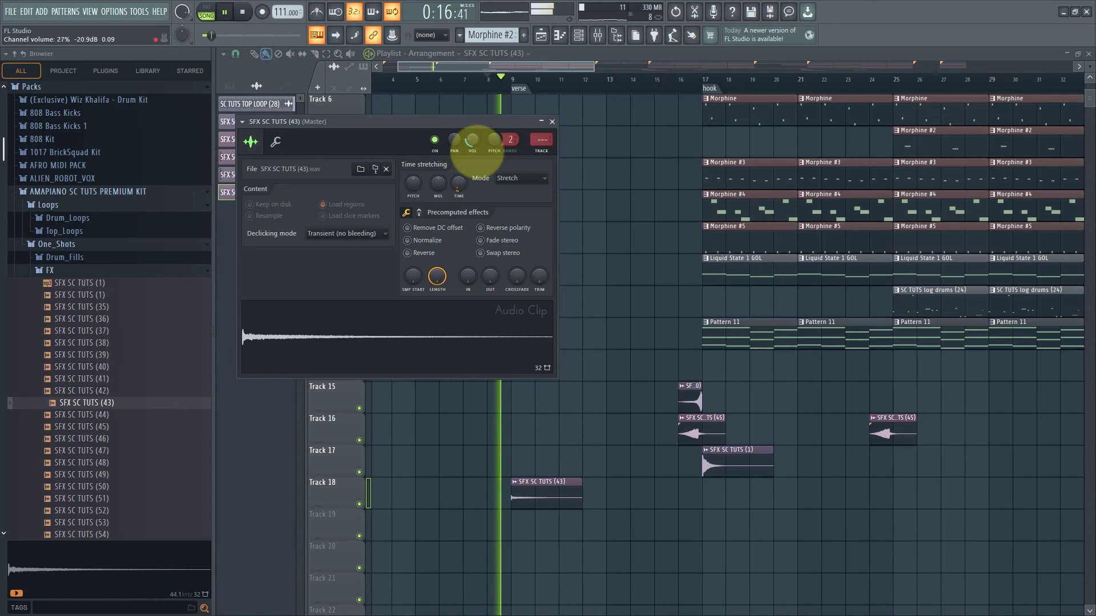
key(space)
key(space)
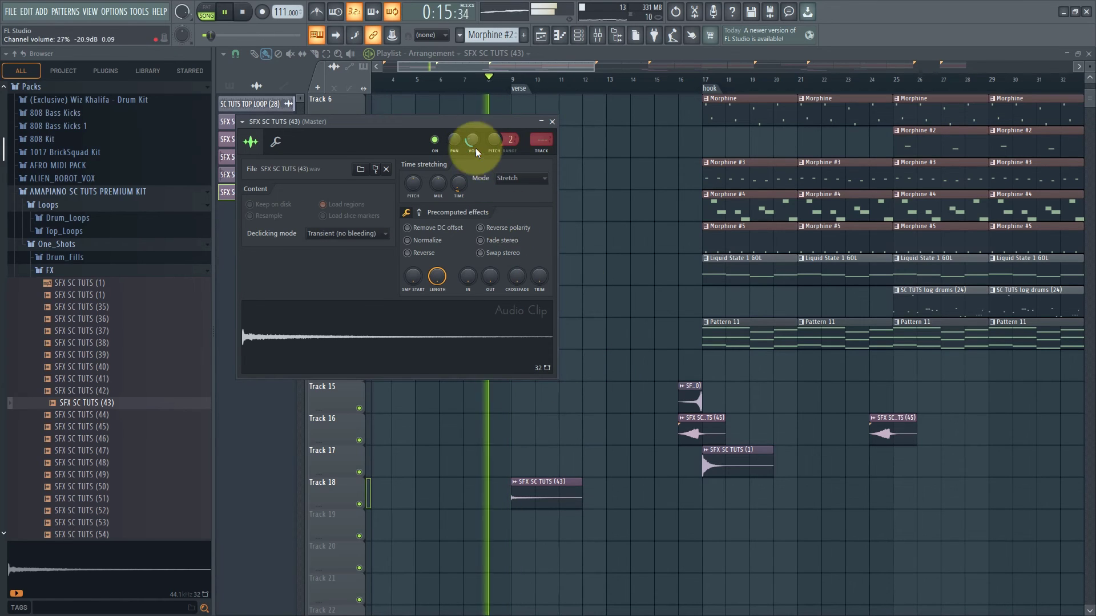
mouse_move(477, 147)
mouse_down()
mouse_move(482, 117)
mouse_move(480, 151)
mouse_up()
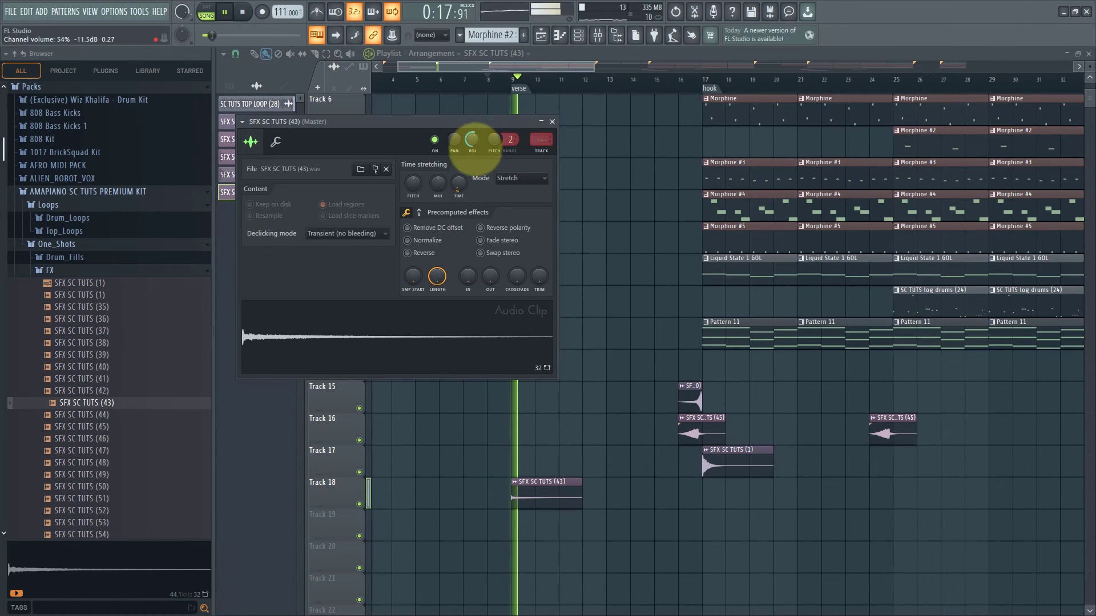
right_click(623, 405)
key(space)
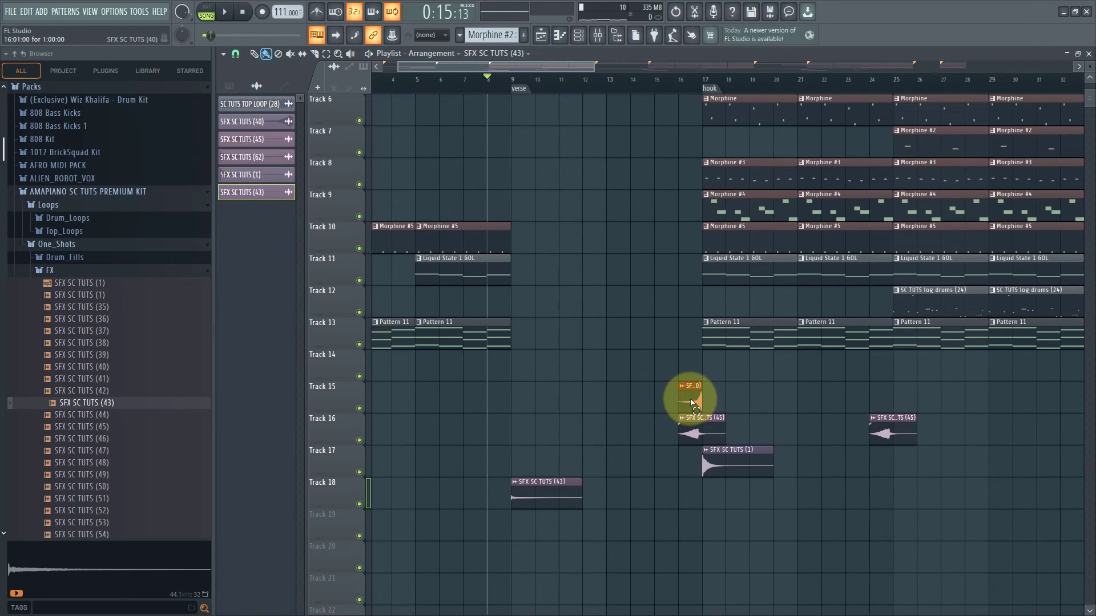
Copy the SFX SC TUTS (40) riser on track 15 to bar 8, just before the verse, and play it there.
drag(692, 403, 524, 399)
key(space)
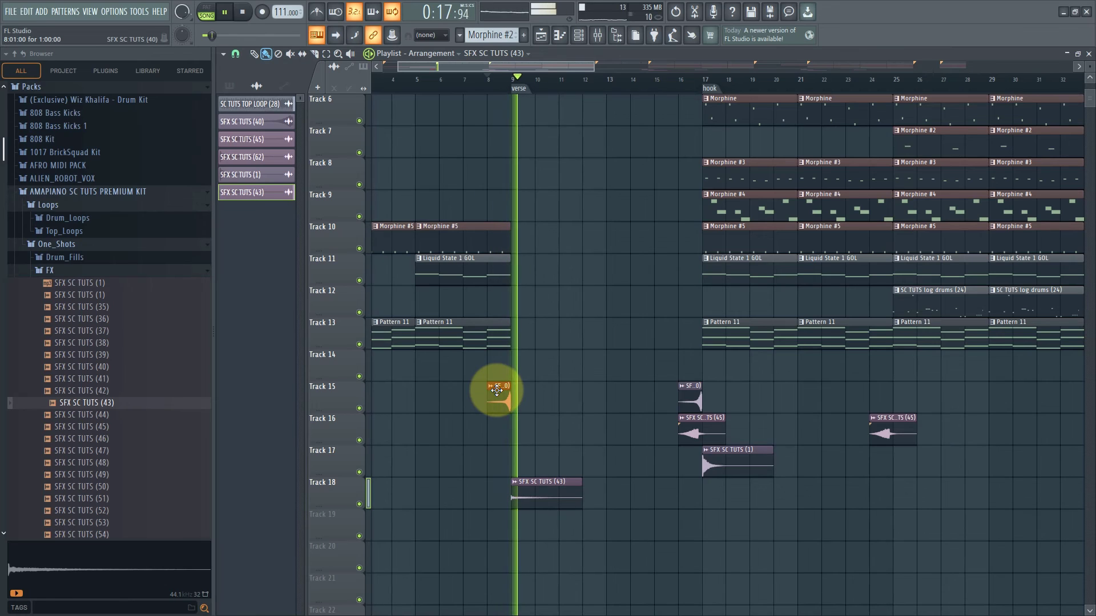
key(space)
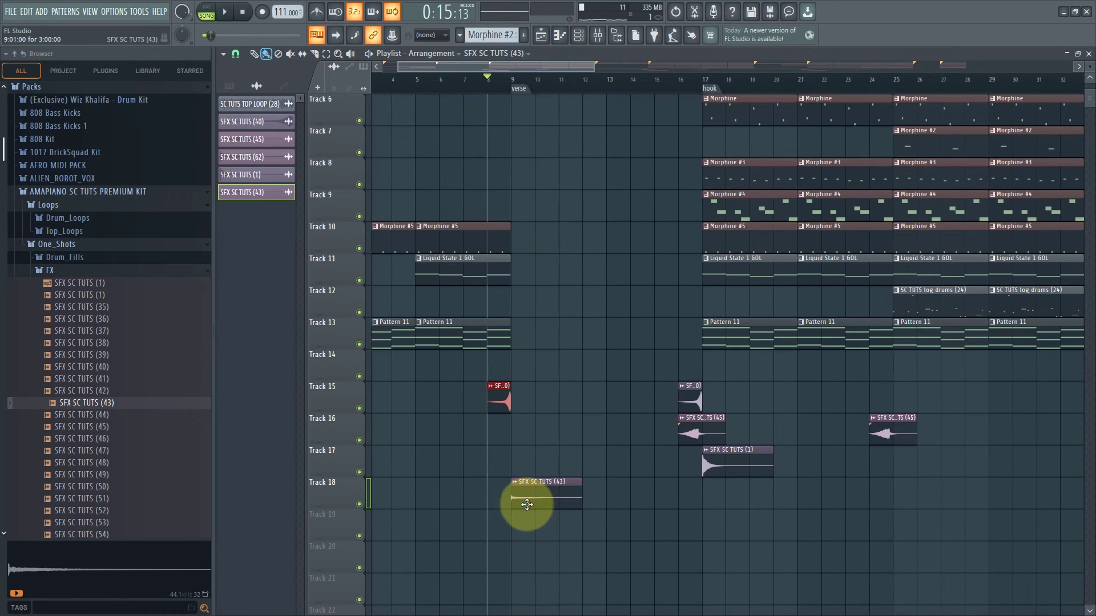
Slice the SFX SC TUTS (43) clip at bars 10 and 11 and delete everything after its first bar.
click(314, 54)
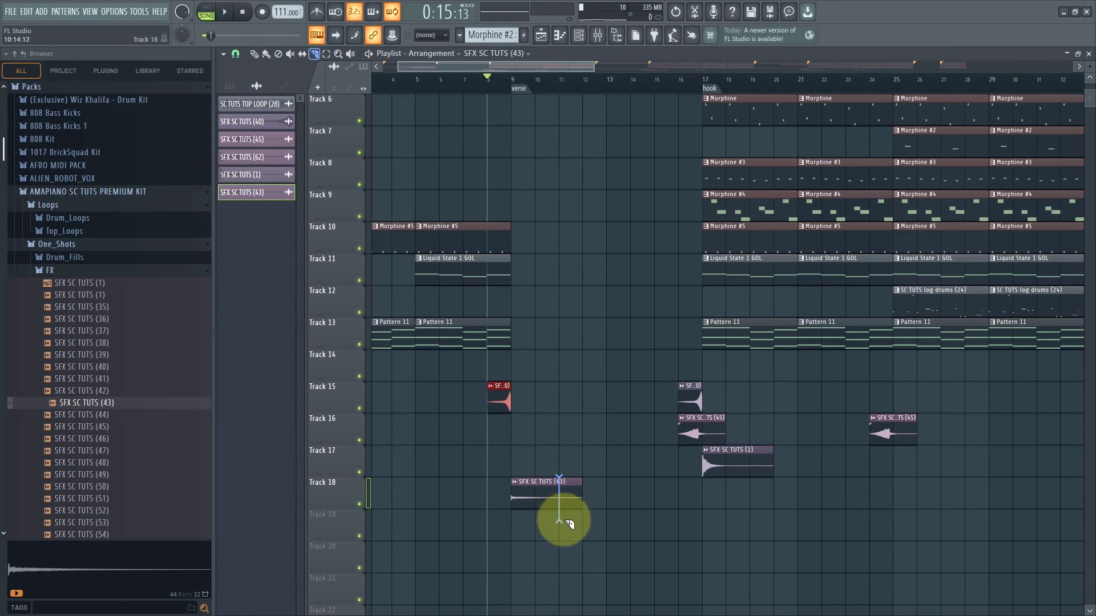
drag(564, 520, 564, 520)
click(506, 80)
key(space)
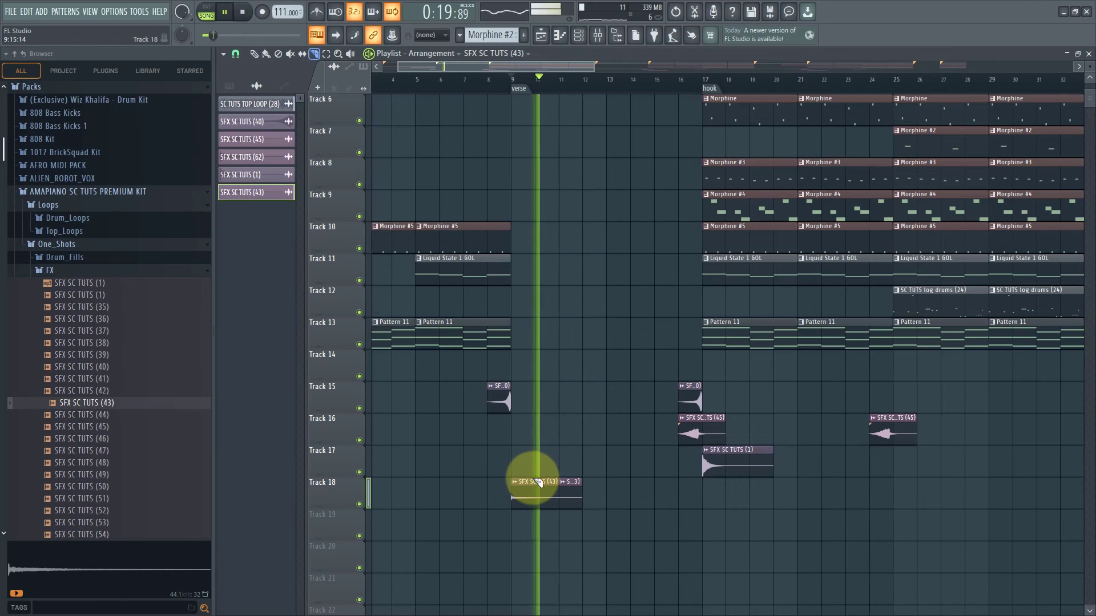
key(space)
drag(538, 482, 534, 509)
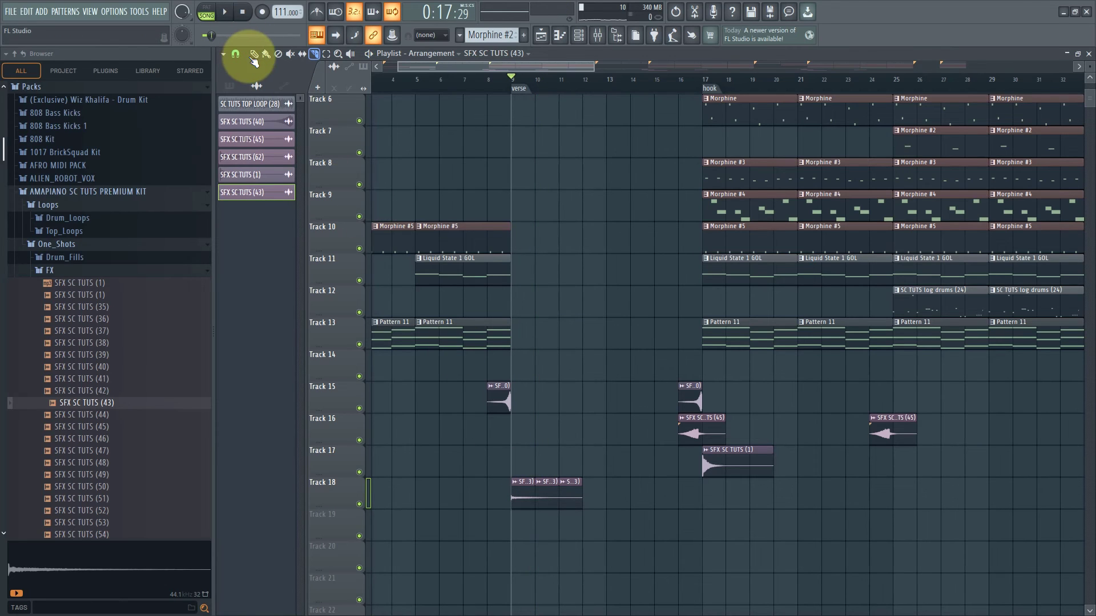
click(254, 57)
key(space)
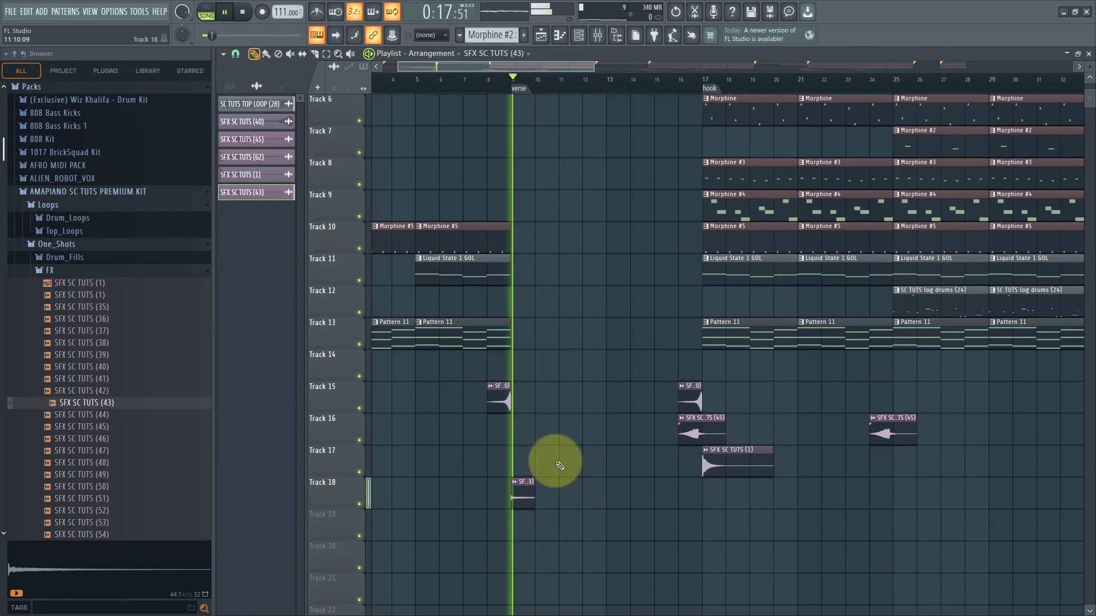
key(space)
Set the SFX SC TUTS (43) clip's quick fade out to about 82% and replay the transition from bar 8.
double_click(523, 497)
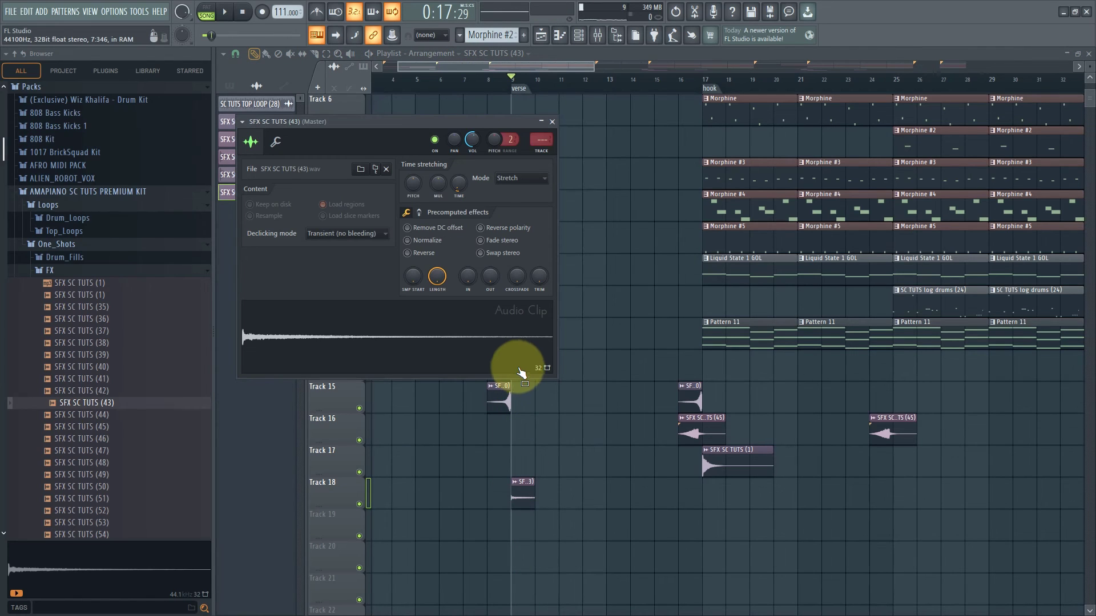
drag(492, 279, 484, 237)
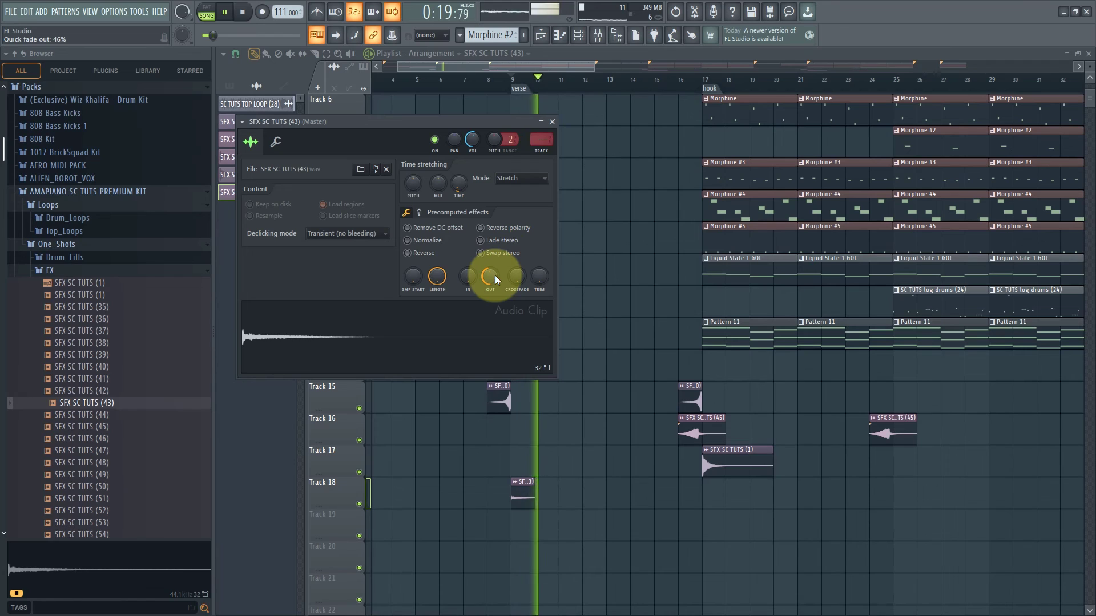
drag(496, 280, 490, 225)
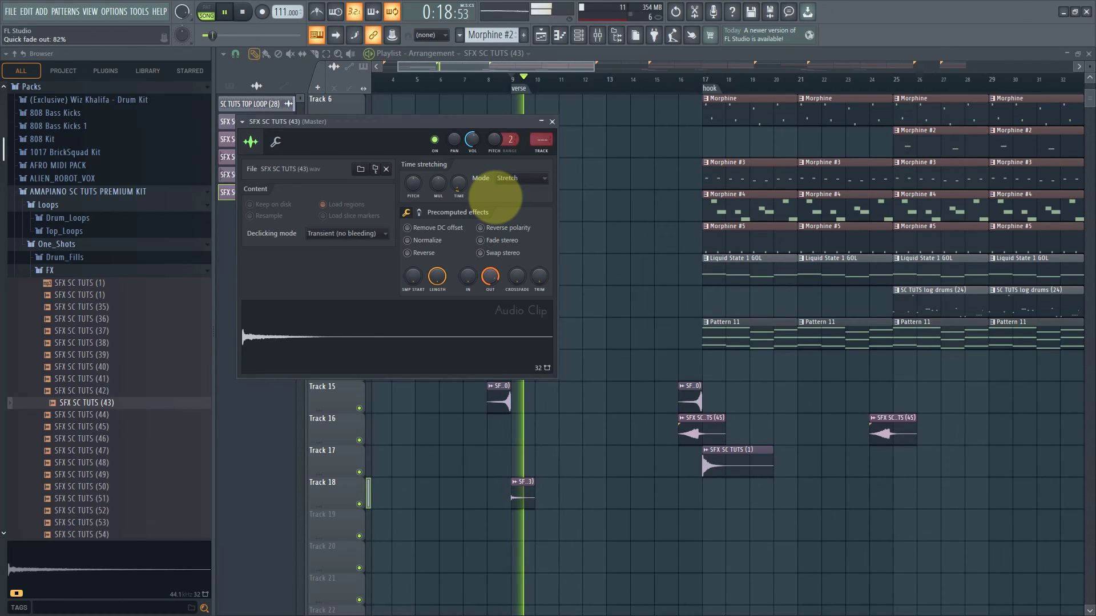
drag(500, 82, 490, 79)
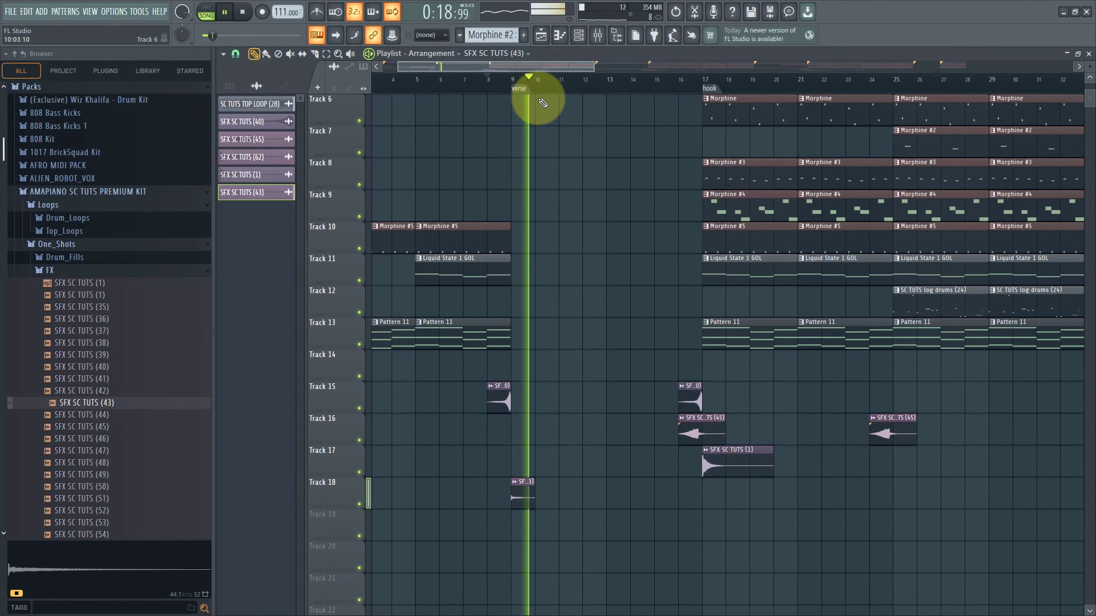
Copy the verse's riser on track 15 and impact on track 18 to matching positions at the 2nd verse and the bridge.
scroll(533, 428, down, 5)
key(space)
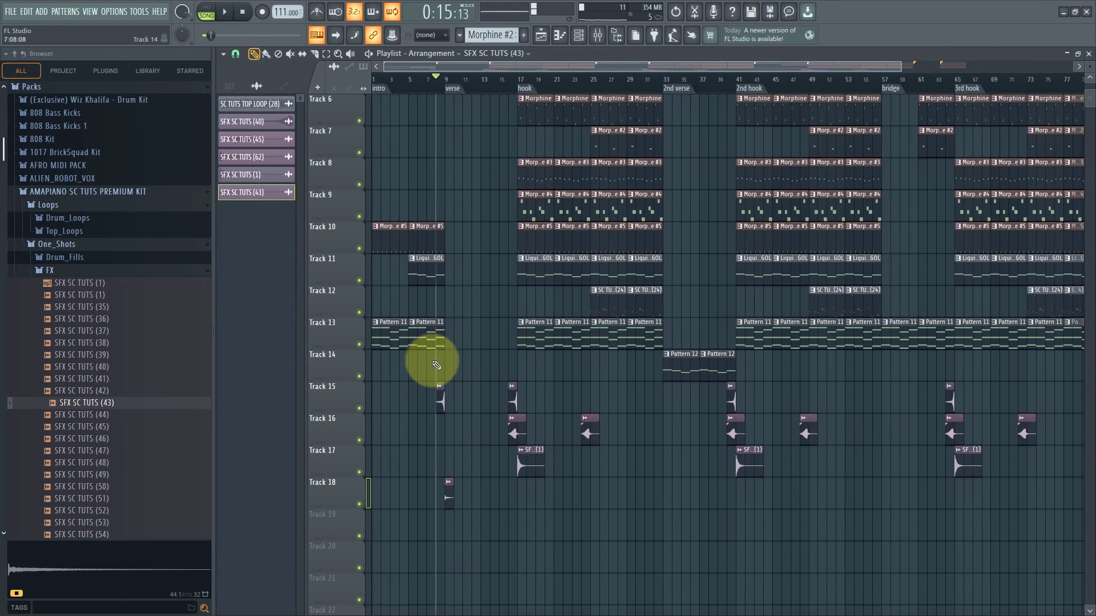
drag(417, 381, 759, 519)
scroll(445, 515, down, 2)
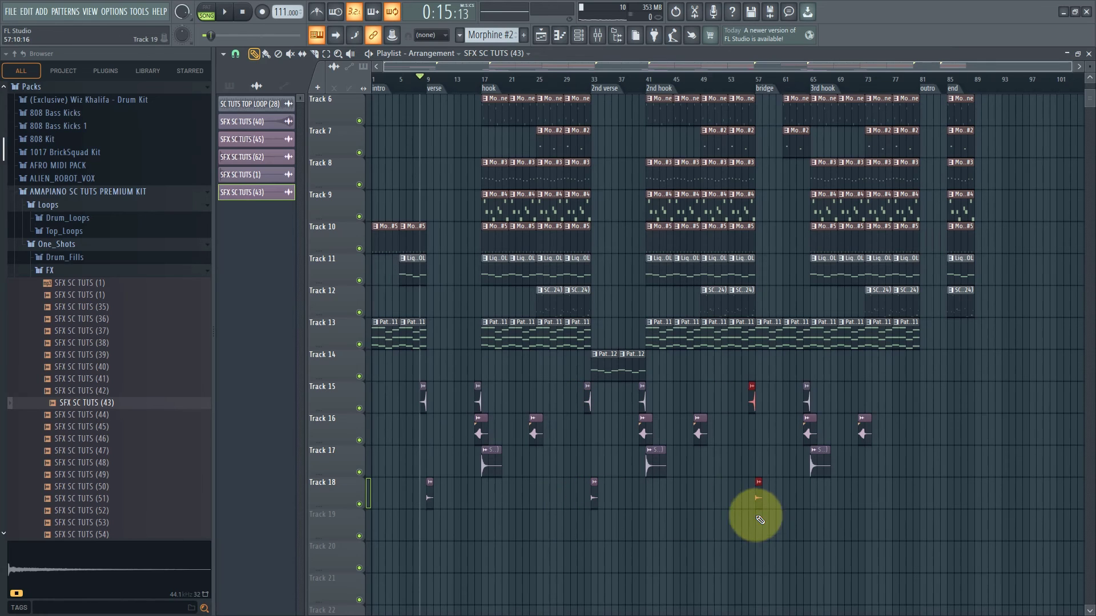
scroll(759, 520, up, 1)
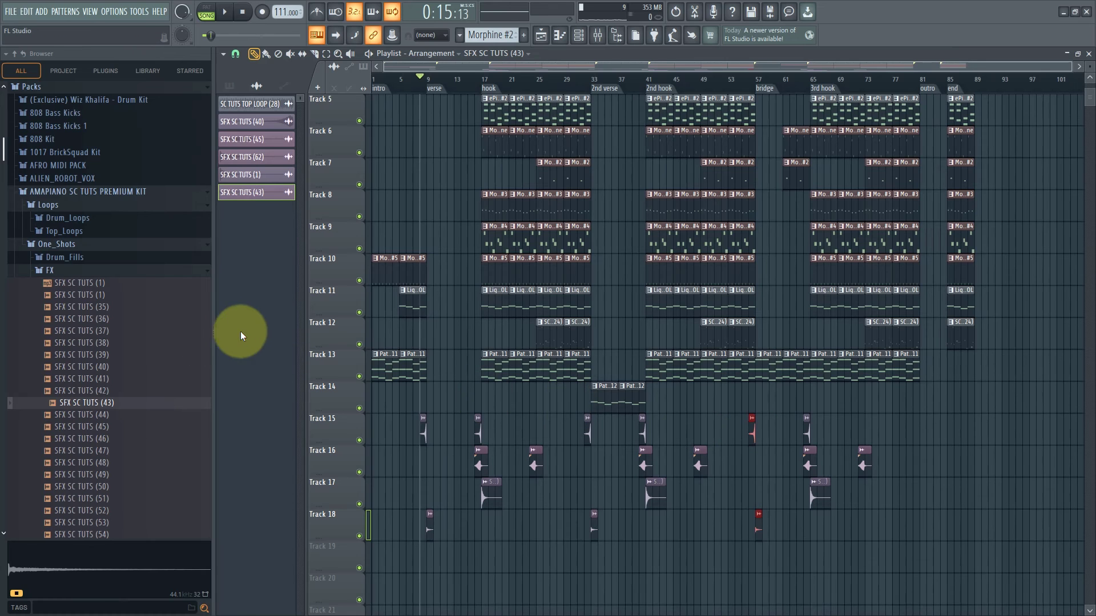
Play the transition into the verse and the start of the bridge to check how the FX fit the arrangement.
key(space)
ctrl+scroll(348, 416, up, 4)
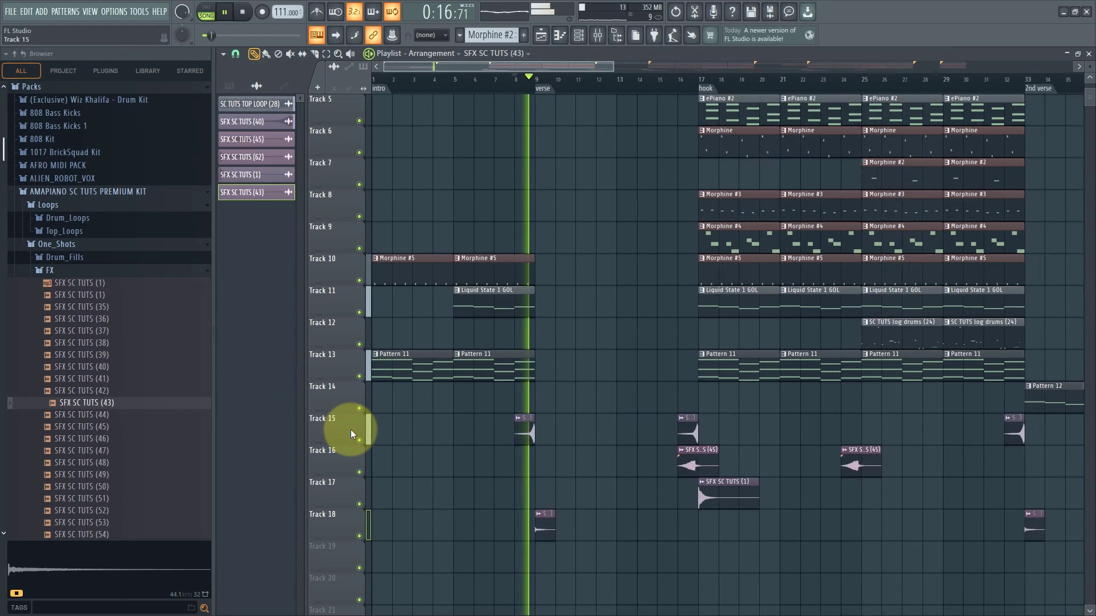
scroll(692, 492, up, 4)
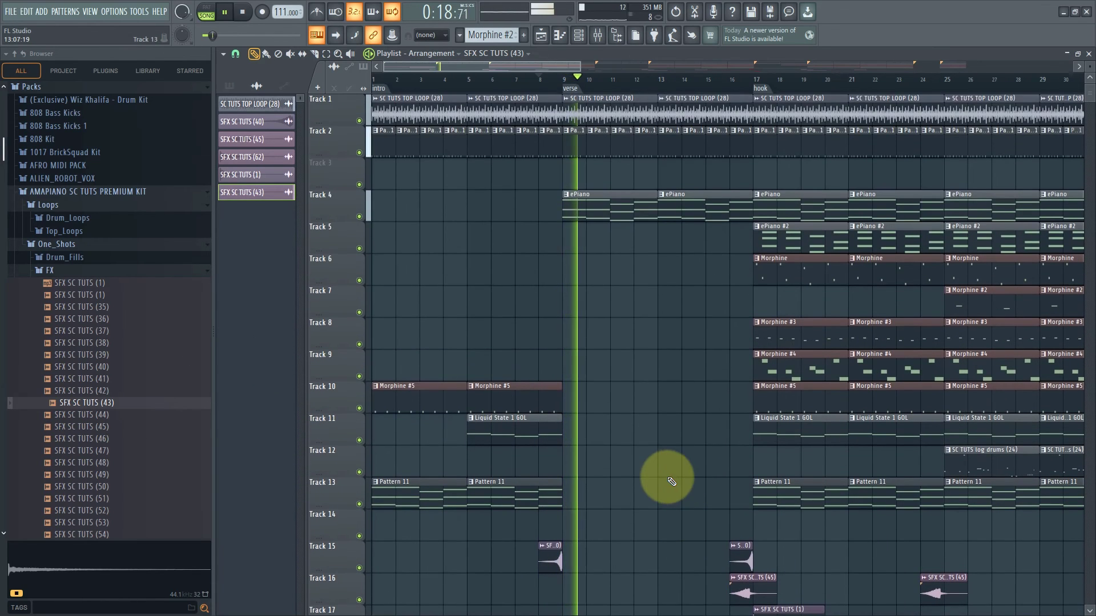
scroll(663, 477, down, 3)
ctrl+scroll(642, 463, down, 2)
ctrl+scroll(628, 463, down, 4)
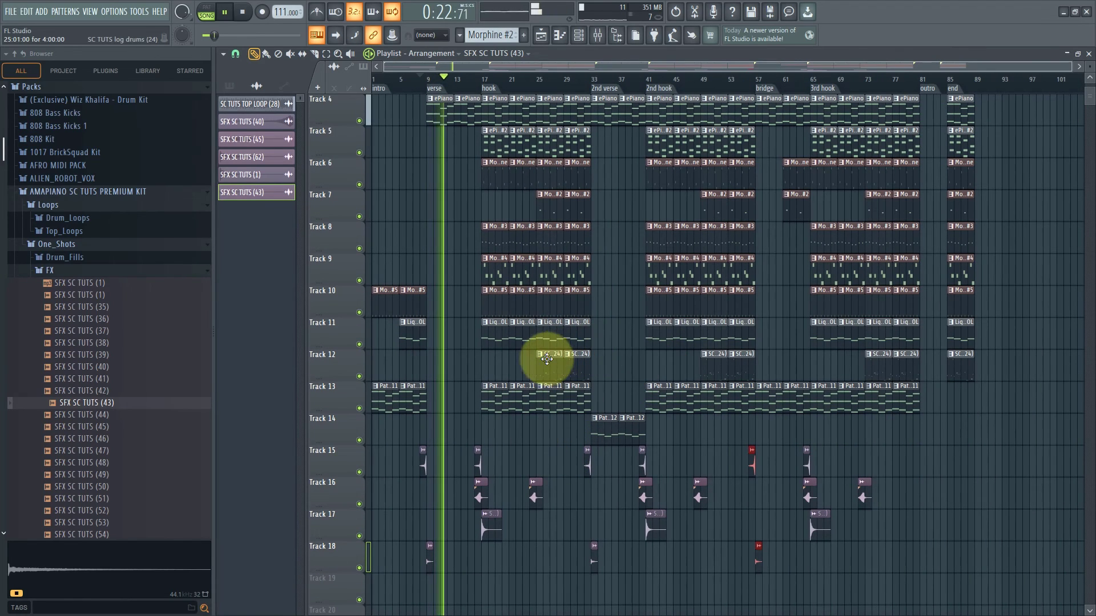
click(759, 91)
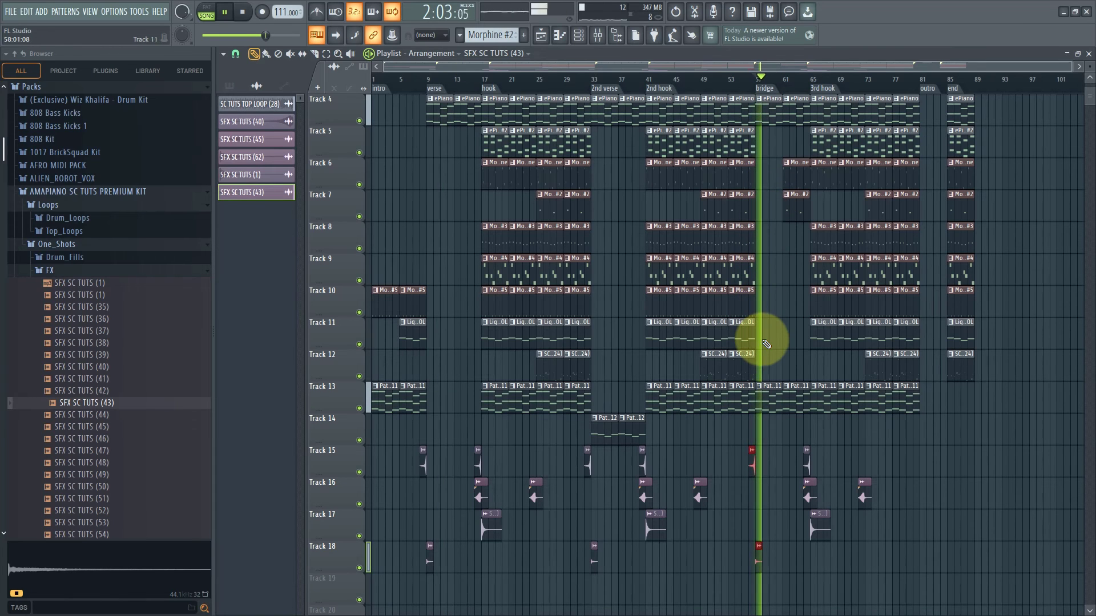
scroll(766, 344, up, 5)
scroll(778, 420, up, 2)
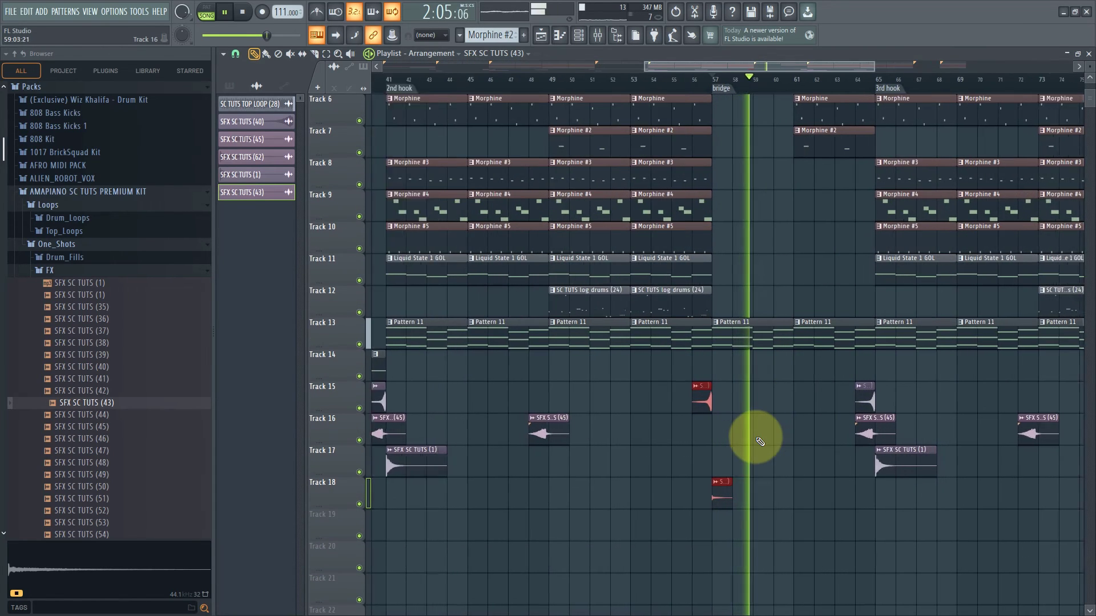
scroll(757, 443, down, 6)
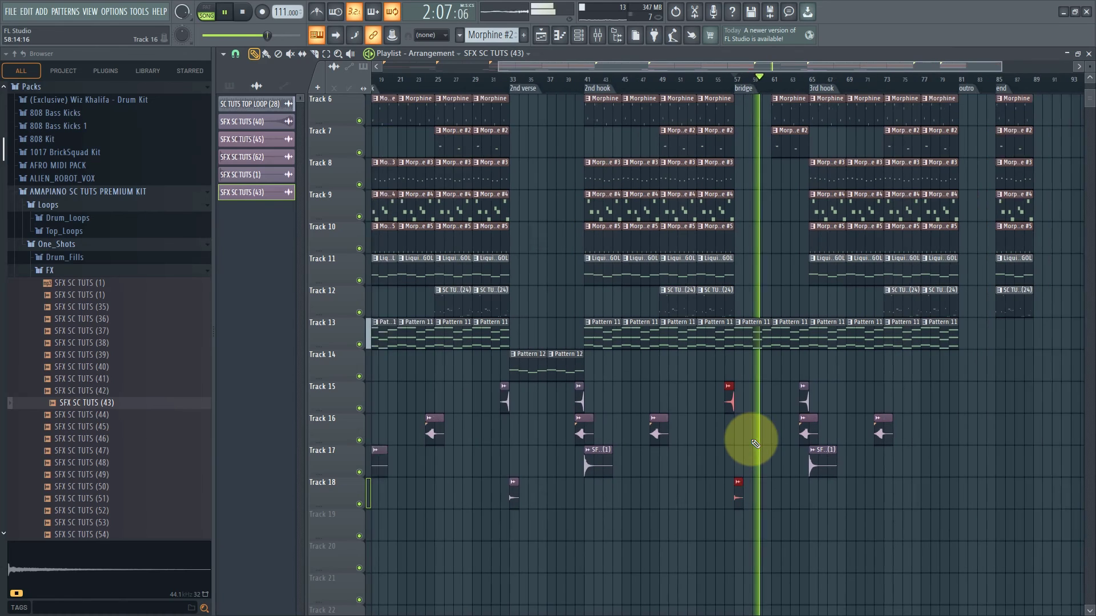
Add a Liquid State 1 GOL pattern clip on track 11 at bar 61, in the bridge's second half, and play it.
scroll(747, 411, up, 4)
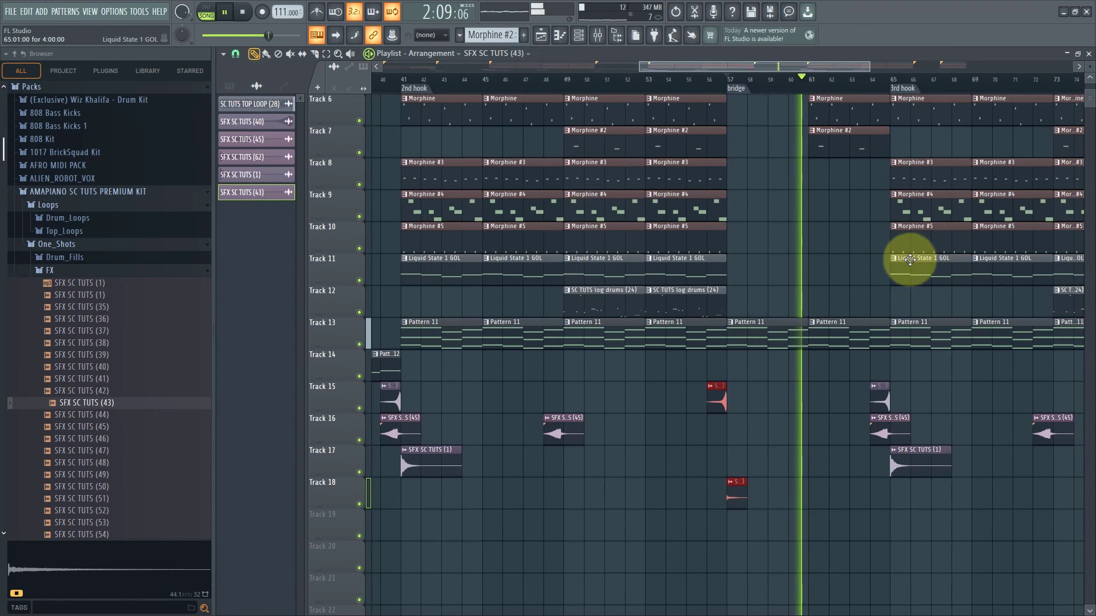
click(910, 258)
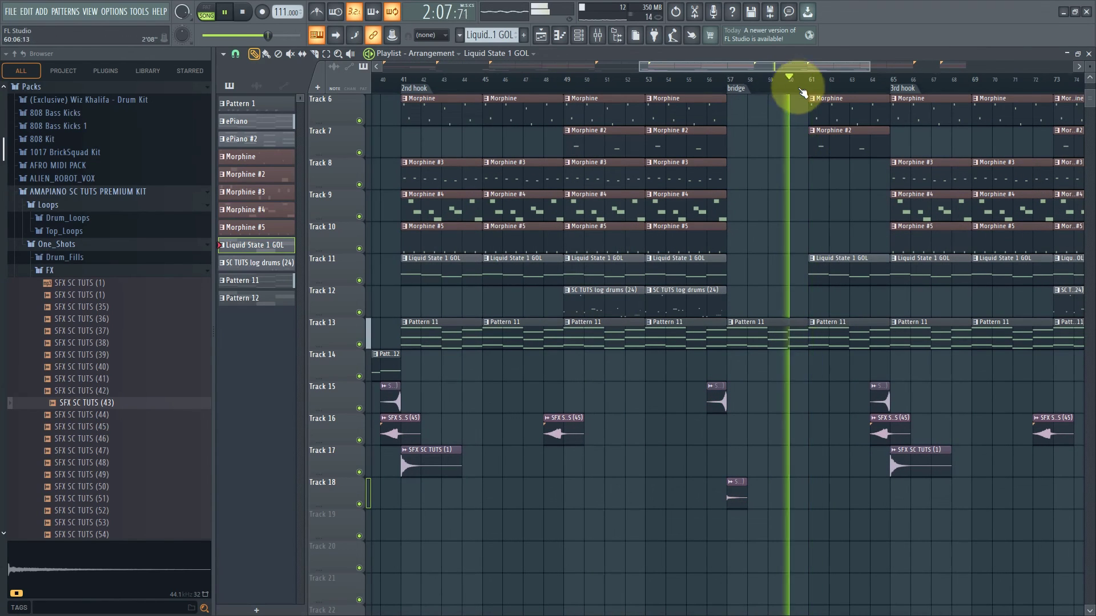
scroll(818, 294, down, 2)
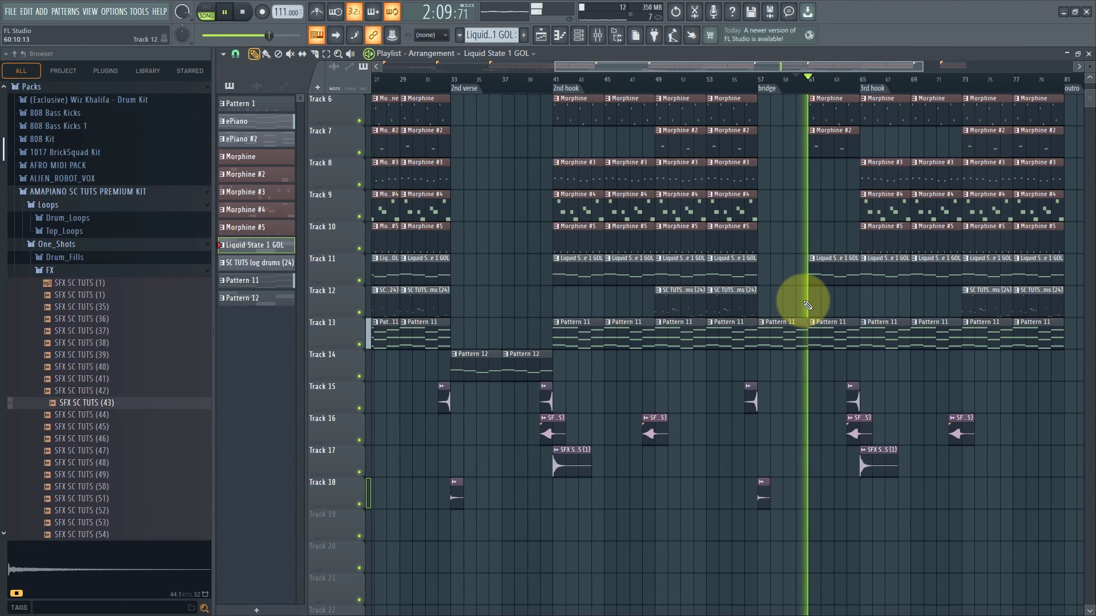
scroll(807, 305, down, 3)
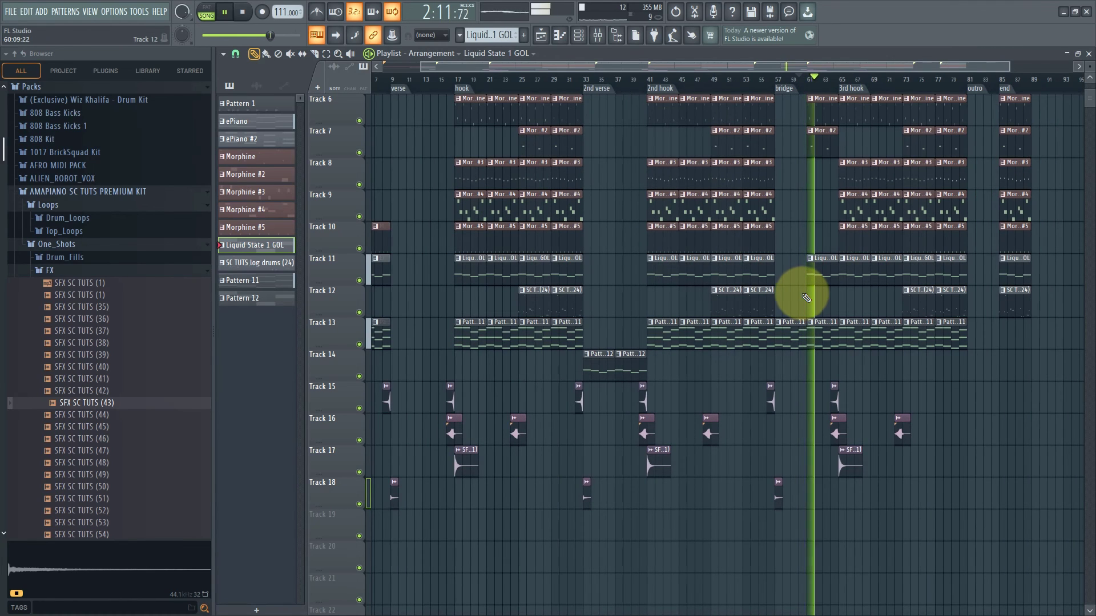
scroll(806, 297, down, 1)
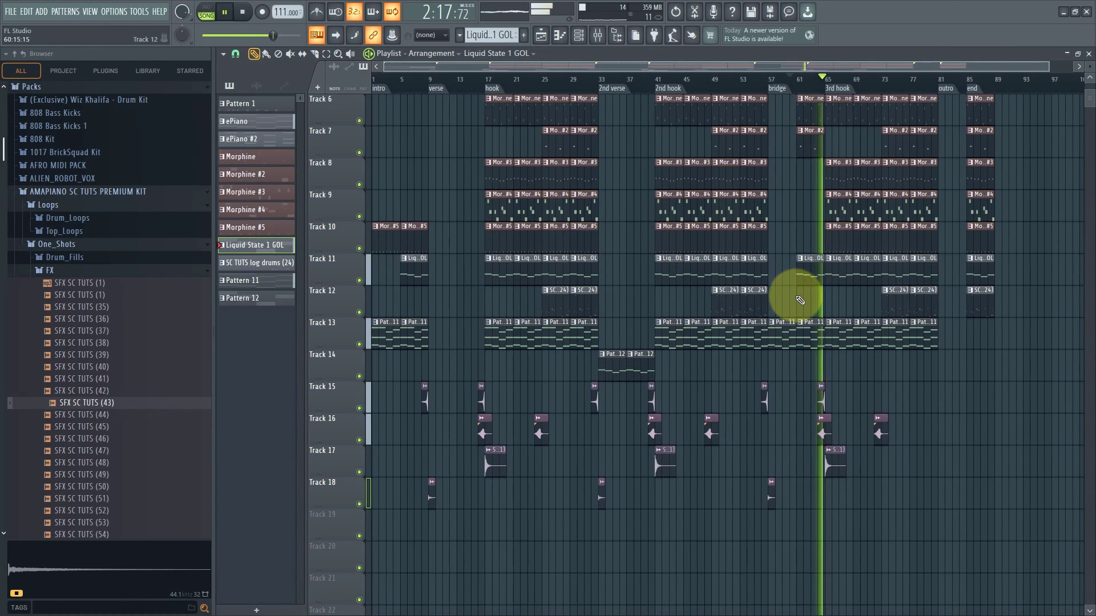
Duplicate the bar 73–80 clips on tracks 1–13 into the outro at bar 81 and delete the copies from bar 85 onward.
scroll(798, 305, up, 3)
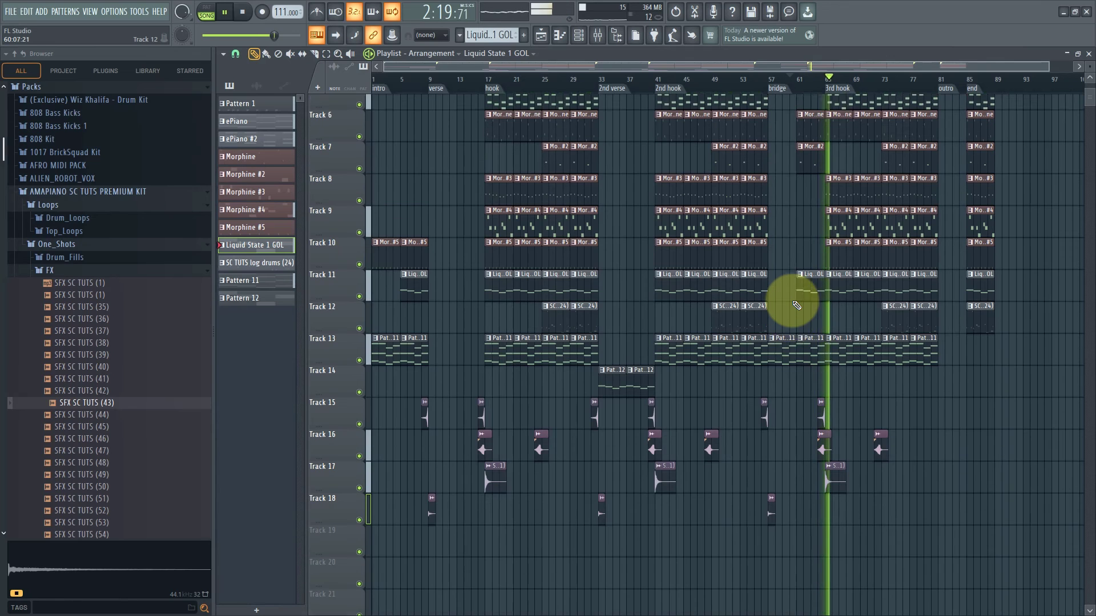
scroll(796, 305, up, 2)
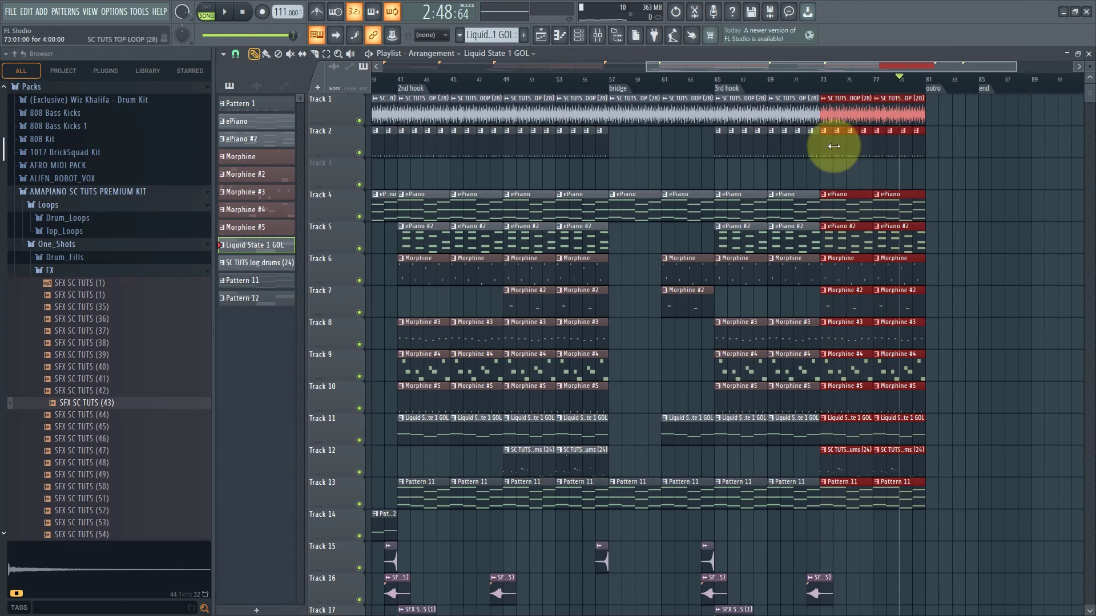
scroll(860, 290, down, 3)
scroll(861, 290, up, 3)
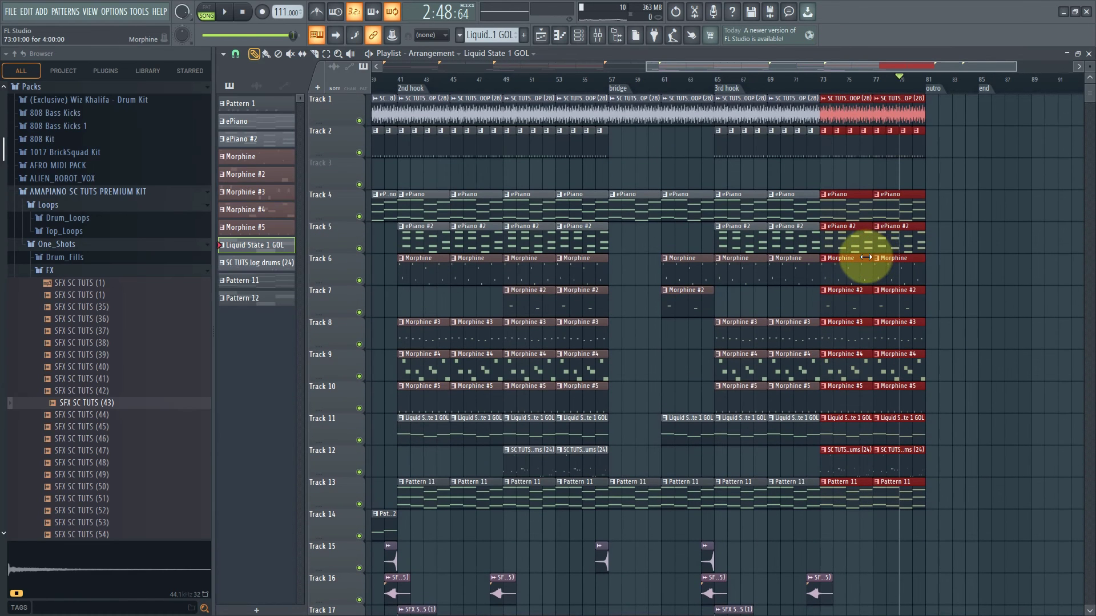
key(ctrl+b)
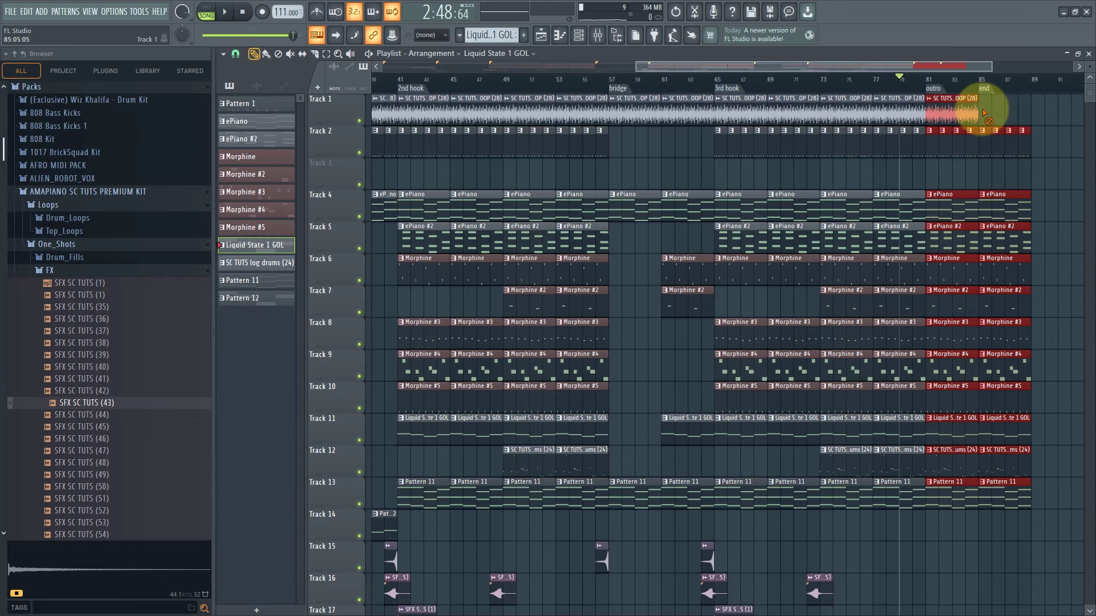
mouse_move(1019, 200)
mouse_down()
mouse_move(987, 299)
mouse_move(1013, 517)
mouse_up()
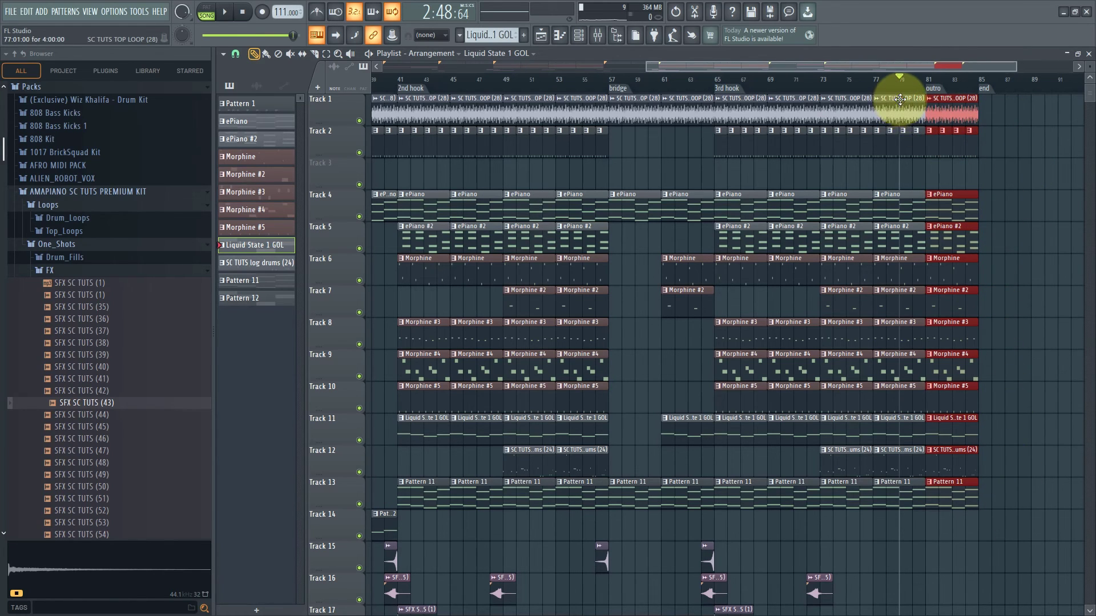
Play into the outro and delete its Pattern 1 clips on track 2 and SC TUTS log drums (24) clip on track 12.
key(space)
scroll(947, 370, up, 3)
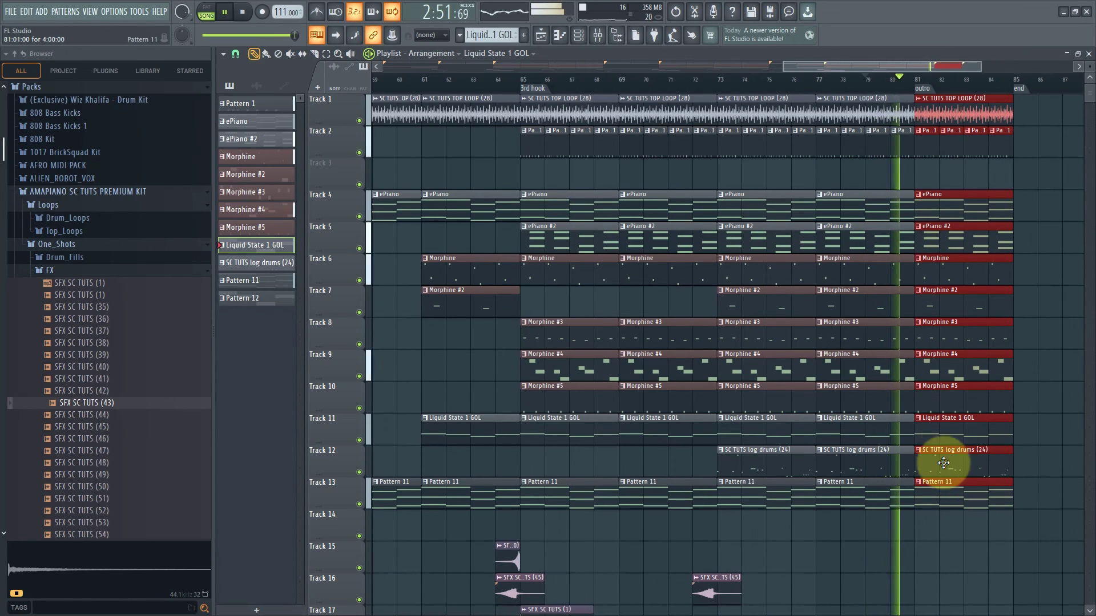
click(893, 84)
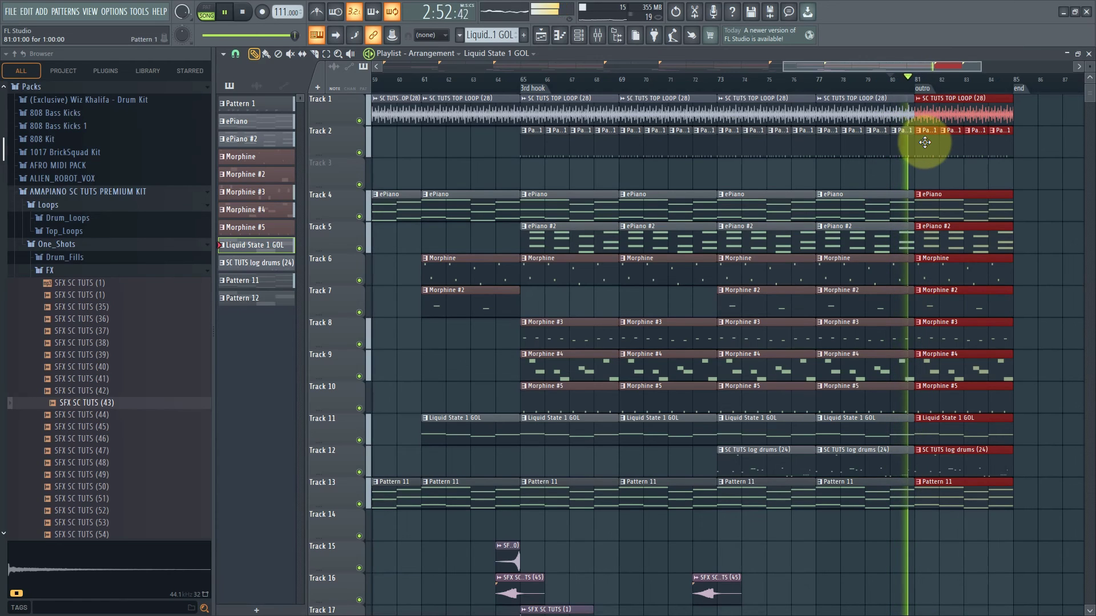
drag(925, 143, 1046, 149)
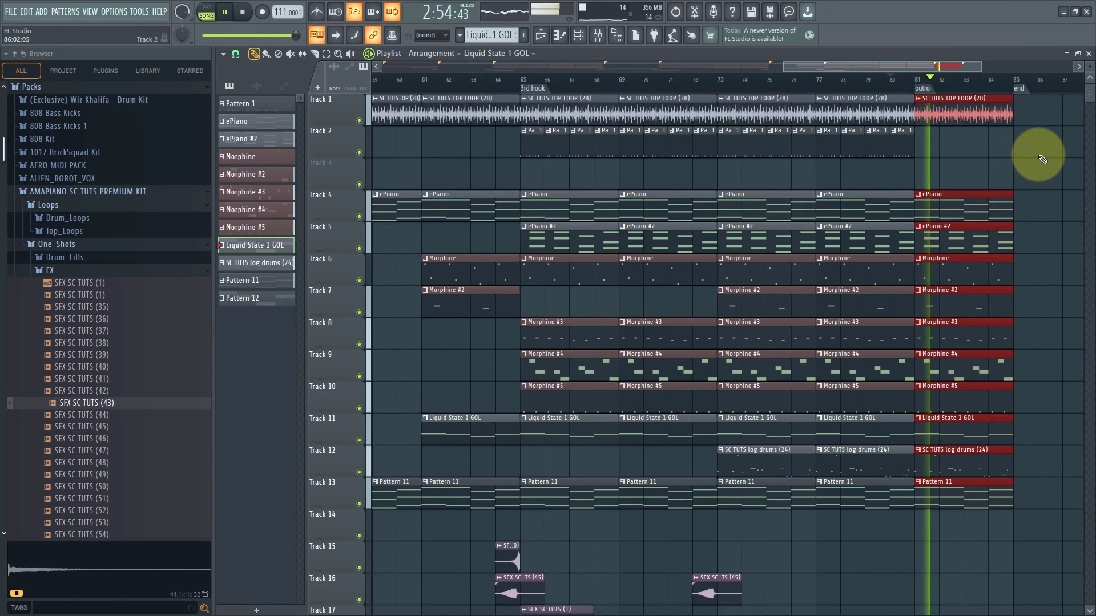
right_click(950, 465)
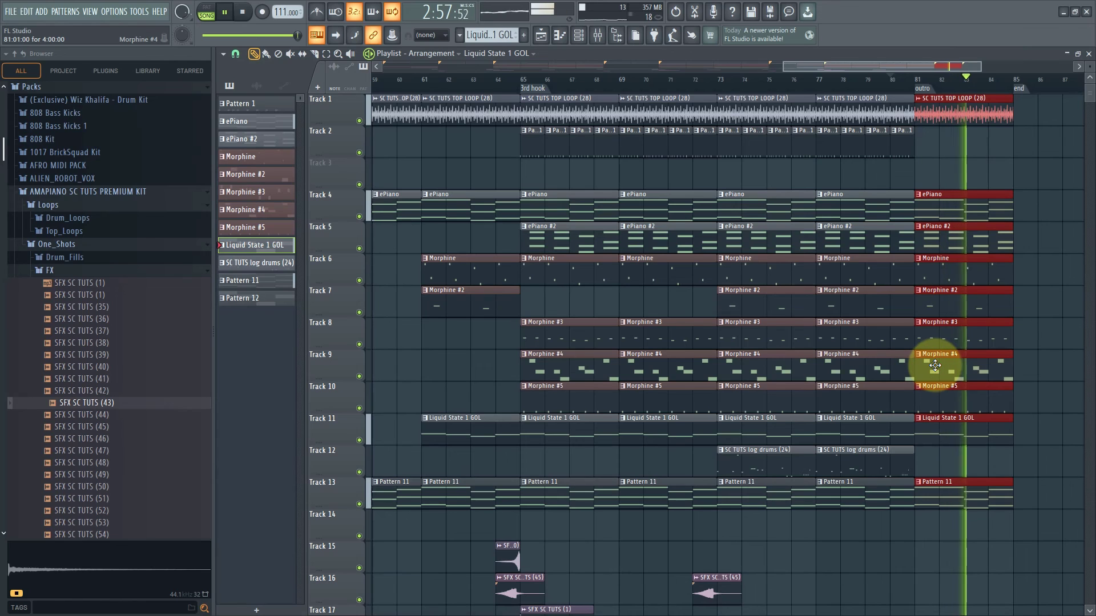
Replay the outro and delete its Liquid State 1 GOL, Pattern 11 and Morphine #2 clips on tracks 11, 13 and 7.
key(space)
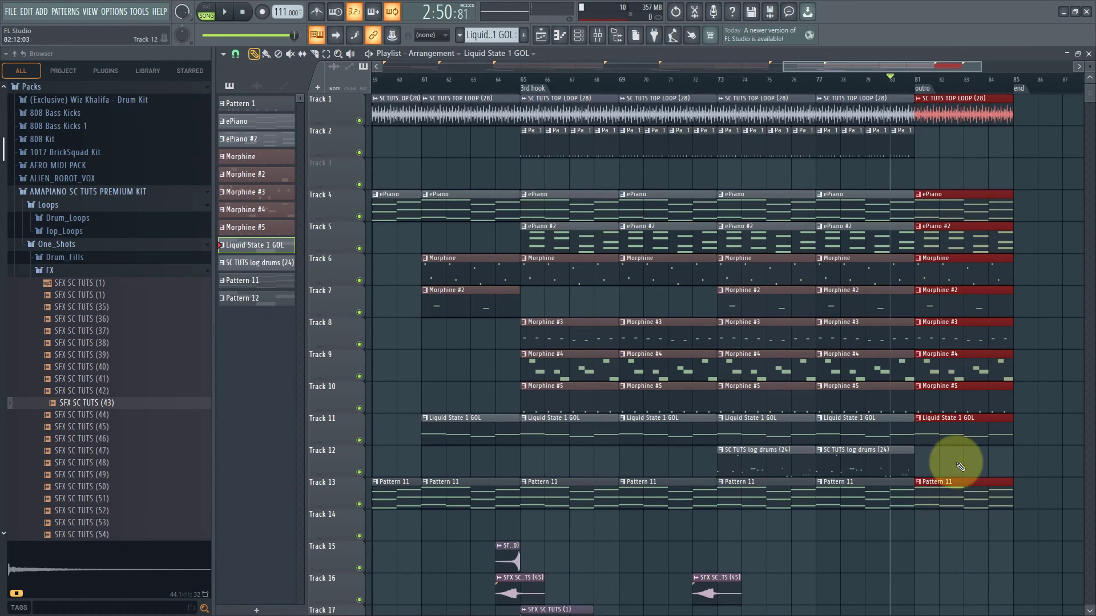
key(space)
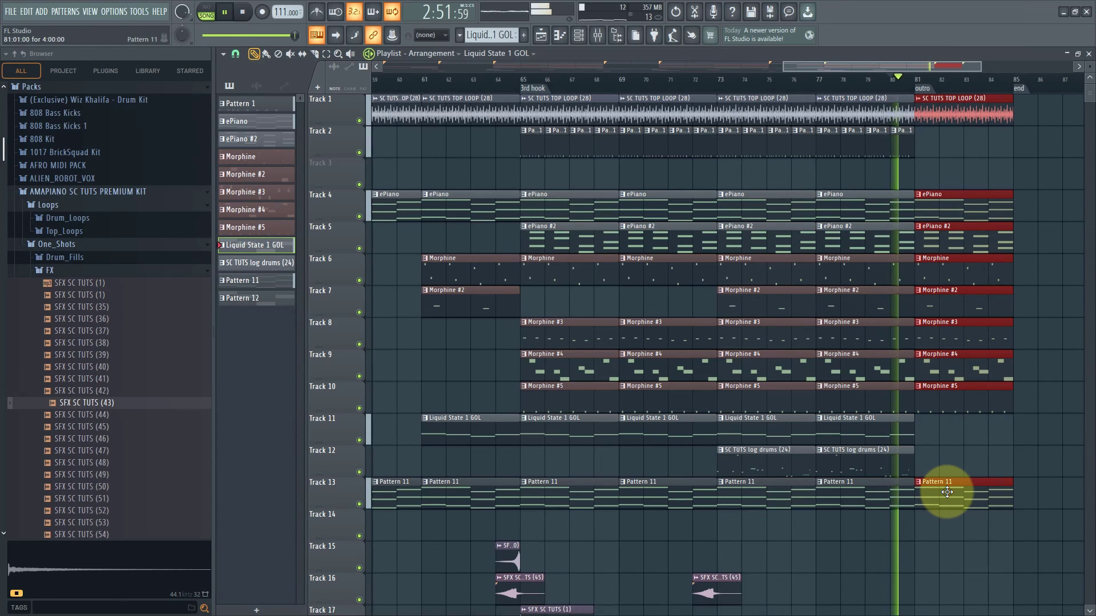
right_click(947, 492)
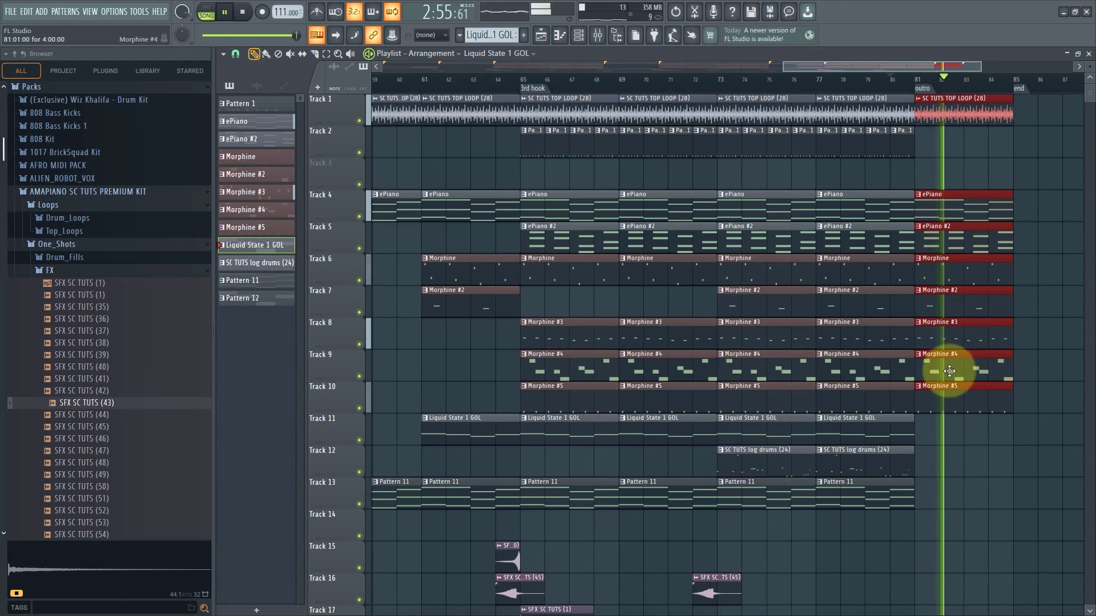
right_click(950, 298)
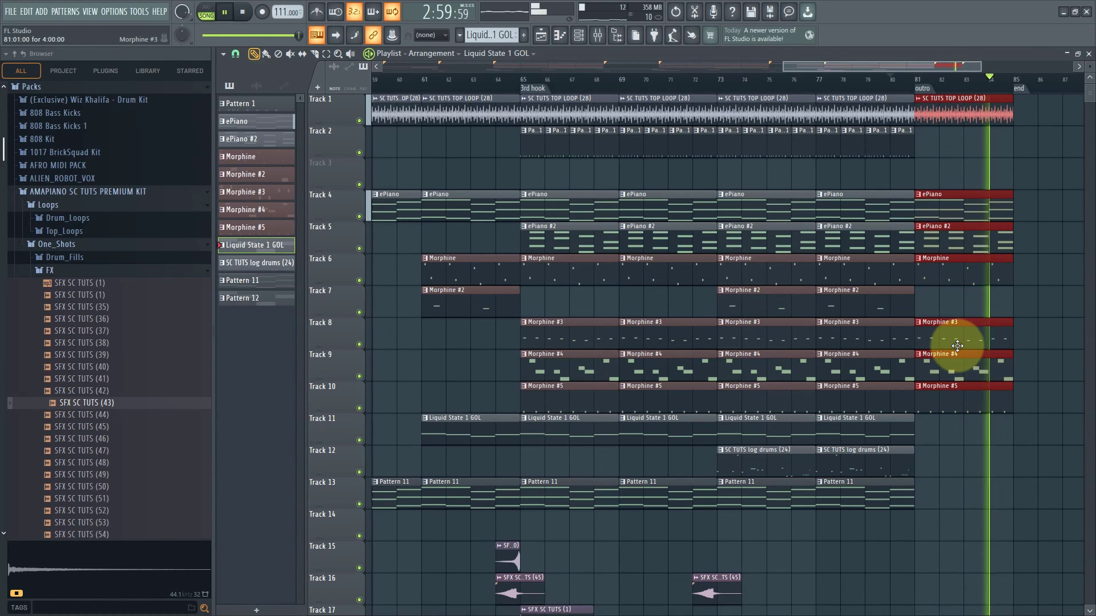
Delete the outro's Morphine #5, ePiano #2 and Morphine #4 clips, keep Morphine #3 on track 8, and replay the transition.
right_click(957, 346)
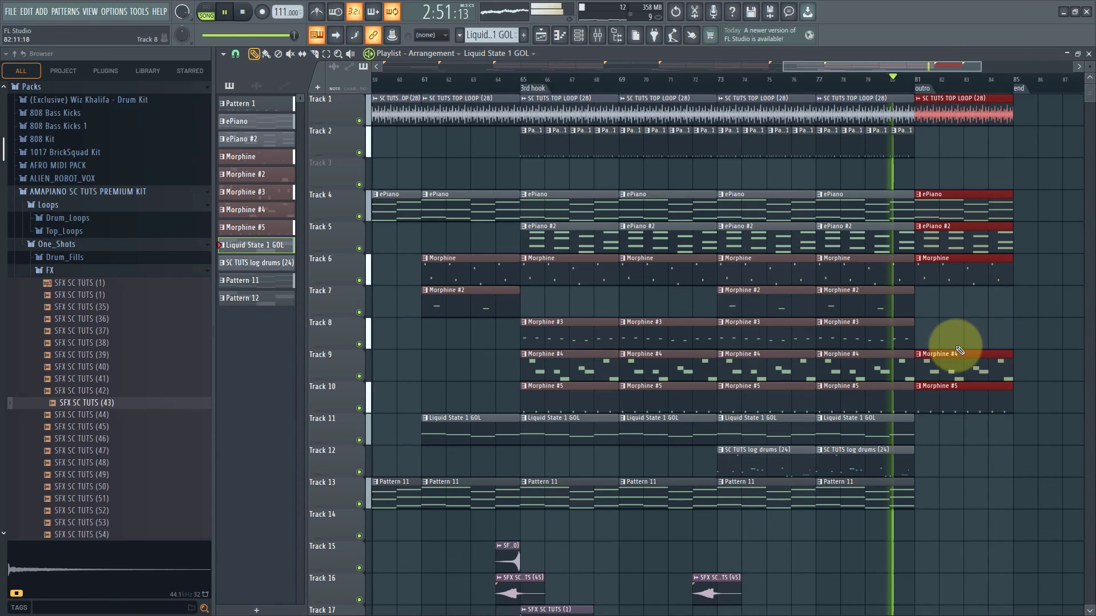
key(ctrl+z)
right_click(956, 408)
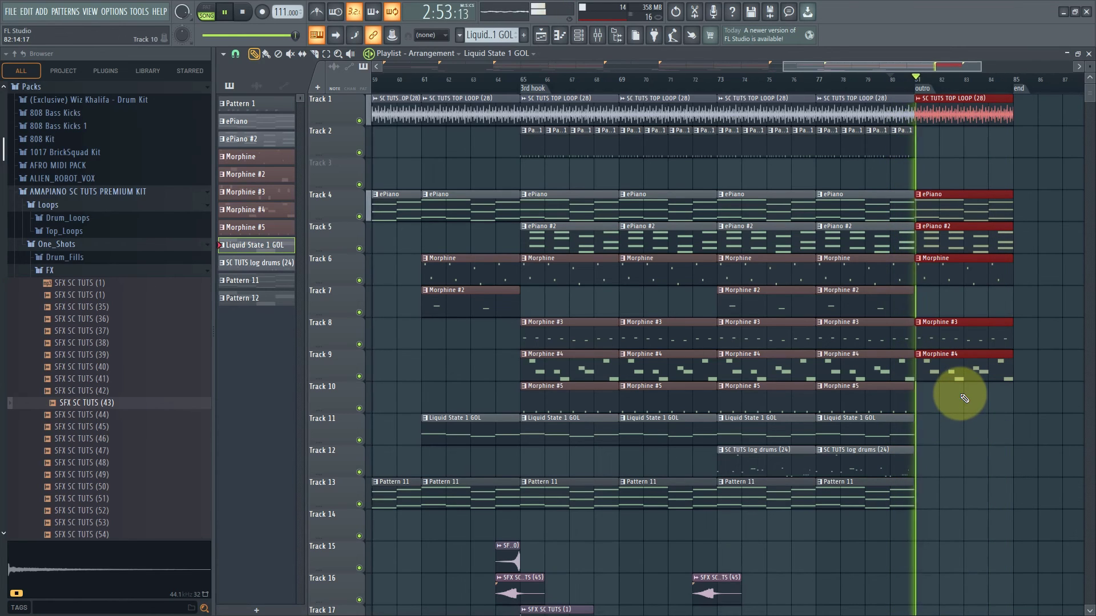
right_click(954, 238)
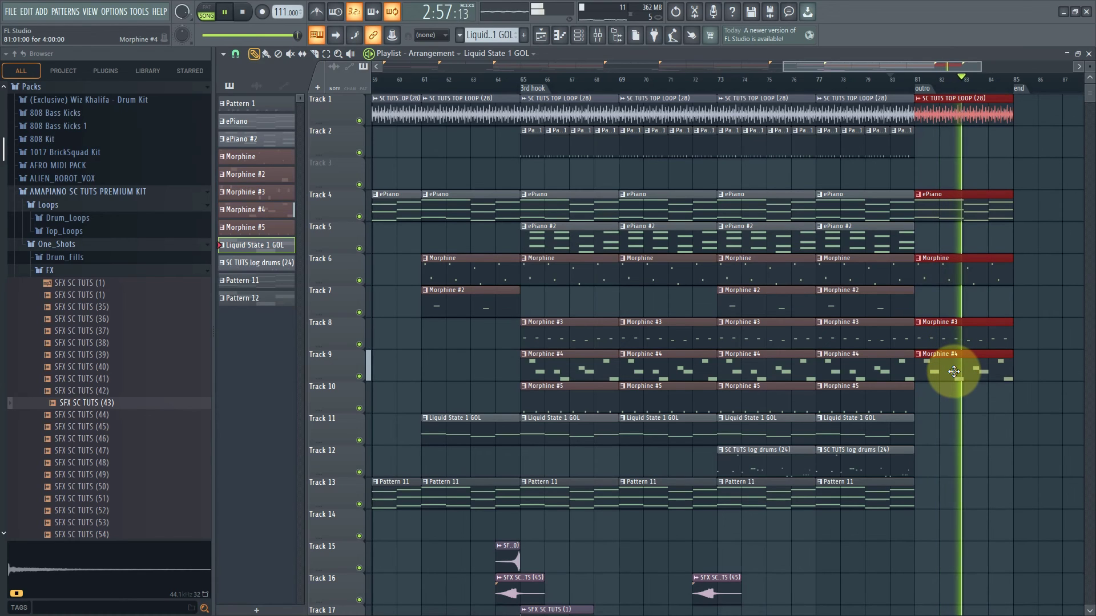
right_click(952, 370)
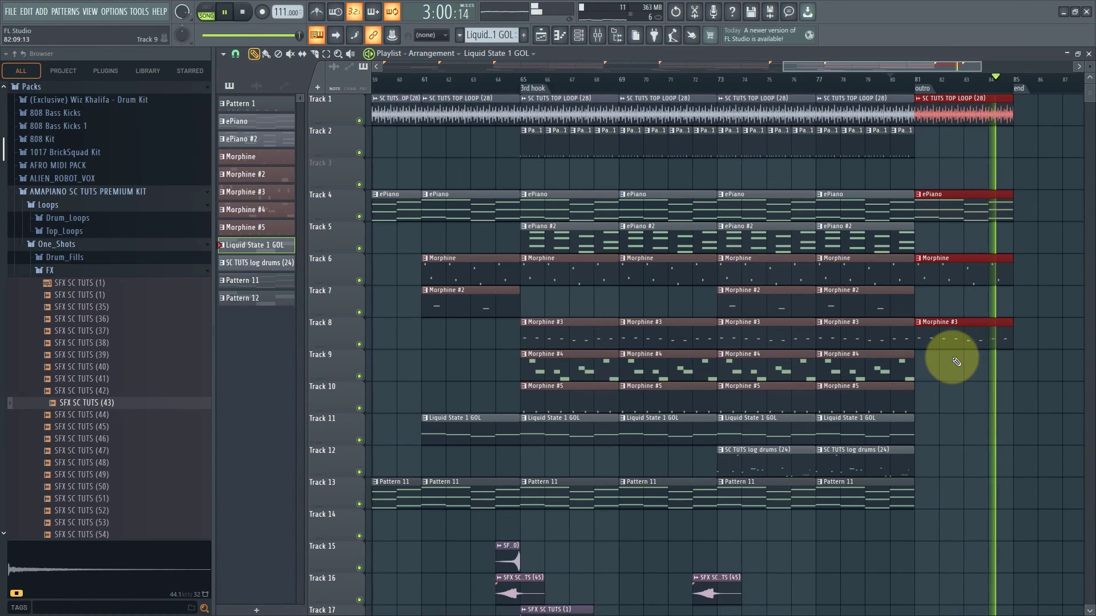
key(space)
key(space)
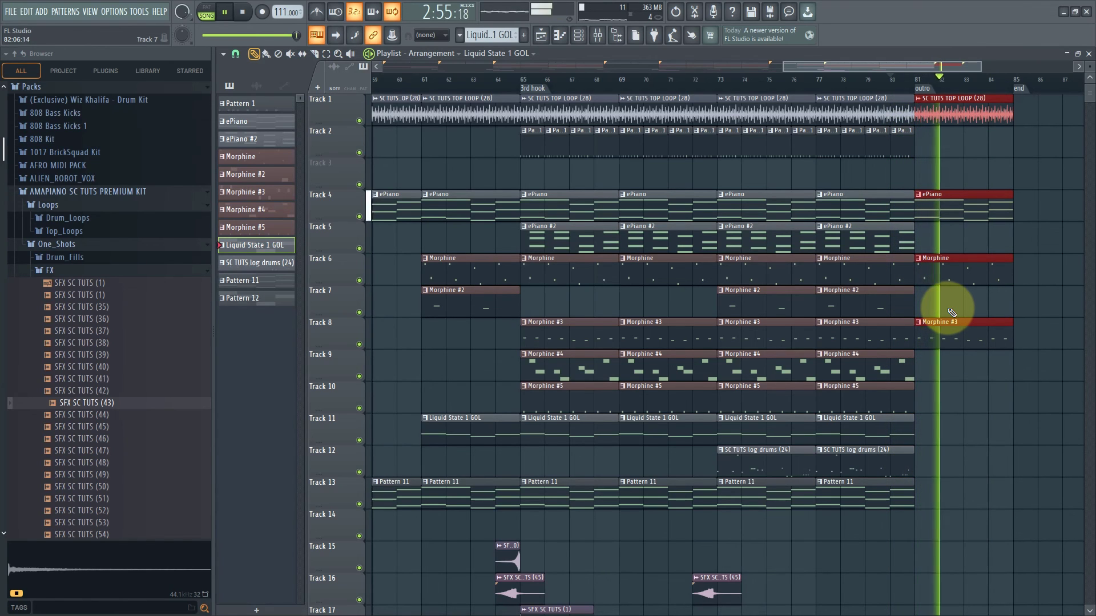
Look over the full arrangement across all tracks and play the song from the intro at bar 1.
scroll(950, 320, down, 4)
scroll(937, 325, down, 2)
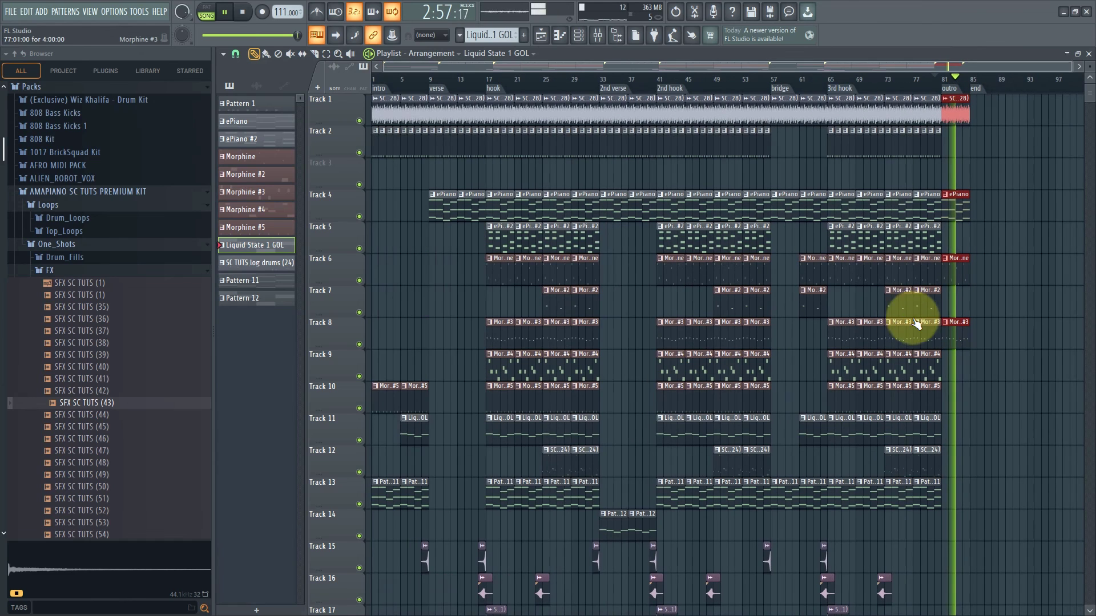
scroll(793, 320, down, 3)
scroll(745, 330, up, 3)
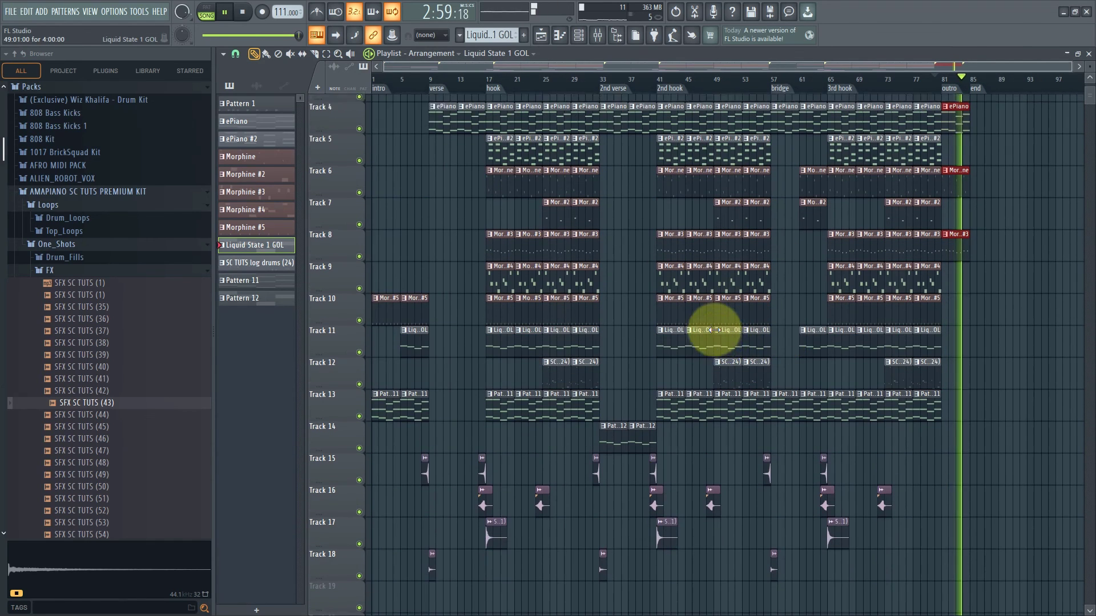
key(space)
click(393, 89)
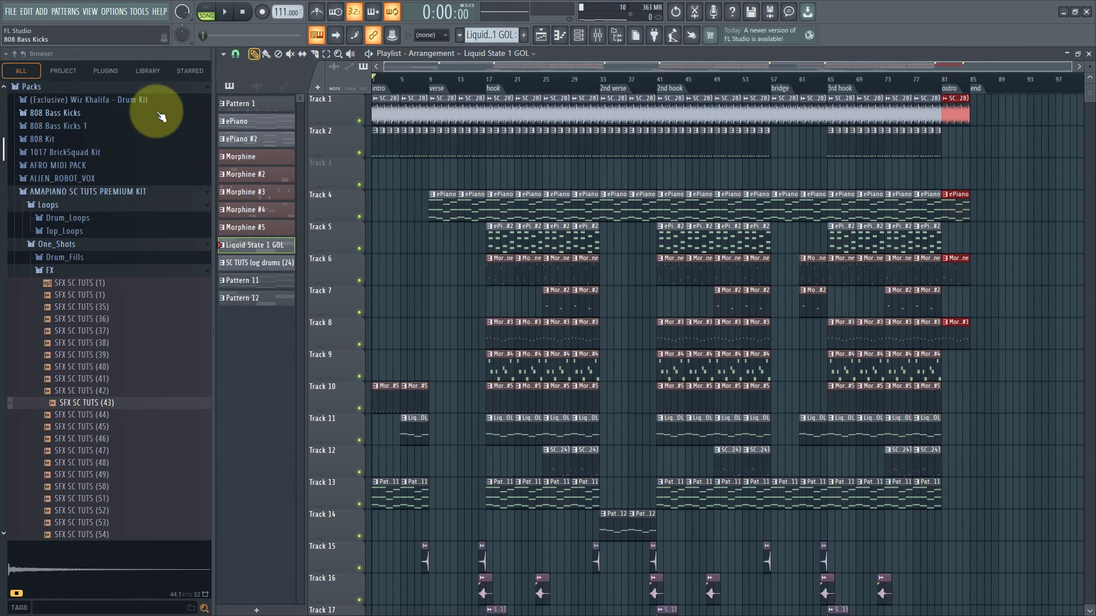
key(space)
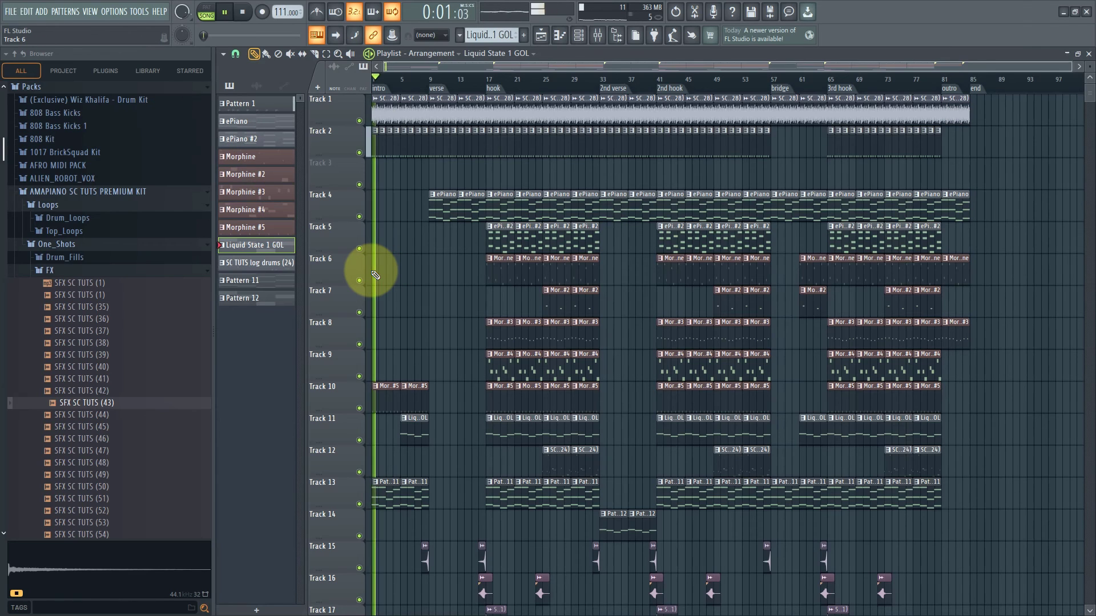